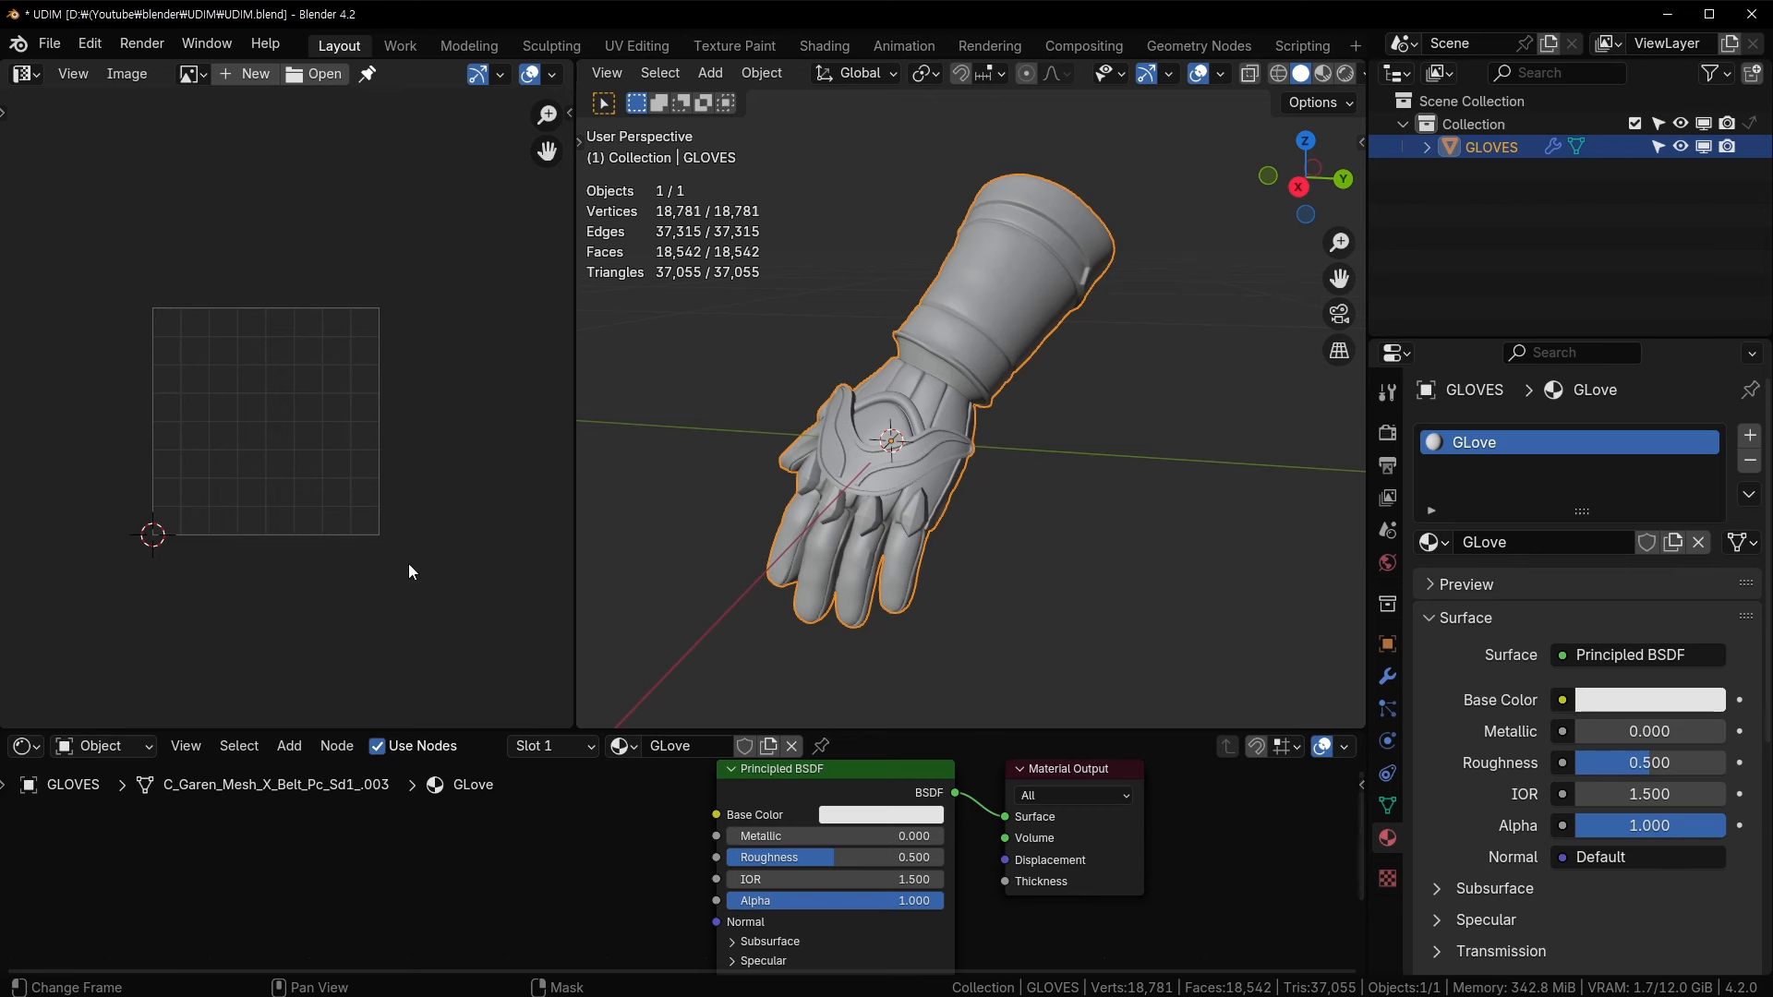
middle_click_drag(443, 452, 396, 512)
middle_click_drag(303, 452, 292, 384)
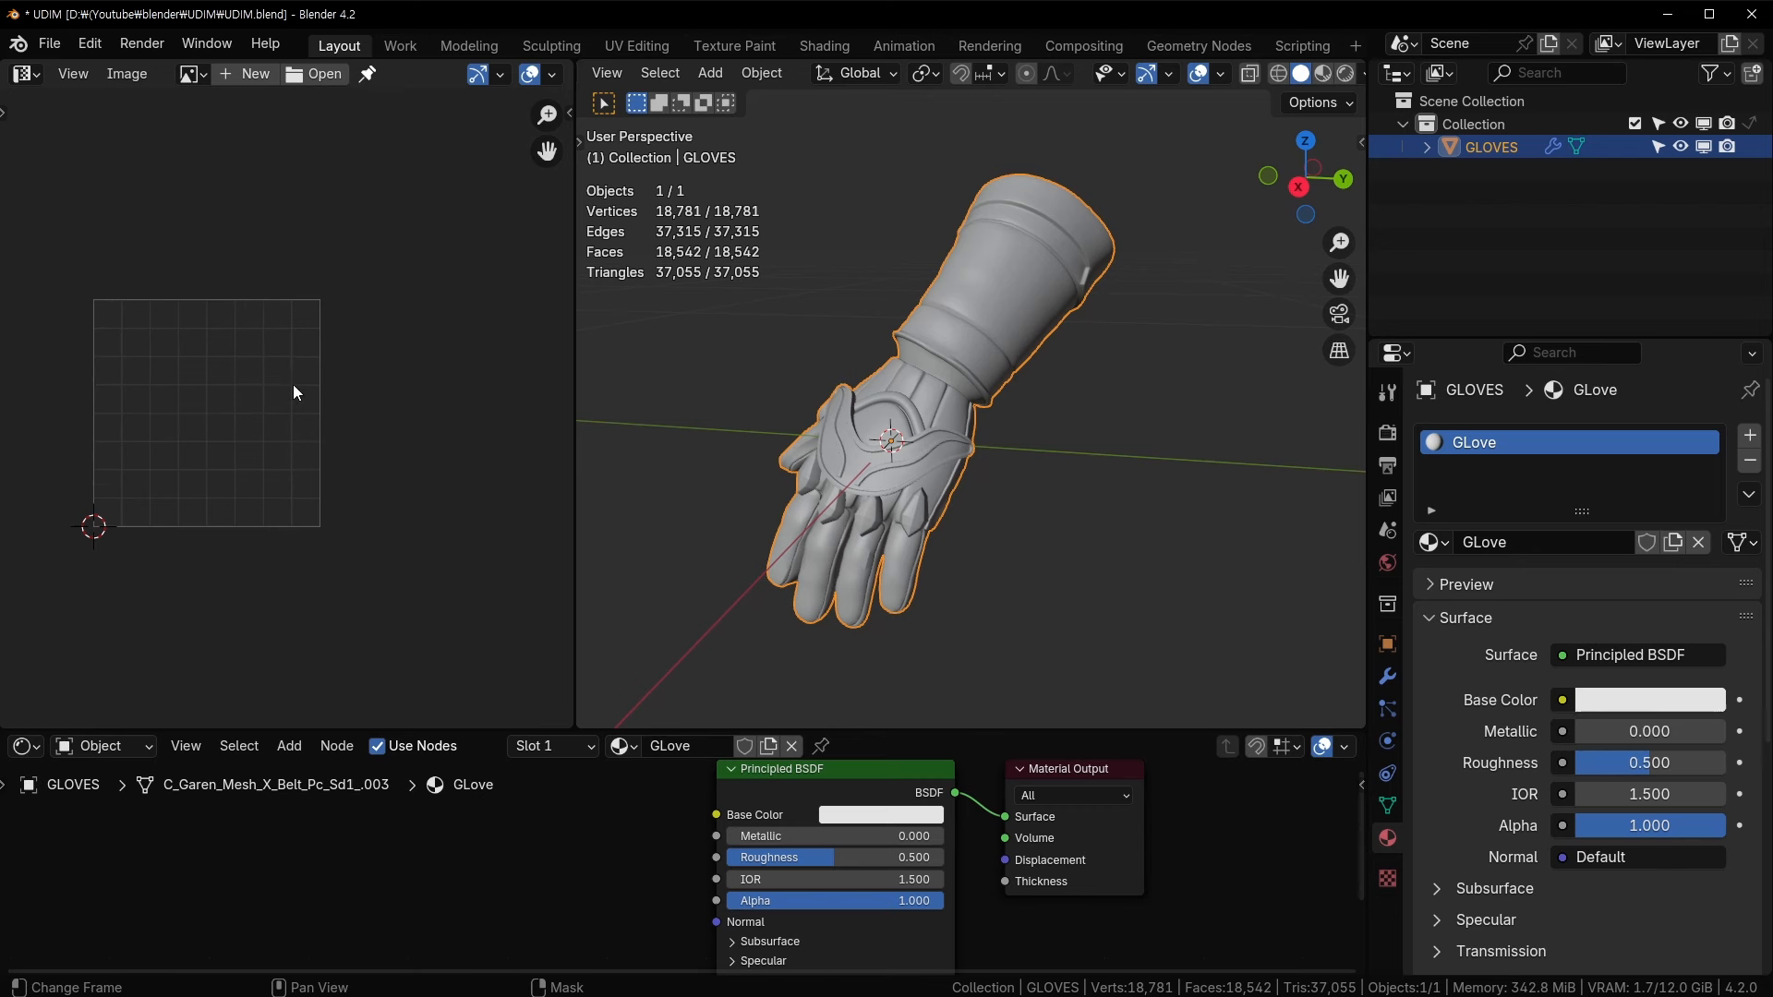
scroll(292, 384, "down", 2)
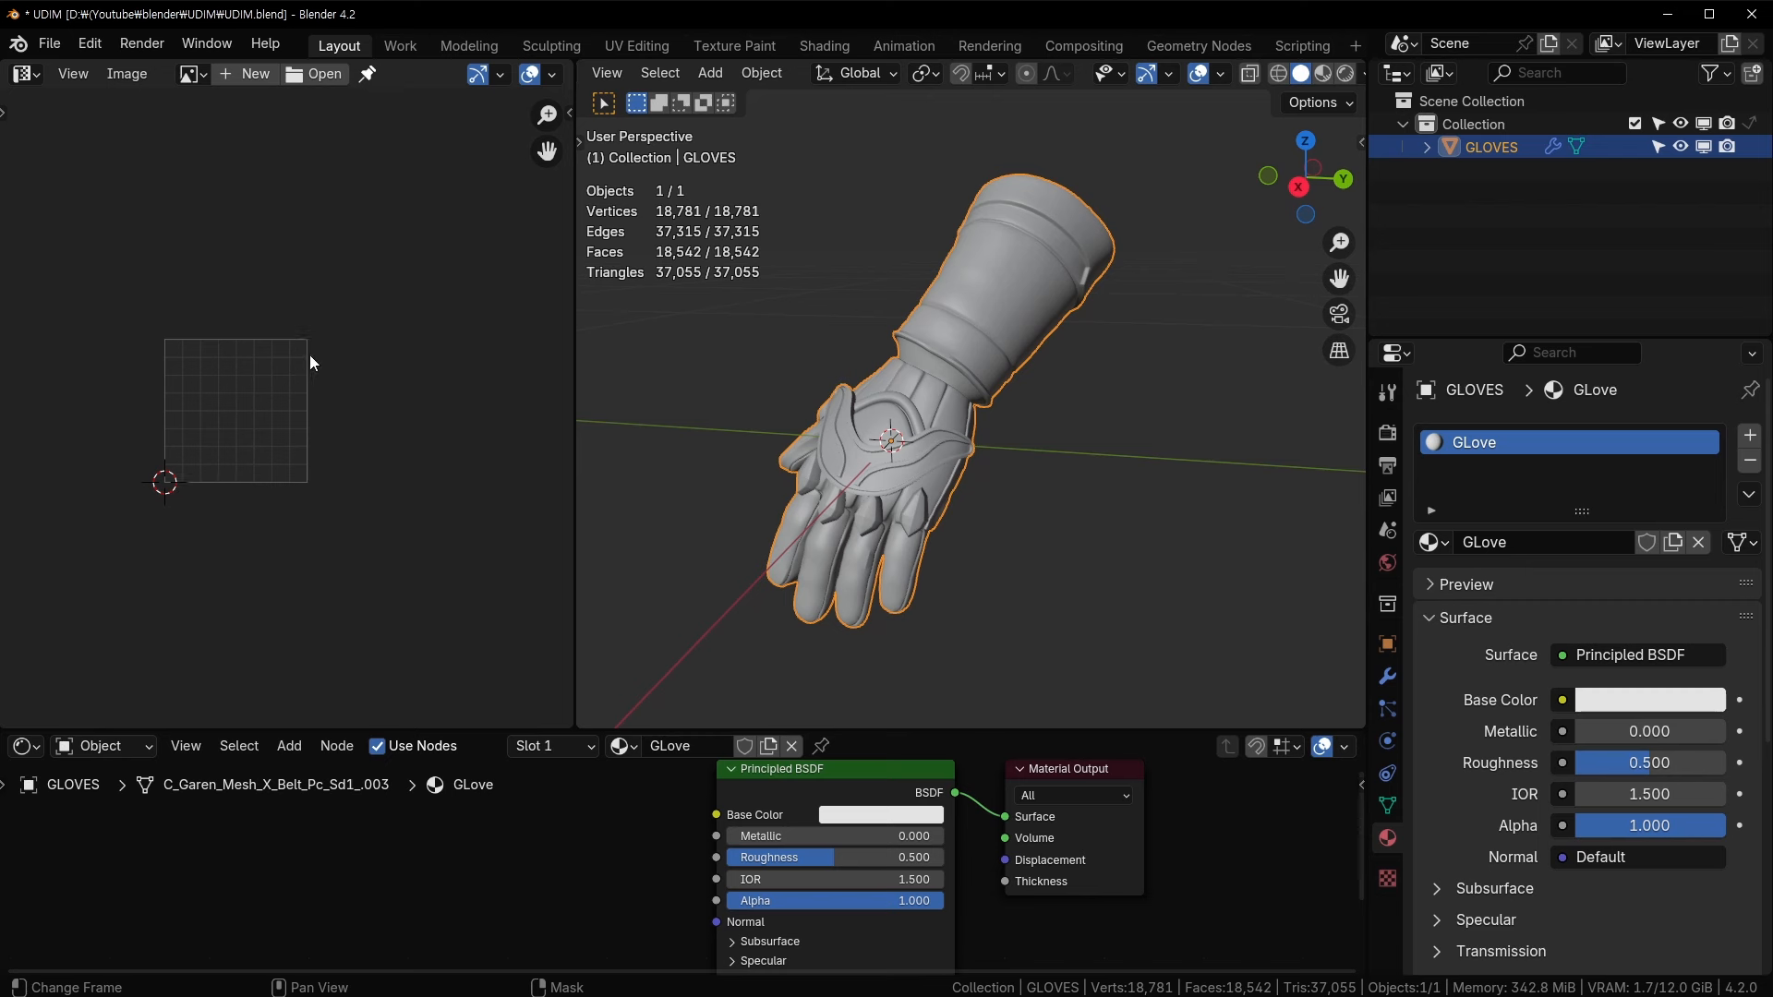
middle_click_drag(311, 362, 248, 384)
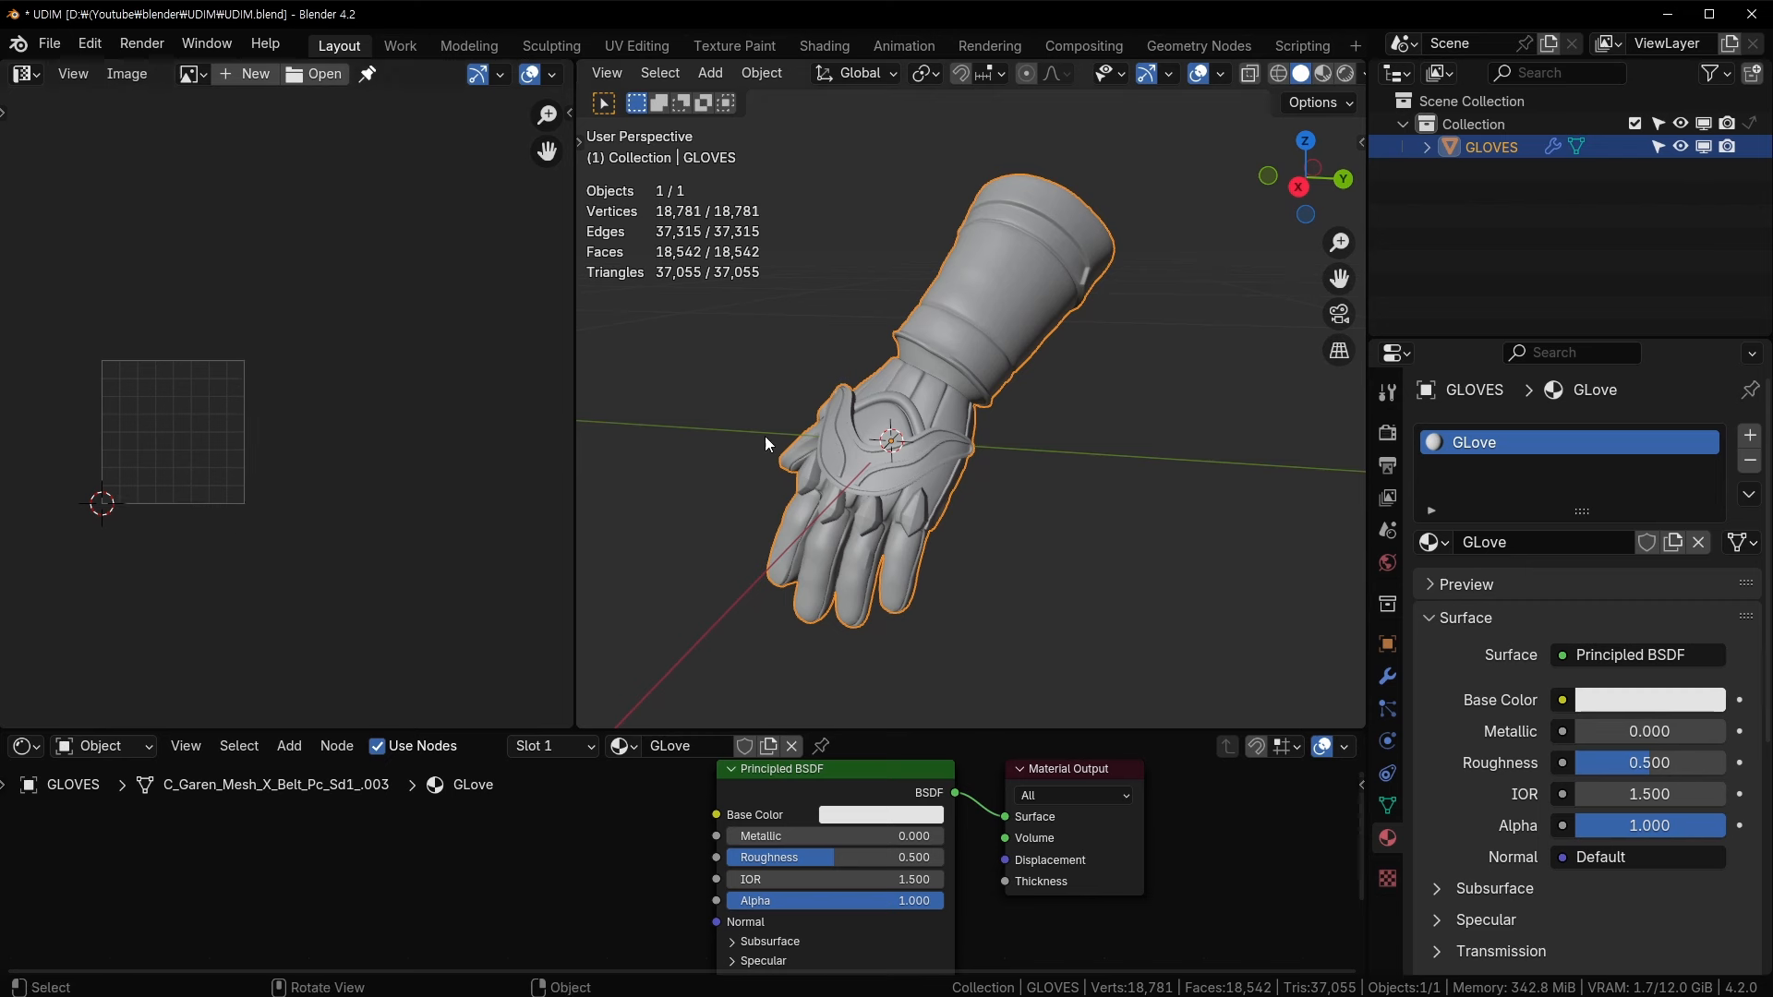
middle_click_drag(463, 463, 379, 529)
middle_click_drag(168, 369, 237, 653)
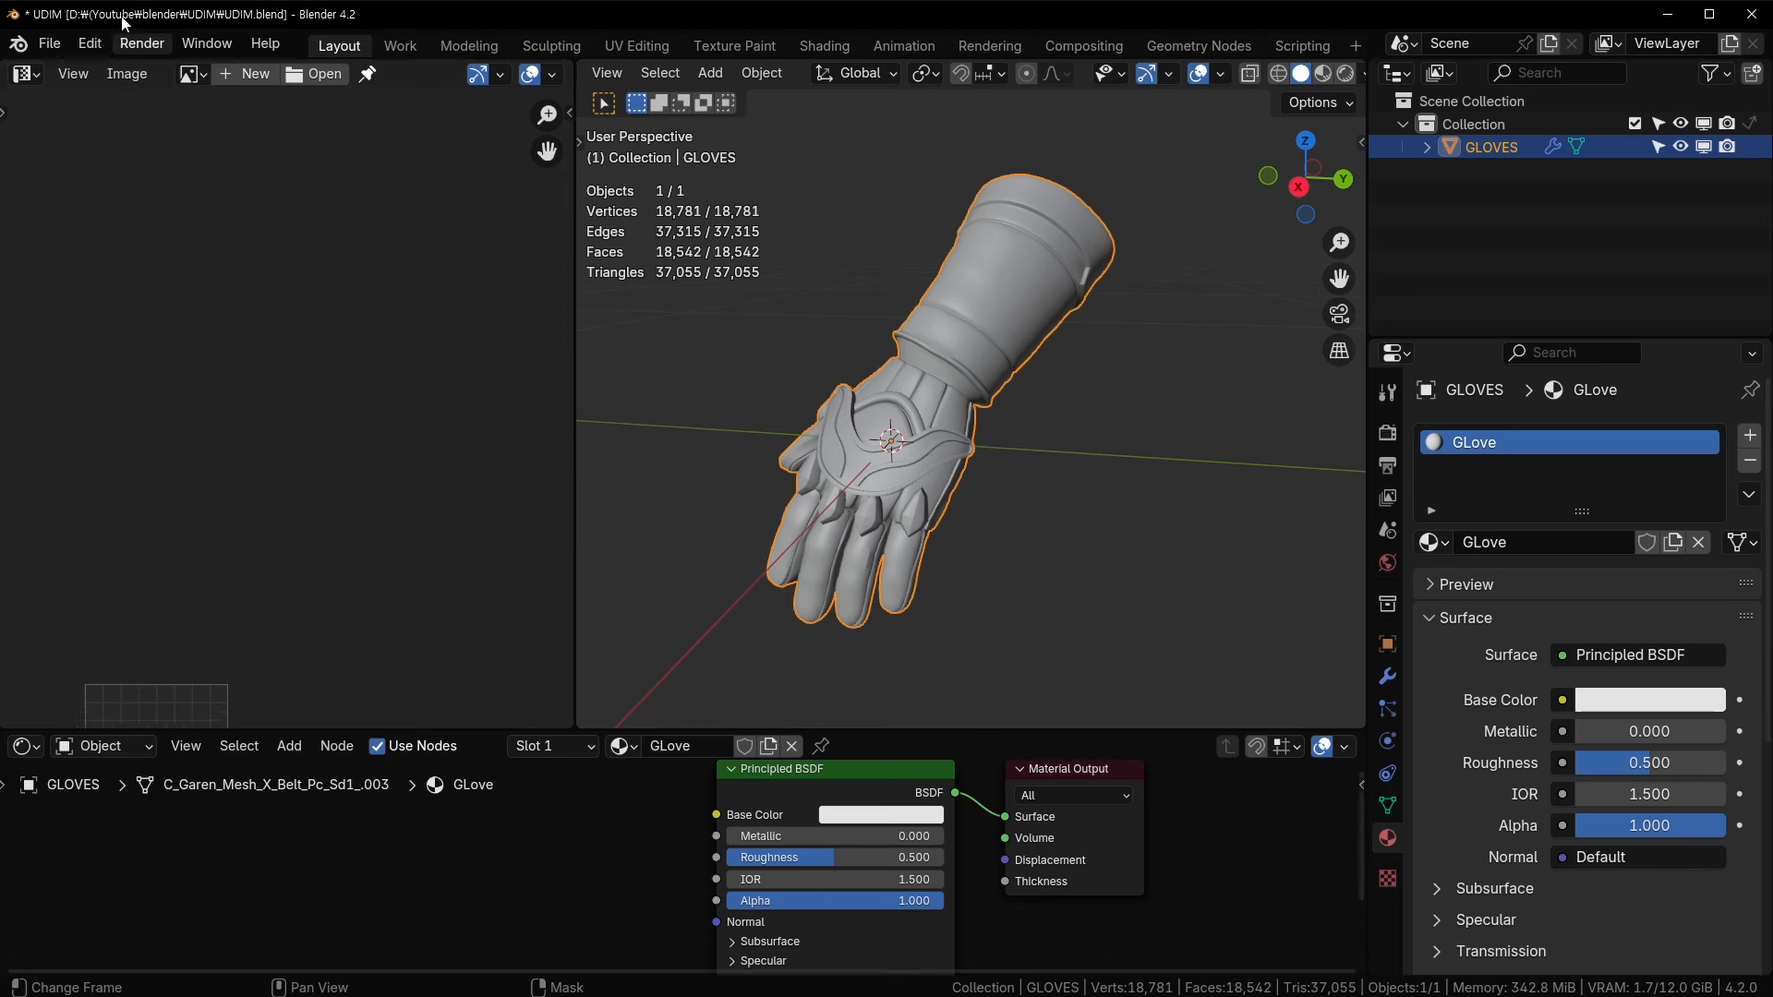
middle_click_drag(287, 433, 246, 126)
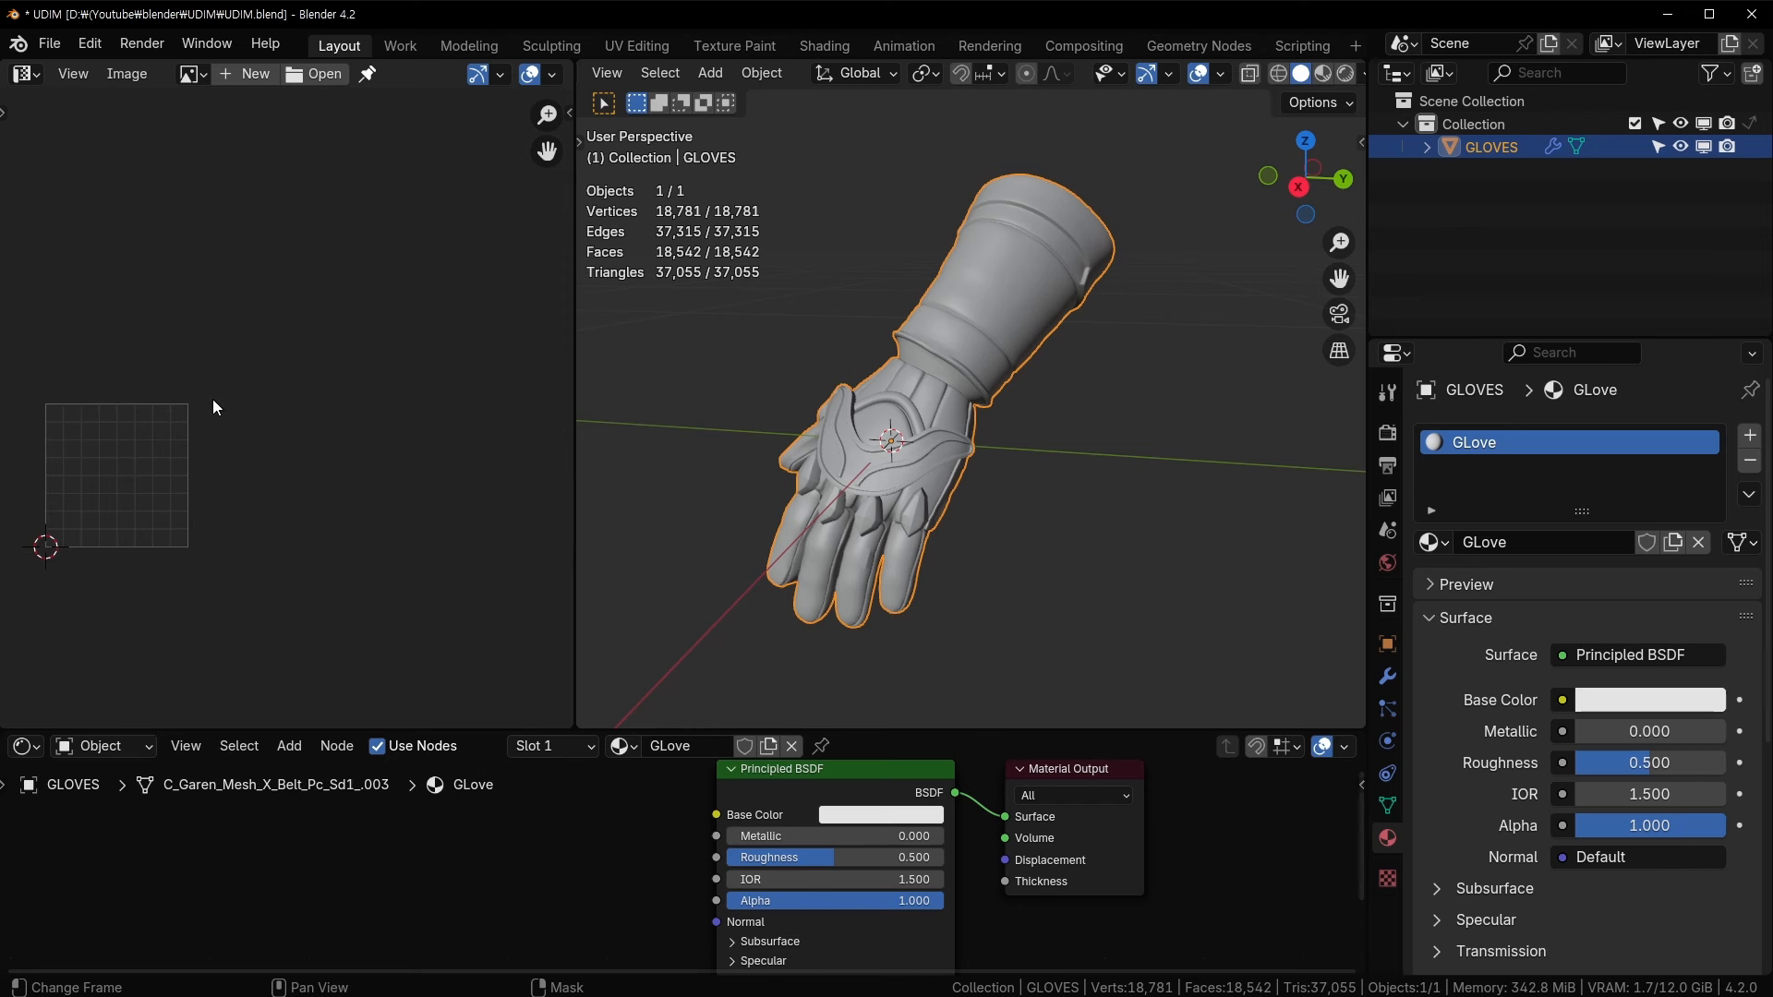
middle_click_drag(214, 408, 293, 325)
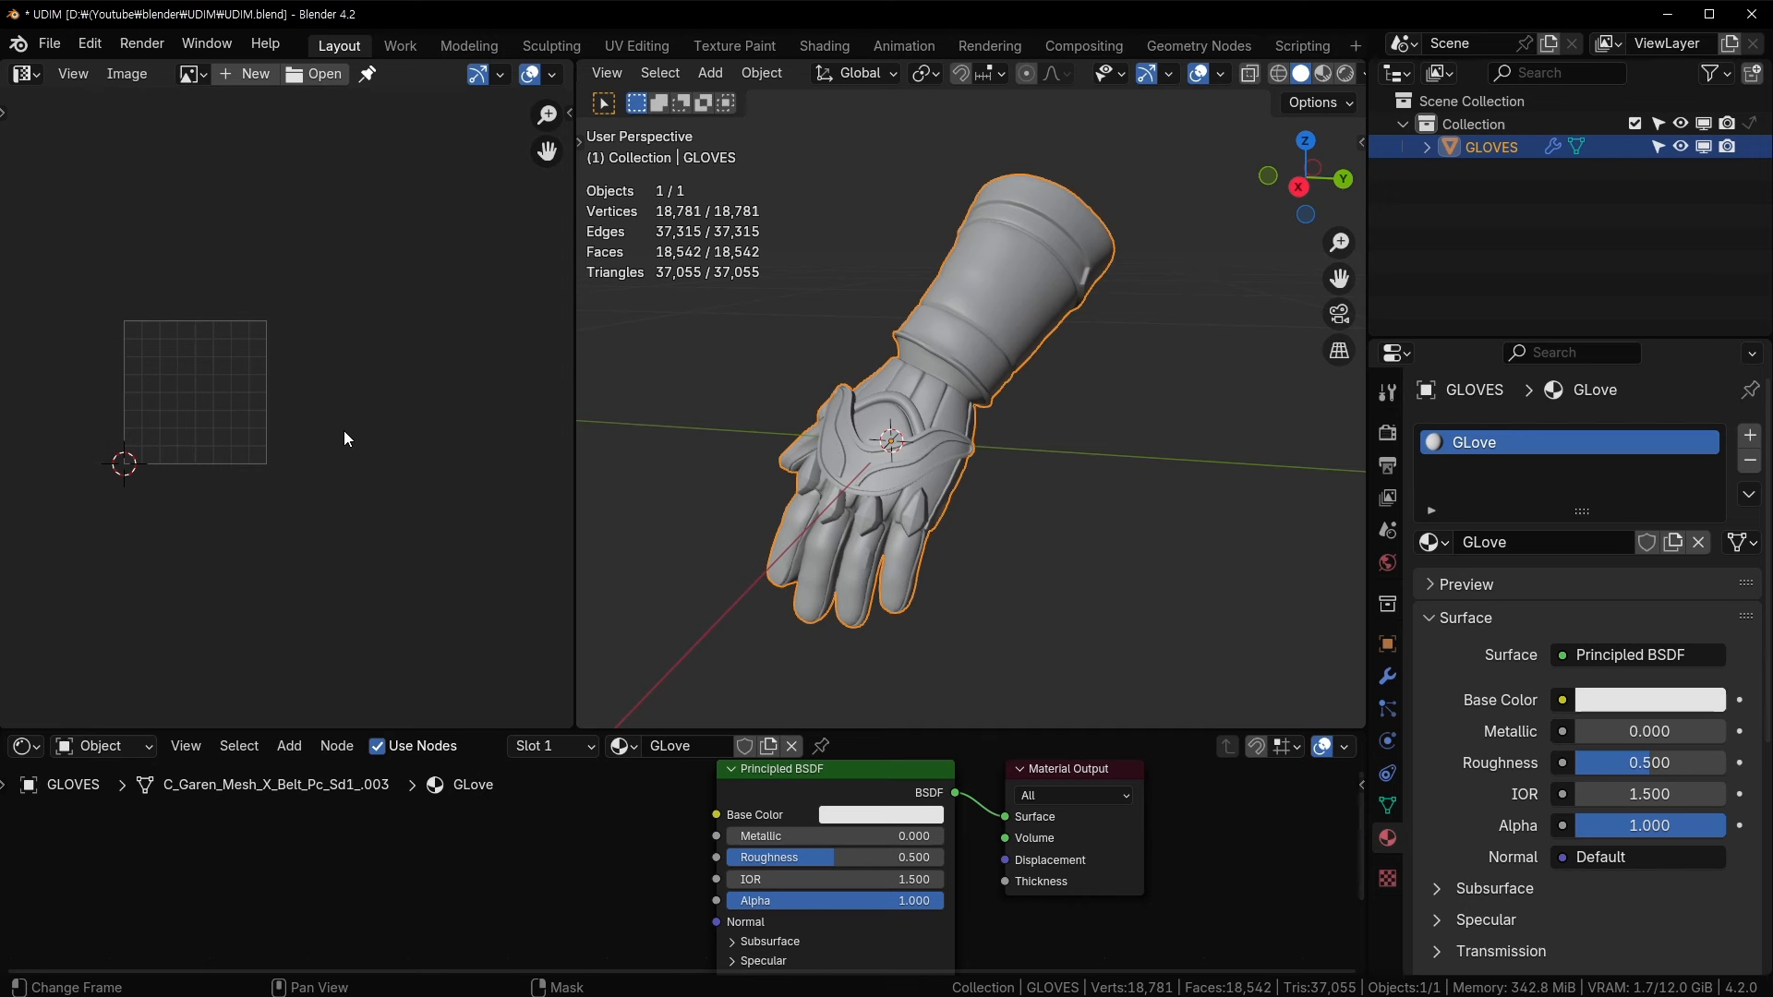
scroll(289, 451, "up", 2)
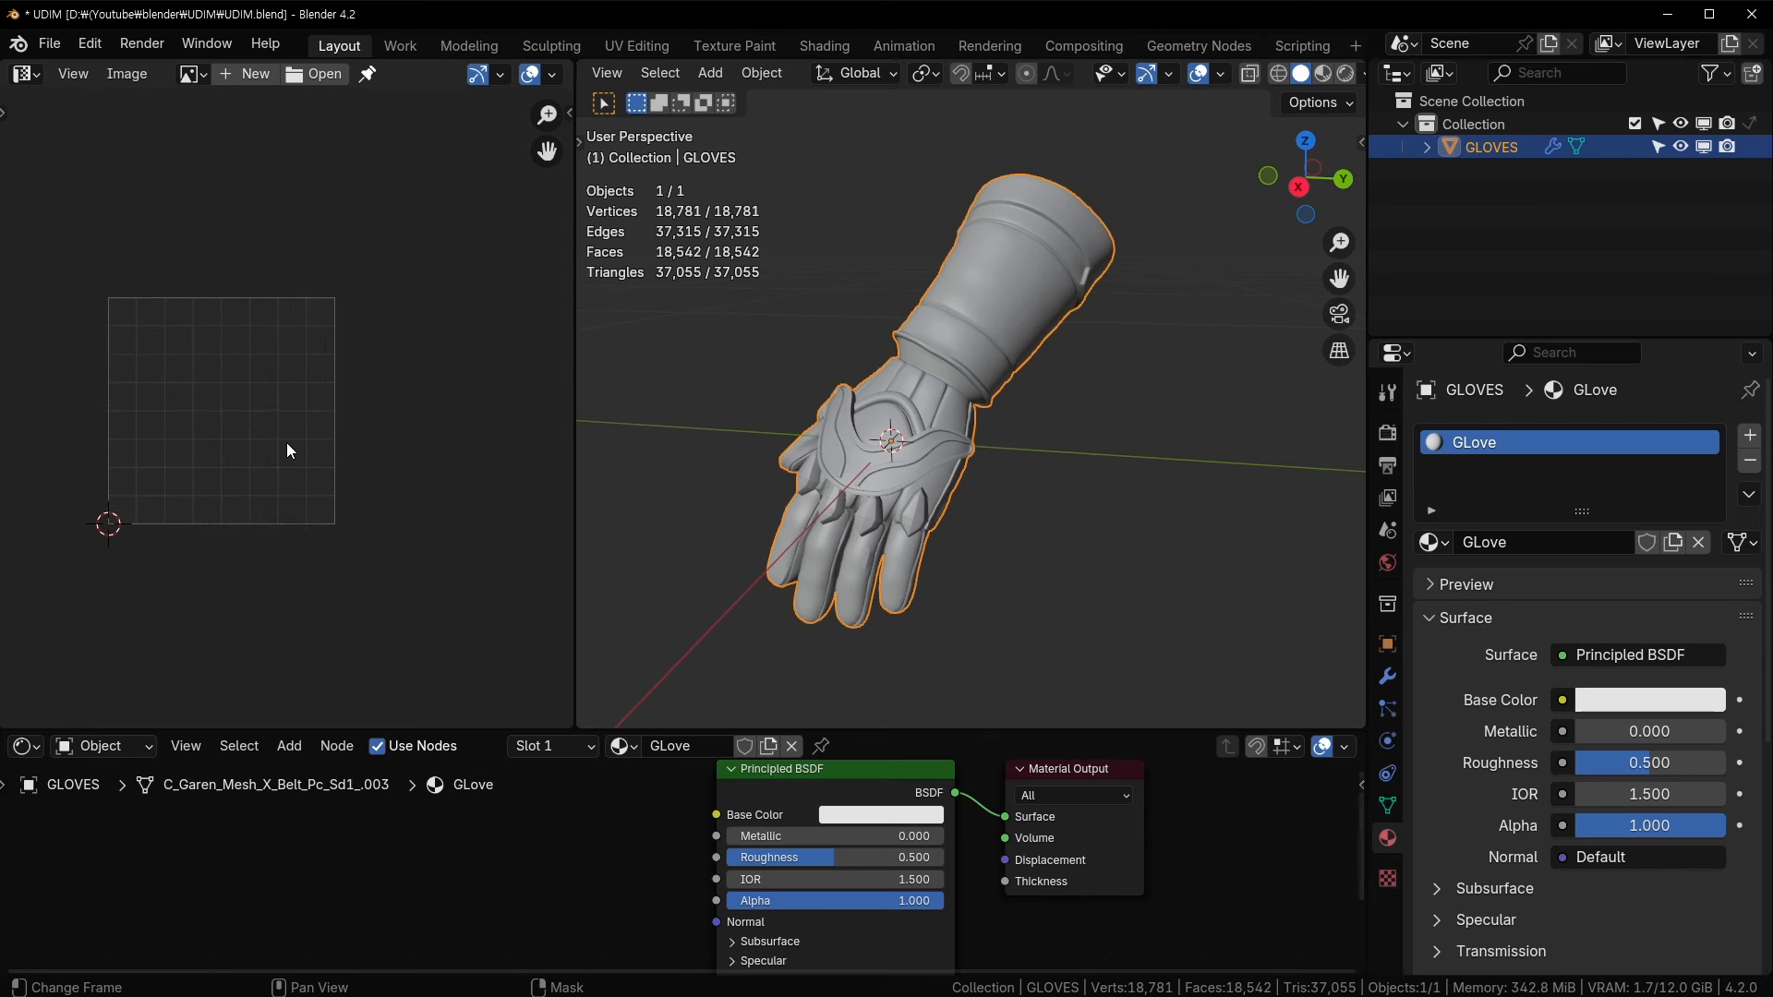
scroll(286, 442, "down", 1)
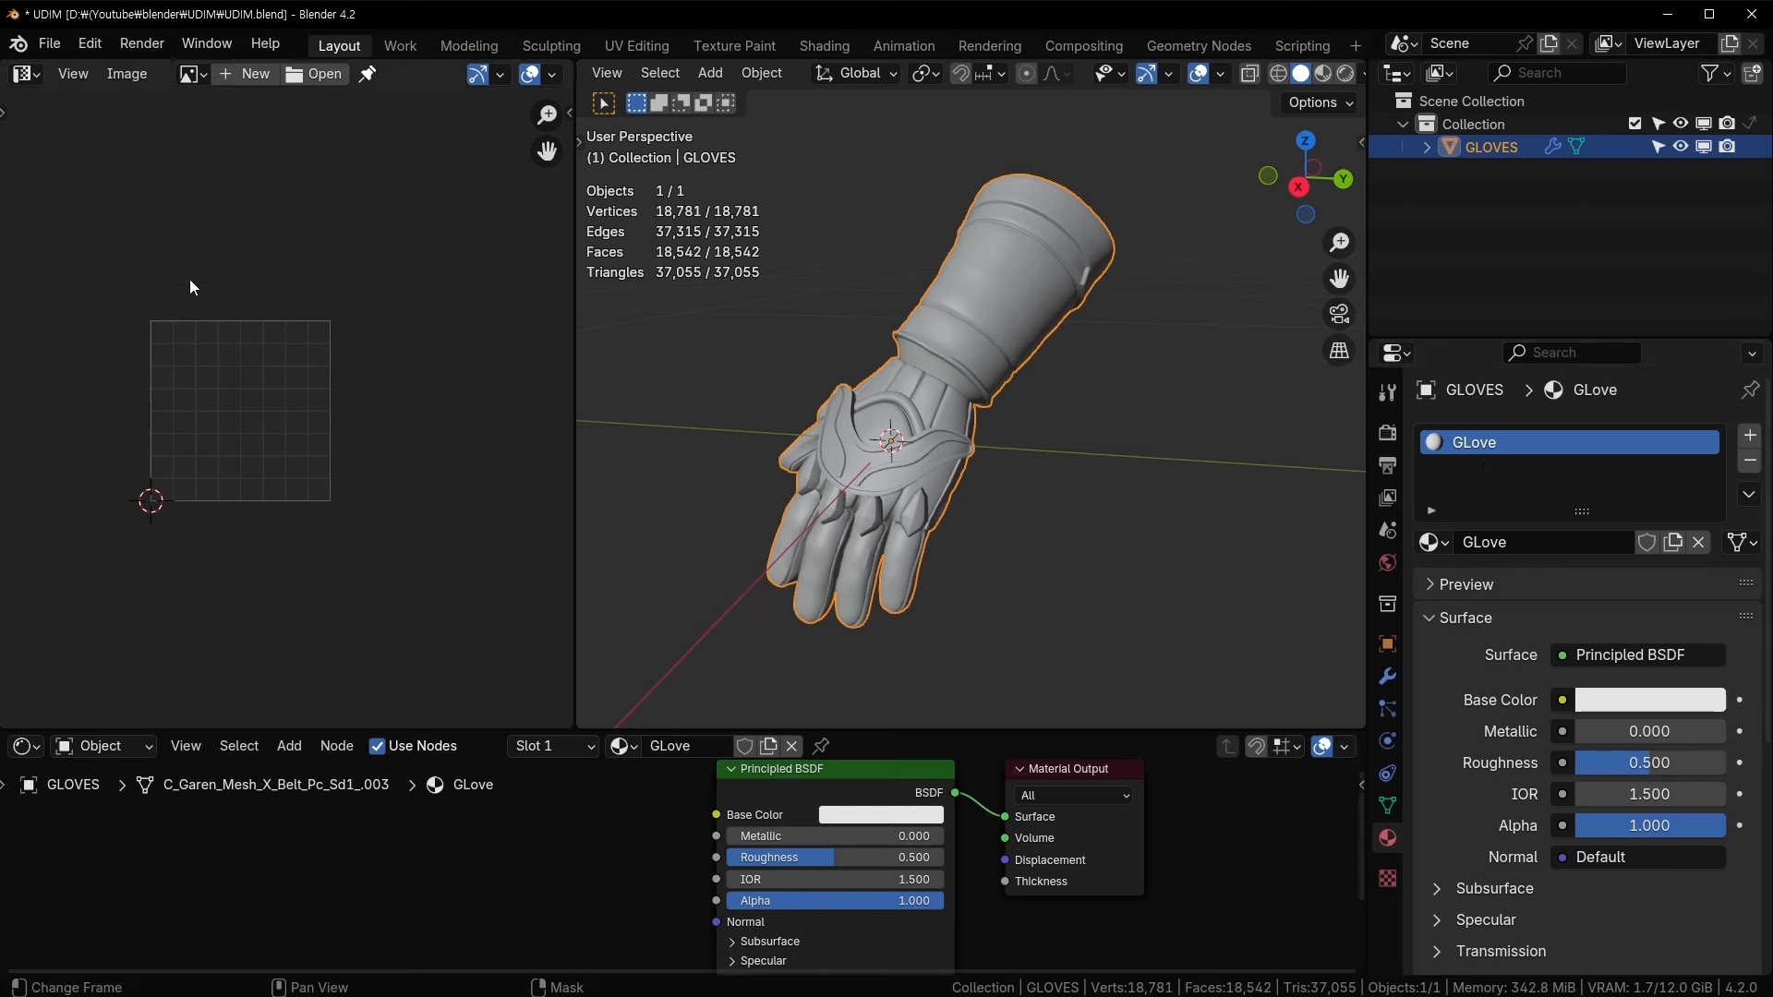
middle_click_drag(425, 286, 401, 382)
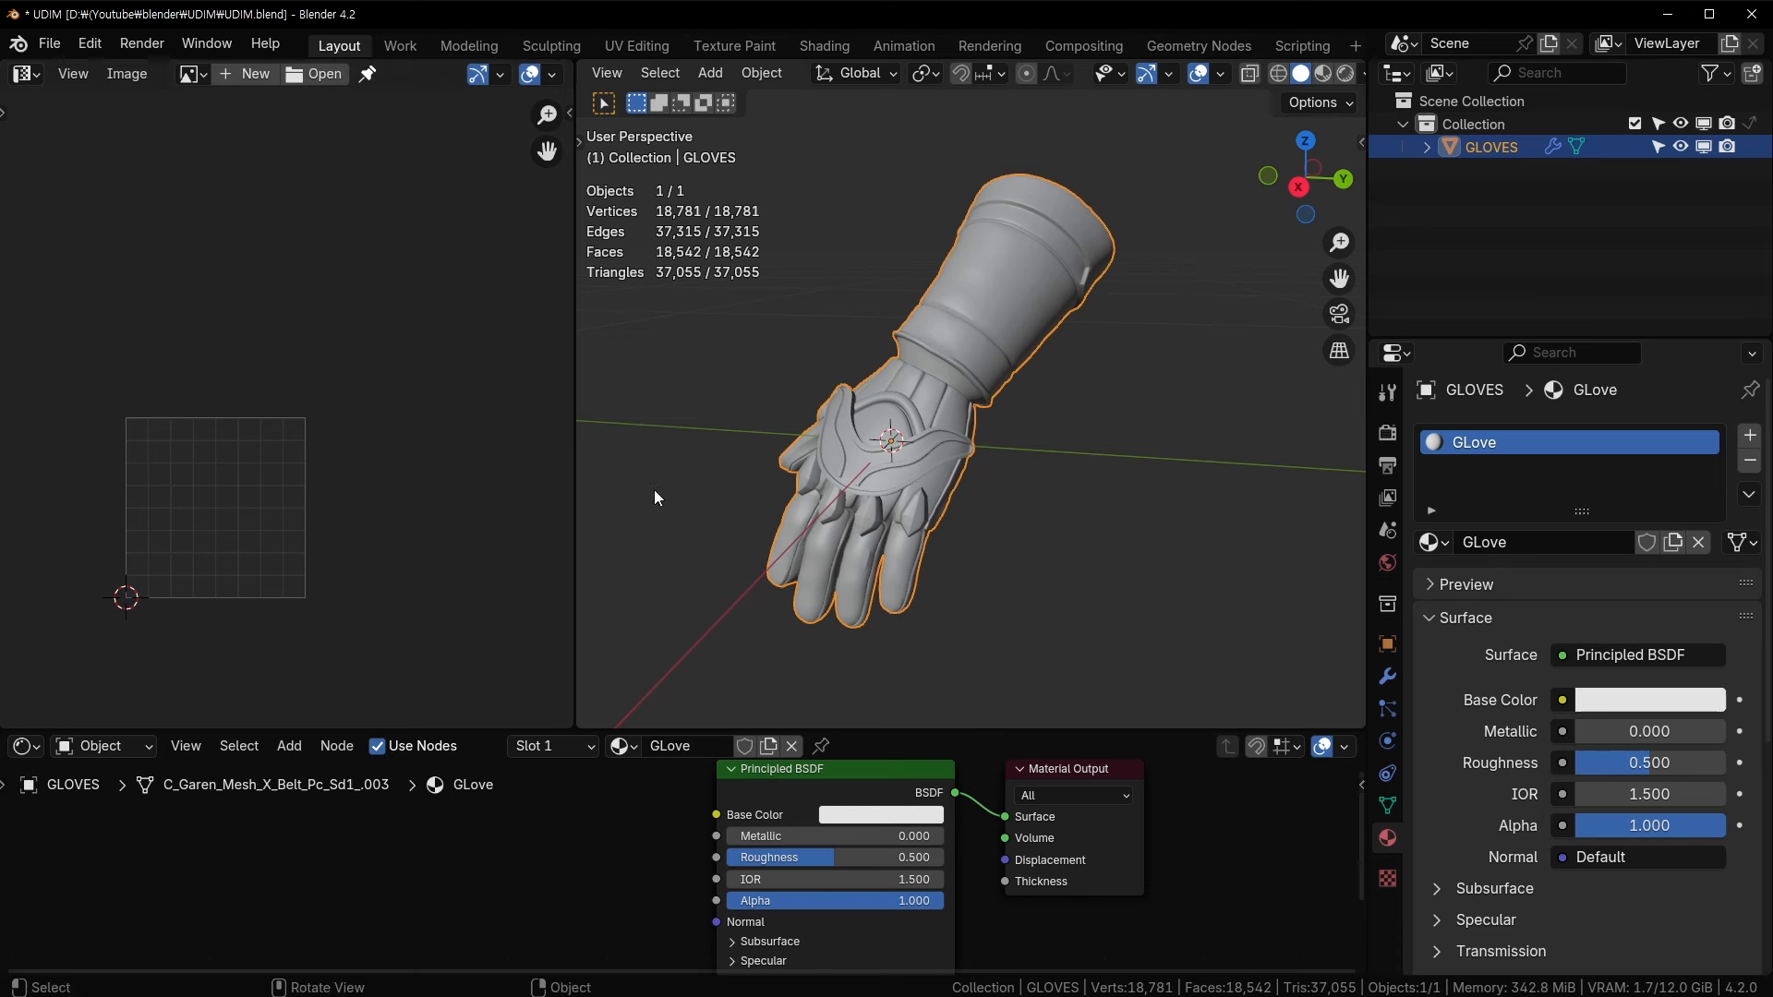
mouse_move(213, 364)
middle_mouse_down()
mouse_move(247, 413)
mouse_move(182, 513)
mouse_move(253, 443)
mouse_move(213, 366)
middle_mouse_up()
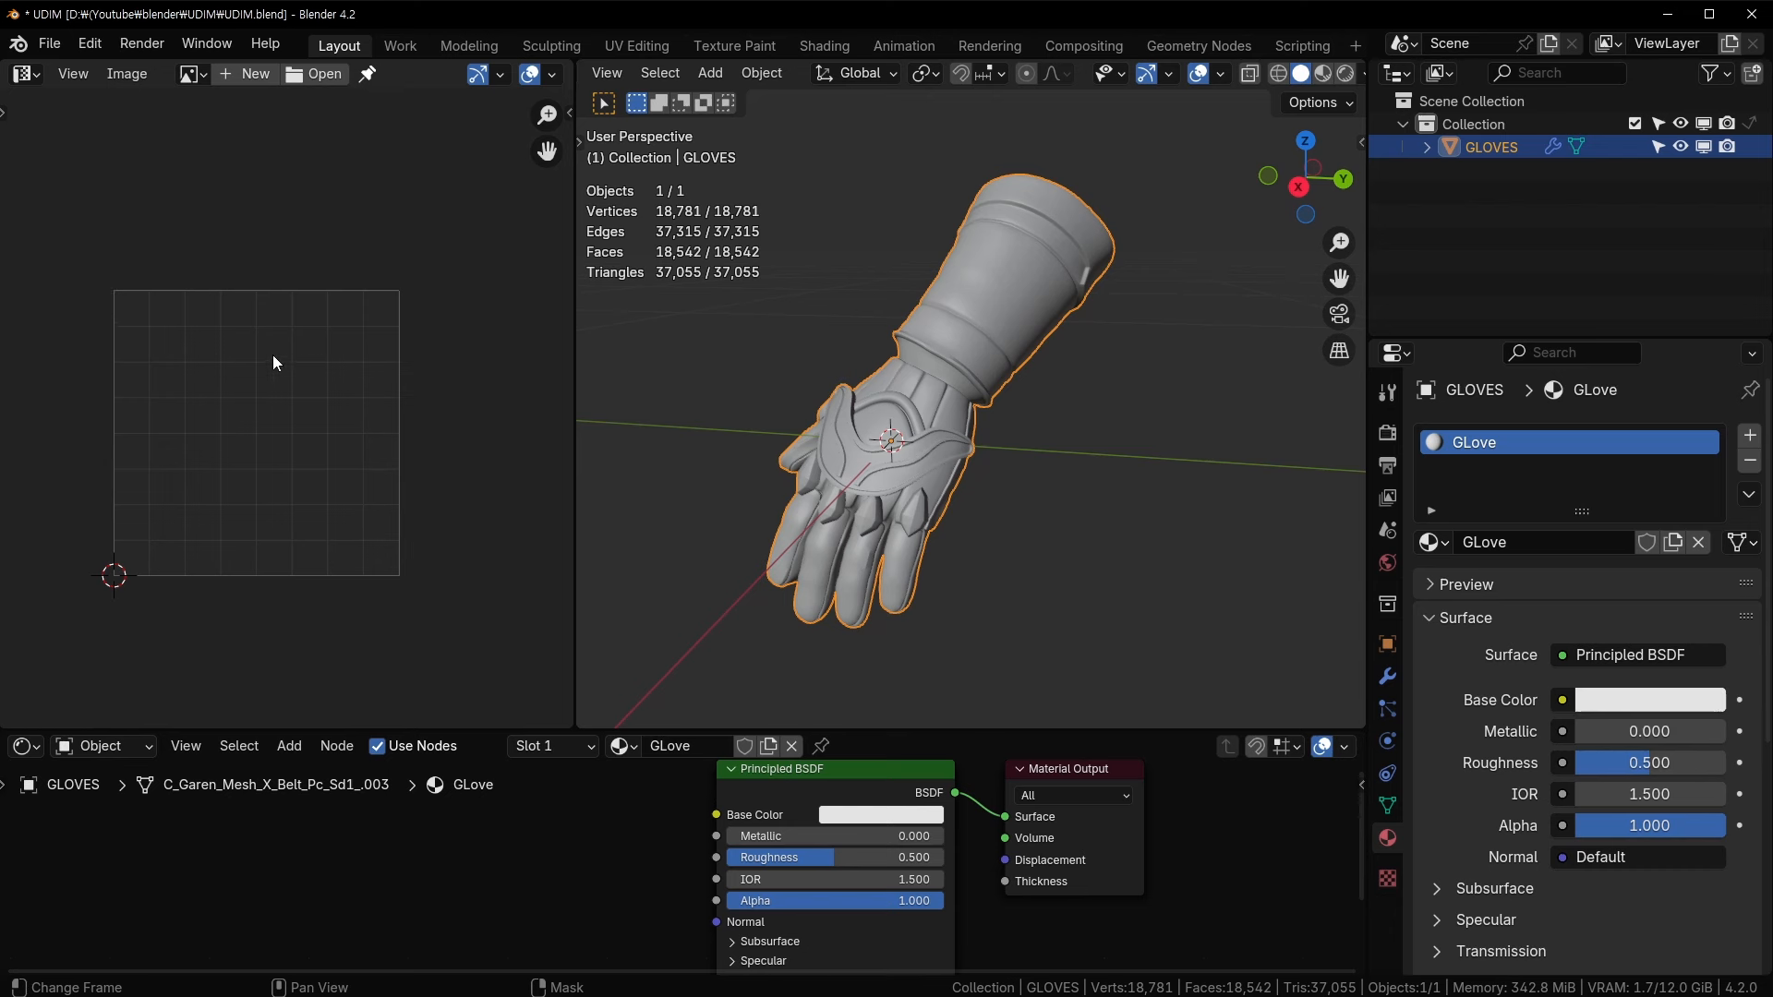
scroll(277, 355, "down", 2)
middle_click_drag(288, 364, 279, 409)
scroll(279, 409, "up", 1)
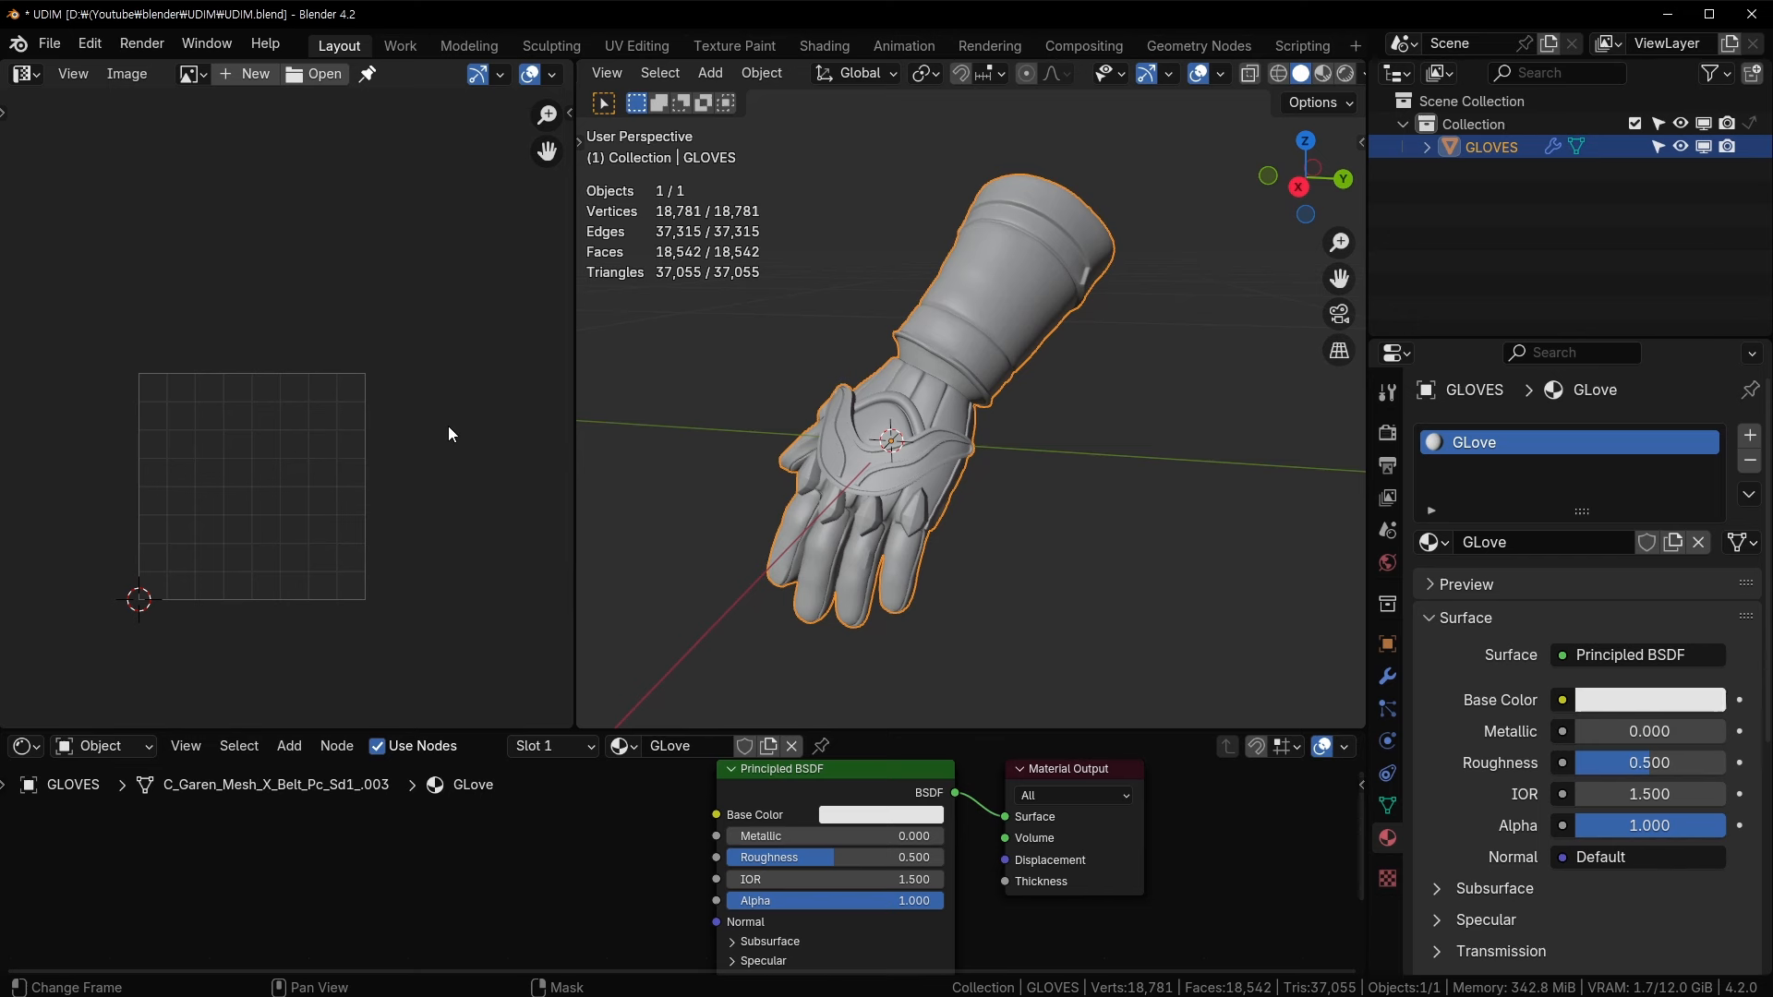
scroll(359, 443, "down", 2)
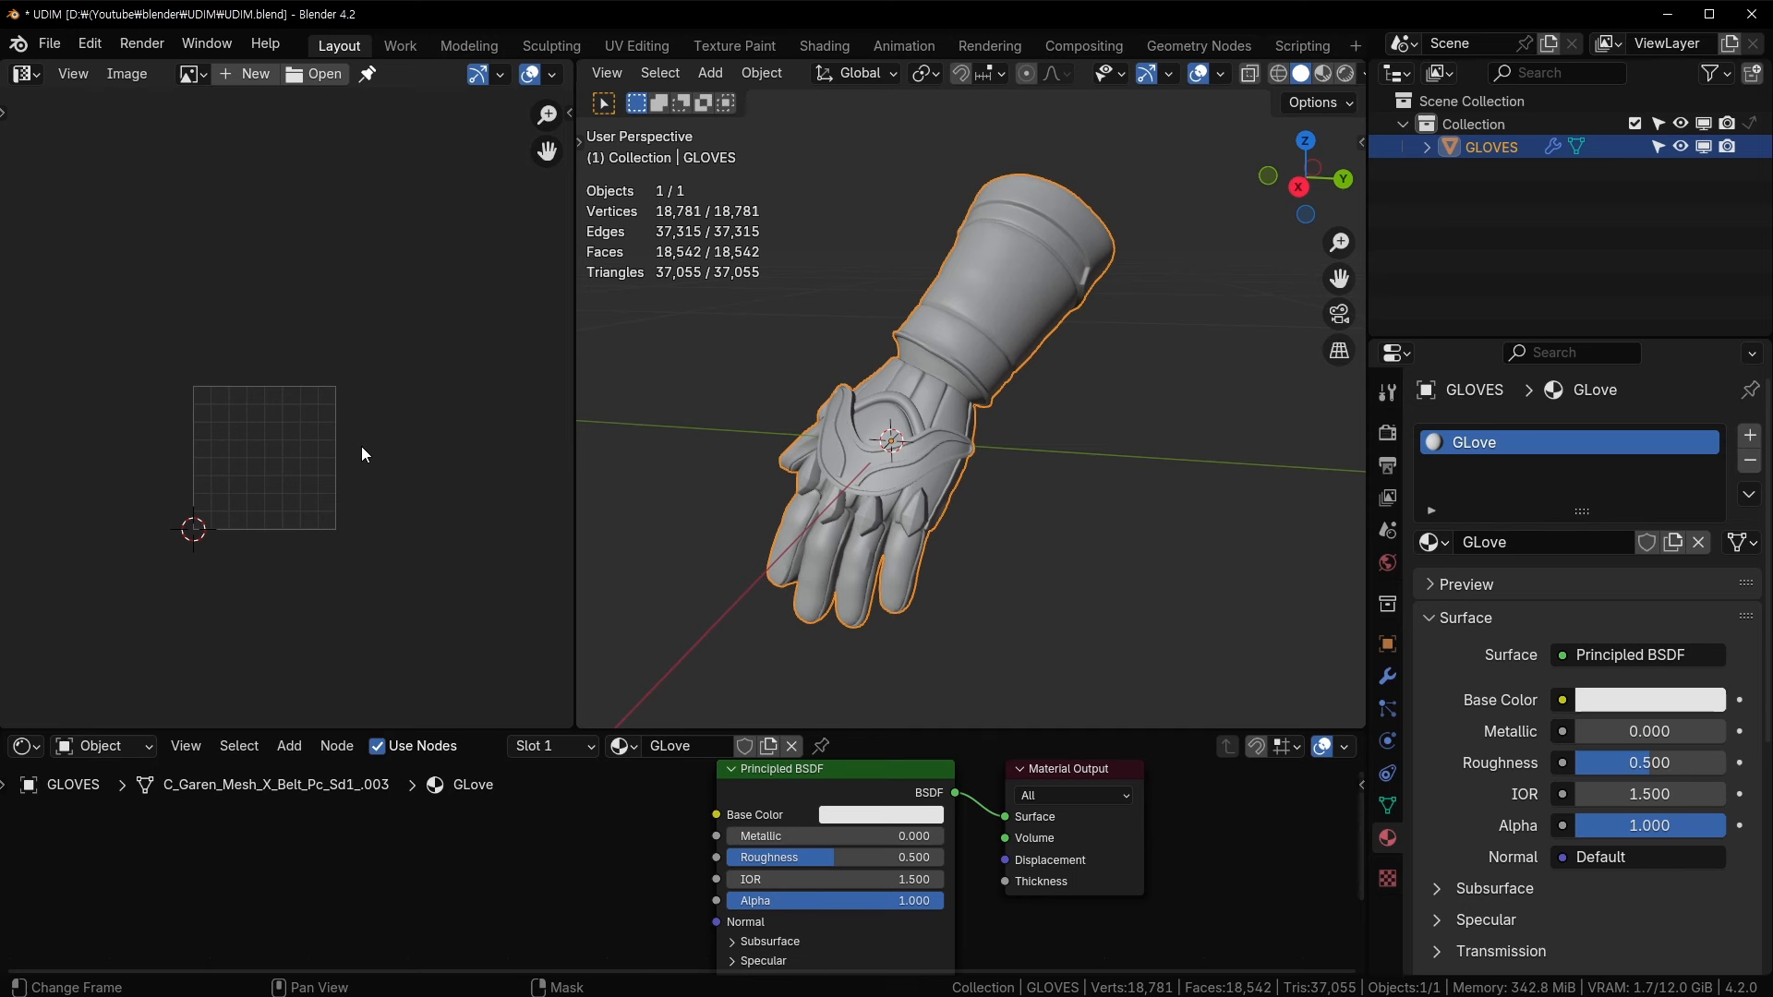
scroll(356, 456, "up", 2)
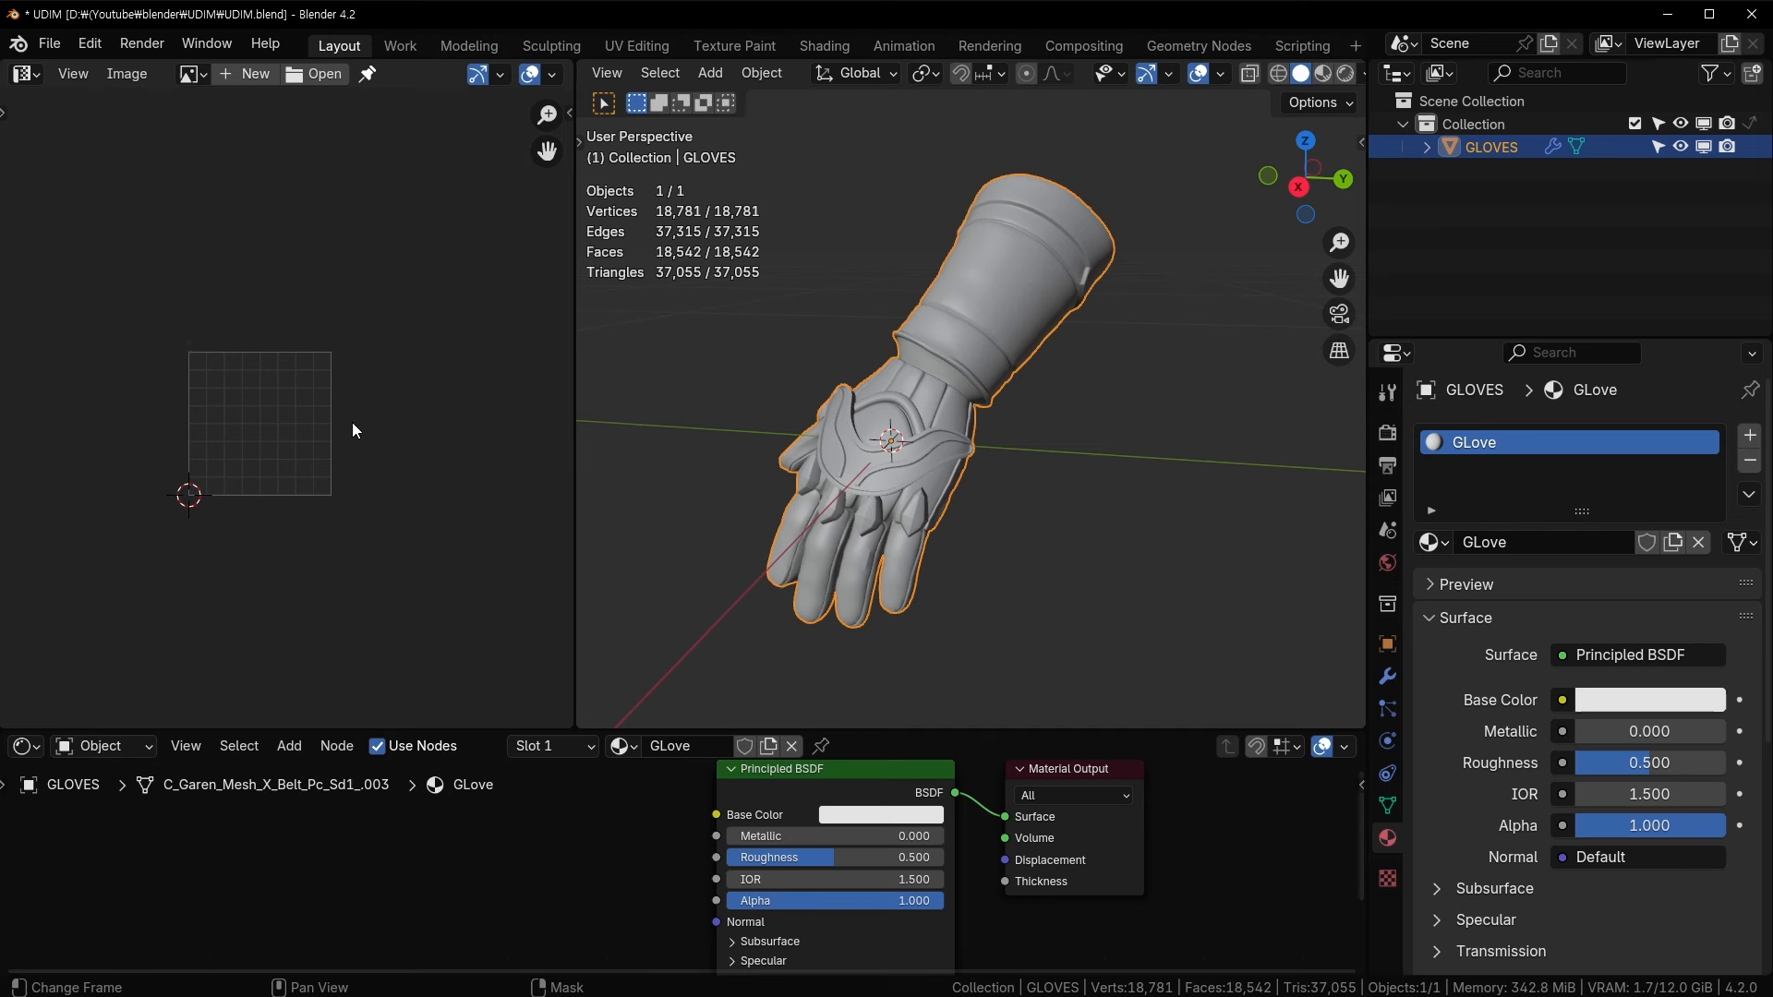
scroll(392, 388, "down", 2)
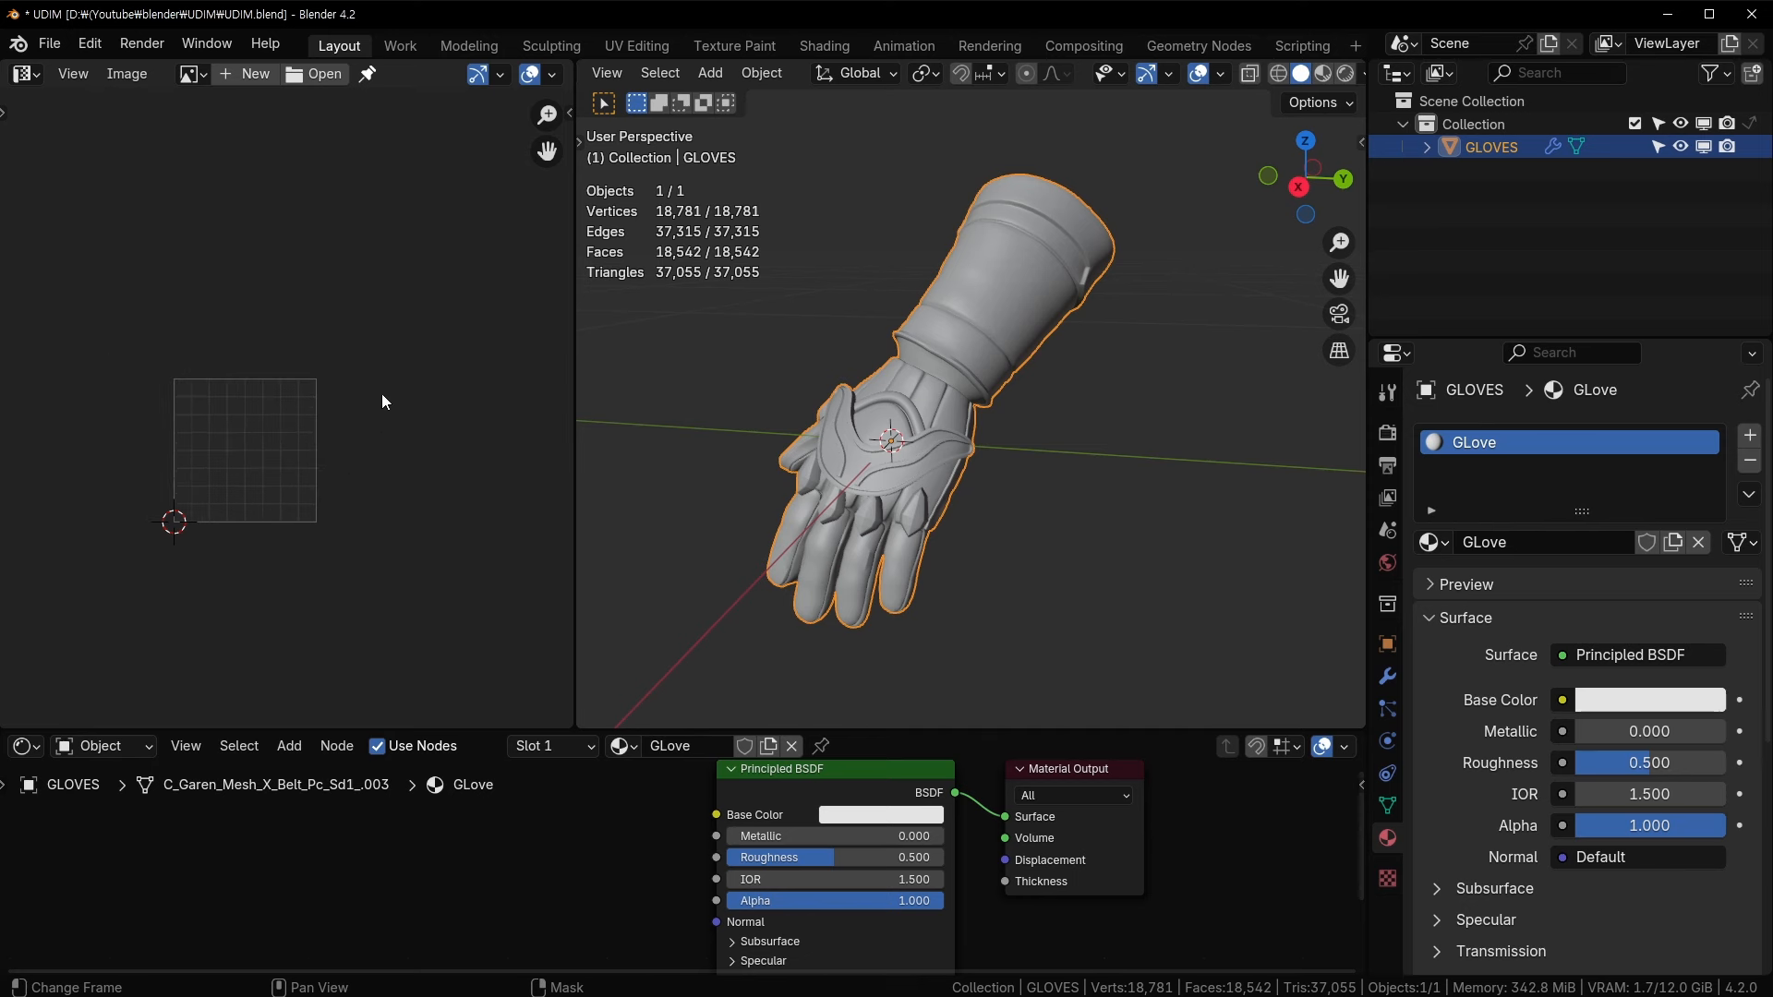
scroll(234, 428, "up", 2)
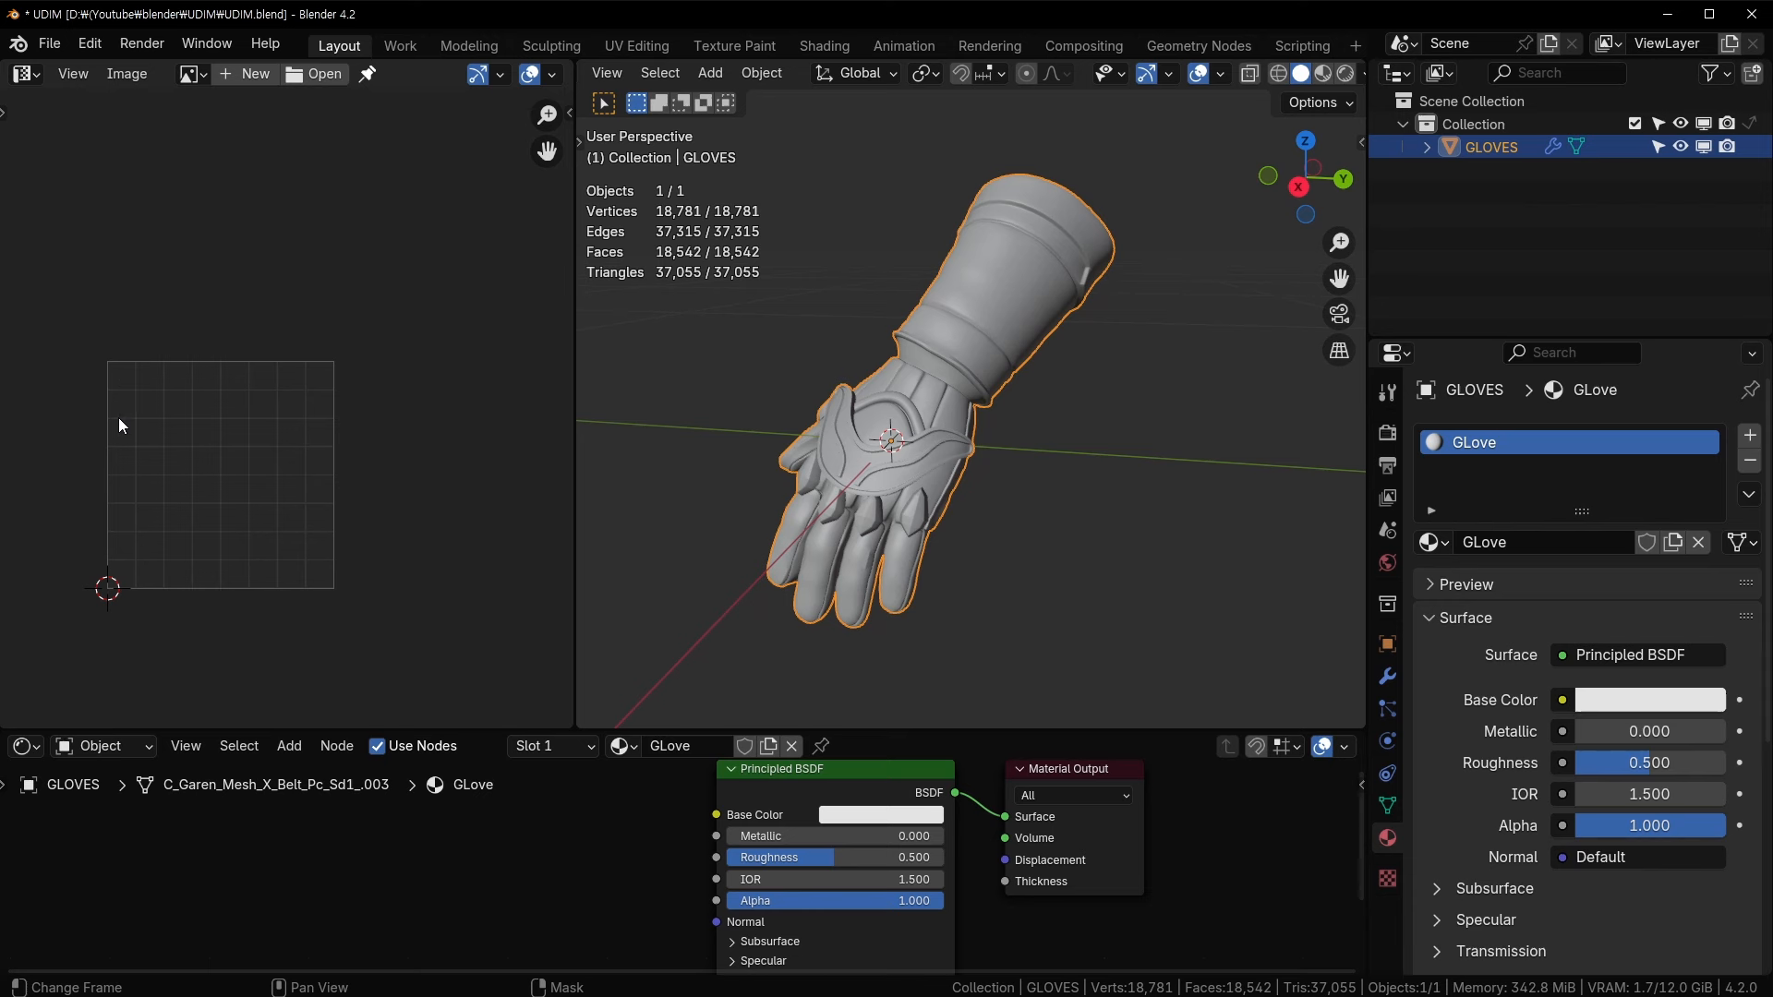
scroll(920, 445, "up", 2)
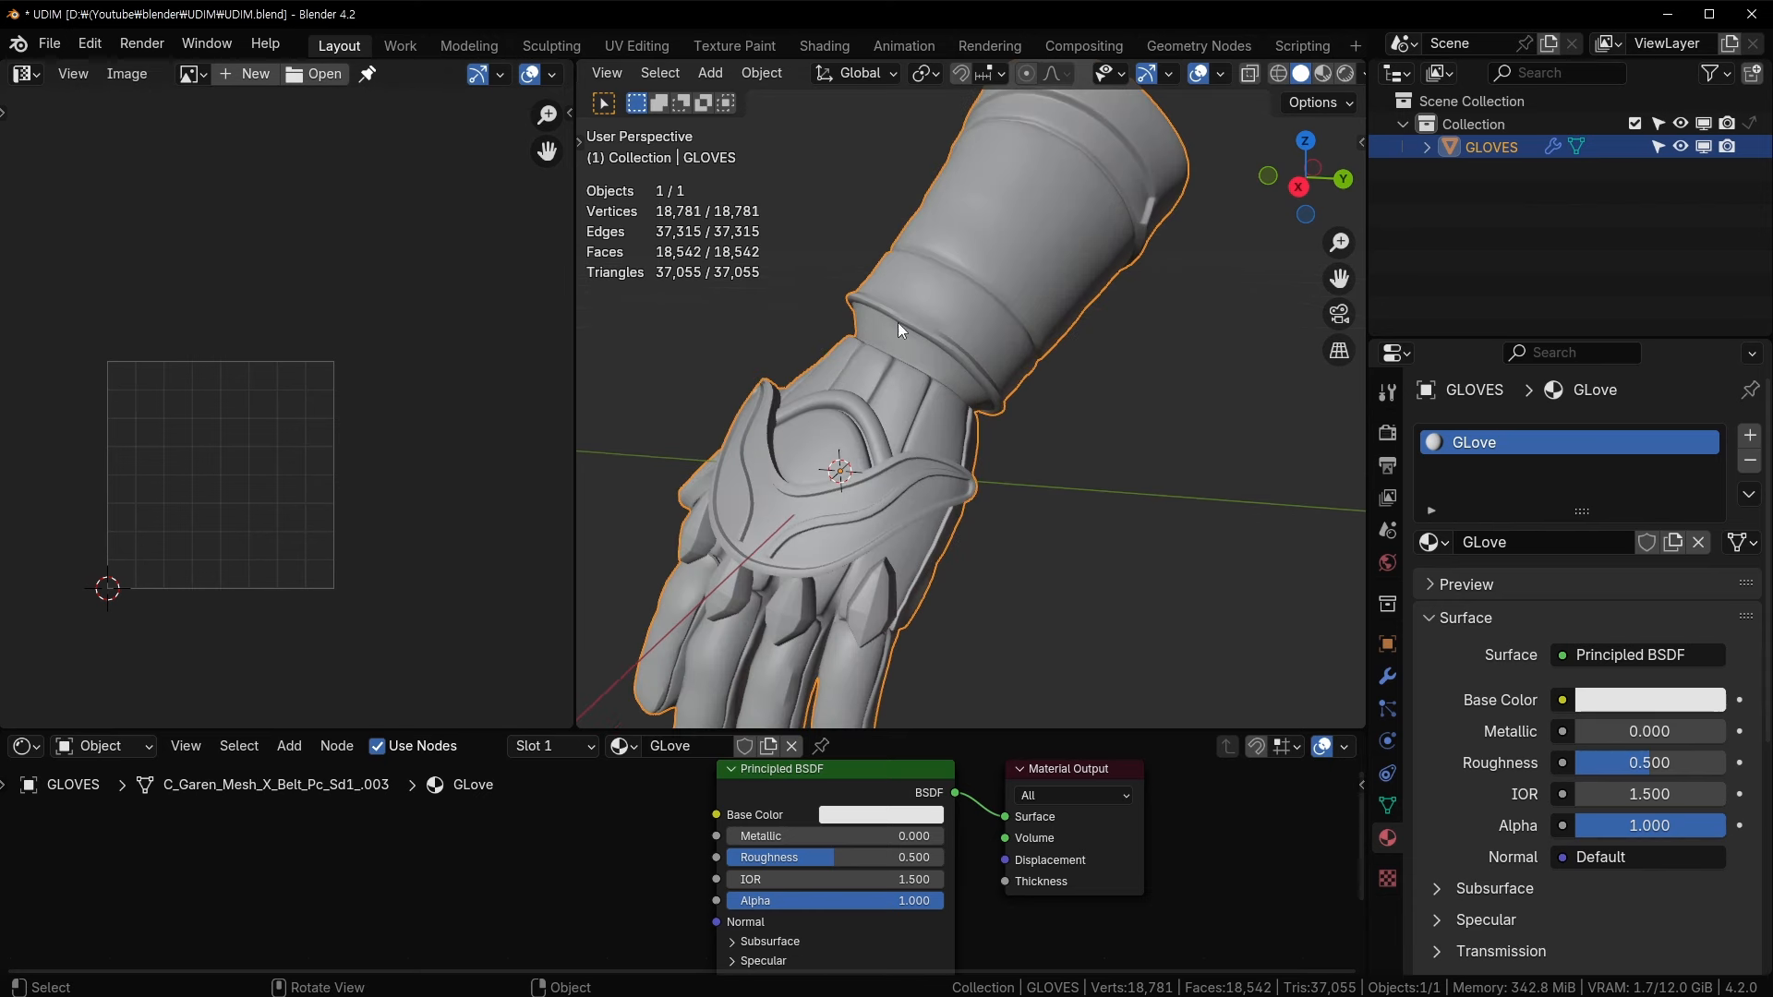
scroll(787, 411, "down", 1)
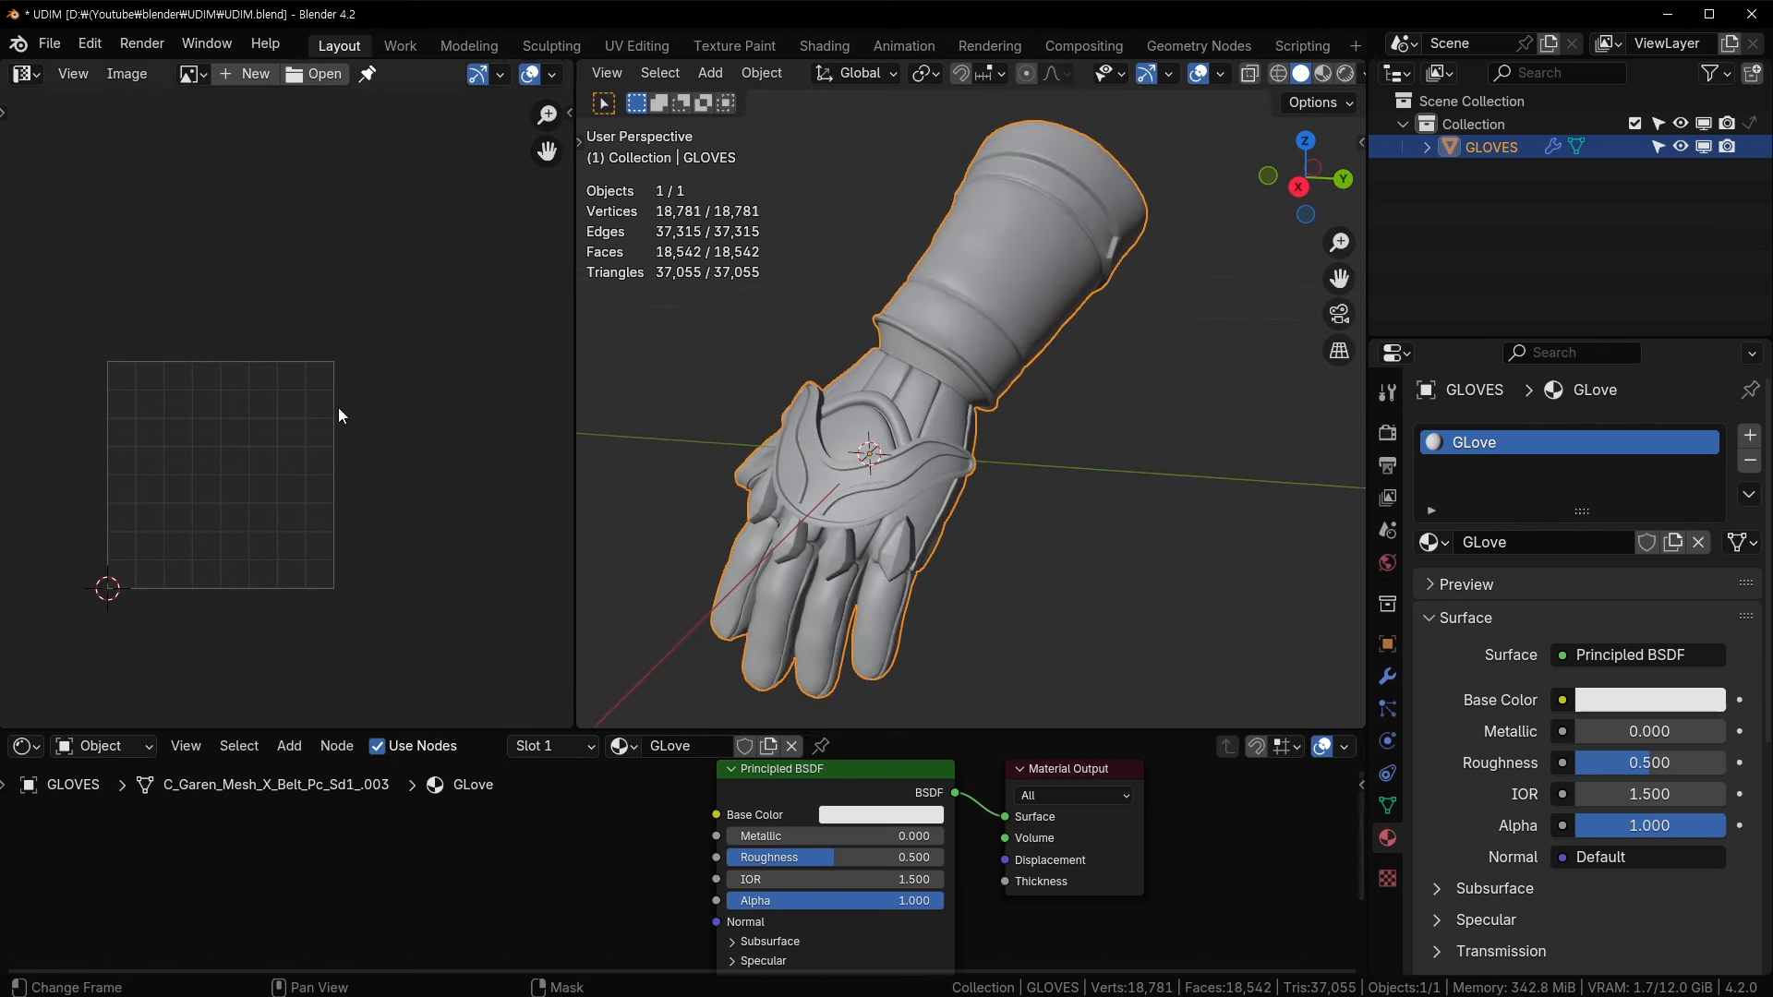
middle_click_drag(370, 562, 170, 584)
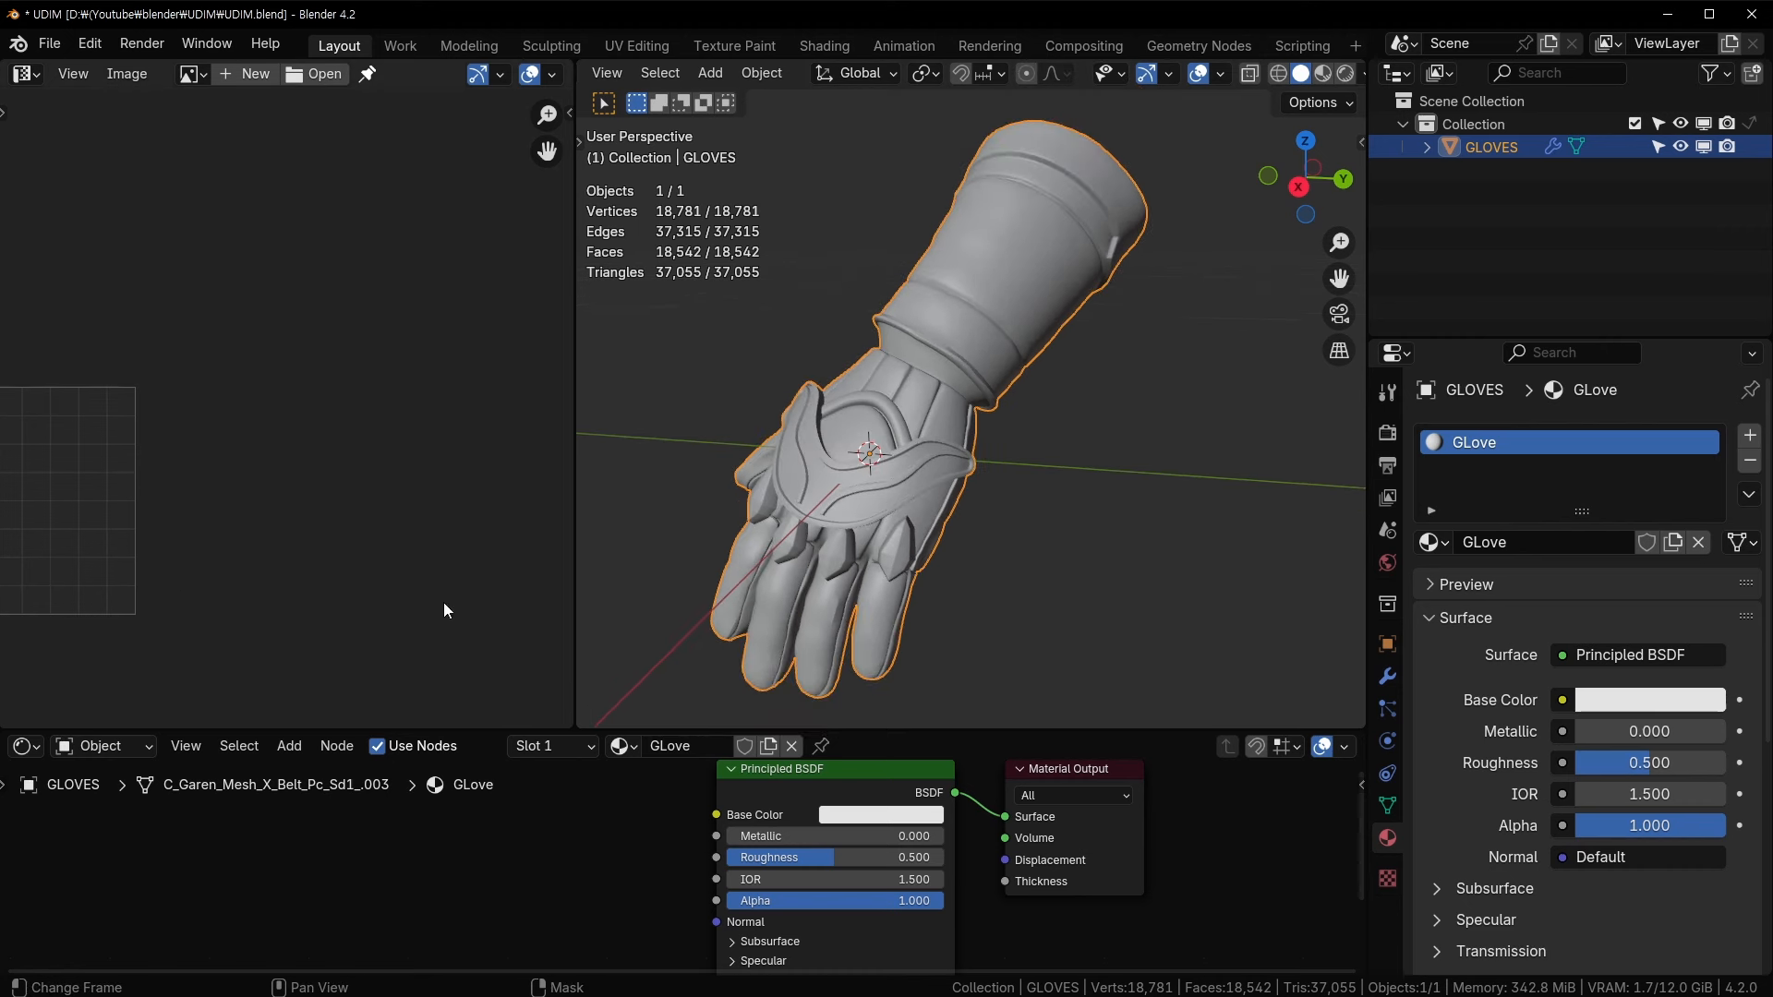
middle_click_drag(443, 601, 303, 529)
scroll(272, 404, "down", 4)
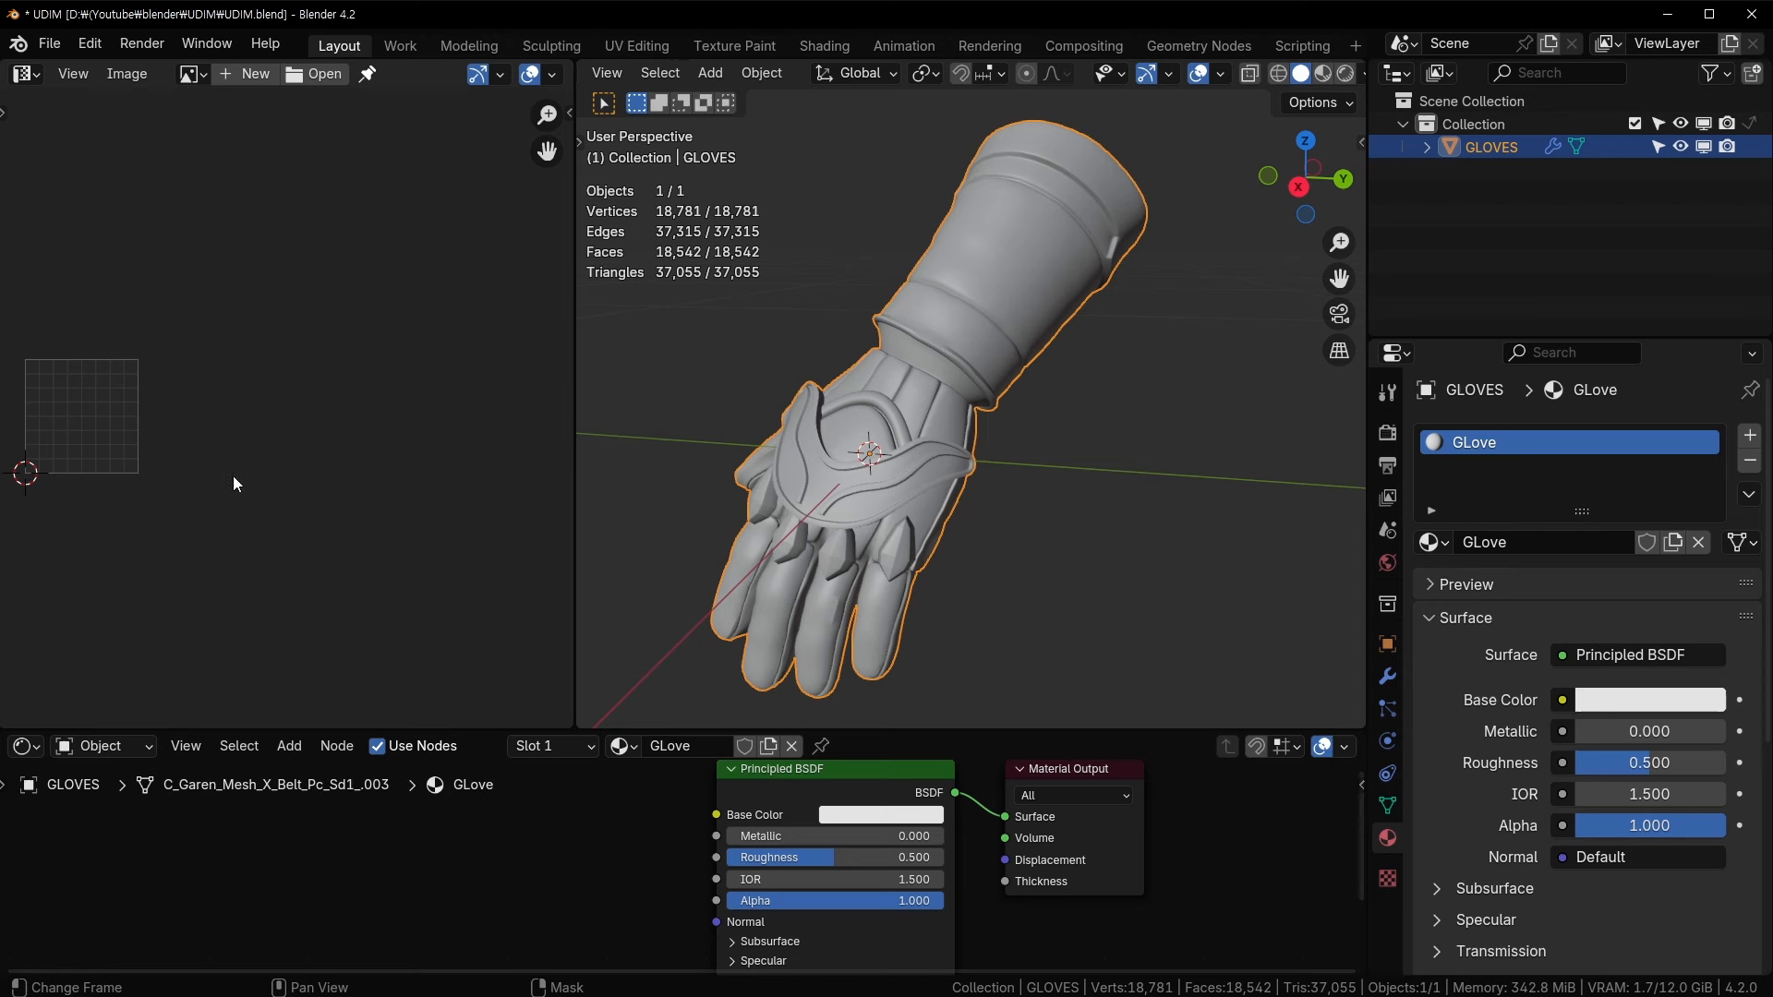
middle_click_drag(84, 437, 285, 420)
scroll(277, 413, "up", 2)
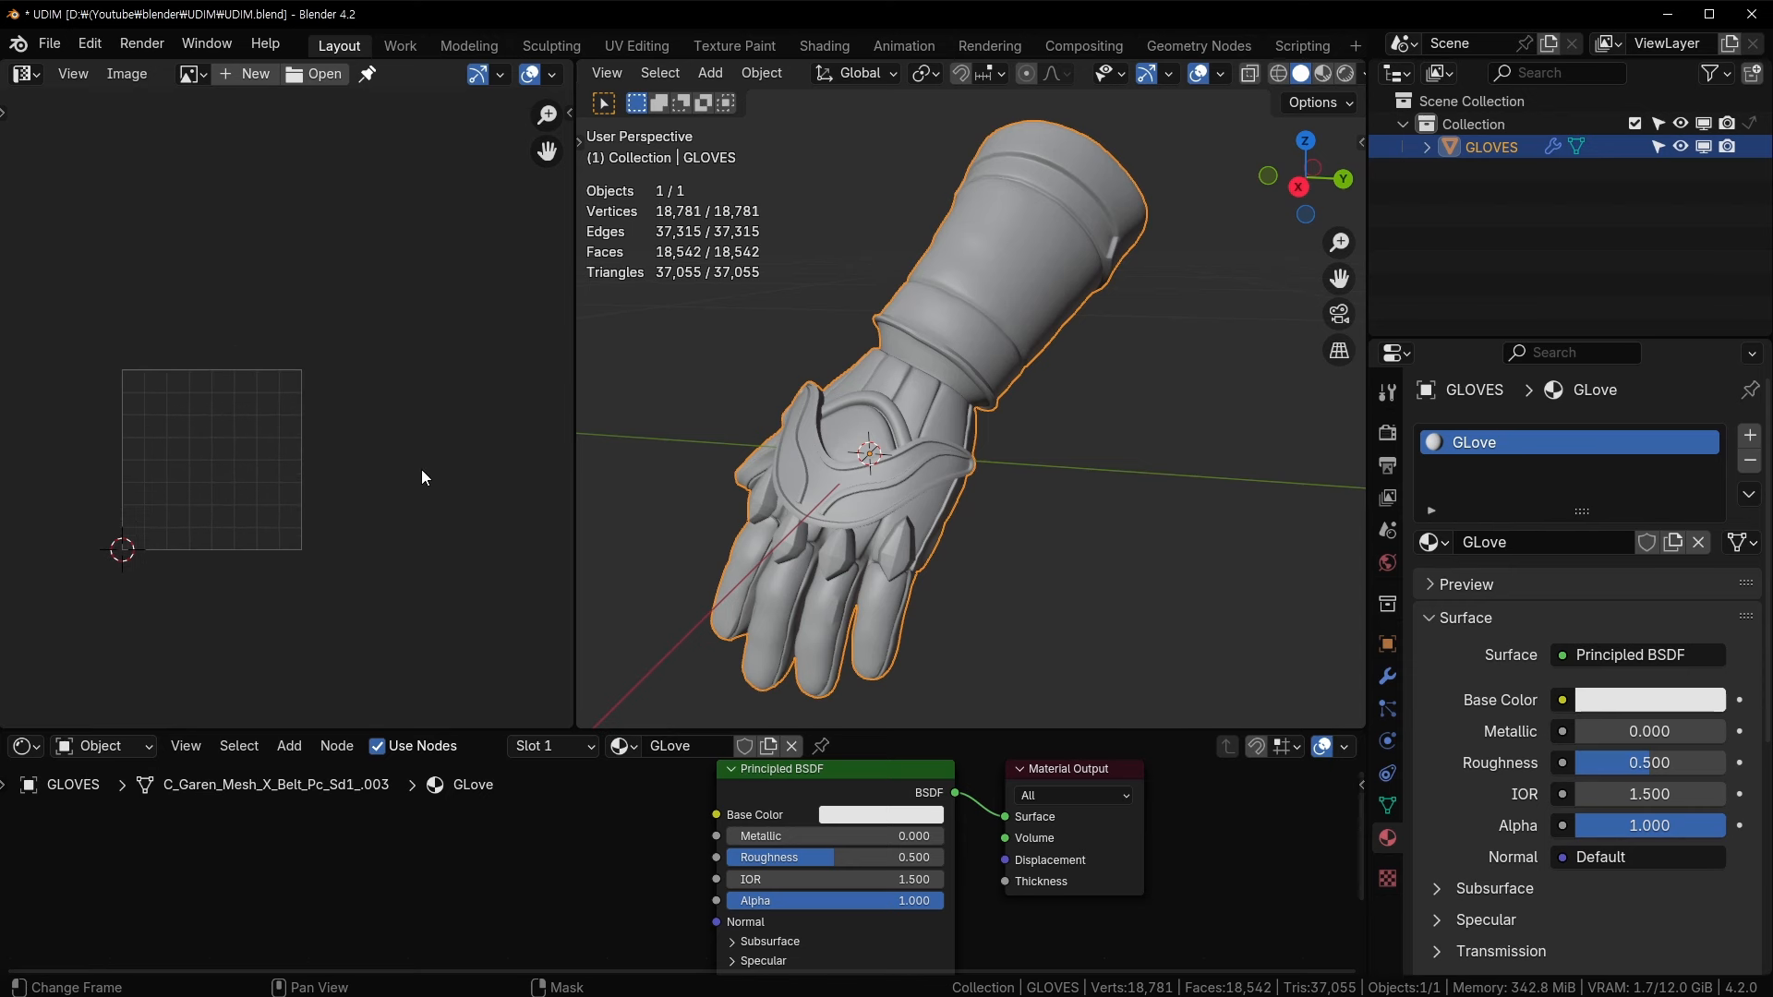
middle_click_drag(362, 492, 337, 495)
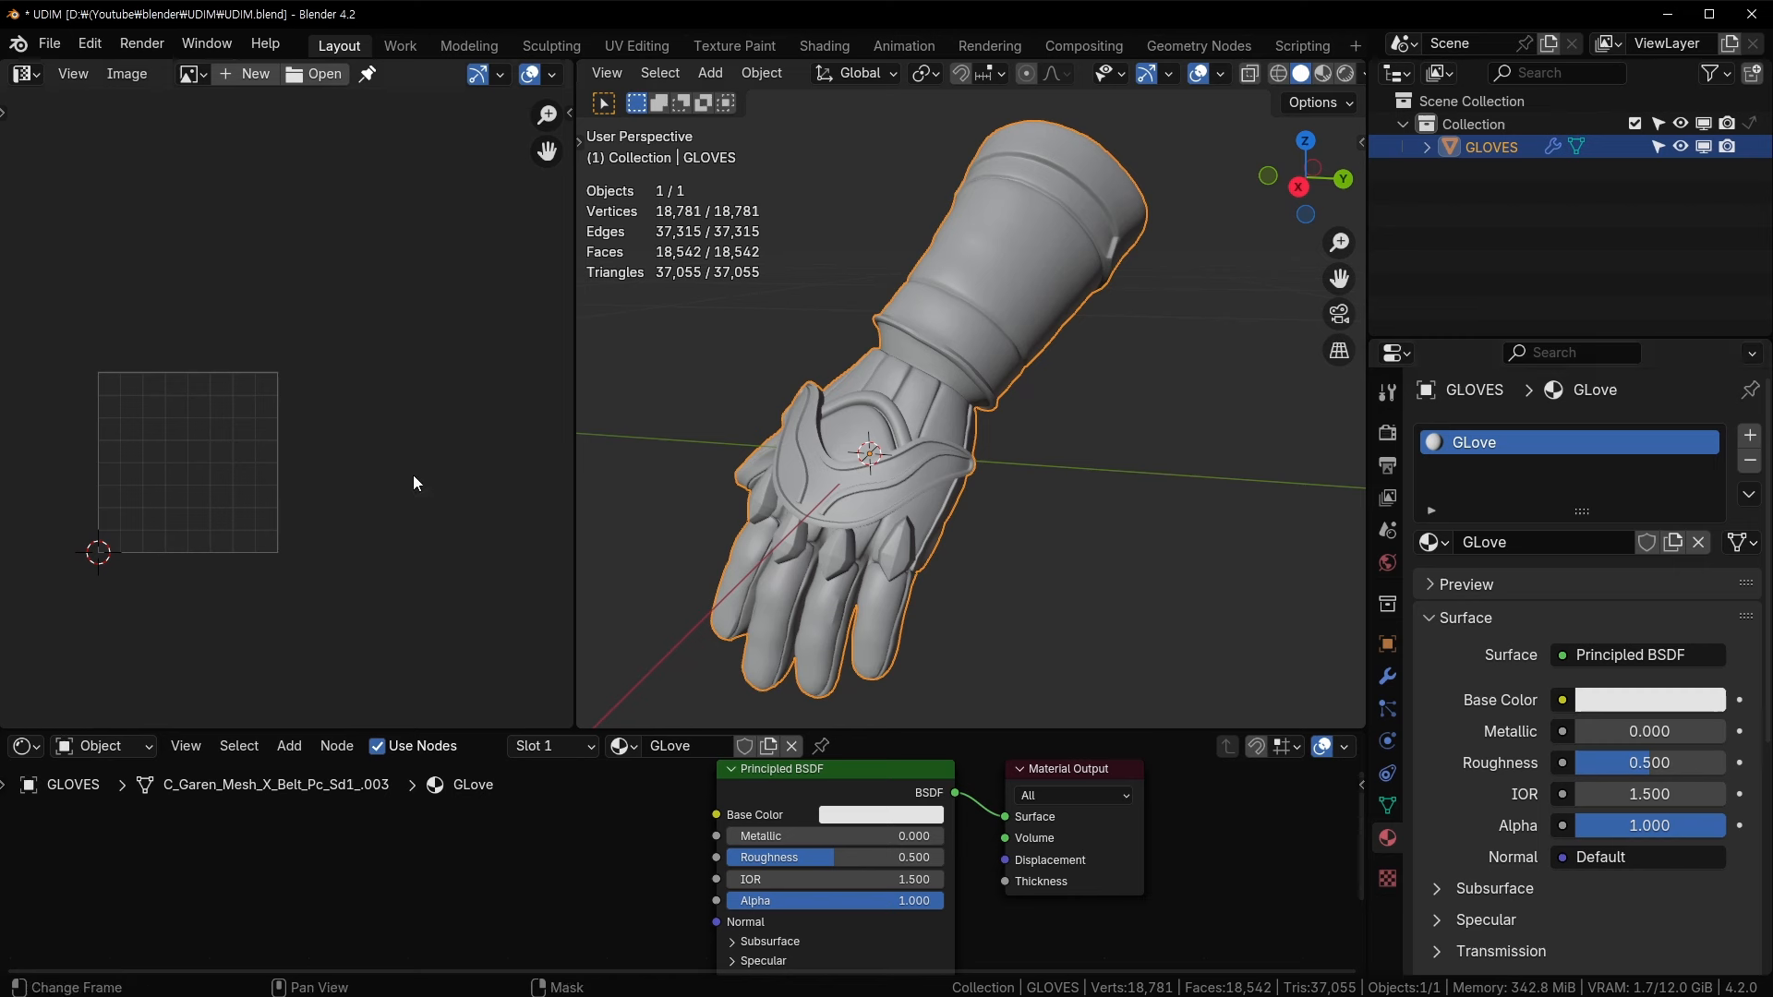
scroll(274, 384, "down", 1)
middle_click_drag(274, 384, 188, 552)
scroll(193, 504, "down", 2)
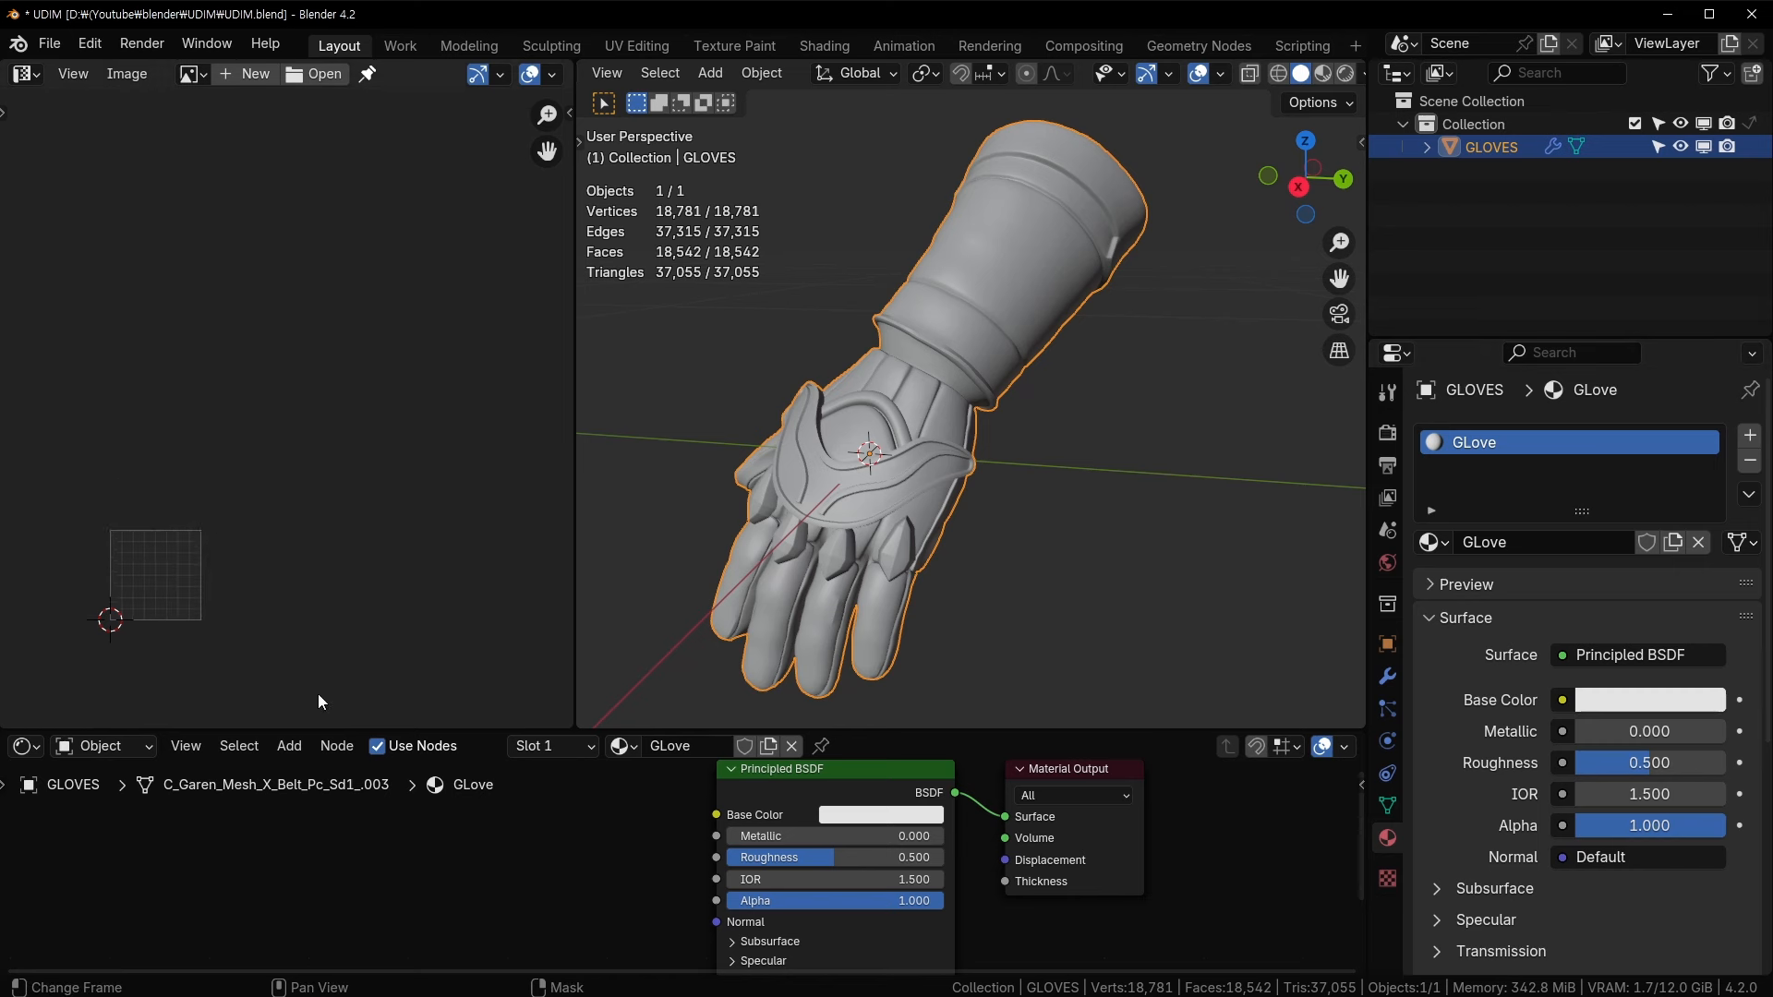
middle_click_drag(227, 636, 297, 533)
scroll(296, 533, "up", 3)
middle_click_drag(278, 399, 365, 435)
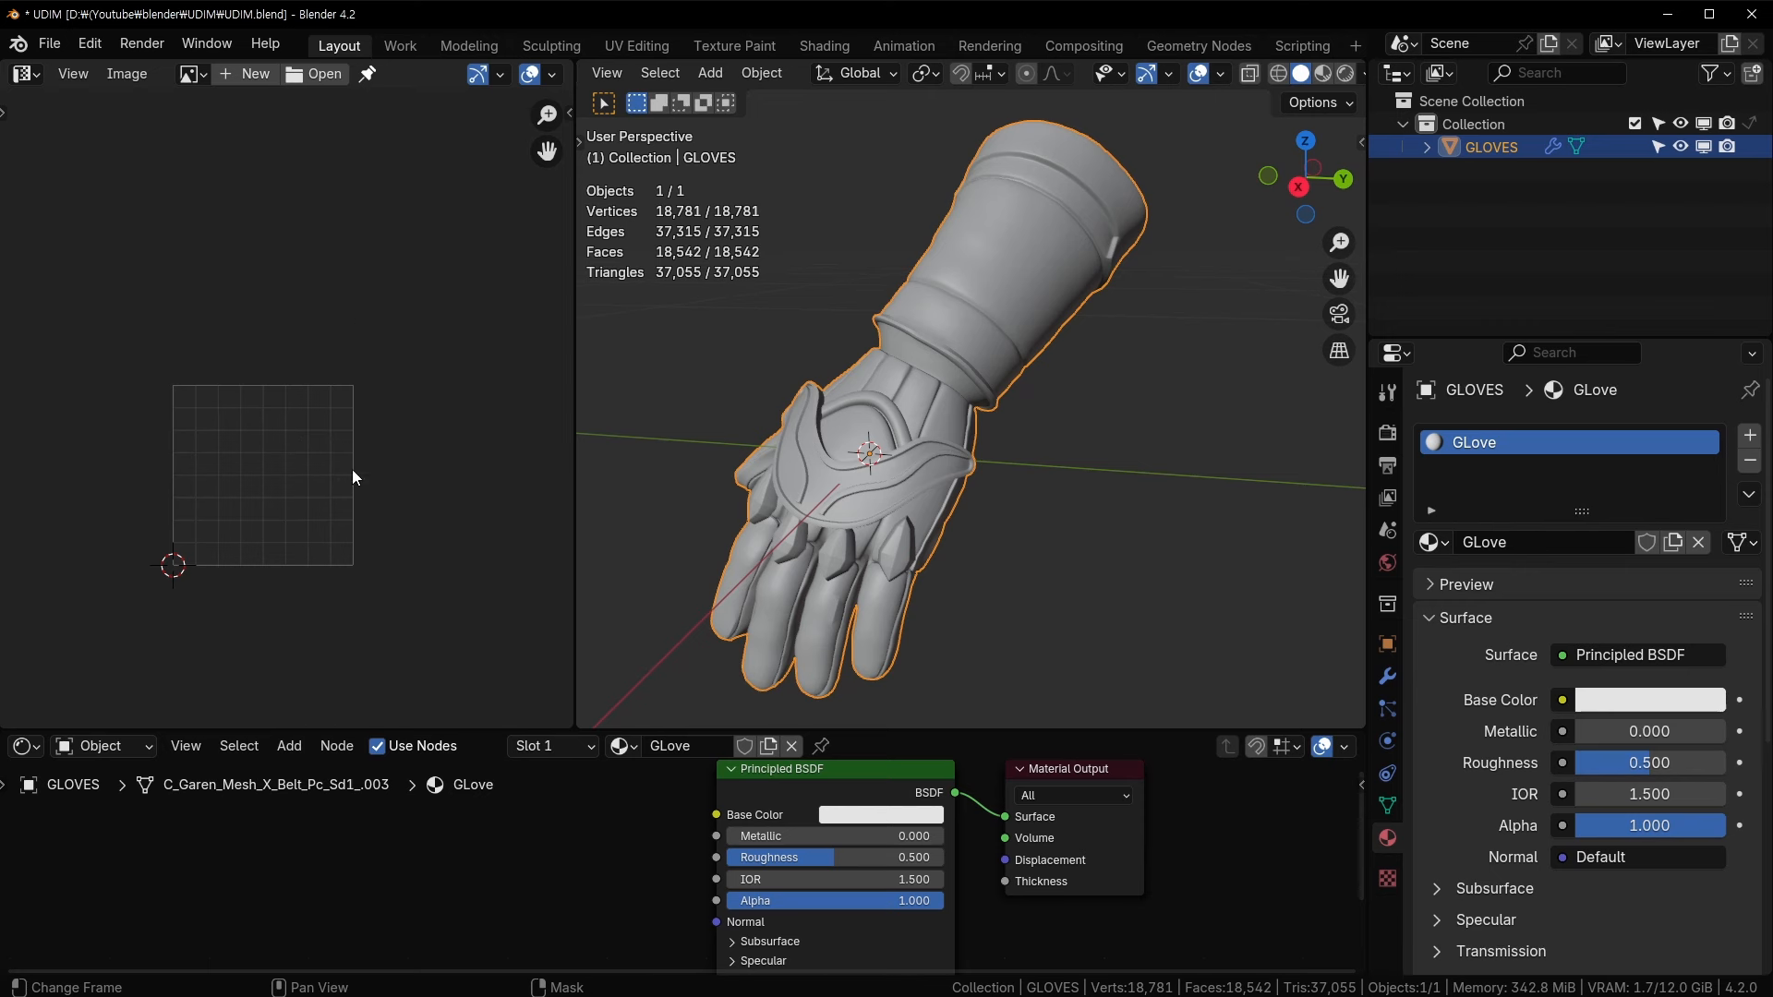
middle_click_drag(353, 478, 344, 433)
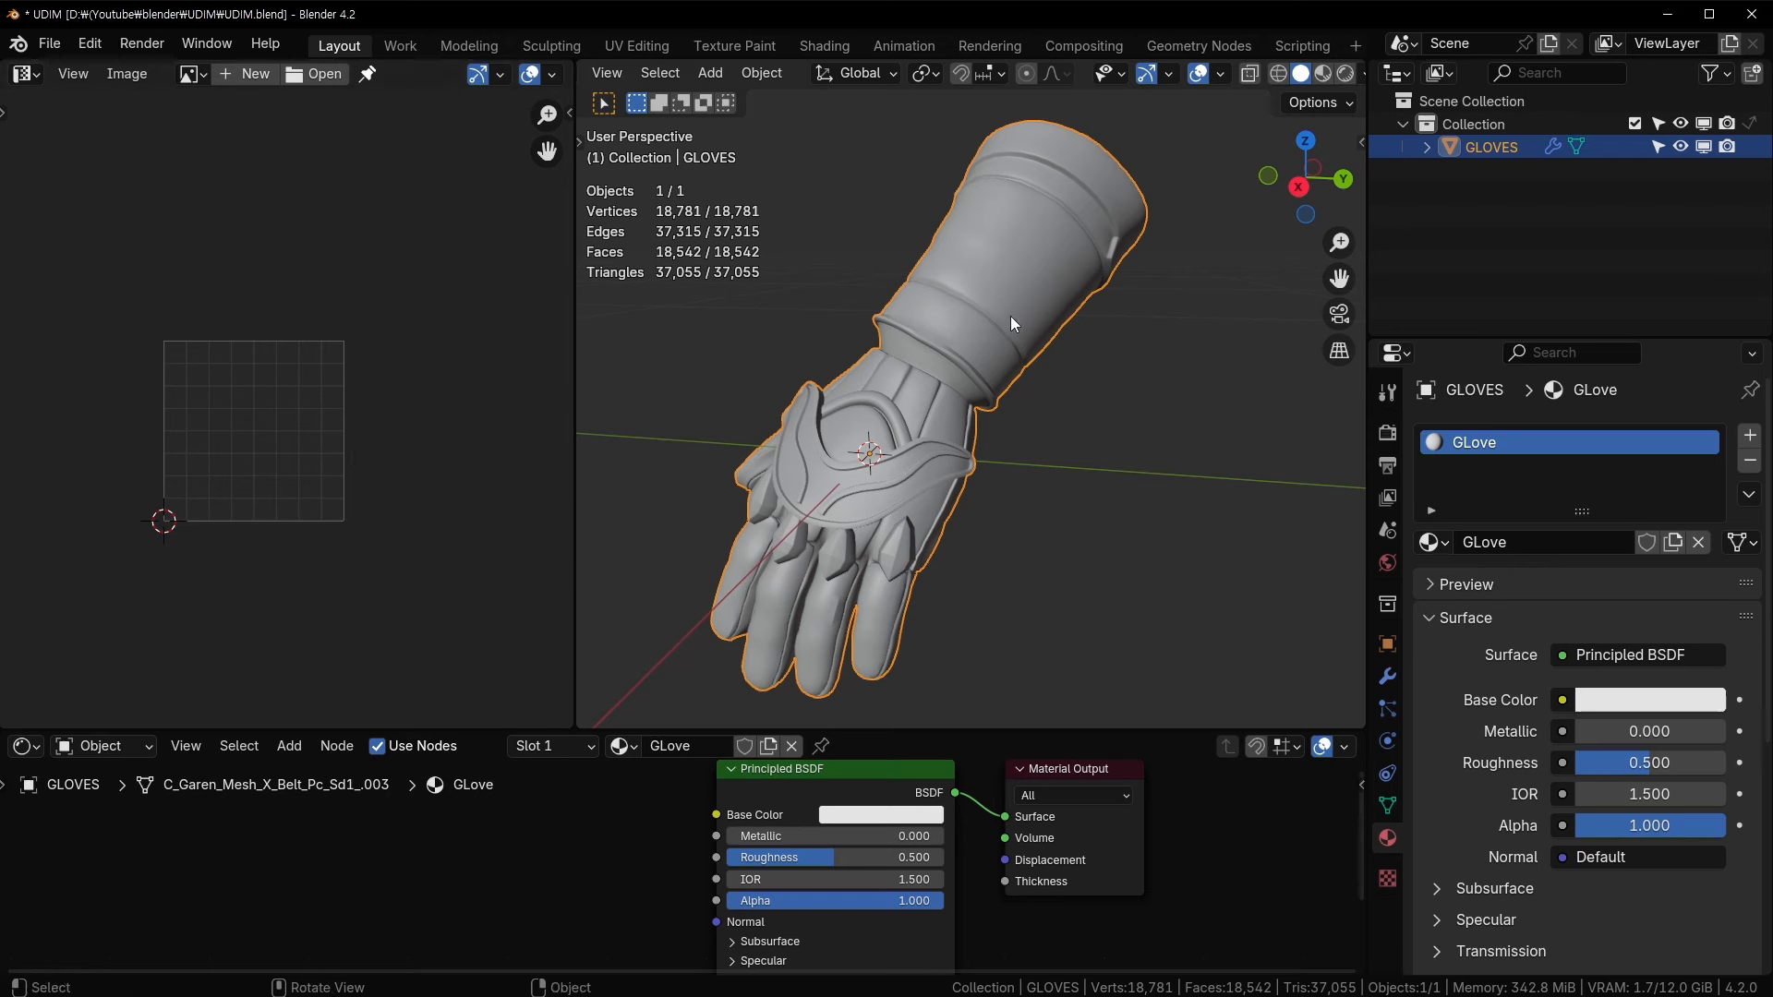
scroll(1010, 315, "down", 4)
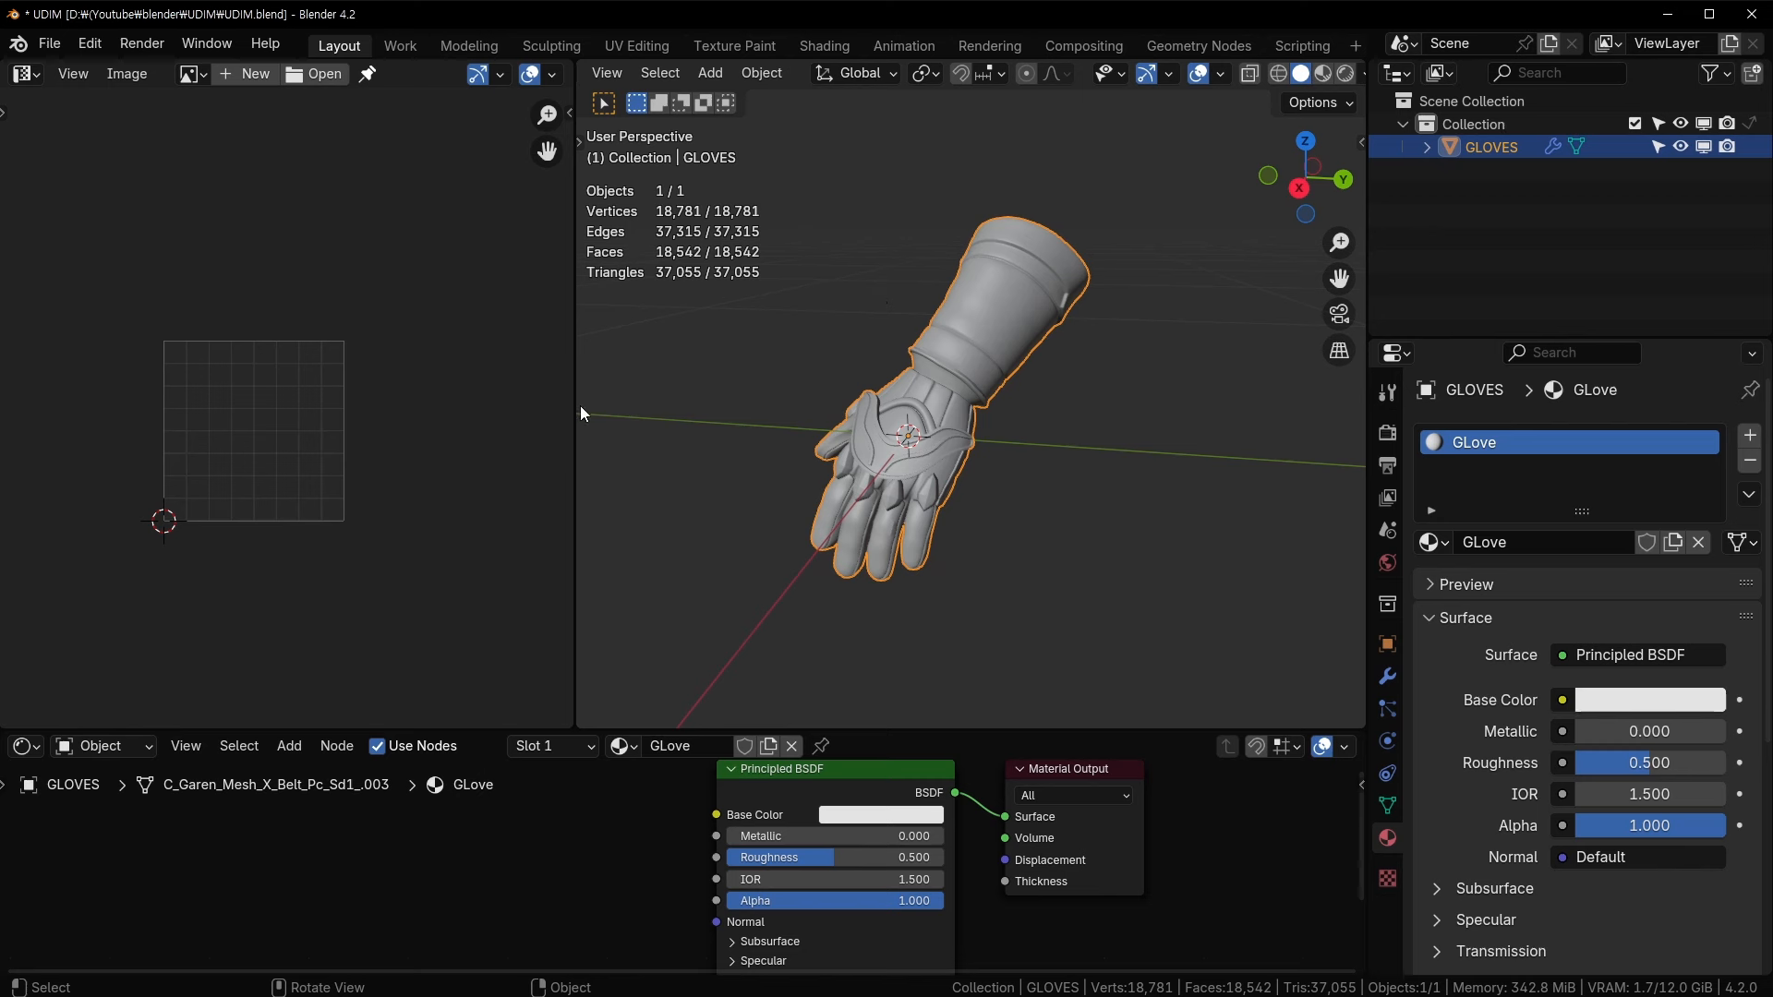
scroll(277, 489, "up", 2)
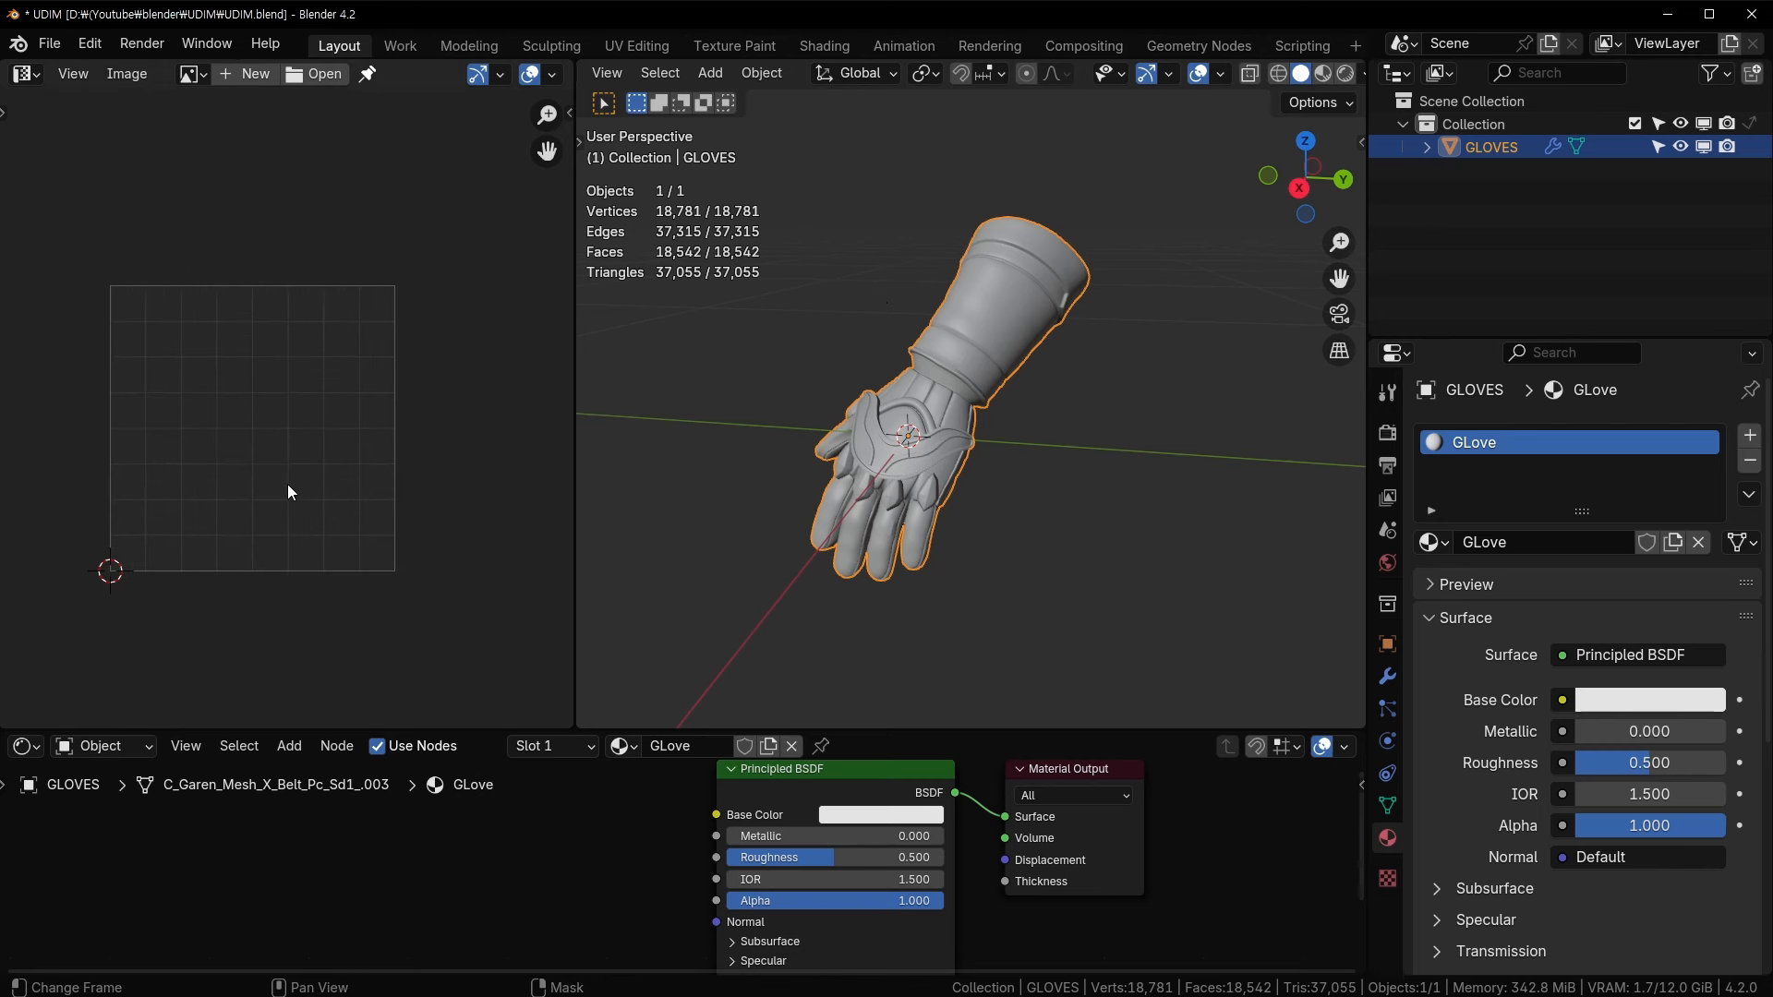
scroll(288, 487, "down", 2)
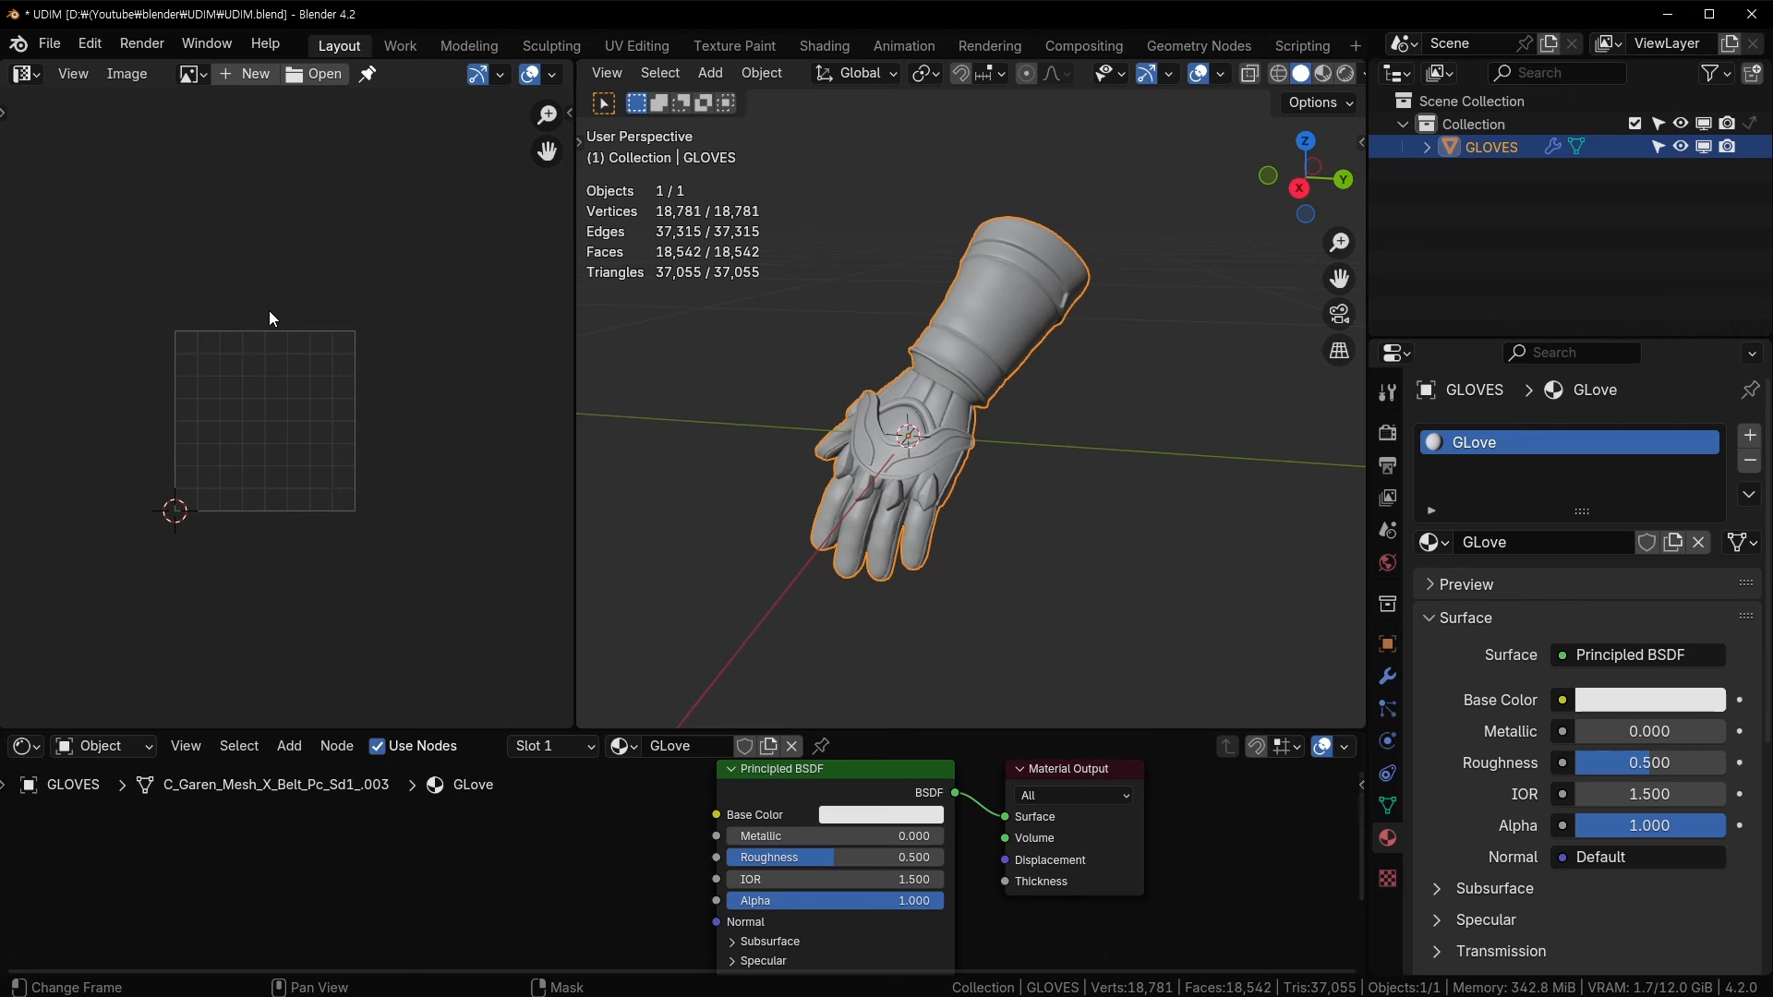
scroll(269, 311, "up", 2)
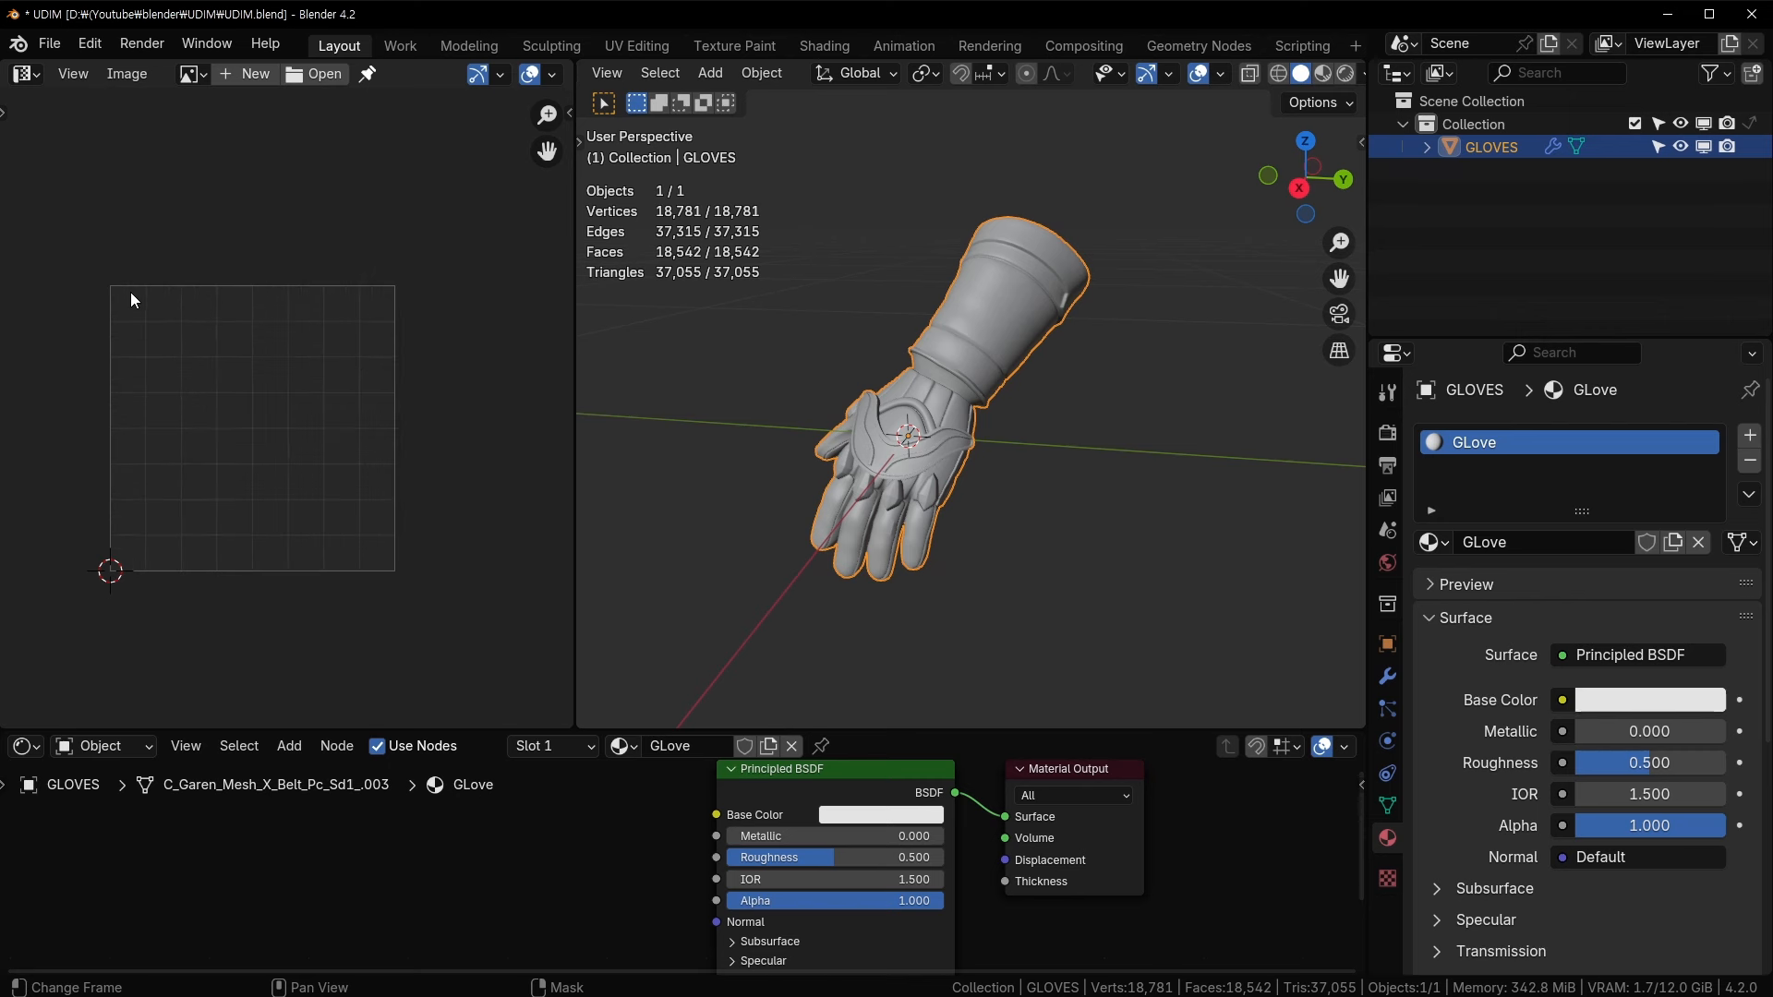
scroll(378, 410, "down", 4)
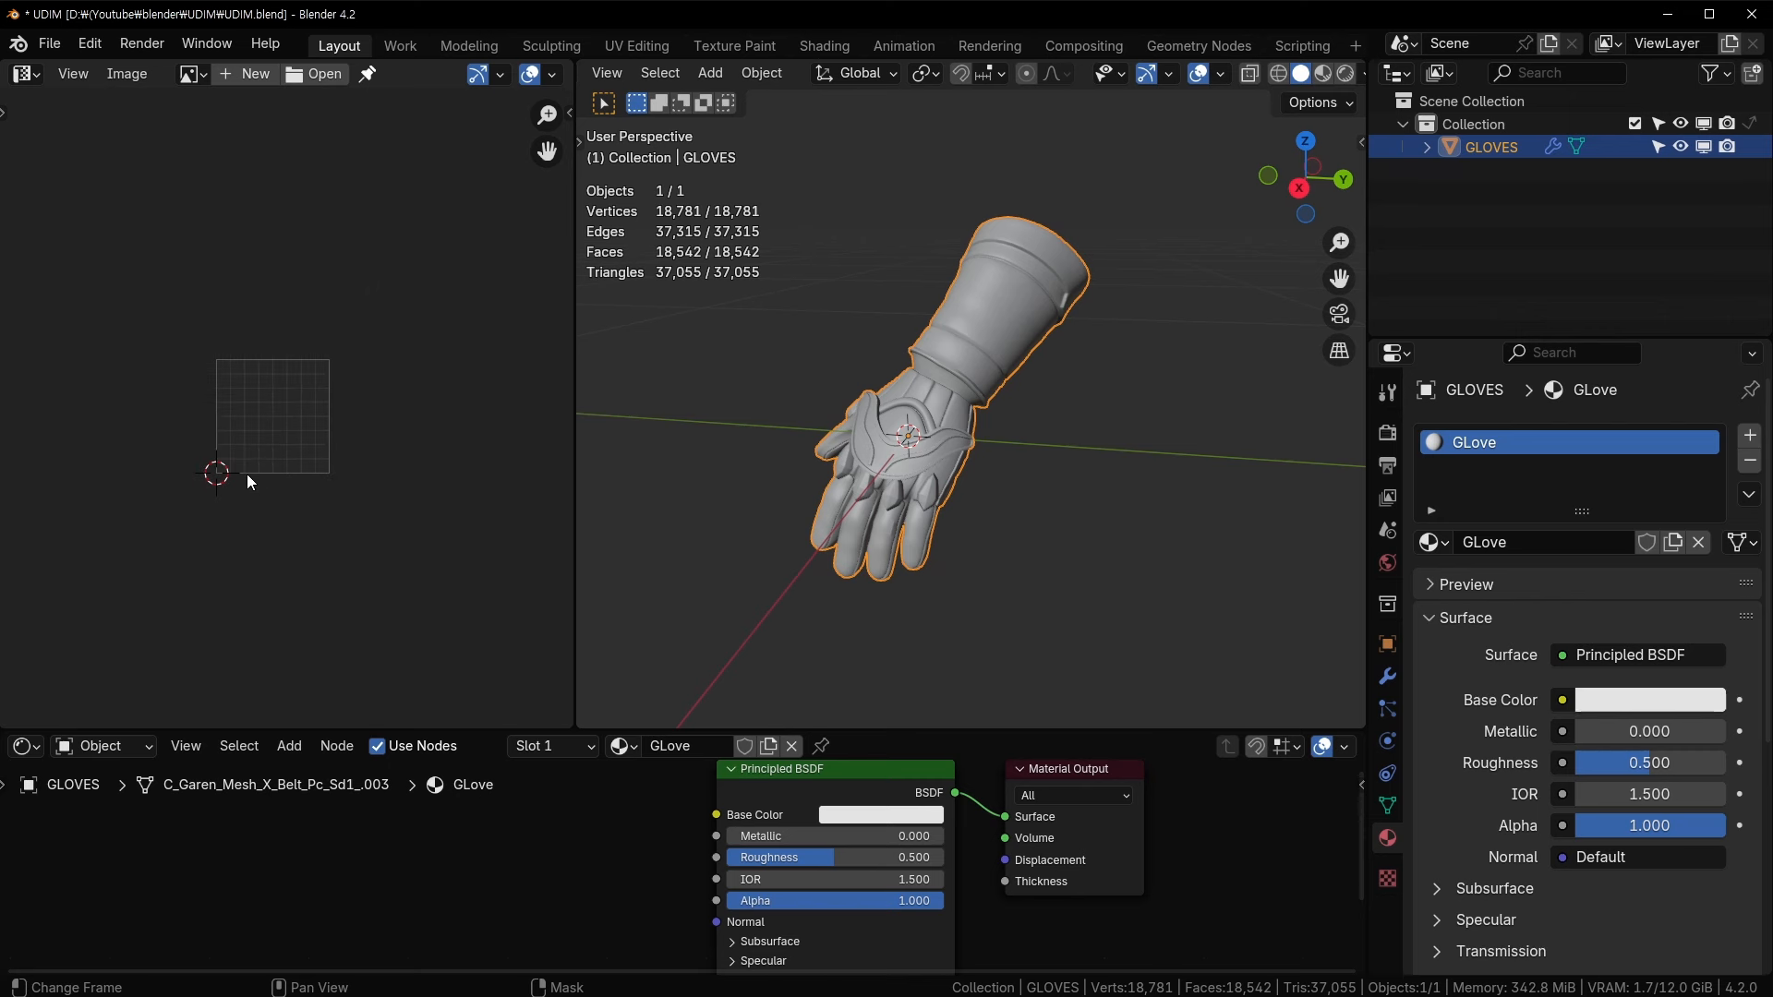
scroll(160, 404, "up", 3)
scroll(130, 317, "down", 2)
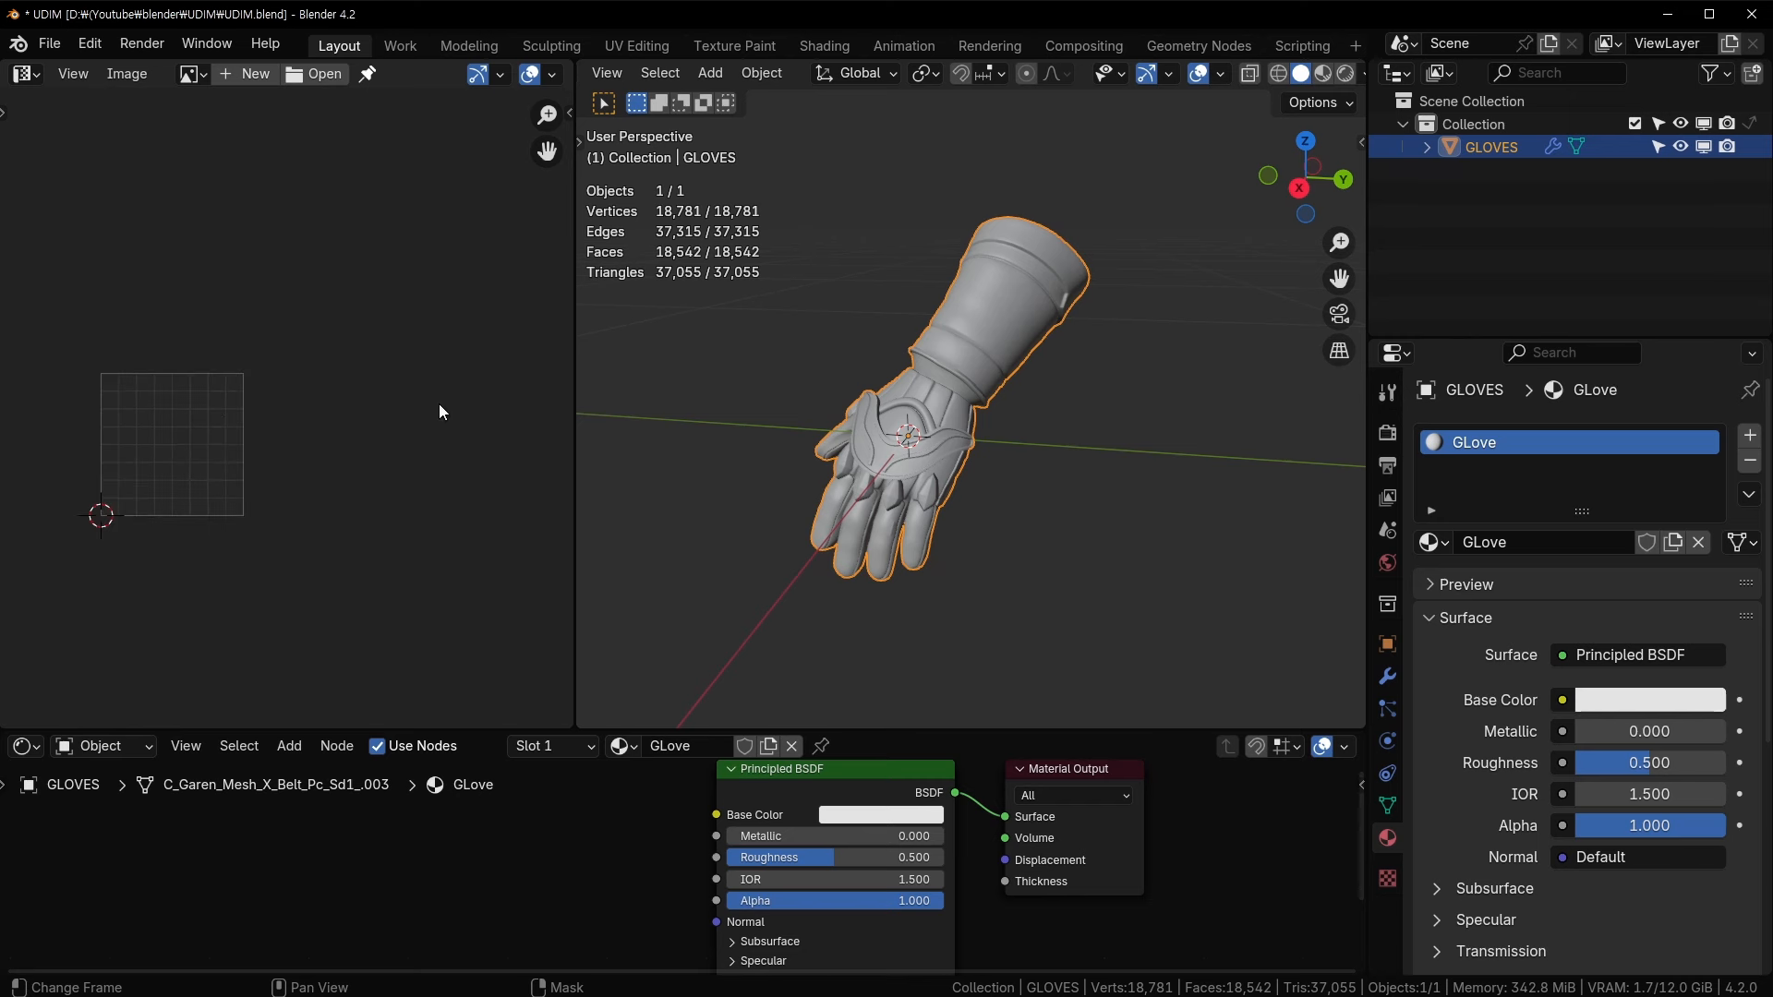
middle_click_drag(136, 416, 179, 404)
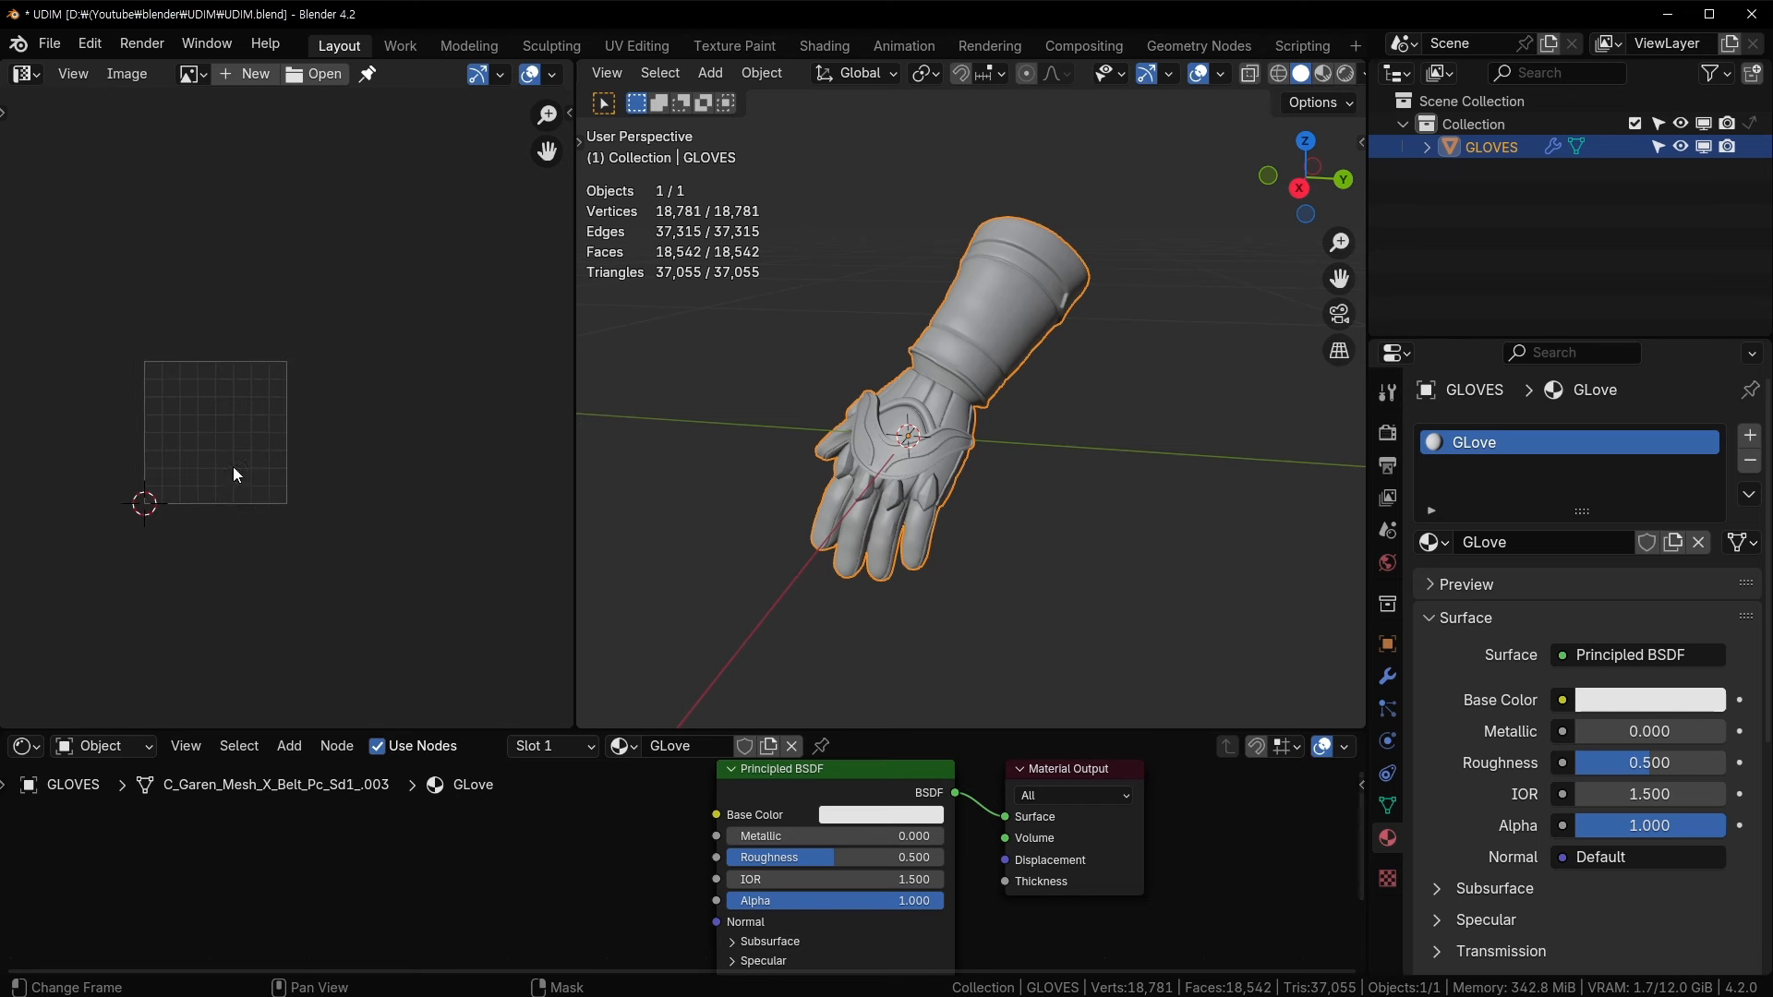
middle_click_drag(234, 470, 203, 537)
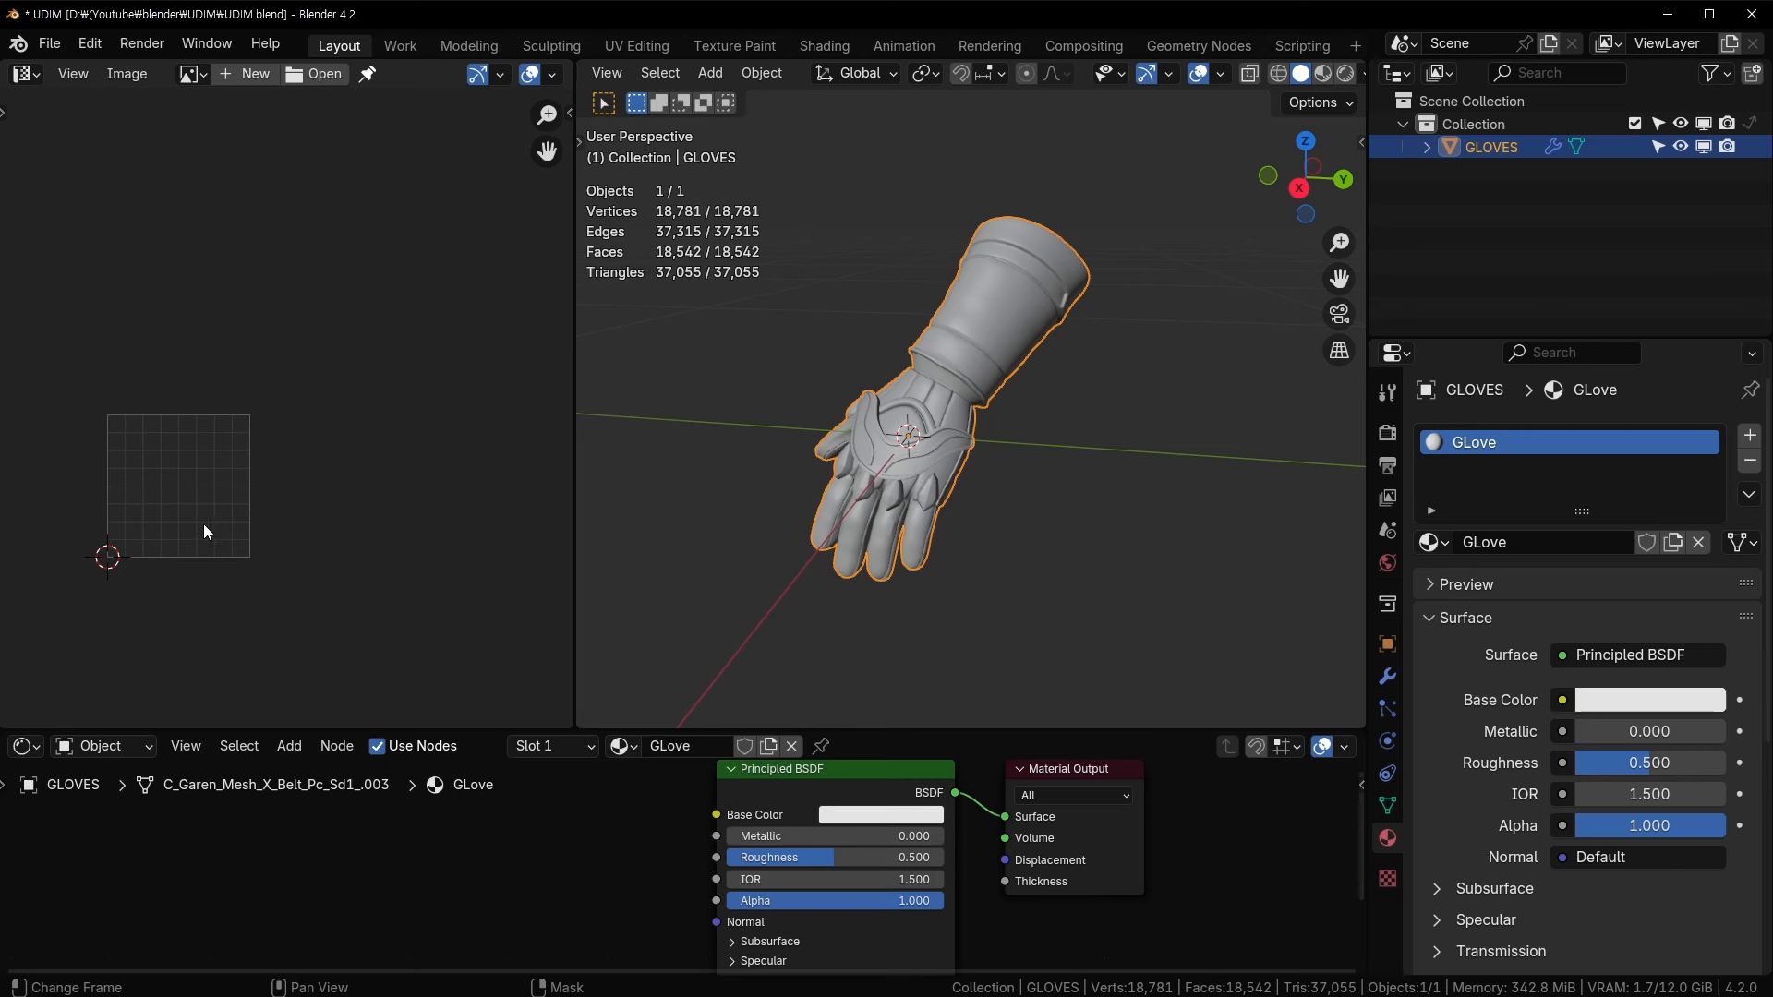
scroll(205, 531, "up", 2)
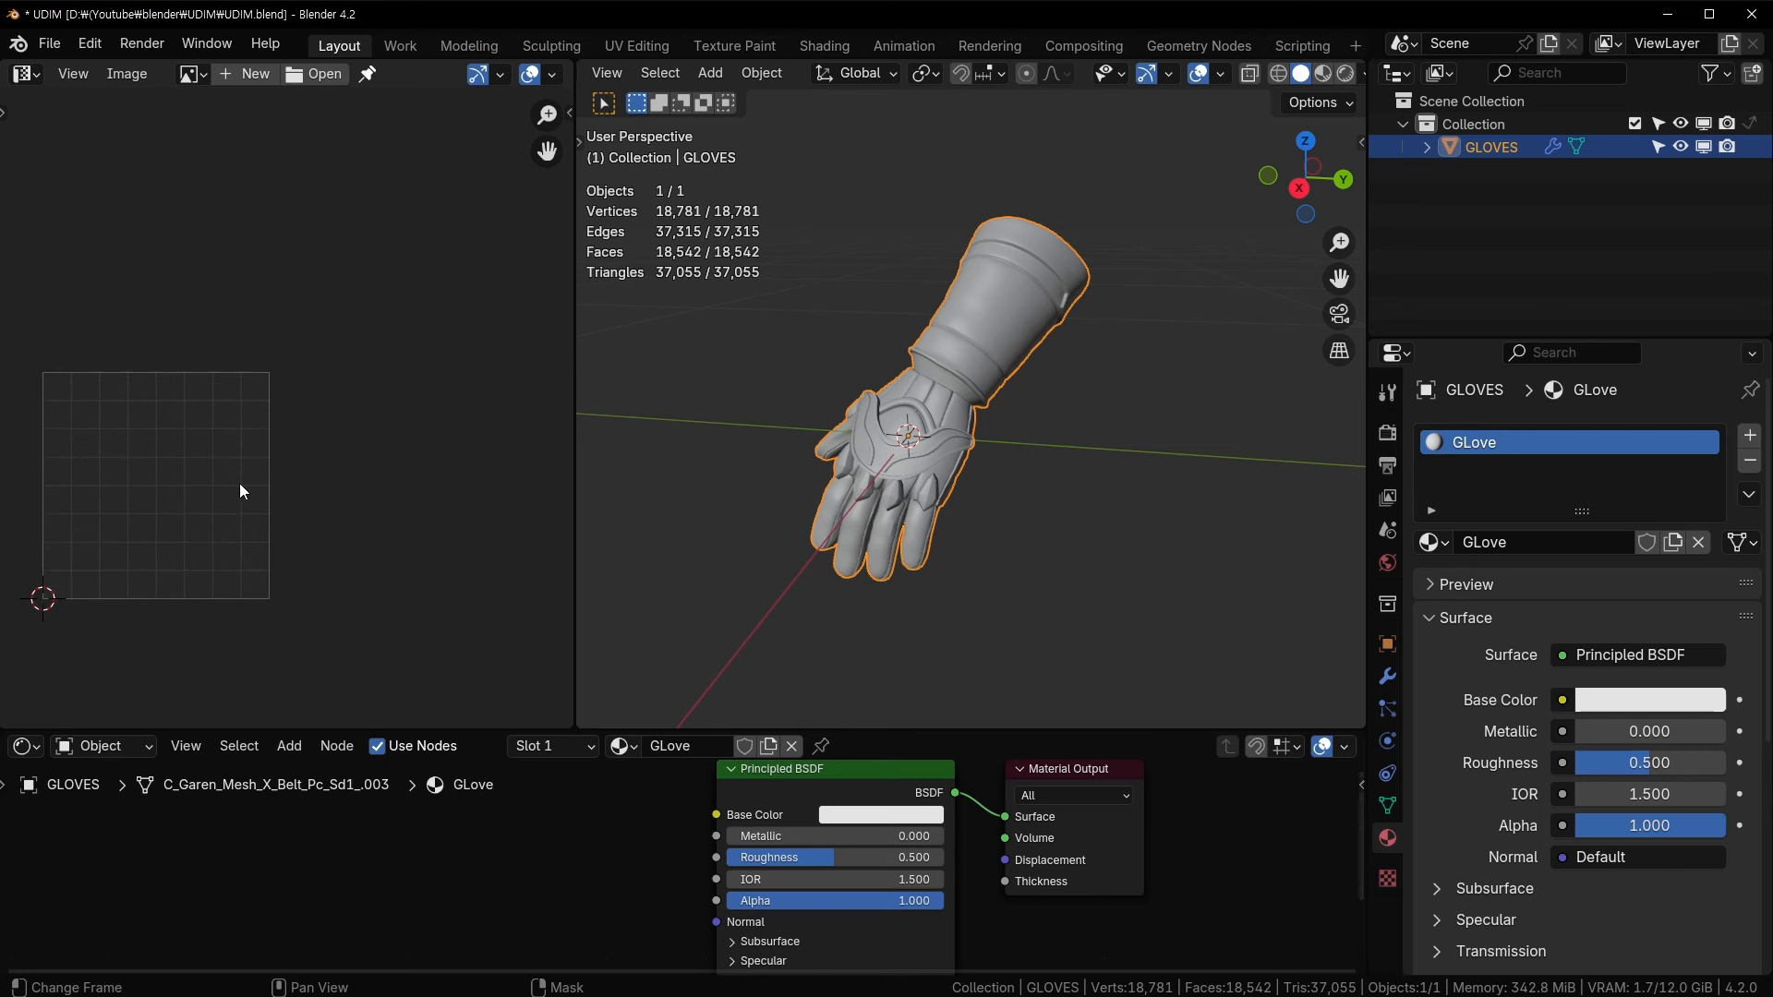
scroll(240, 484, "down", 1)
middle_click_drag(240, 482, 258, 475)
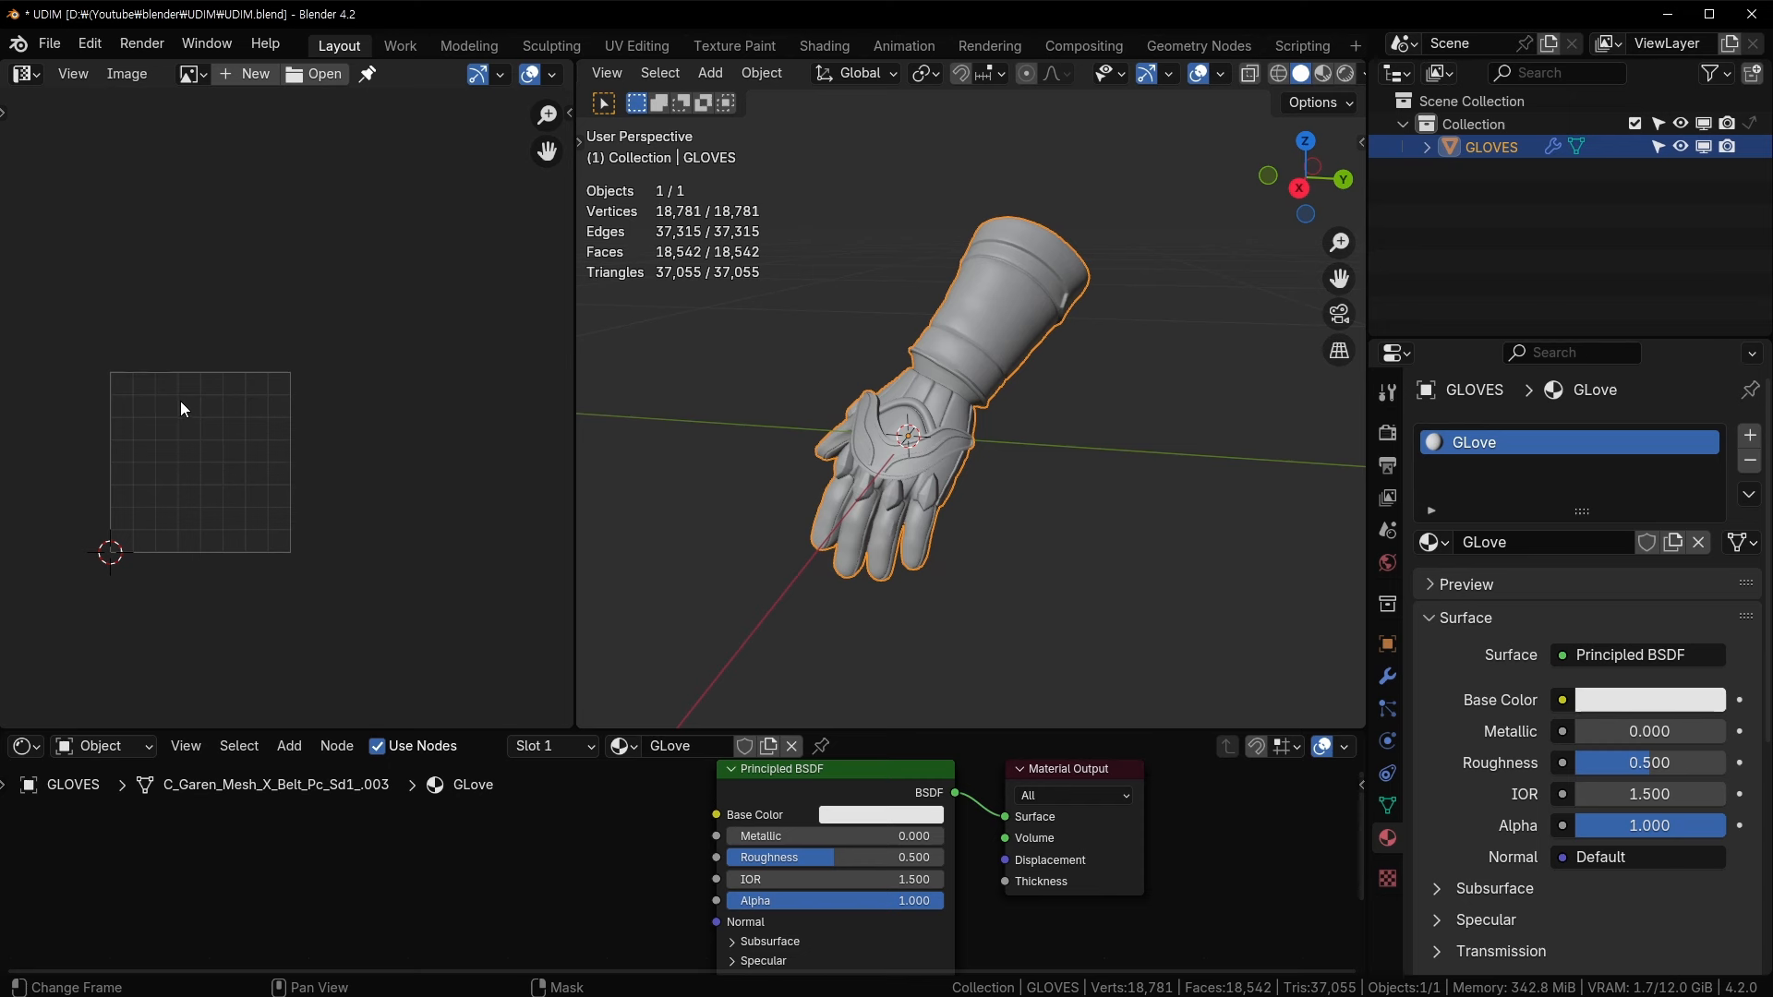
middle_click_drag(193, 408, 231, 377)
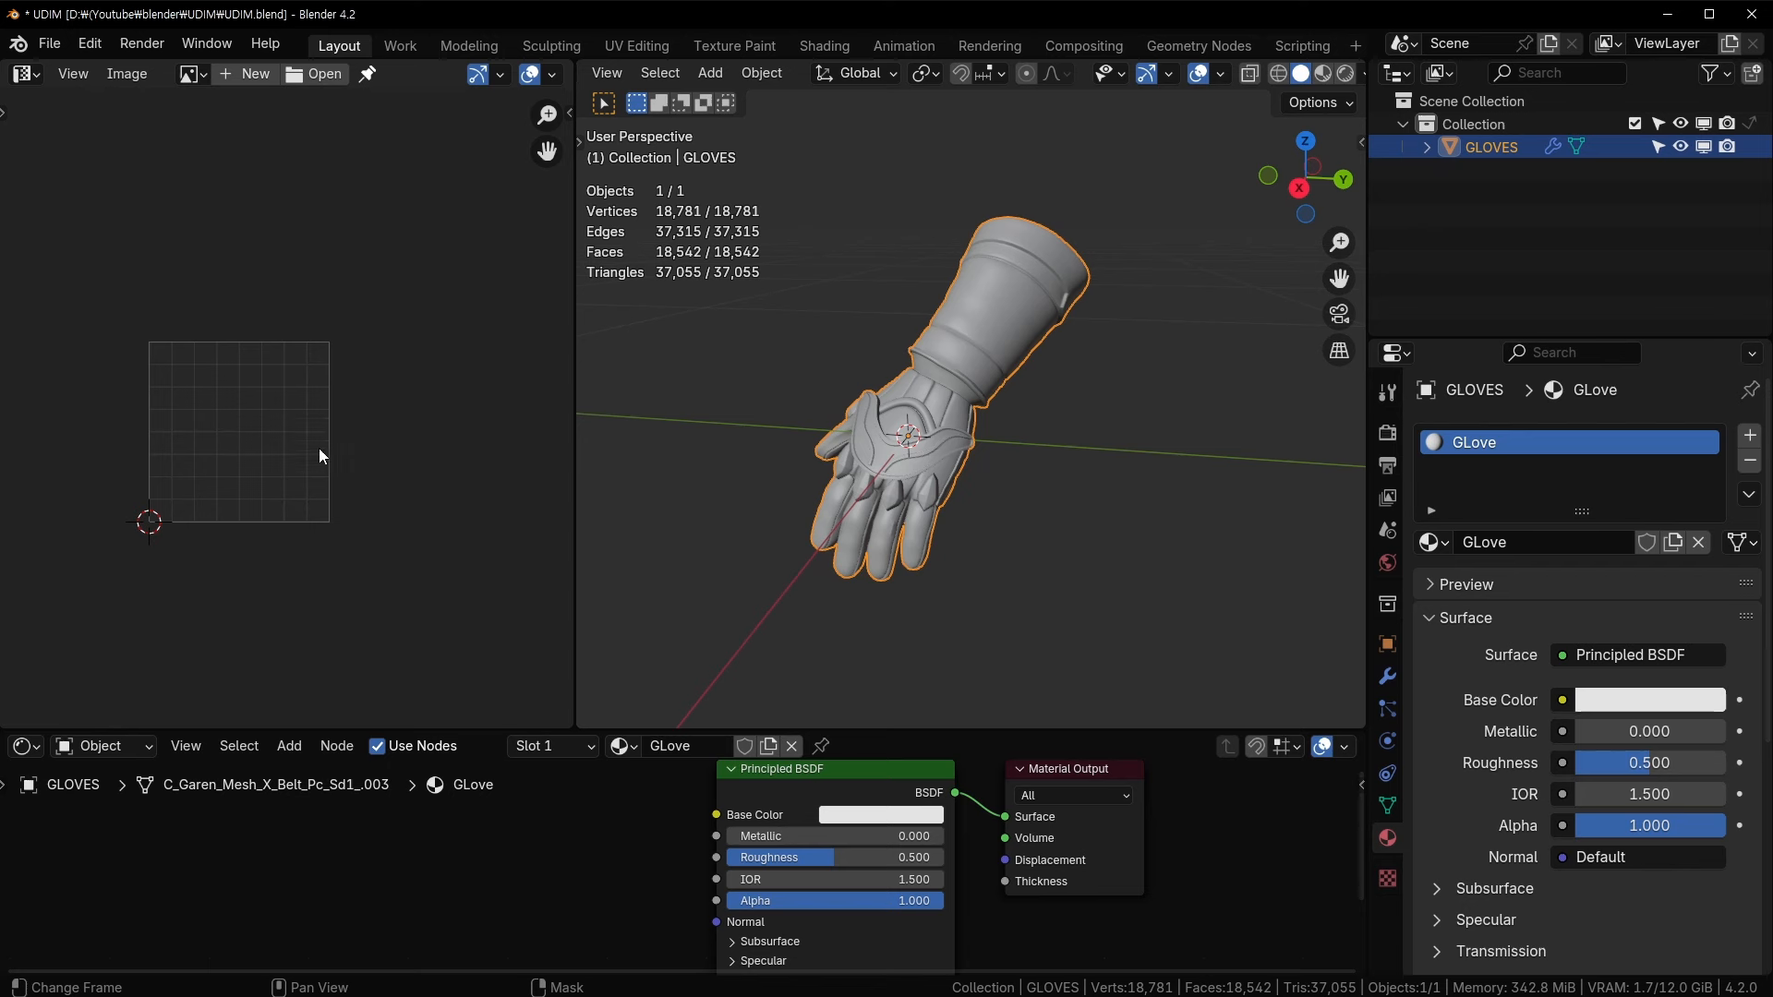
- Enter Edit Mode on the glove and select all its faces to show the complete UV layout
scroll(295, 464, "up", 2)
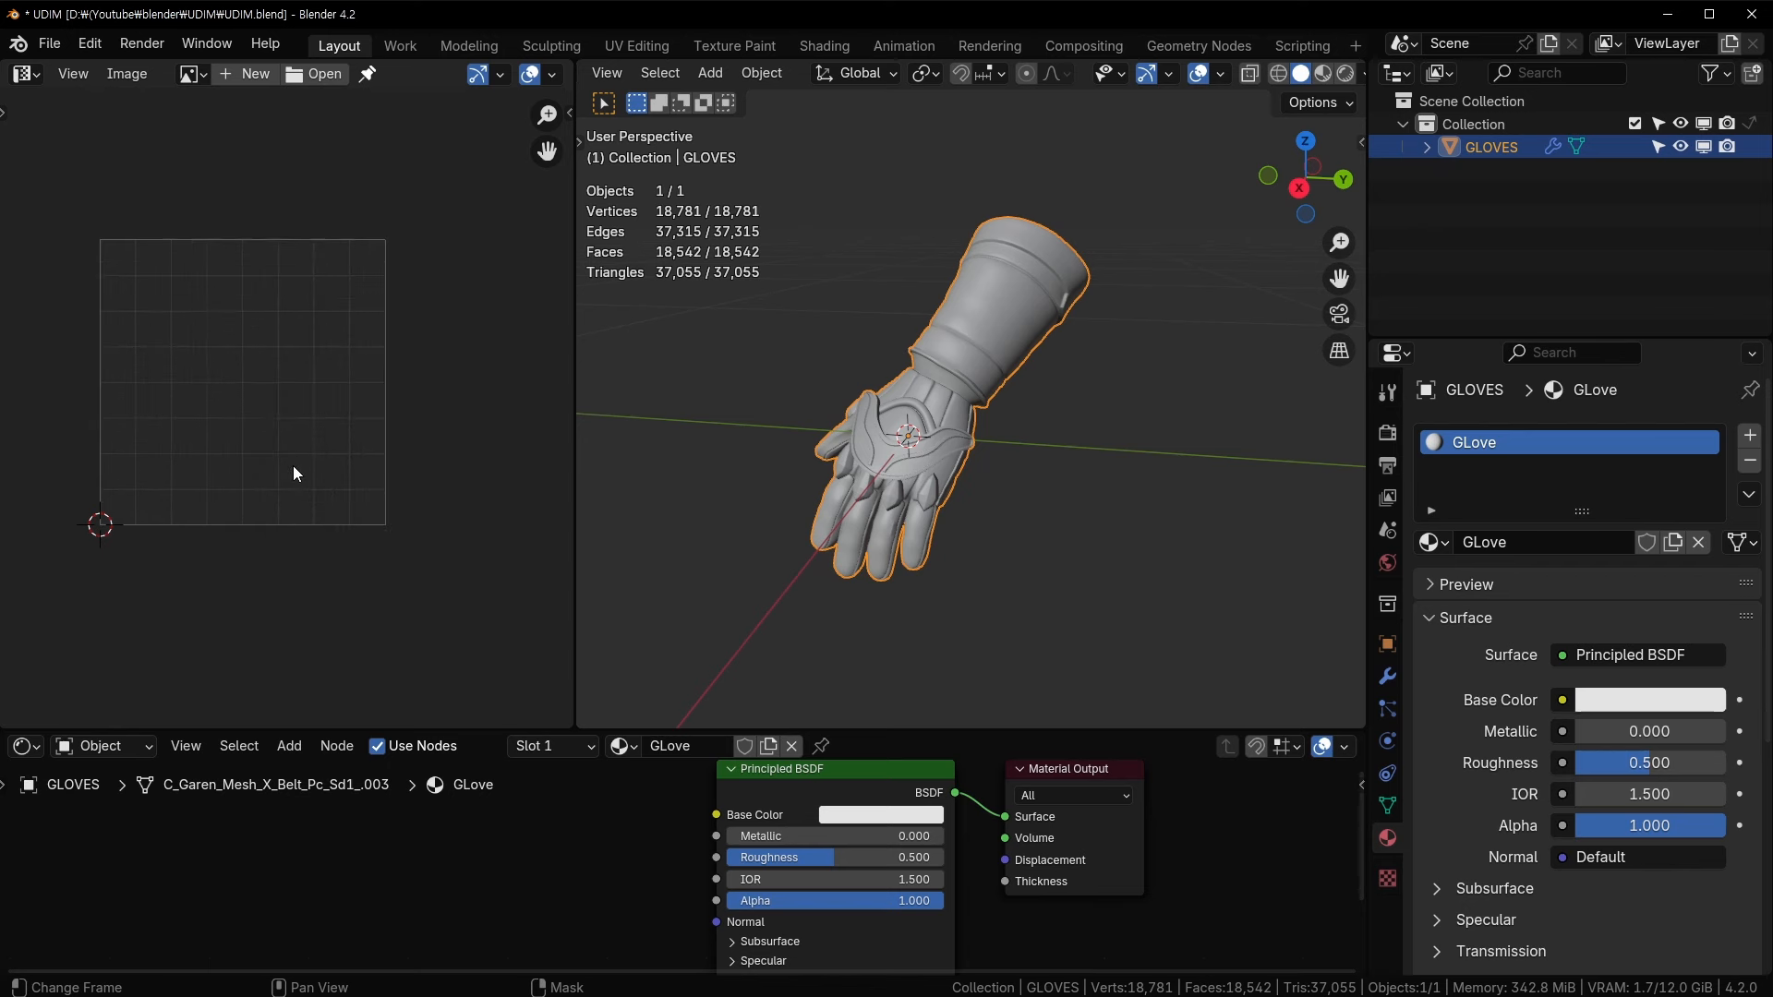
middle_click_drag(1001, 391, 1338, 467)
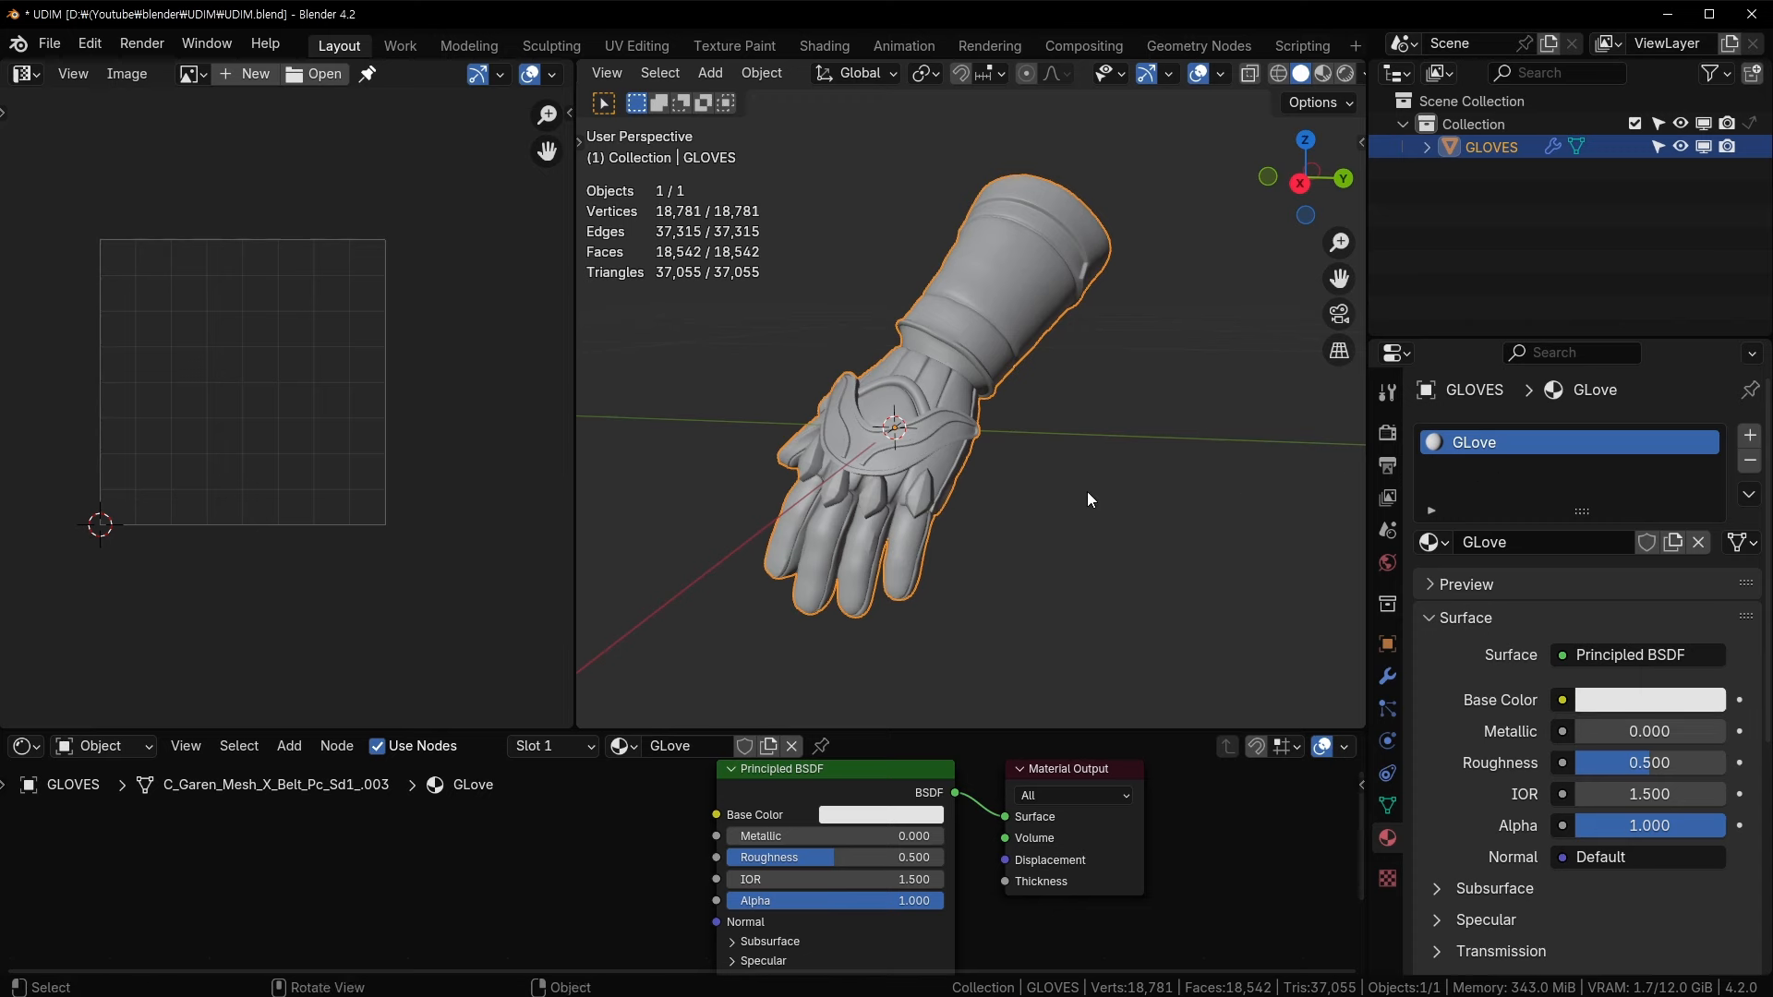
scroll(1062, 484, "up", 3)
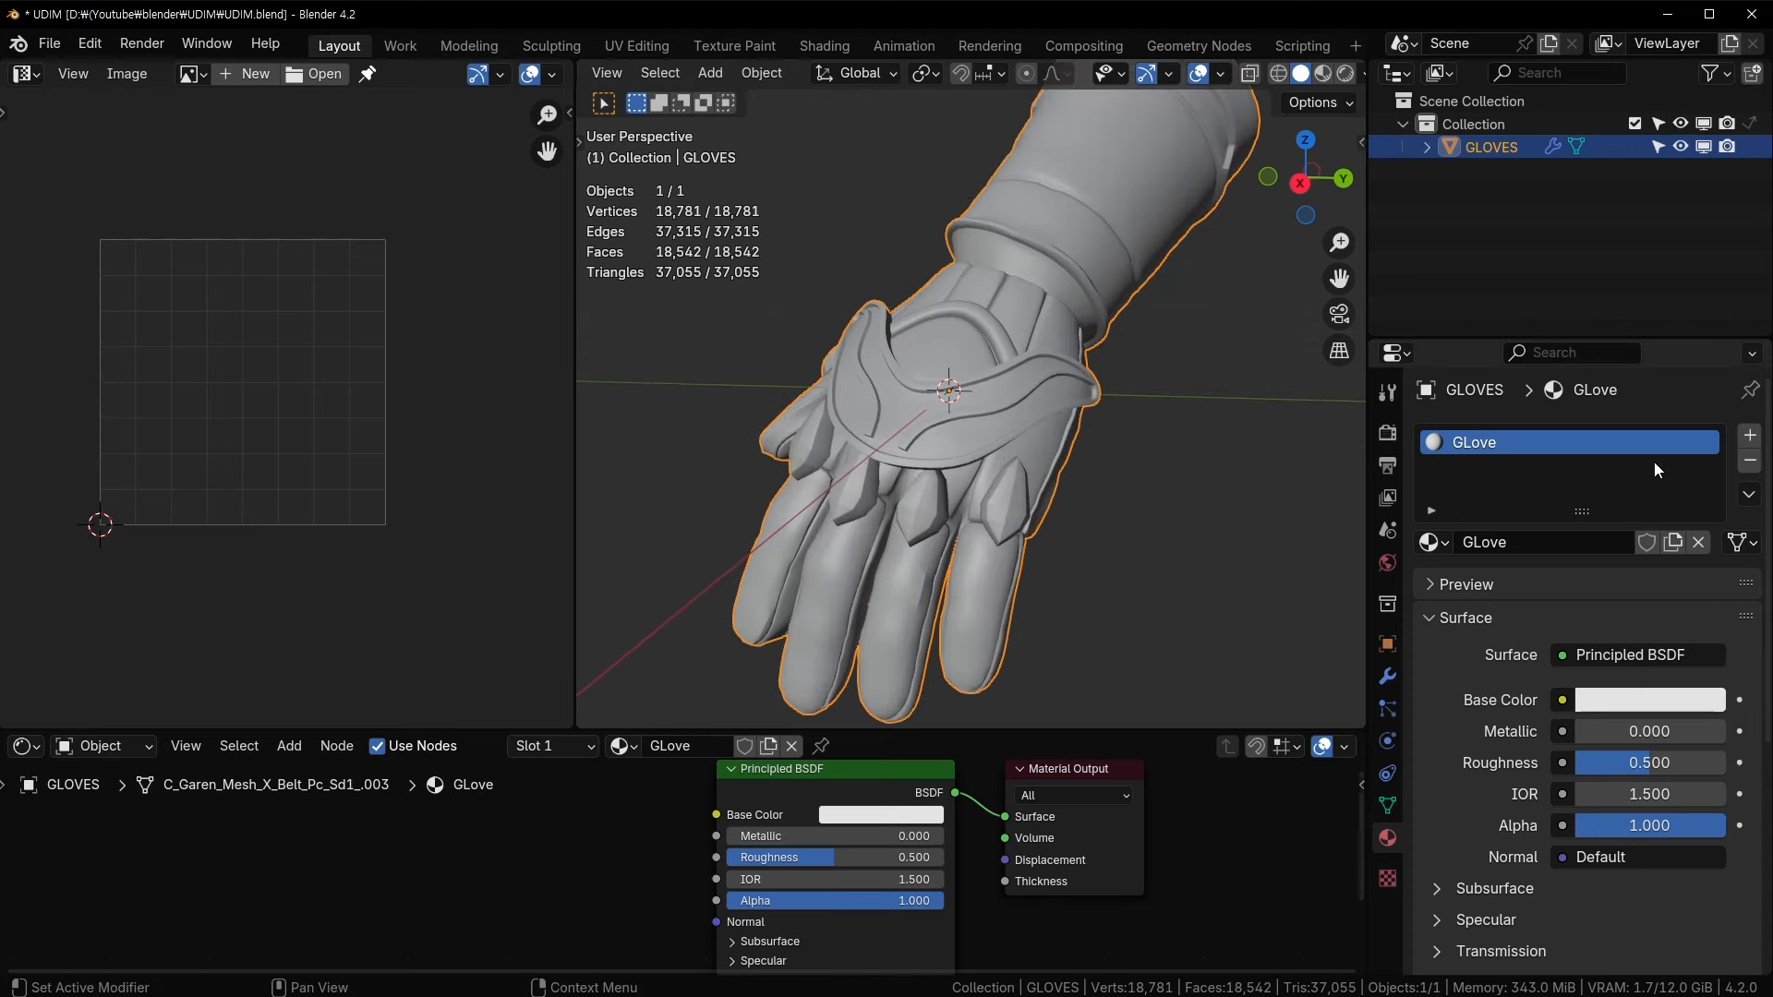
key("Tab")
key("alt+a")
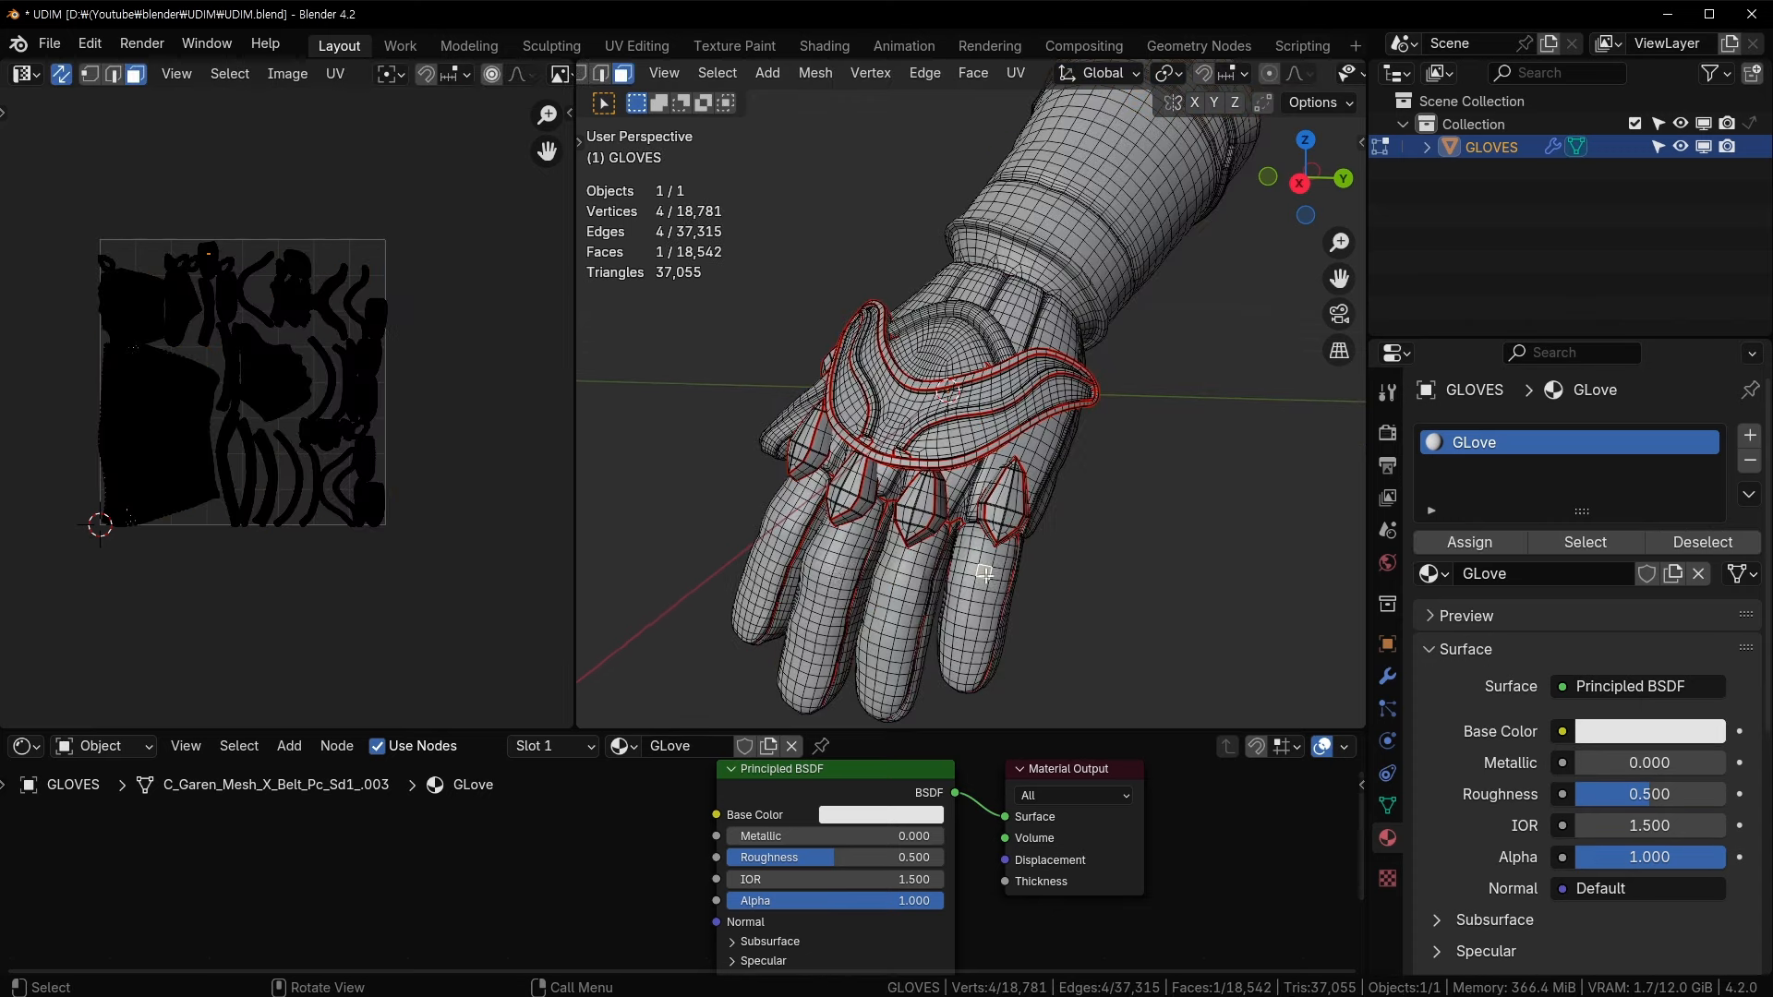
key("Tab")
key("Tab")
key("a")
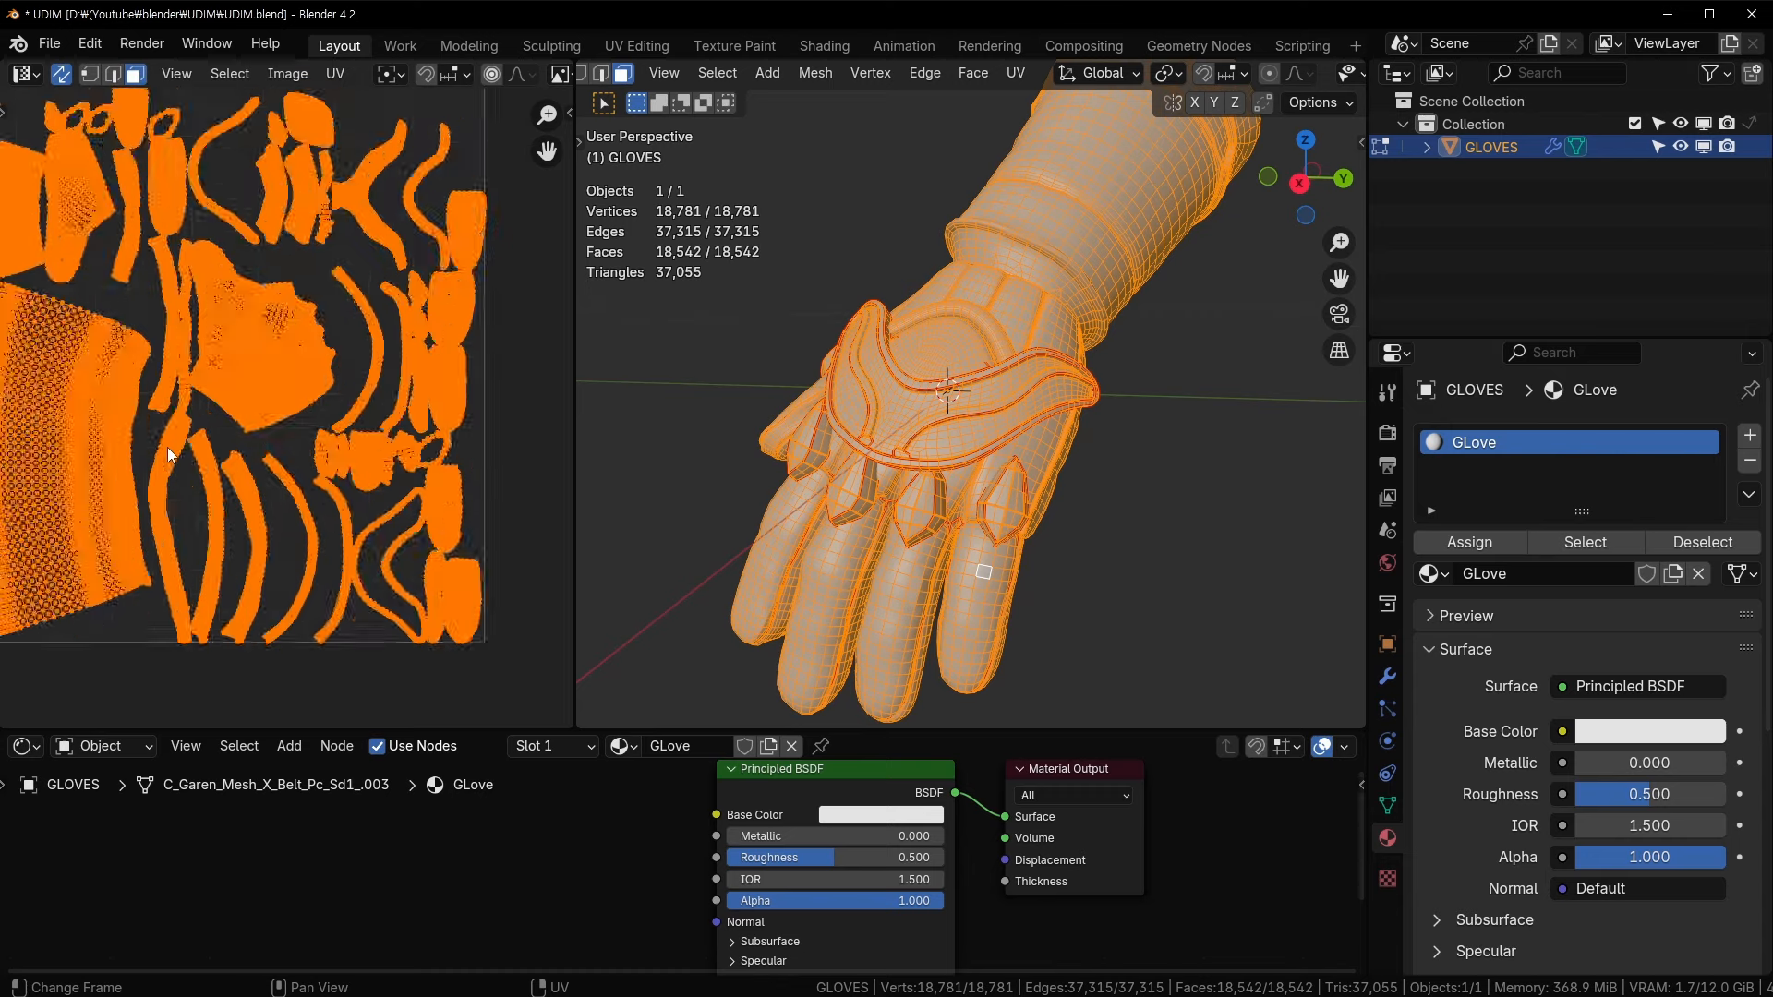
- Select the glove's cuff faces linked up to the seams to inspect their UV island, and return to Object Mode
scroll(957, 397, "up", 4)
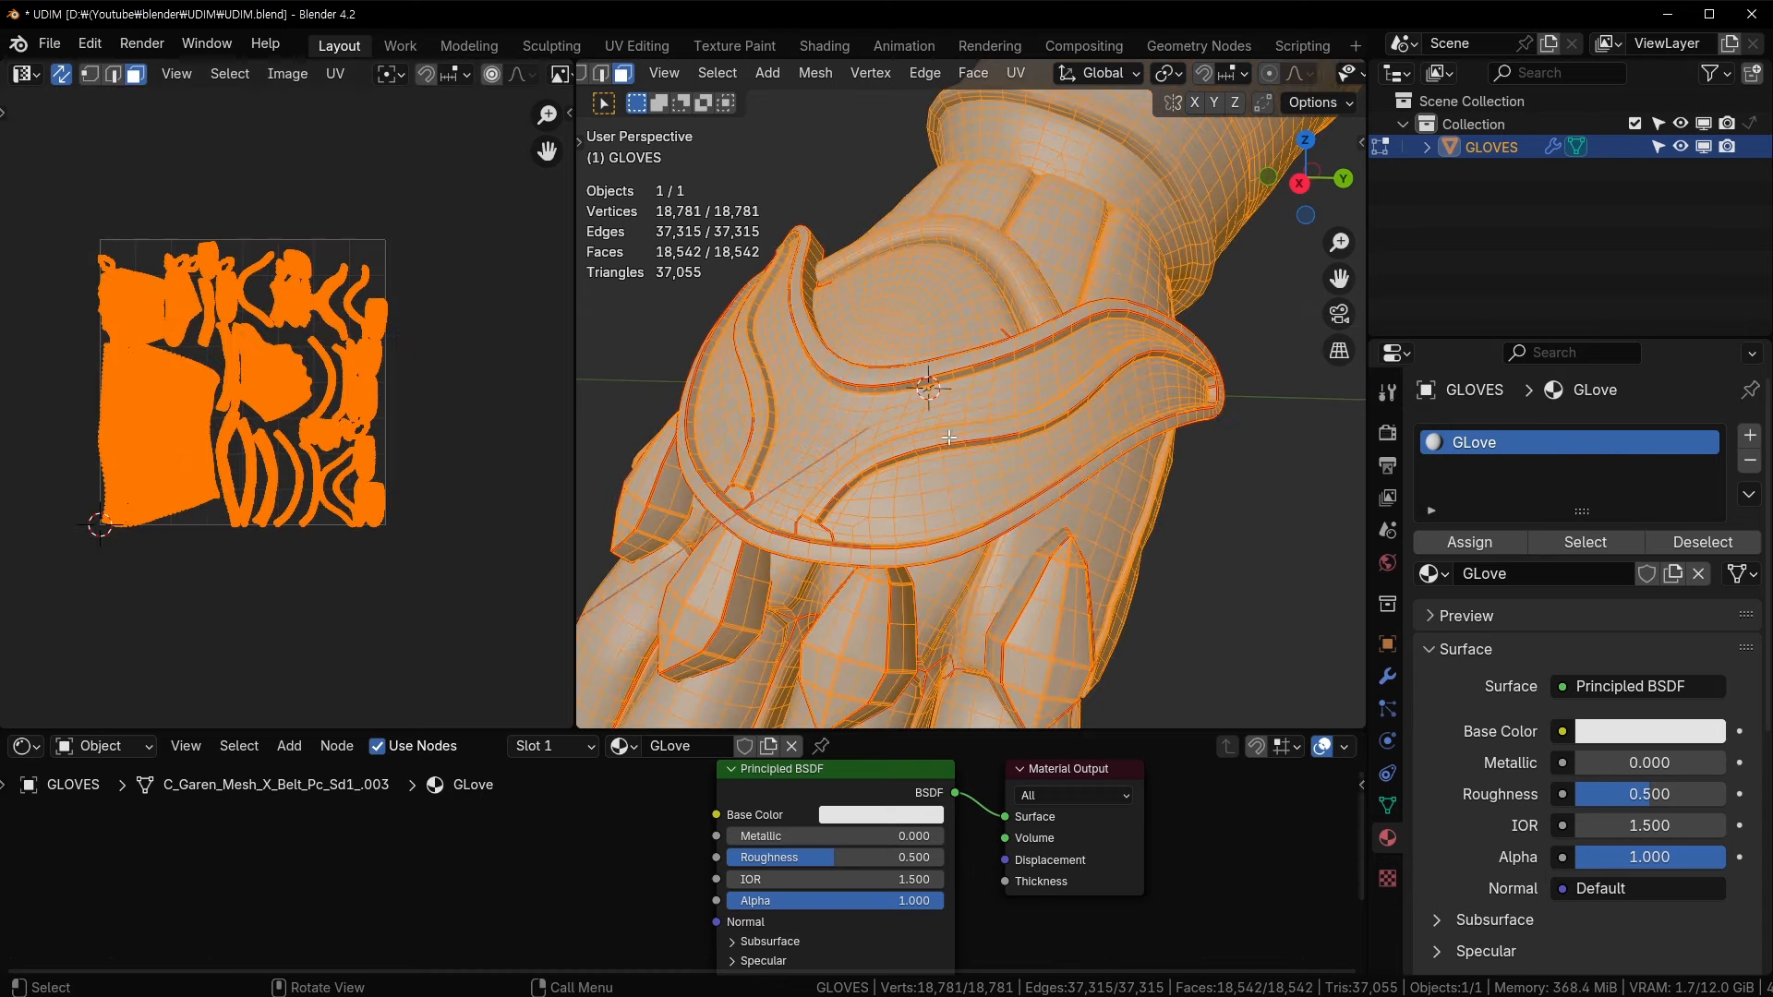
left_click(966, 388)
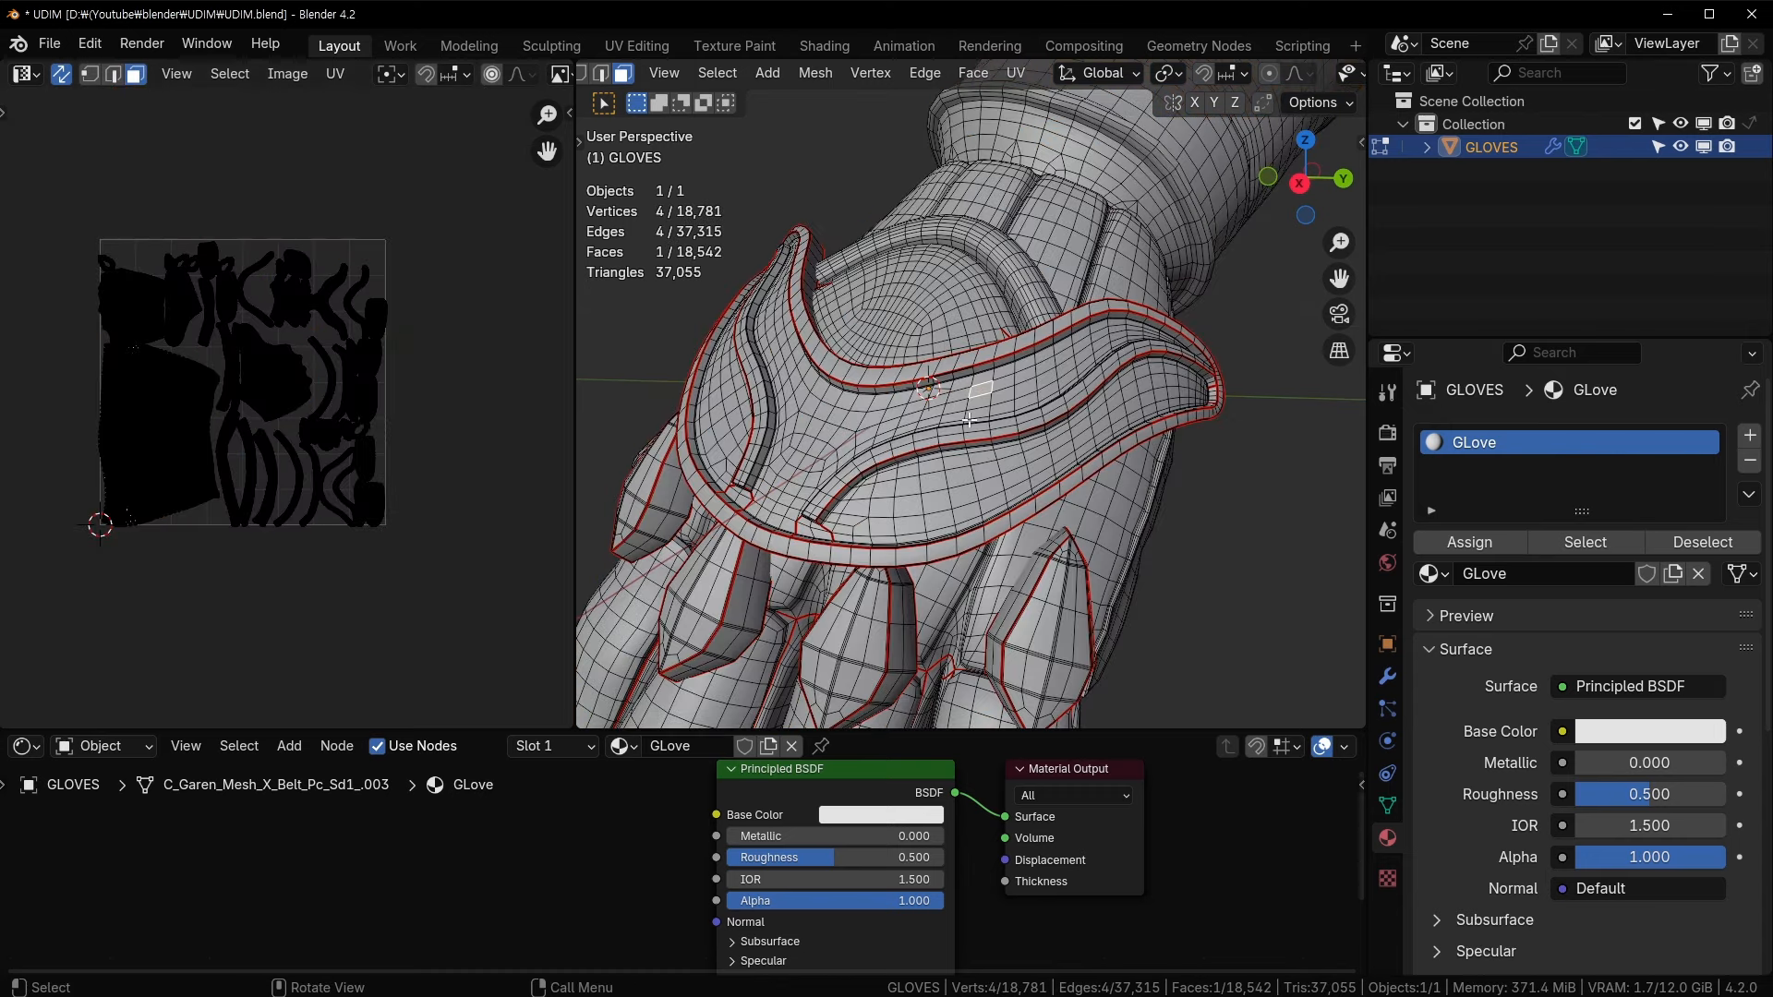
middle_click_drag(969, 420, 1082, 277)
key("ctrl+l")
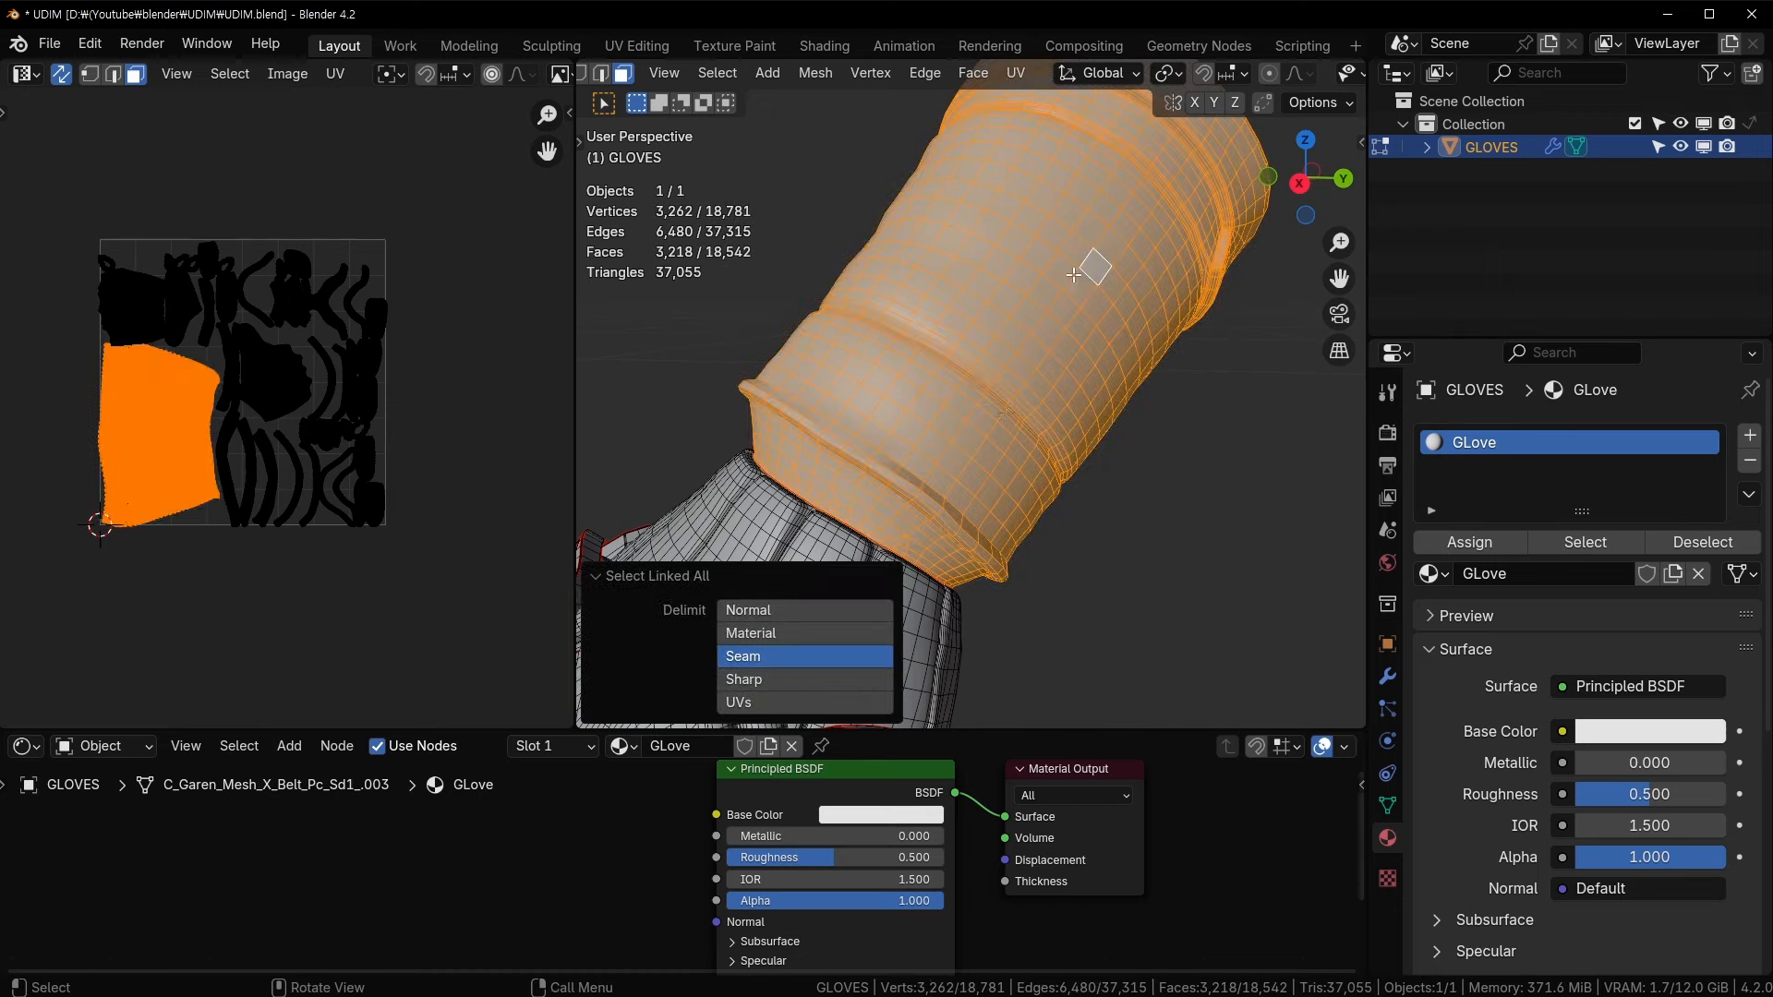
middle_click_drag(1025, 399, 1082, 207, "shift")
scroll(1082, 208, "down", 3)
middle_click_drag(1005, 251, 1041, 294, "shift")
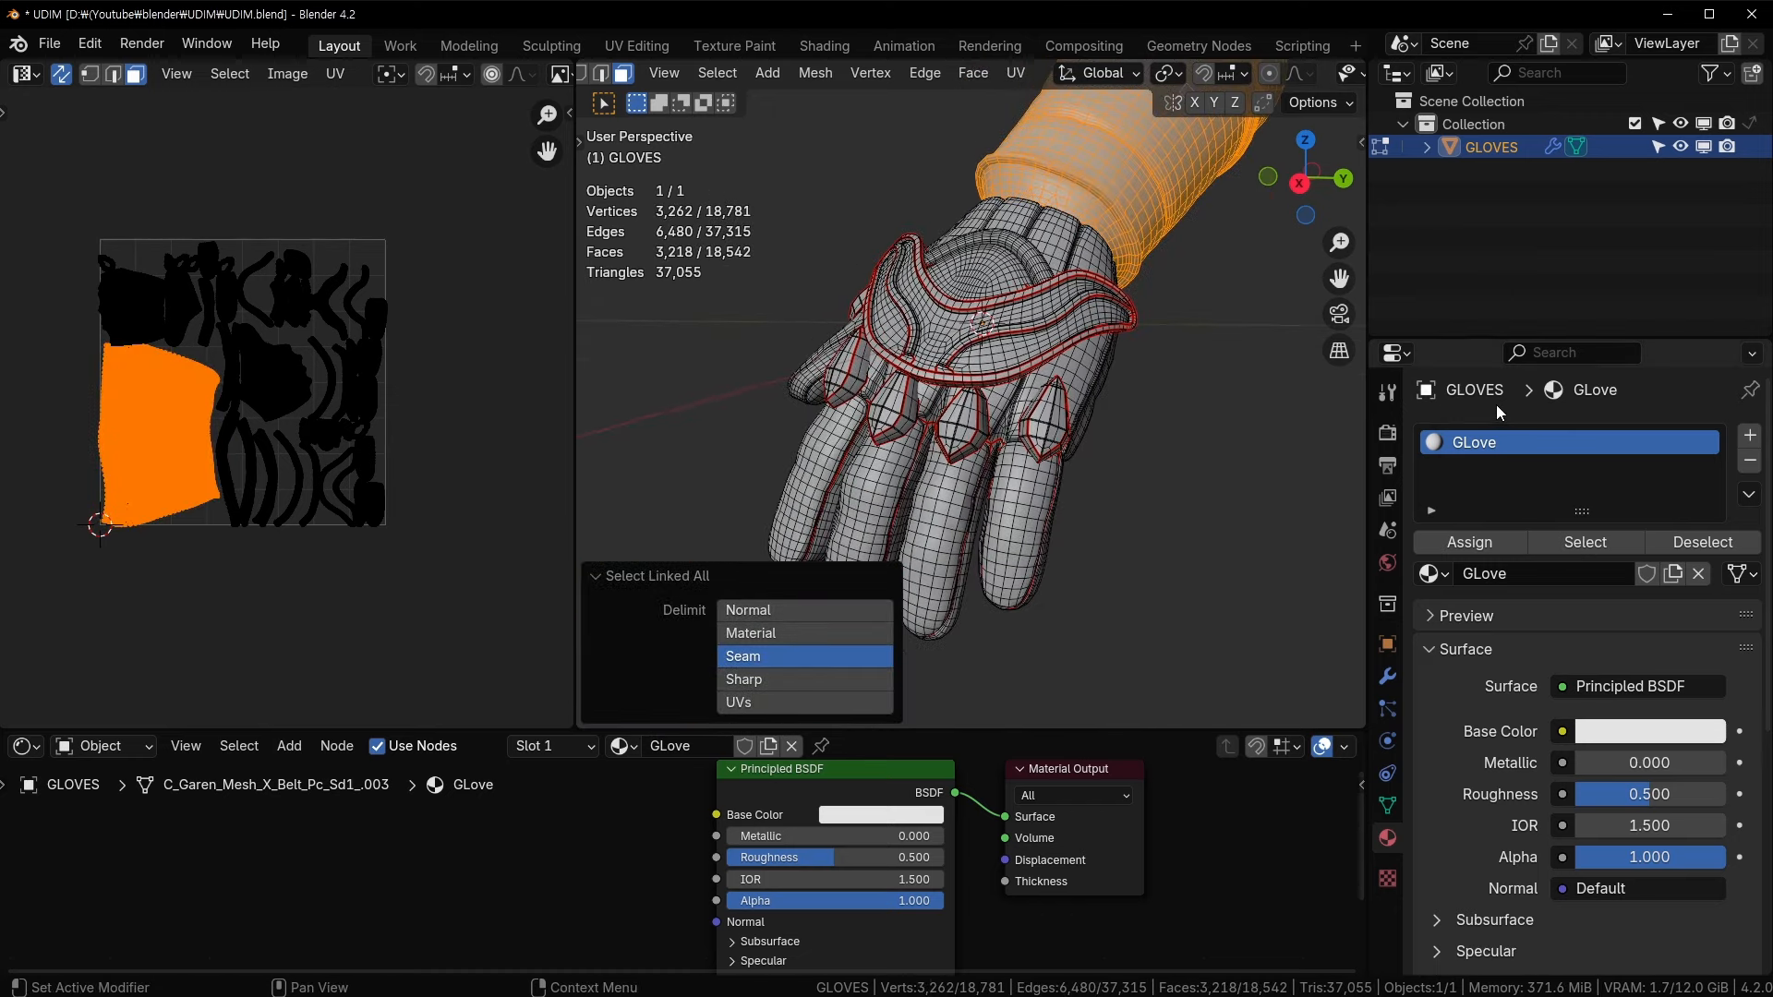
key("Tab")
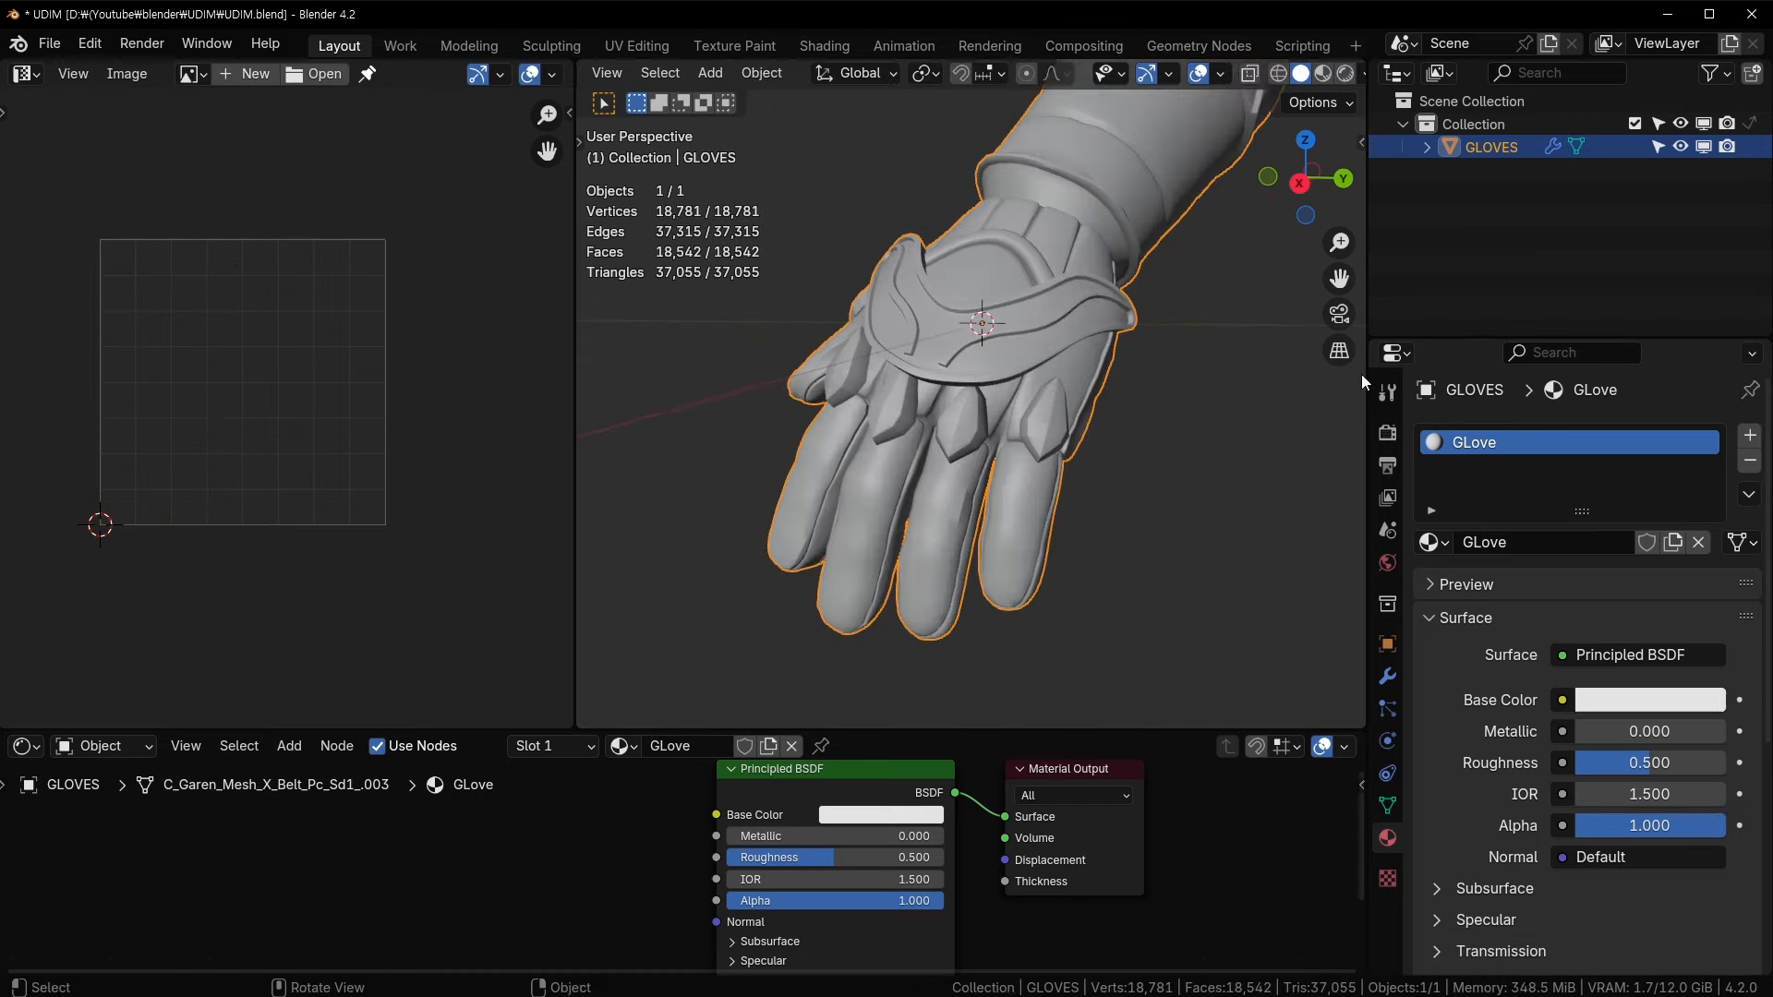
- Add two extra material slots with new materials to the glove, and remove both slots again
left_click(1750, 435)
left_click(1586, 591)
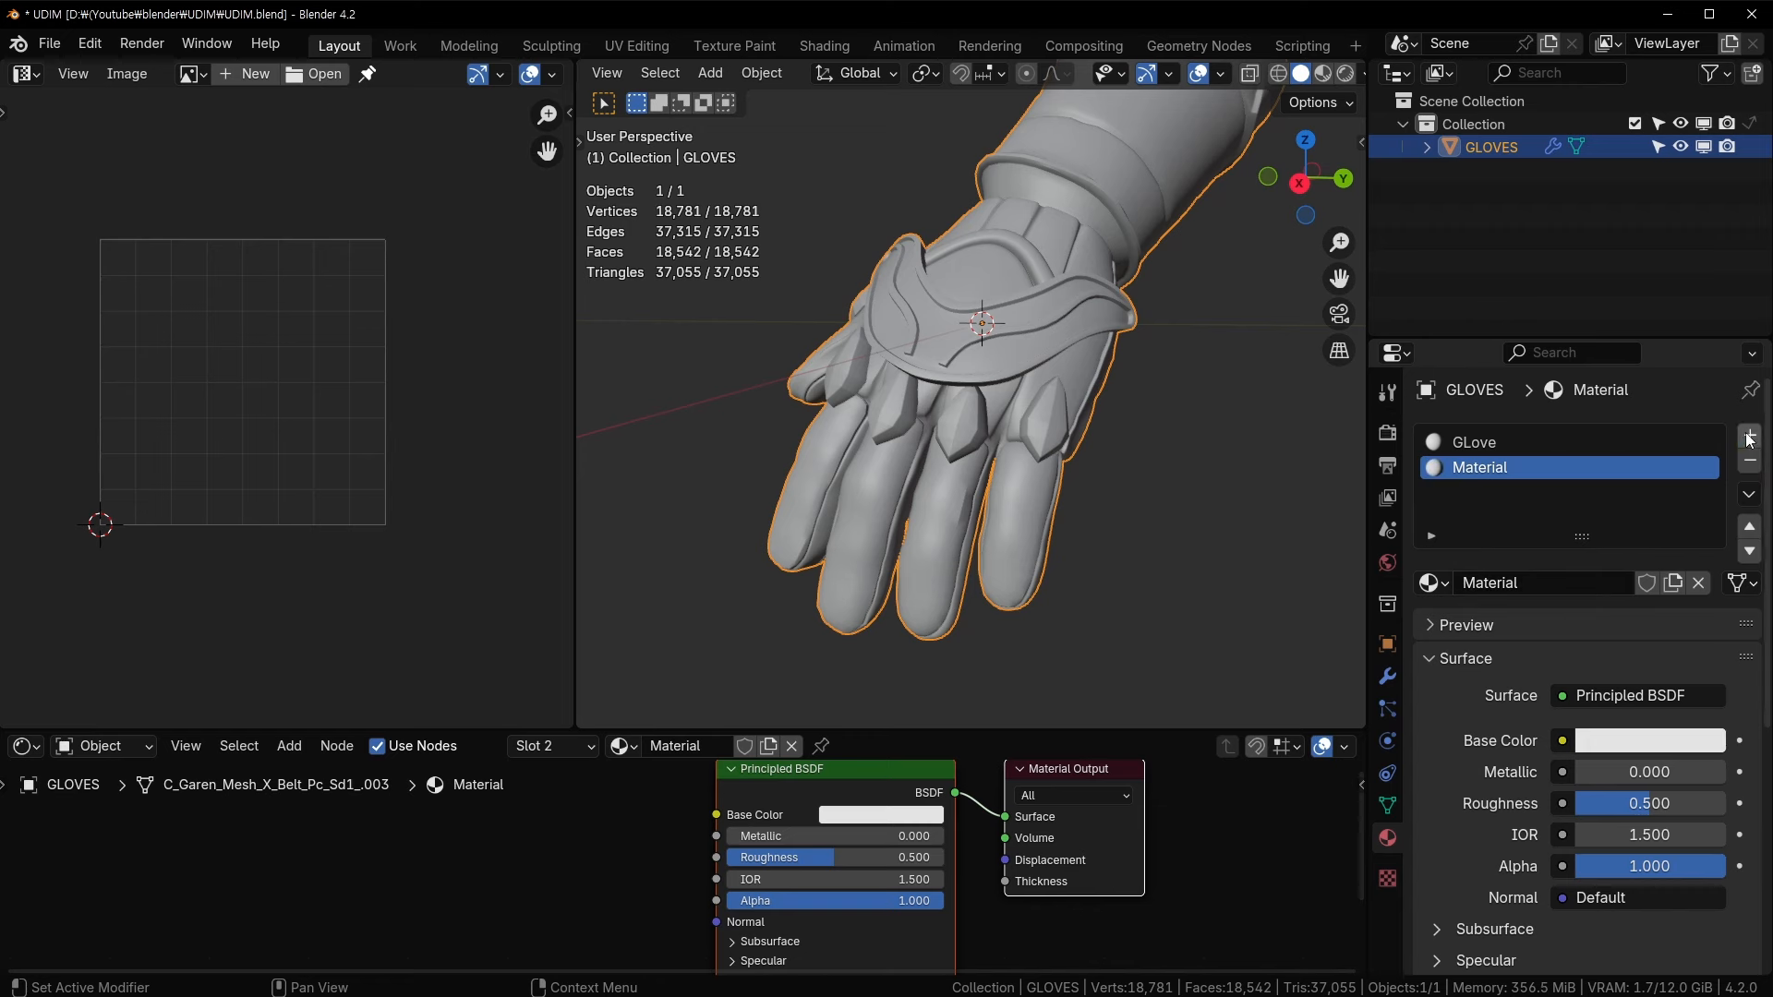
left_click(1750, 435)
left_click(1556, 578)
middle_click_drag(1127, 368, 1072, 352)
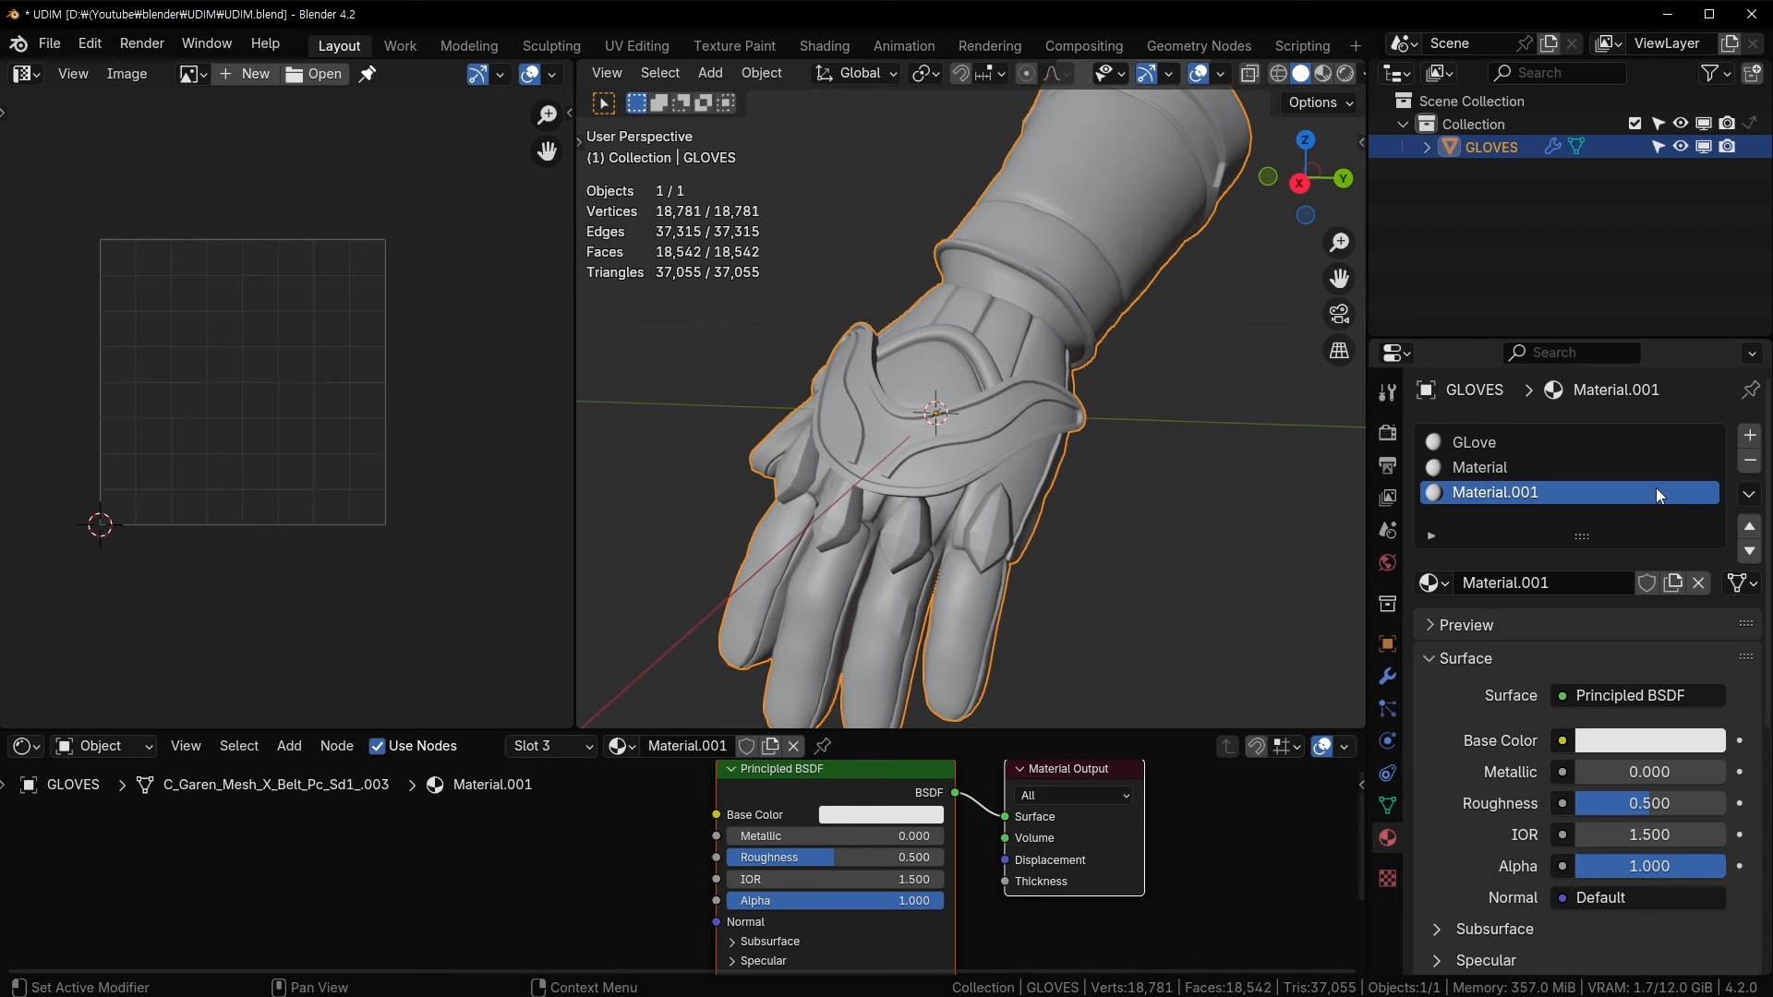
left_click(1750, 461)
left_click(1750, 462)
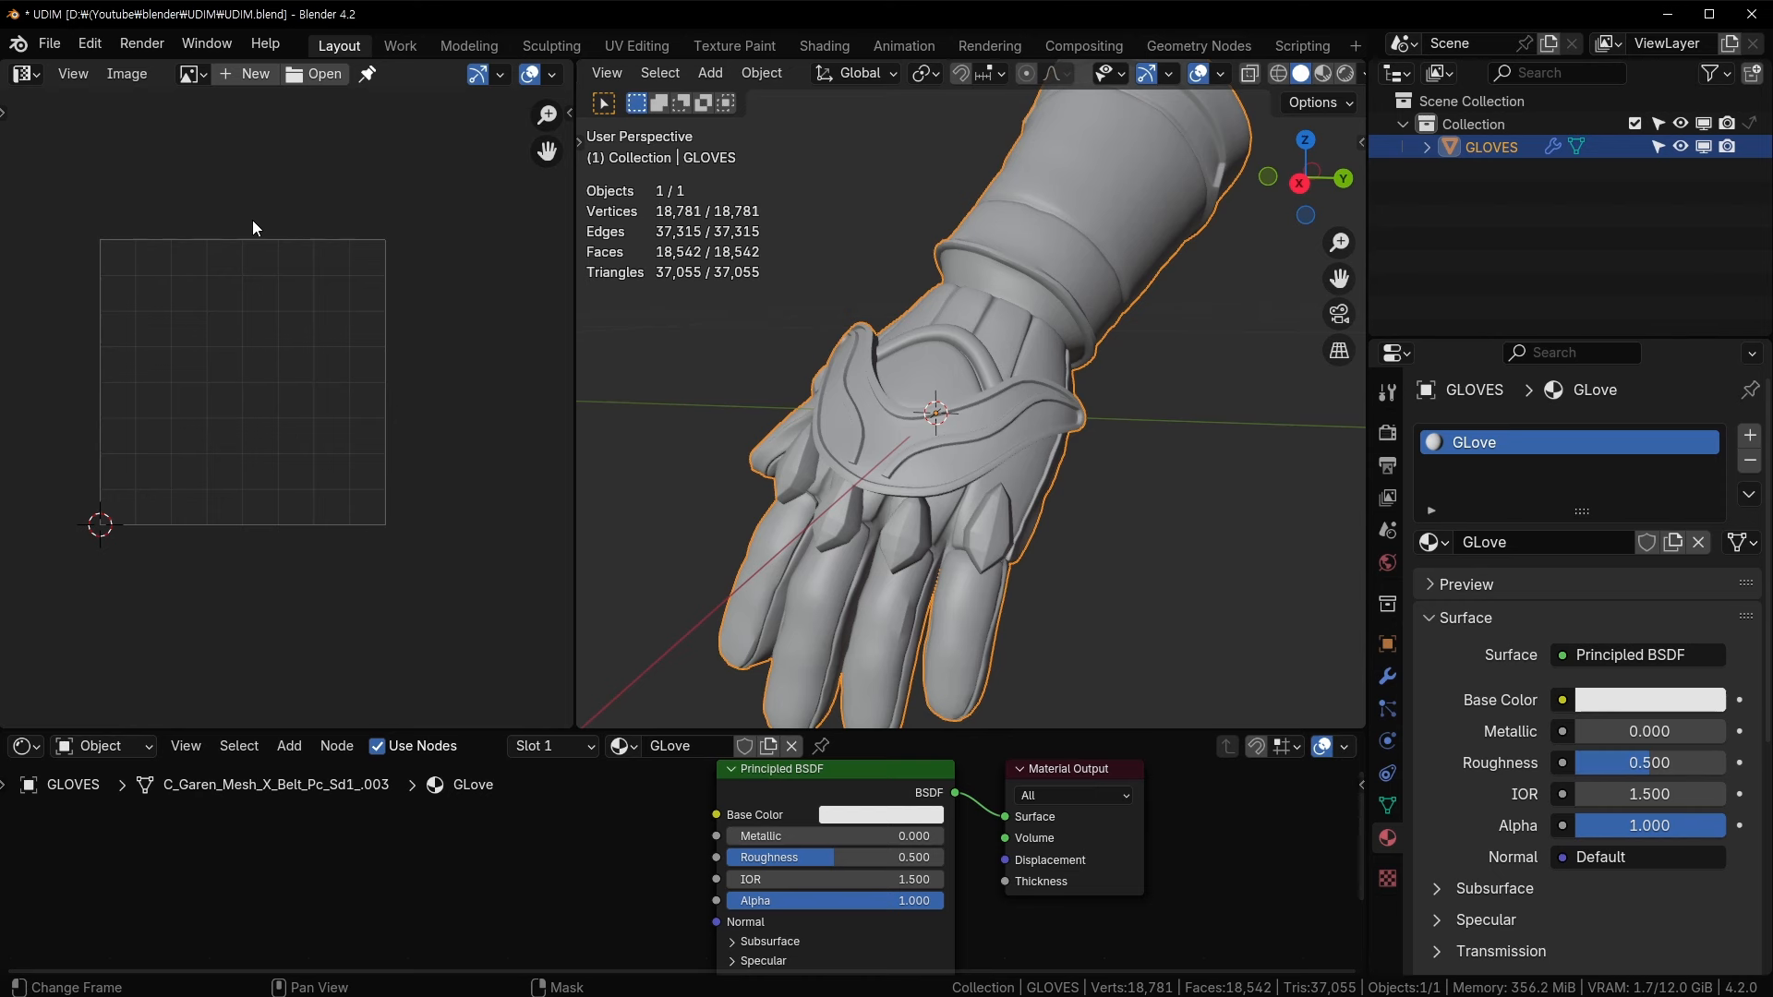
- Create a tiled image named UDIM with the UV Grid generated type at 1024 × 1024 px
left_click_drag(457, 727, 457, 687)
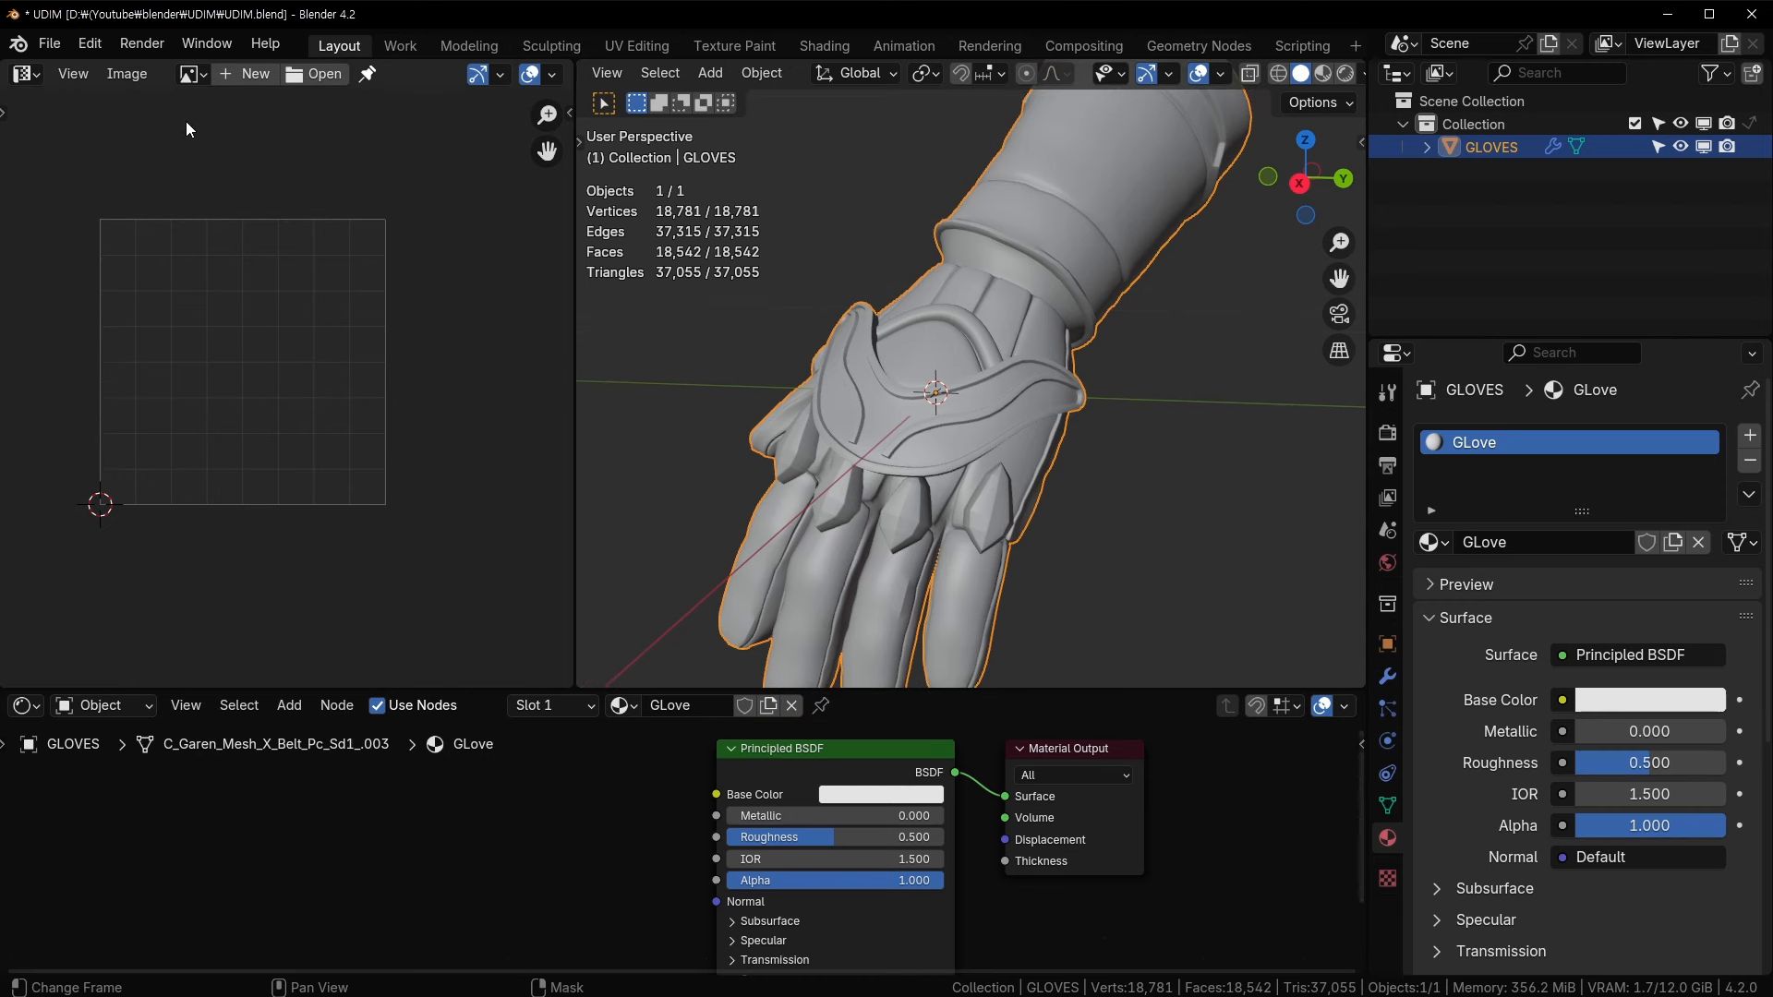
left_click(238, 76)
key("Home")
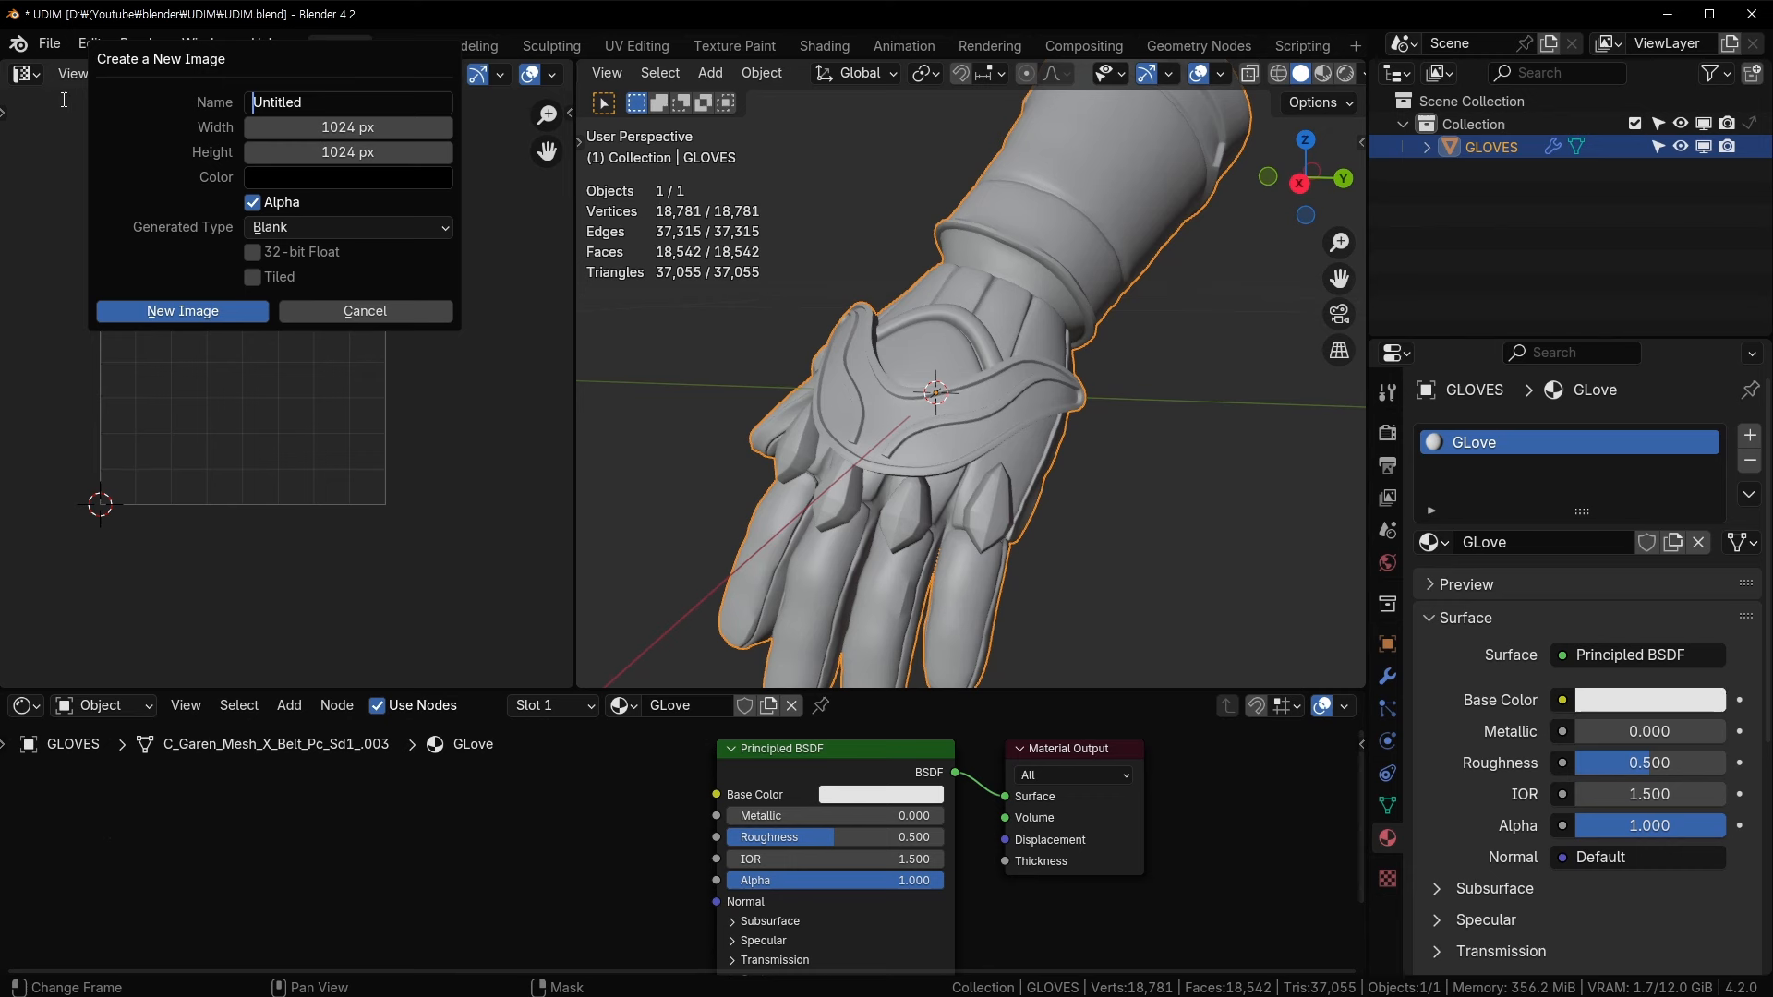
key("ctrl+a")
type("UDIM")
key("Return")
left_click(358, 226)
left_click(346, 278)
left_click(251, 278)
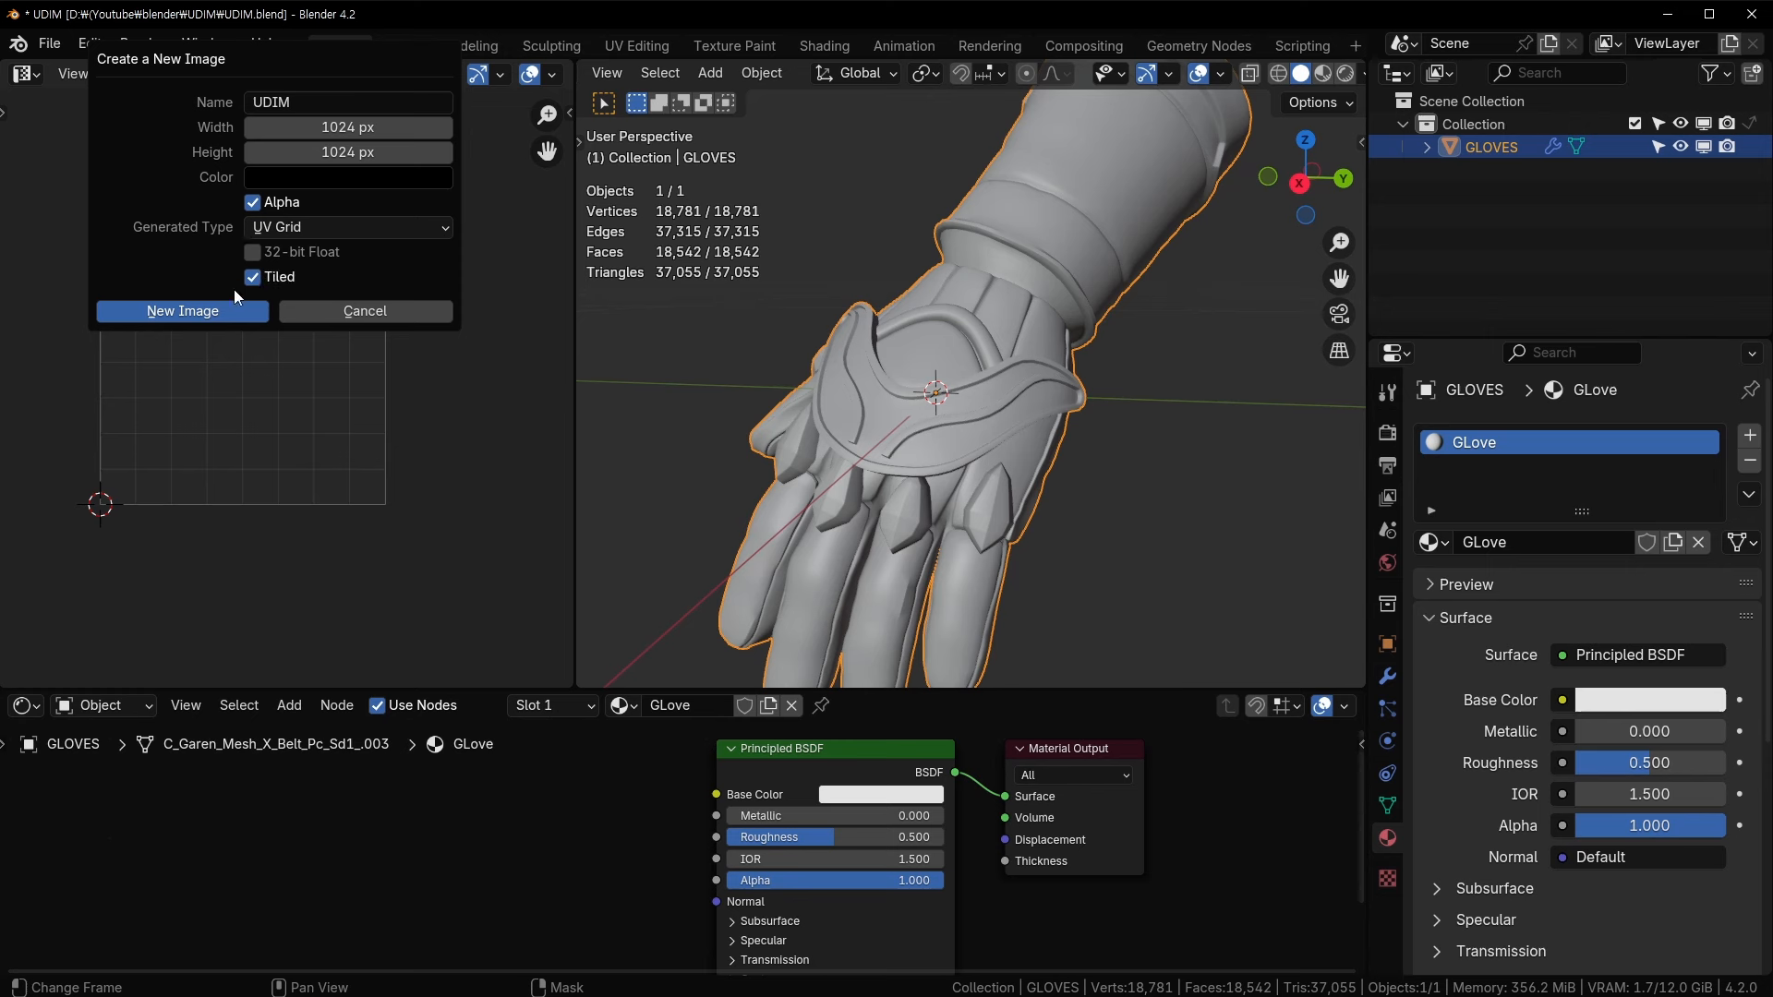
left_click(187, 311)
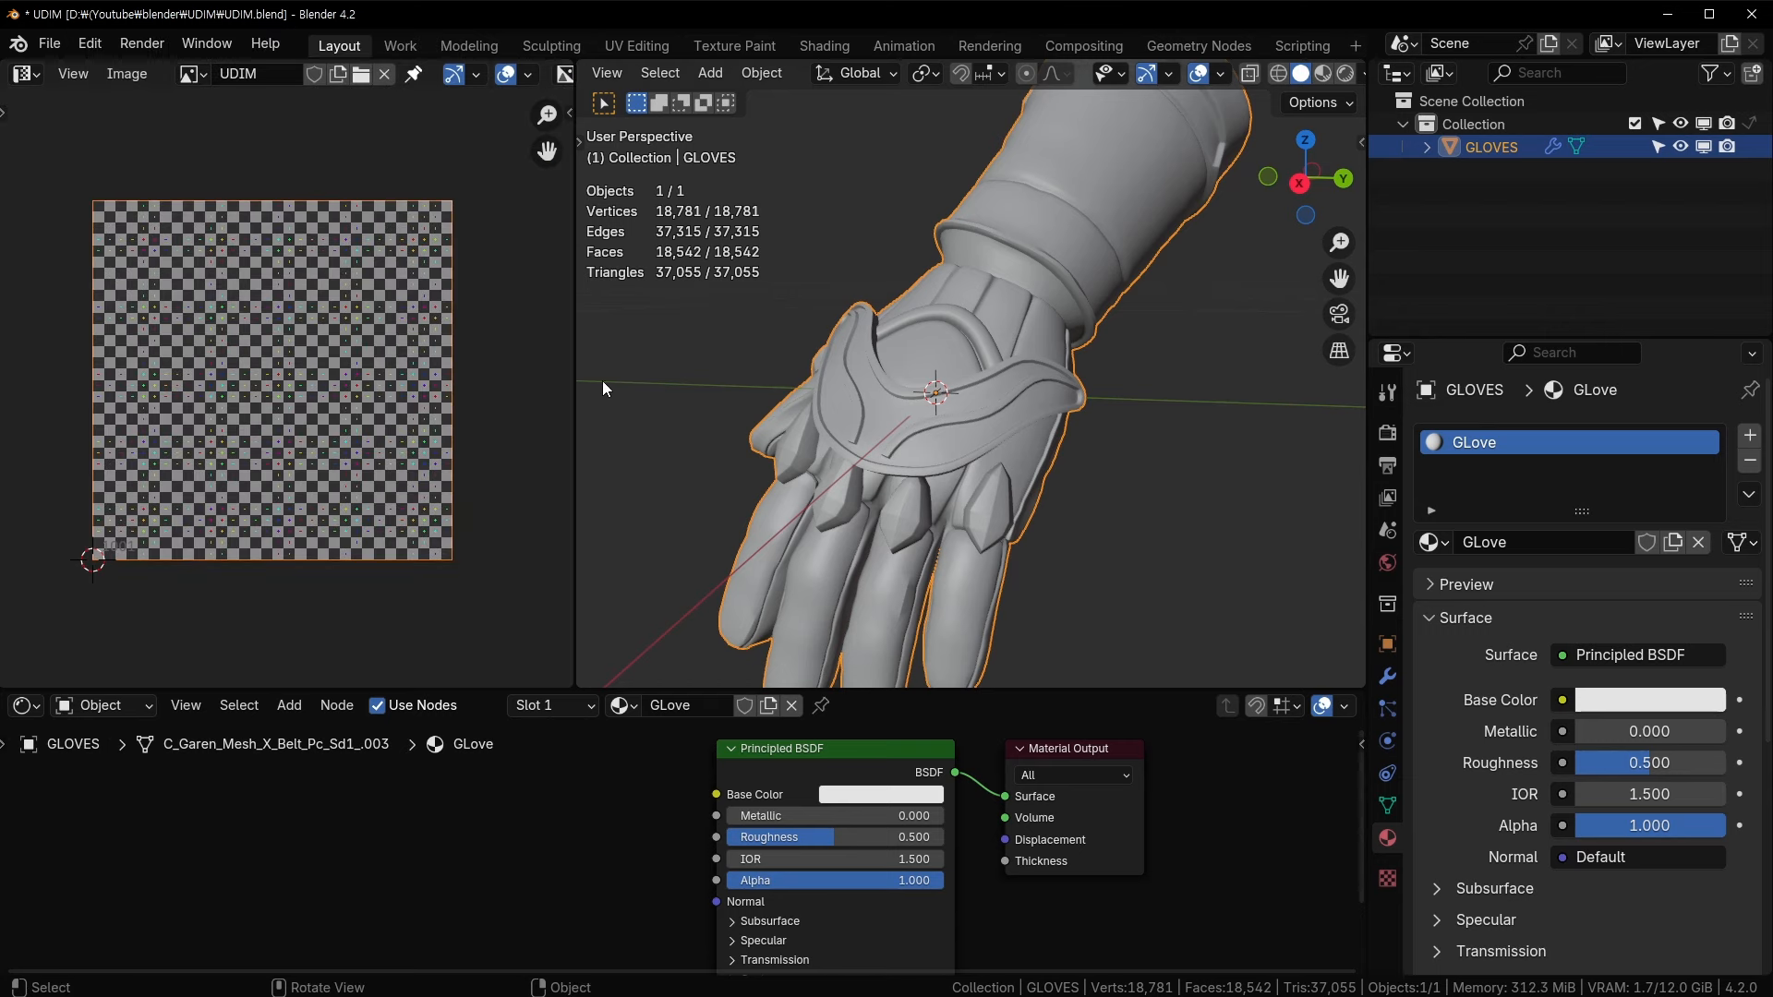
- Widen the image editor area and show the UDIM Tiles settings of the image
left_click_drag(575, 380, 803, 369)
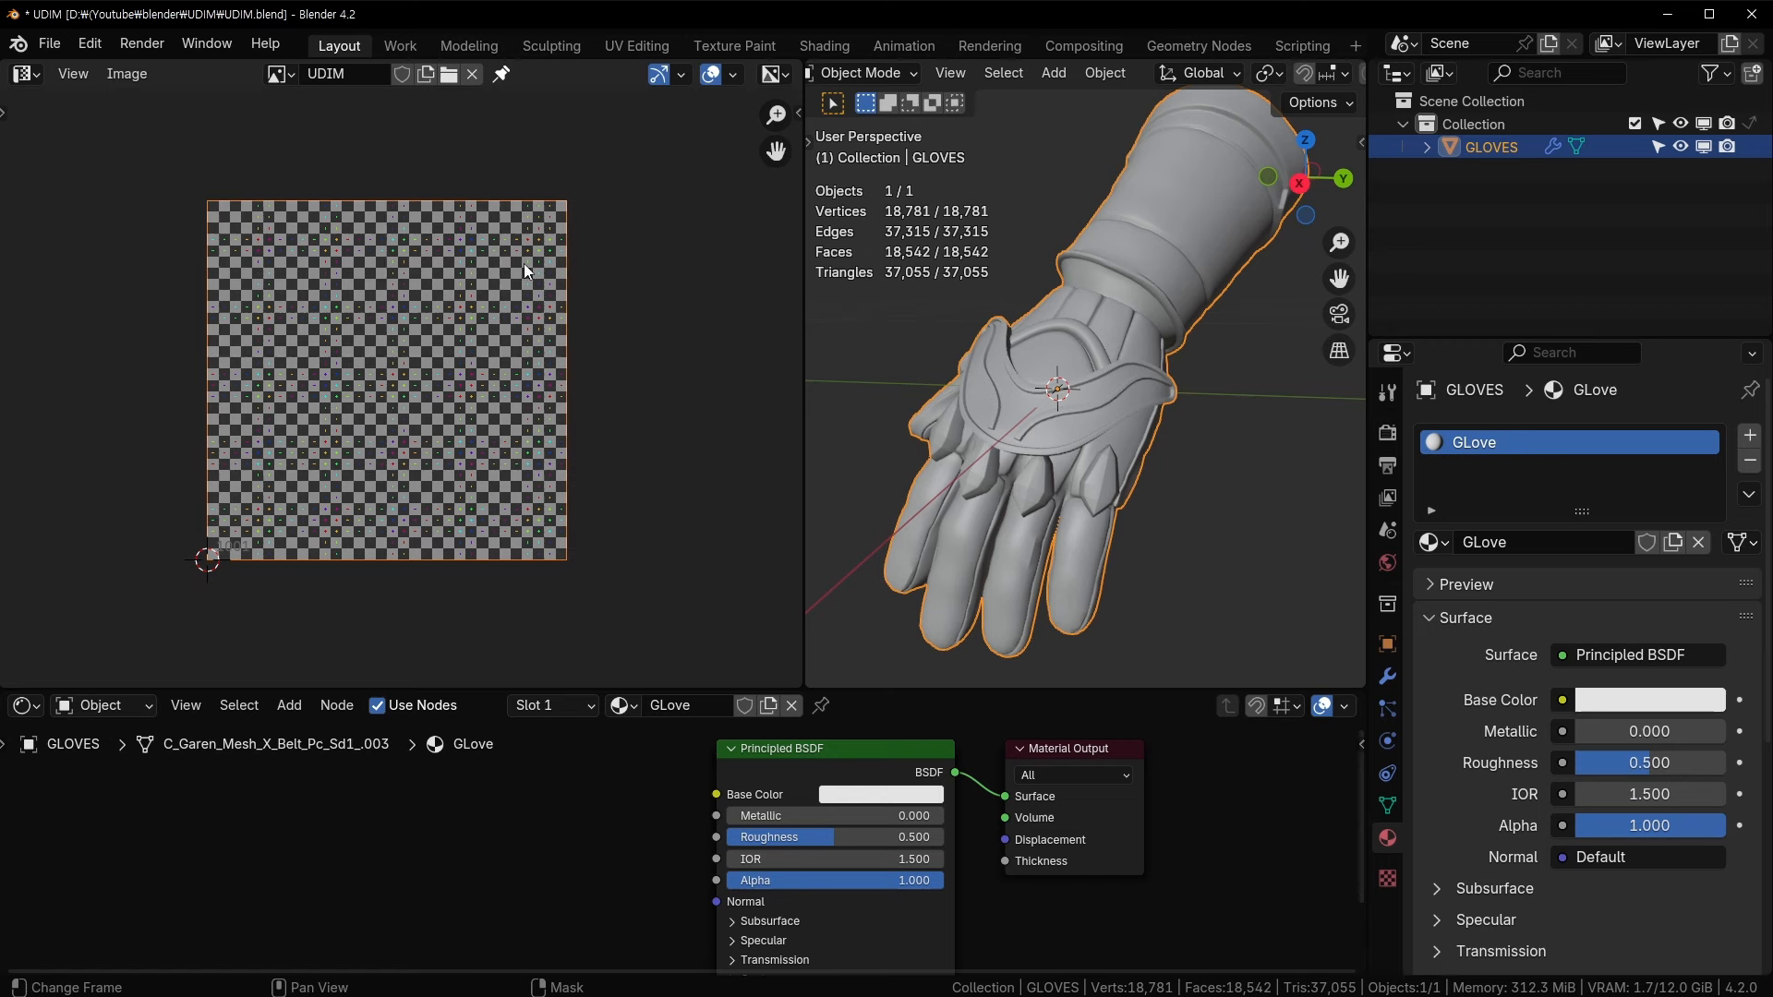
middle_click_drag(523, 265, 424, 357)
middle_click_drag(229, 610, 289, 463)
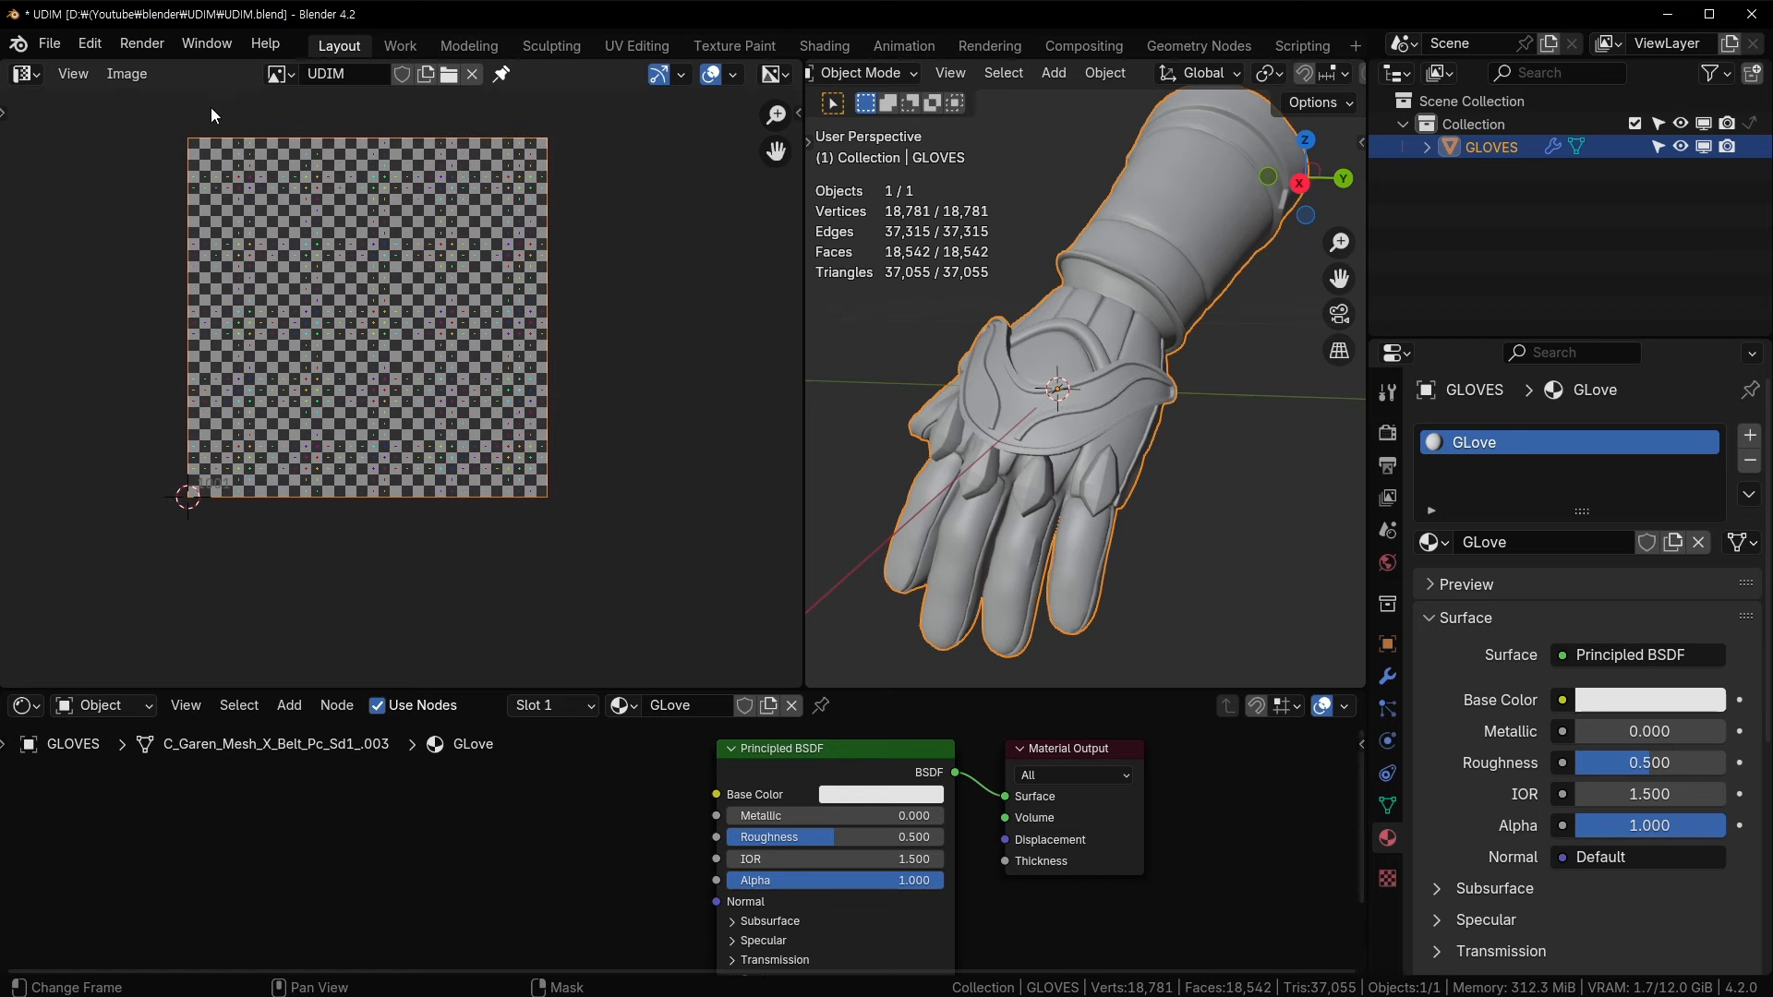
middle_click_drag(210, 115, 186, 195)
middle_click_drag(657, 266, 651, 383)
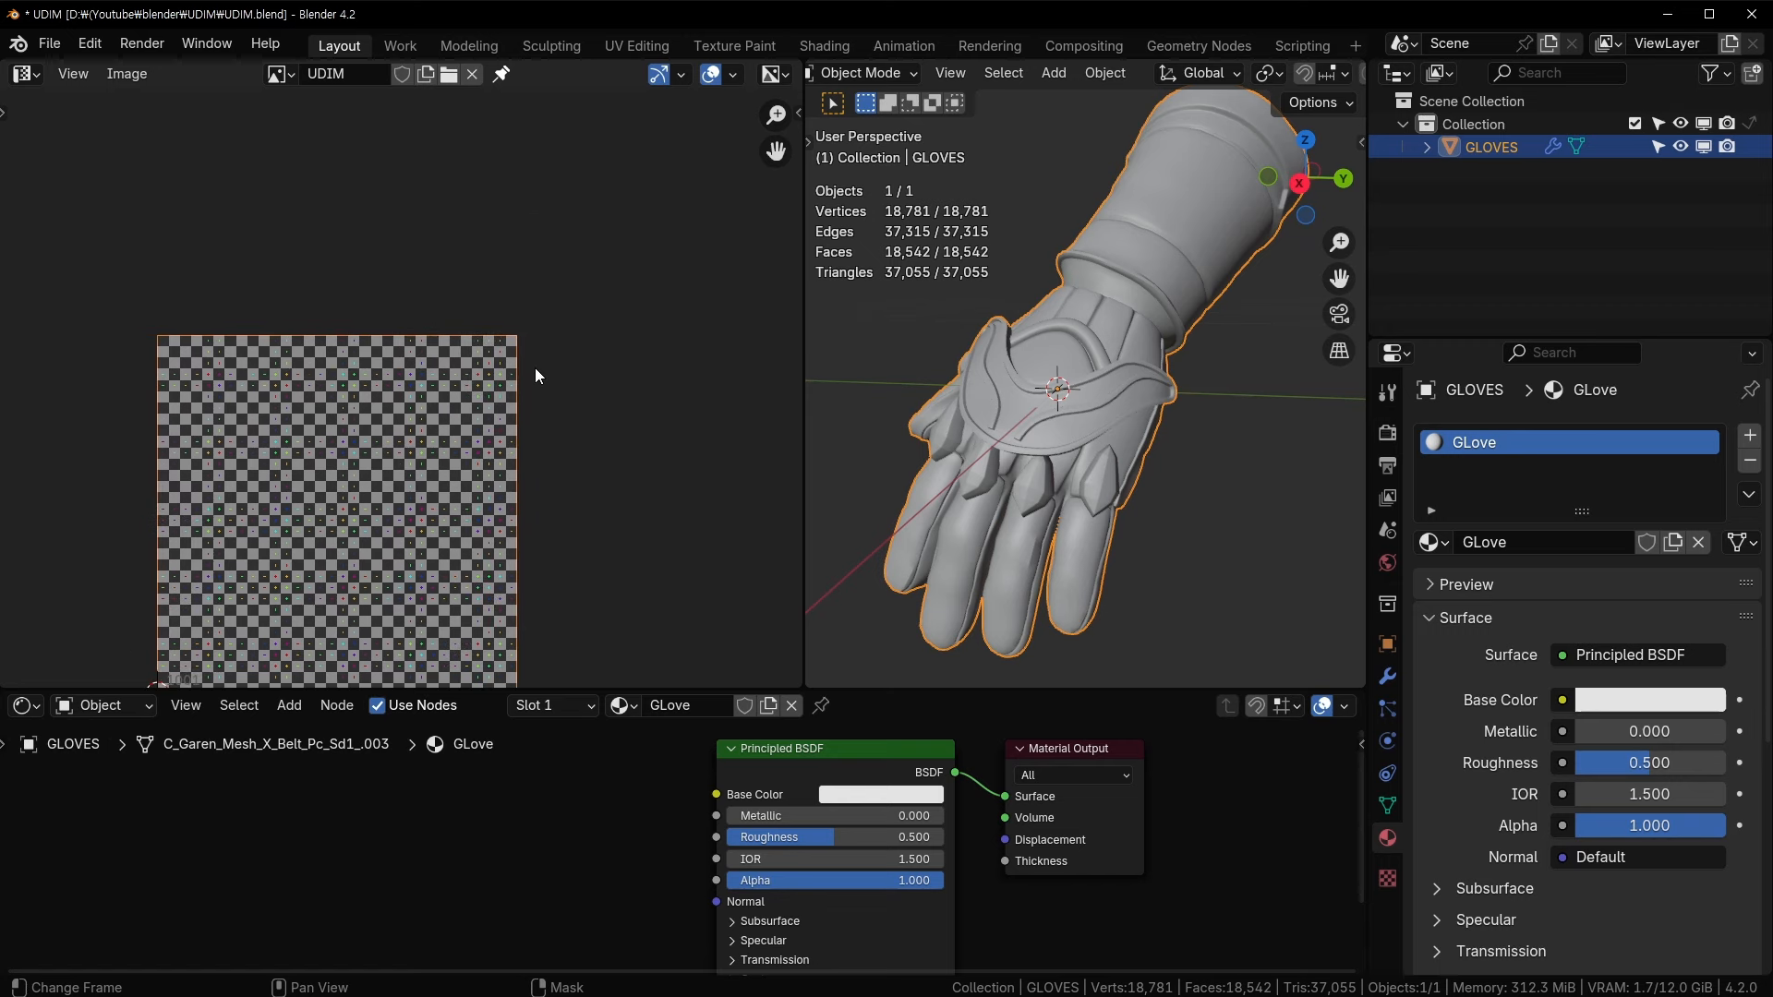
middle_click_drag(534, 369, 540, 230)
key("n")
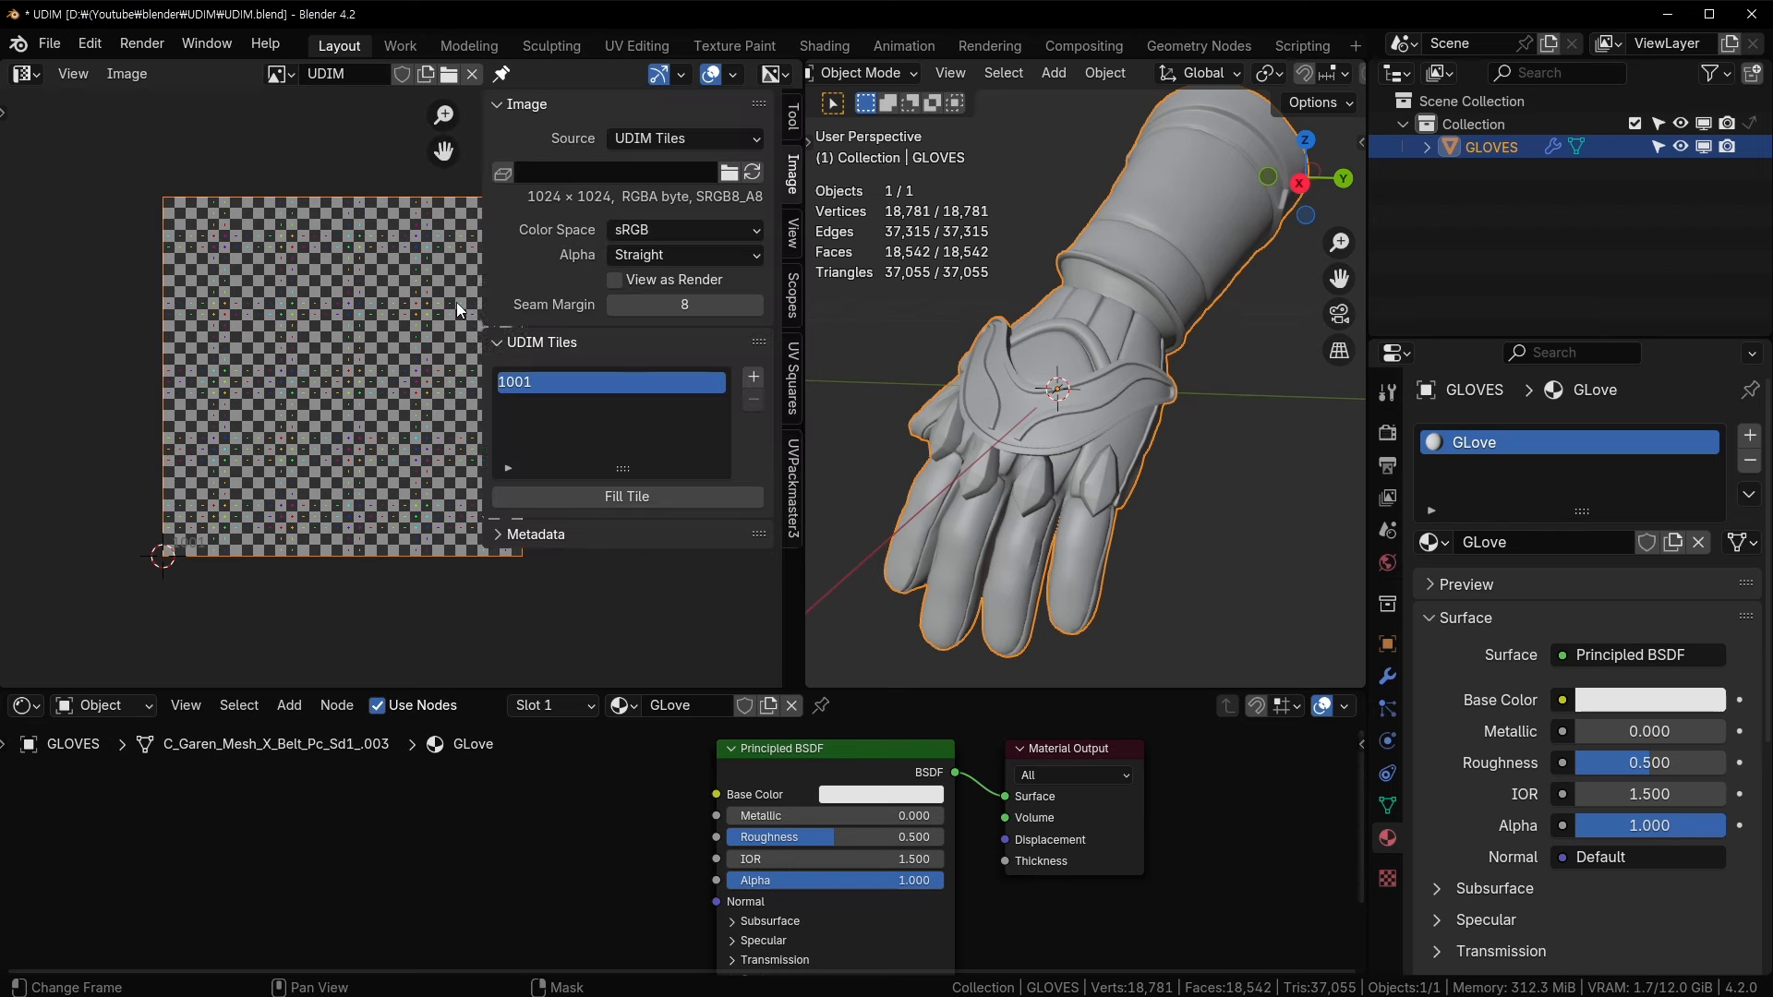
middle_click_drag(398, 279, 363, 291)
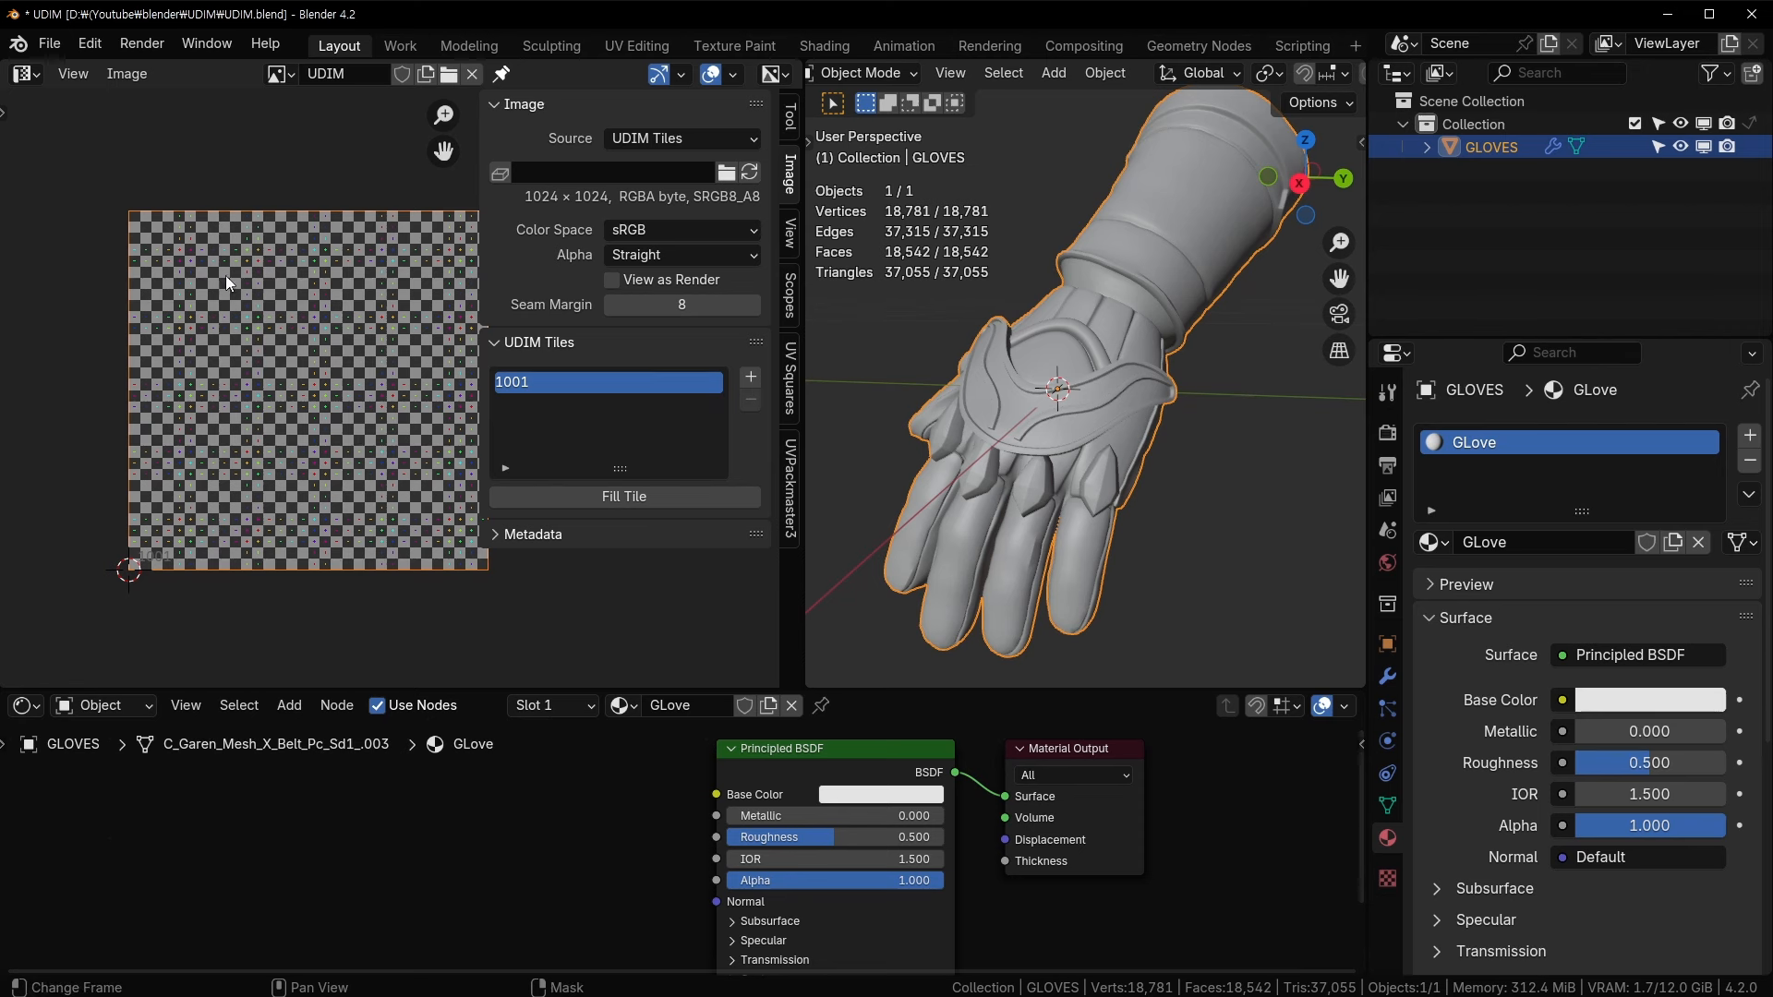
key("Home")
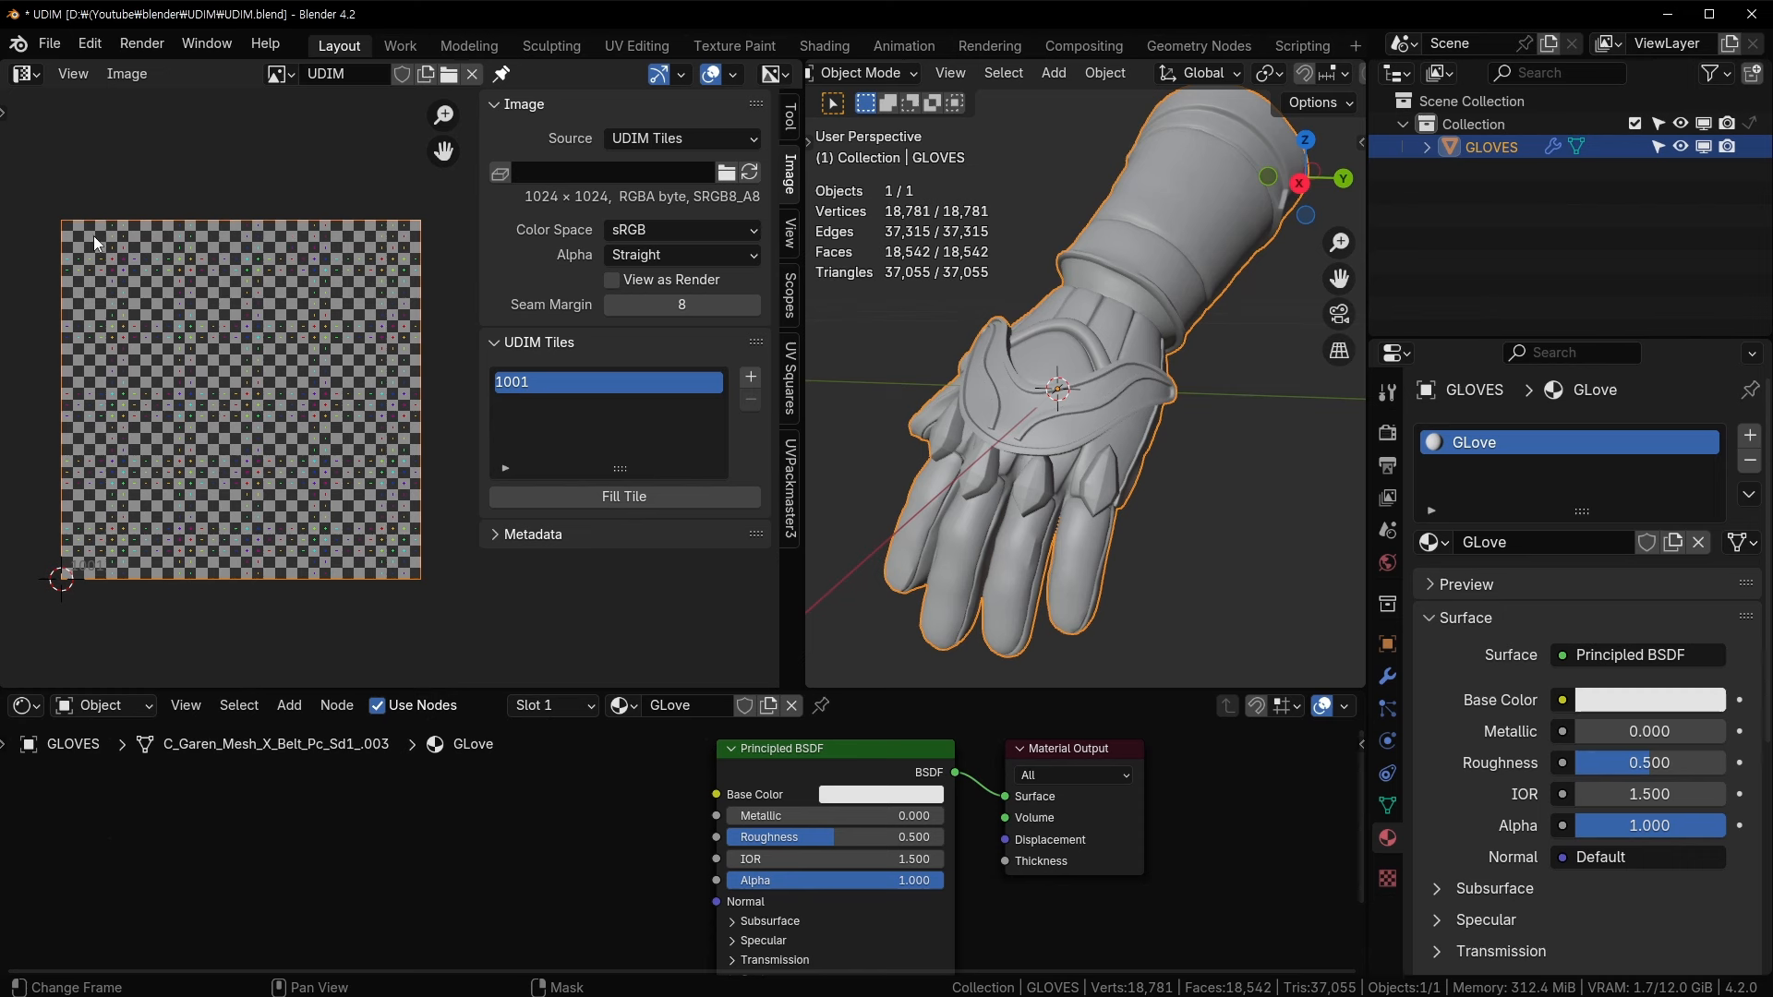
- Add three blank tiles to the UDIM image, starting at number 1002
left_click(751, 373)
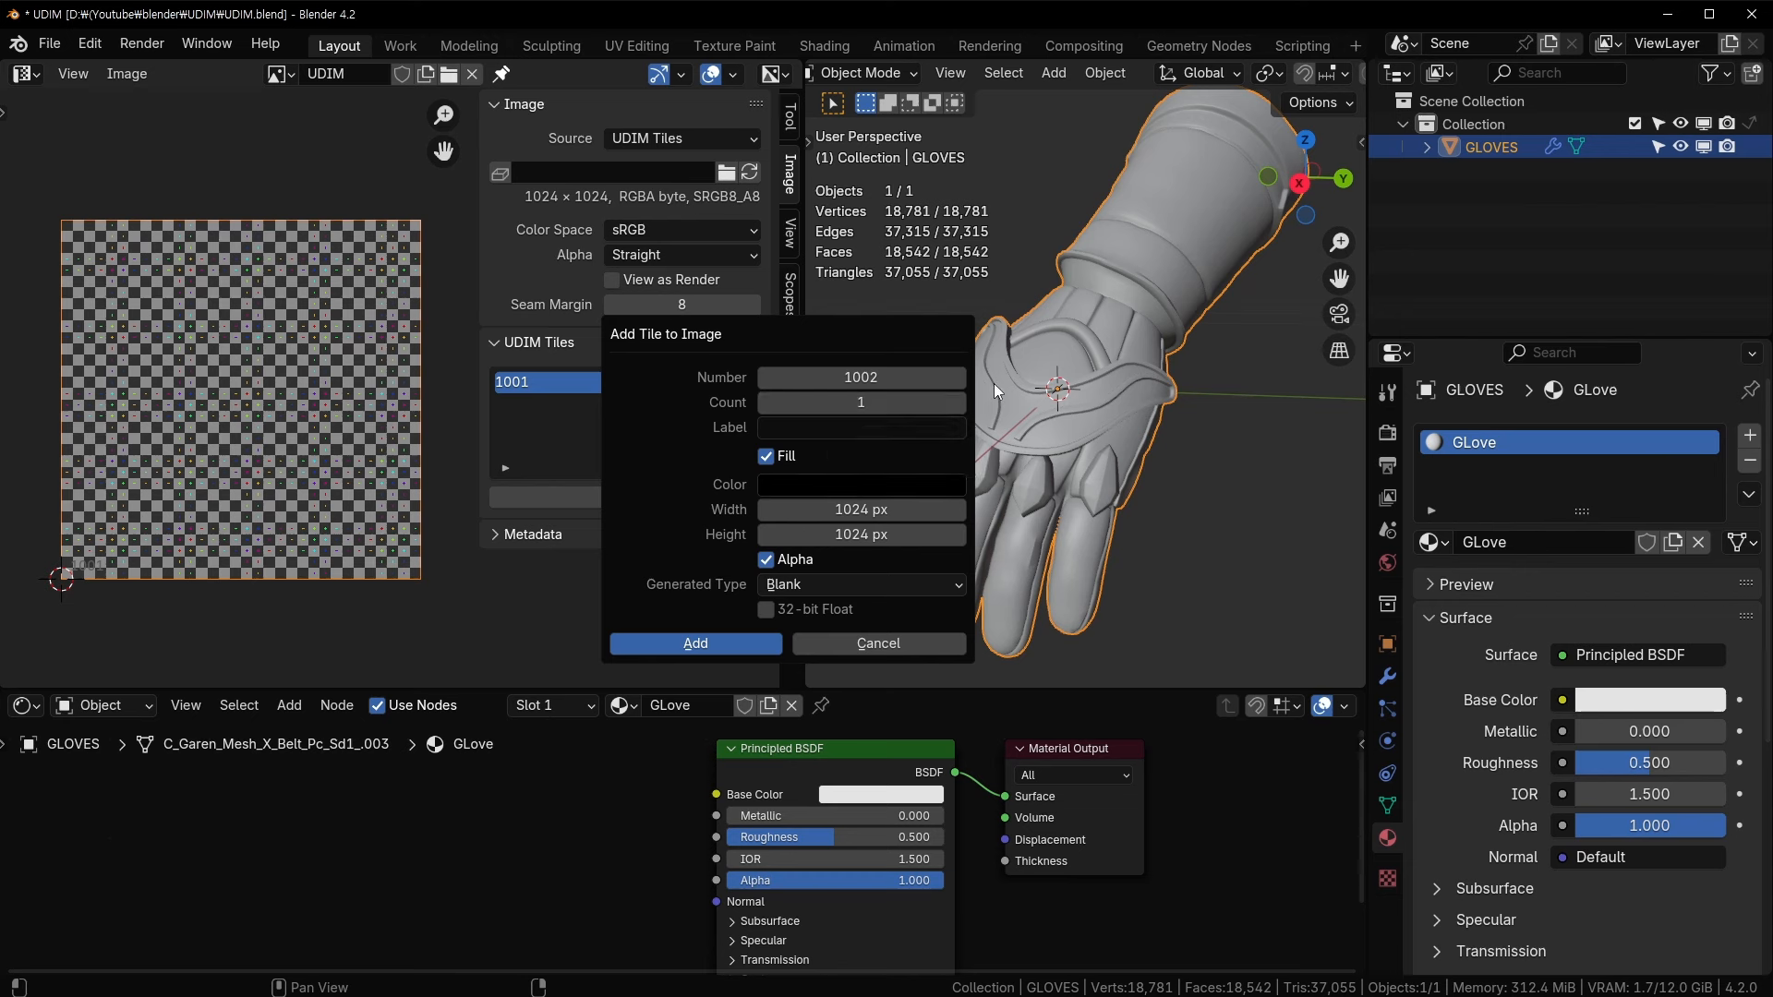
left_click(960, 402)
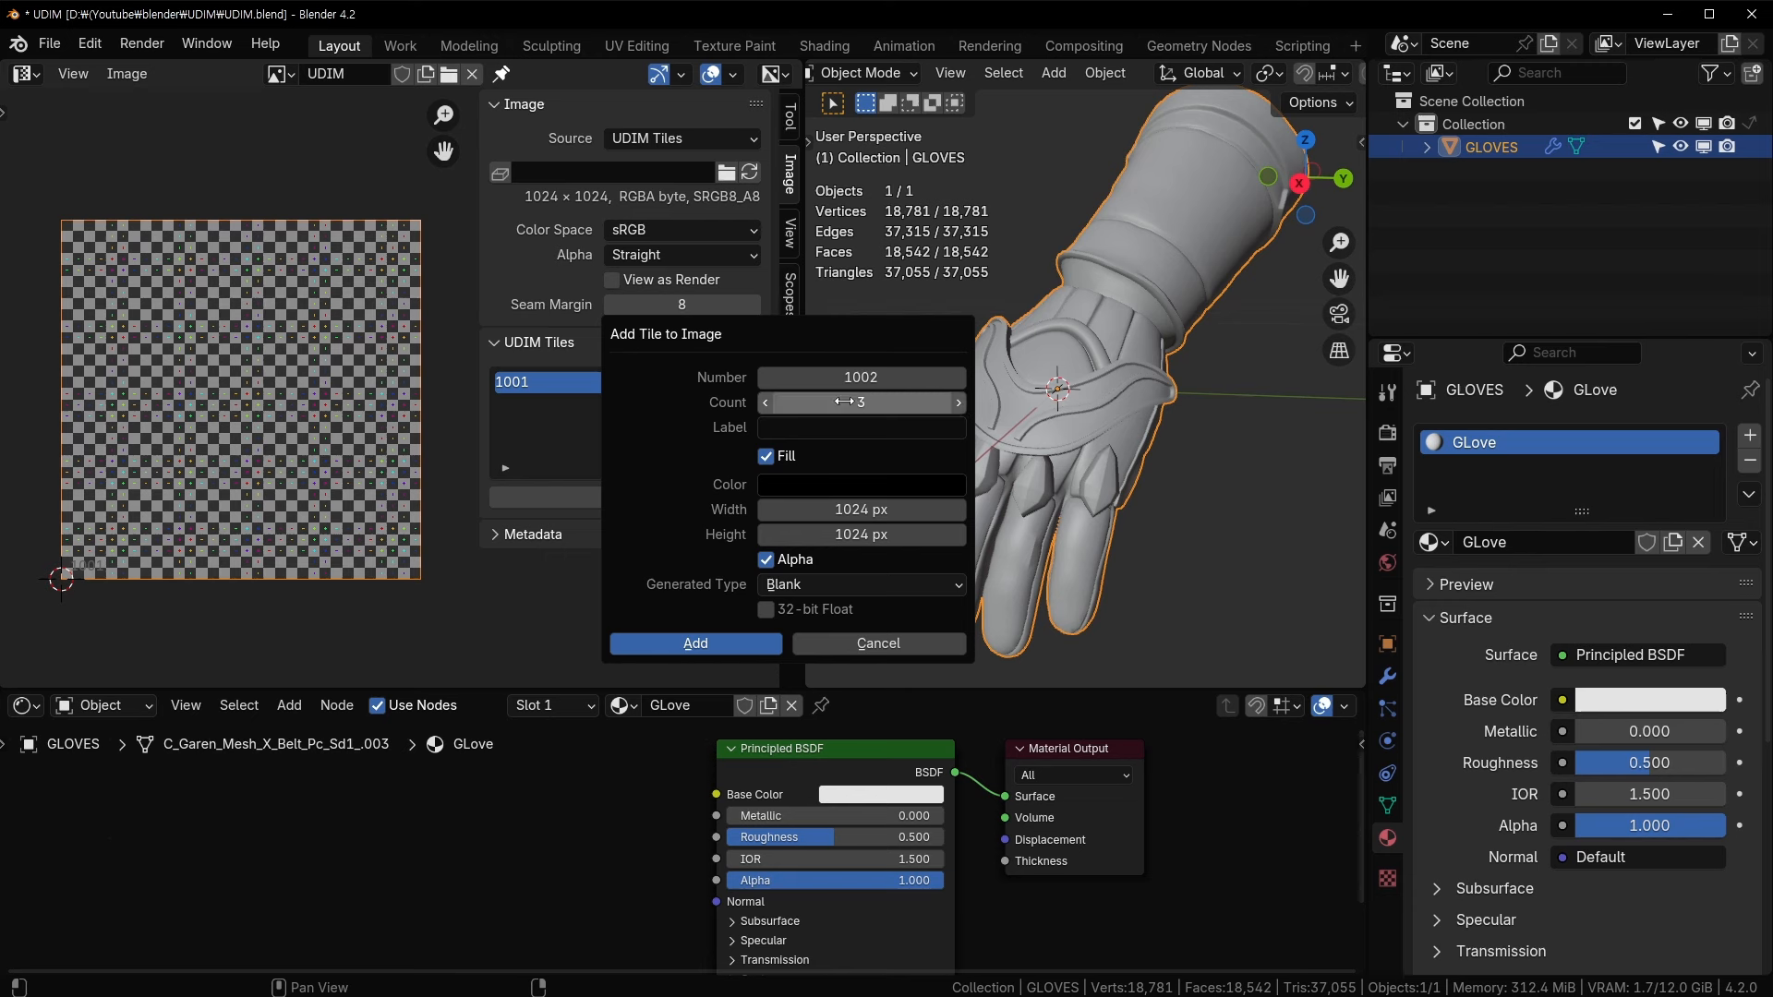
left_click(733, 639)
- Hide the image settings and examine the row of tiles from 1001 to 1004
middle_click_drag(269, 376, 230, 375)
key("n")
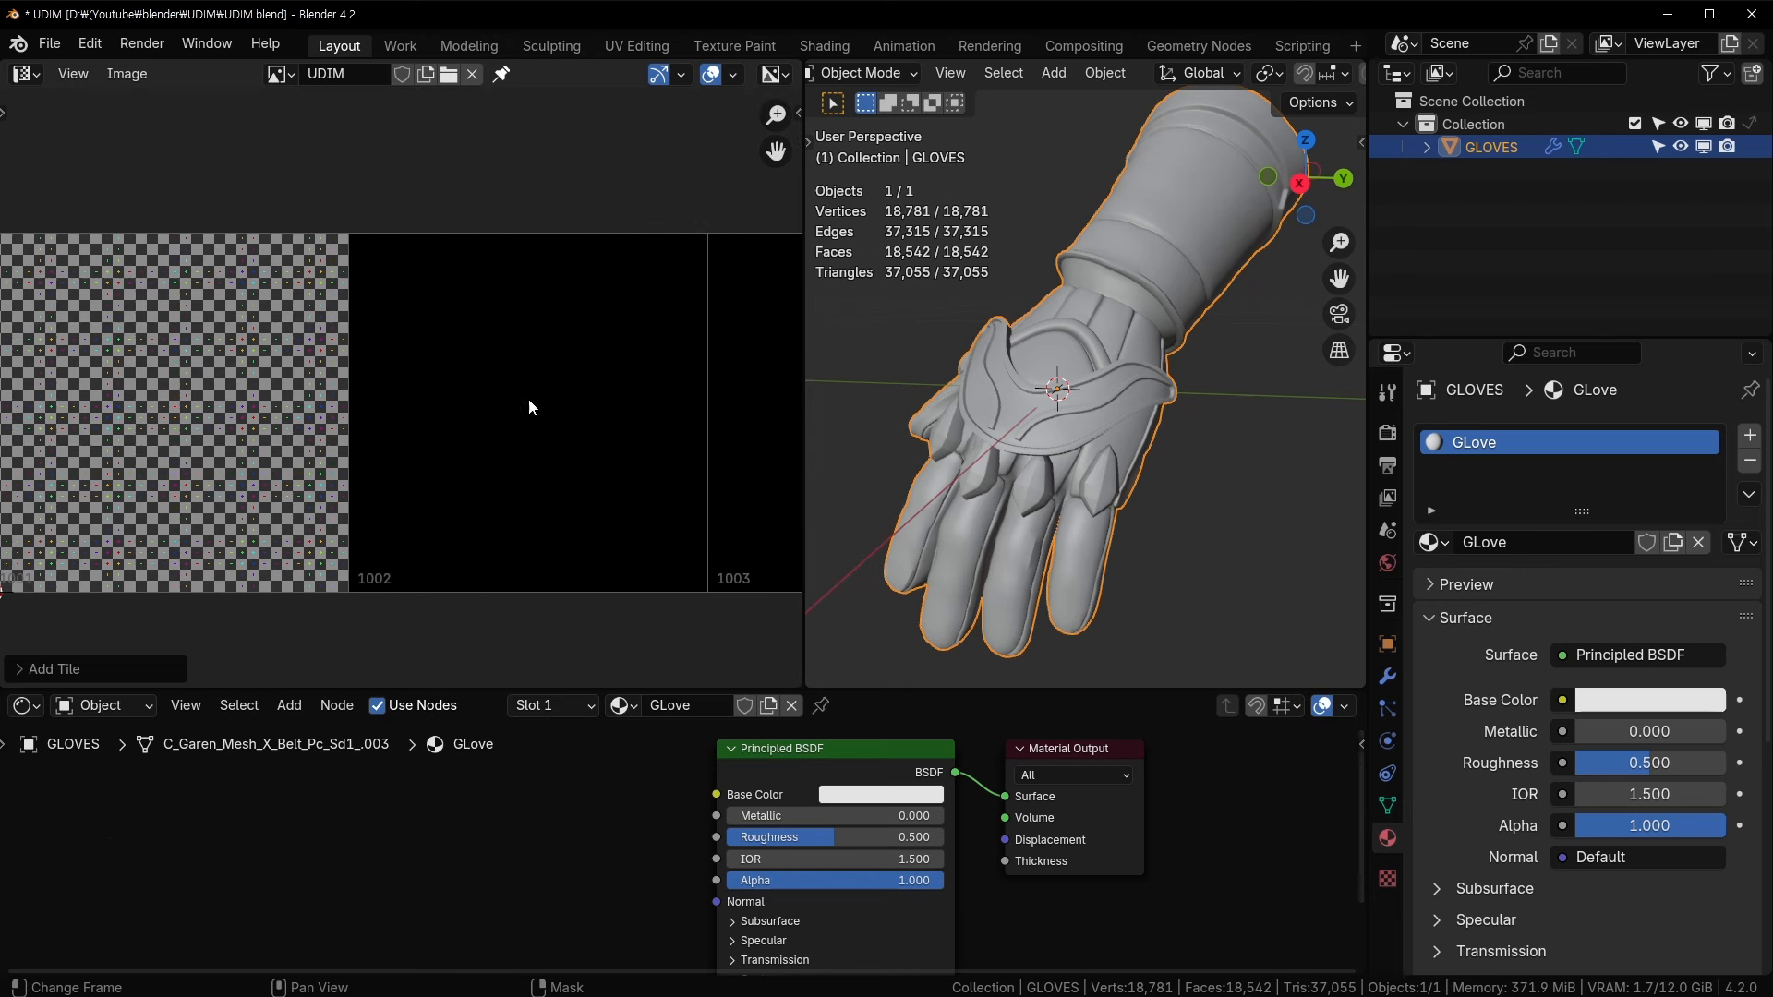
key("Home")
scroll(318, 384, "up", 3)
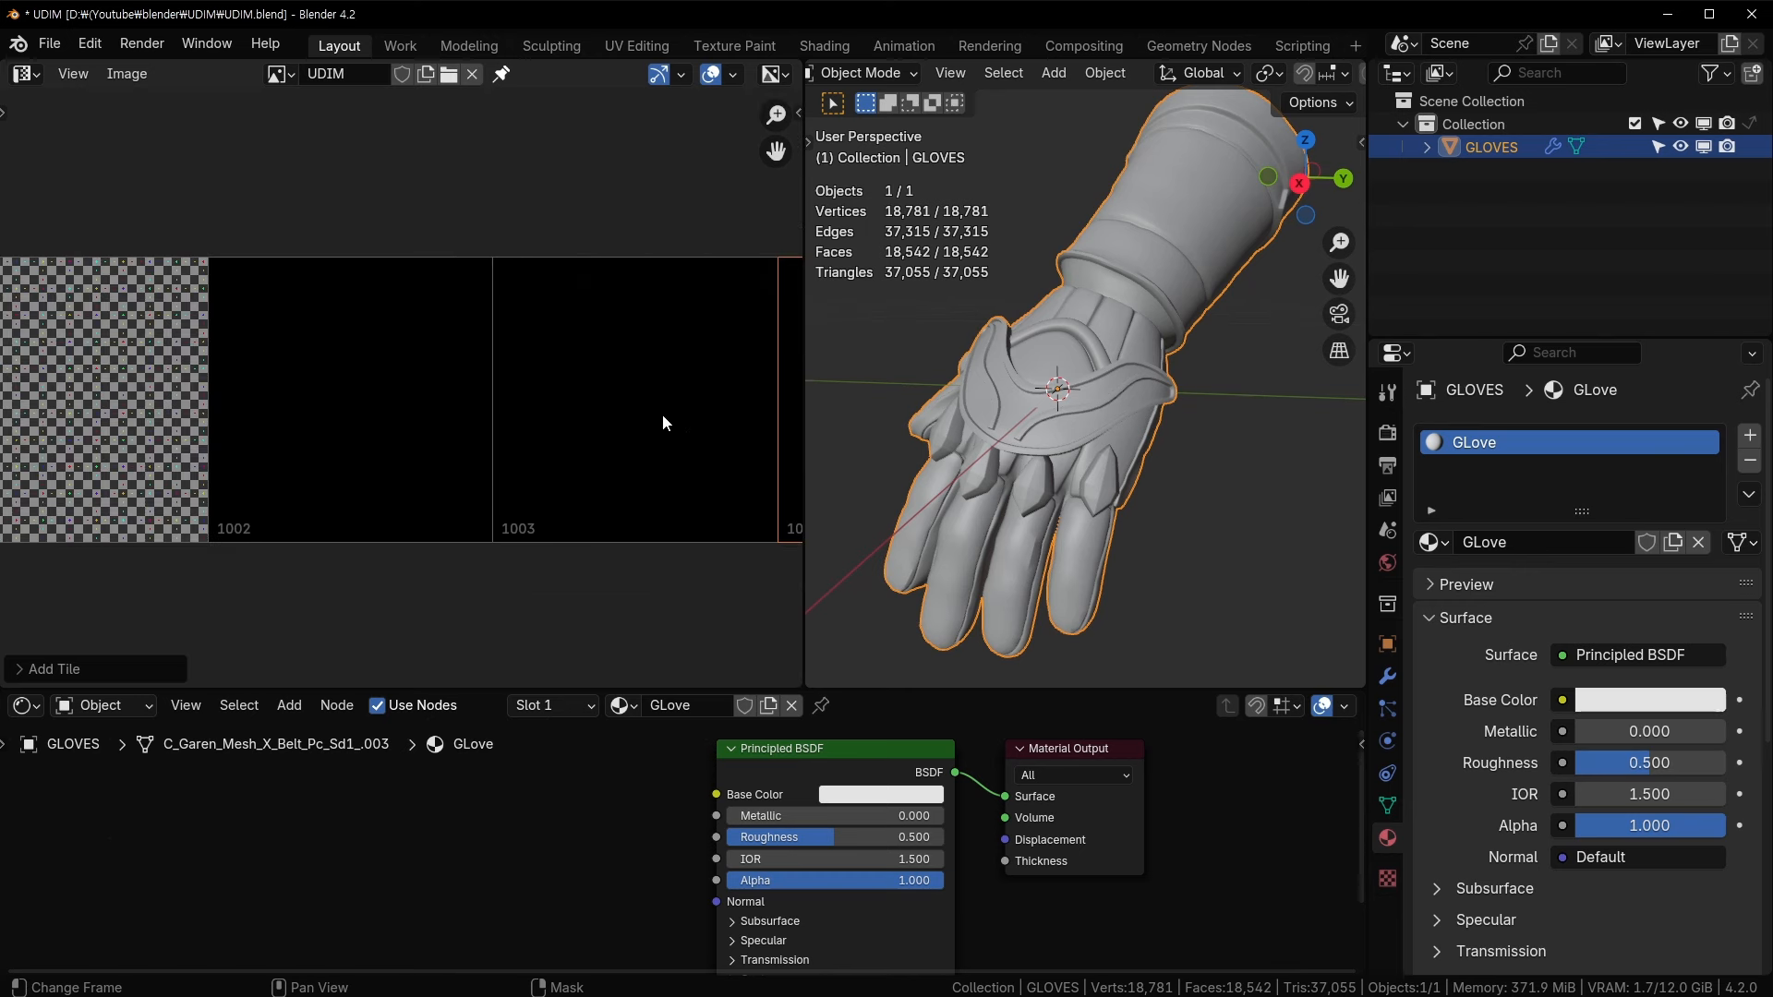
scroll(721, 418, "down", 3)
scroll(613, 379, "up", 2)
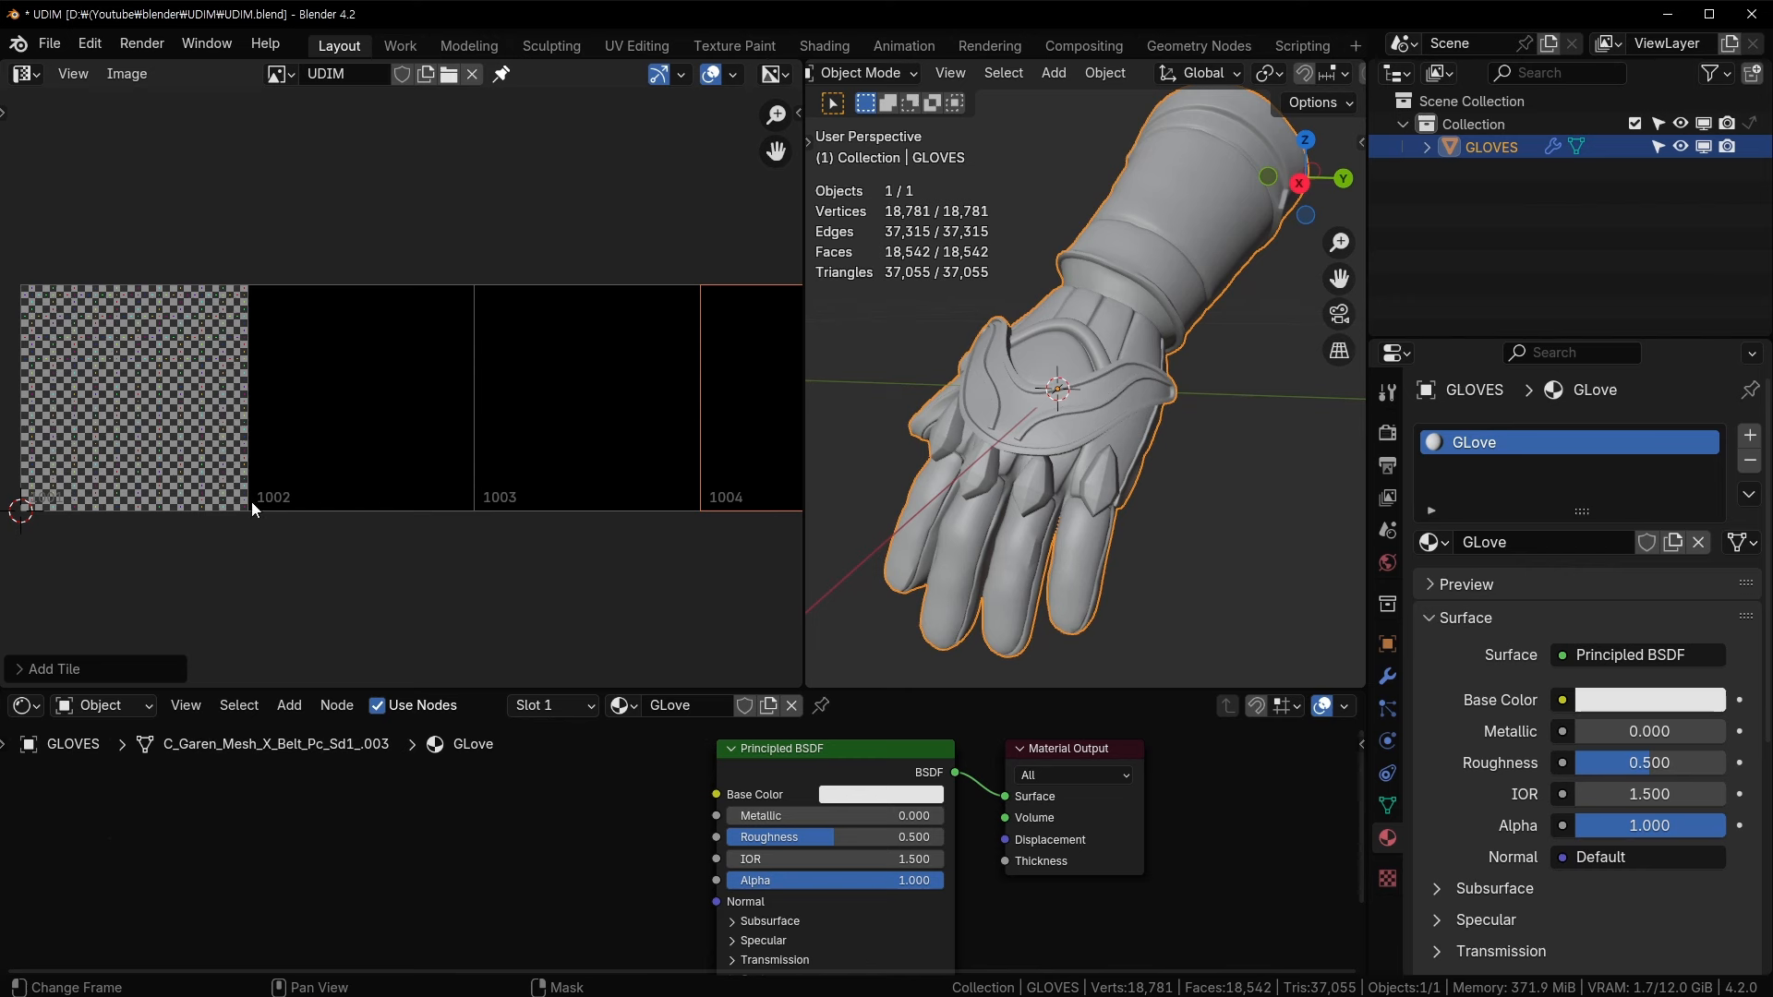
middle_click_drag(663, 509, 507, 535)
middle_click_drag(392, 516, 503, 507)
scroll(501, 507, "down", 1)
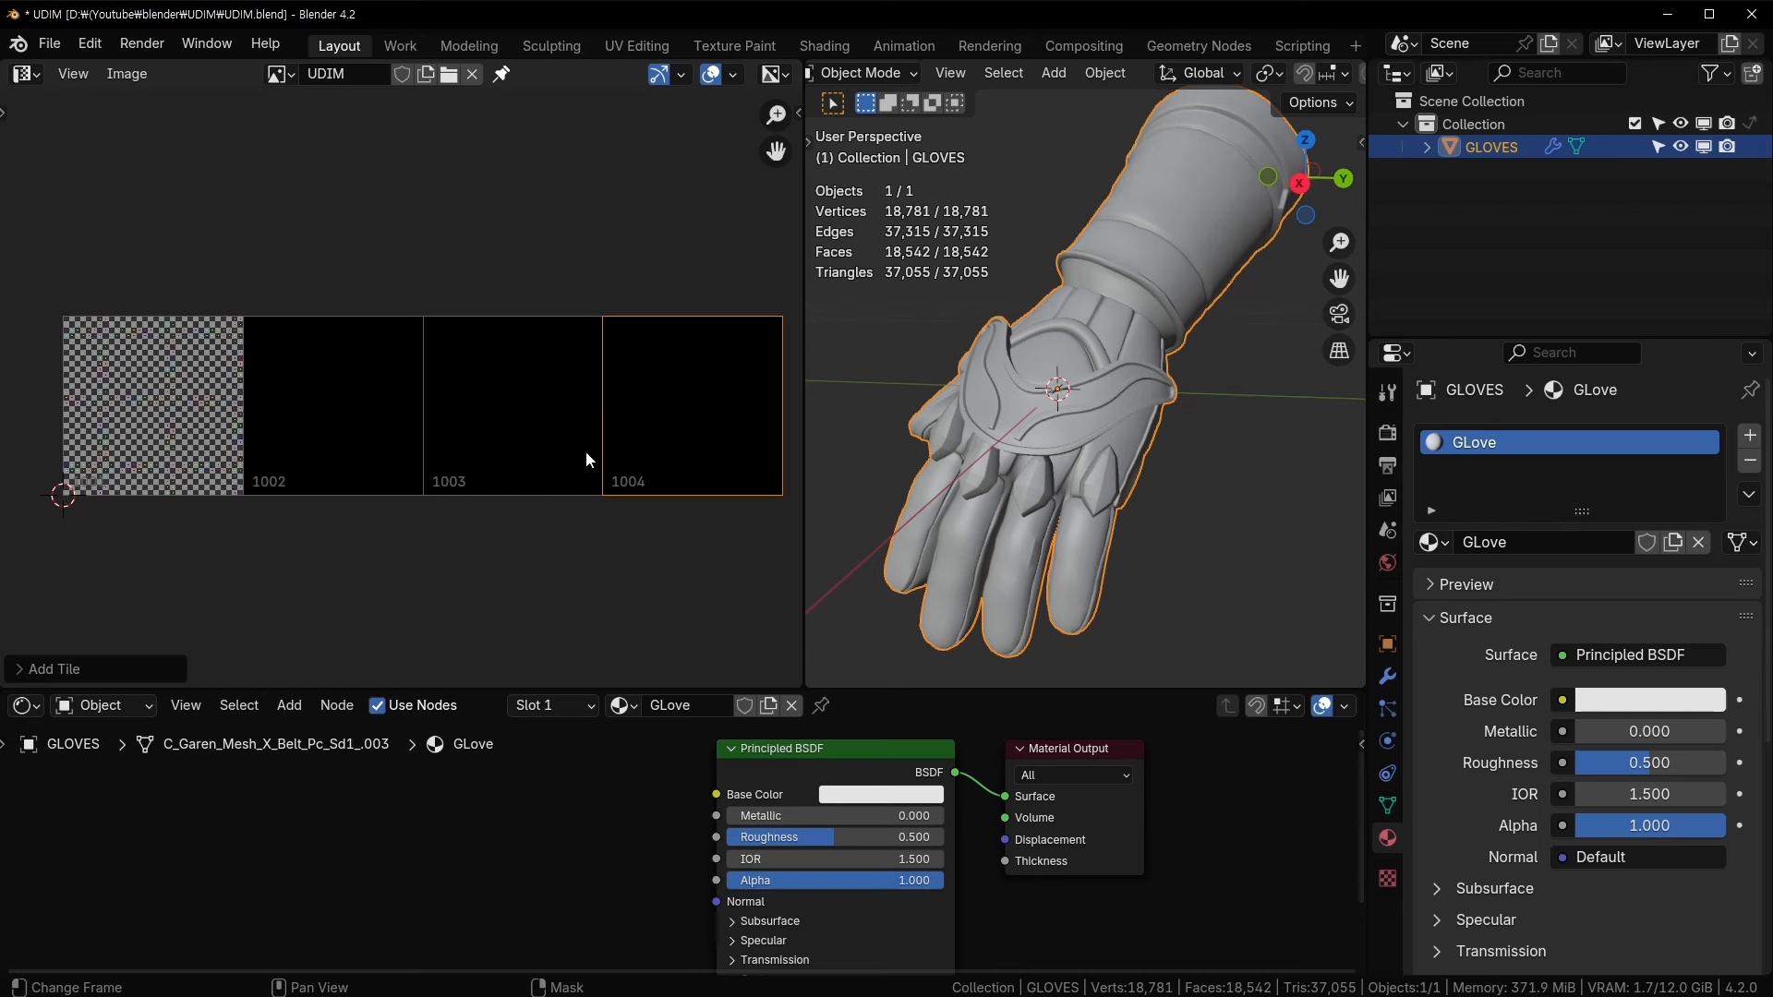
middle_click_drag(589, 457, 228, 466)
middle_click_drag(730, 419, 280, 423)
- Add a single blank tile numbered 1010 to the UDIM image, inspect its placement, and remove it again
key("n")
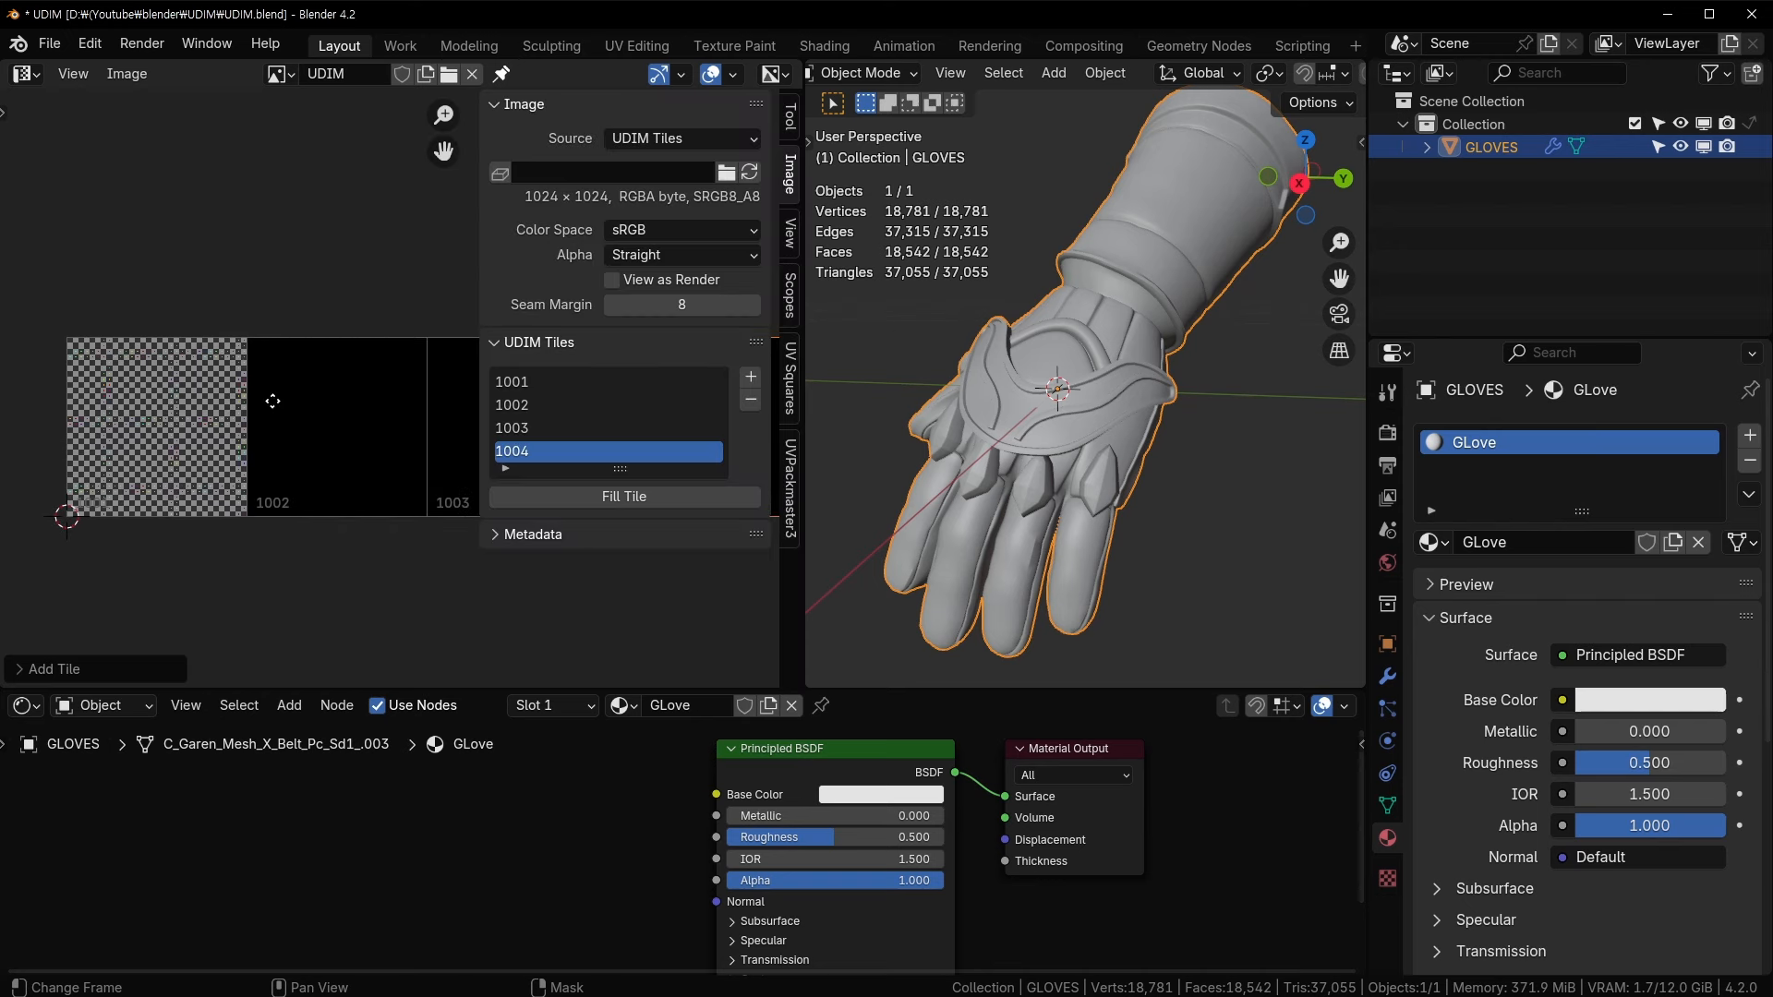
left_click(748, 374)
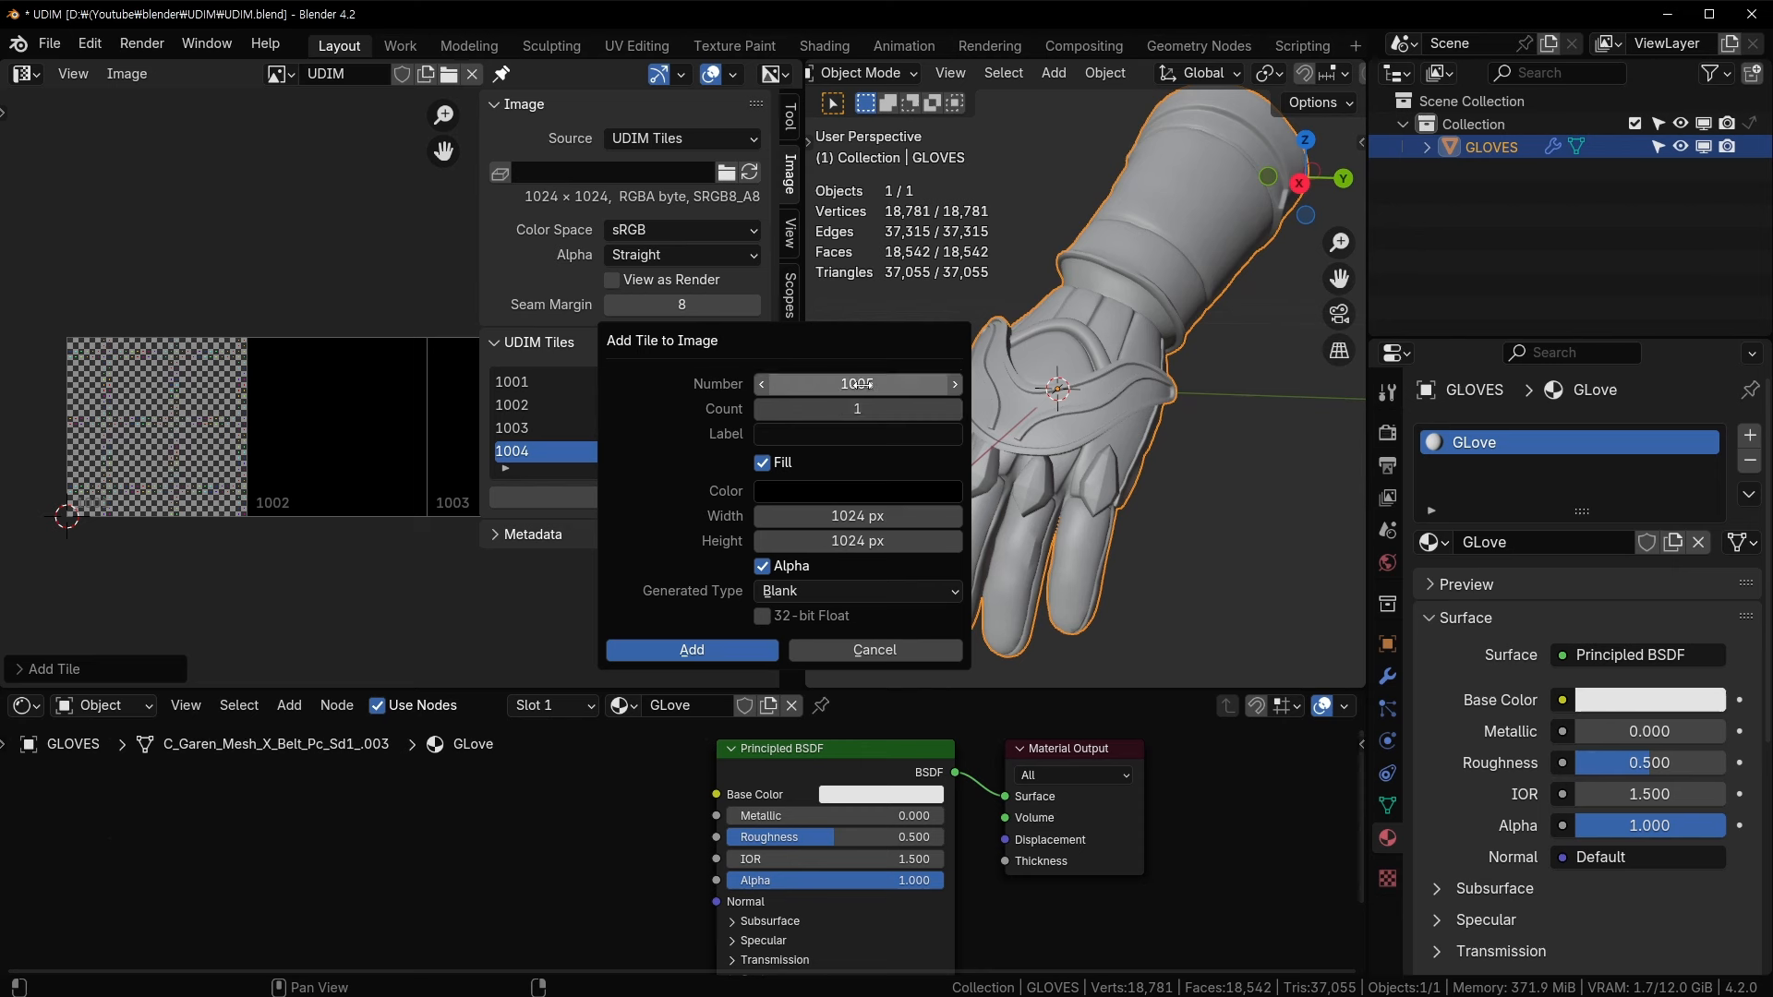
left_click(799, 381)
left_click_drag(801, 382, 780, 388)
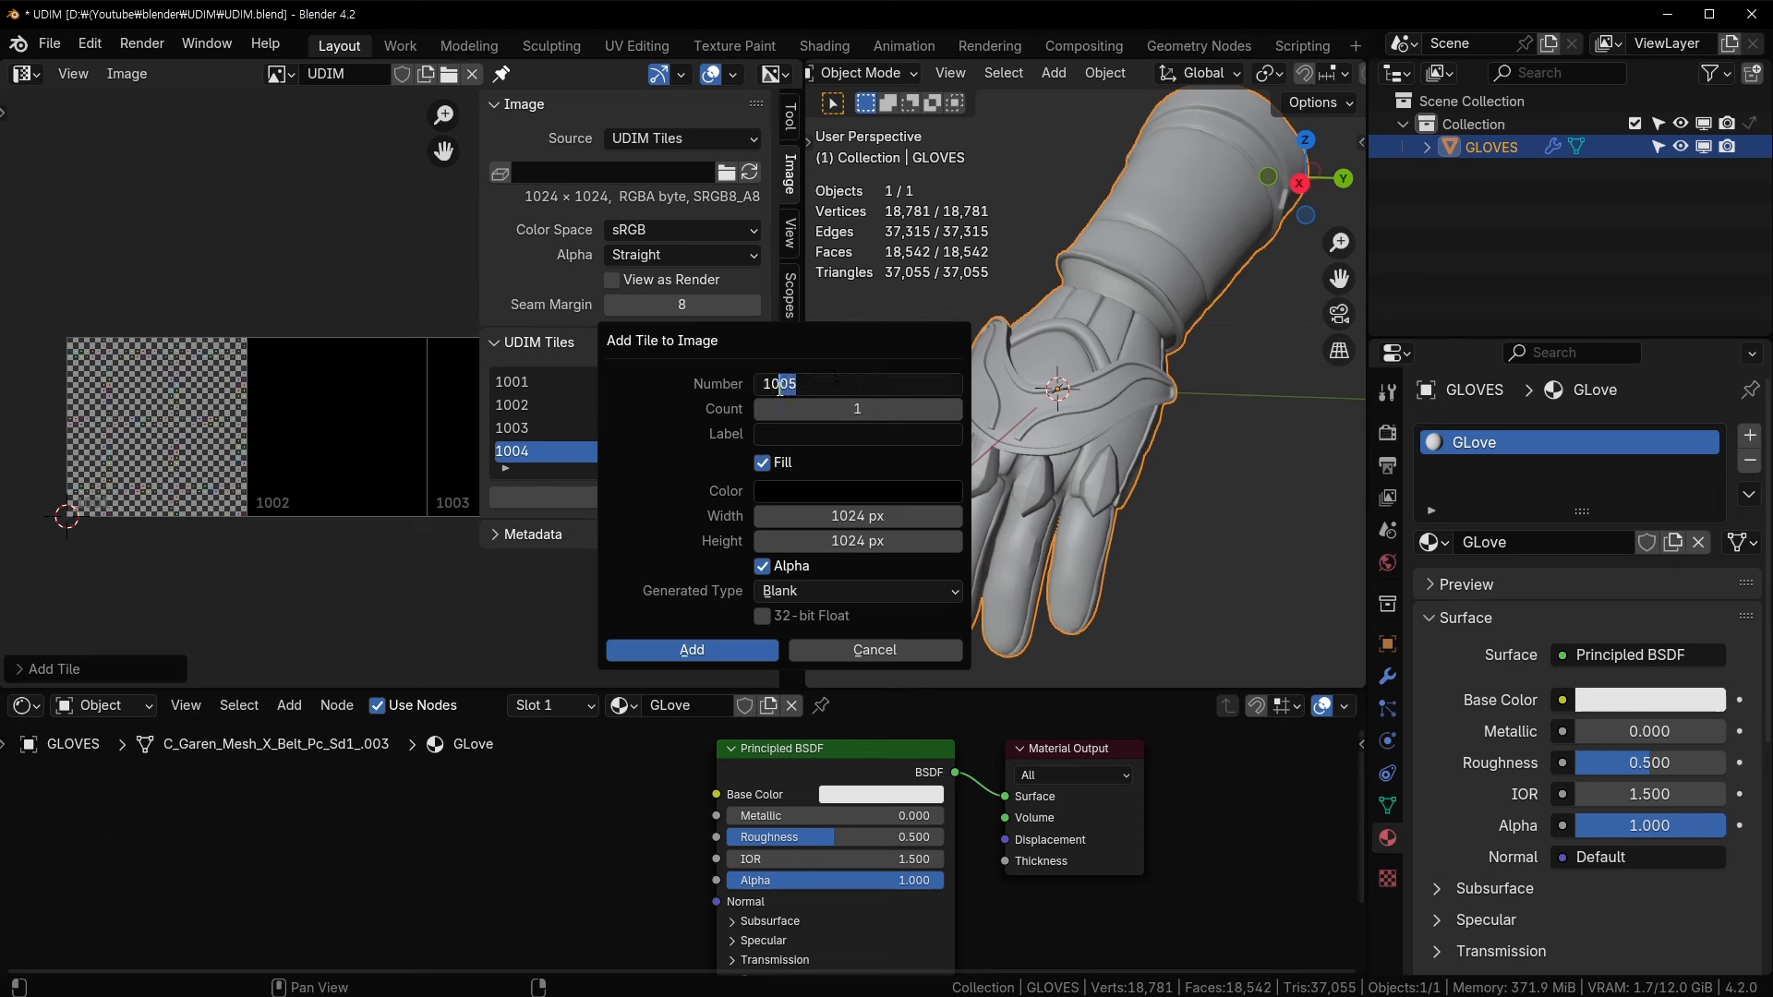
type("10")
left_click(706, 647)
scroll(364, 467, "down", 6)
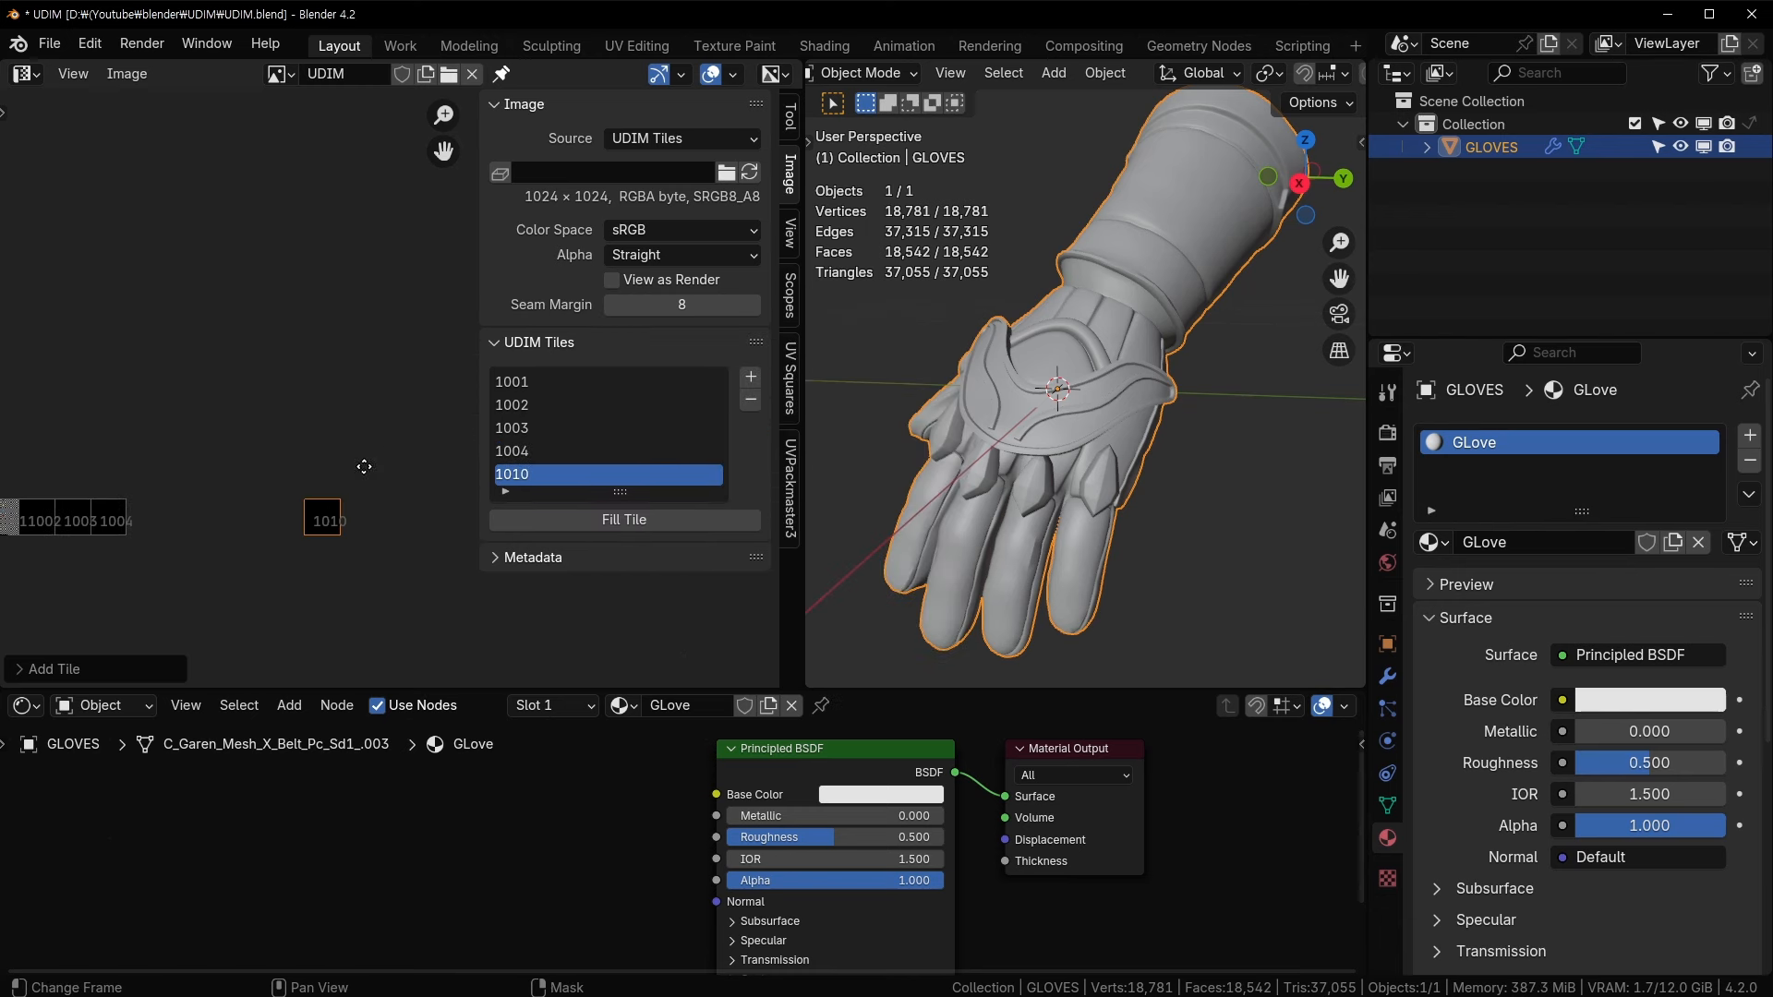
middle_click_drag(364, 466, 375, 427)
middle_click_drag(336, 485, 369, 476)
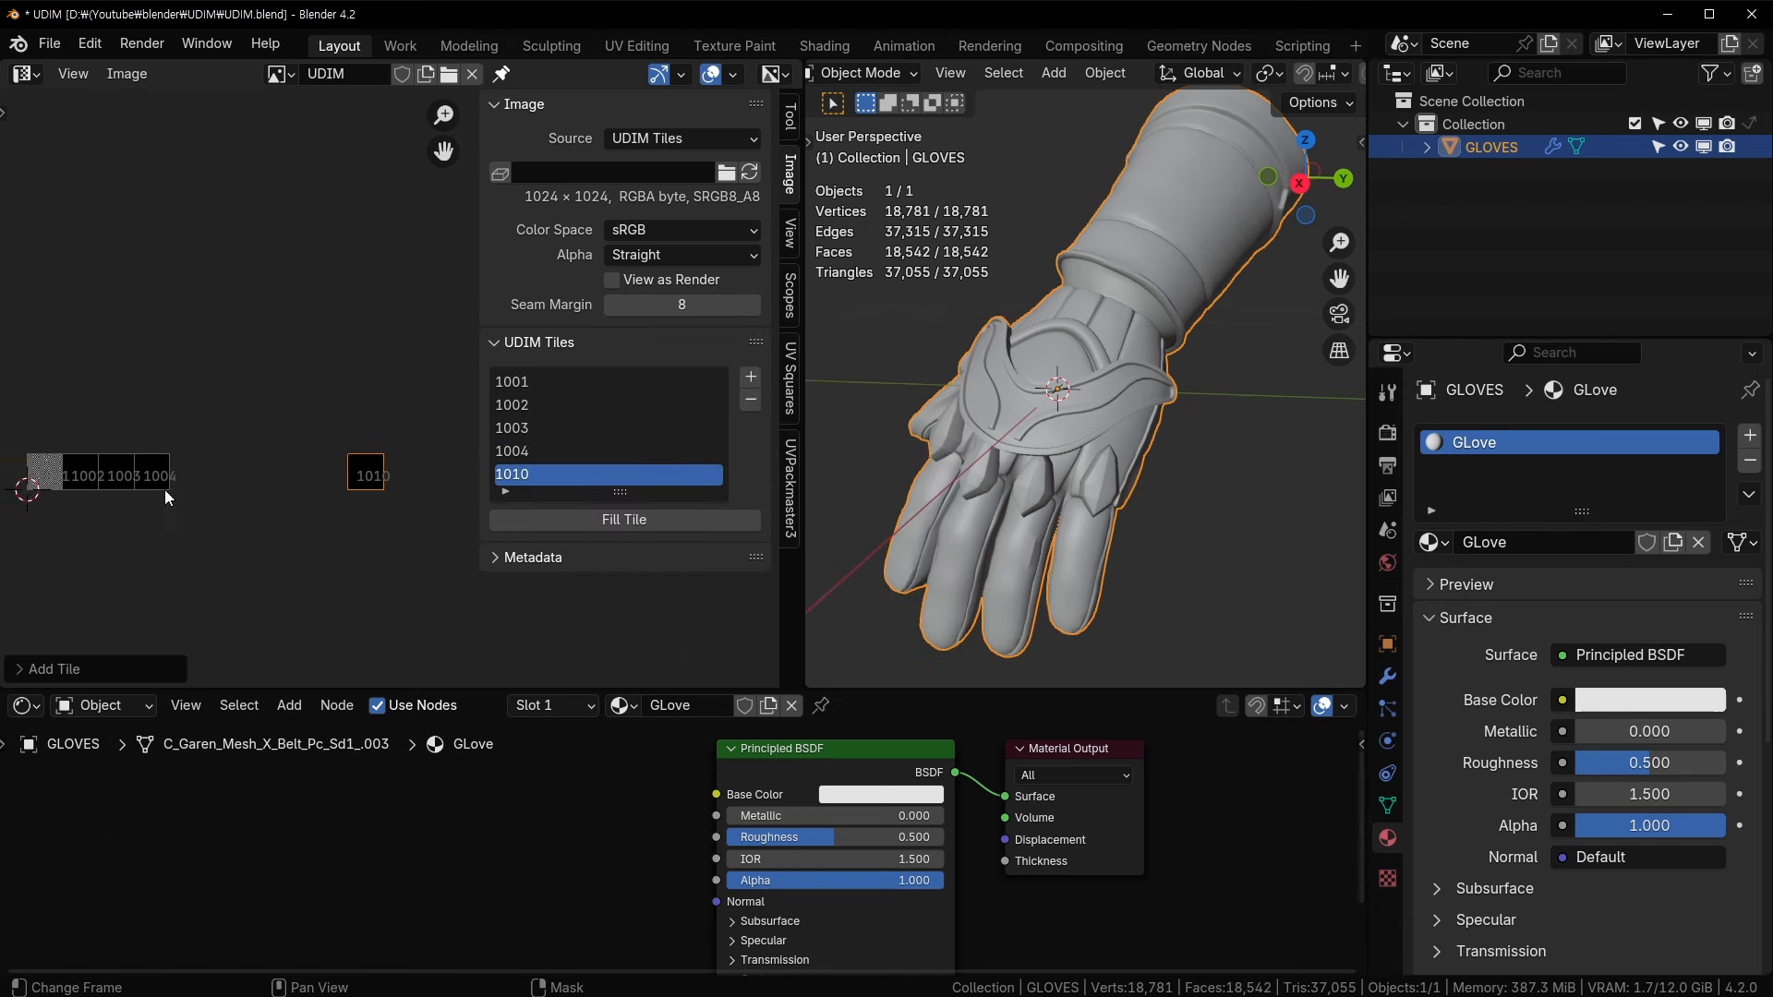
left_click(751, 400)
- Add a single blank tile numbered 1011 to the UDIM image and bring the whole tile layout into view
left_click(750, 376)
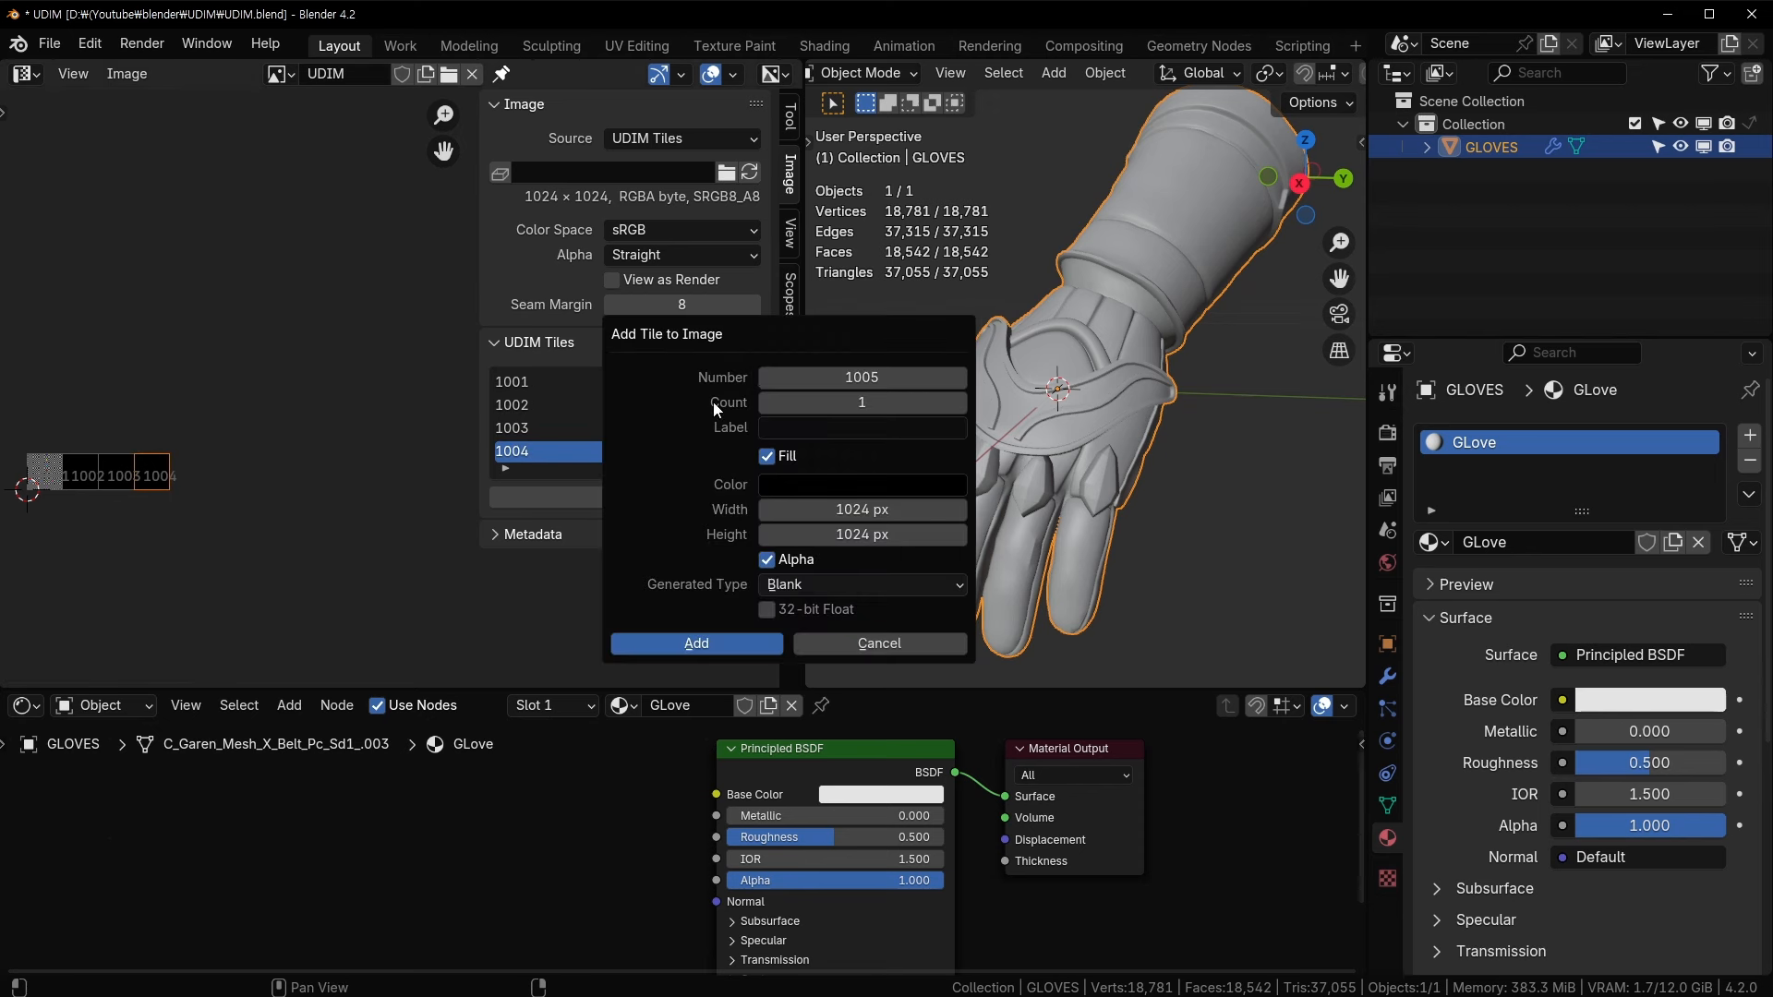
type("1011")
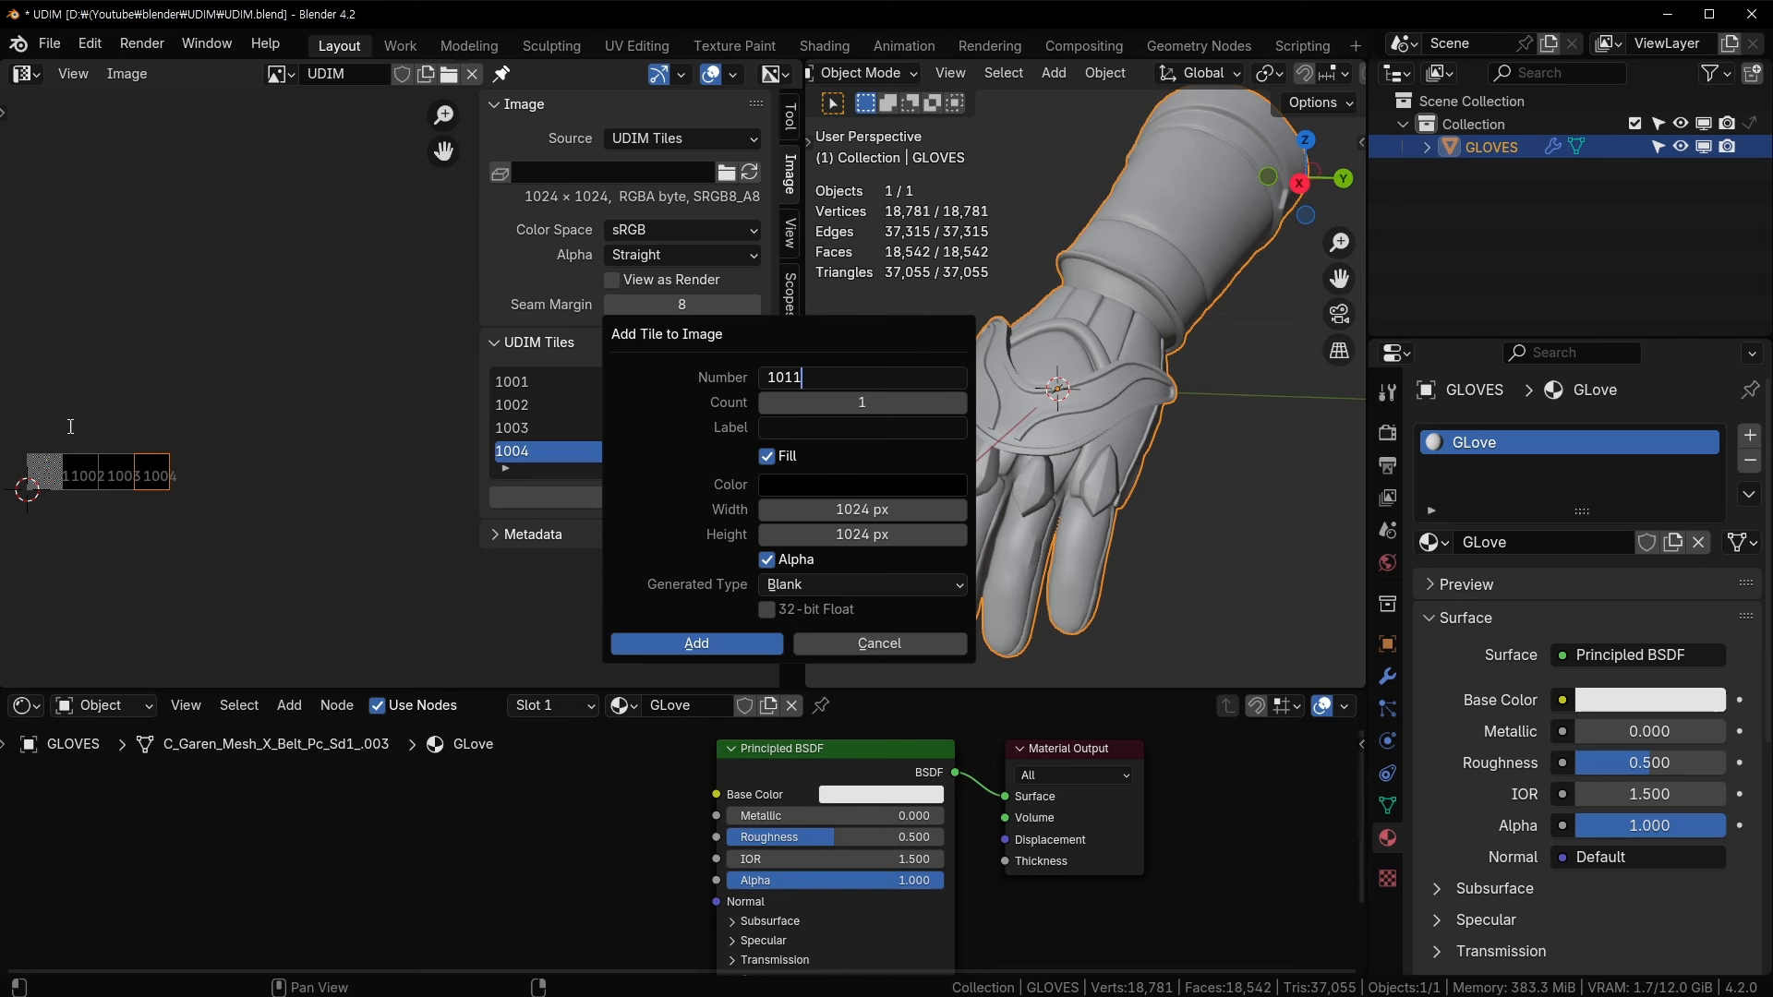
left_click(696, 644)
key("Home")
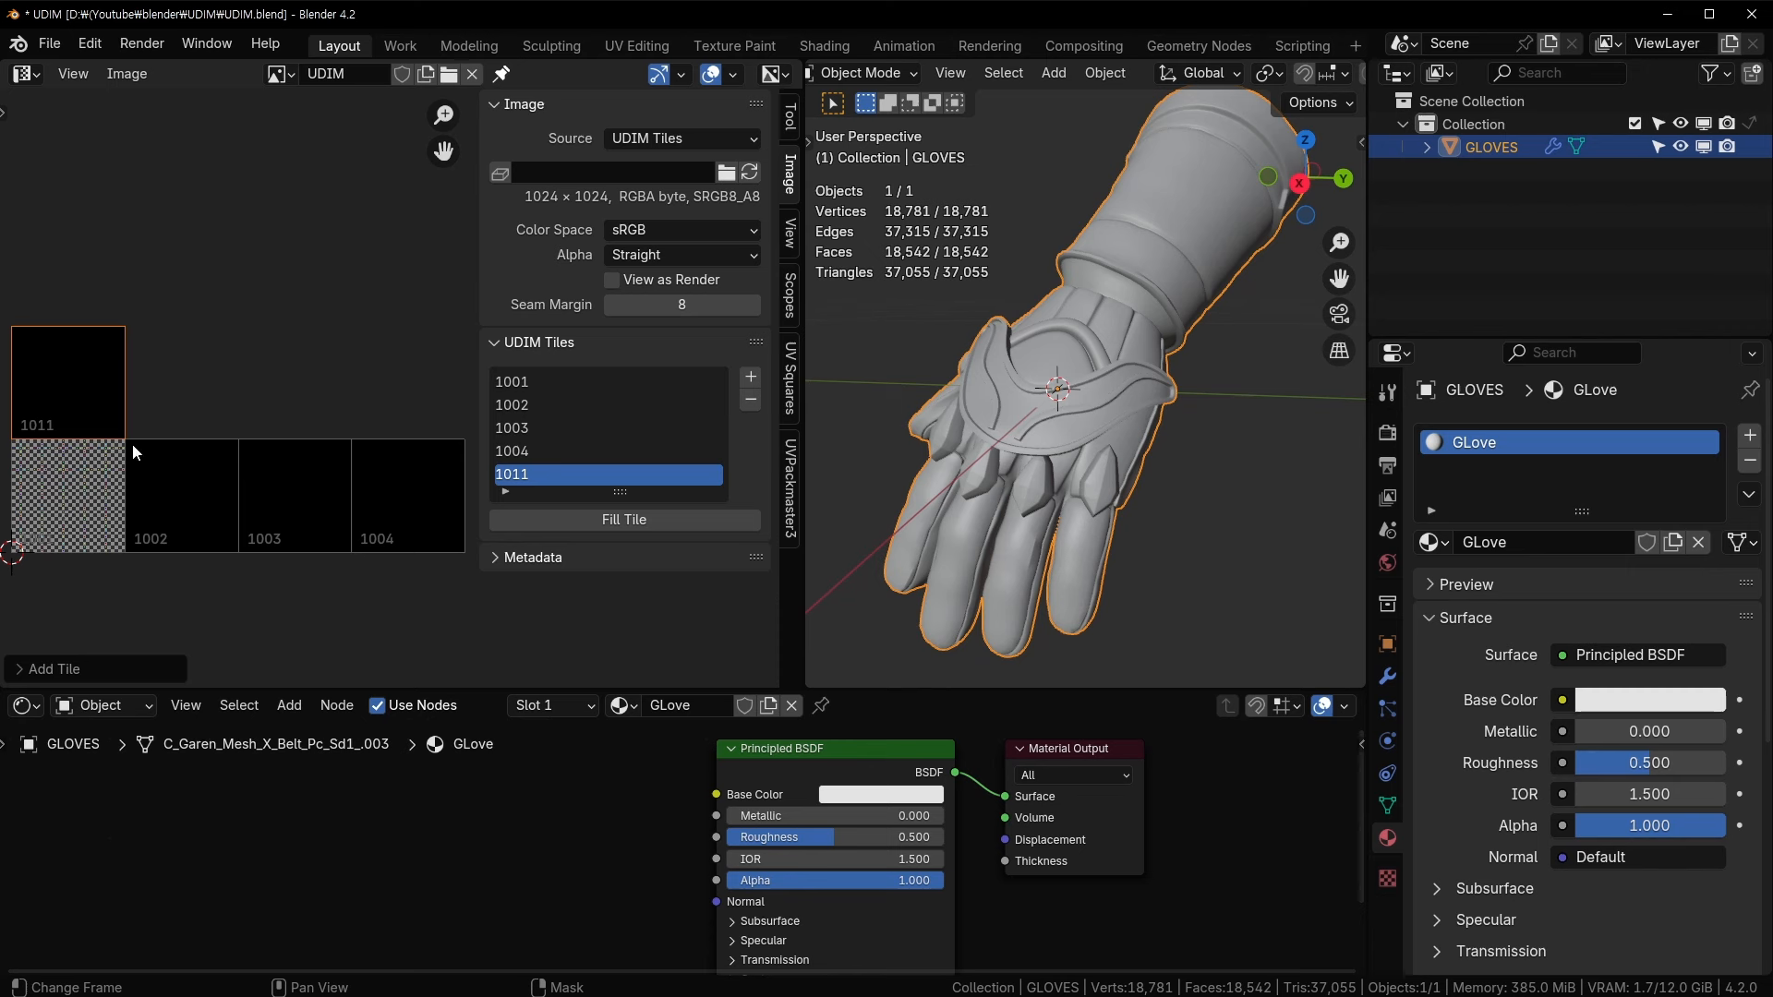
middle_click_drag(208, 463, 221, 446)
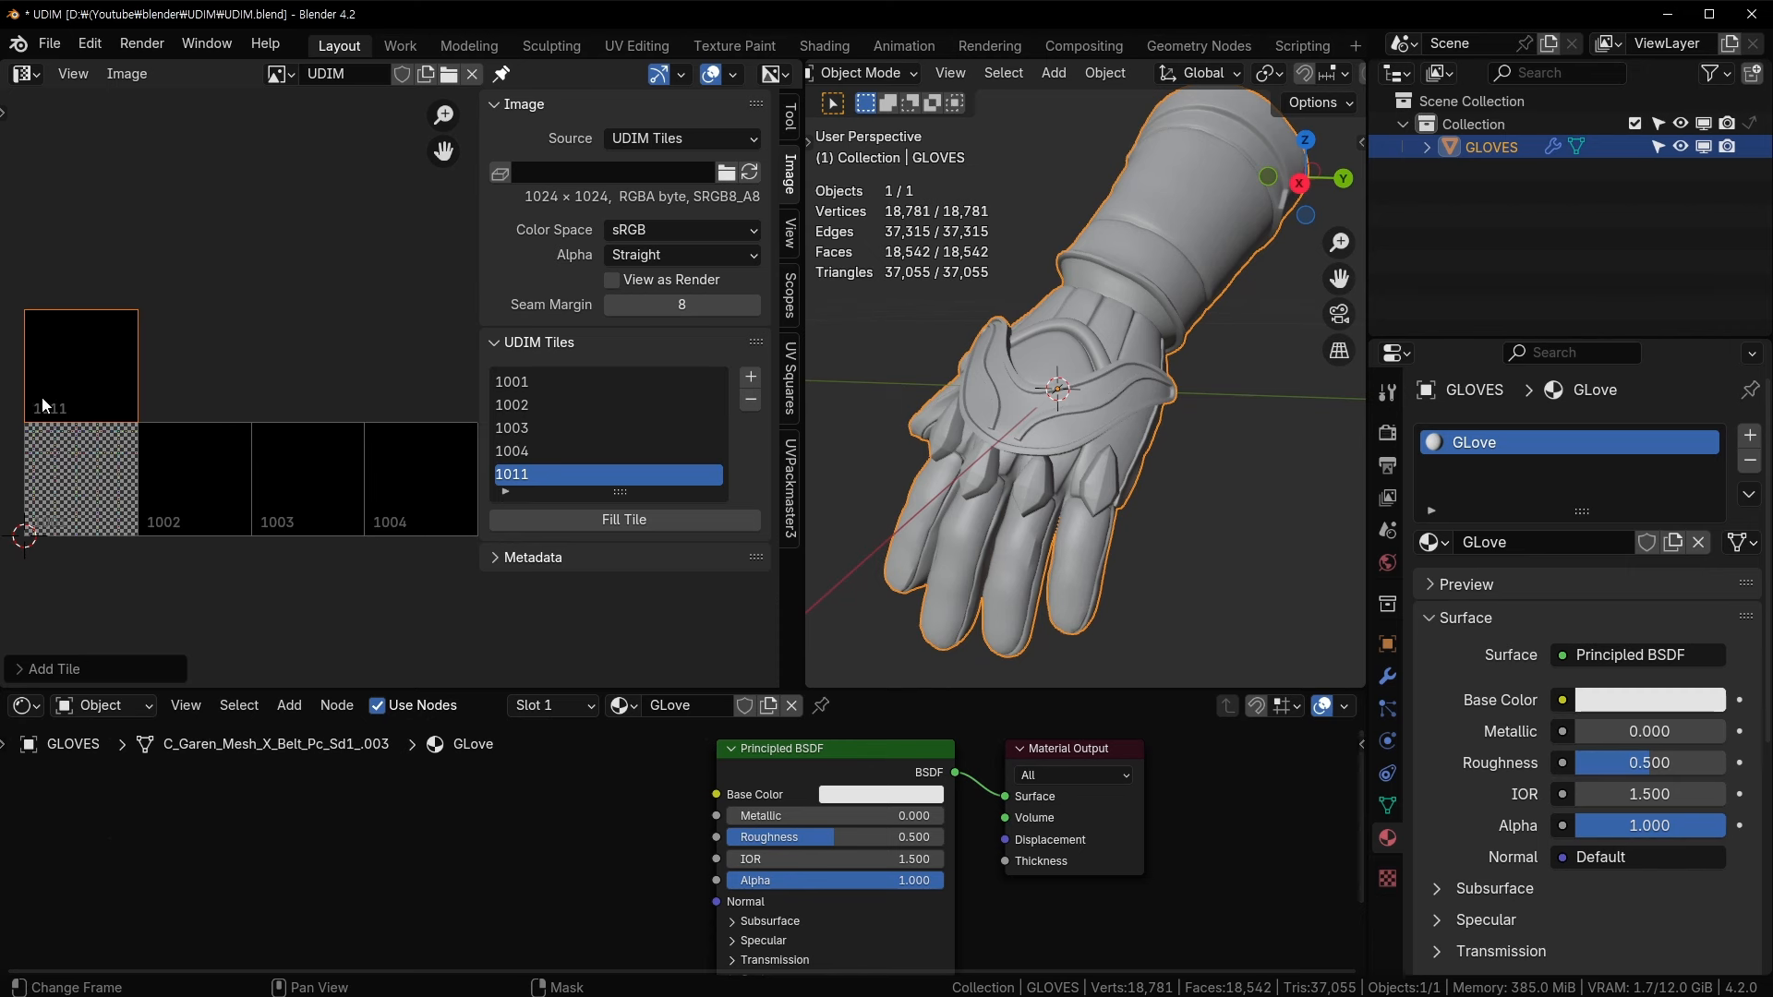
- Add a single blank tile numbered 1021 to the UDIM image and inspect its placement
left_click(750, 377)
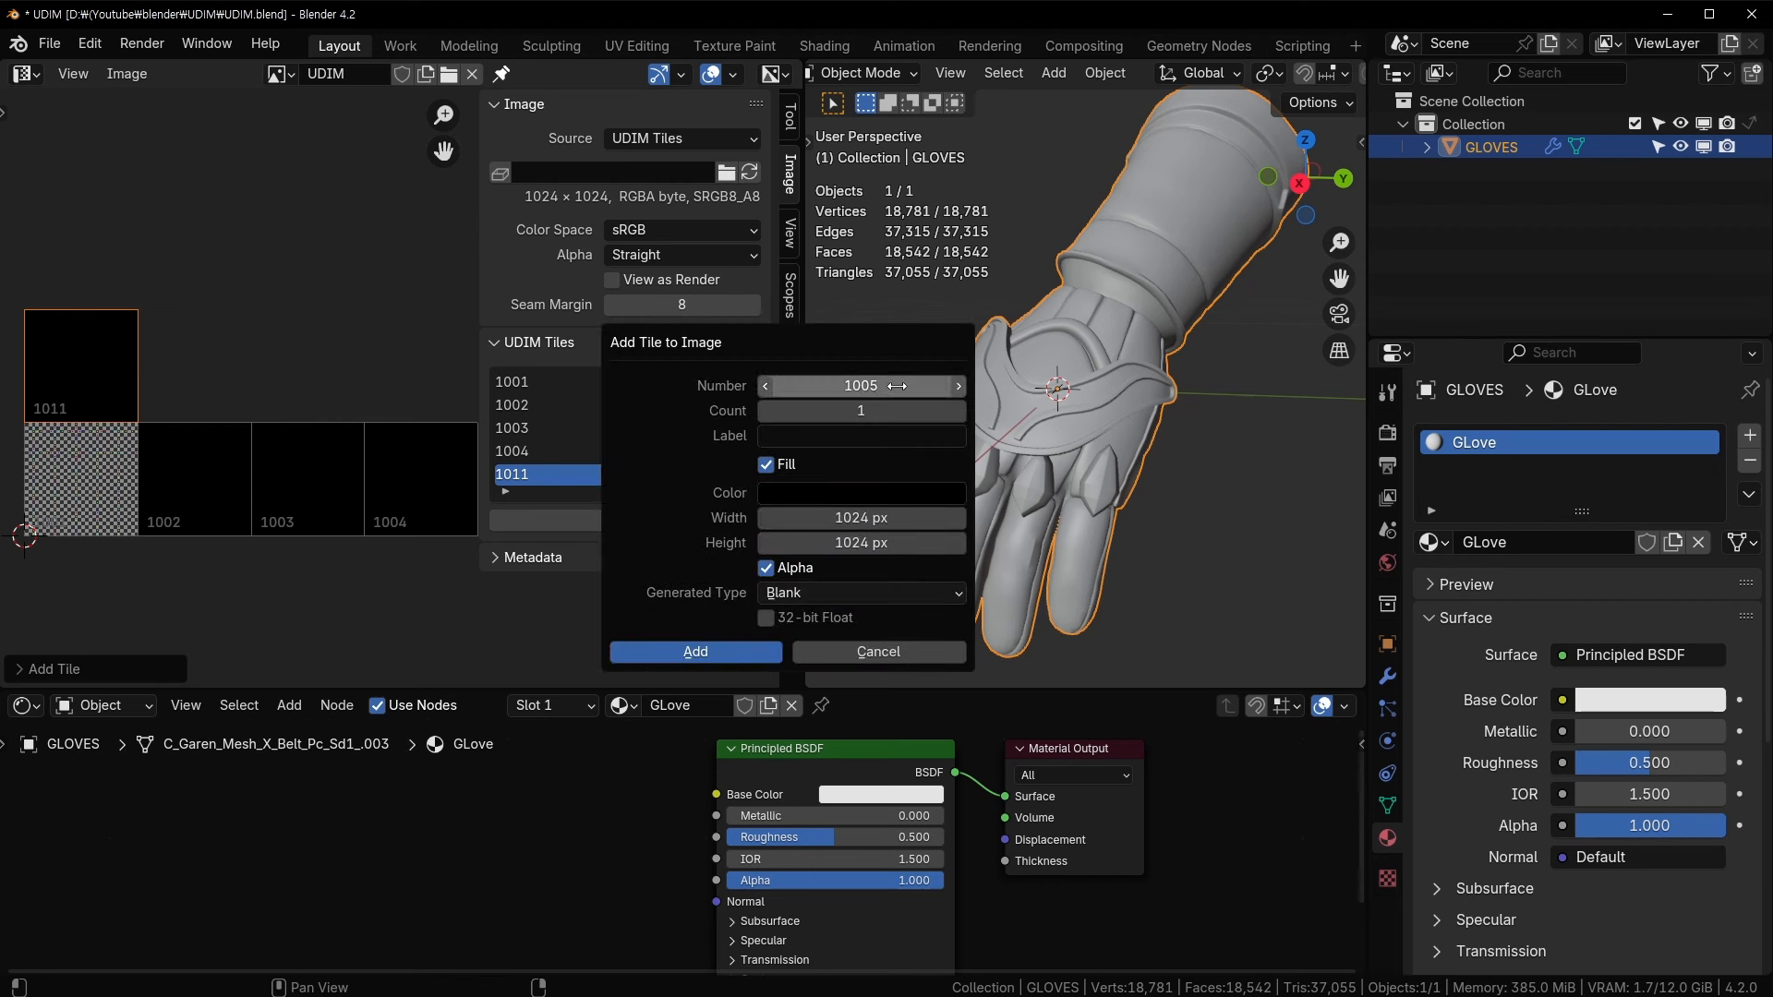
left_click(848, 385)
type("1021")
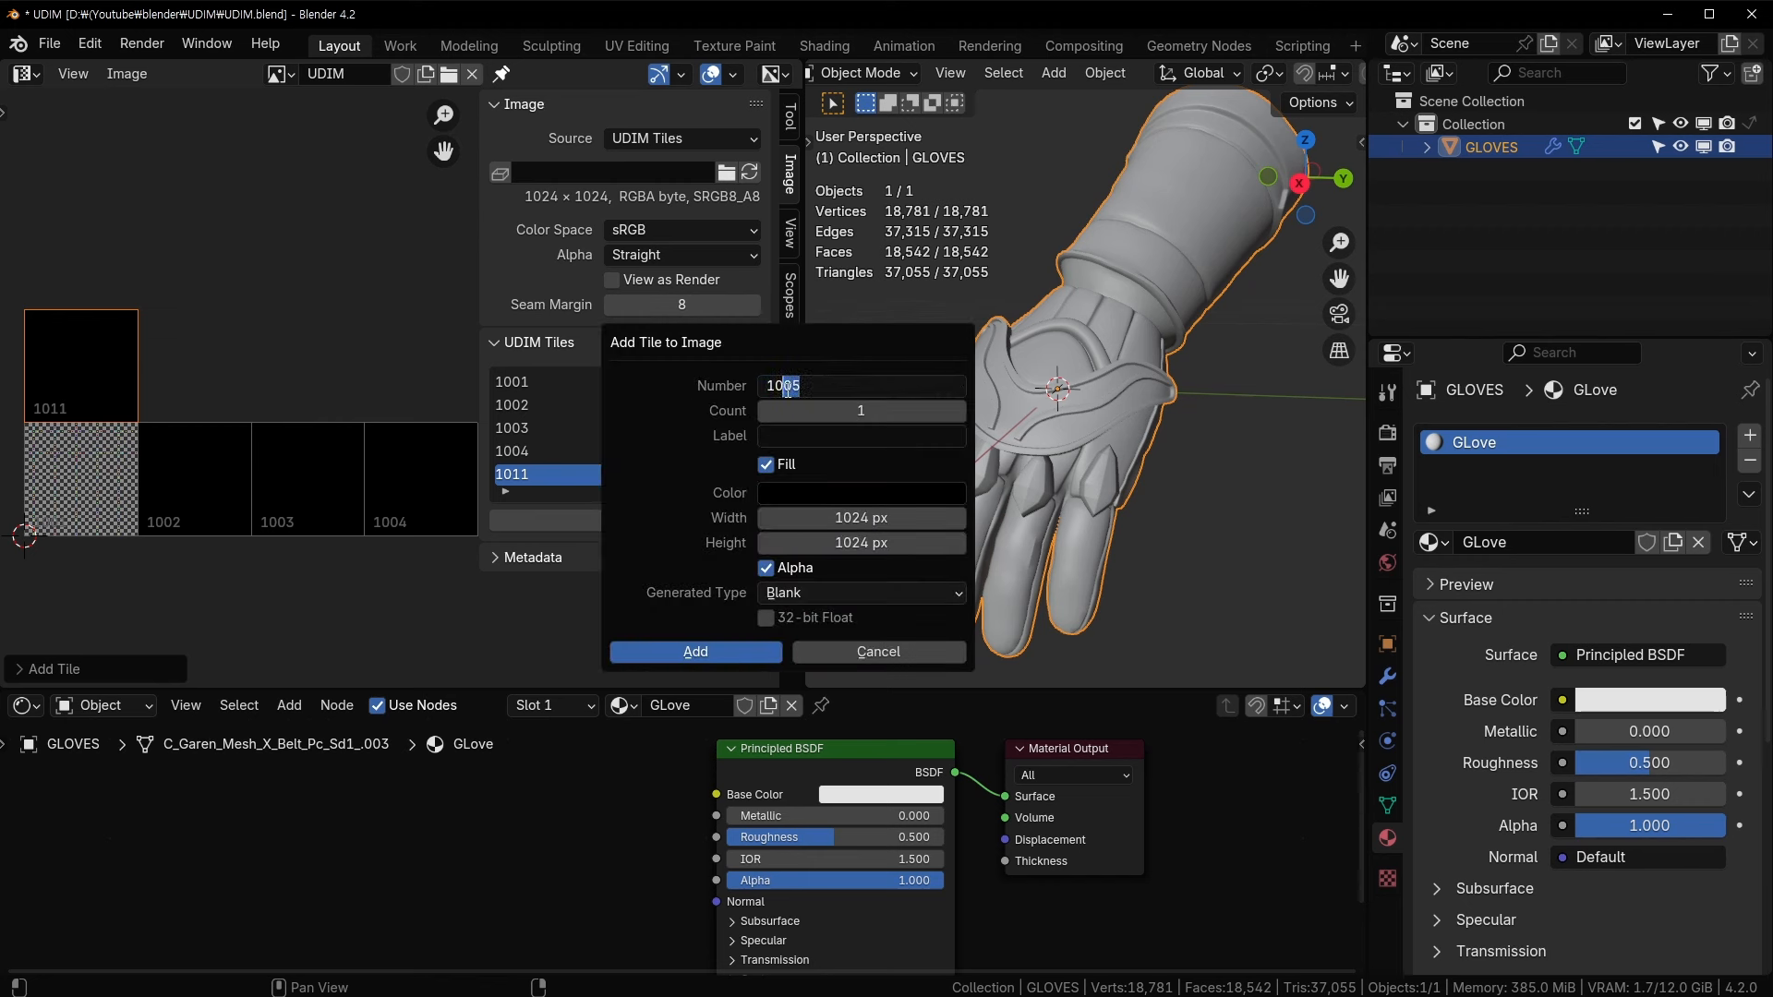
left_click(755, 648)
left_click(755, 648)
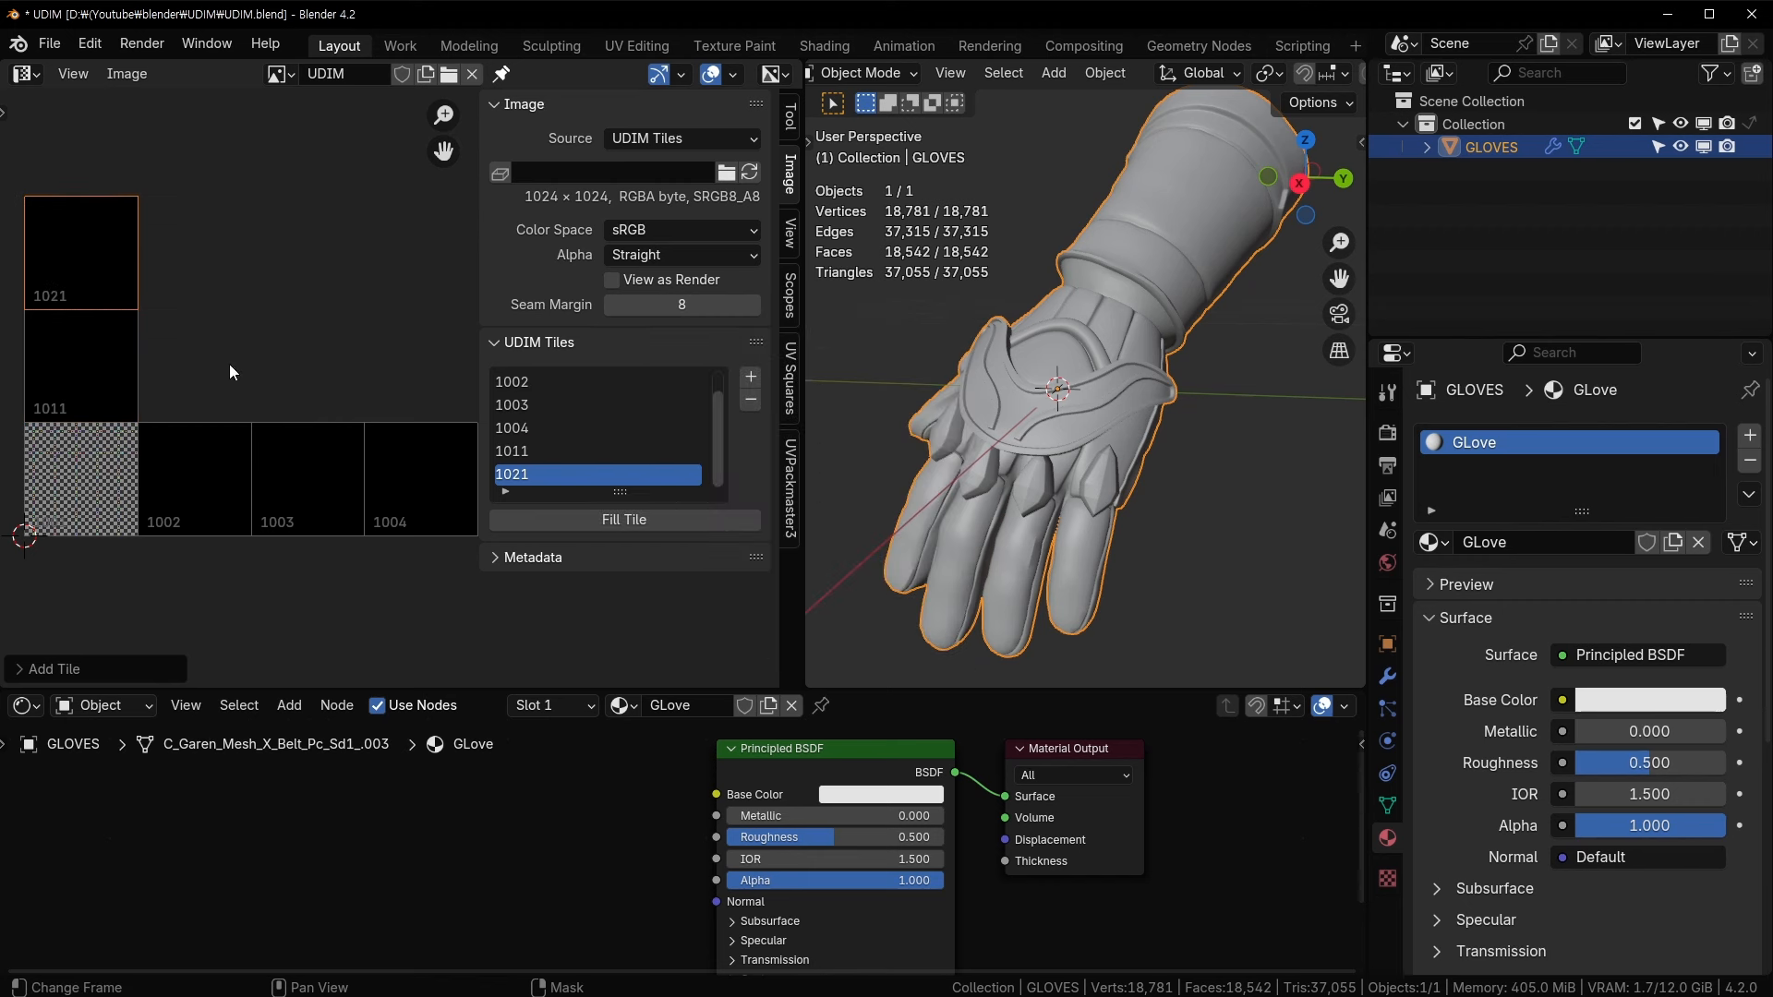
middle_click_drag(210, 343, 255, 492)
middle_click_drag(131, 530, 98, 411)
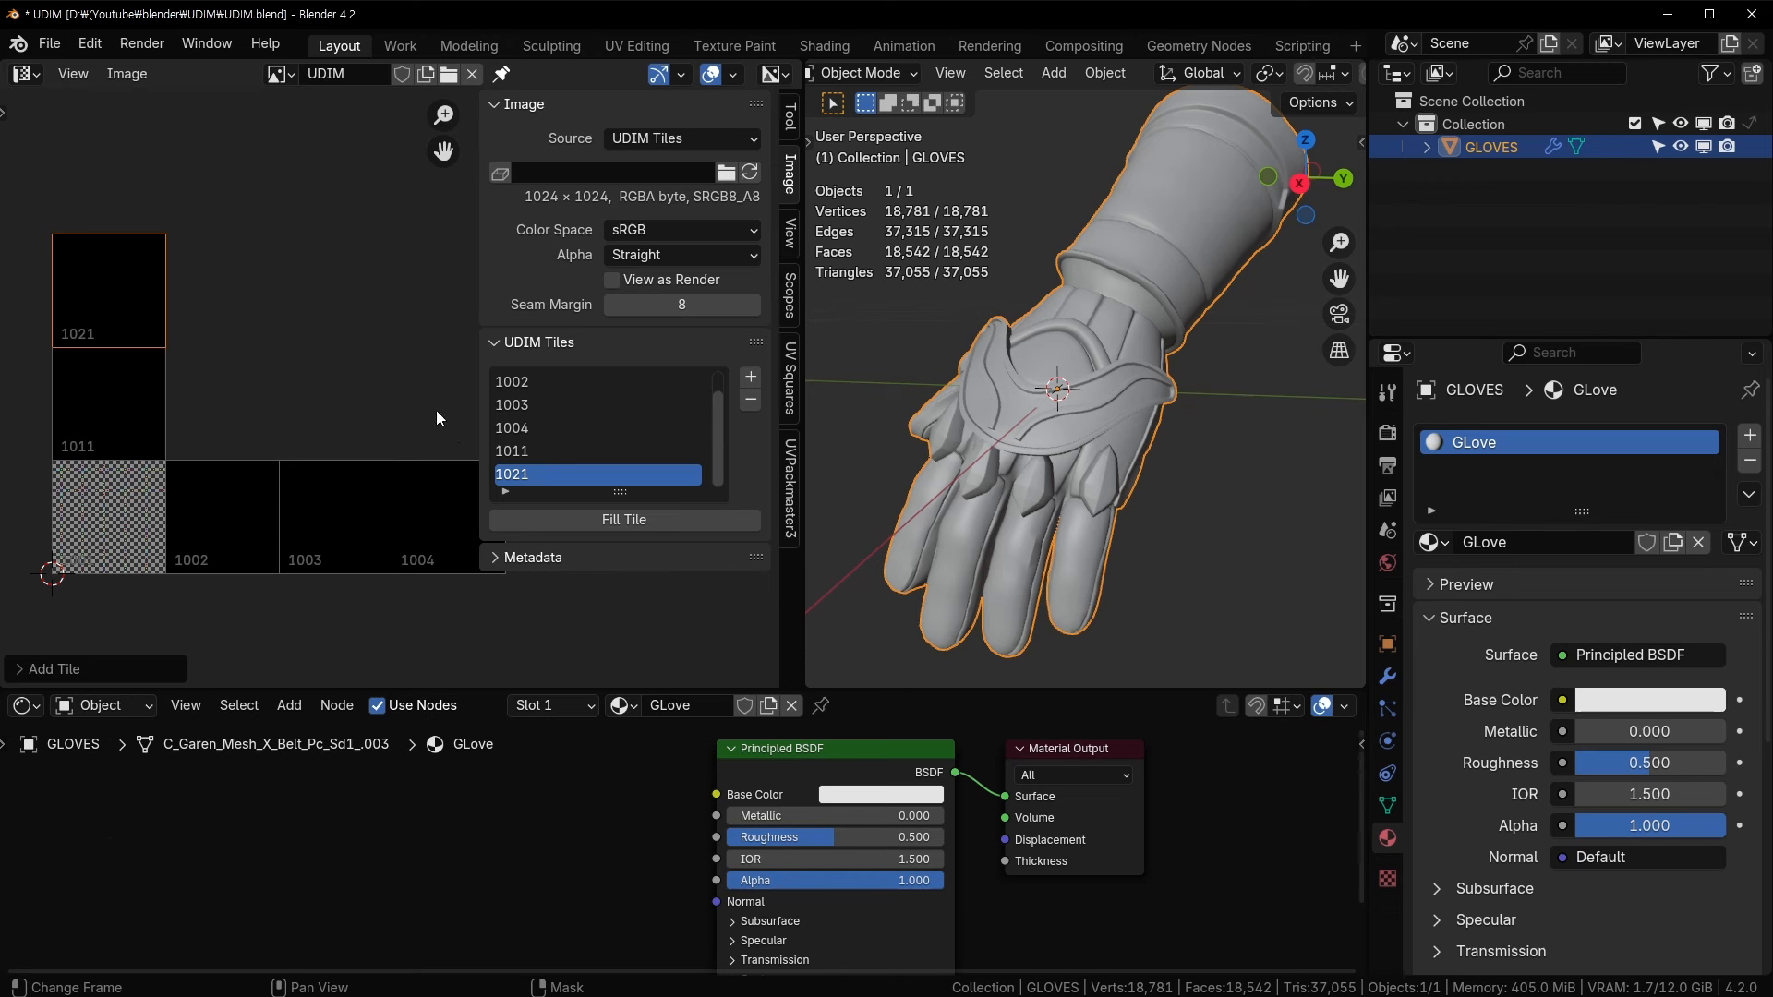
- Remove tiles 1021 and 1011 from the UDIM image
left_click(752, 401)
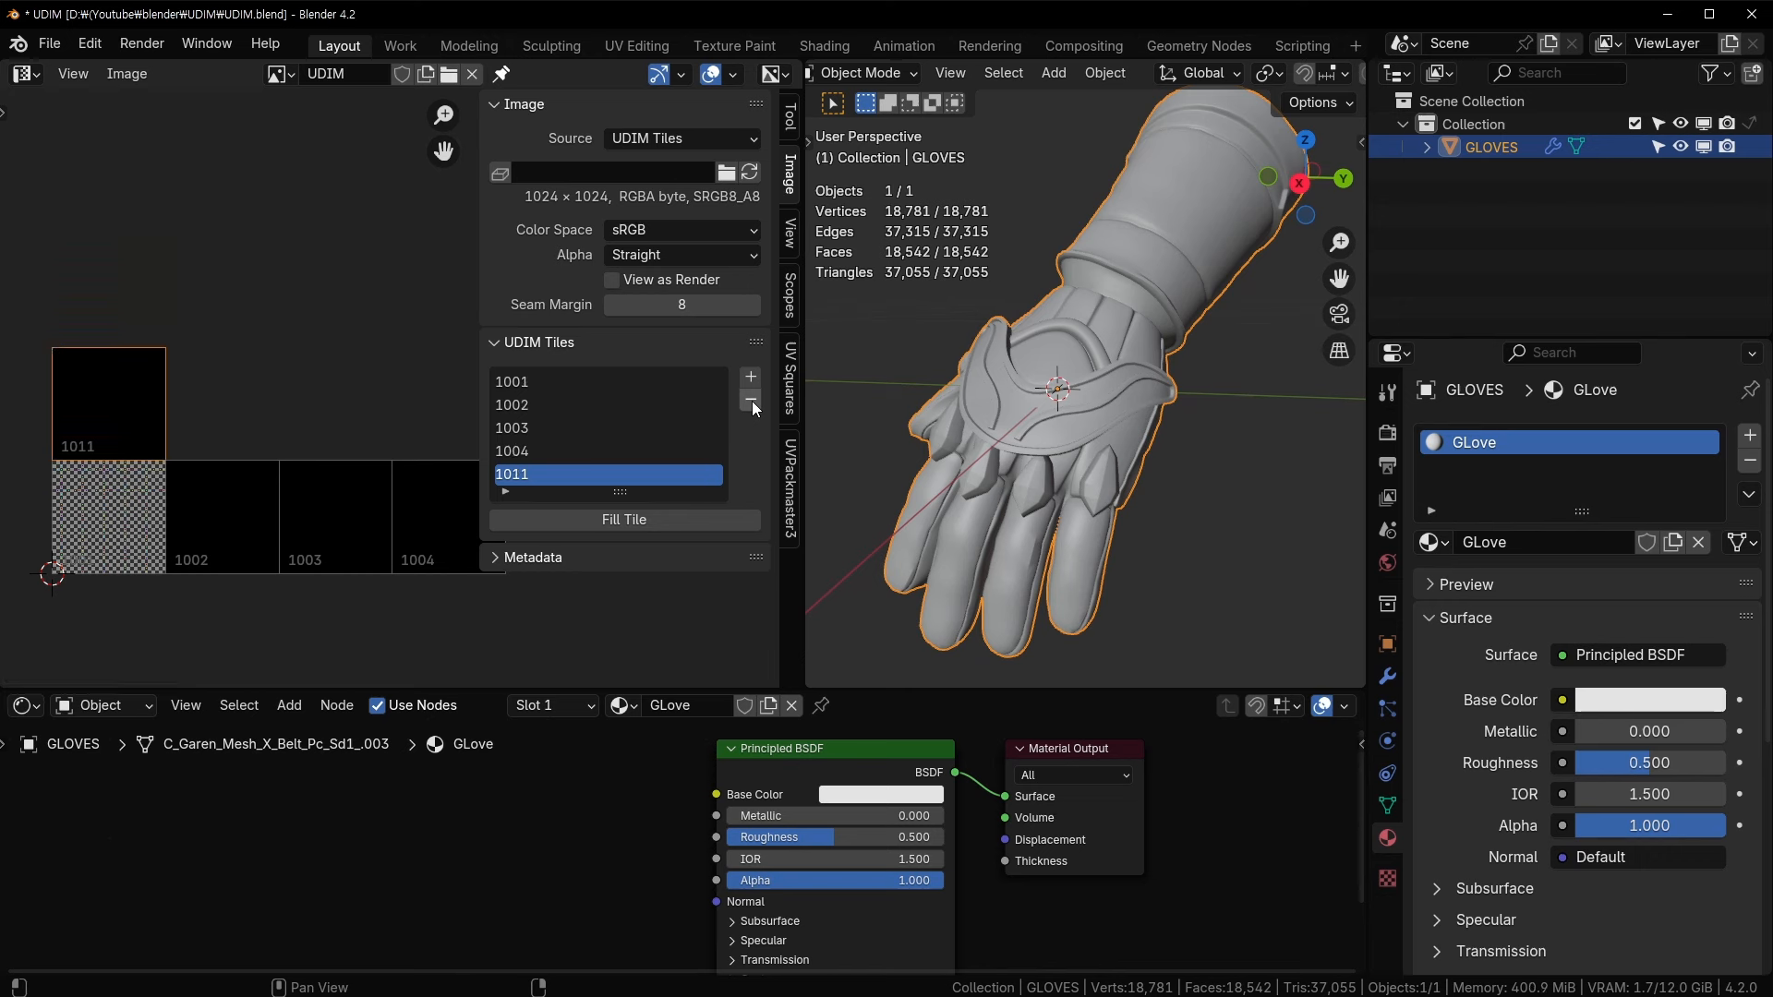
left_click(751, 400)
middle_click_drag(175, 518, 159, 425)
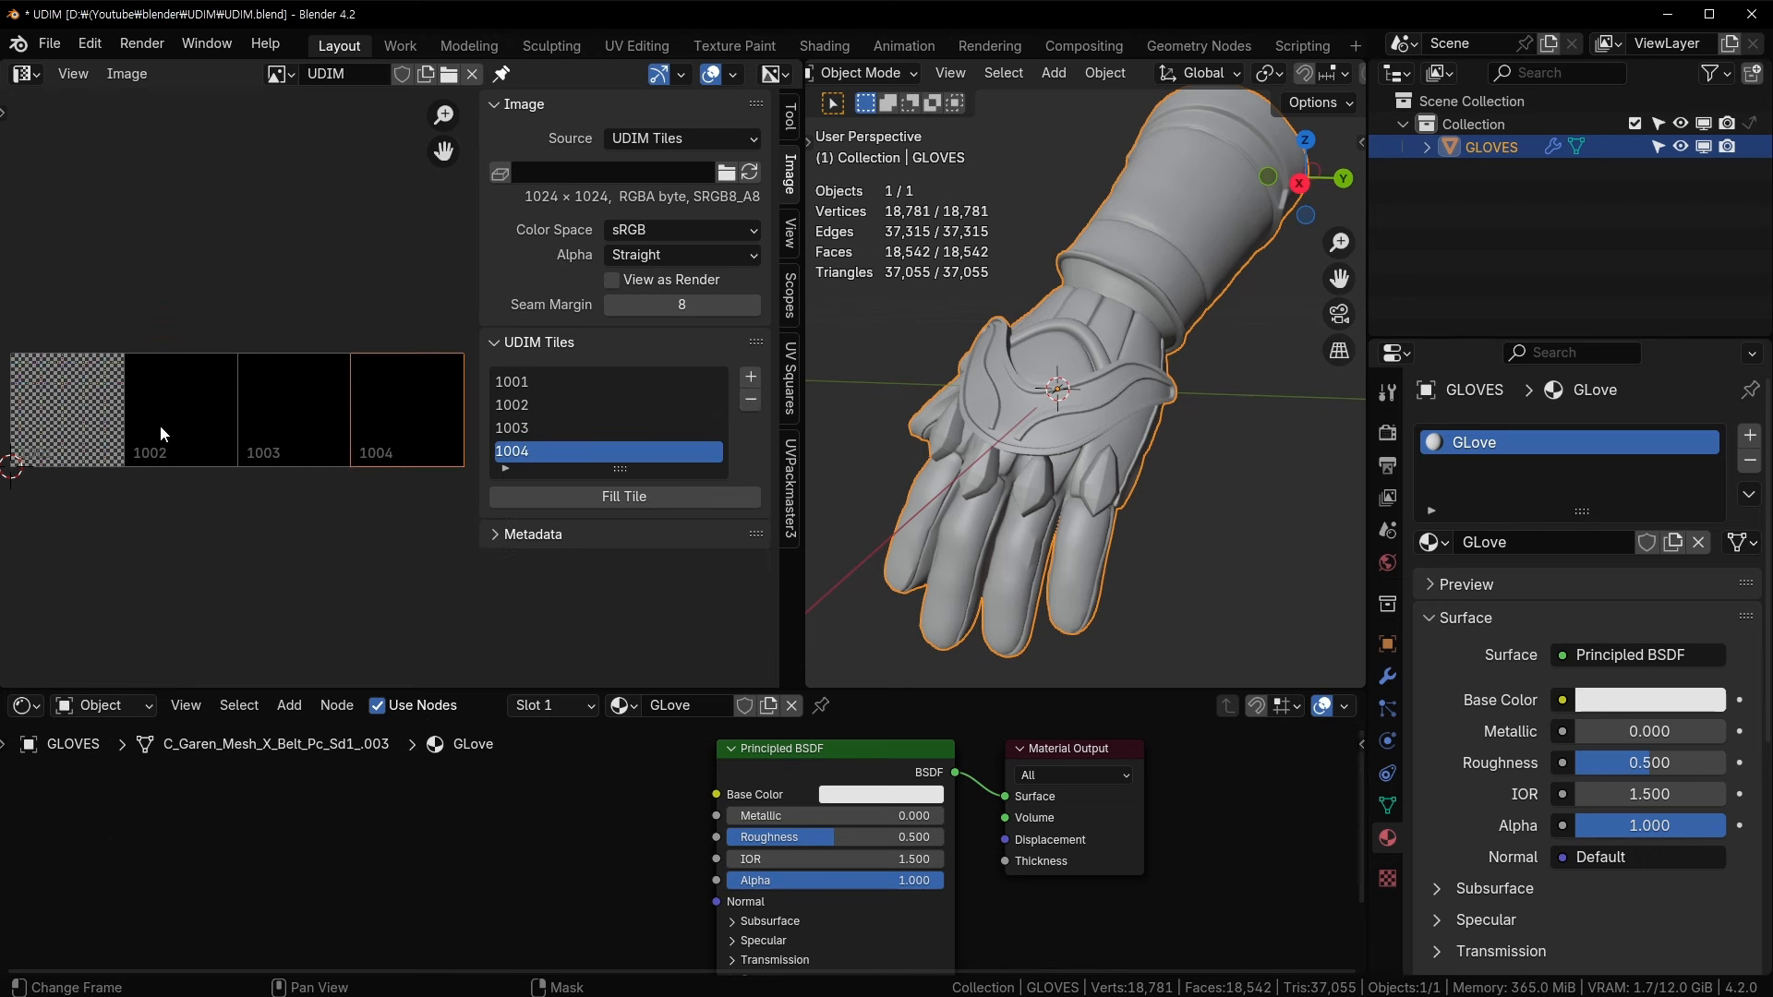
- Fill tile 1002 with a generated UV Grid image
scroll(190, 384, "up", 2)
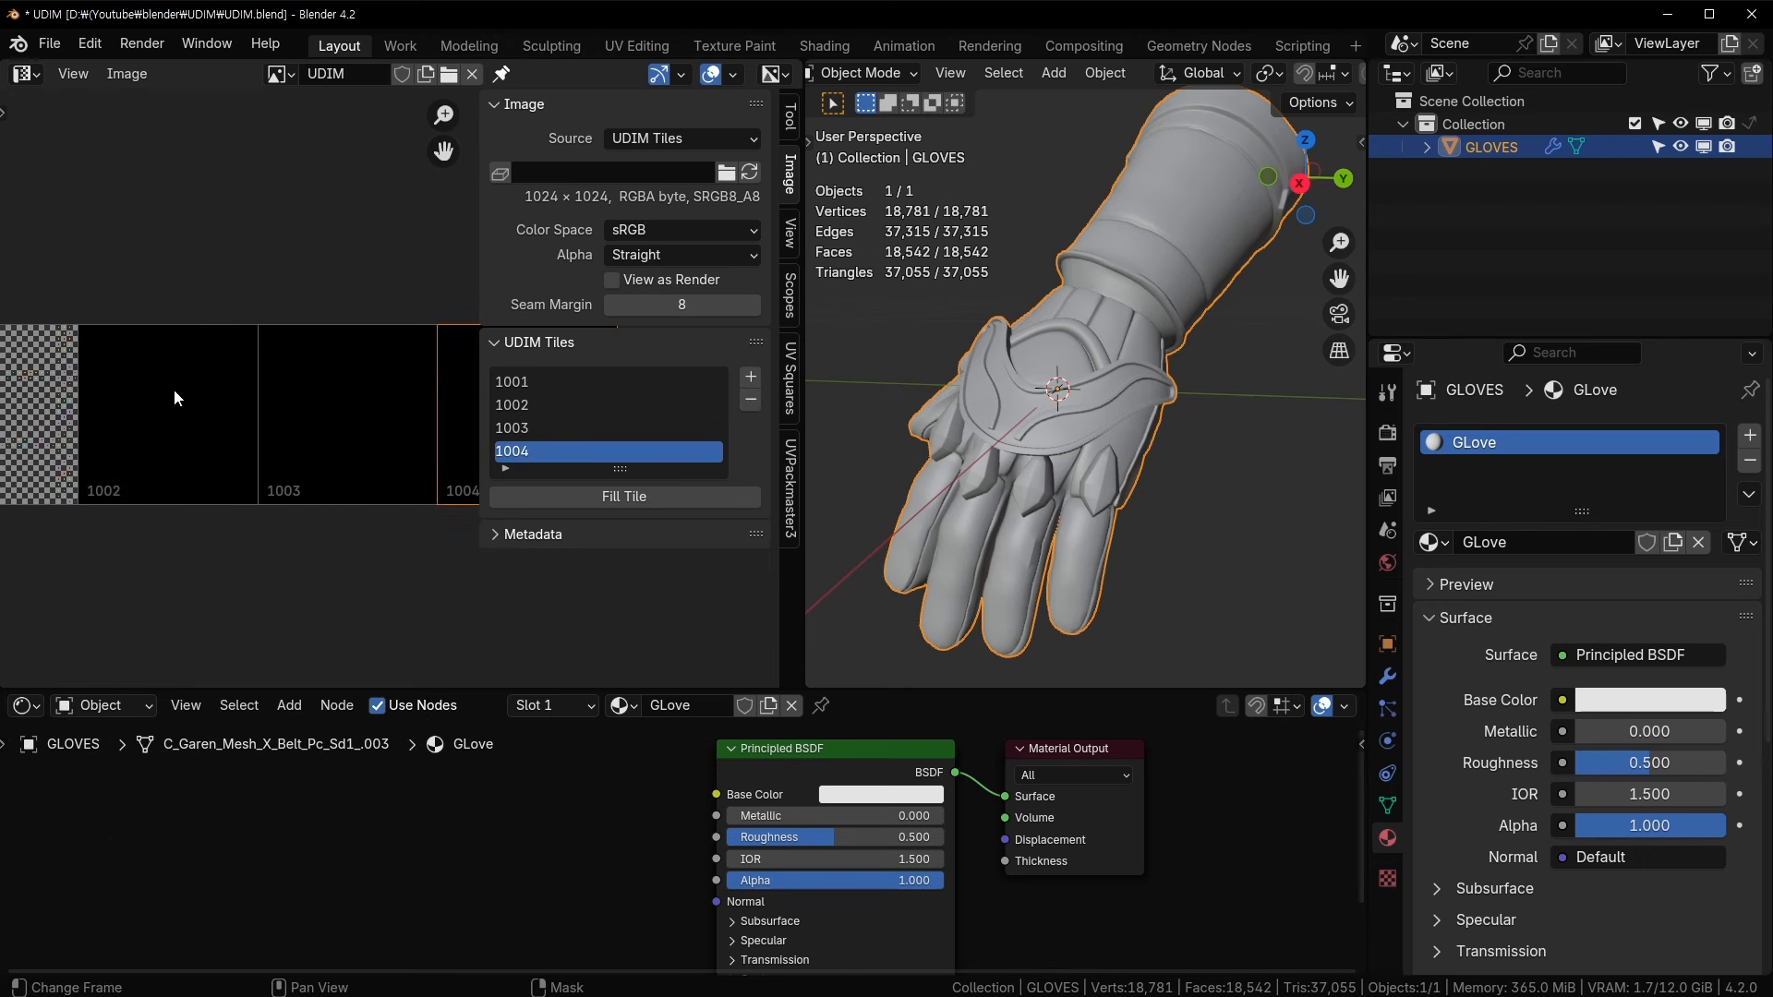
left_click(563, 382)
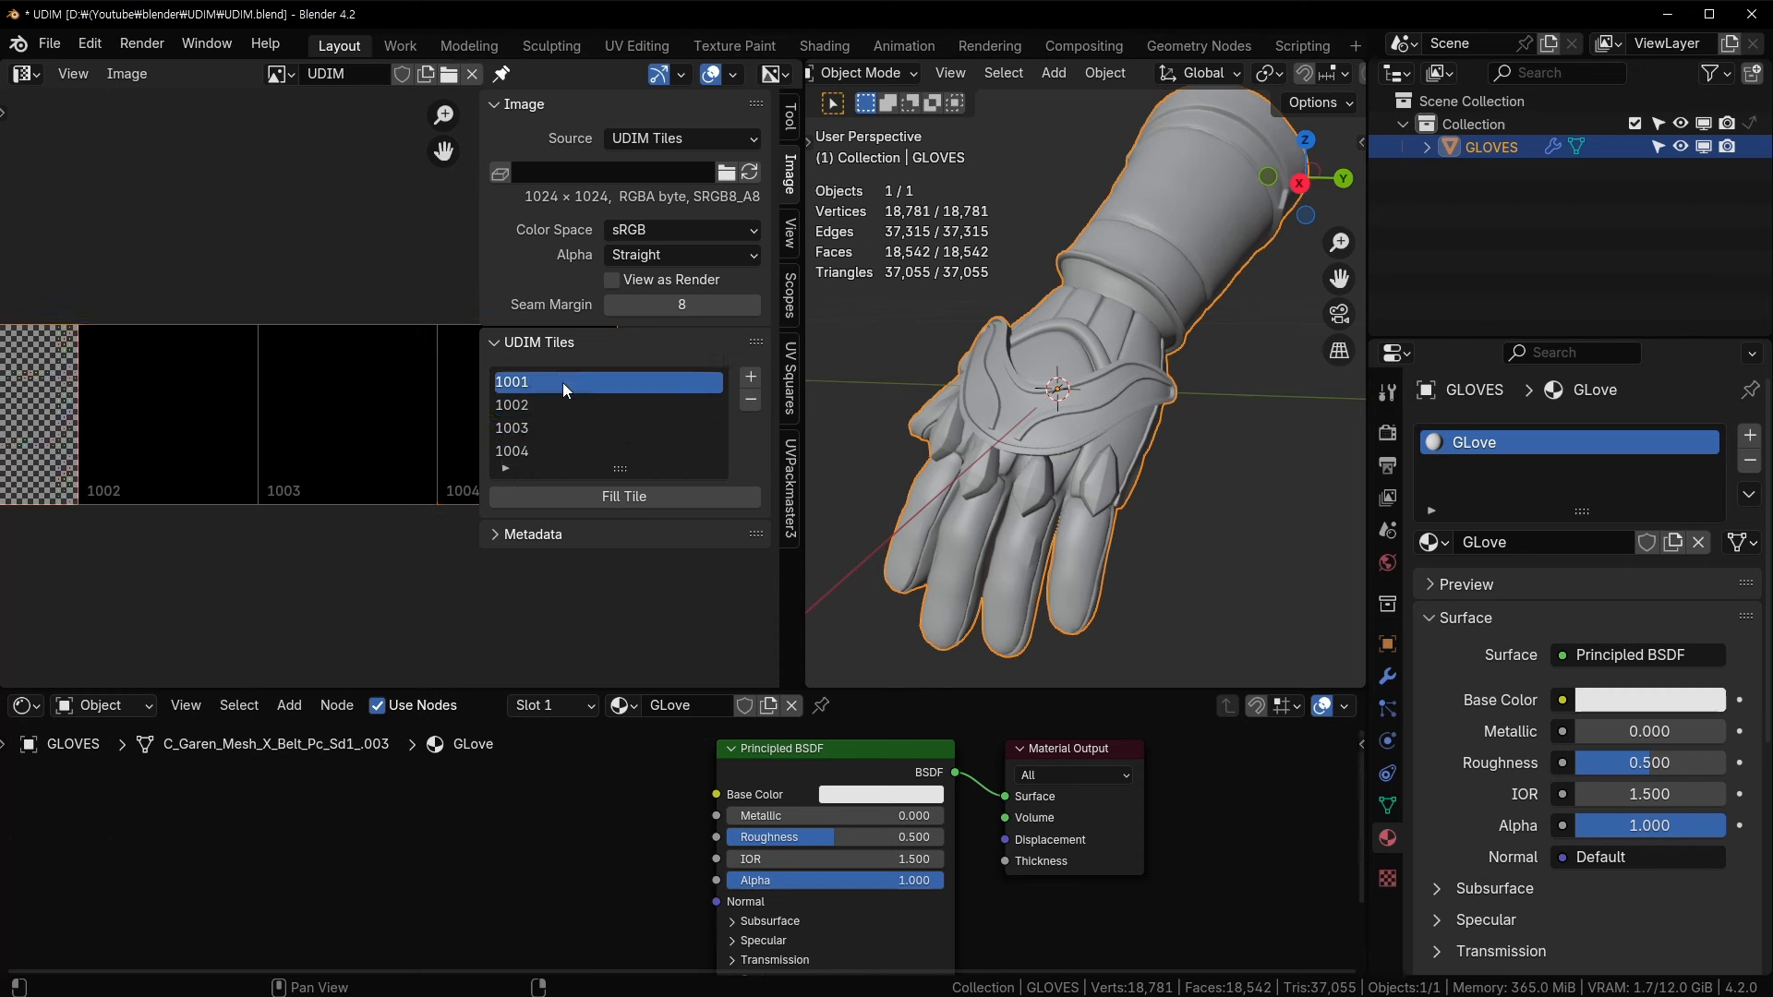
left_click(541, 403)
left_click(662, 496)
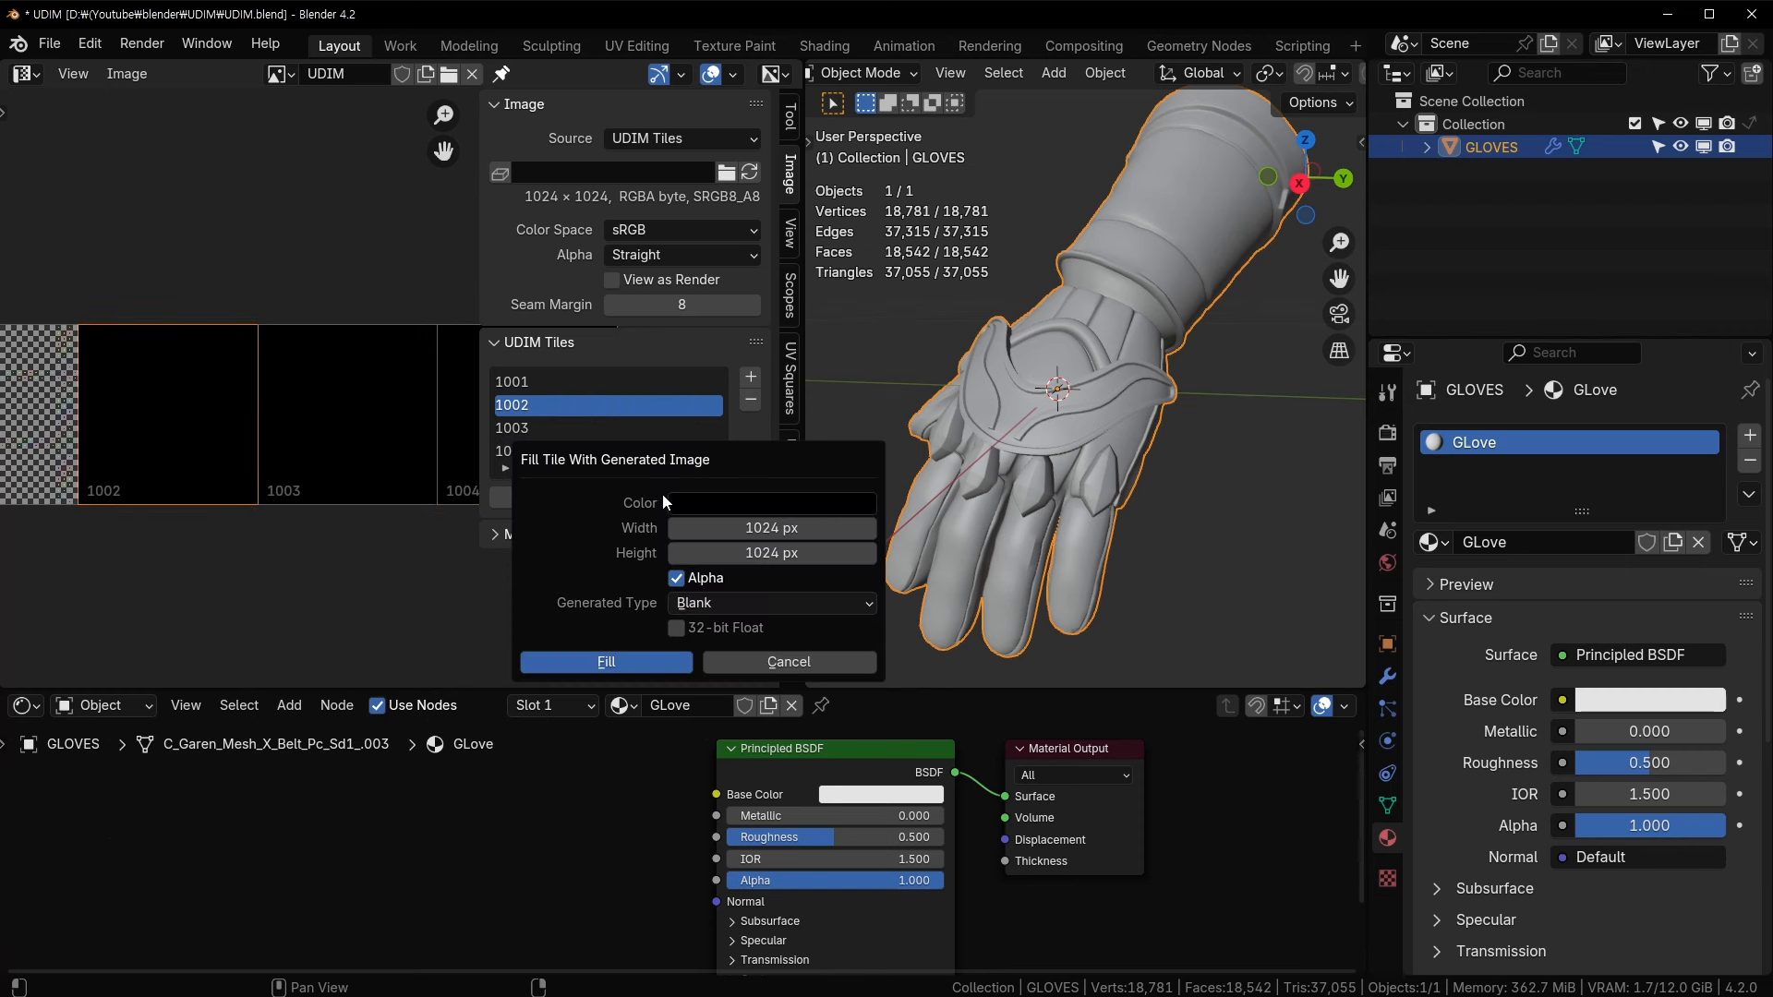
left_click(747, 600)
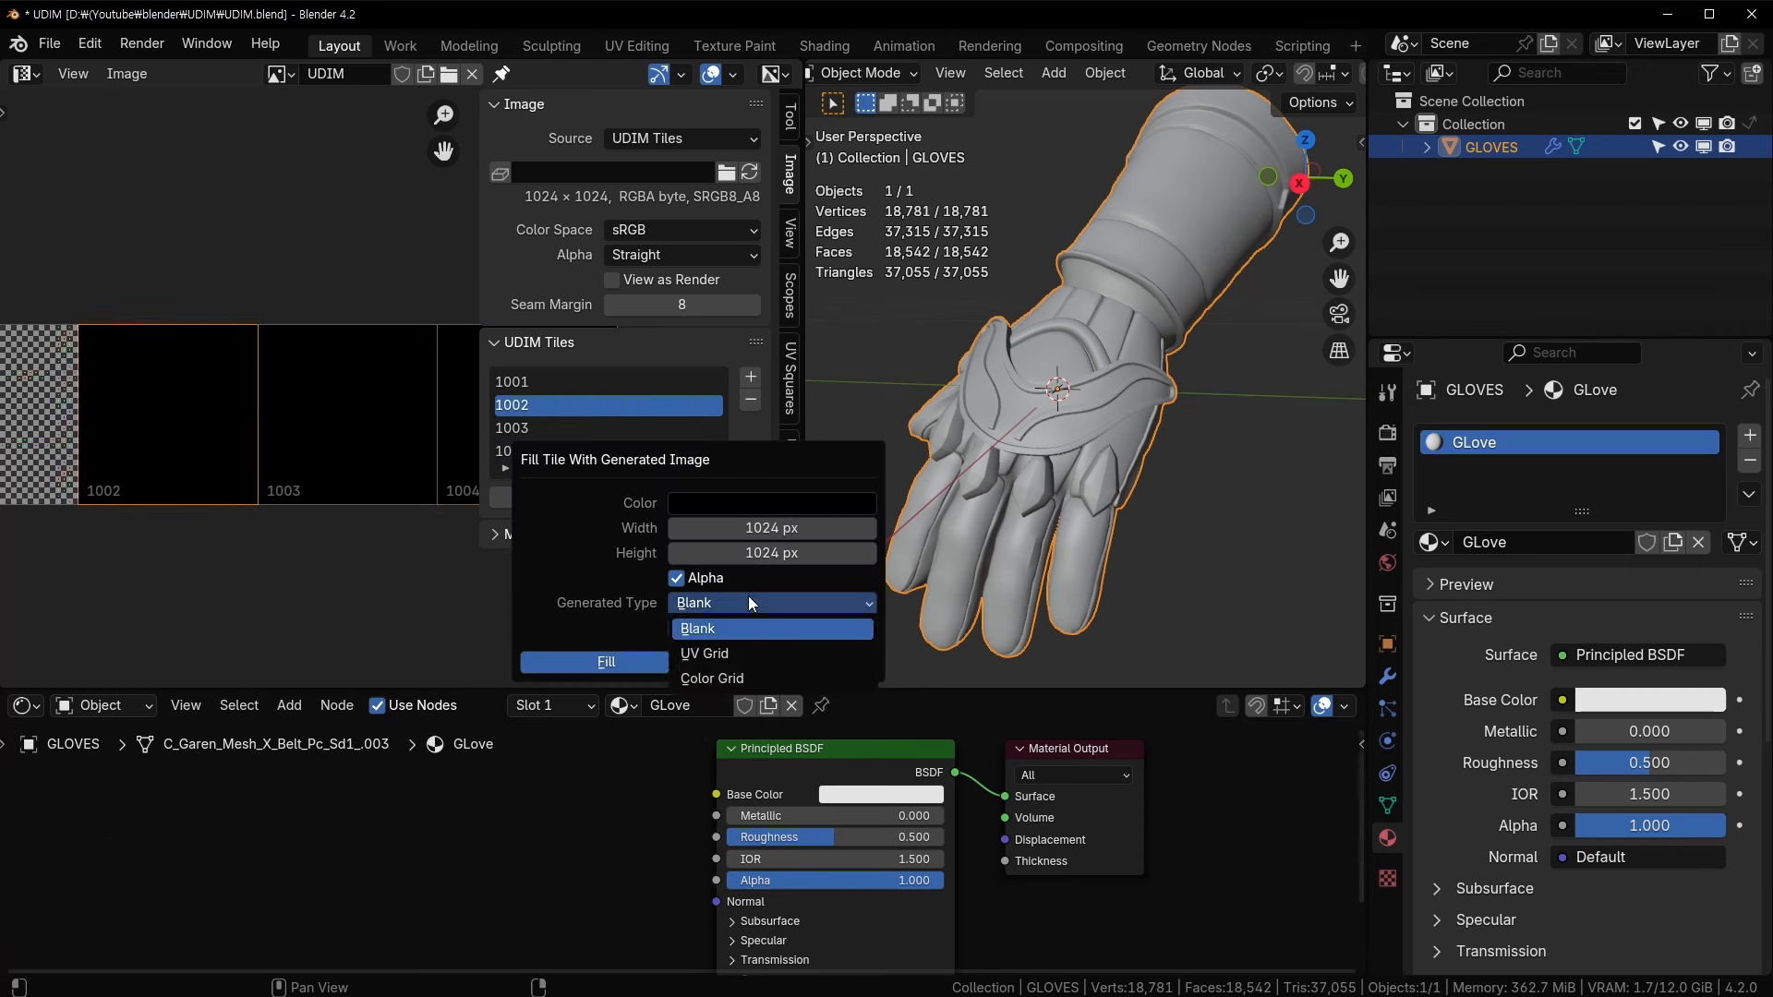
left_click(726, 653)
left_click(591, 665)
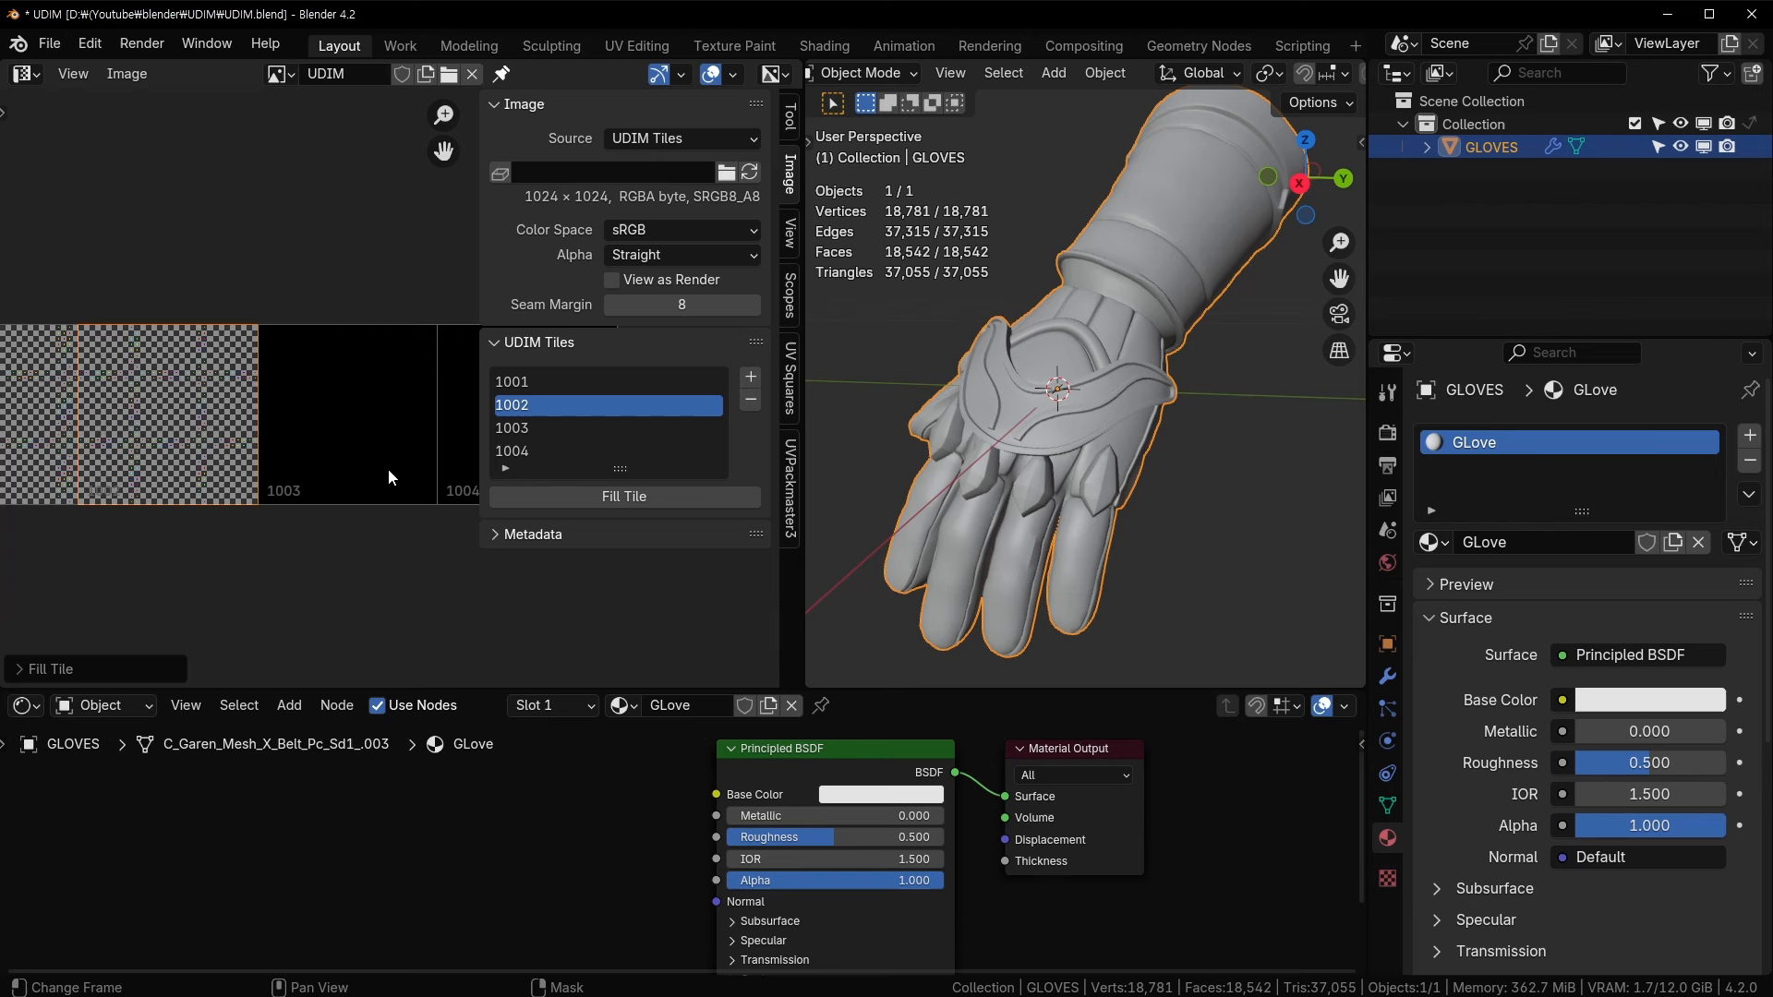
- Fill tile 1003 with a blank generated image in a dark orange color
left_click(580, 429)
left_click(574, 496)
left_click(739, 507)
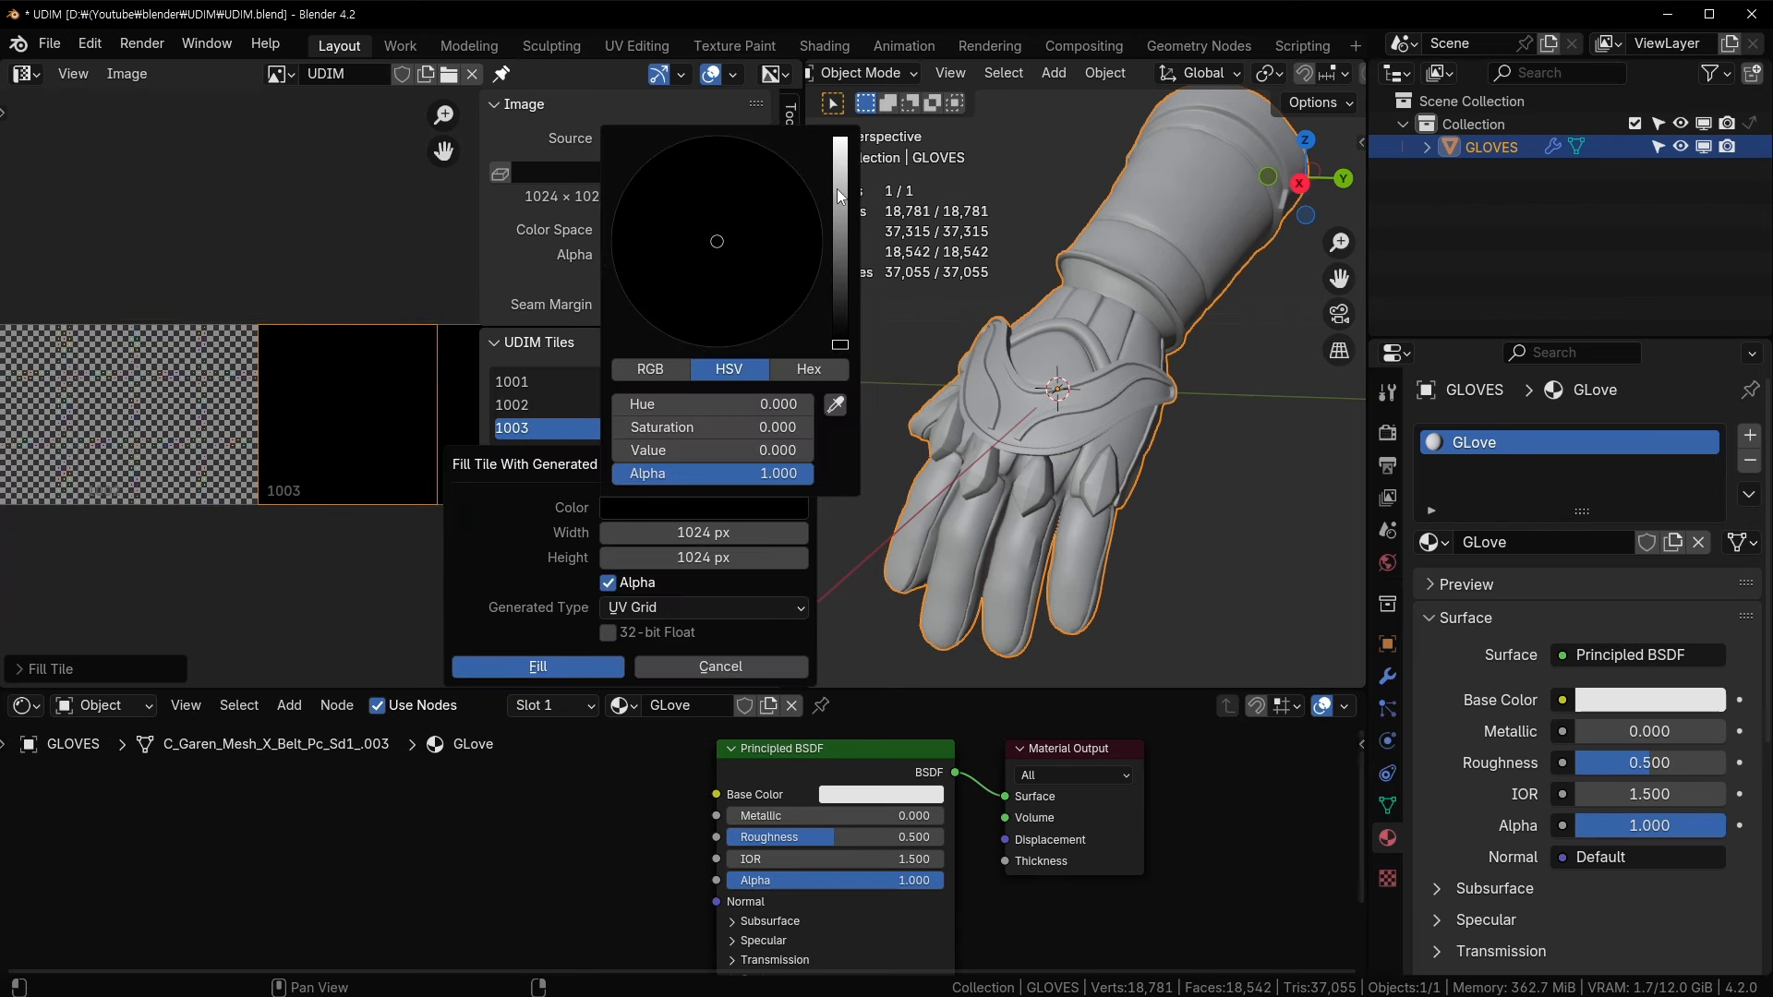
left_click_drag(837, 190, 838, 240)
left_click_drag(685, 297, 659, 319)
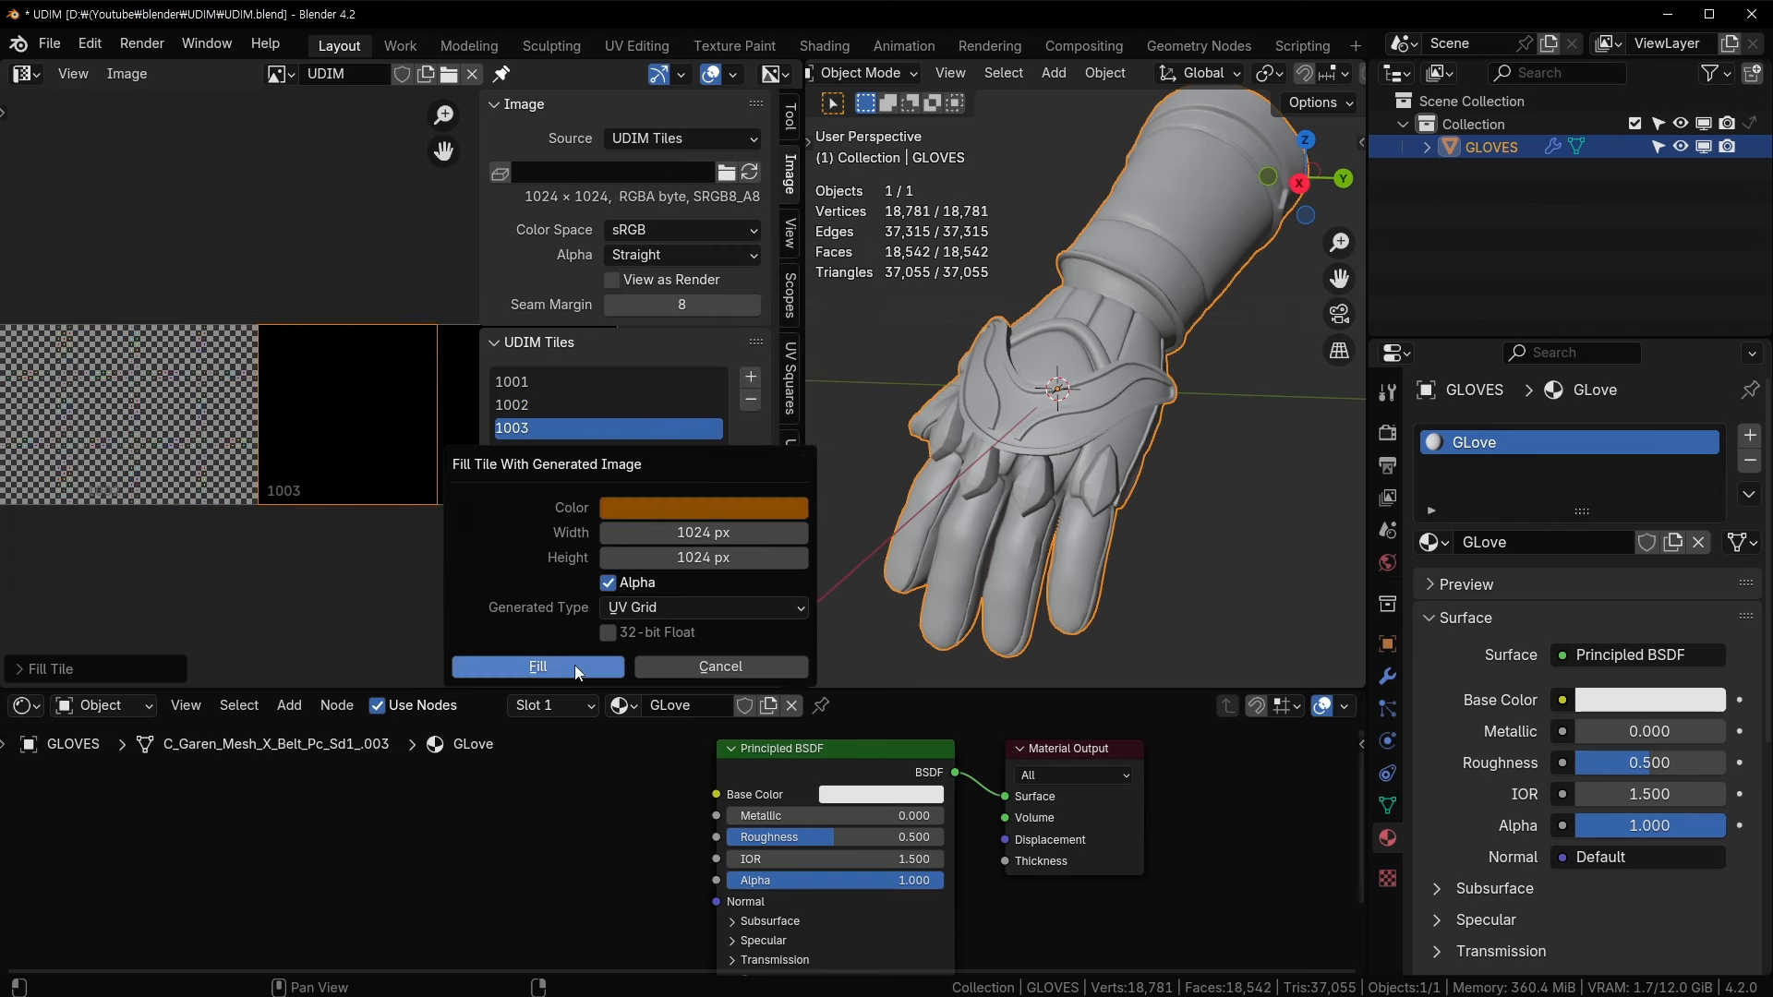
left_click(680, 606)
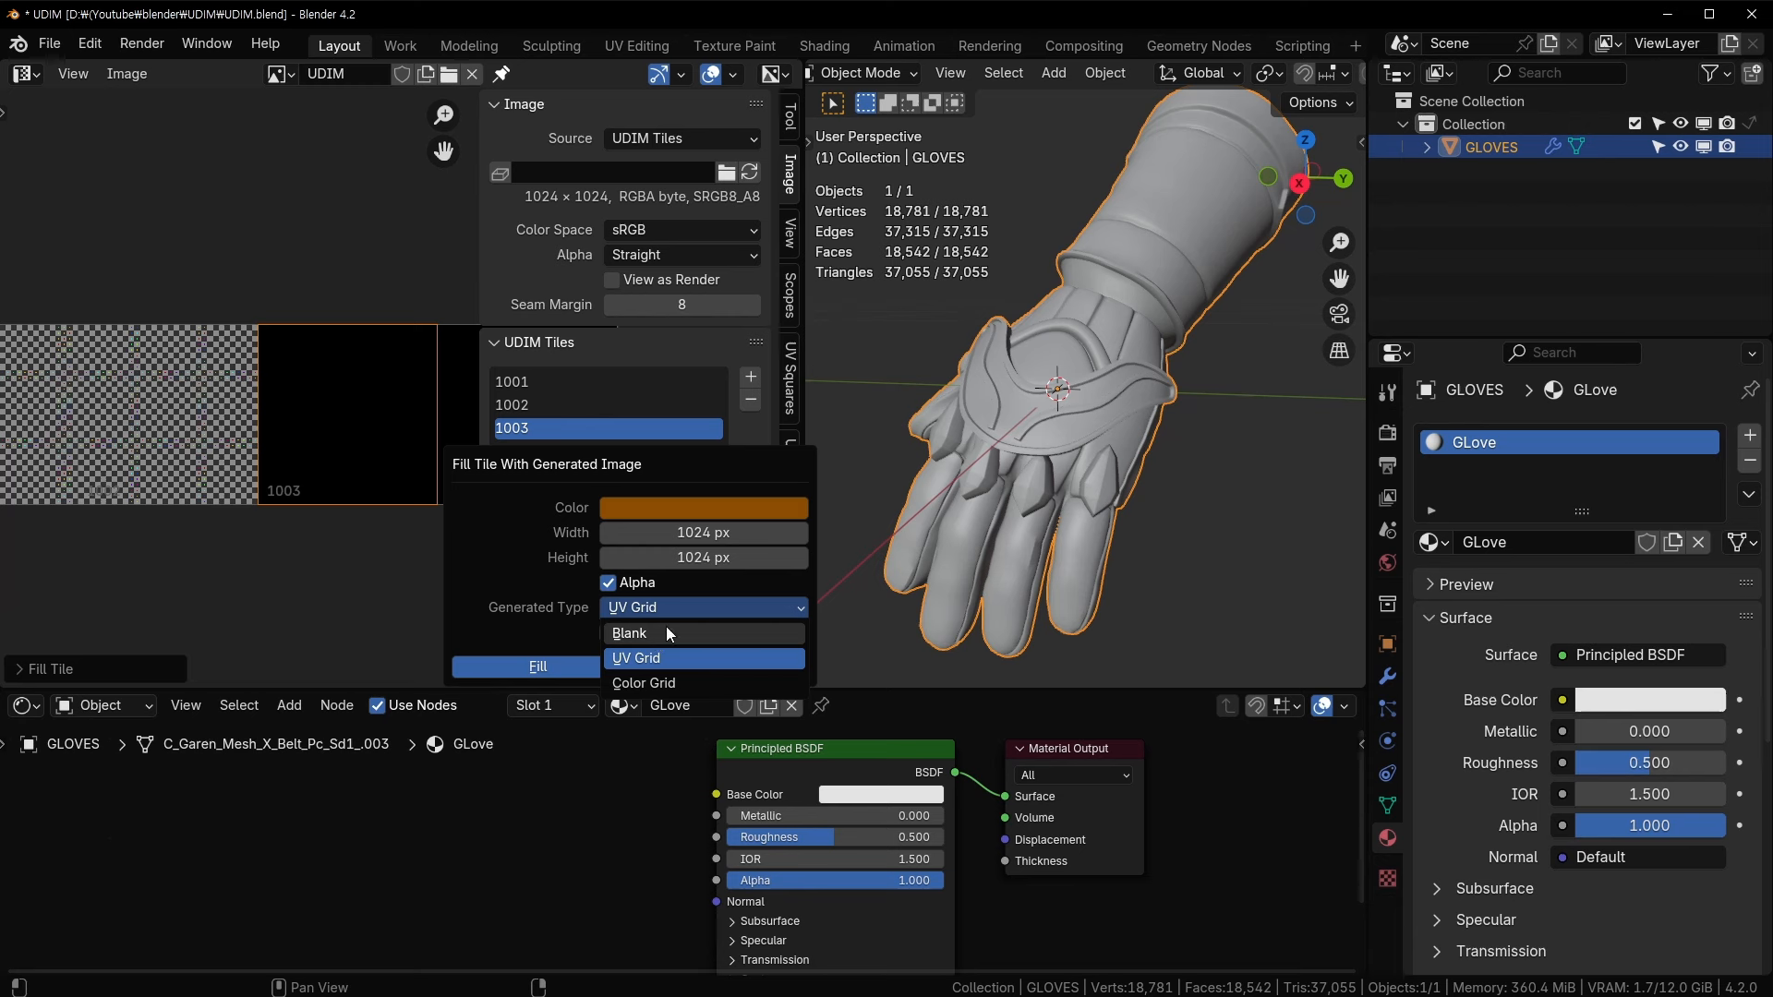
left_click(667, 632)
left_click(525, 666)
middle_click_drag(380, 484, 271, 519)
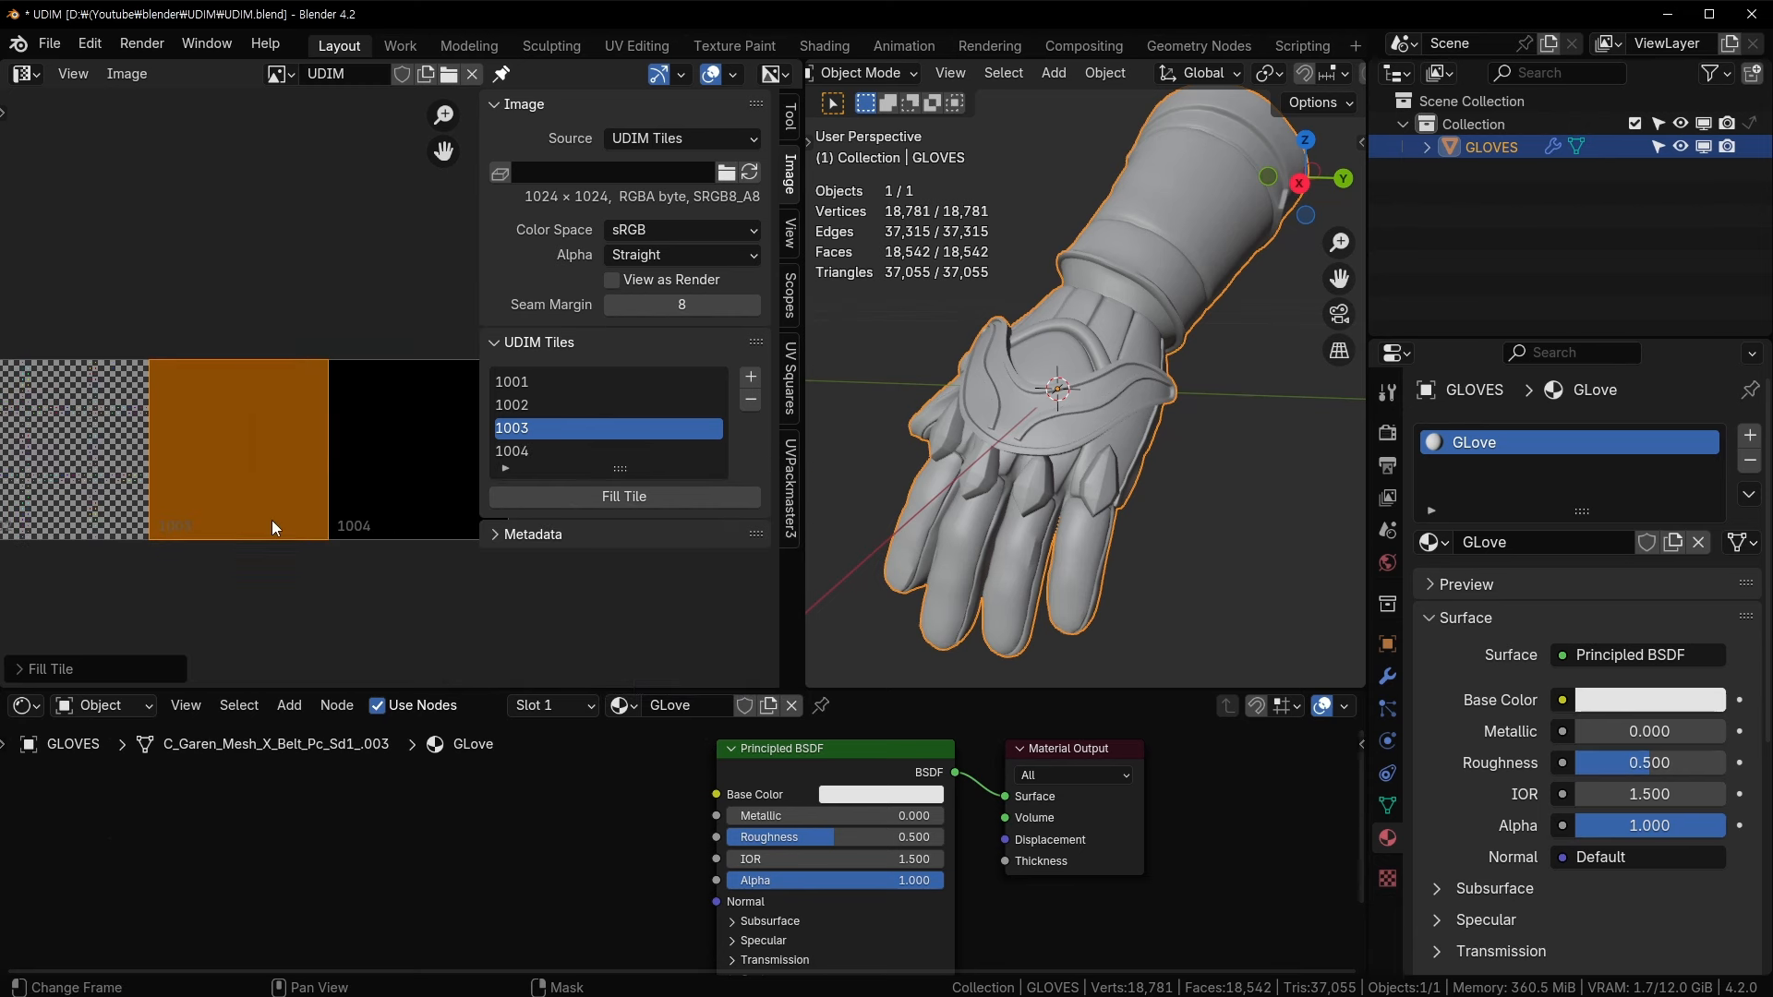
- Fill tile 1004 with a generated Color Grid image
left_click(562, 452)
left_click(580, 499)
left_click(682, 606)
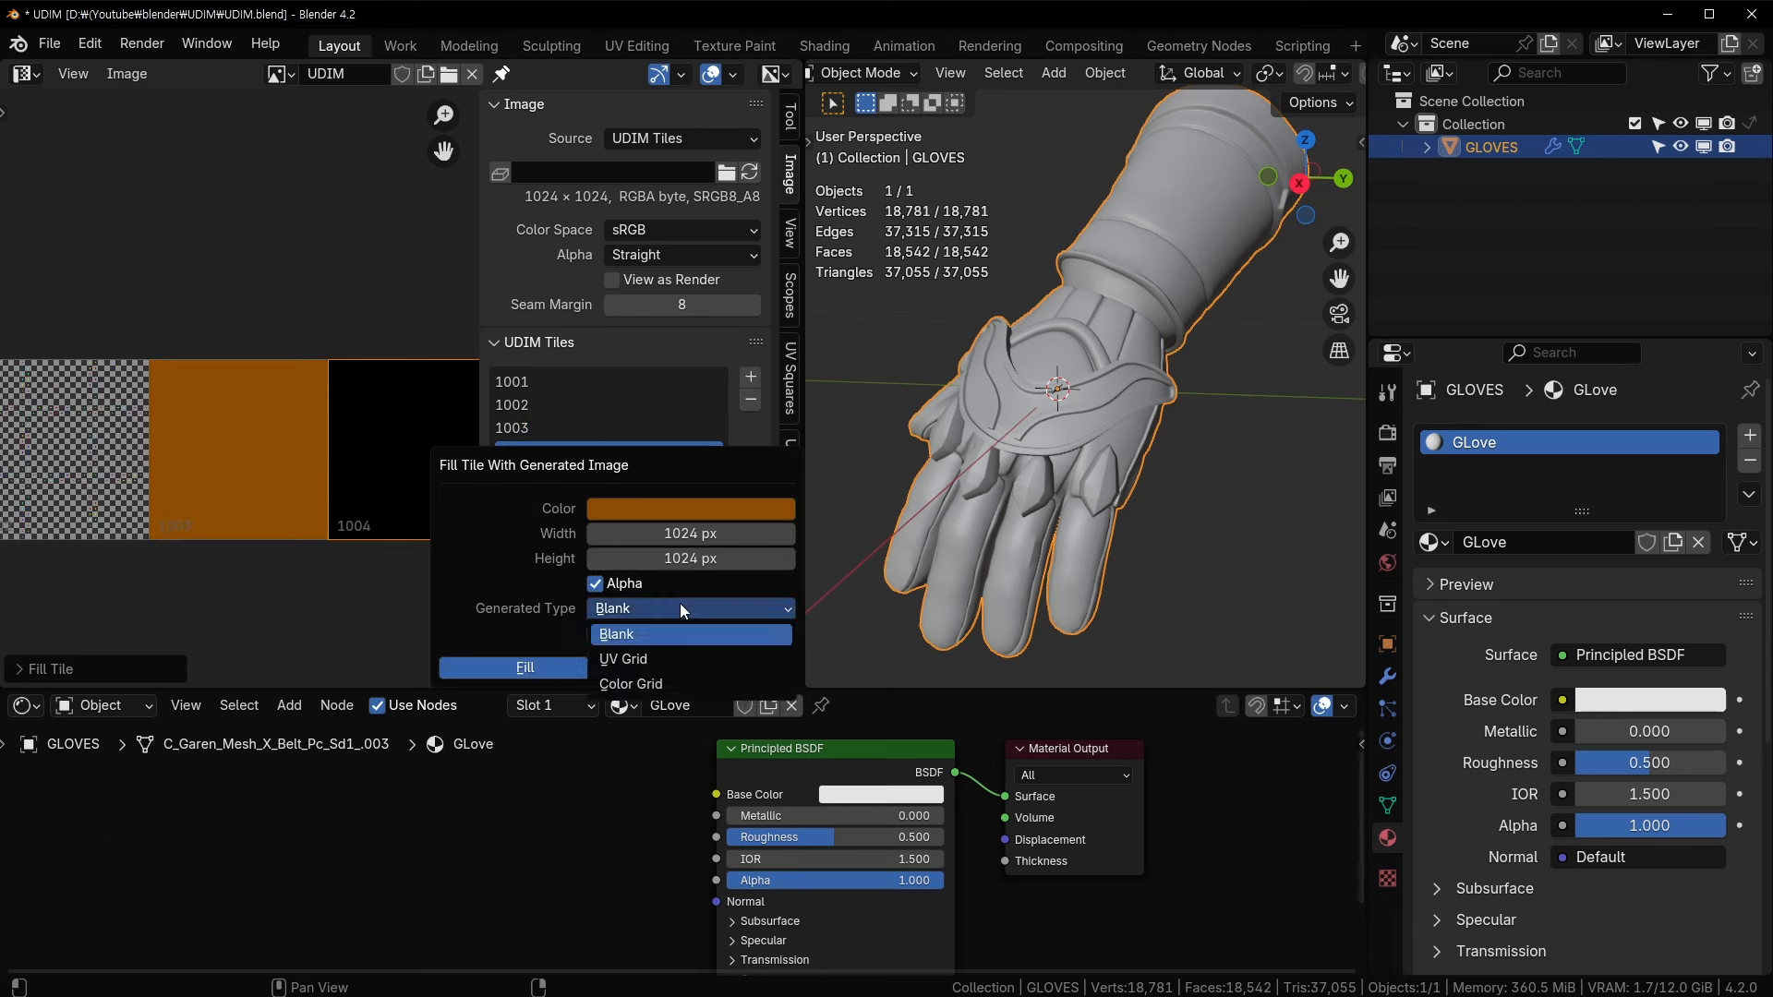
left_click(630, 683)
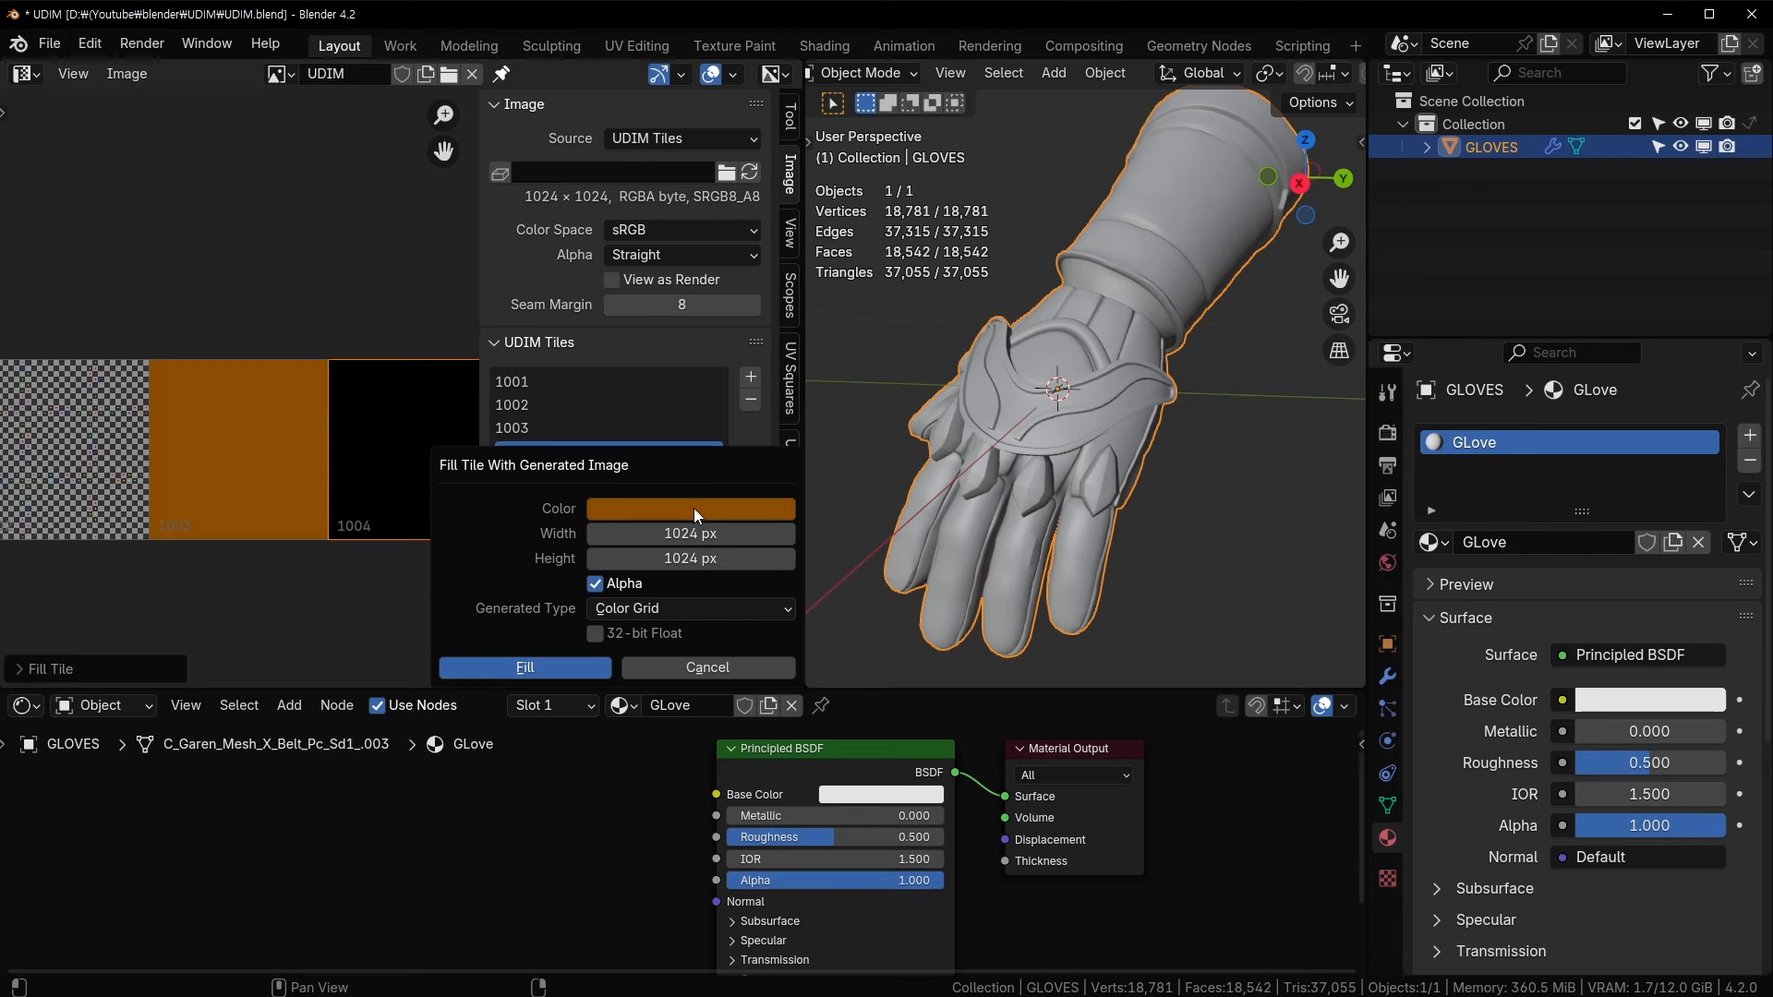
left_click(525, 666)
scroll(384, 467, "down", 2)
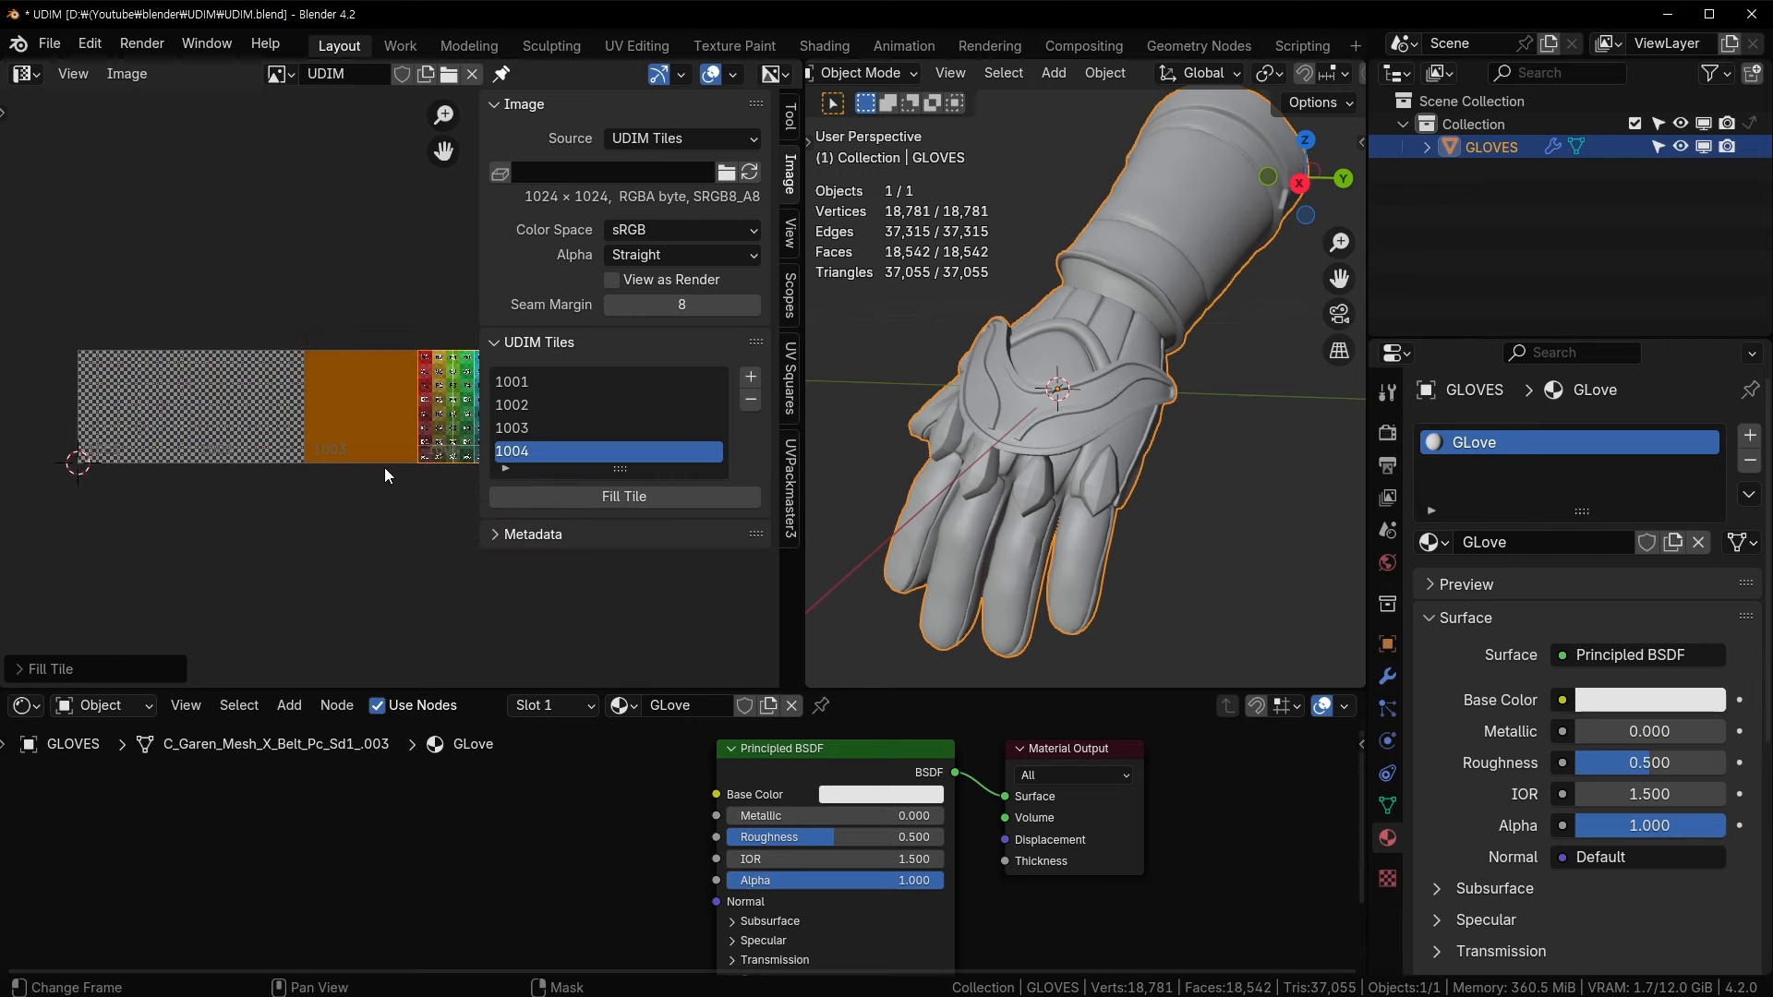
- Inspect the UV Grid tiles up close and make tile 1001 the active tile, keeping the image settings hidden
key("n")
scroll(384, 467, "up", 3)
middle_click_drag(131, 458, 465, 456)
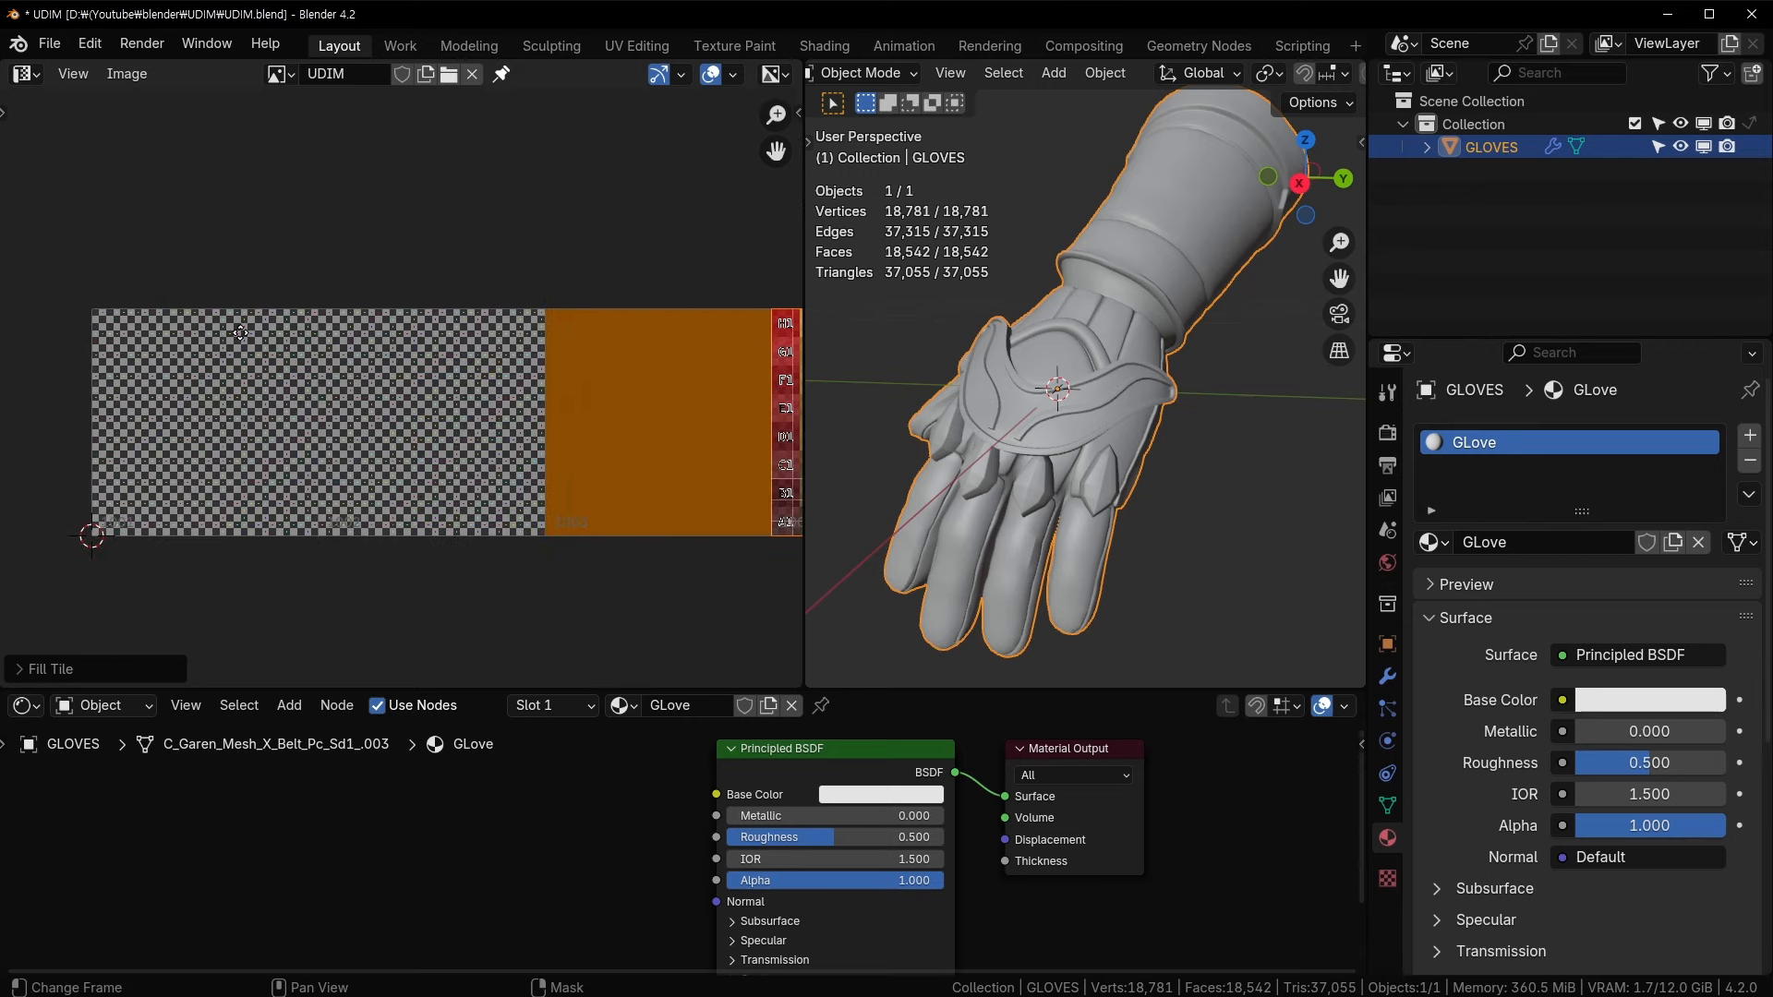
middle_click_drag(200, 346, 497, 327)
scroll(447, 346, "up", 3)
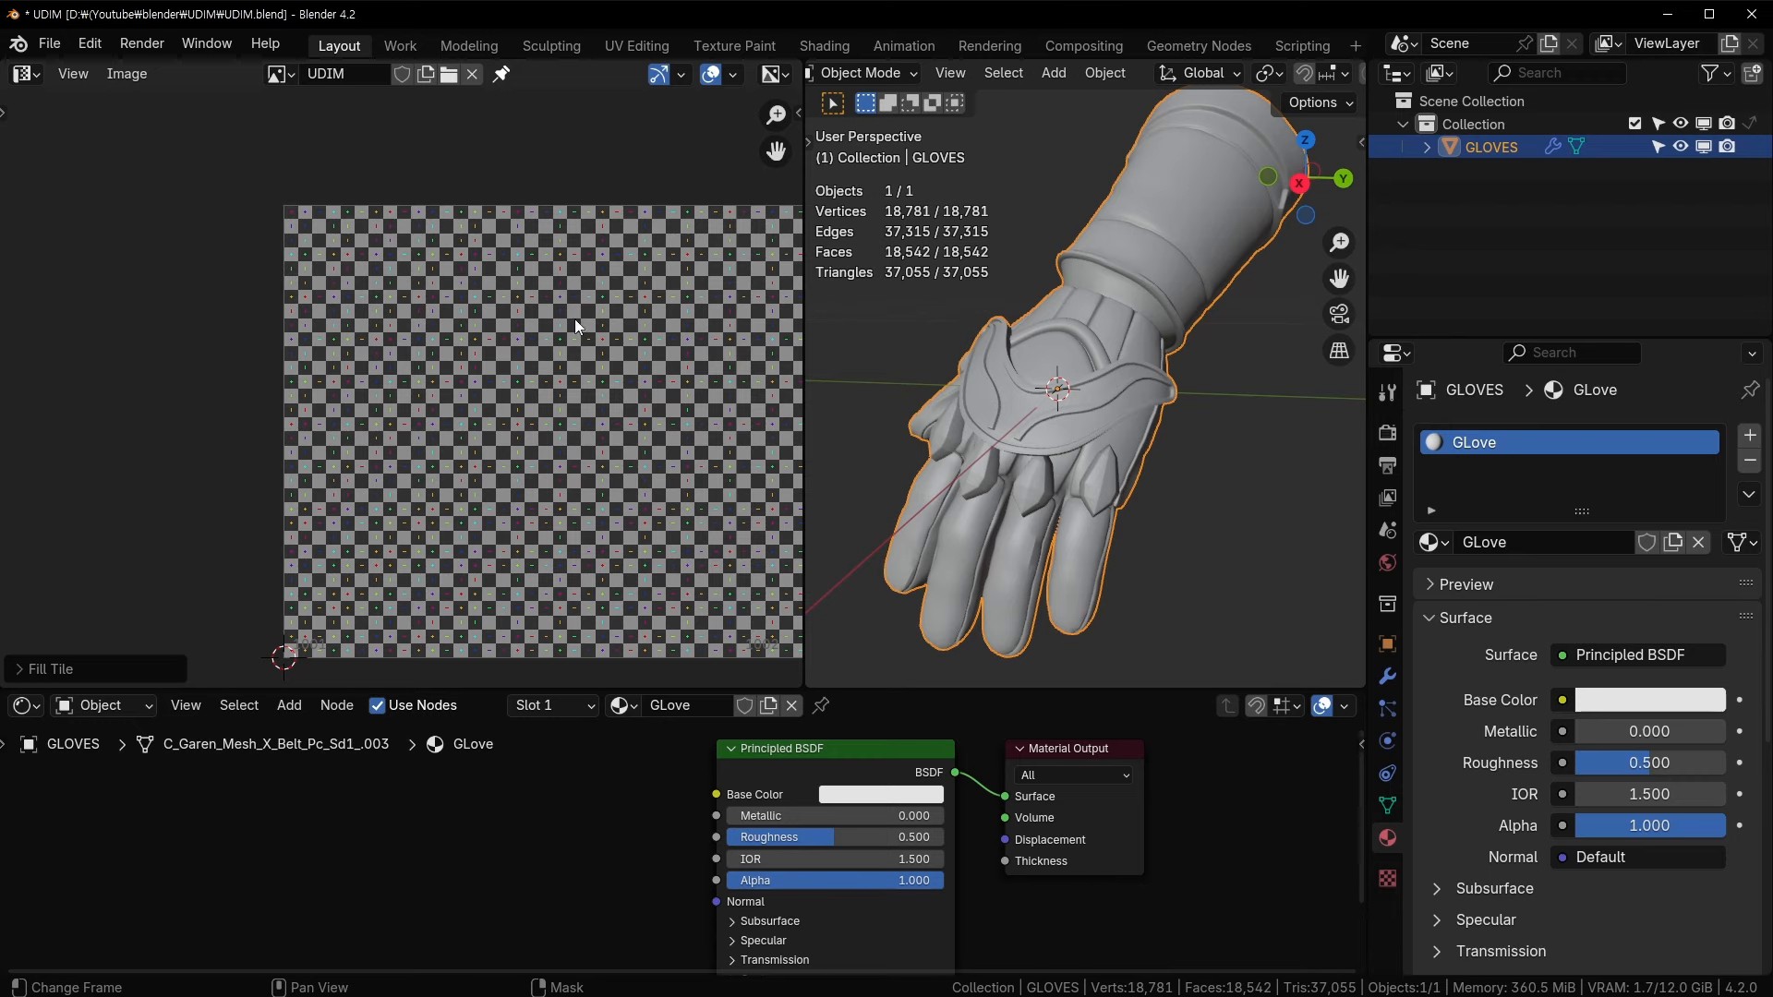
key("n")
left_click(656, 383)
key("n")
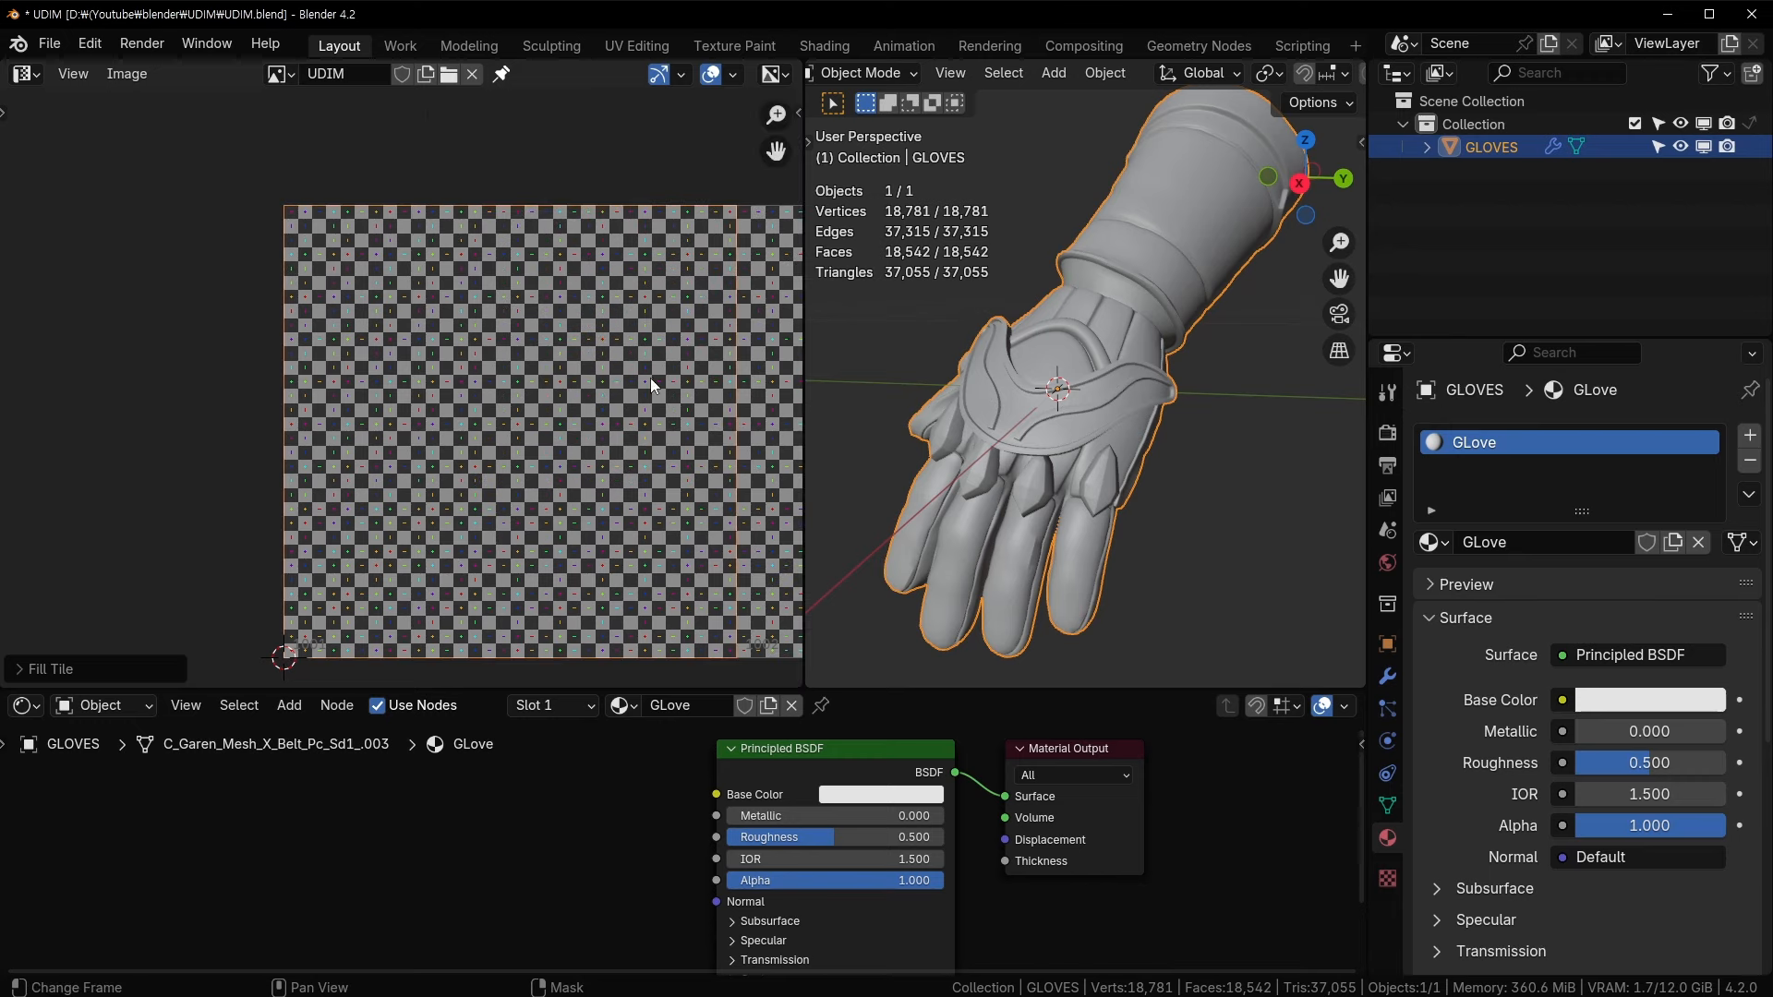
- Examine the row of filled tiles from 1001 to 1004 and the borders between them
middle_click_drag(648, 510, 441, 518)
scroll(442, 518, "down", 2)
middle_click_drag(545, 434, 336, 451)
middle_click_drag(321, 357, 240, 294)
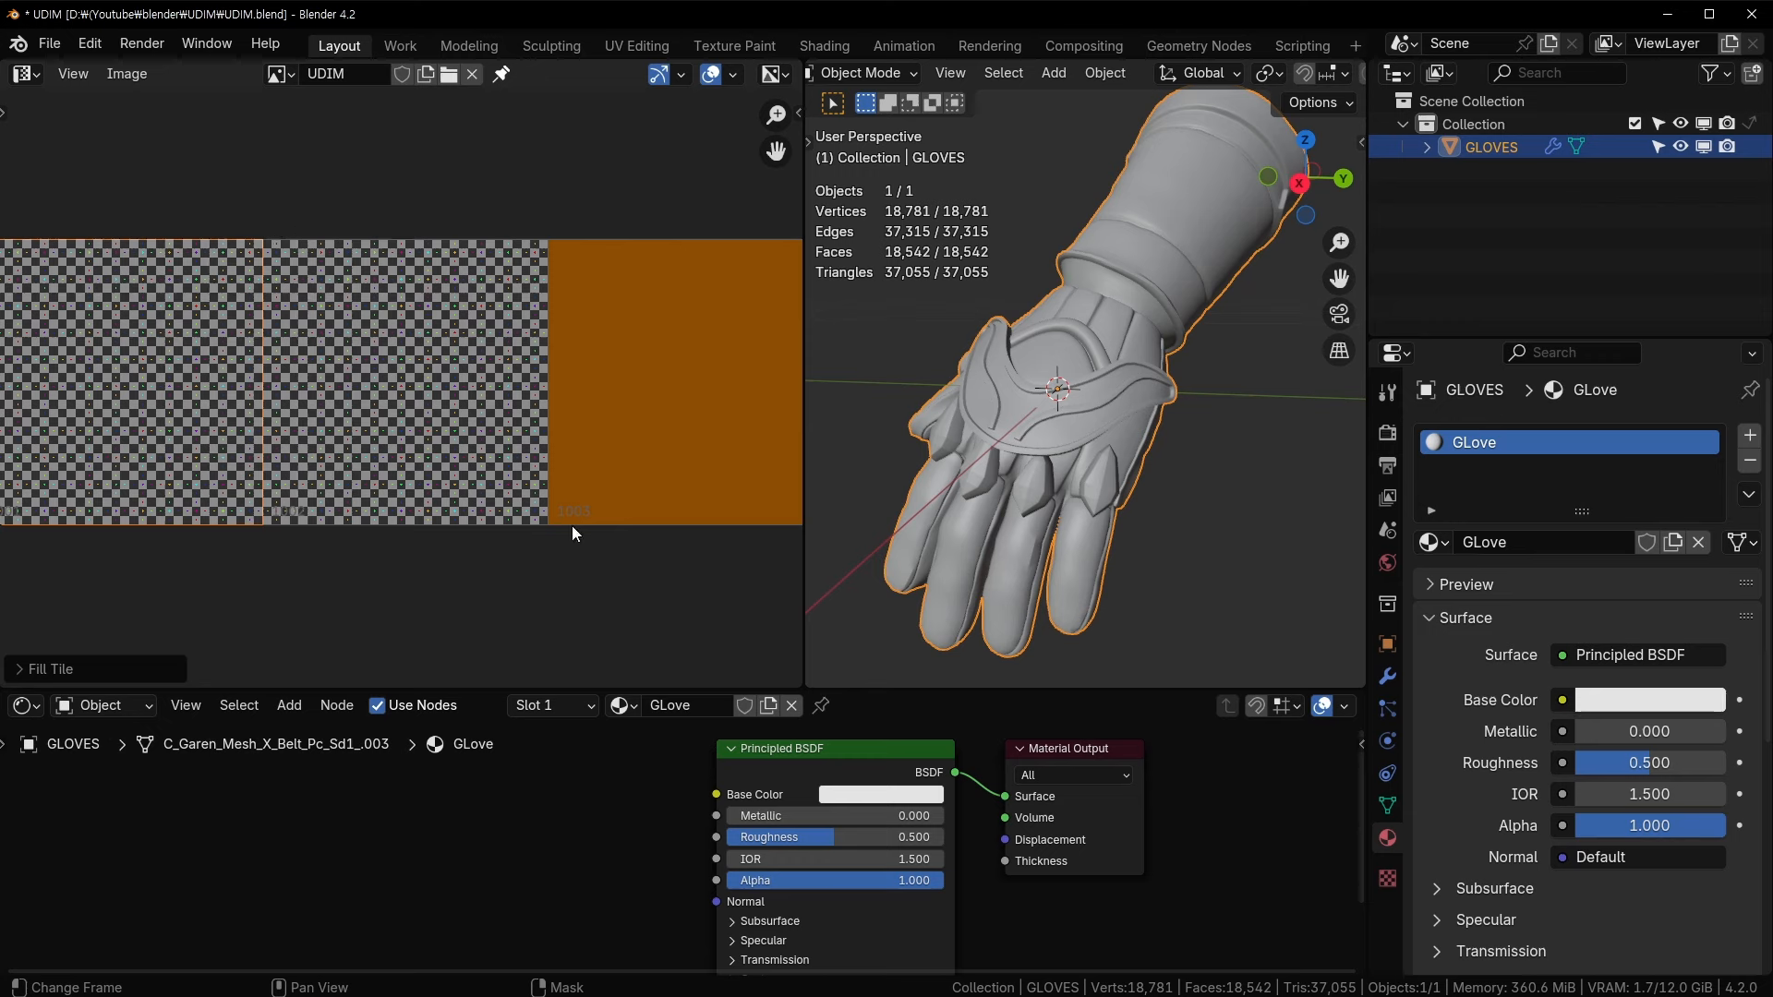
middle_click_drag(465, 509, 386, 518)
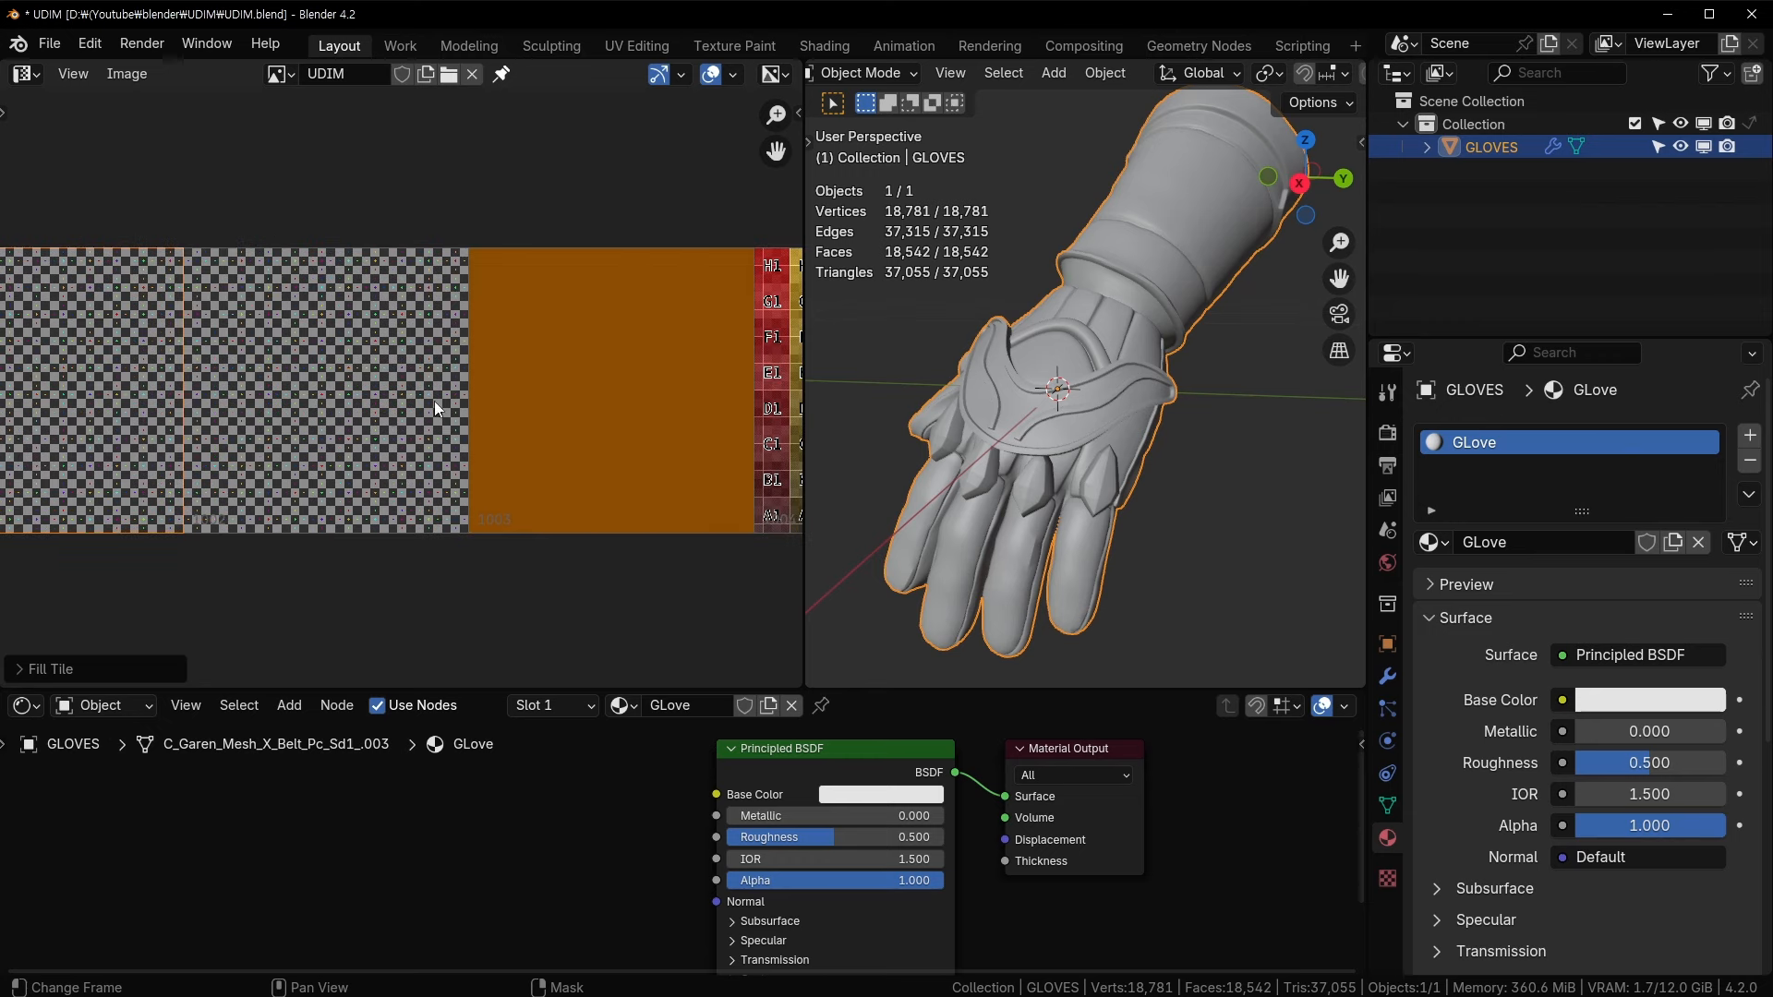
middle_click_drag(437, 409, 378, 459)
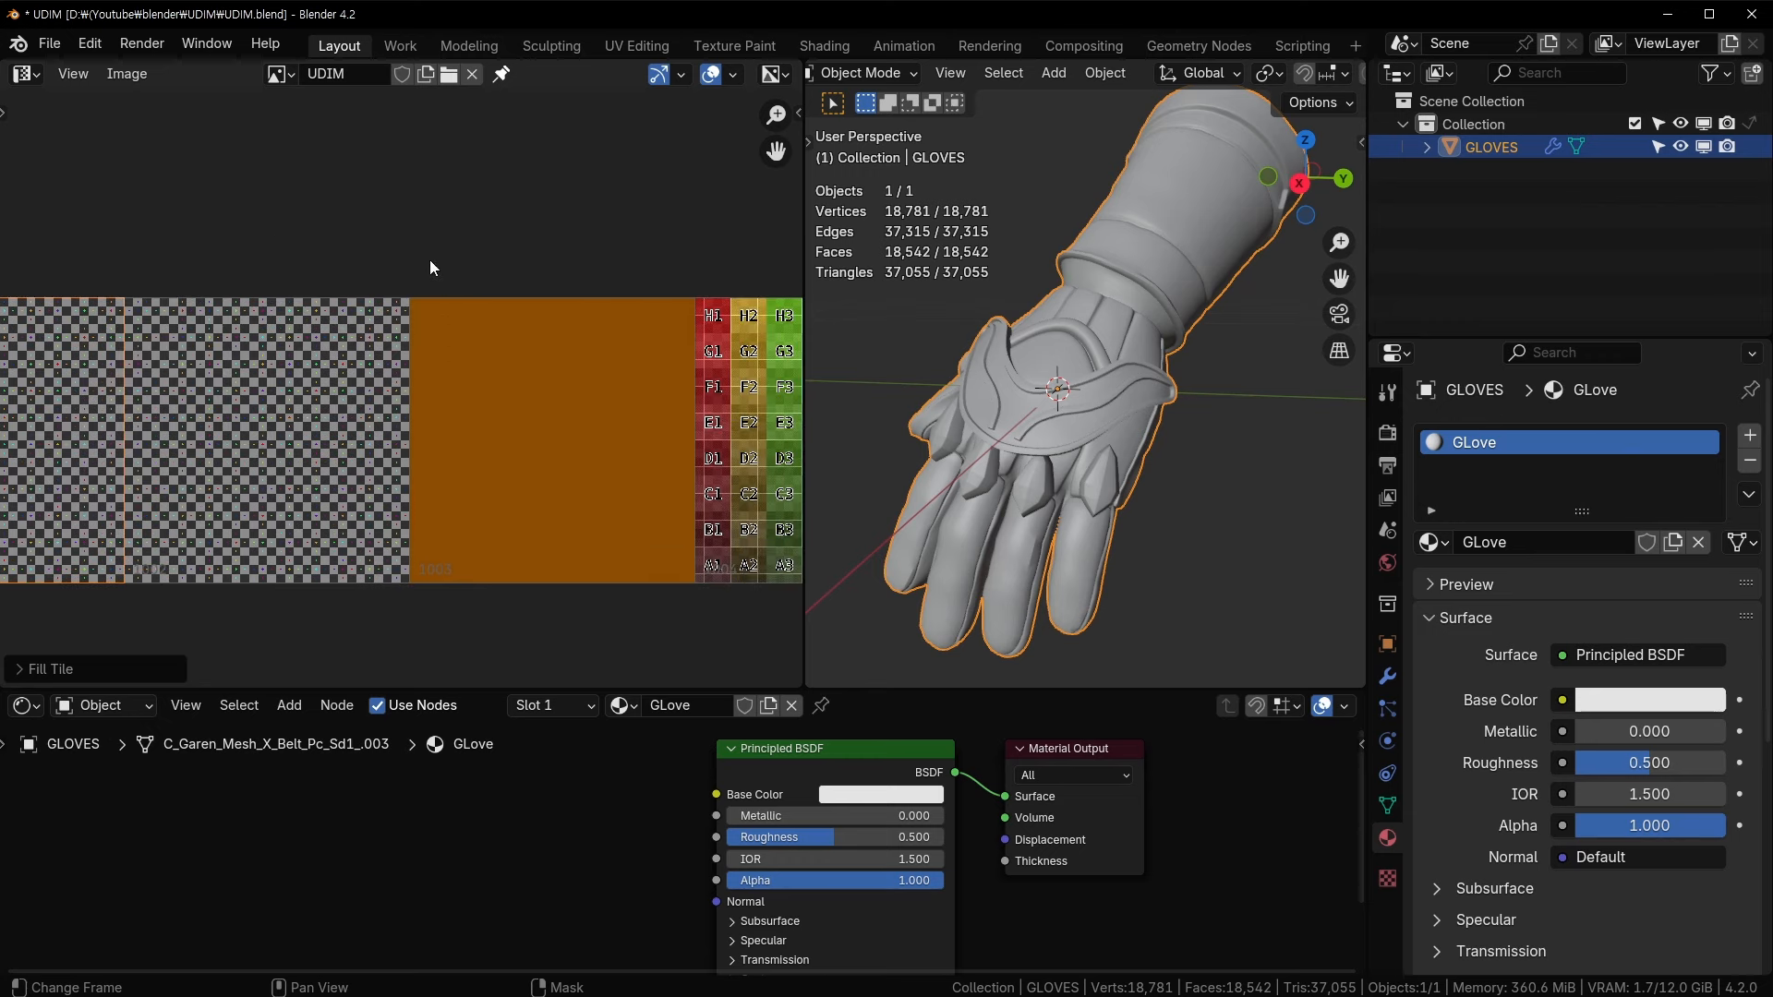
middle_click_drag(718, 395, 711, 345)
scroll(573, 363, "down", 2)
scroll(438, 370, "up", 6)
scroll(554, 372, "down", 4)
middle_click_drag(450, 390, 583, 369)
scroll(582, 369, "down", 1)
middle_click_drag(437, 344, 581, 420)
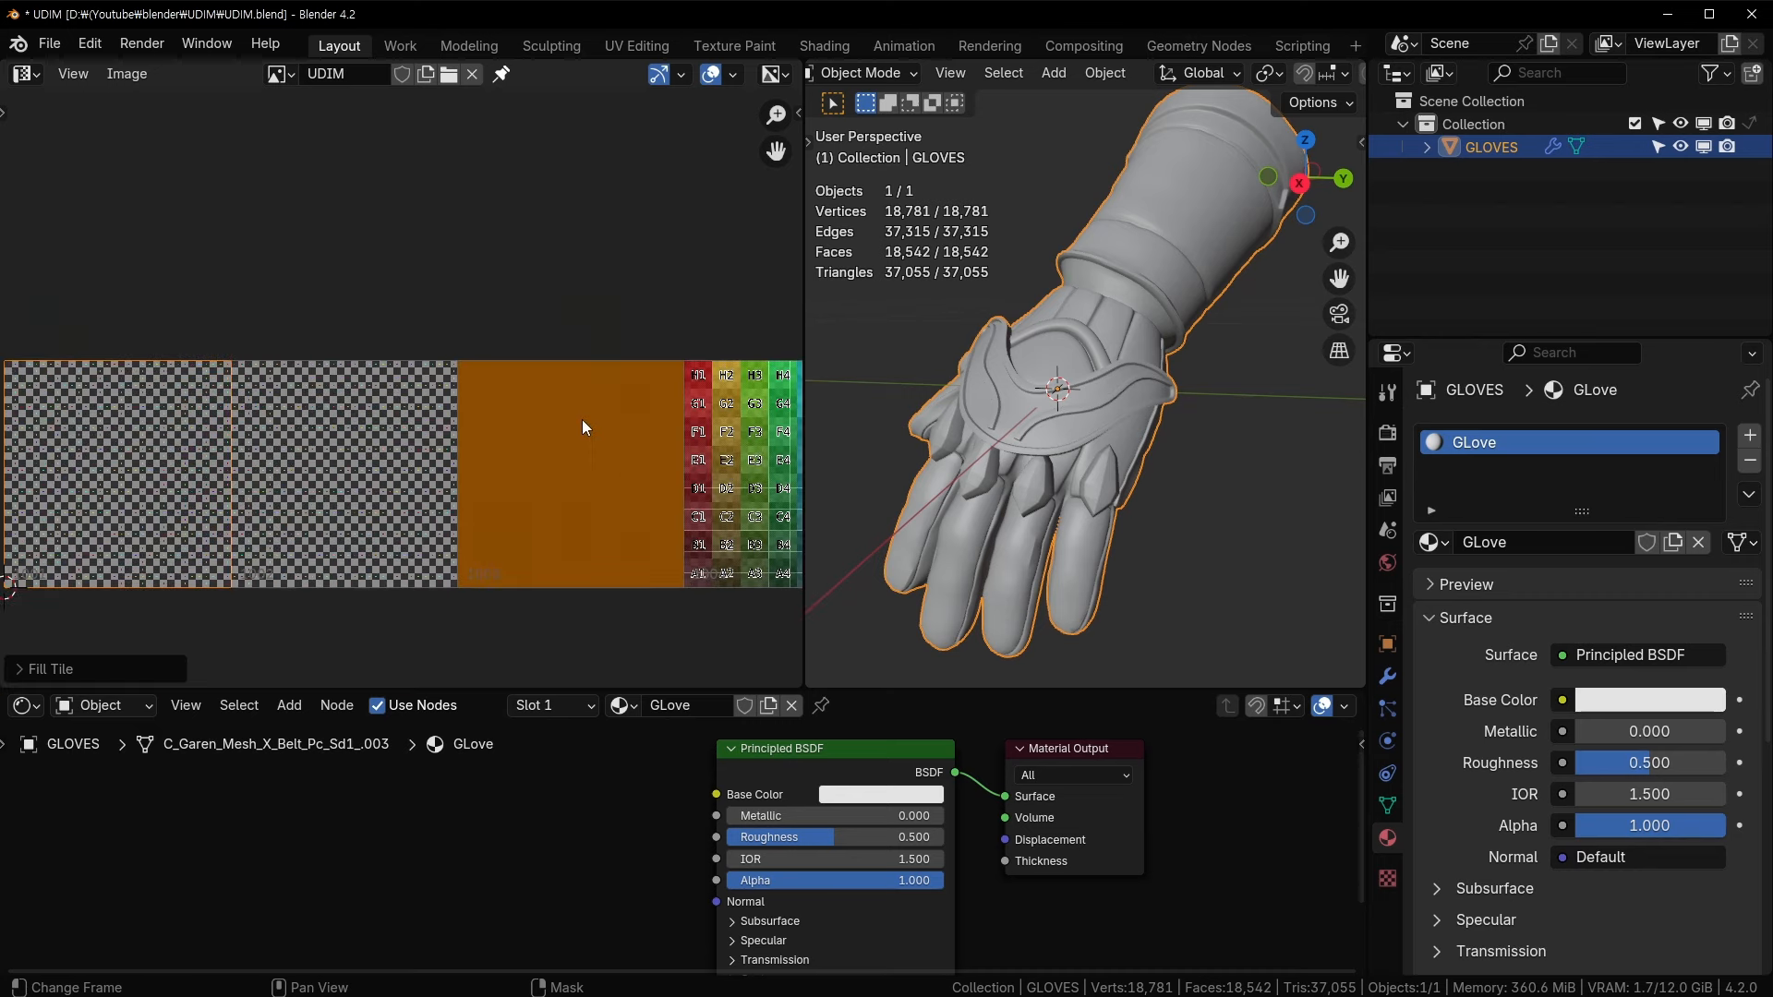
middle_click_drag(411, 415, 558, 380)
middle_click_drag(475, 461, 307, 456)
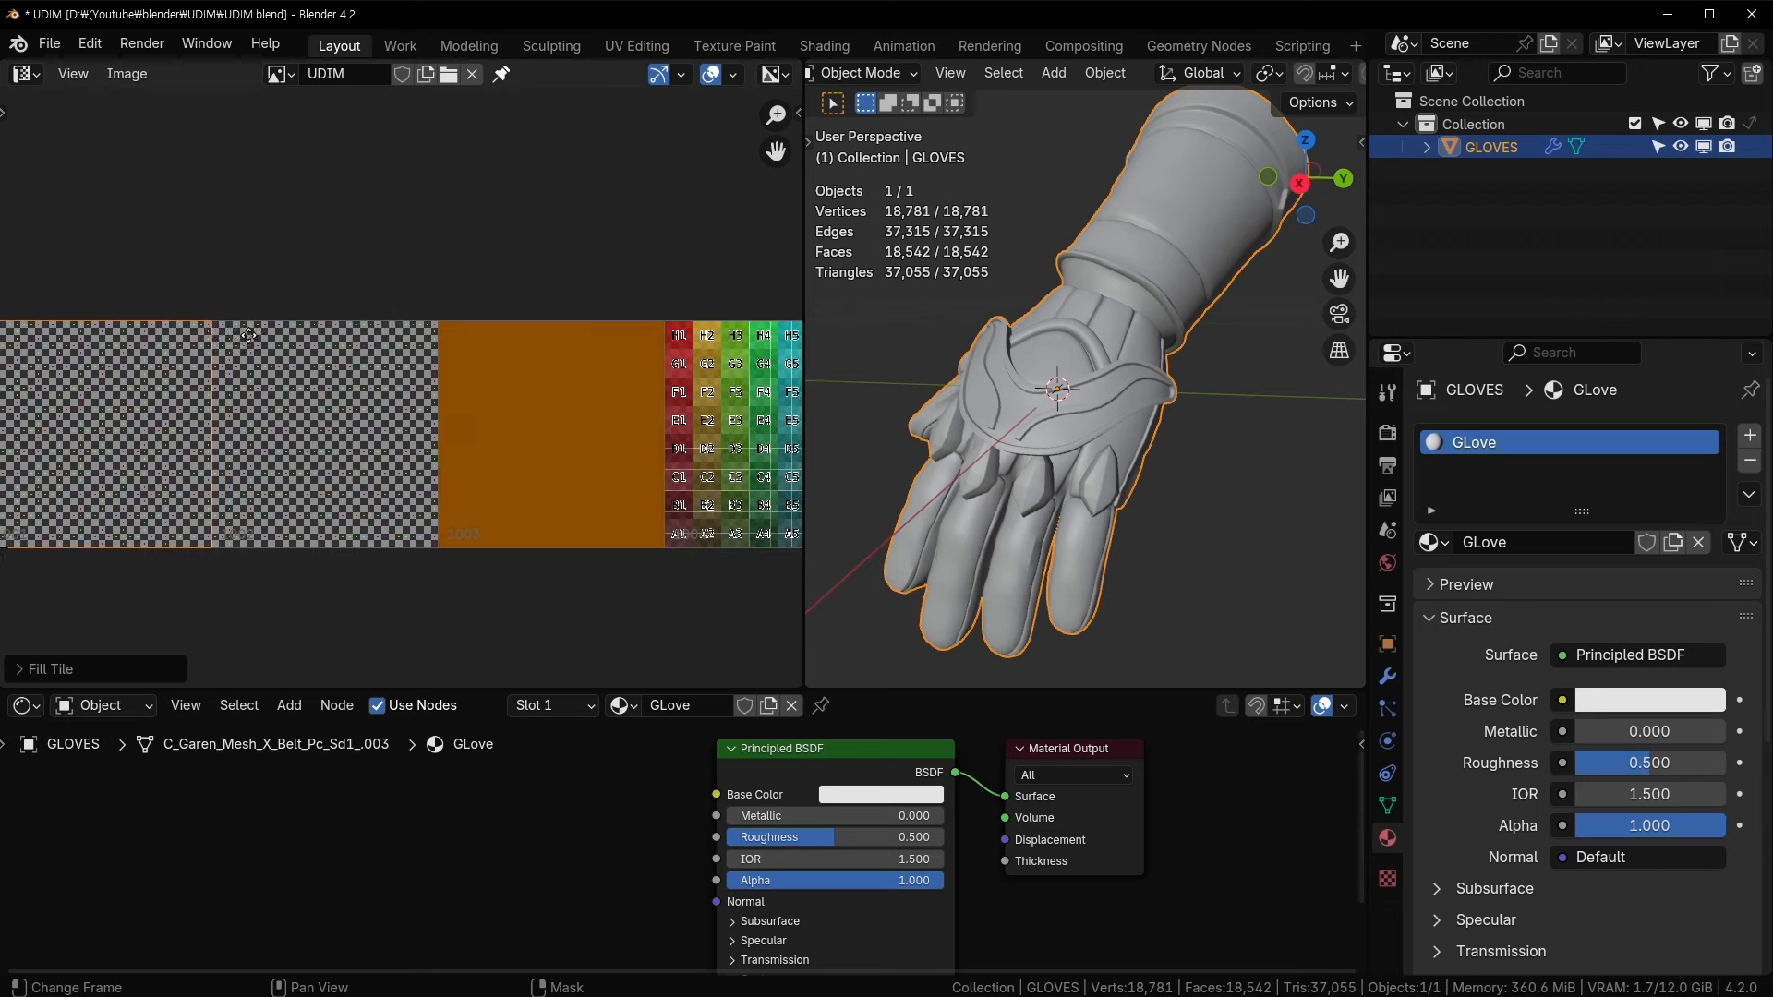
- Activate tiles 1002, 1003, 1004 and 1001 in turn, checking each one's outline in the tile row
key("n")
left_click(552, 404)
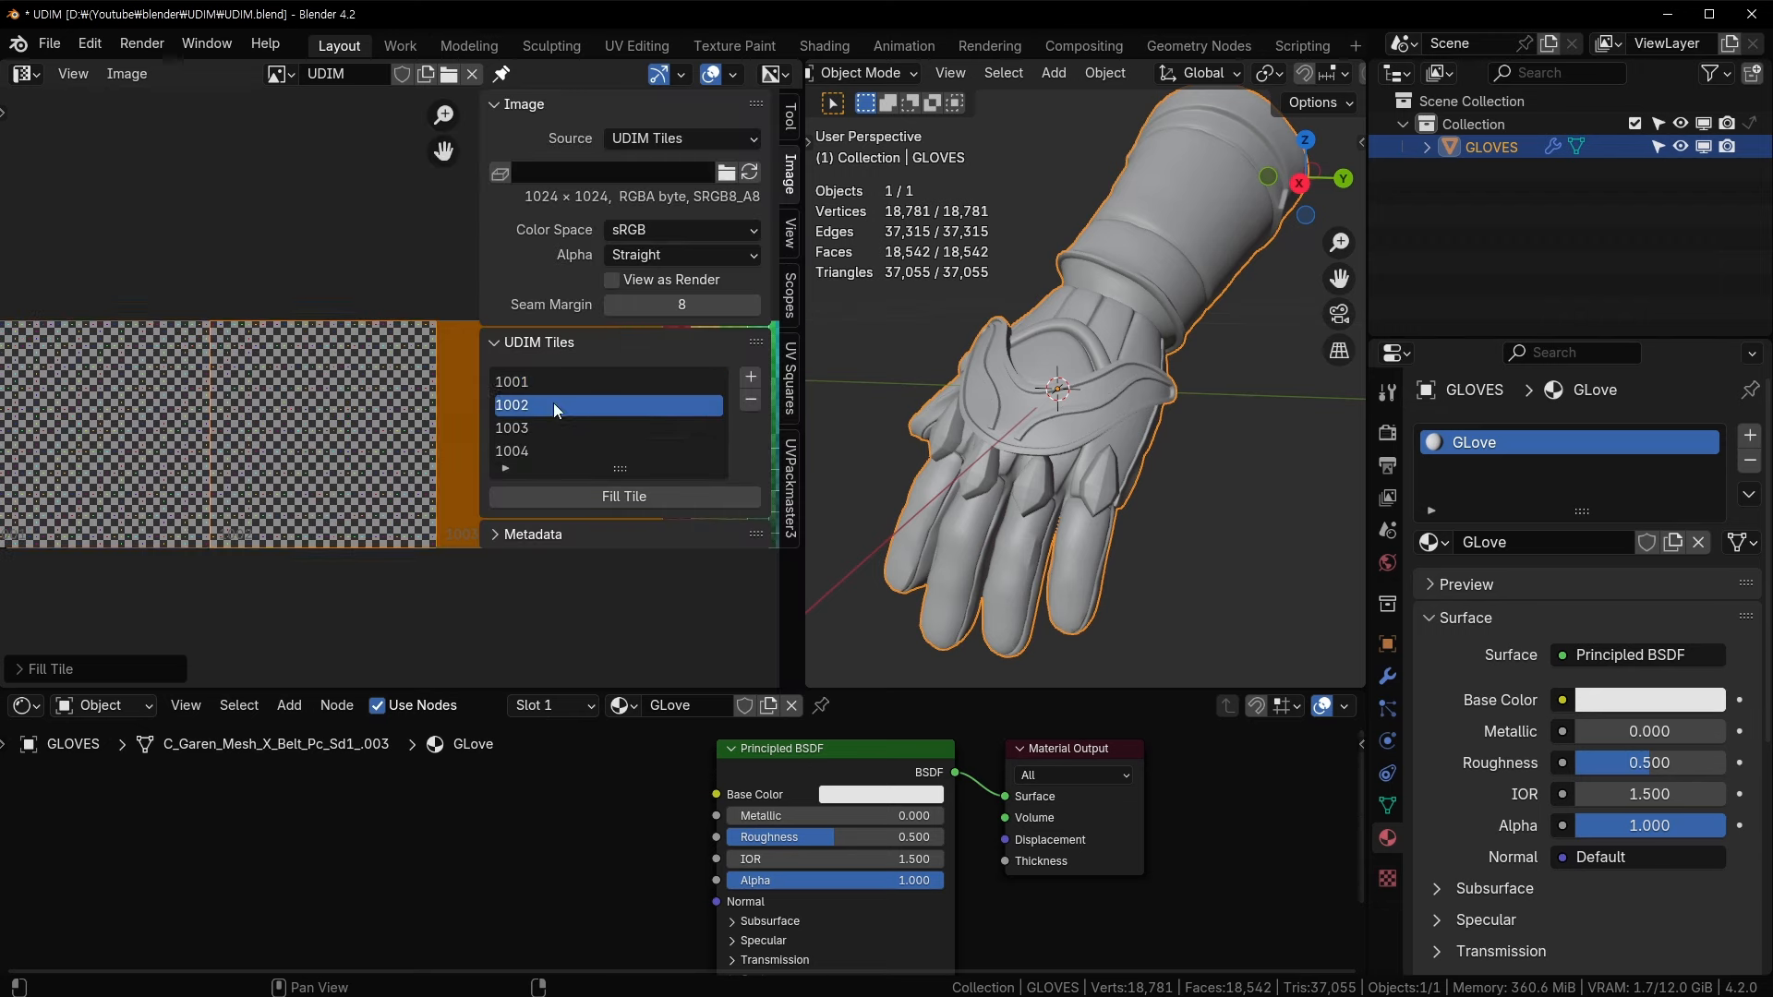
middle_click_drag(154, 430, 66, 432)
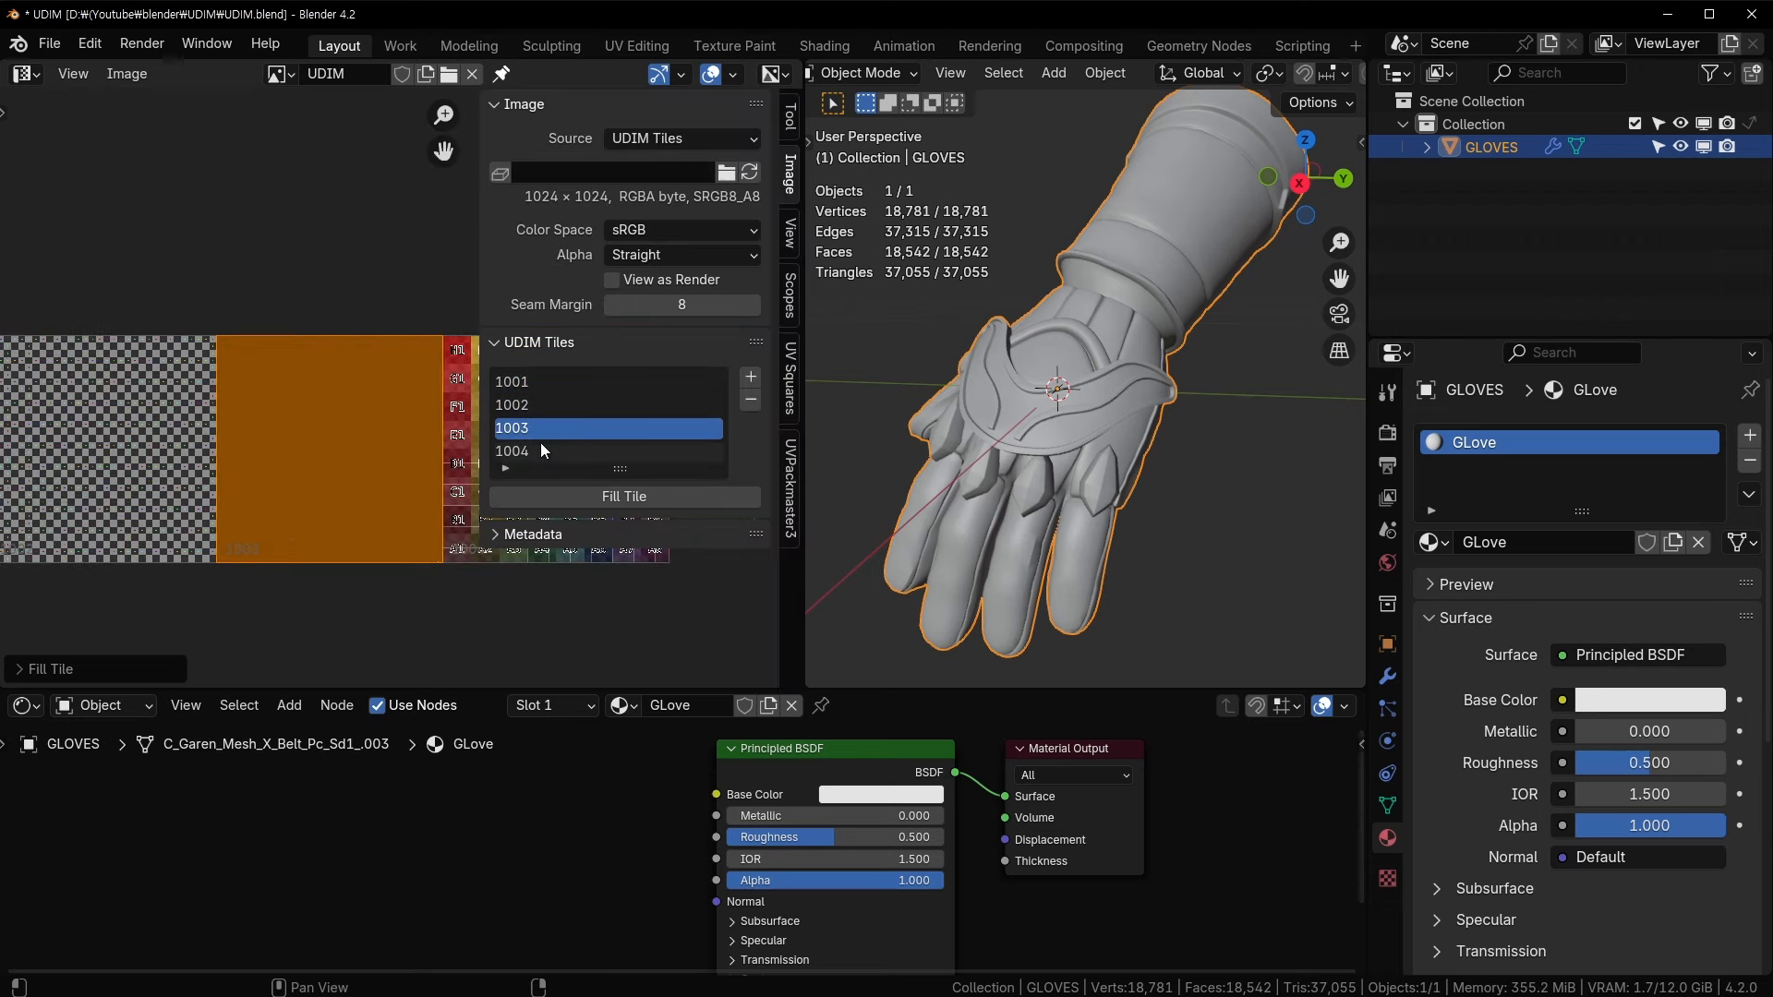
left_click(541, 449)
key("n")
middle_click_drag(220, 435, 683, 424)
key("n")
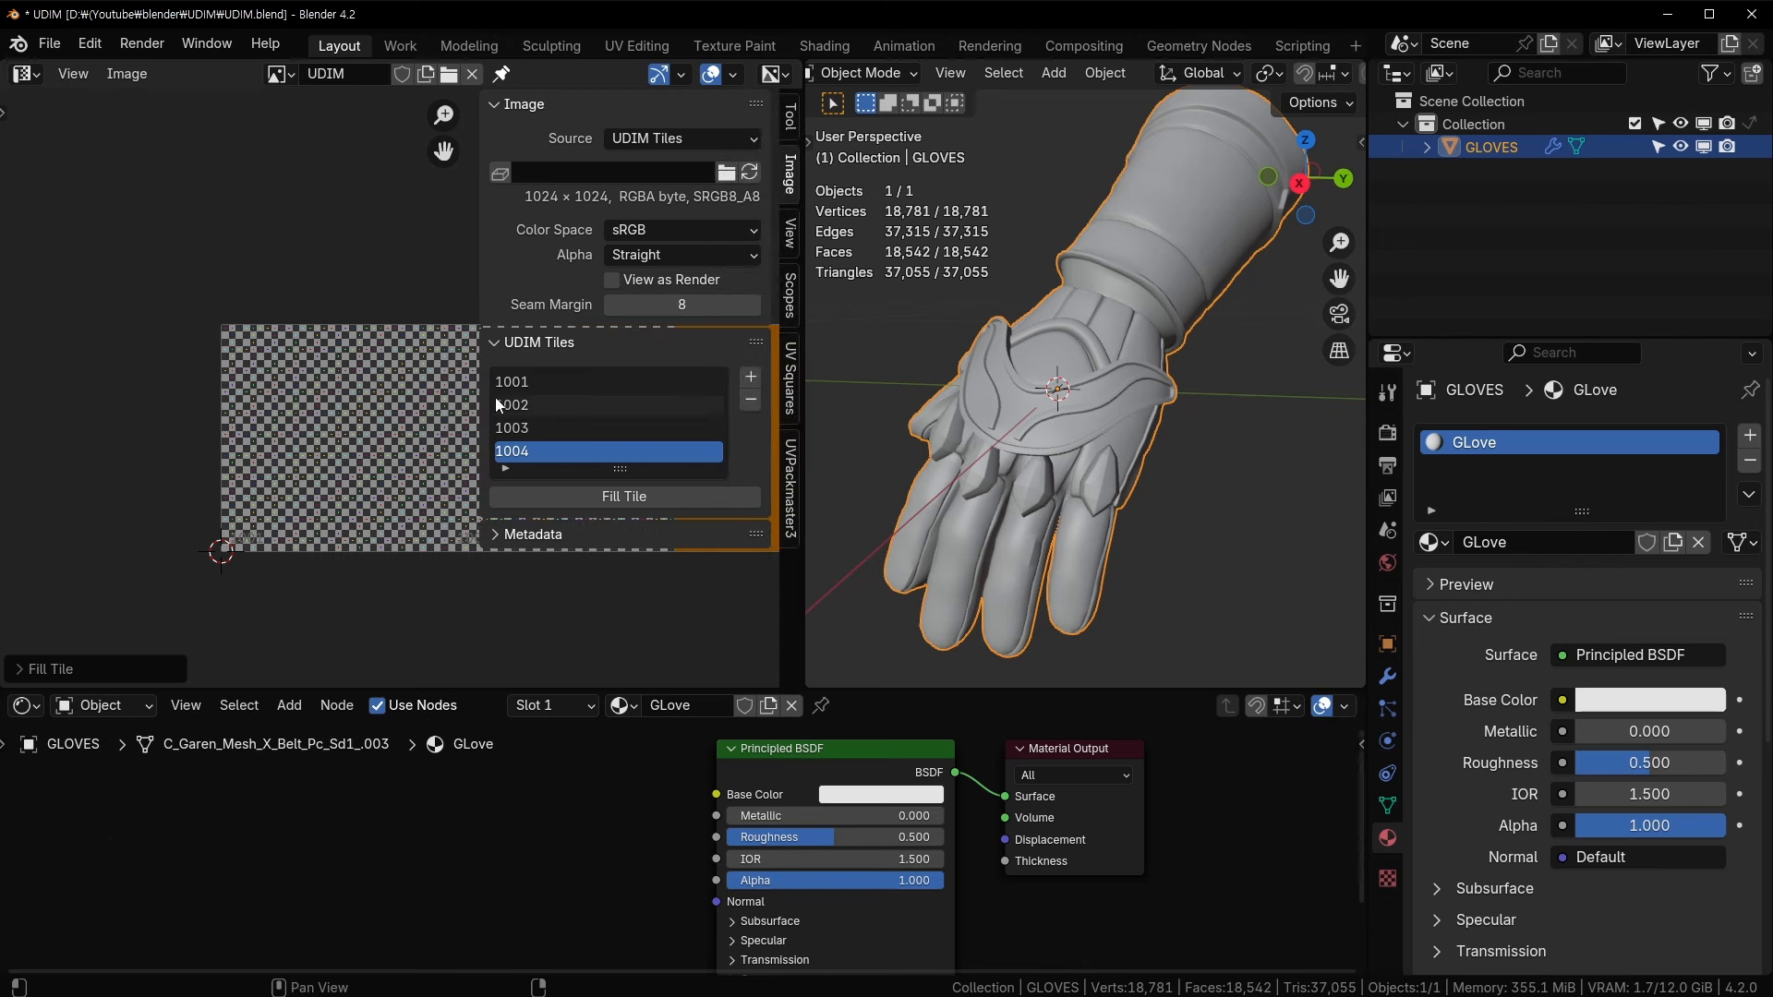
left_click(568, 376)
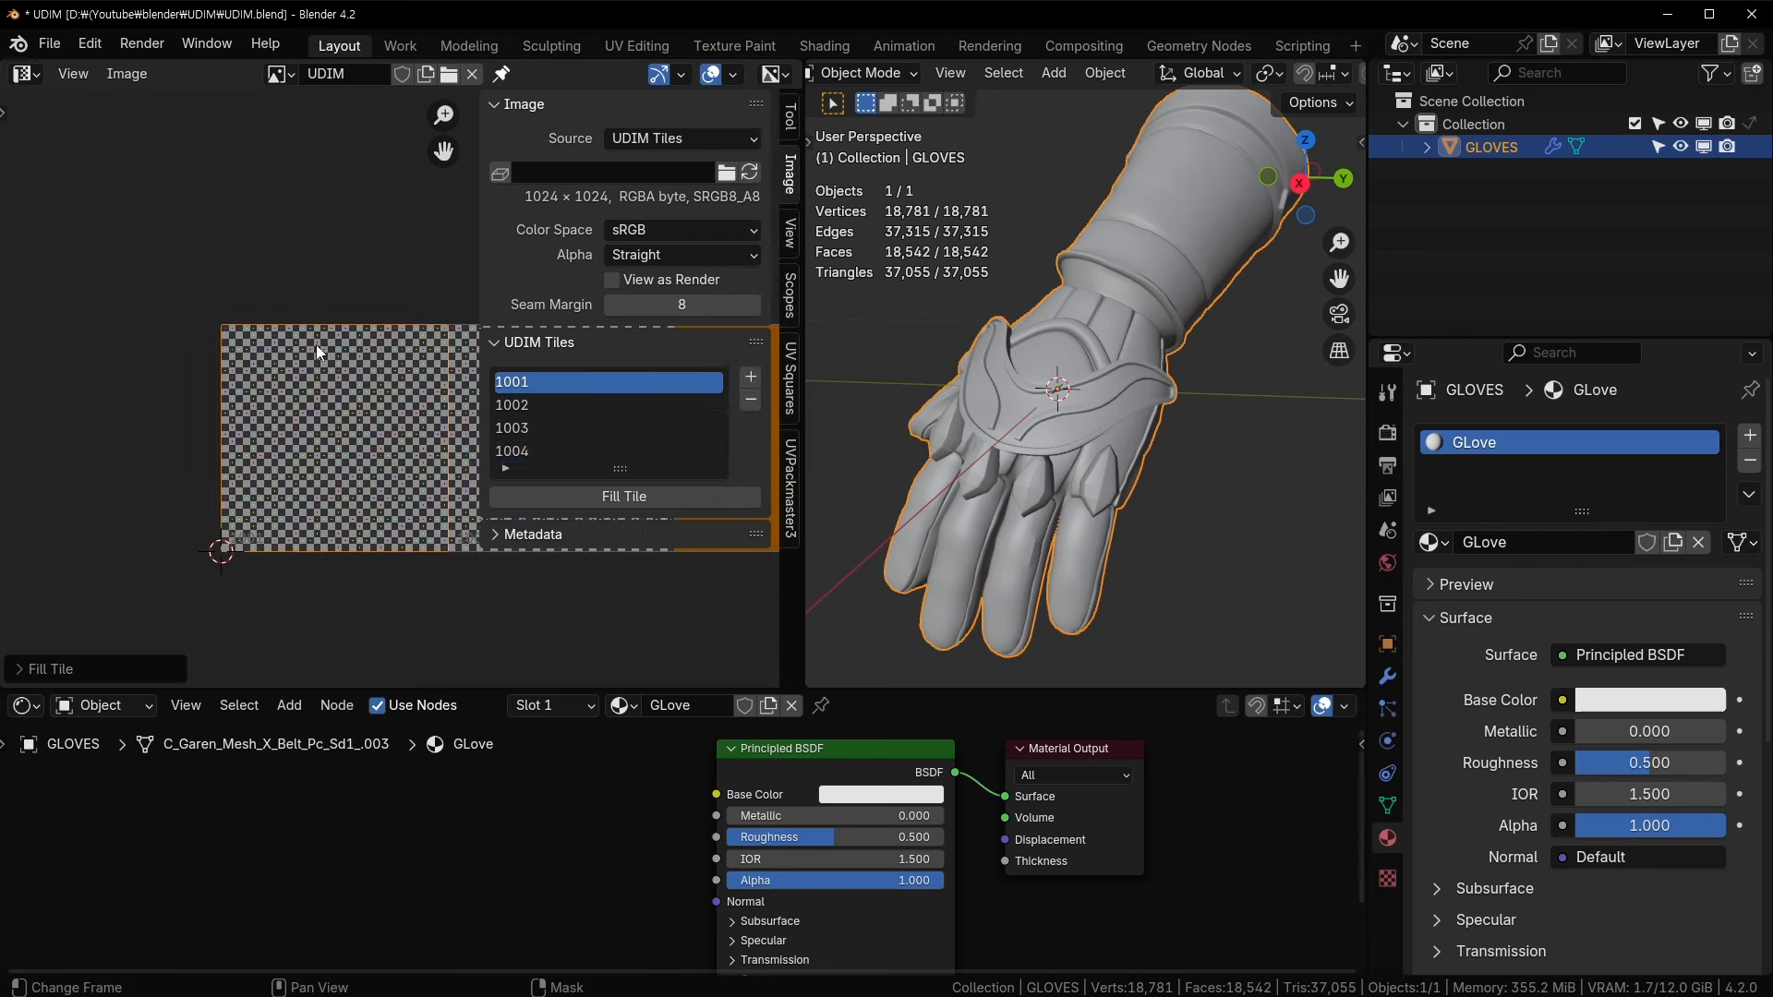
middle_click_drag(406, 385, 304, 401)
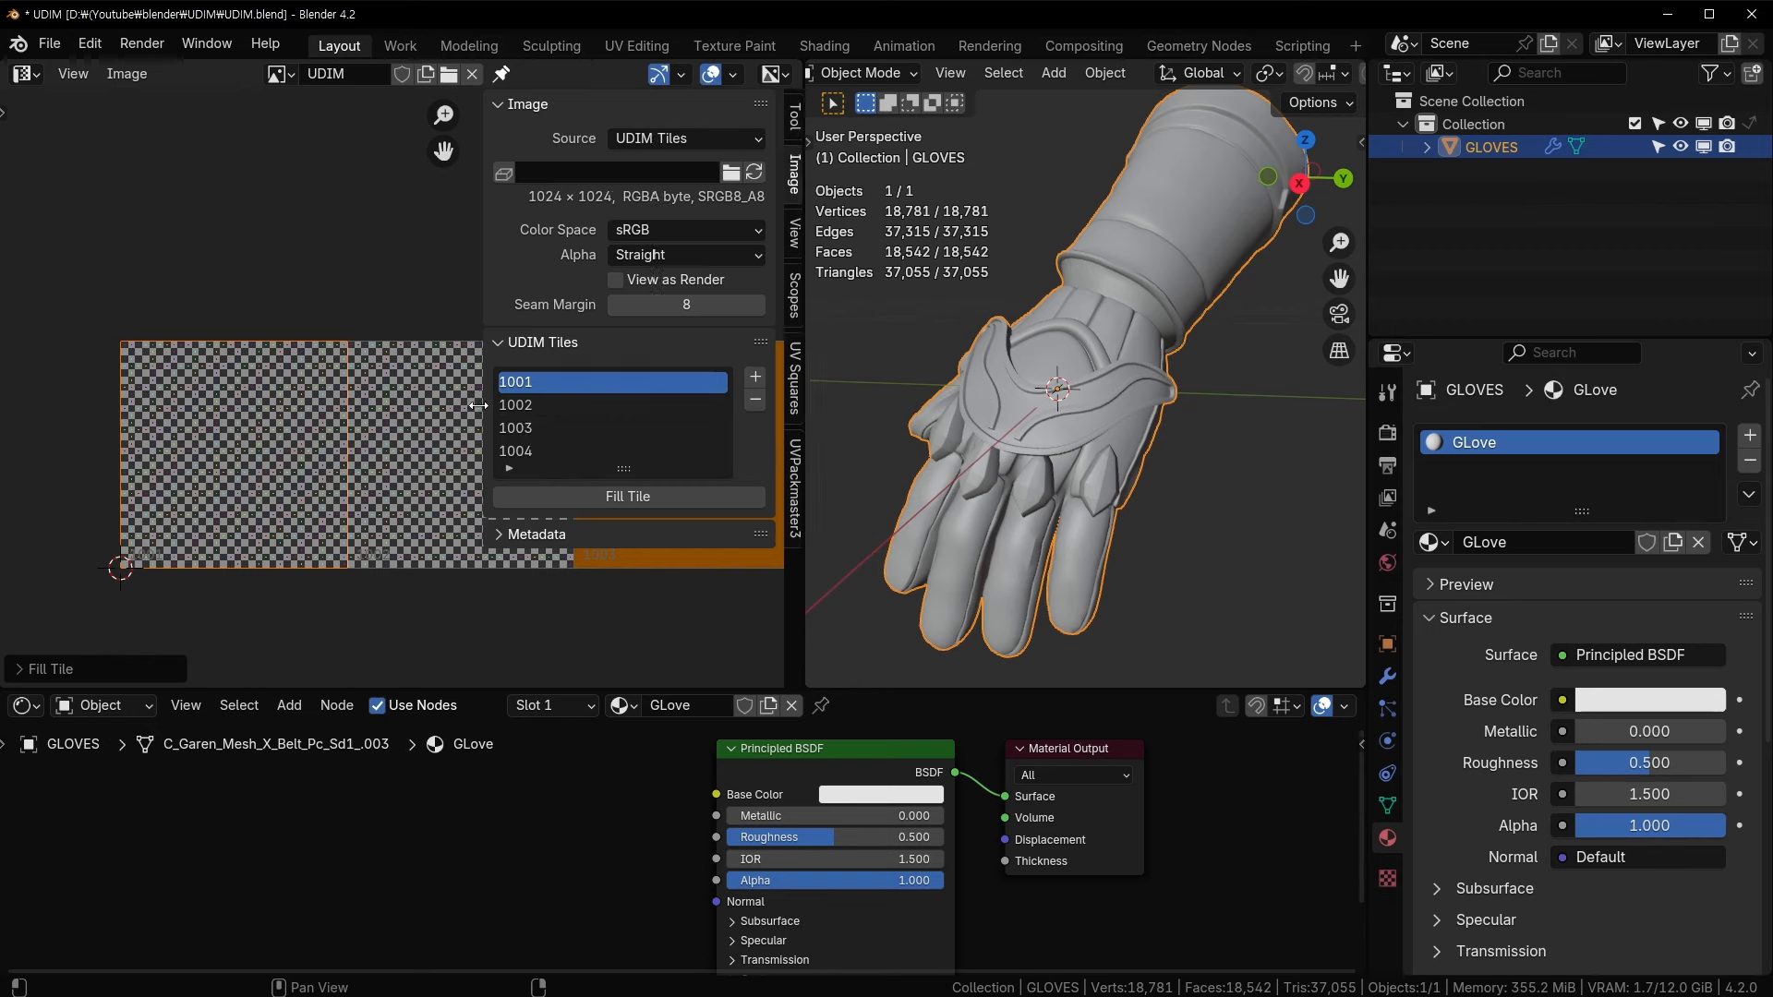
- Enter Edit Mode on the GLOVES mesh and select all its faces to view the UV layout against the tile row
key("n")
key("n")
key("n")
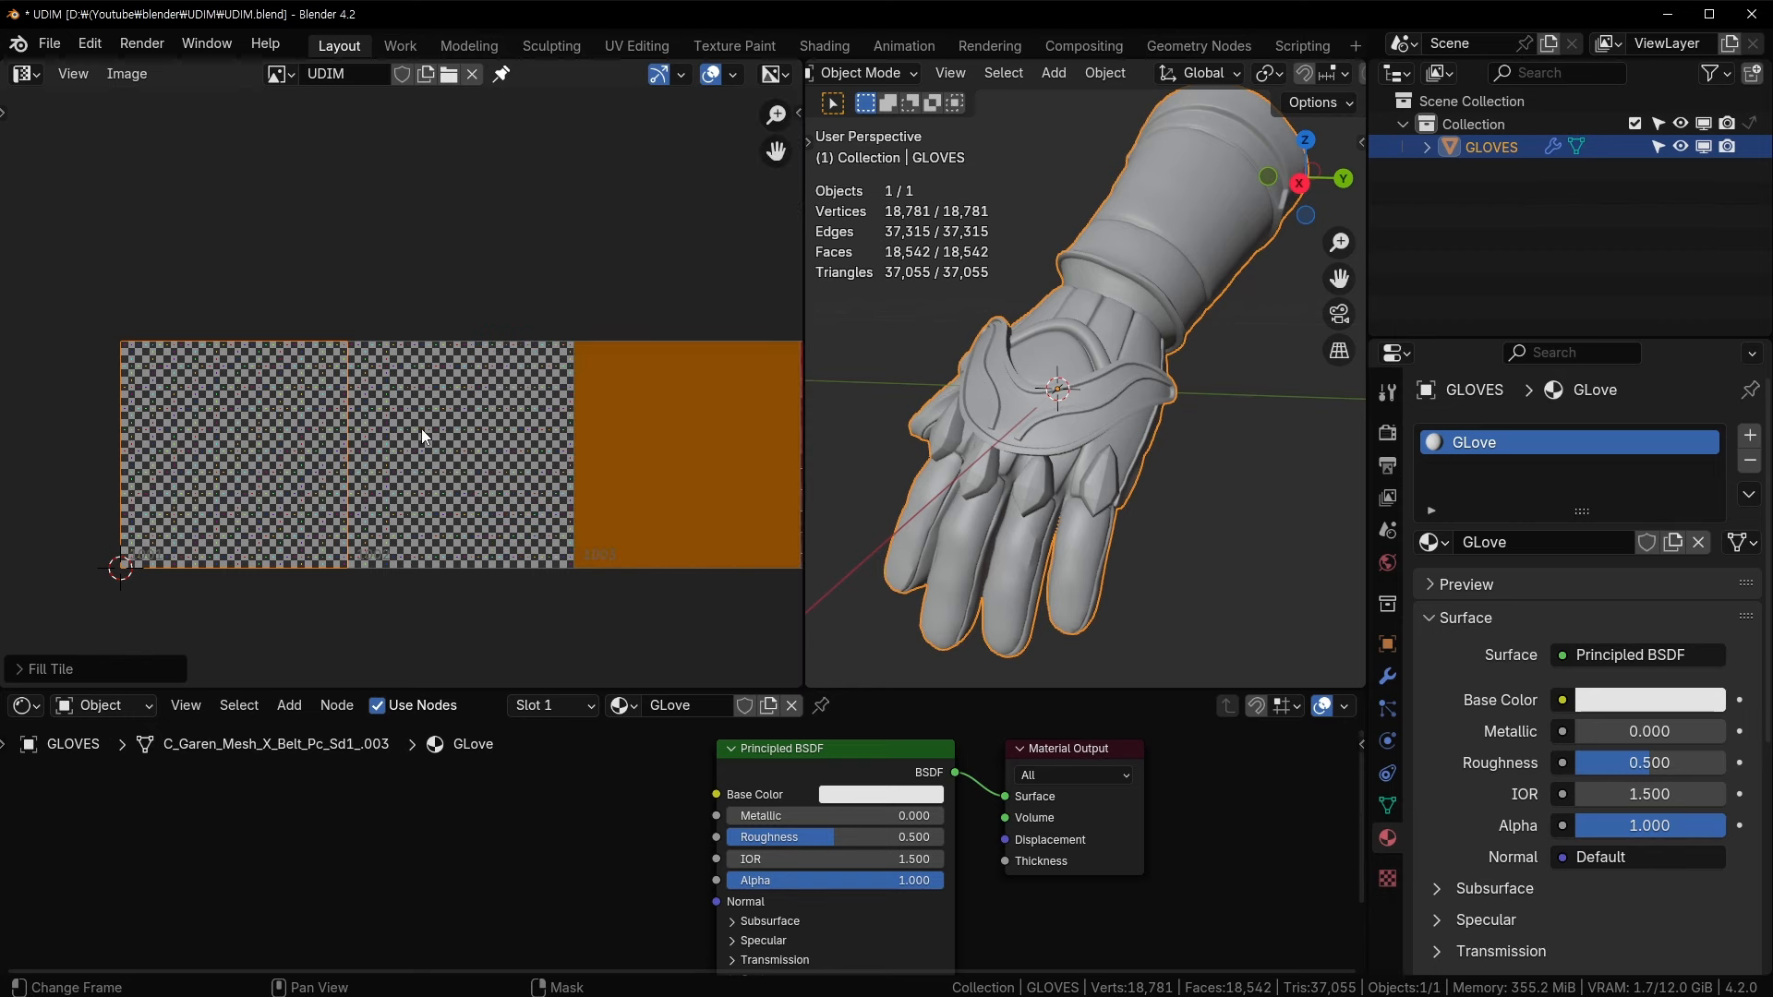
middle_click_drag(421, 428, 463, 412)
key("Tab")
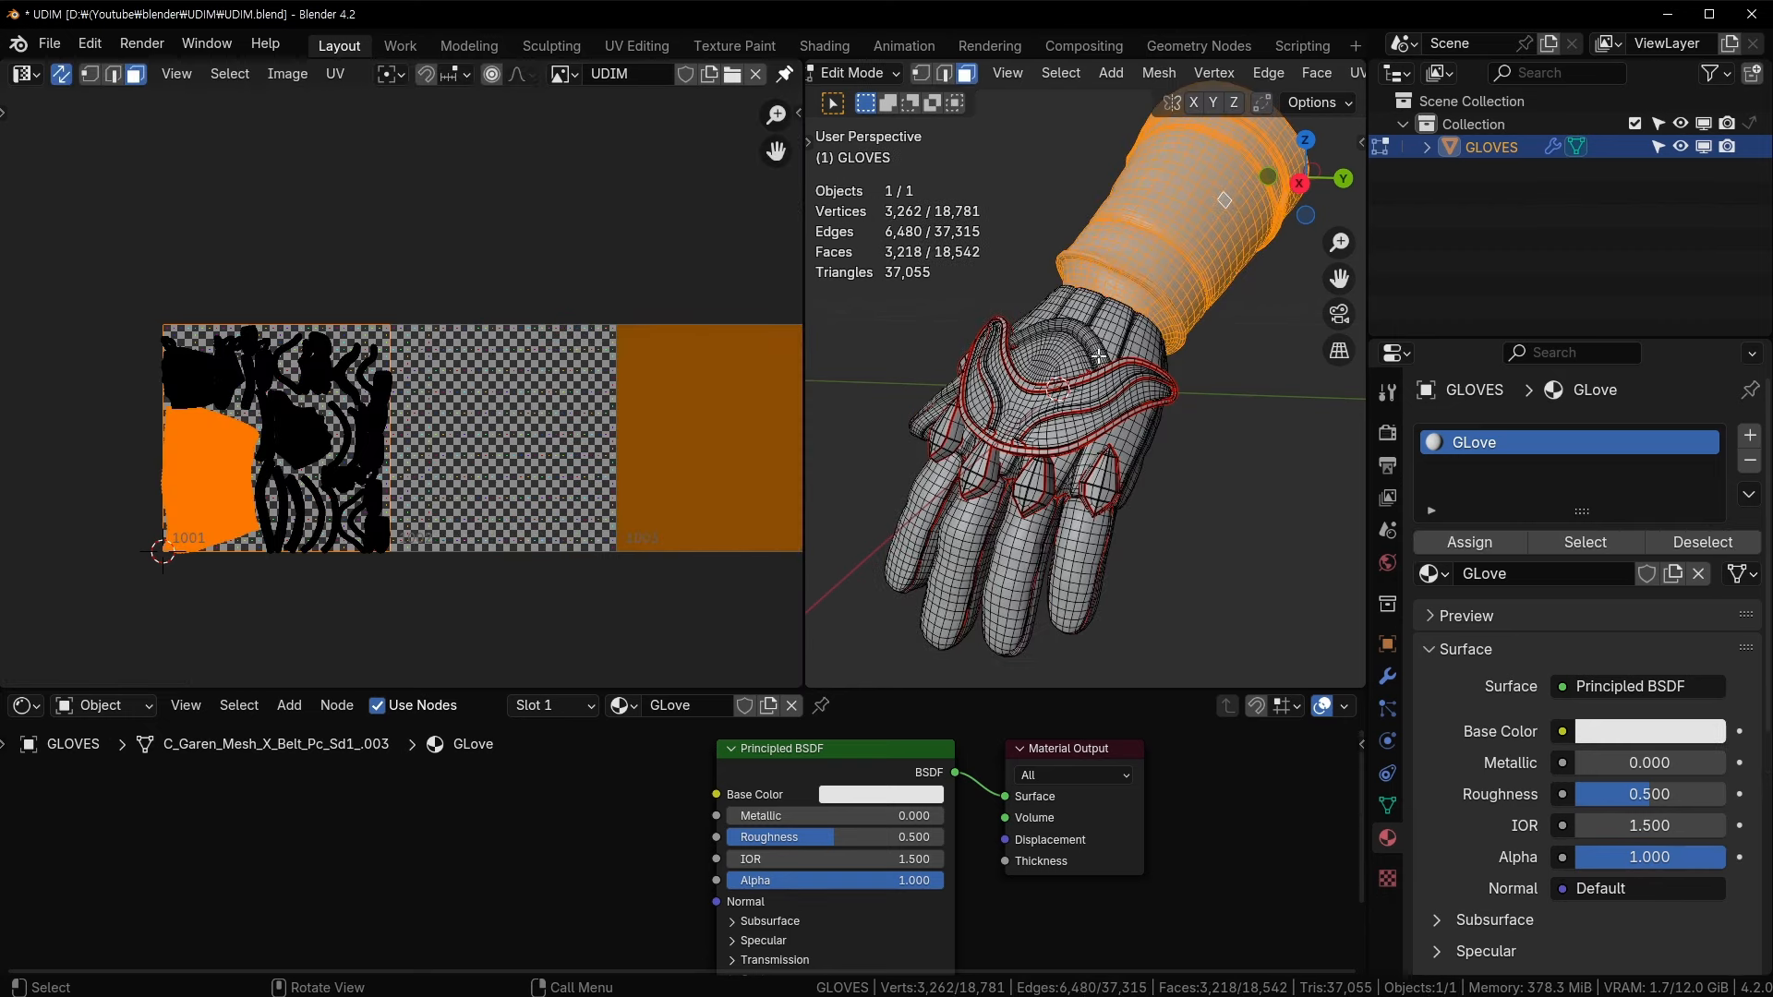
key("a")
scroll(473, 373, "up", 1)
scroll(472, 372, "down", 2)
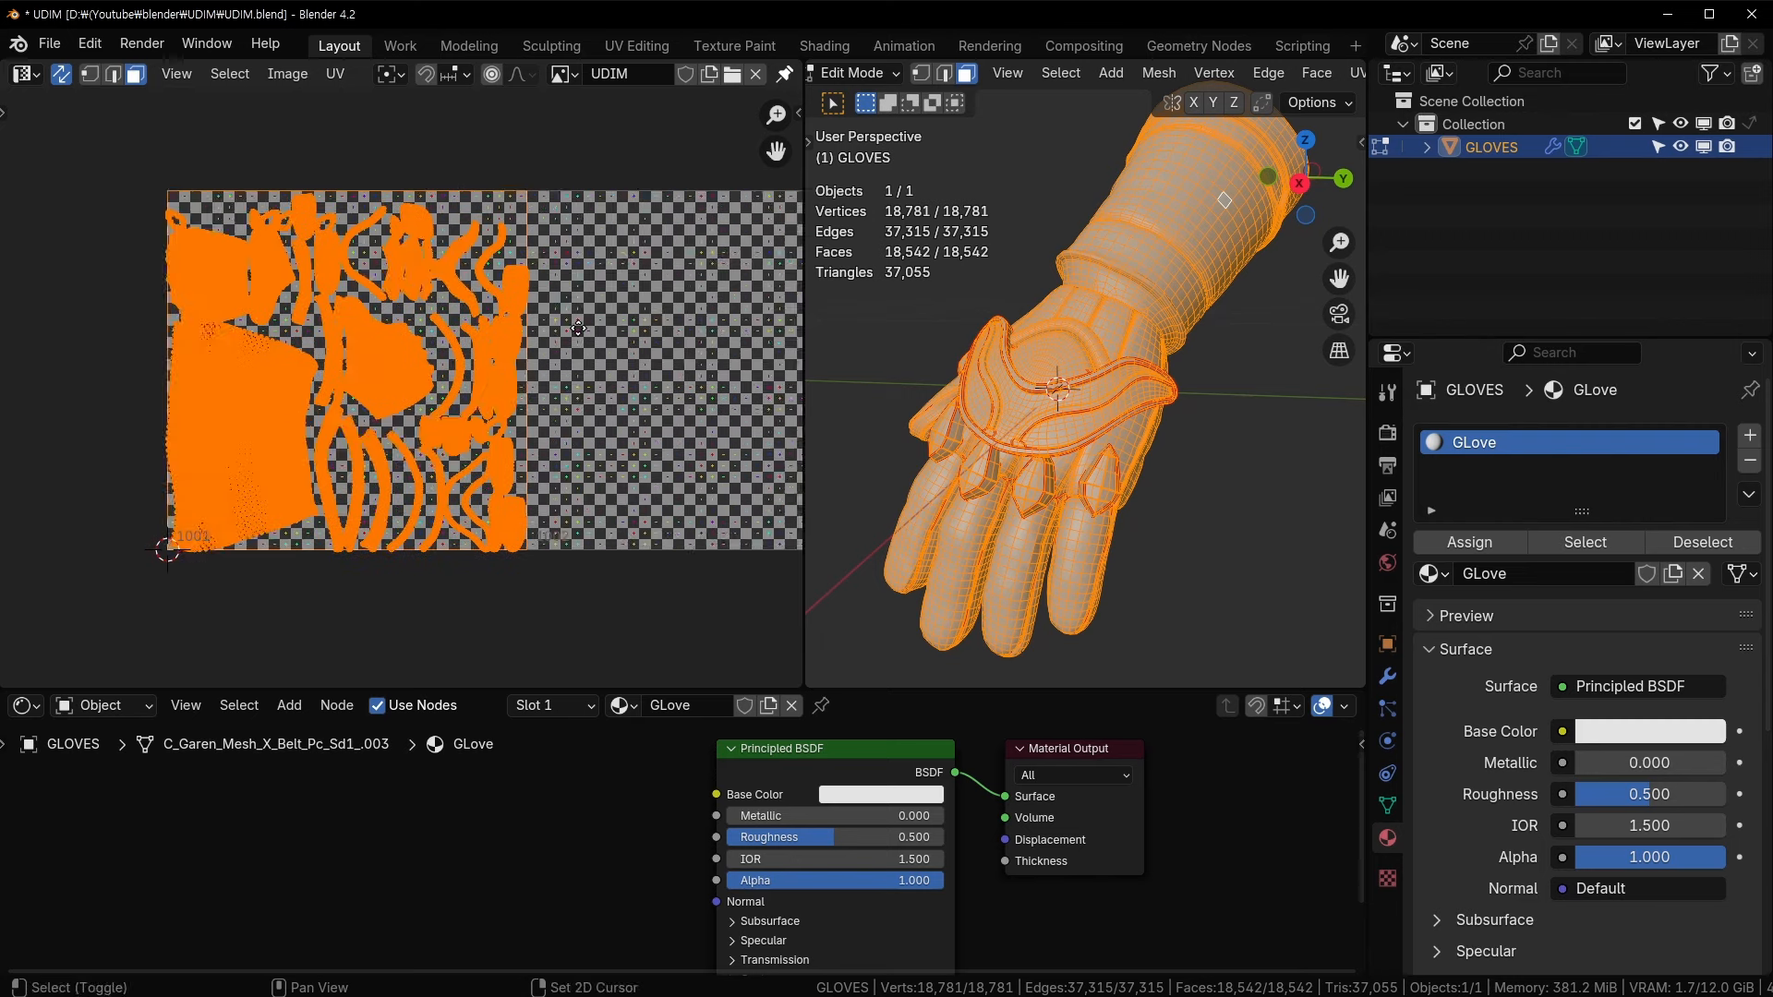
scroll(93, 328, "up", 3)
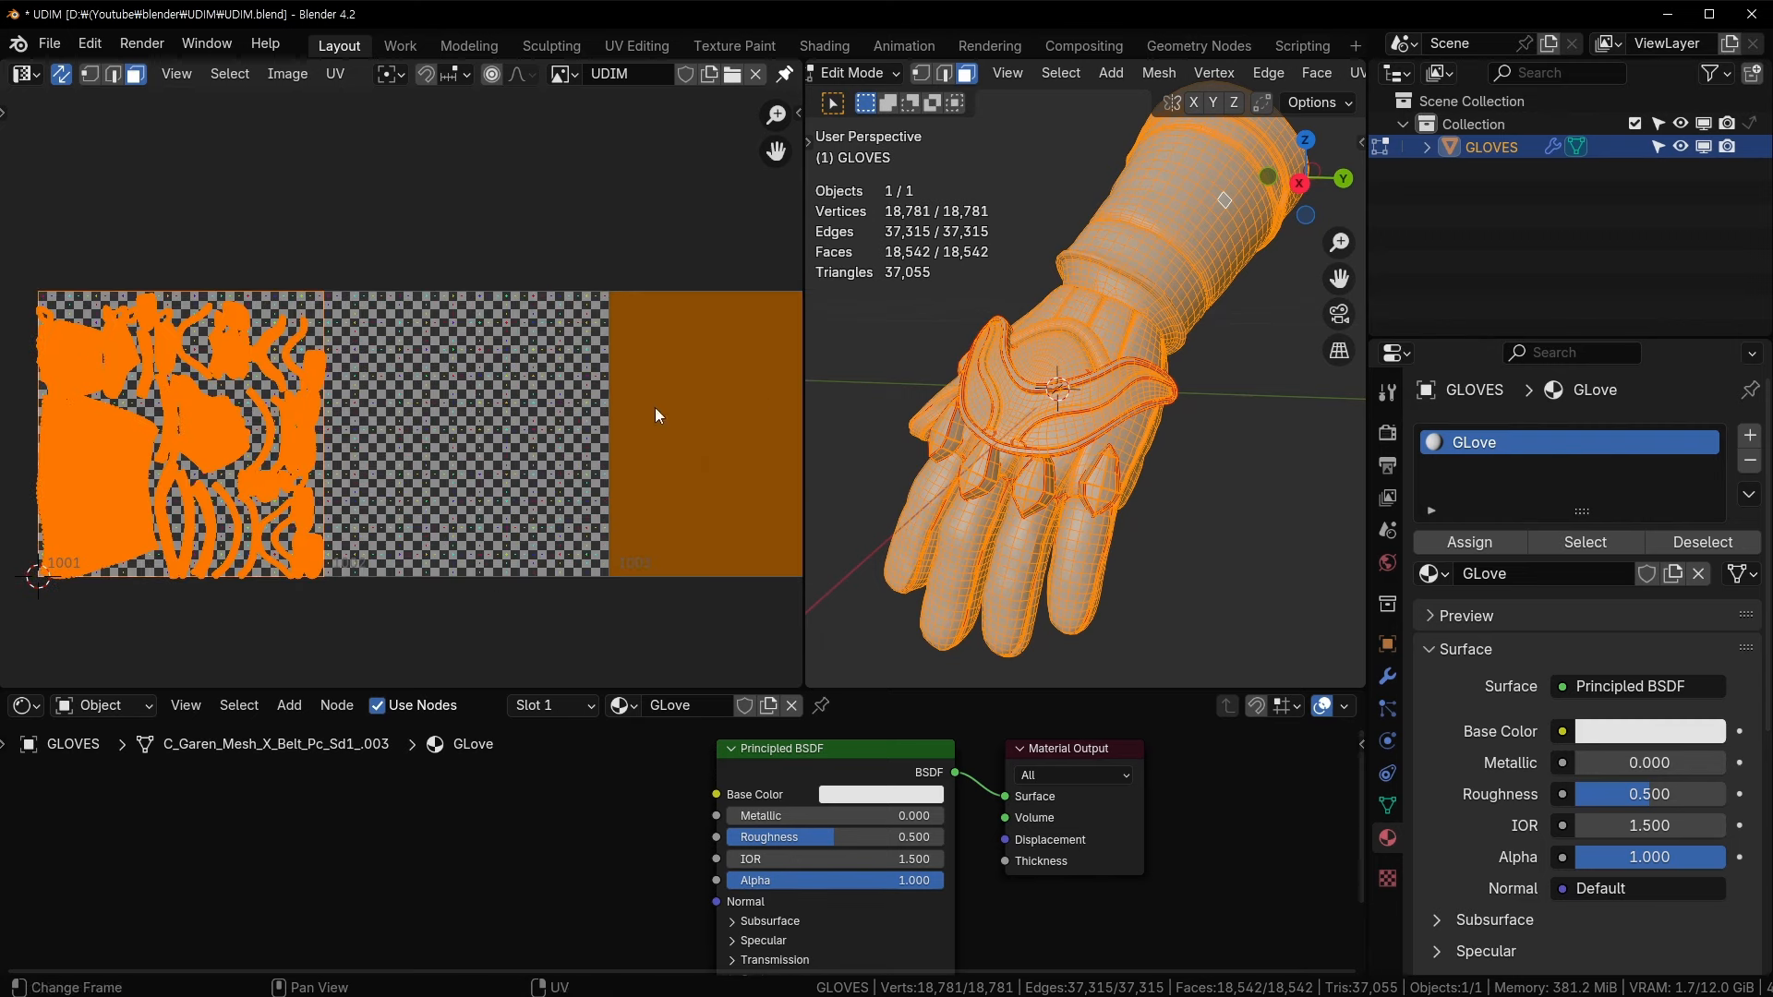
scroll(656, 408, "down", 2)
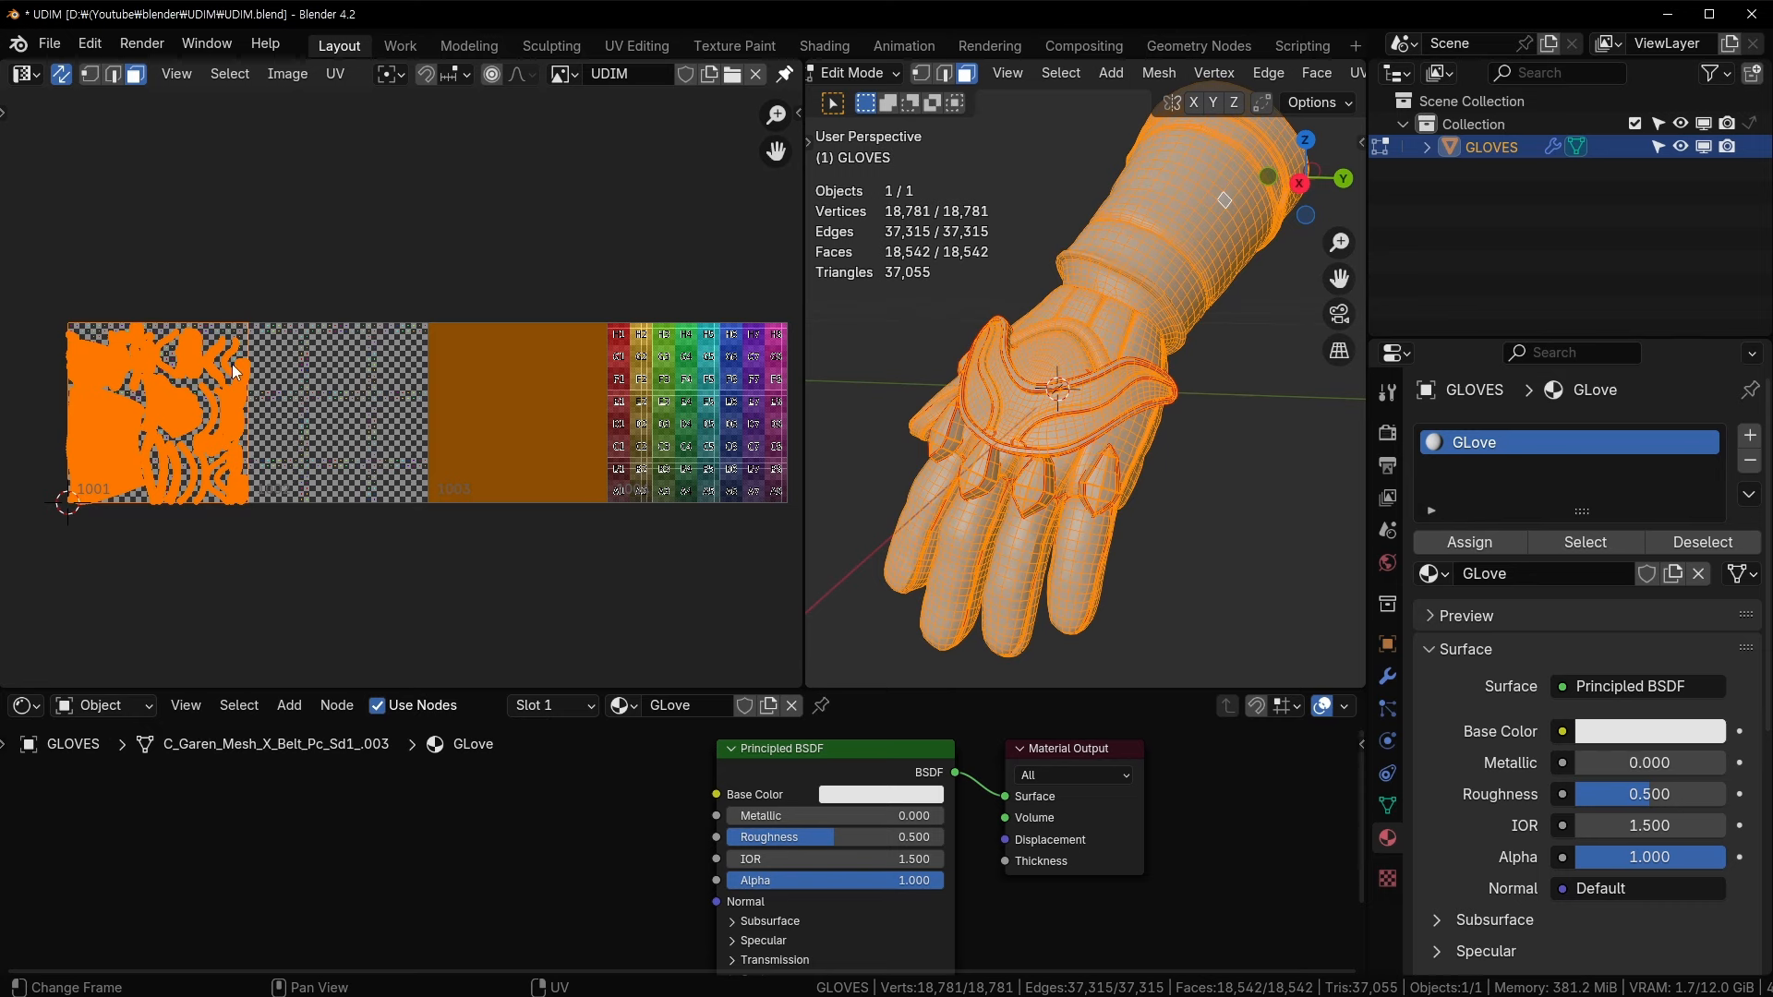
scroll(1061, 397, "up", 3)
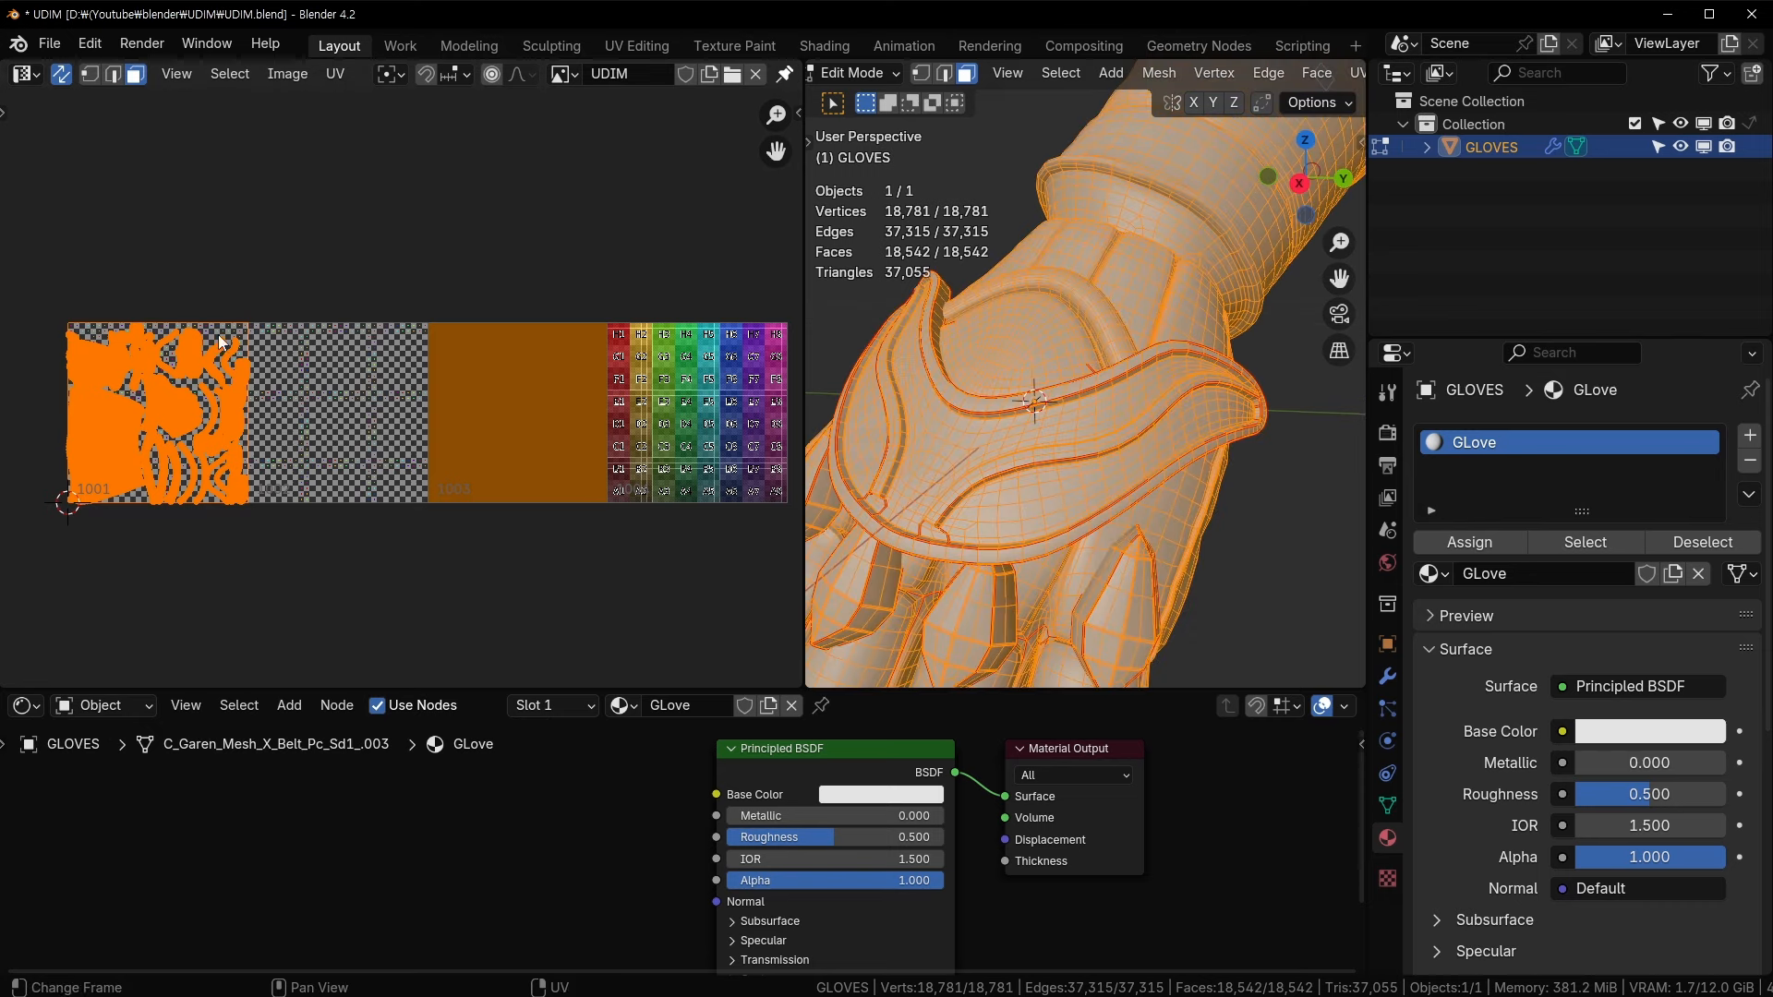
- Select the entire forearm cuff UV island in tile 1001 and frame the matching faces in the 3D view
scroll(158, 387, "up", 2)
middle_click_drag(155, 382, 637, 392)
scroll(609, 394, "down", 1)
scroll(536, 415, "up", 3)
left_click(386, 512)
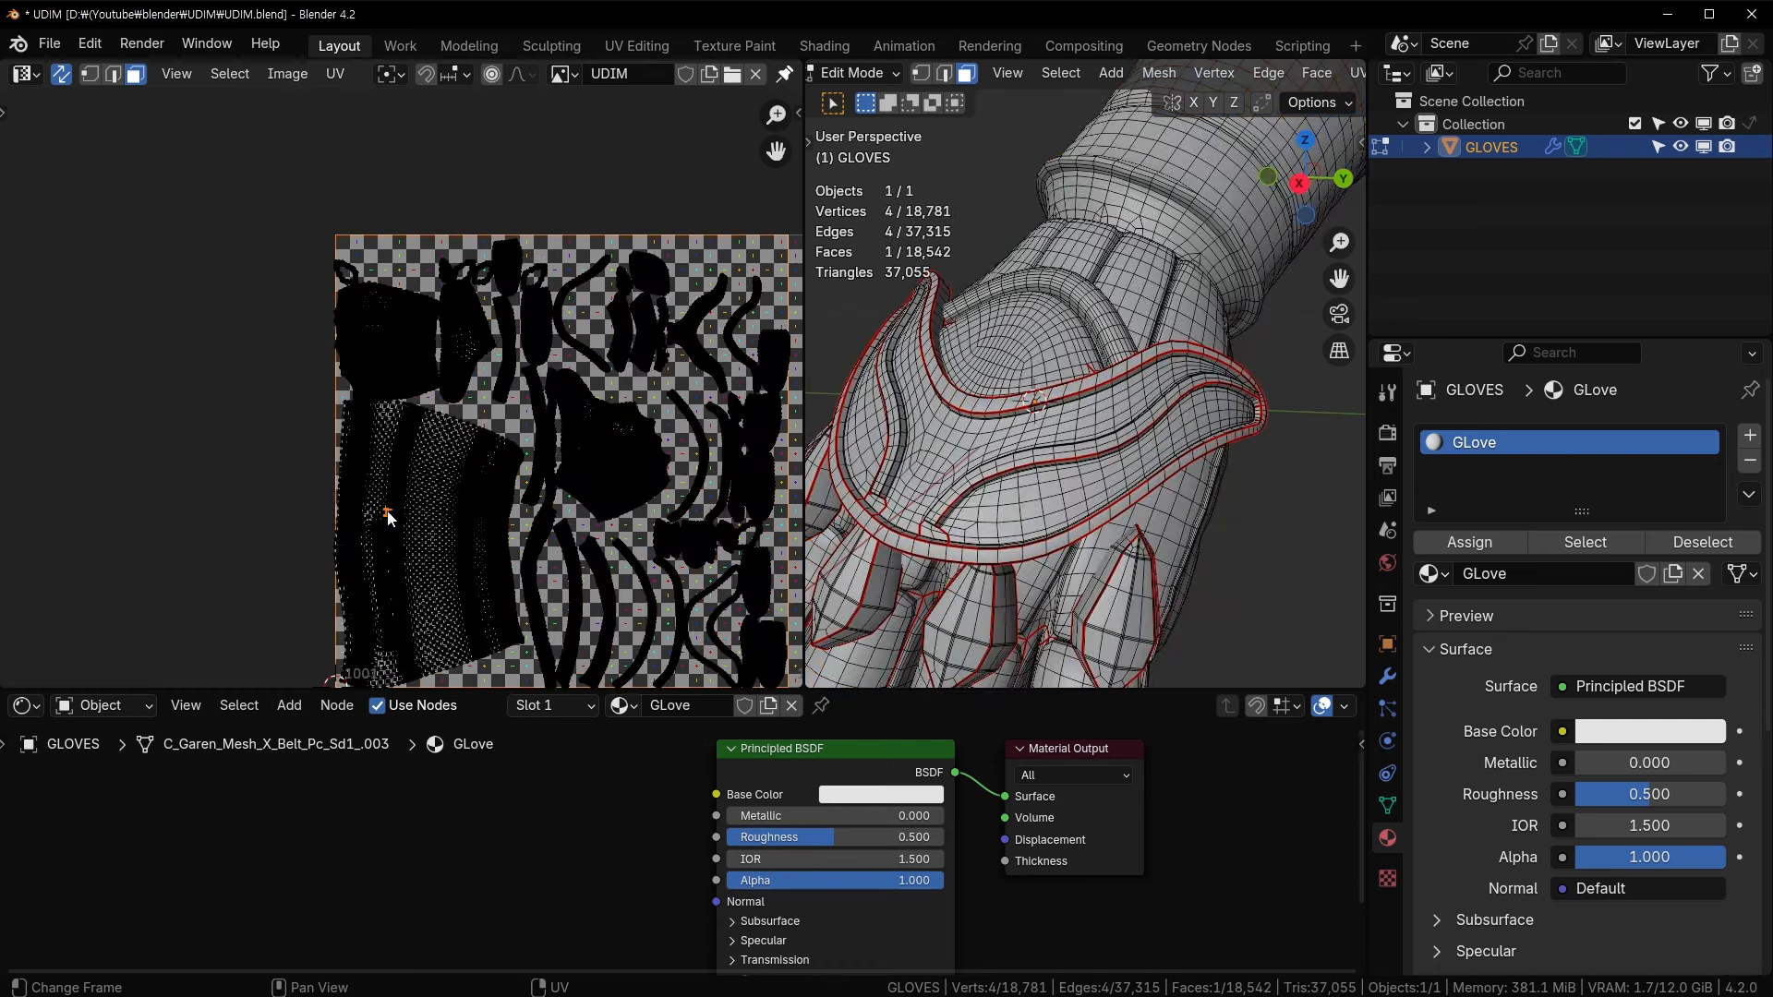
key("ctrl+l")
middle_click_drag(399, 517, 318, 413)
key("KP_Decimal")
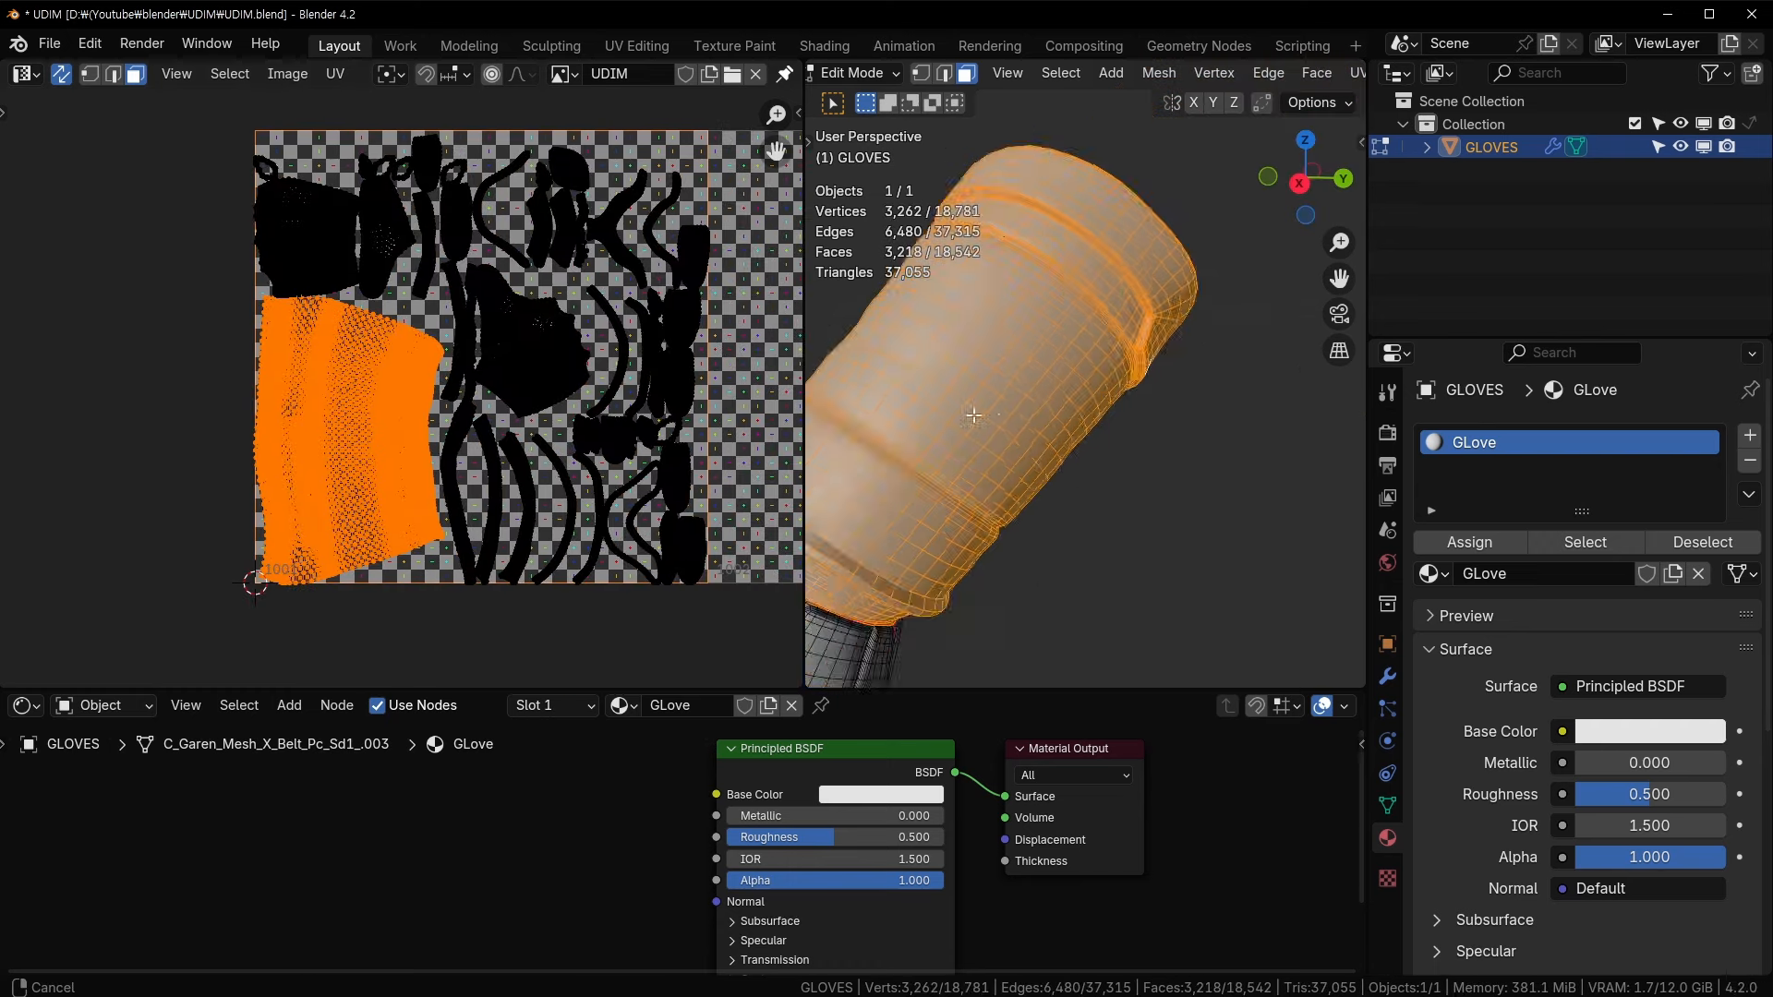
scroll(279, 273, "up", 2)
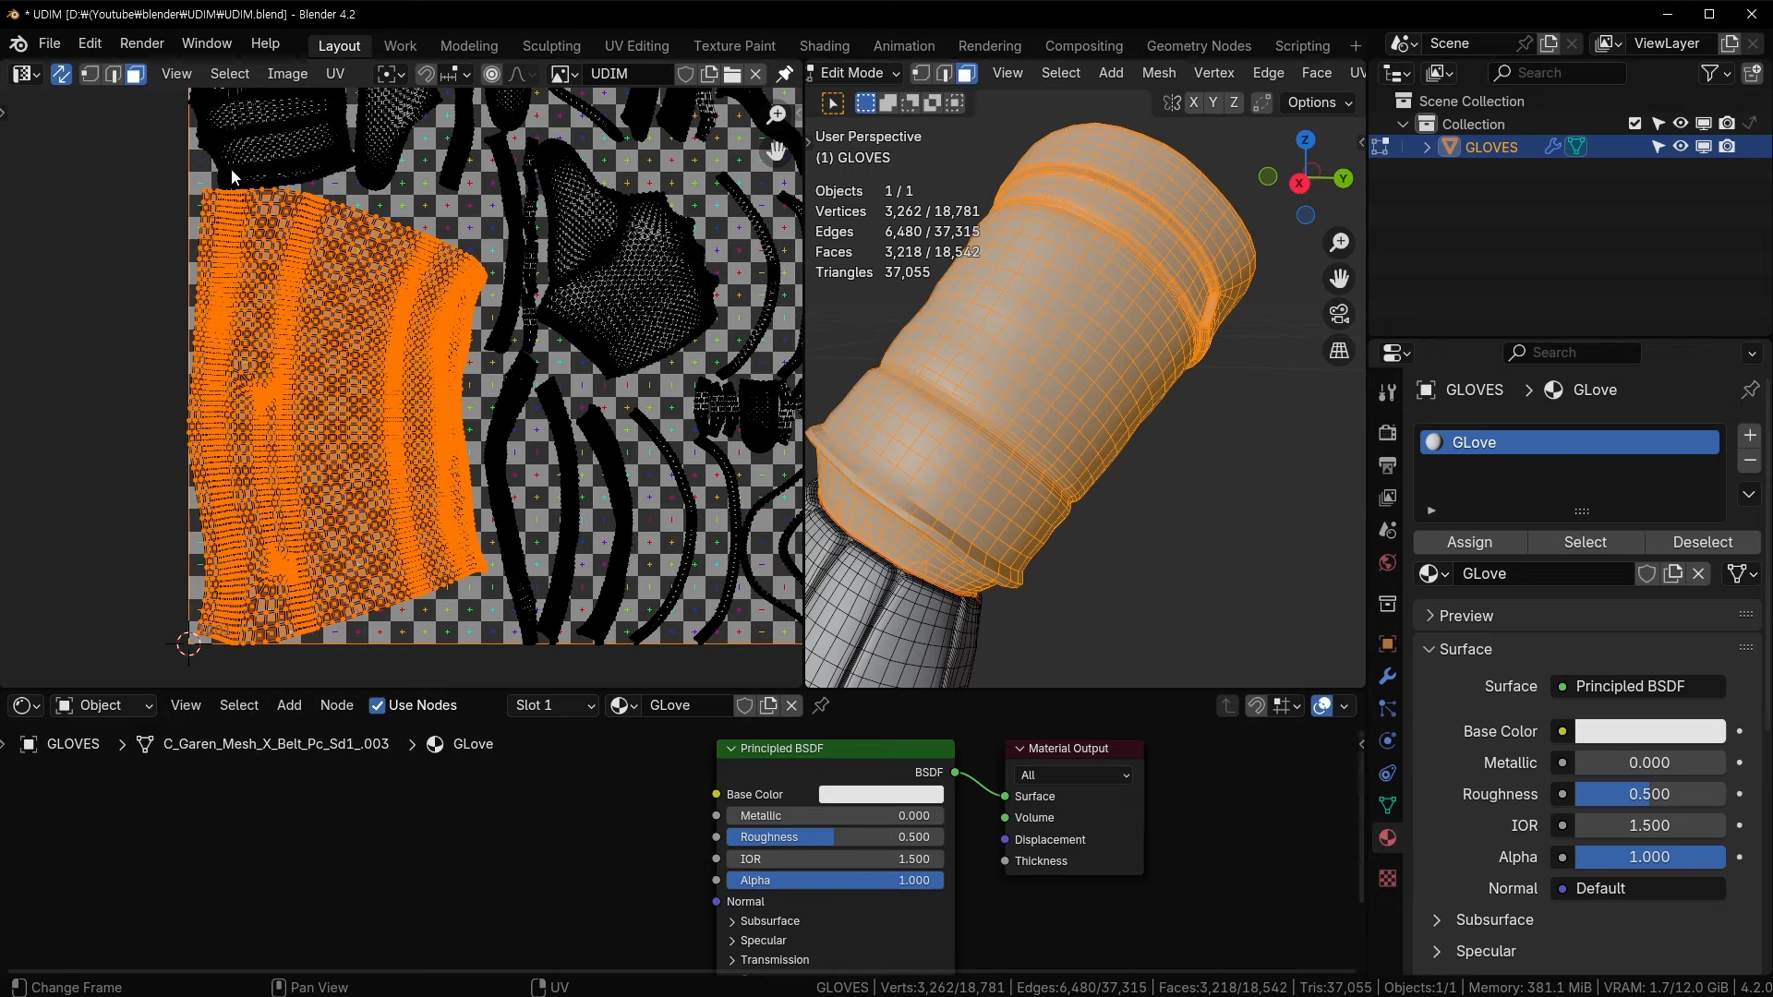
- Try to enlarge the forearm cuff's UV island and move it freehand into tile 1002
scroll(330, 419, "down", 4)
key("s")
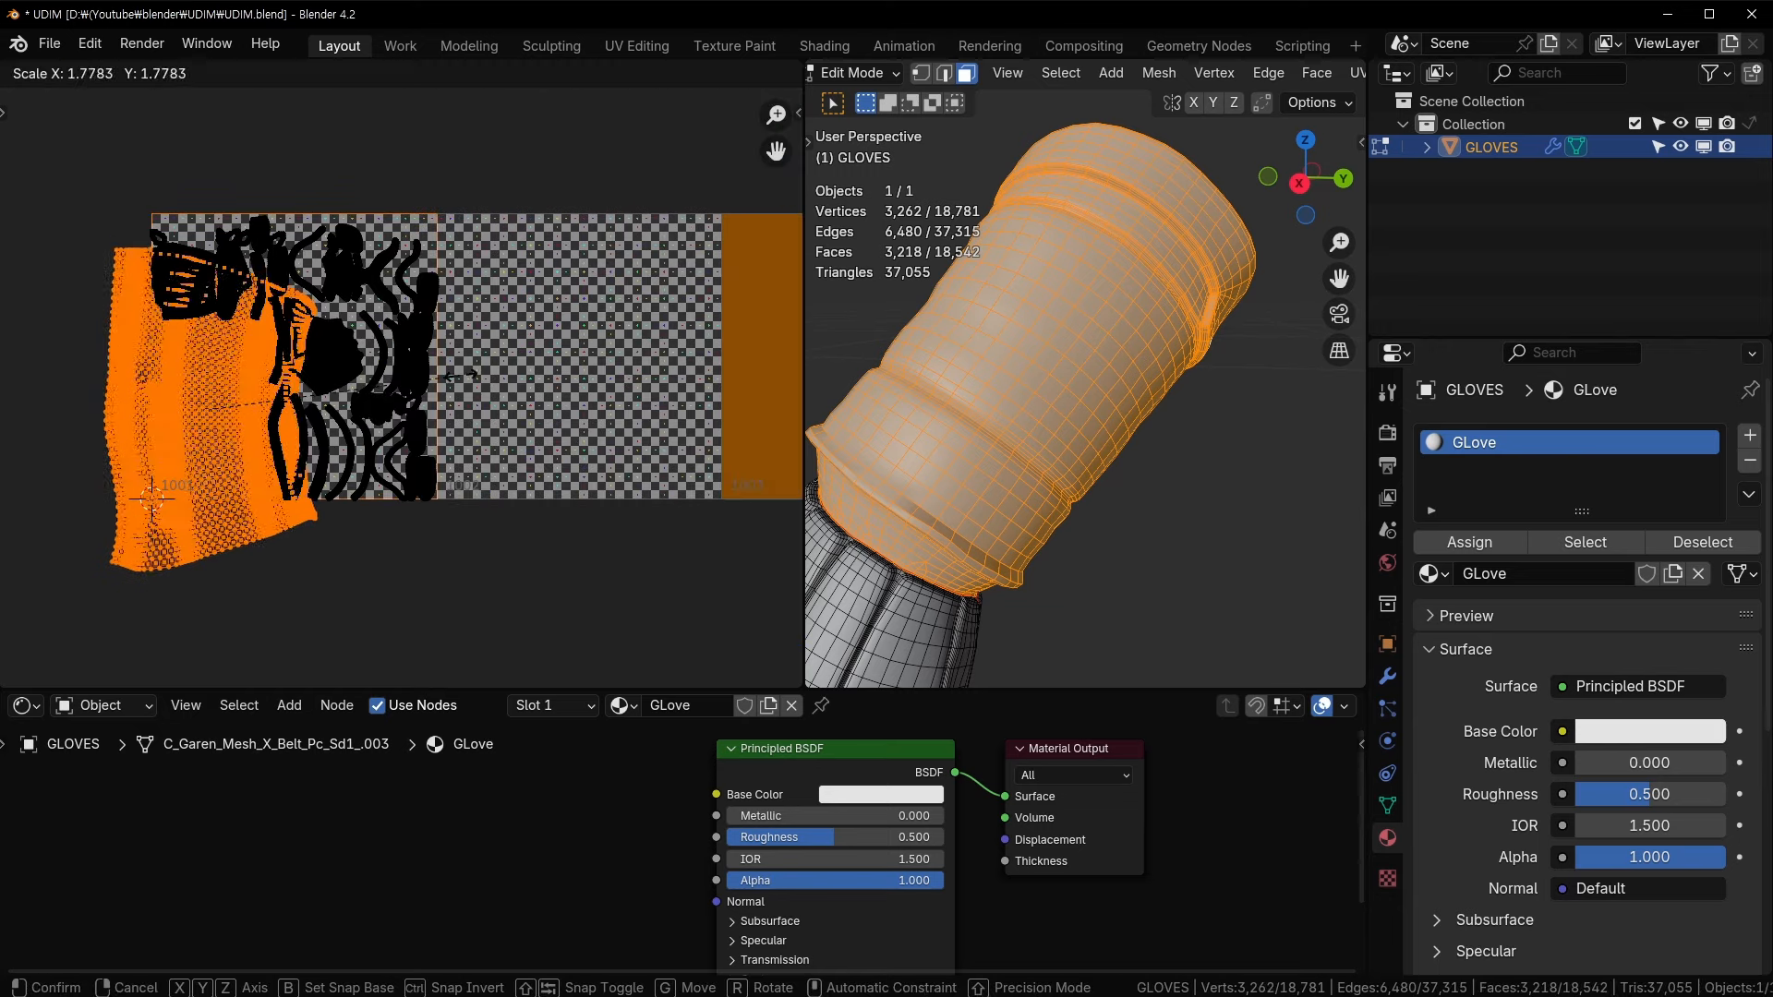
left_click(459, 375)
key("g")
left_click(790, 325)
key("s")
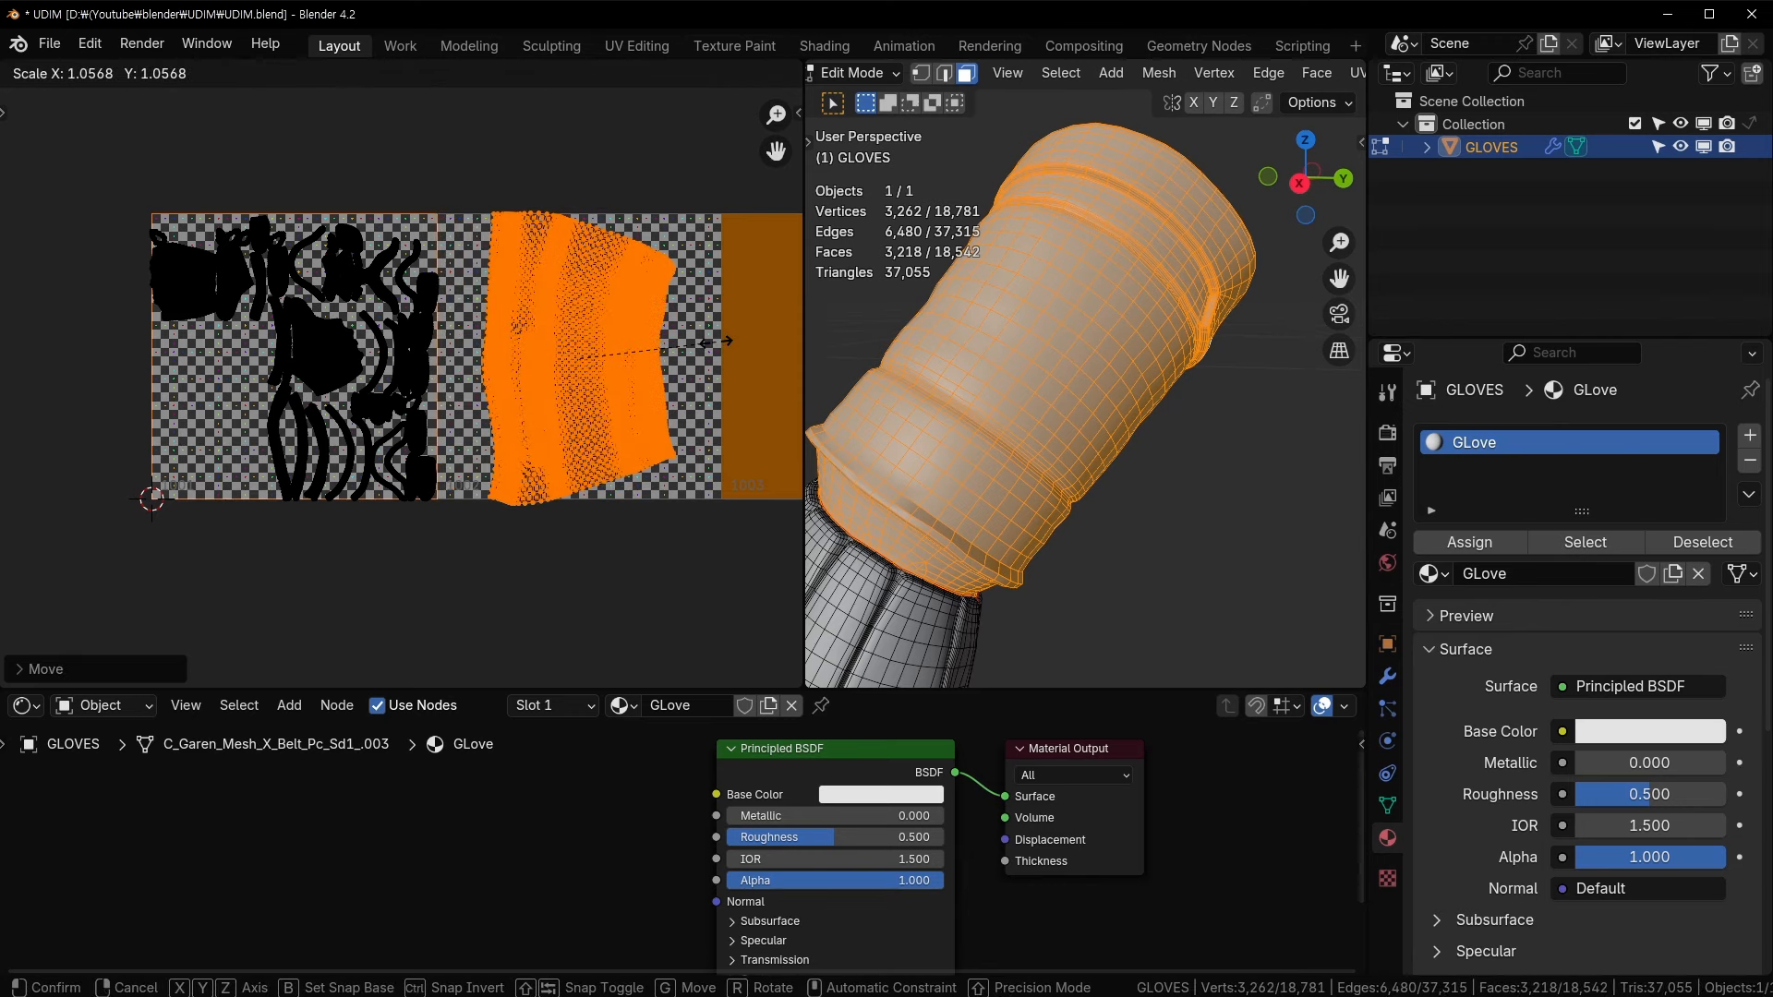
left_click(677, 344)
scroll(493, 277, "up", 2)
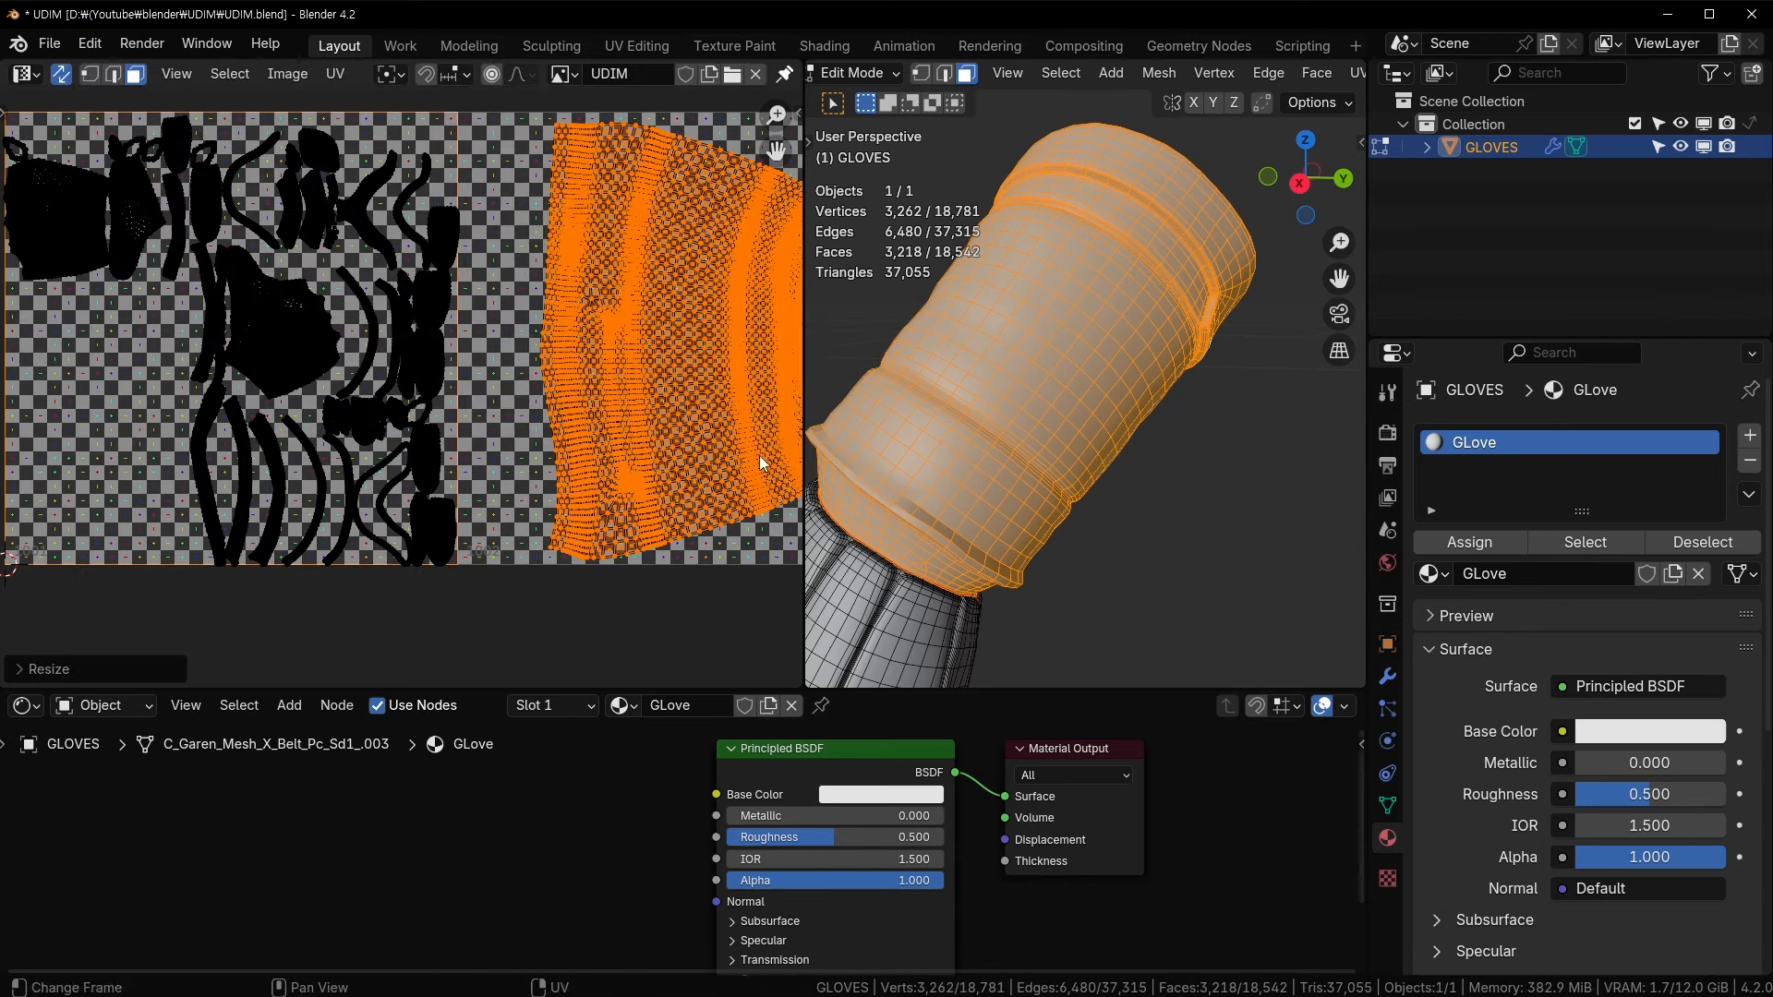
- Undo the scaling and moving of the forearm cuff's UV island
key("ctrl+z")
key("ctrl+z")
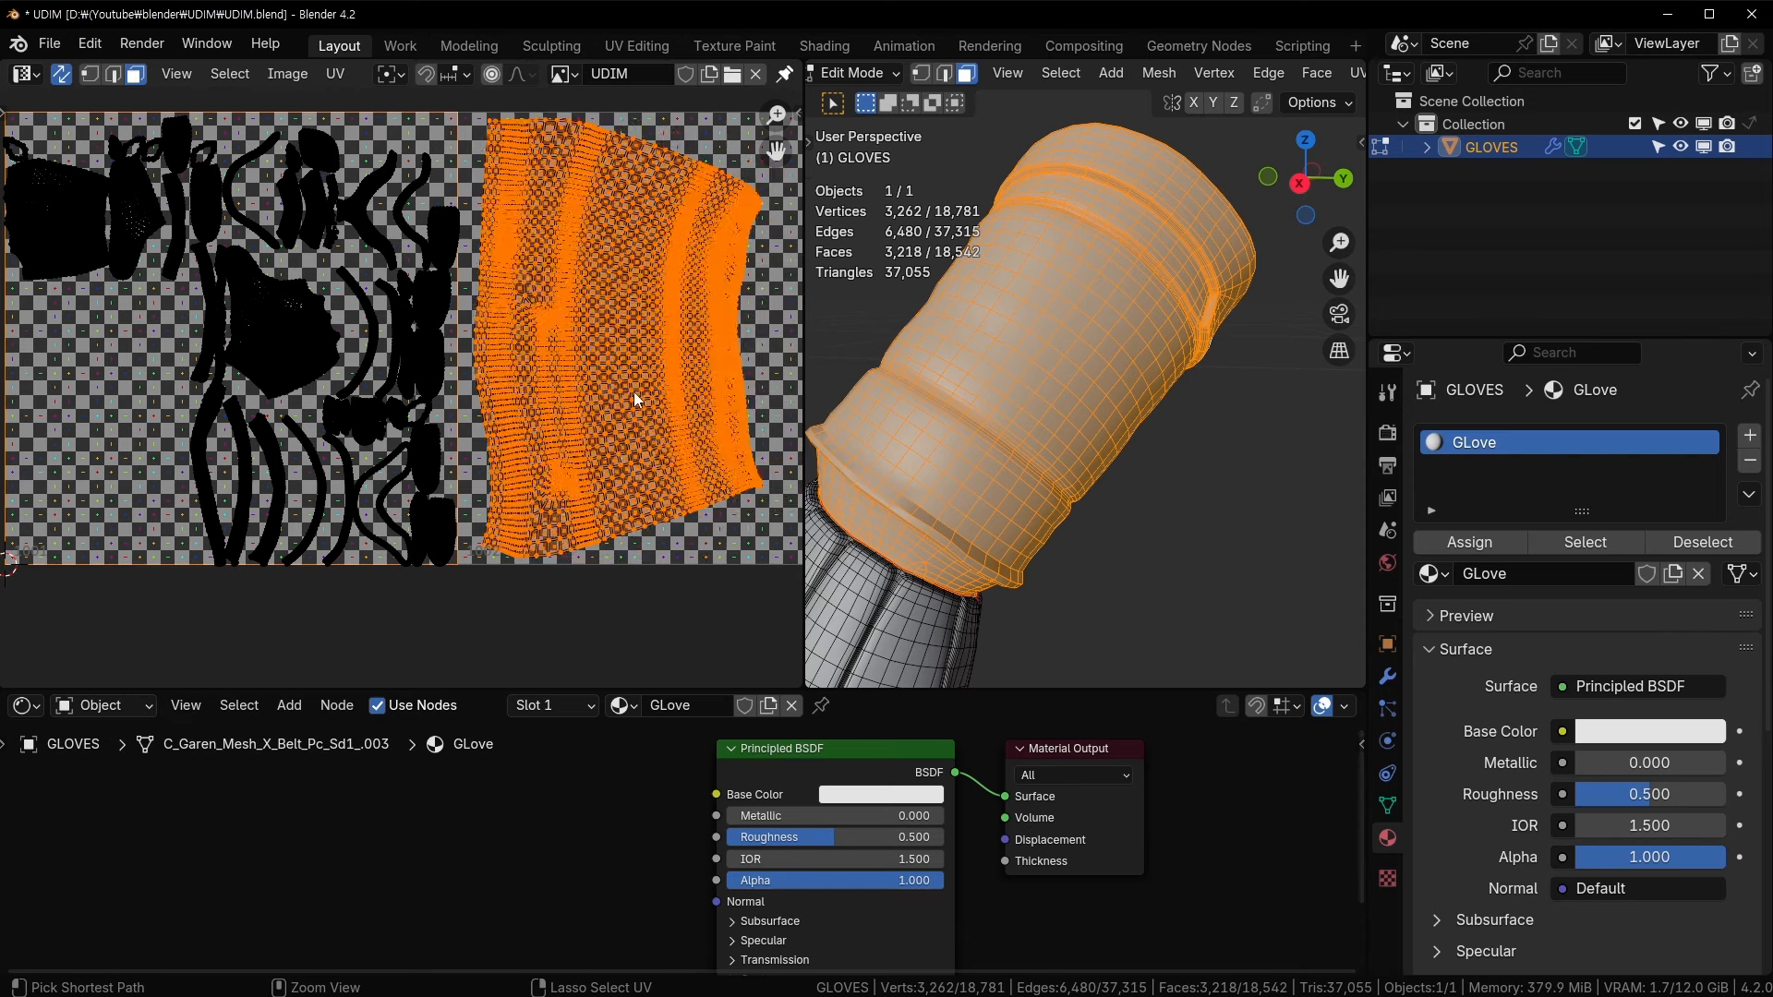
key("ctrl+z")
key("ctrl+z")
key("ctrl+z")
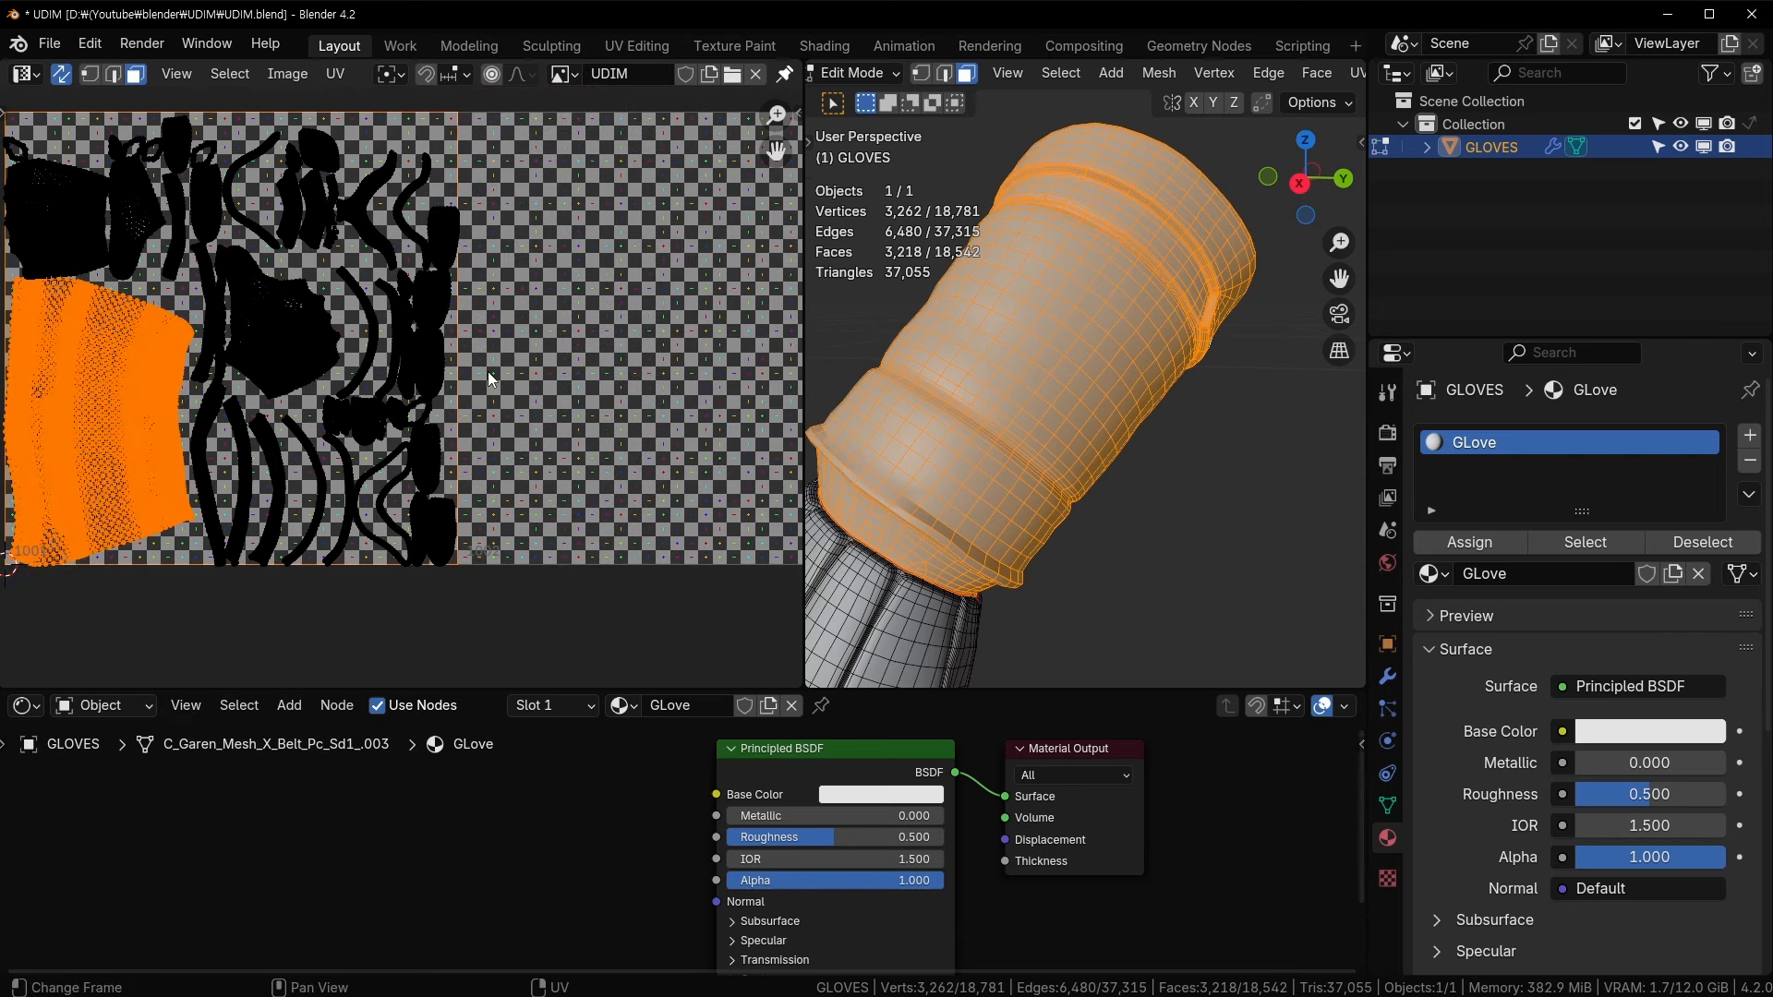
scroll(487, 371, "down", 3)
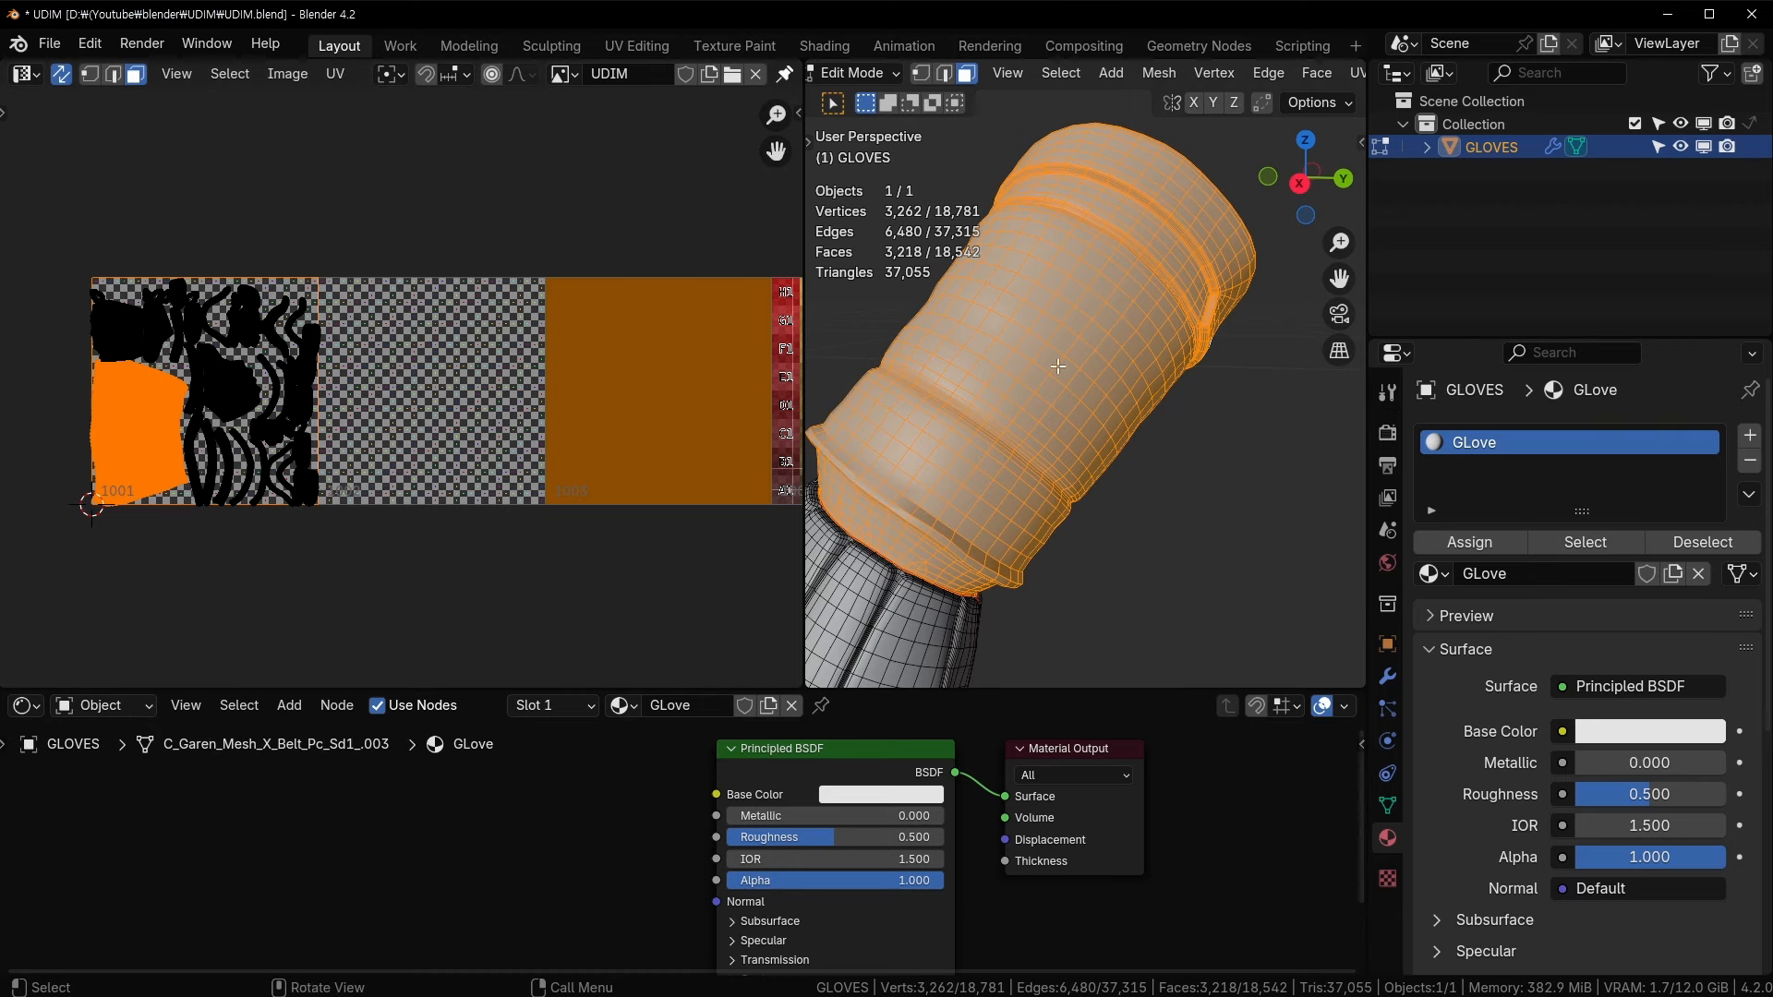
- Look over the glove's hand area and reselect the whole forearm cuff with a seam-delimited linked selection
middle_click_drag(1058, 367, 1065, 318)
left_click(1012, 259)
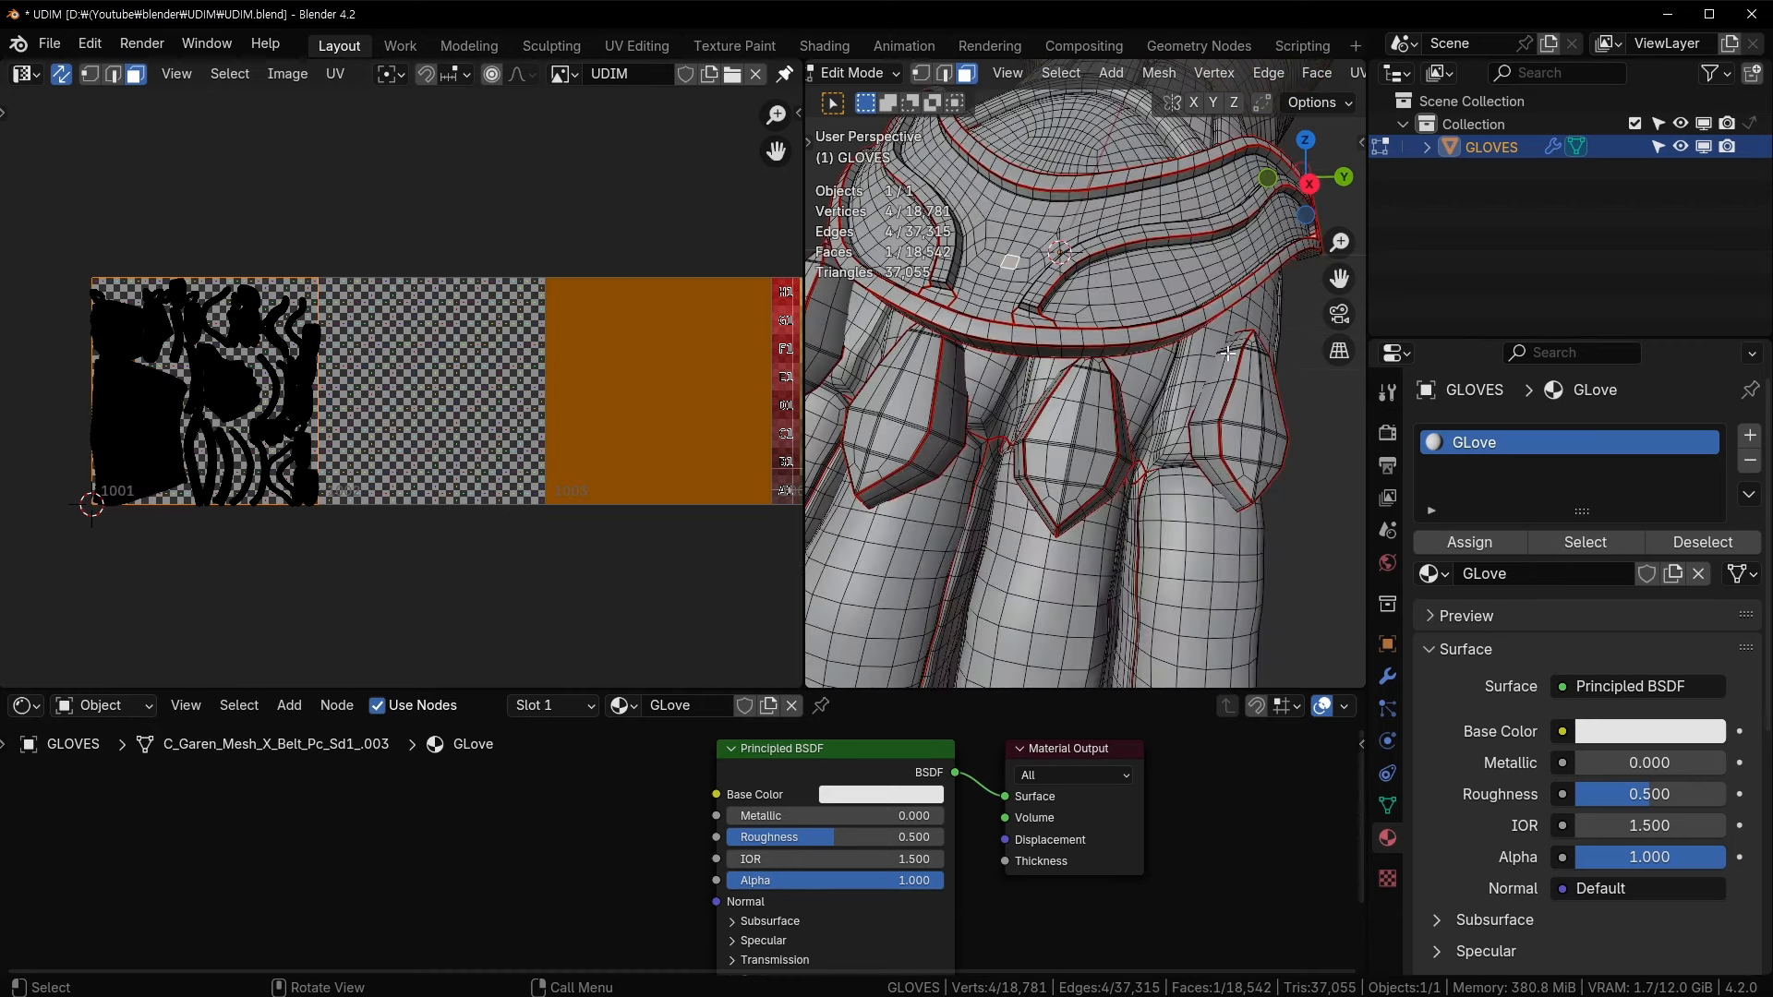
scroll(996, 305, "down", 5)
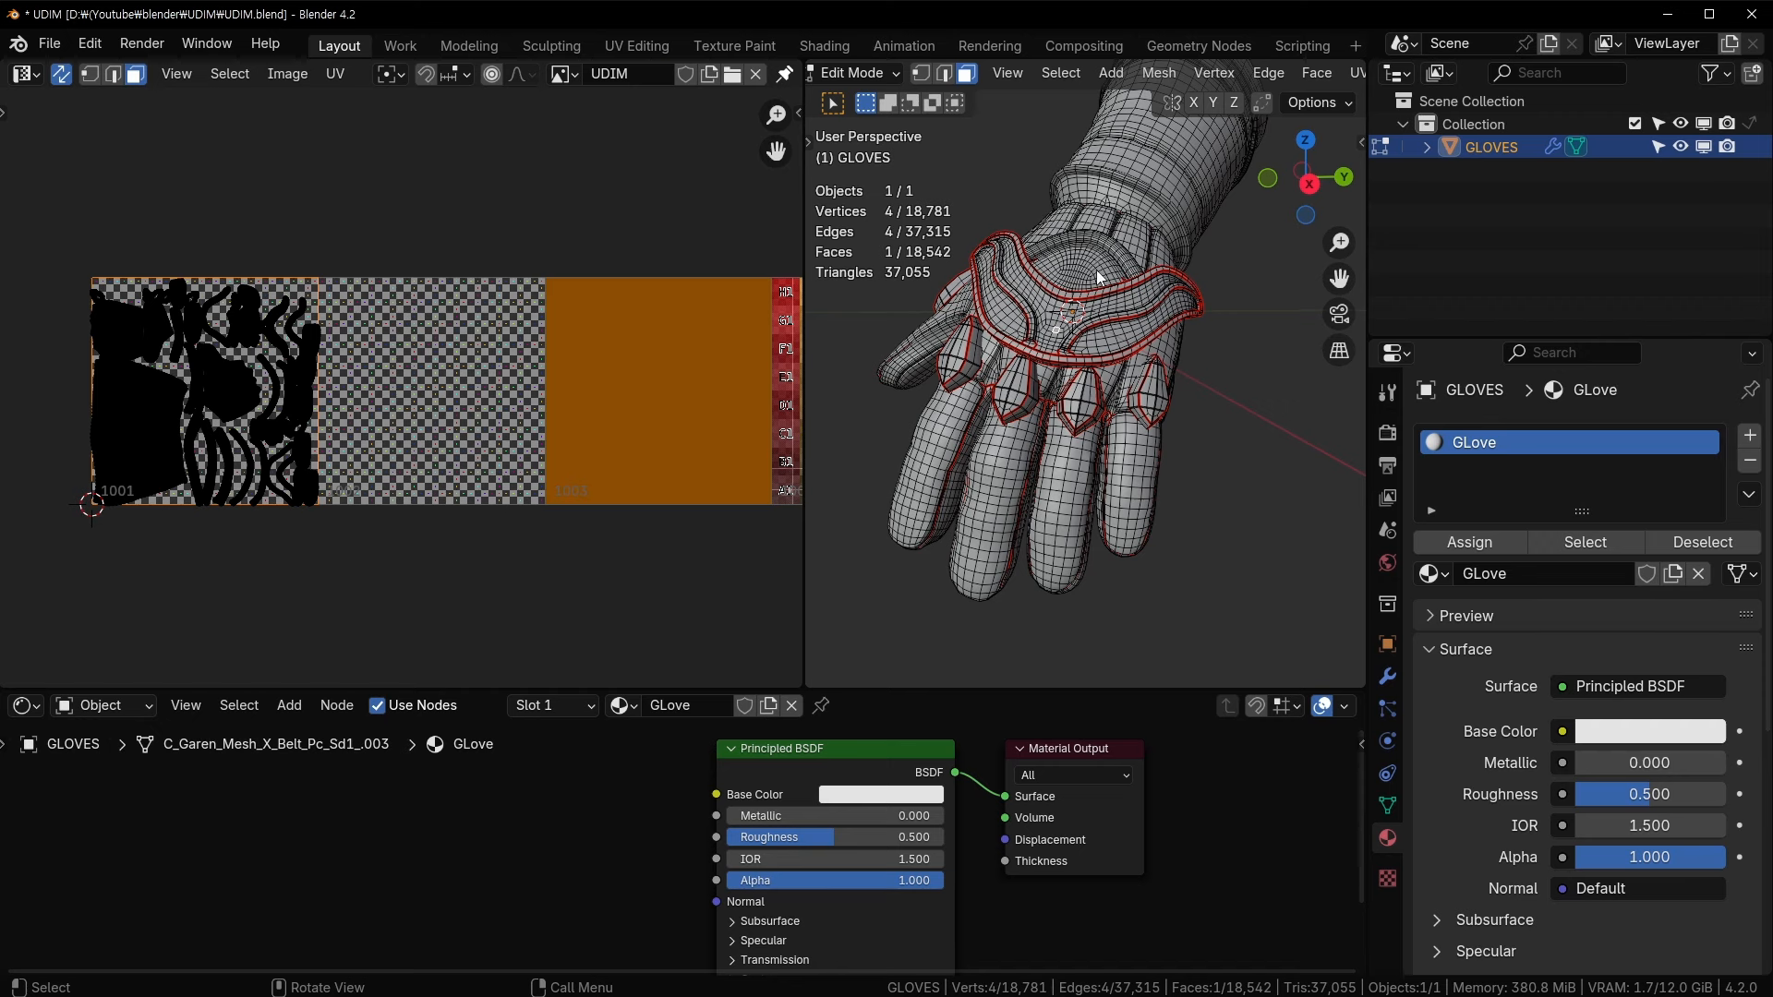
key("Tab")
key("Tab")
key("ctrl+l")
middle_click_drag(218, 441, 162, 481)
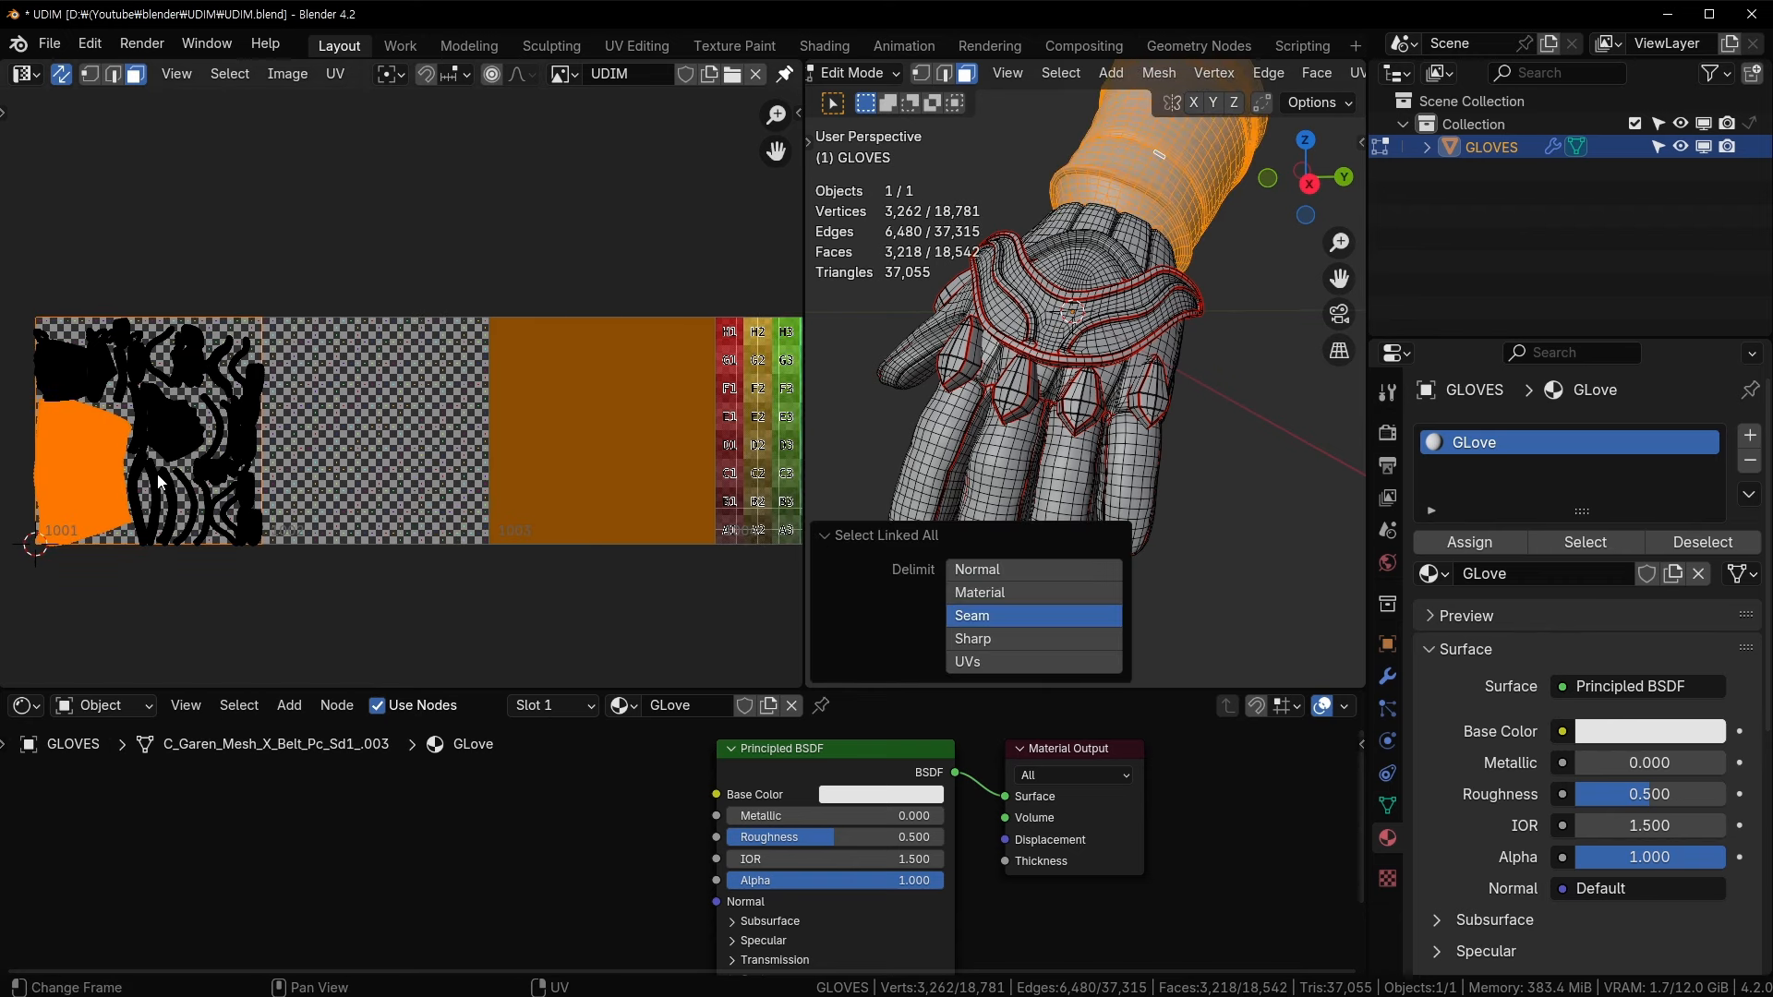
- Unwrap the selected forearm cuff again on its own and show the UV Vertex and image settings
left_click_drag(162, 481, 419, 315)
key("u")
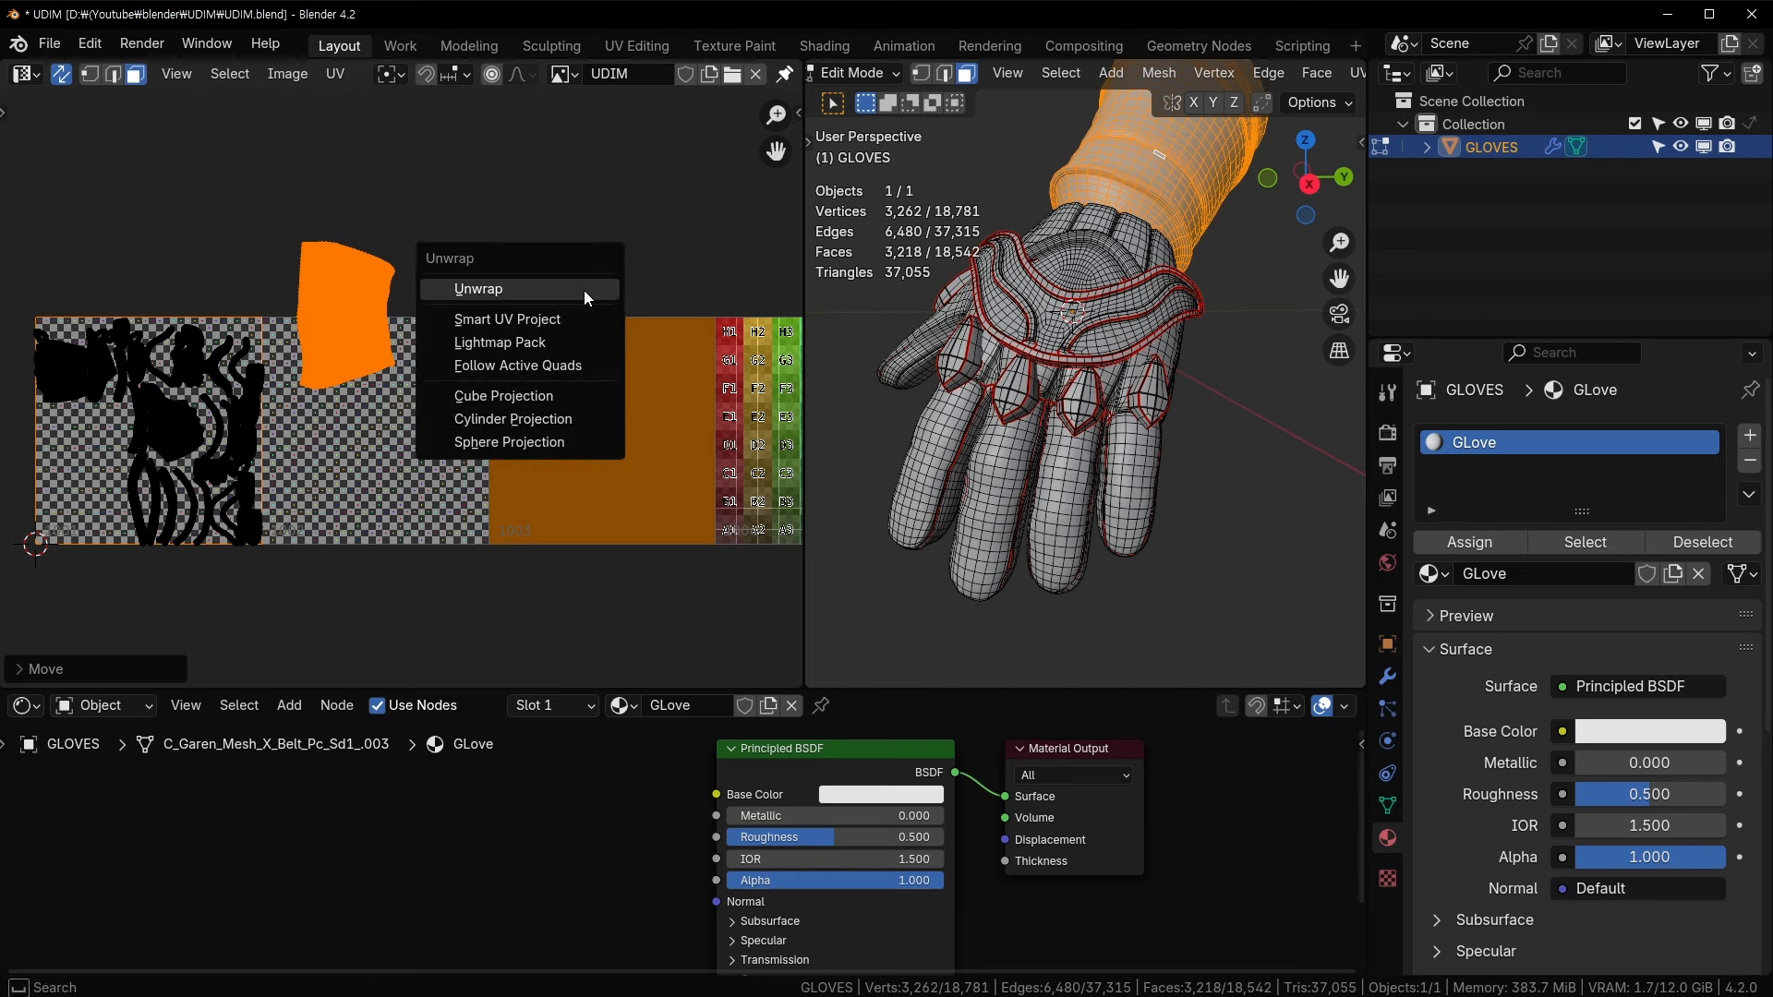
left_click(584, 290)
key("n")
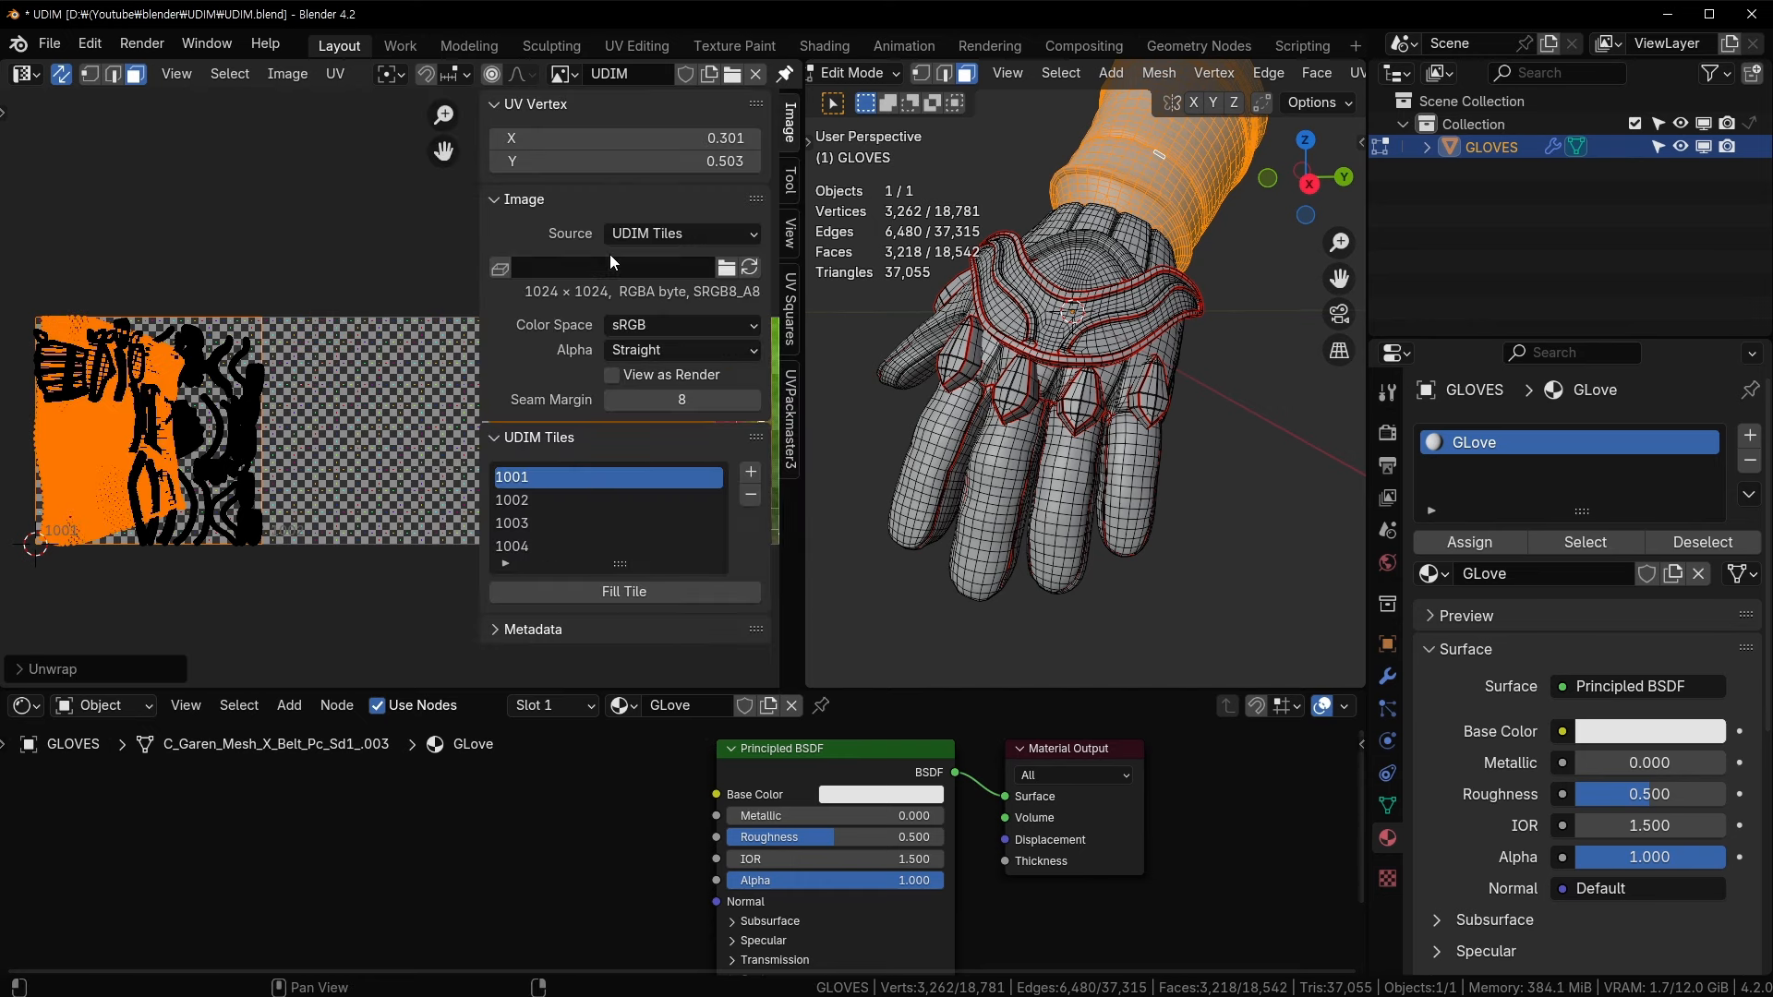
- Try moving the unwrapped cuff island freehand into tile 1002 and undo the move
middle_click_drag(224, 389, 199, 376)
key("g")
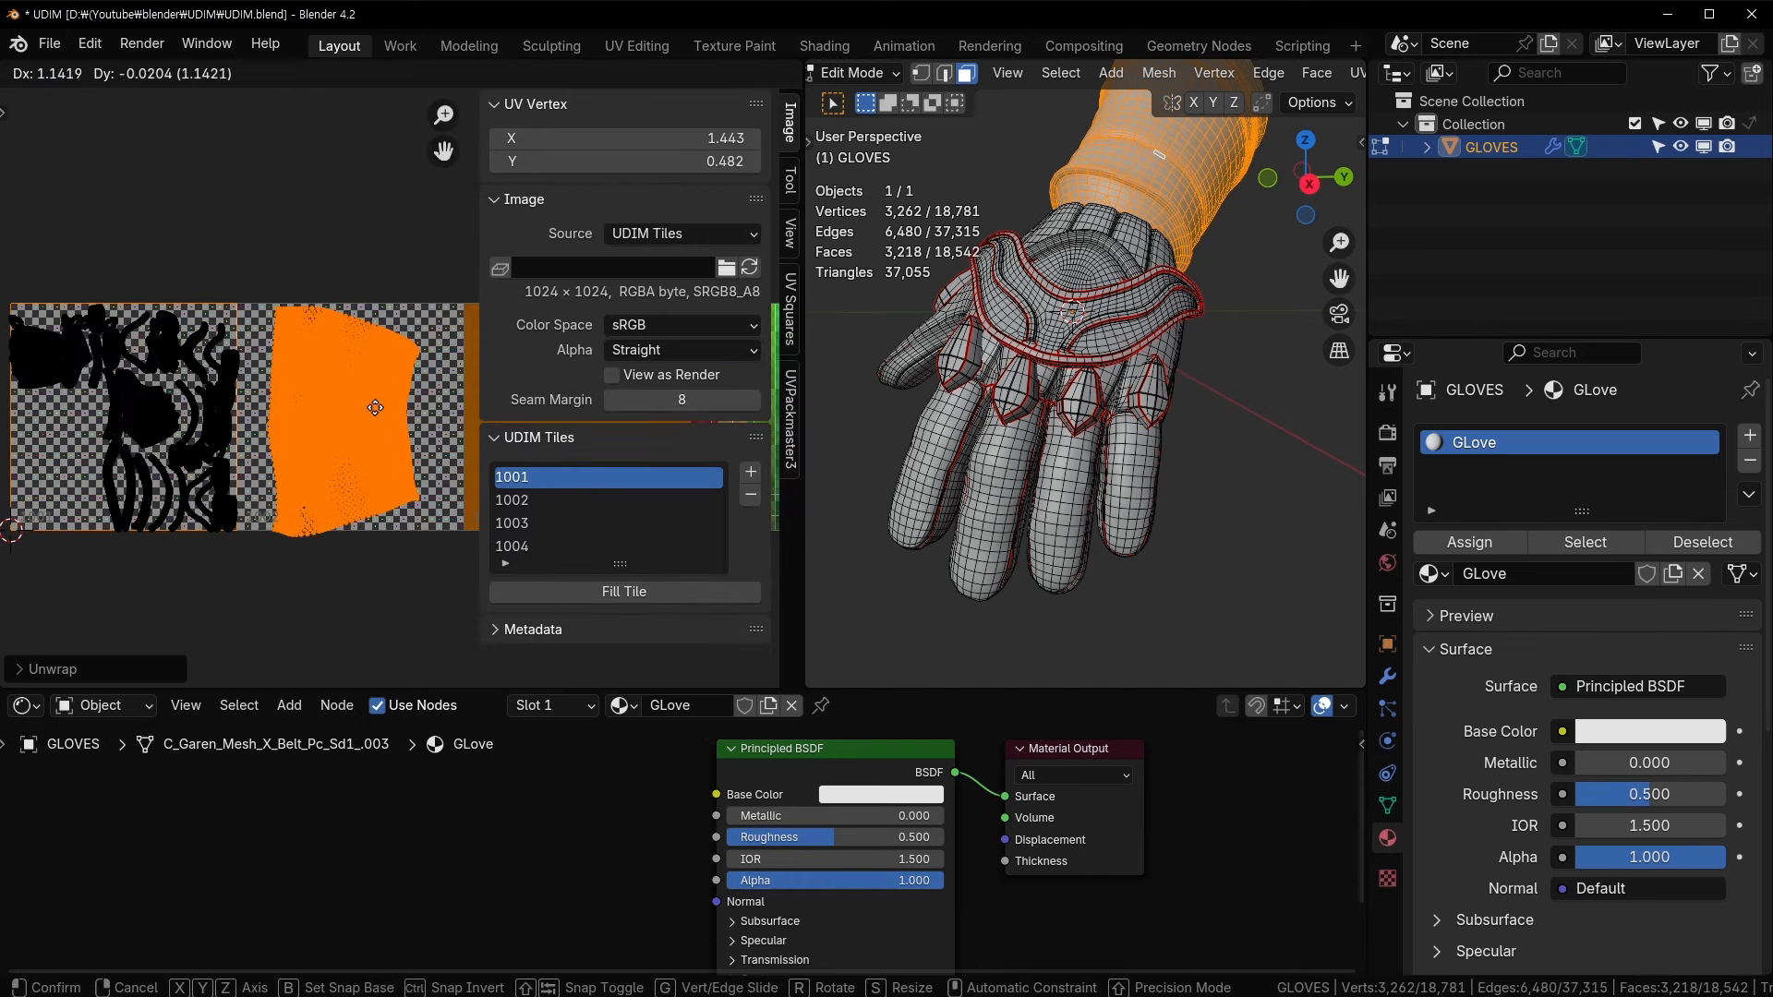
left_click(376, 407)
key("ctrl+z")
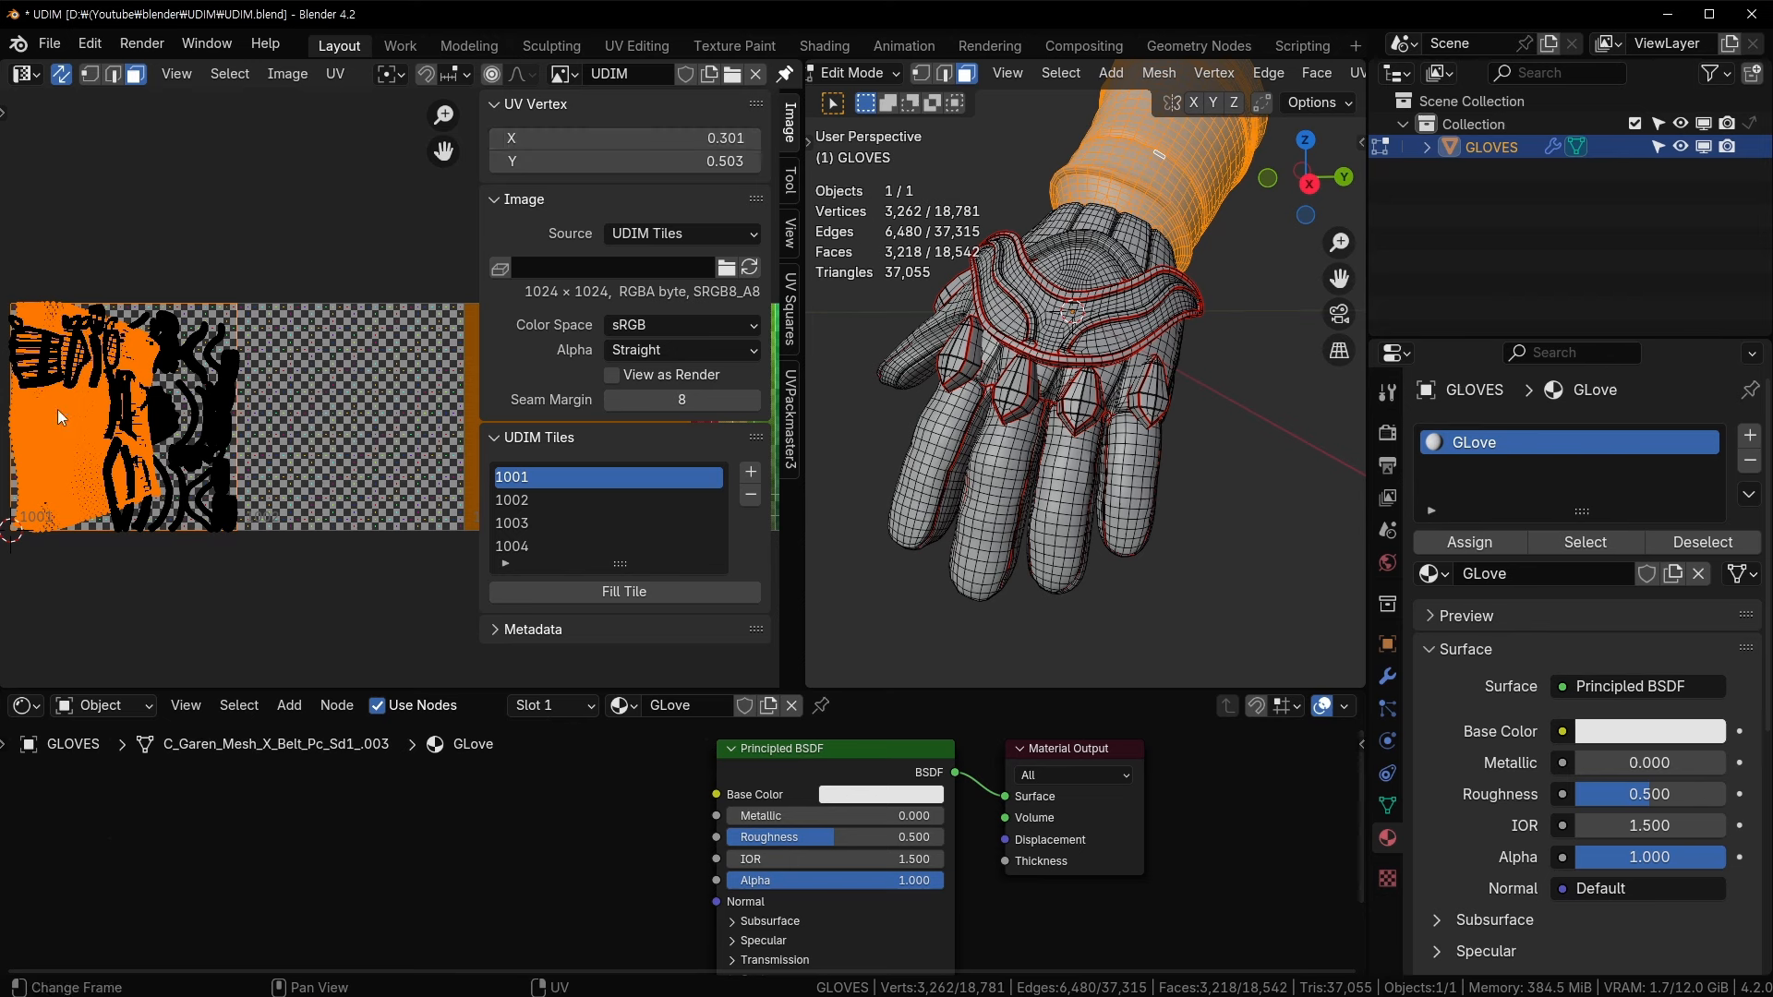
- Shift the cuff's UV island exactly one tile over into tile 1002 by setting its UV Vertex X to 1.301
key("n")
middle_click_drag(209, 550, 279, 547)
scroll(166, 471, "down", 2)
scroll(101, 508, "up", 2)
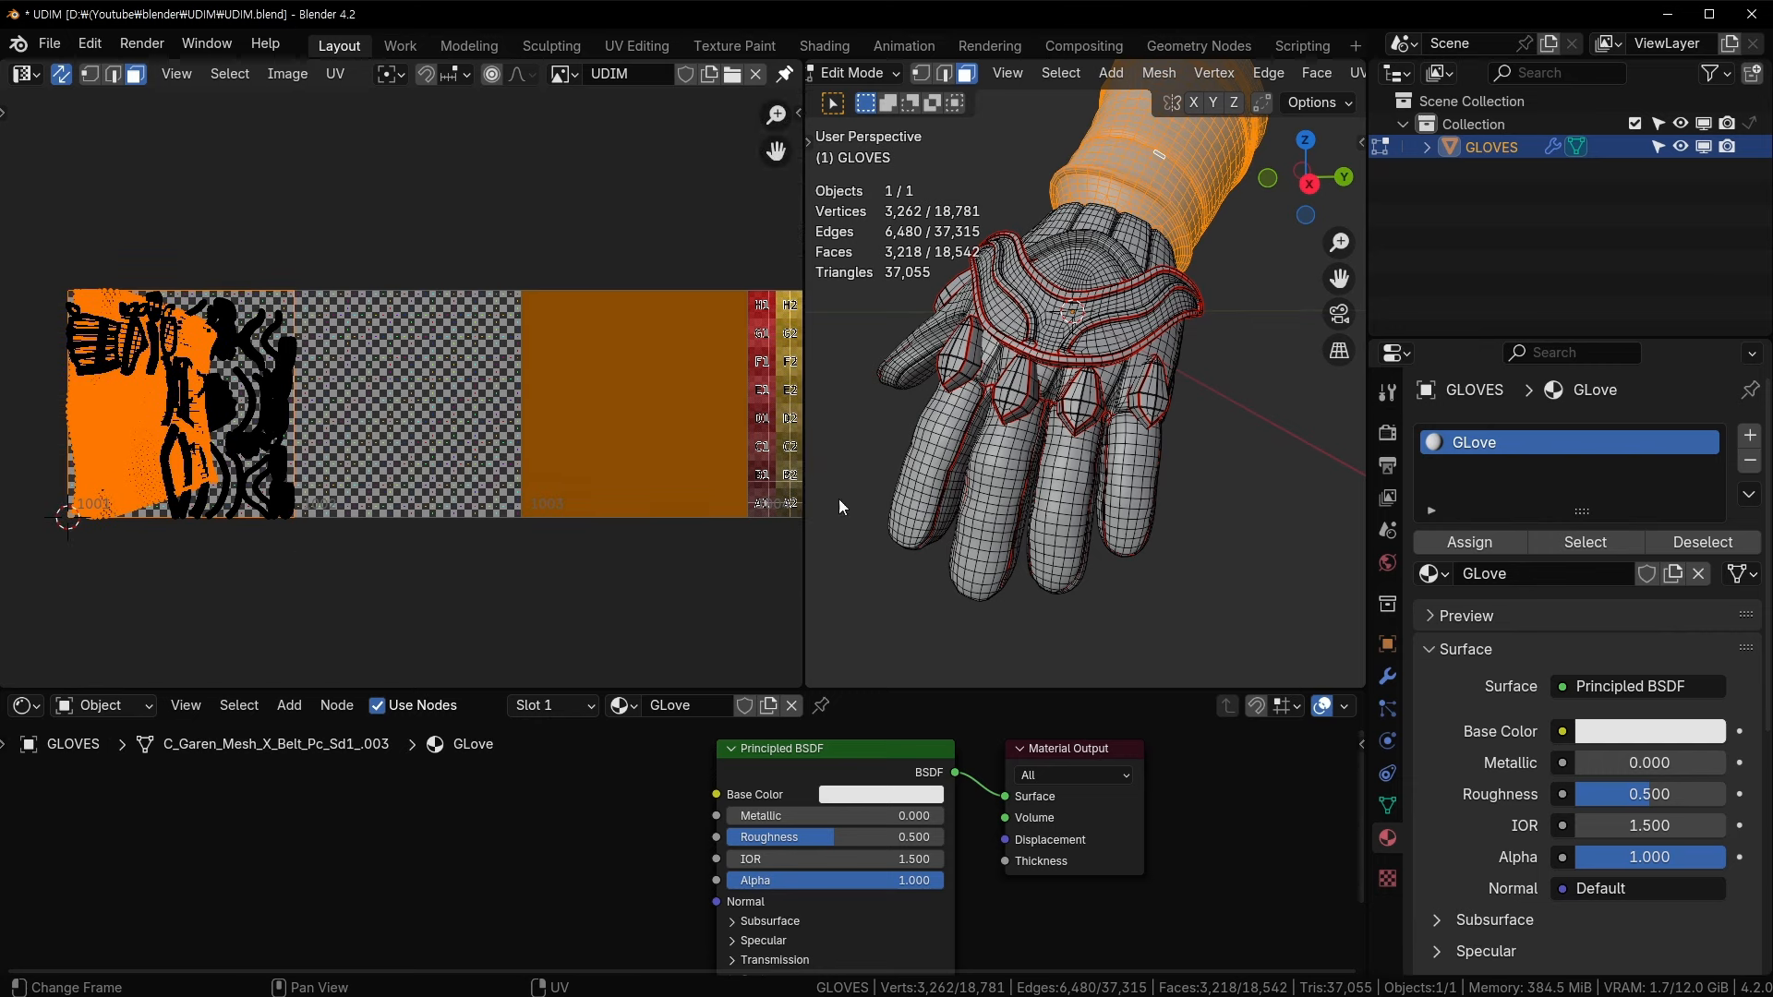
middle_click_drag(357, 486, 412, 458)
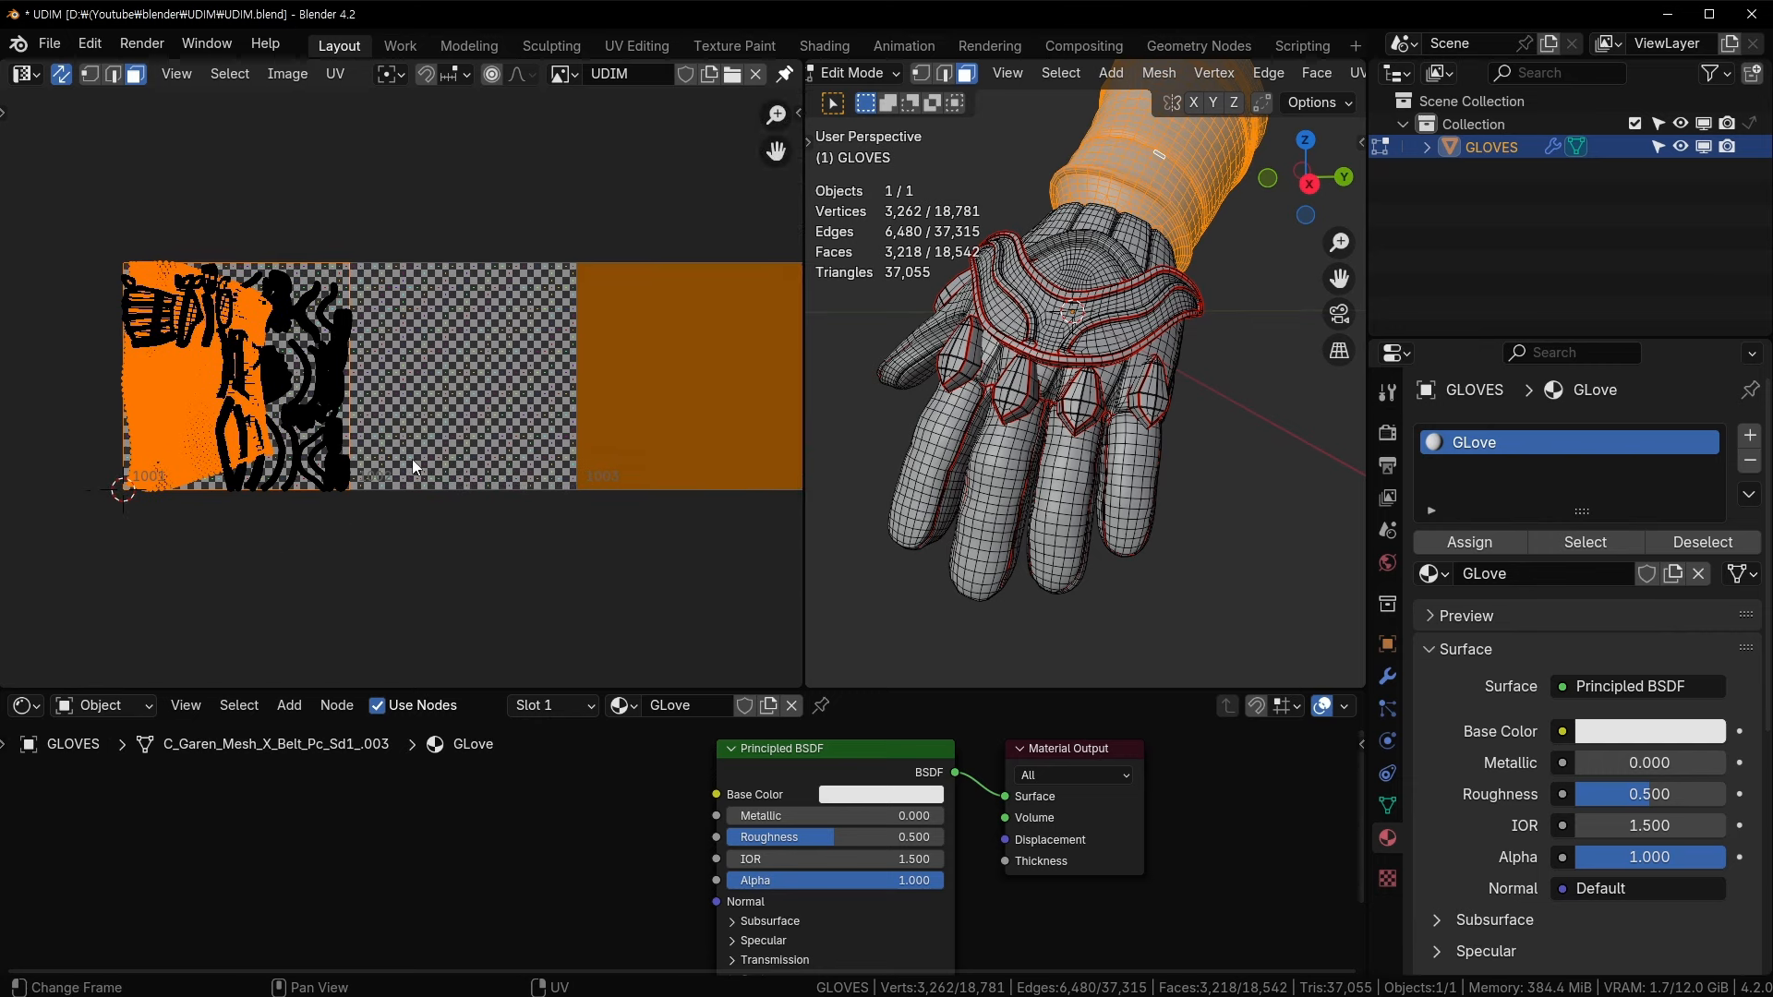
key("n")
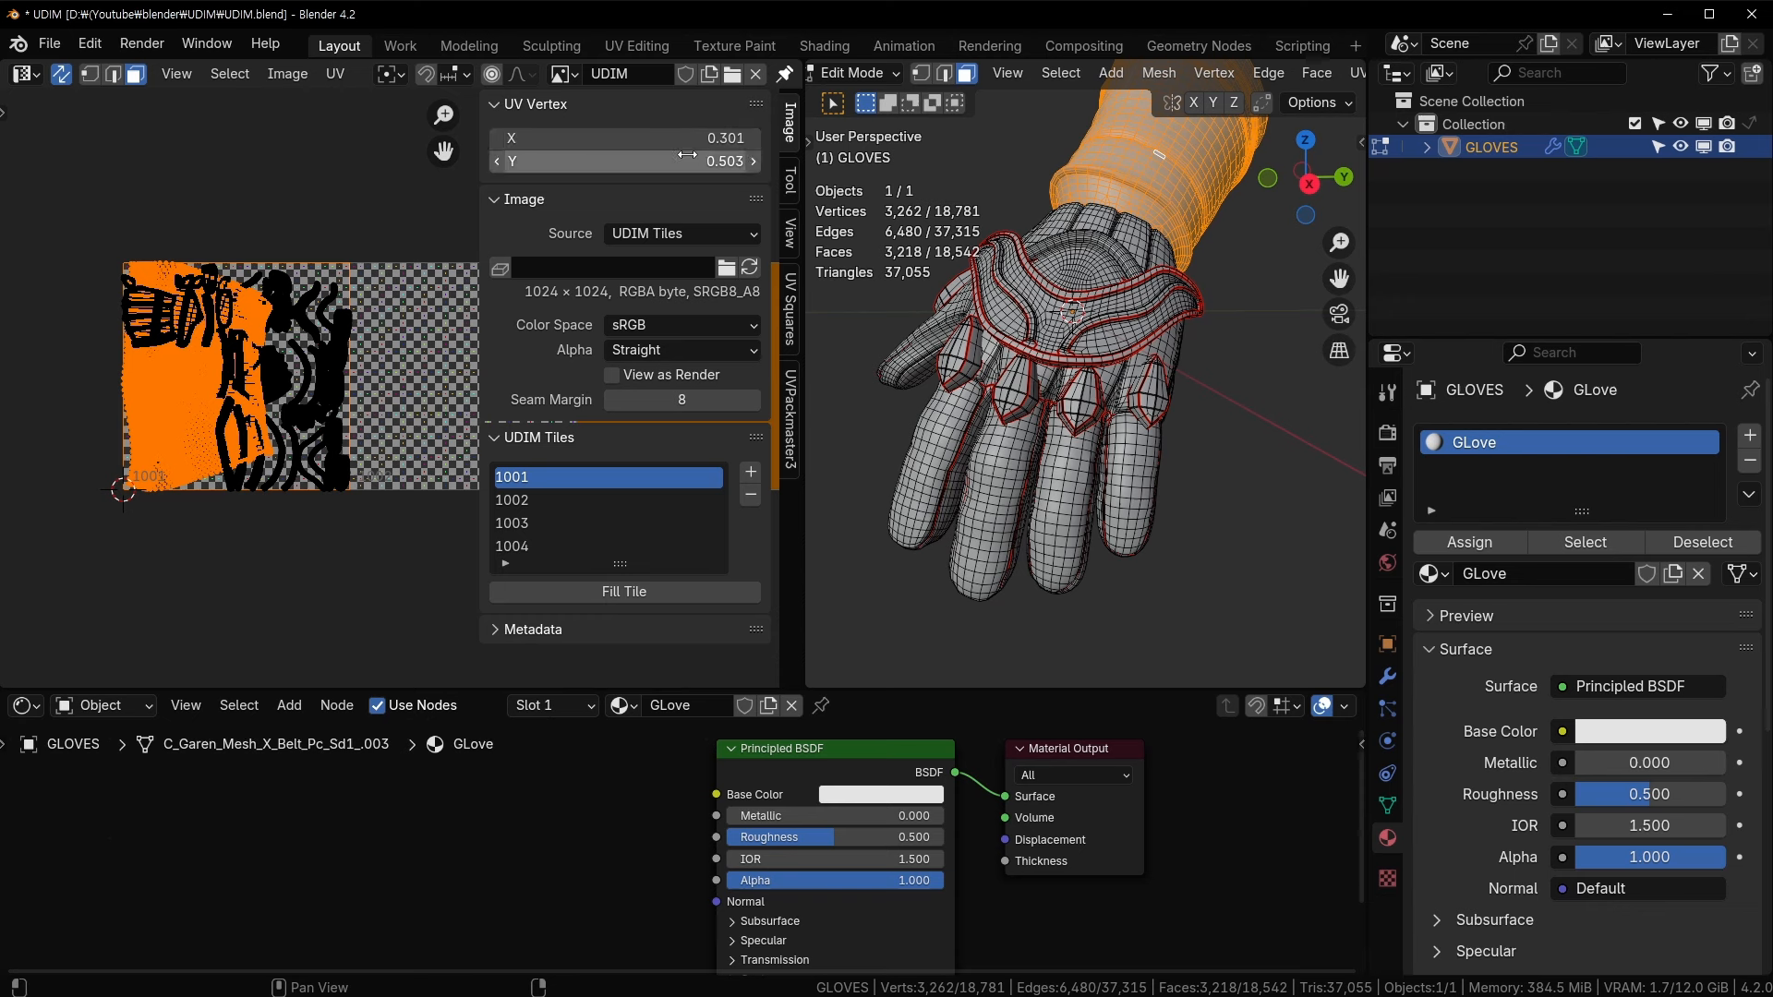
left_click(545, 138)
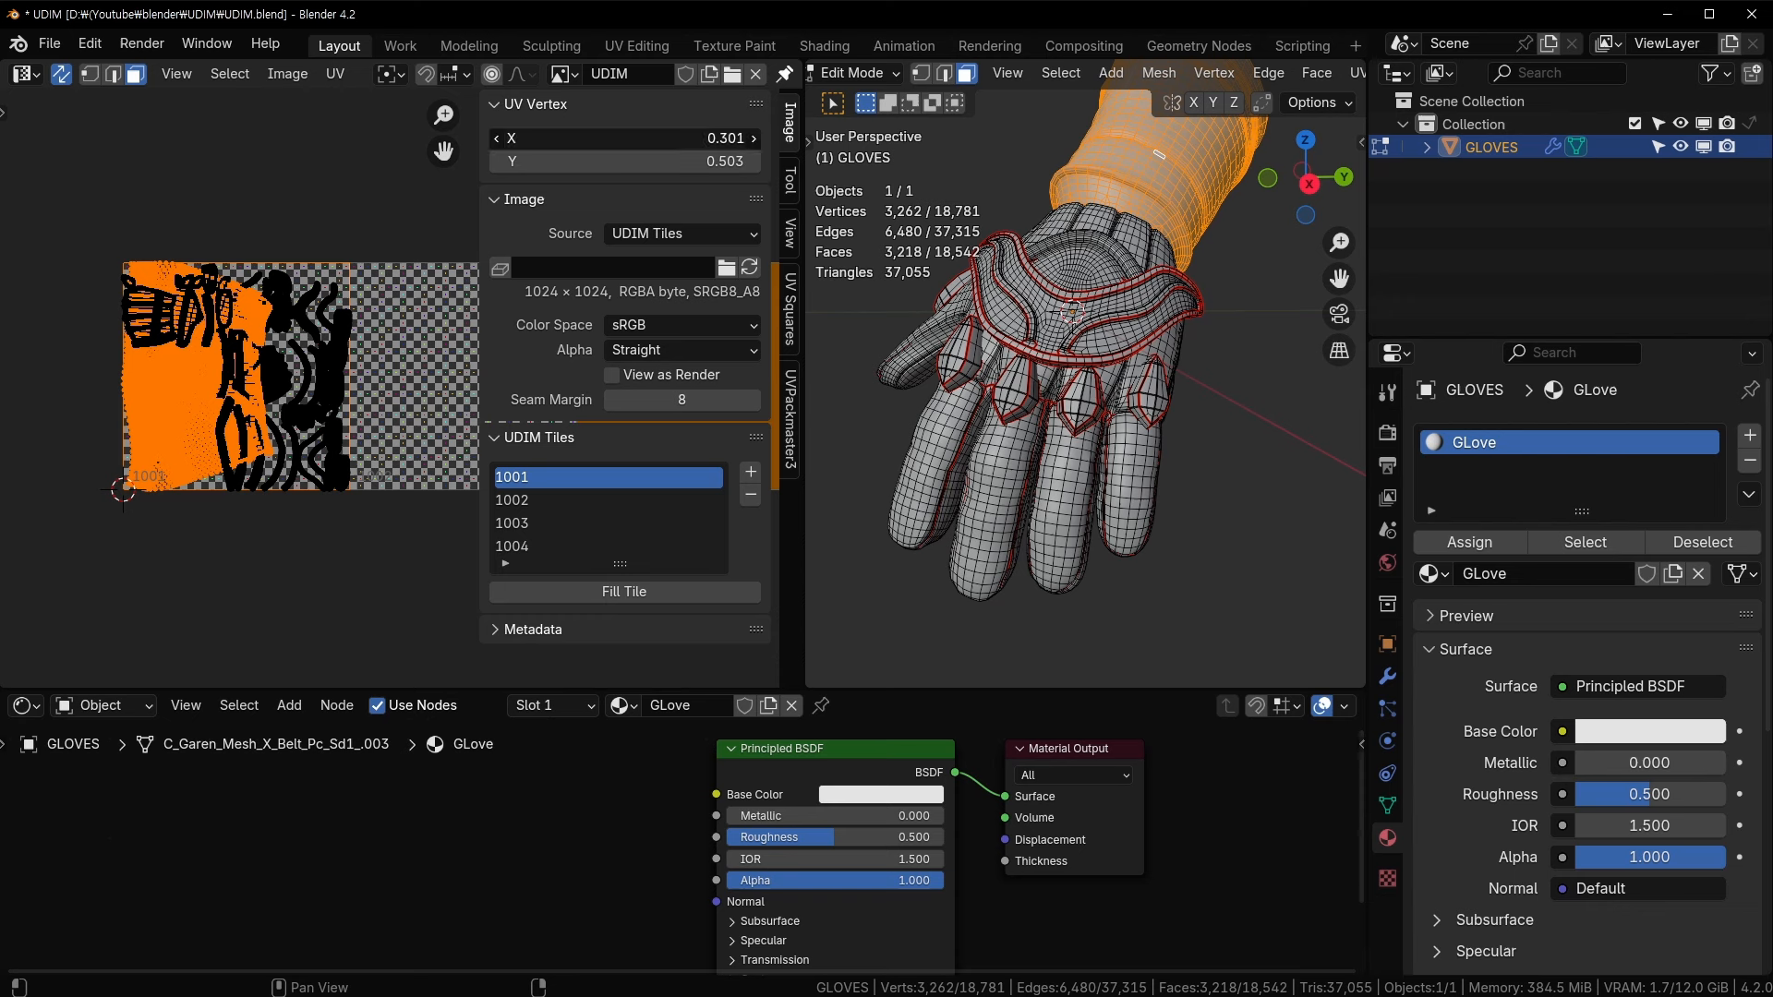
left_click(499, 139)
key("Return")
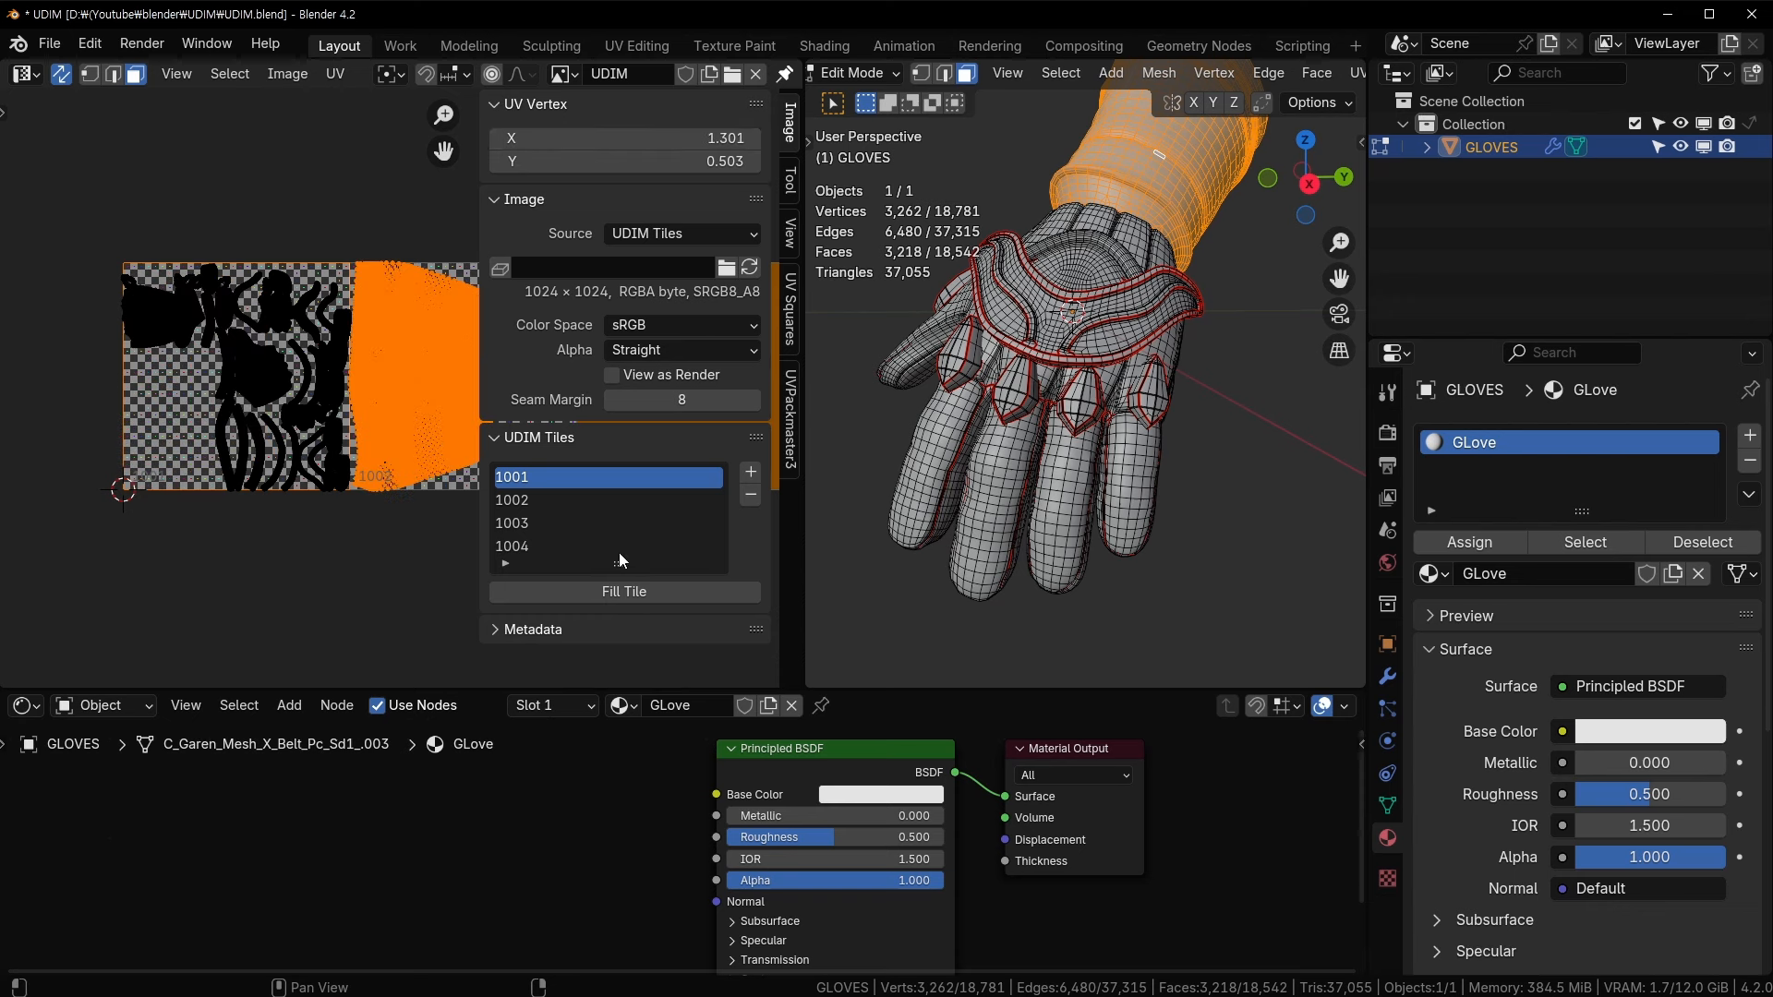
middle_click_drag(362, 466, 226, 472)
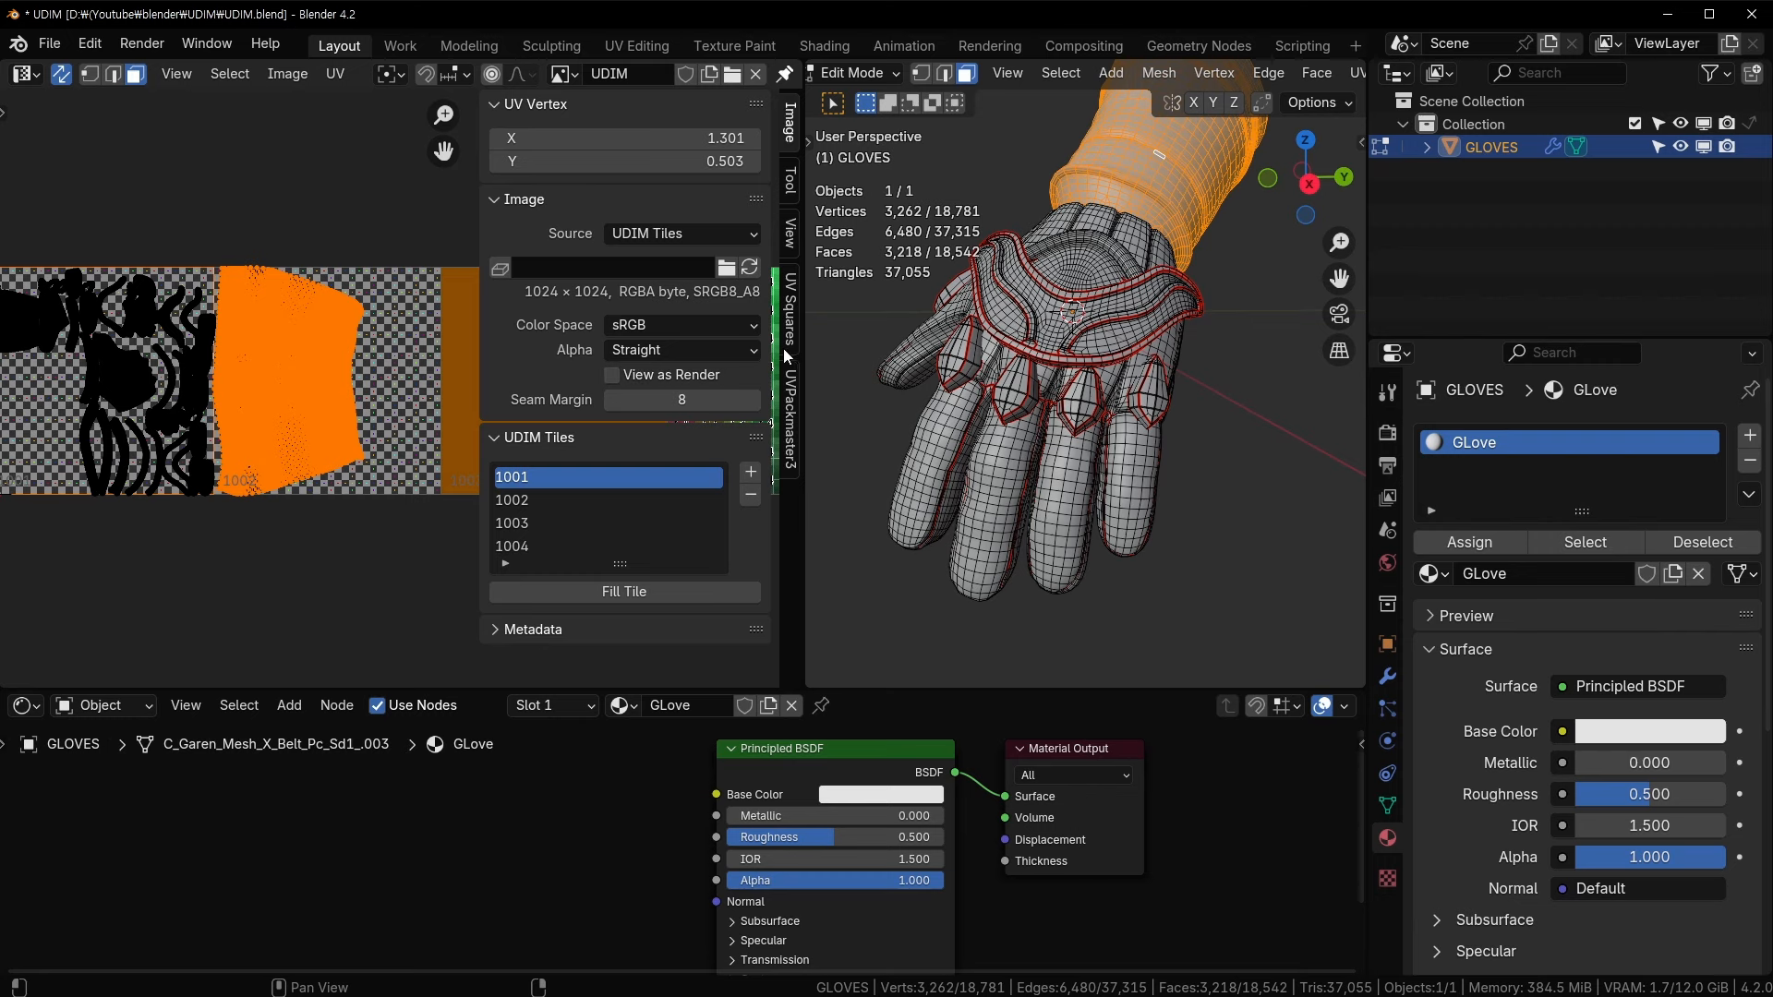
- Widen the UV editor and inspect the cuff island's placement in tile 1002 beside the tile 1001 islands
left_click_drag(805, 346, 973, 346)
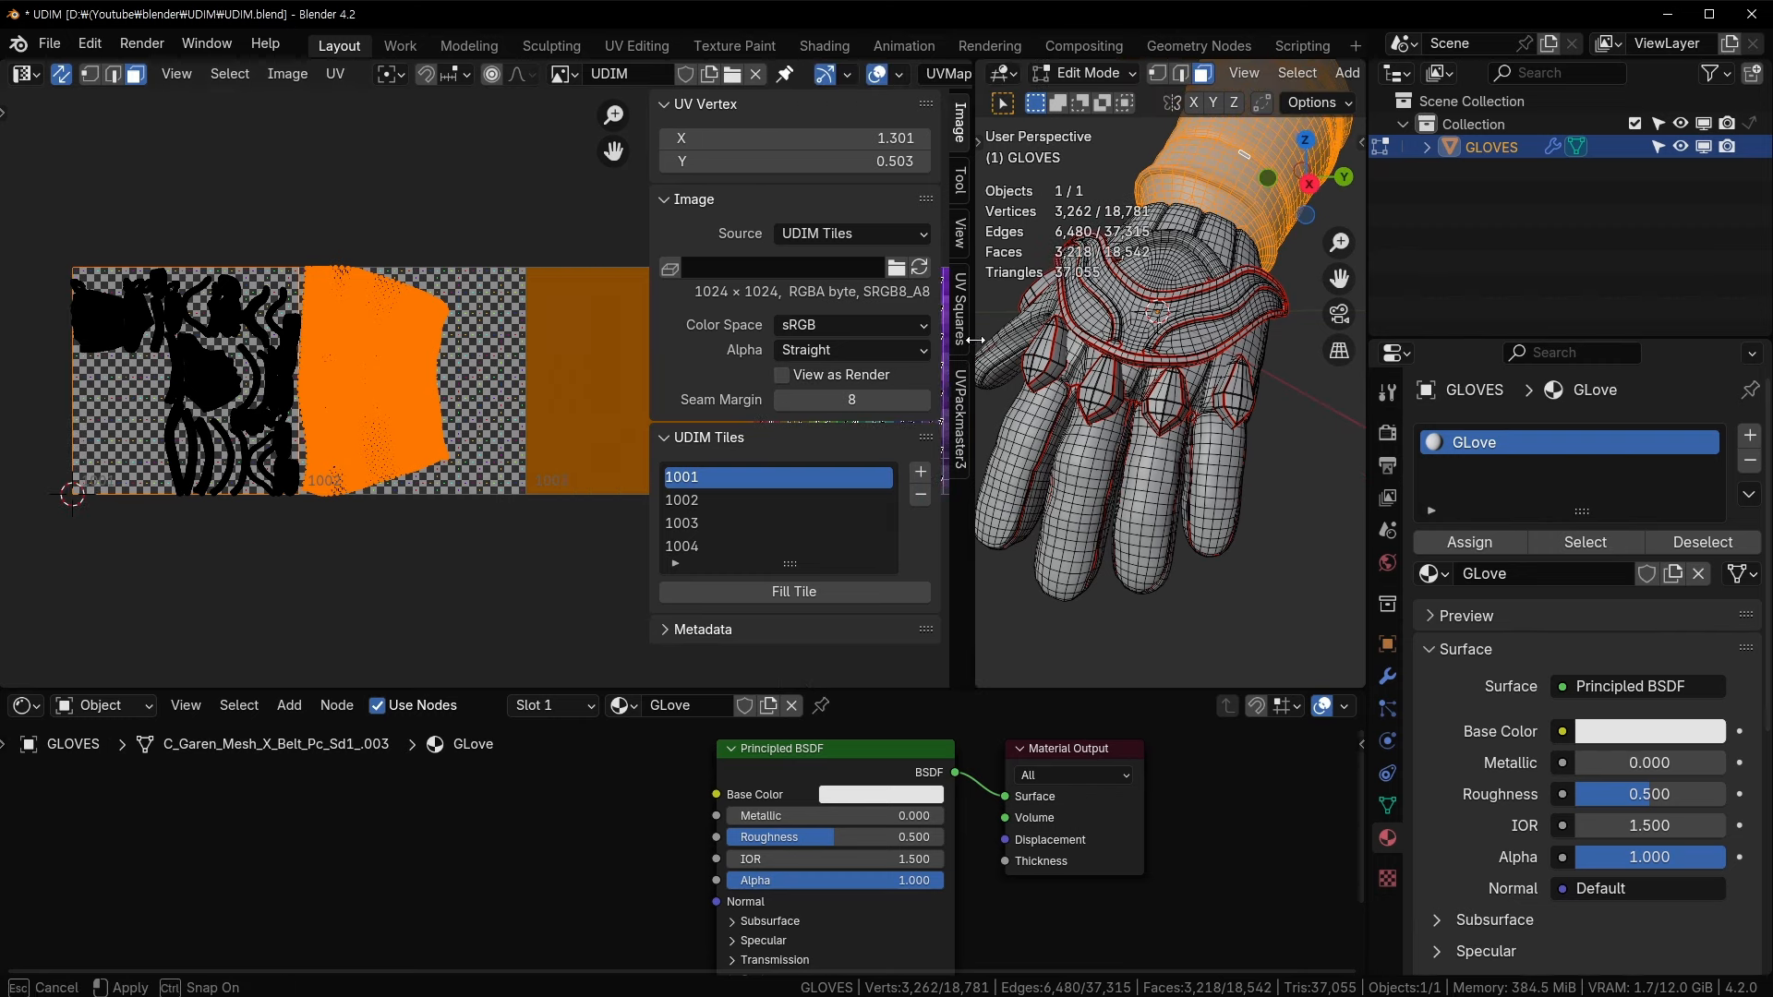
scroll(367, 371, "up", 2)
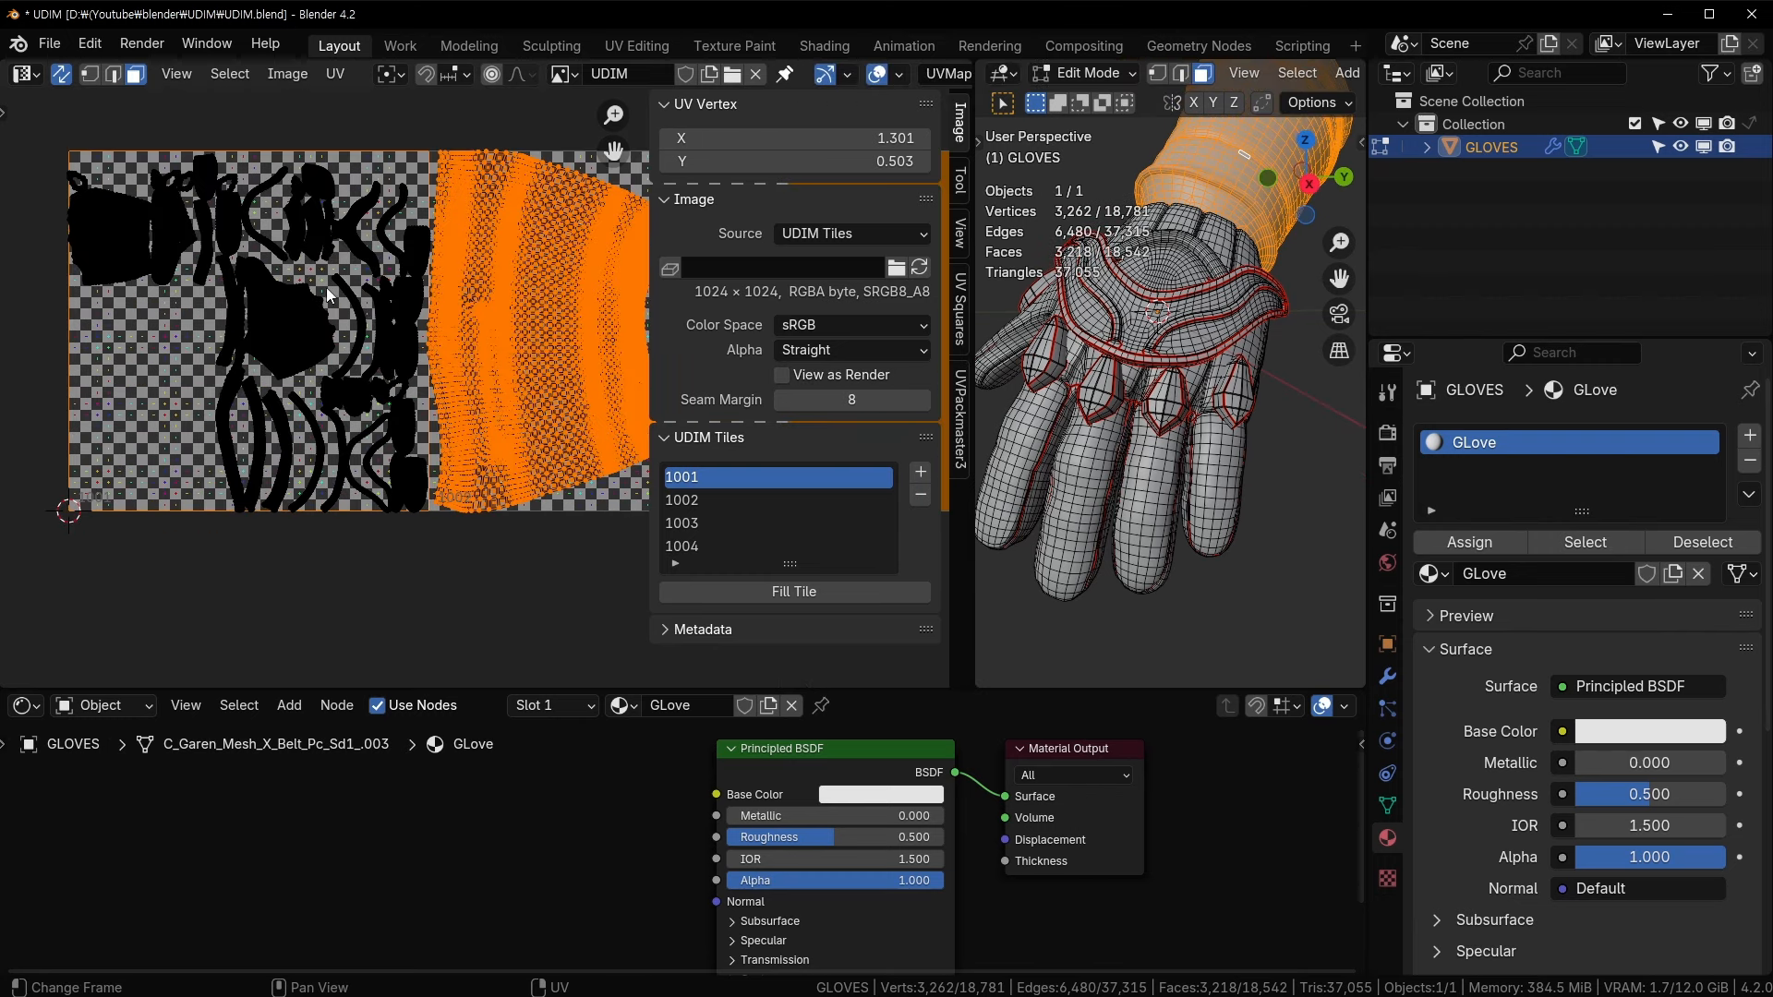
middle_click_drag(285, 333, 124, 379)
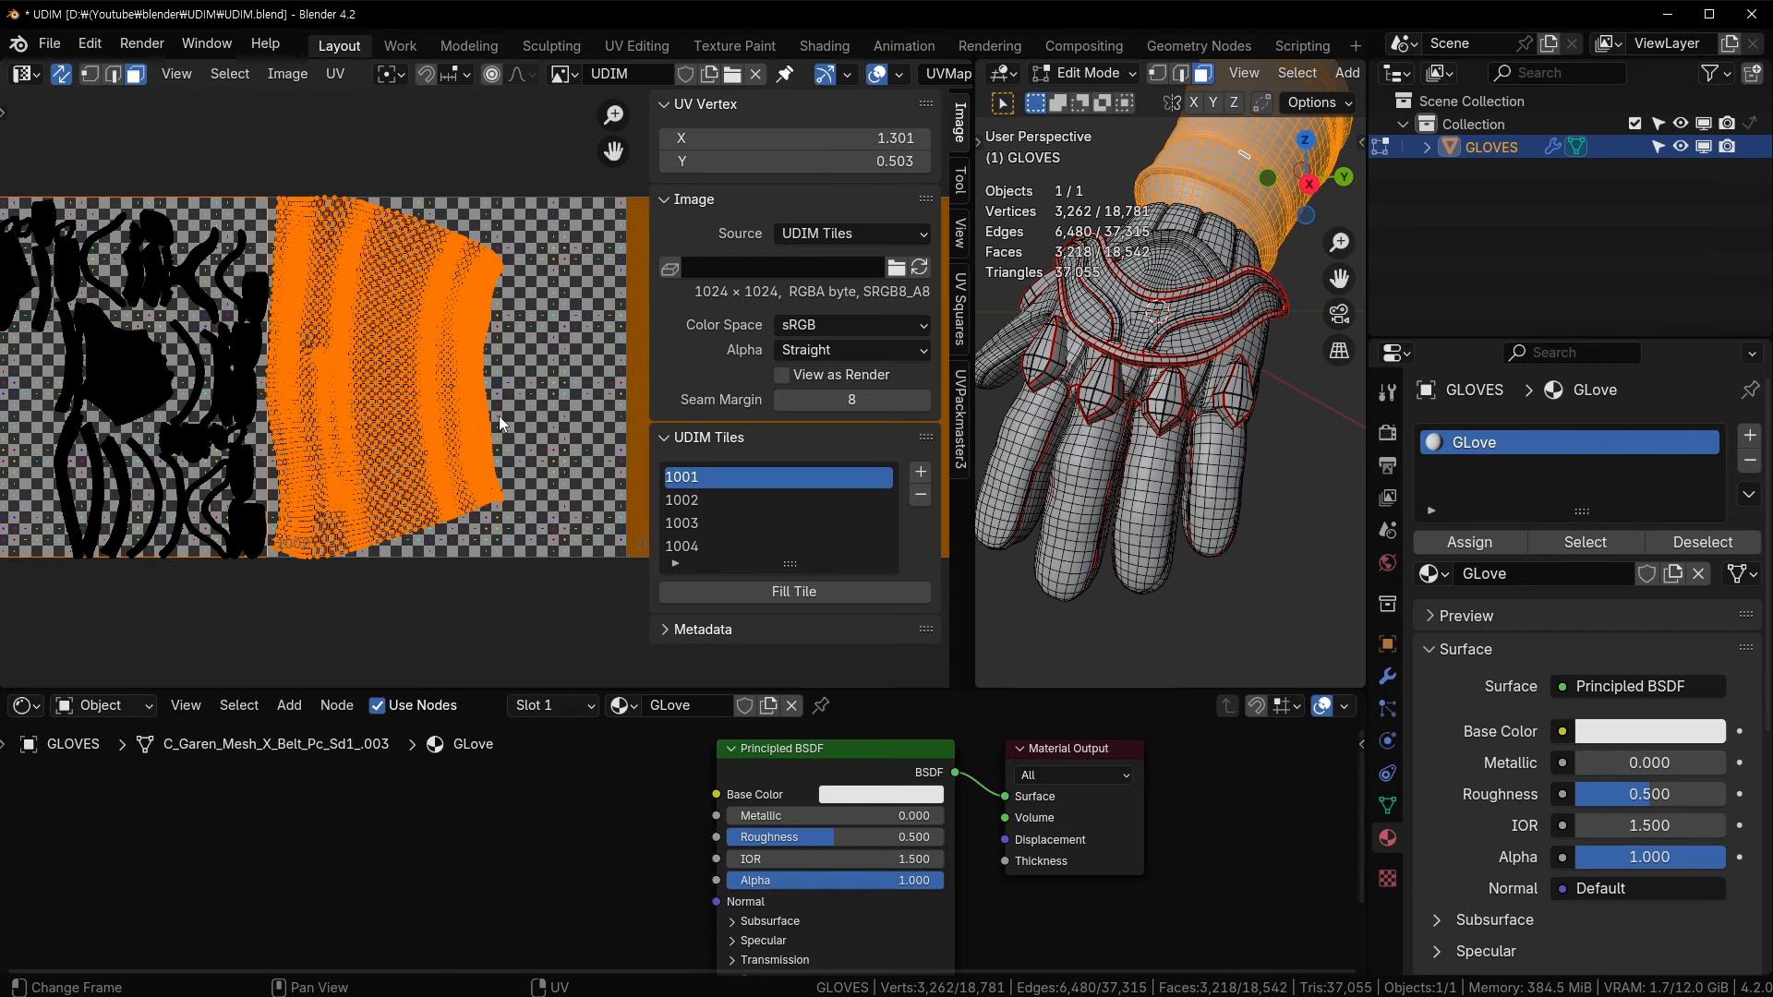
scroll(465, 329, "up", 1)
scroll(431, 351, "down", 2)
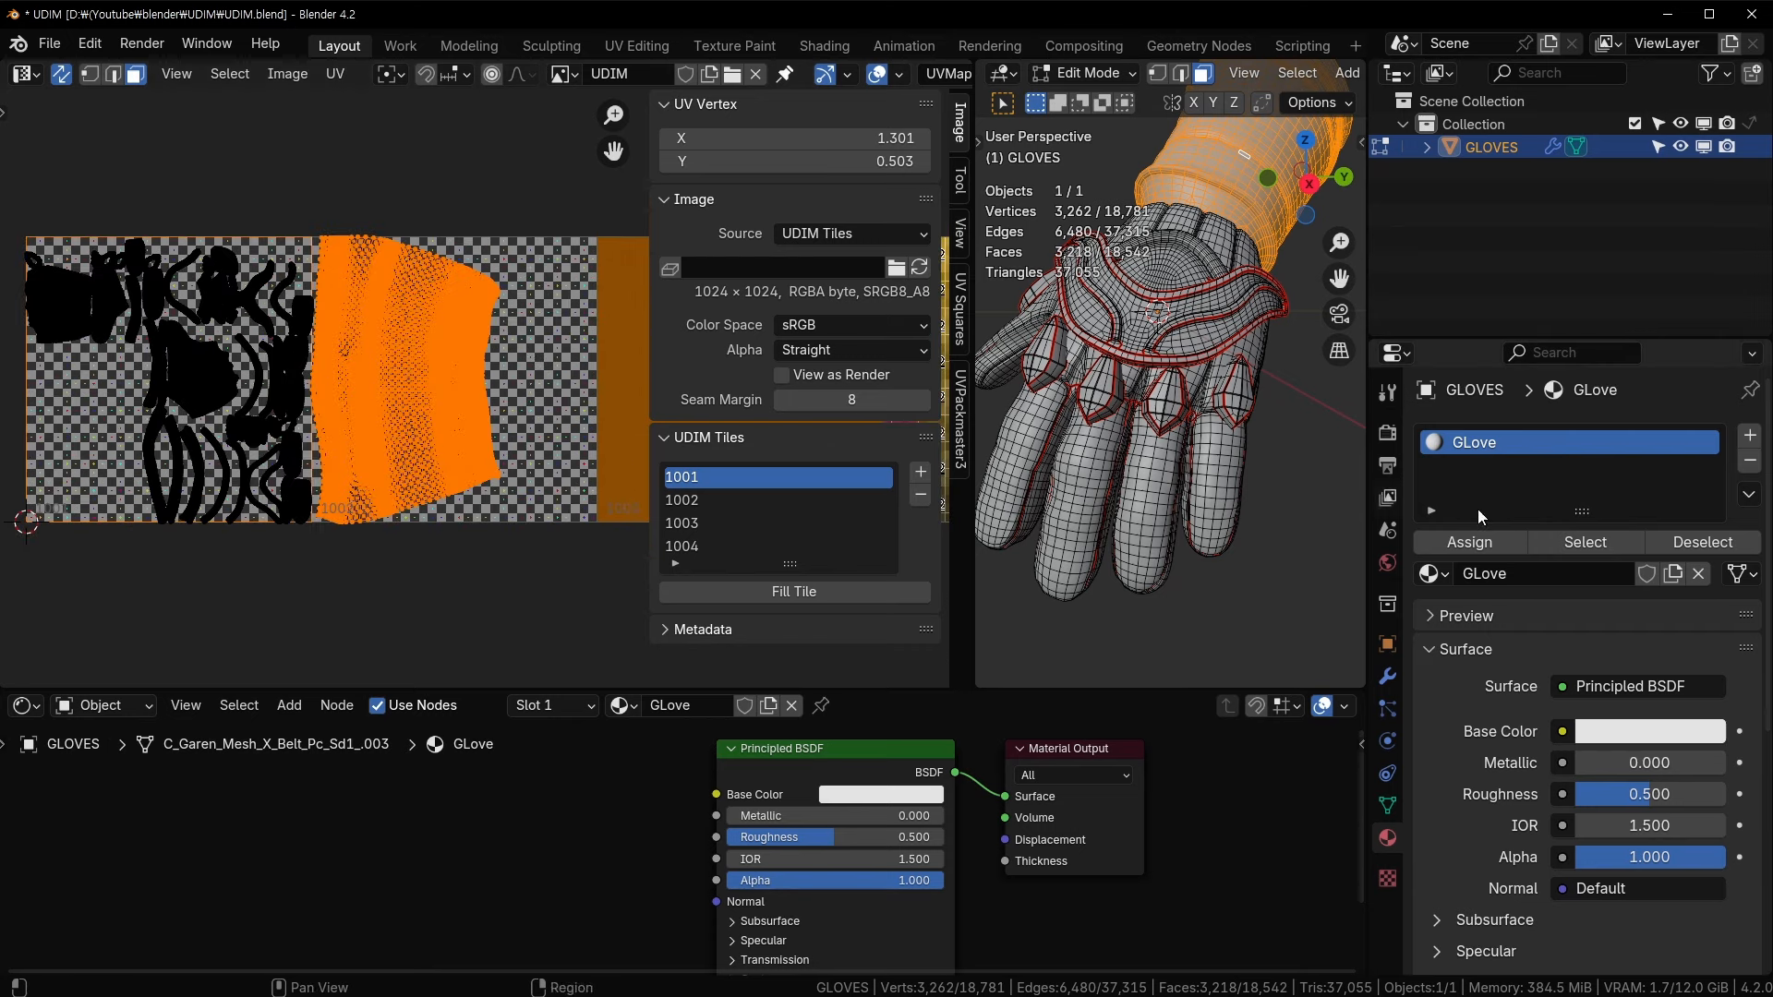
- Clear the selection, select the fingers' seam-linked faces, and replace them with the linked faces of the back-of-hand armor plate
key("alt+a")
left_click_drag(1055, 480, 1346, 583)
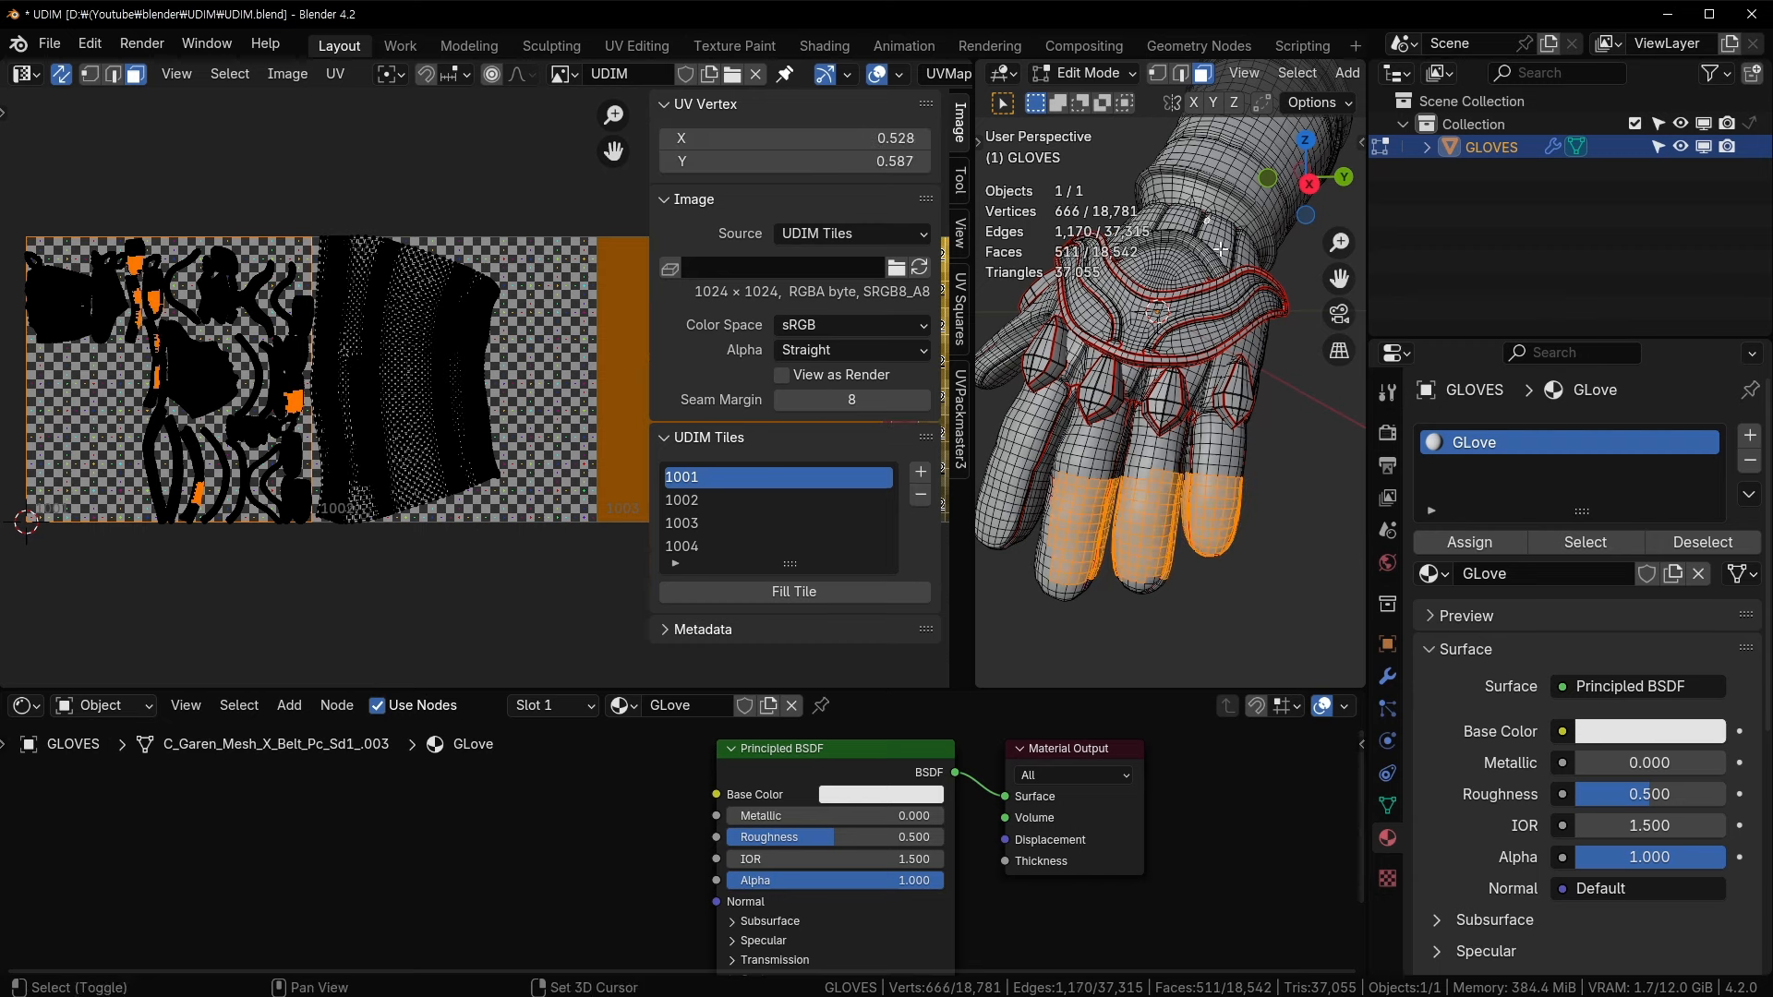
key("ctrl+l")
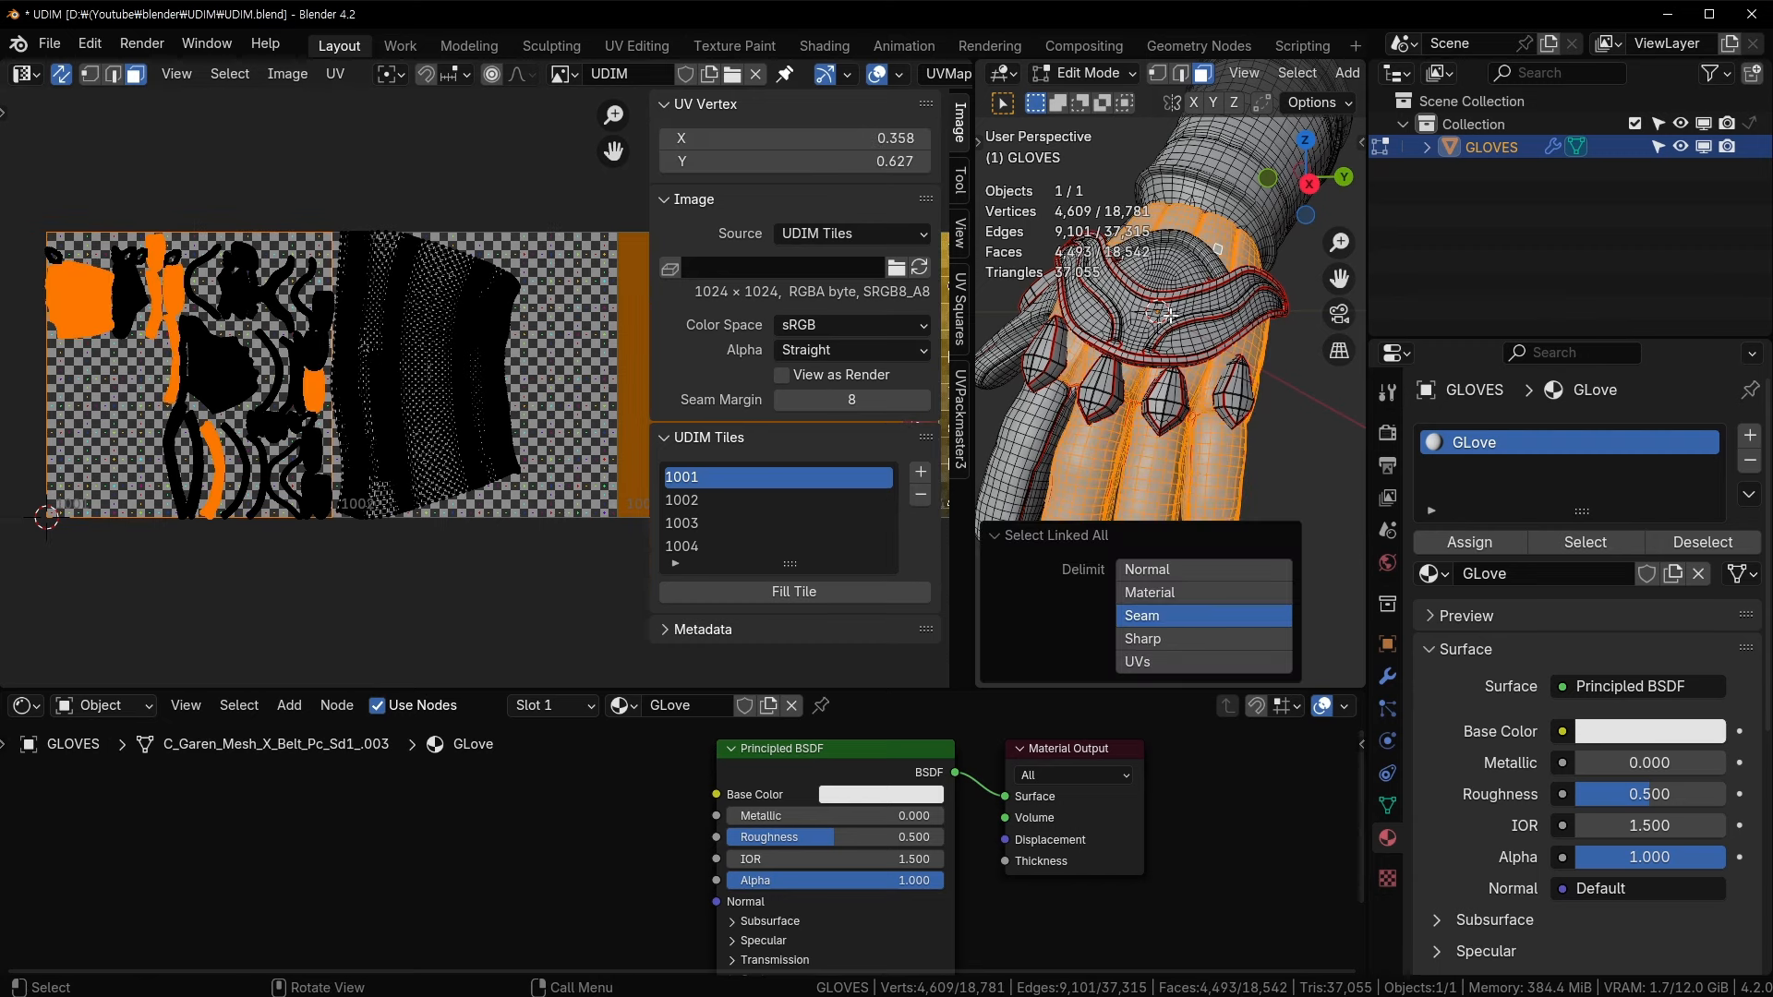
left_click(1180, 270)
key("ctrl+l")
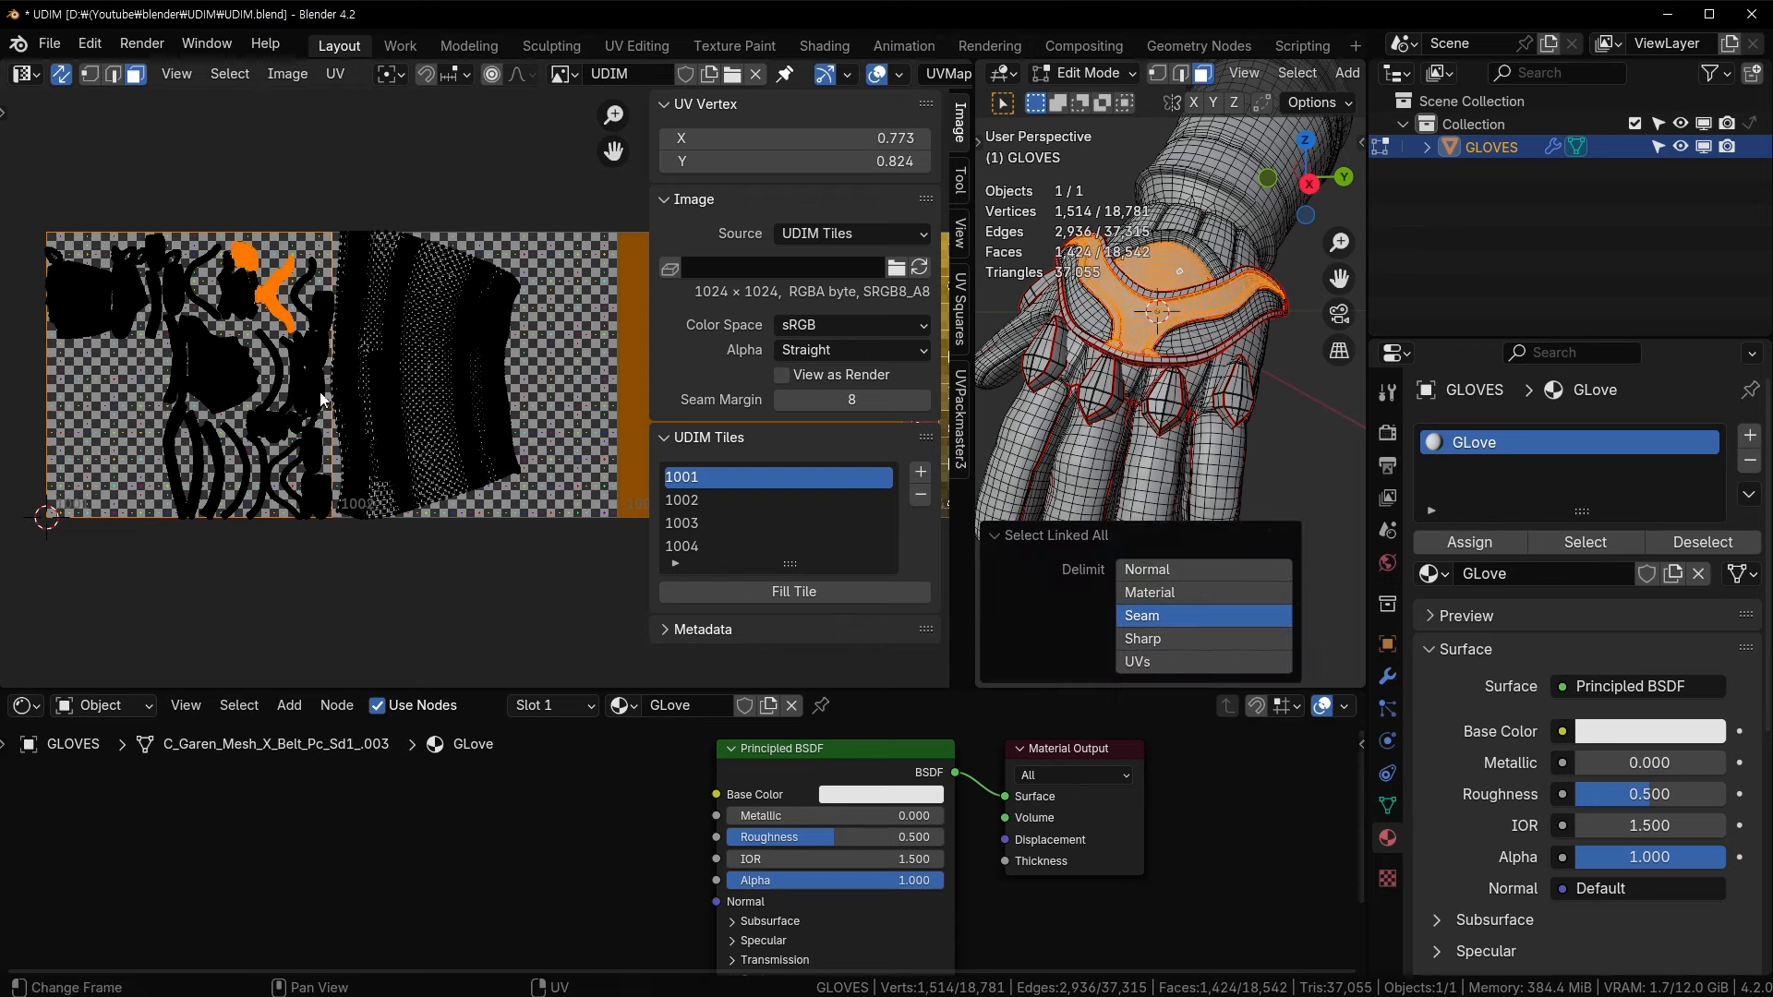
- Extend the selection to the whole back-of-hand armor plate using the Normal delimit, and move its UV islands into the empty space above the tiles
middle_click_drag(275, 390, 211, 518)
key("g")
left_click(336, 258)
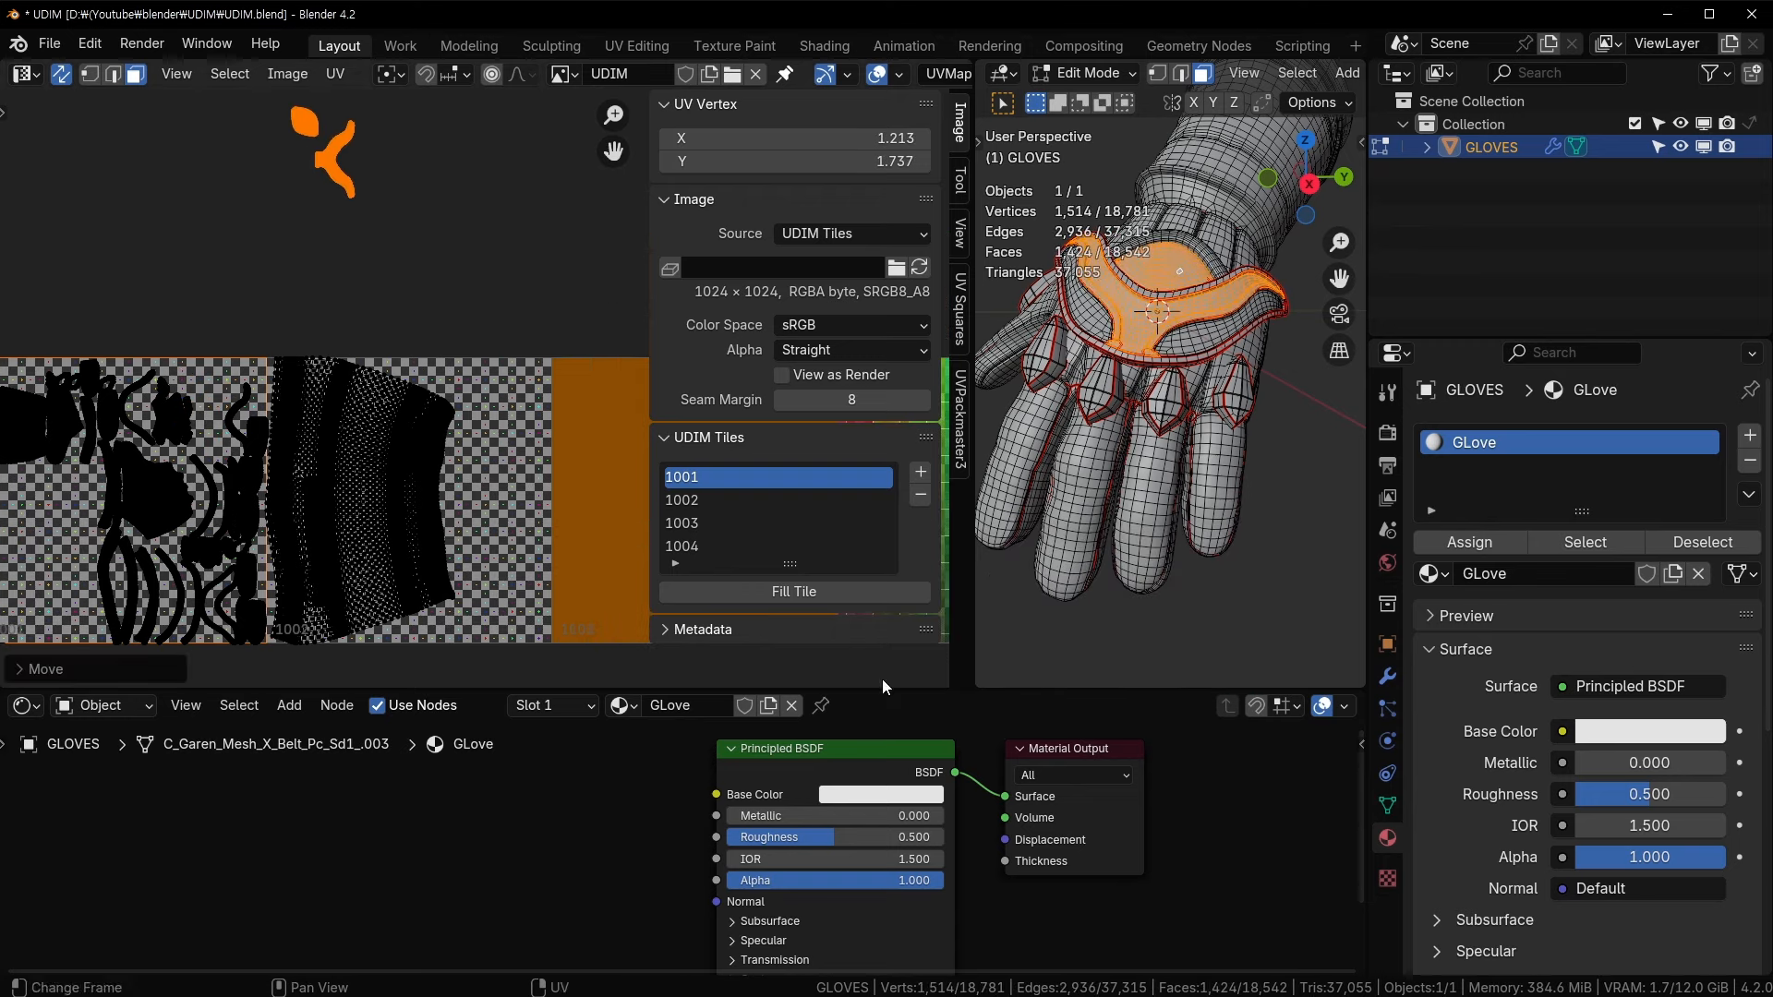
key("ctrl+l")
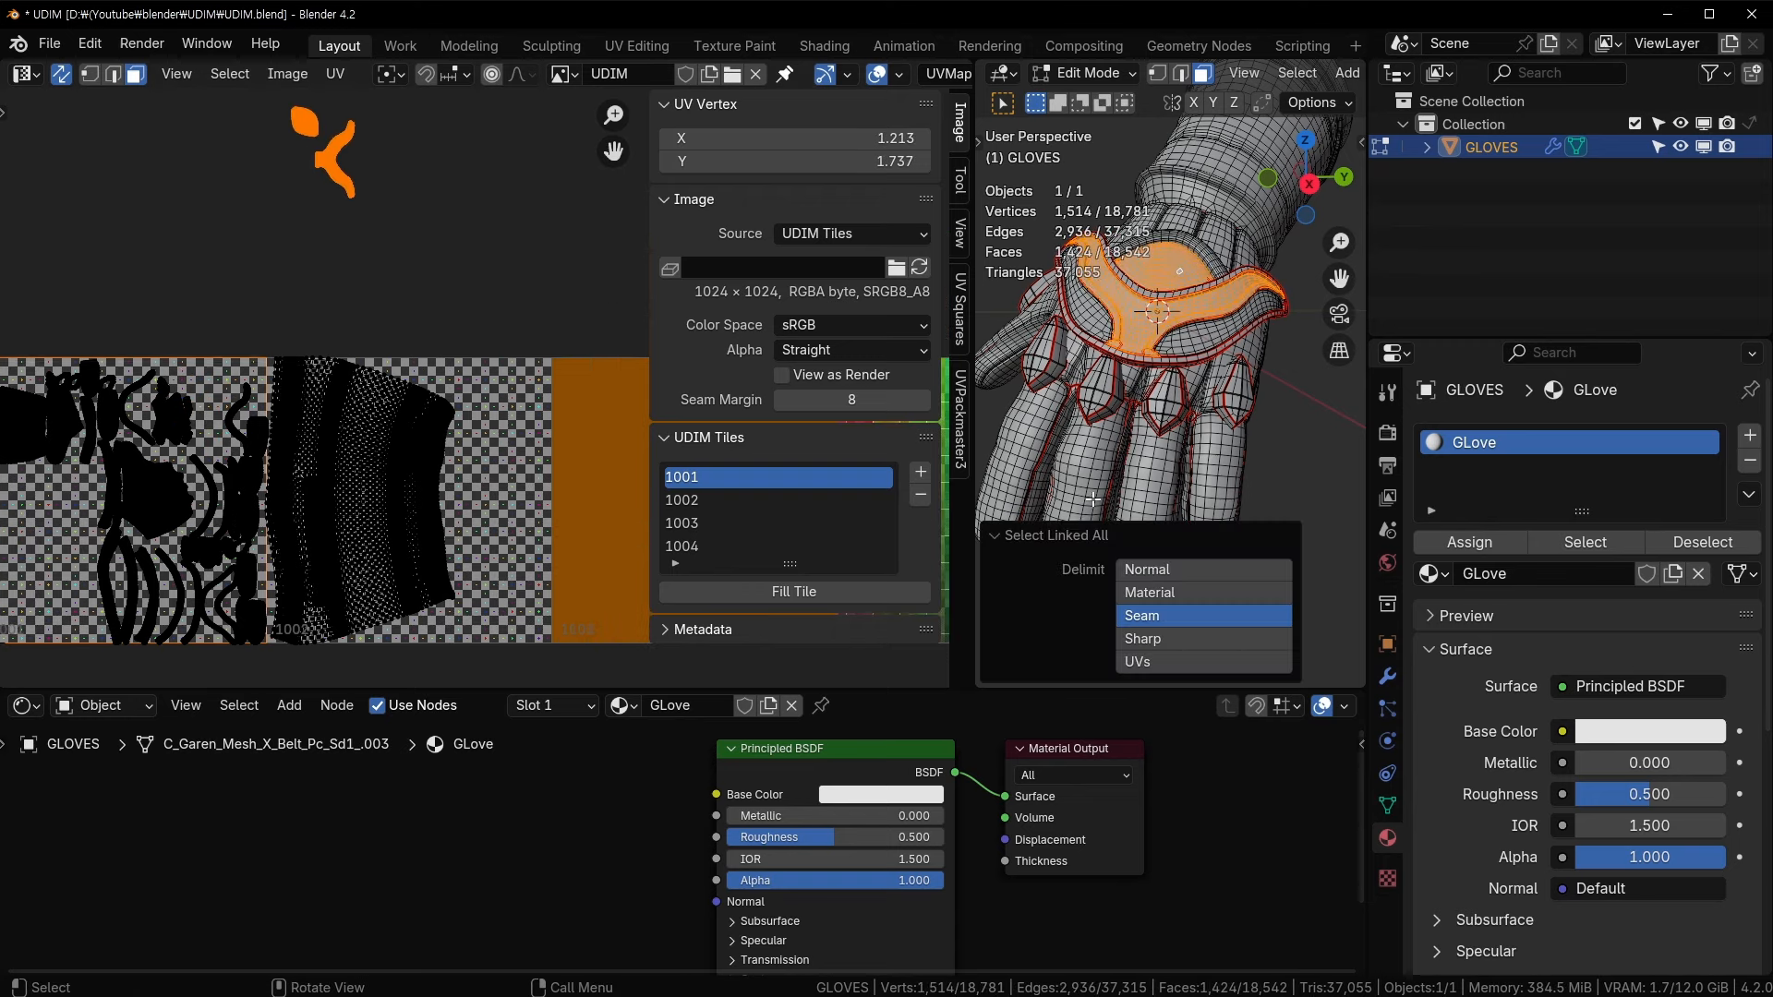
left_click(1222, 568)
key("g")
left_click(277, 489)
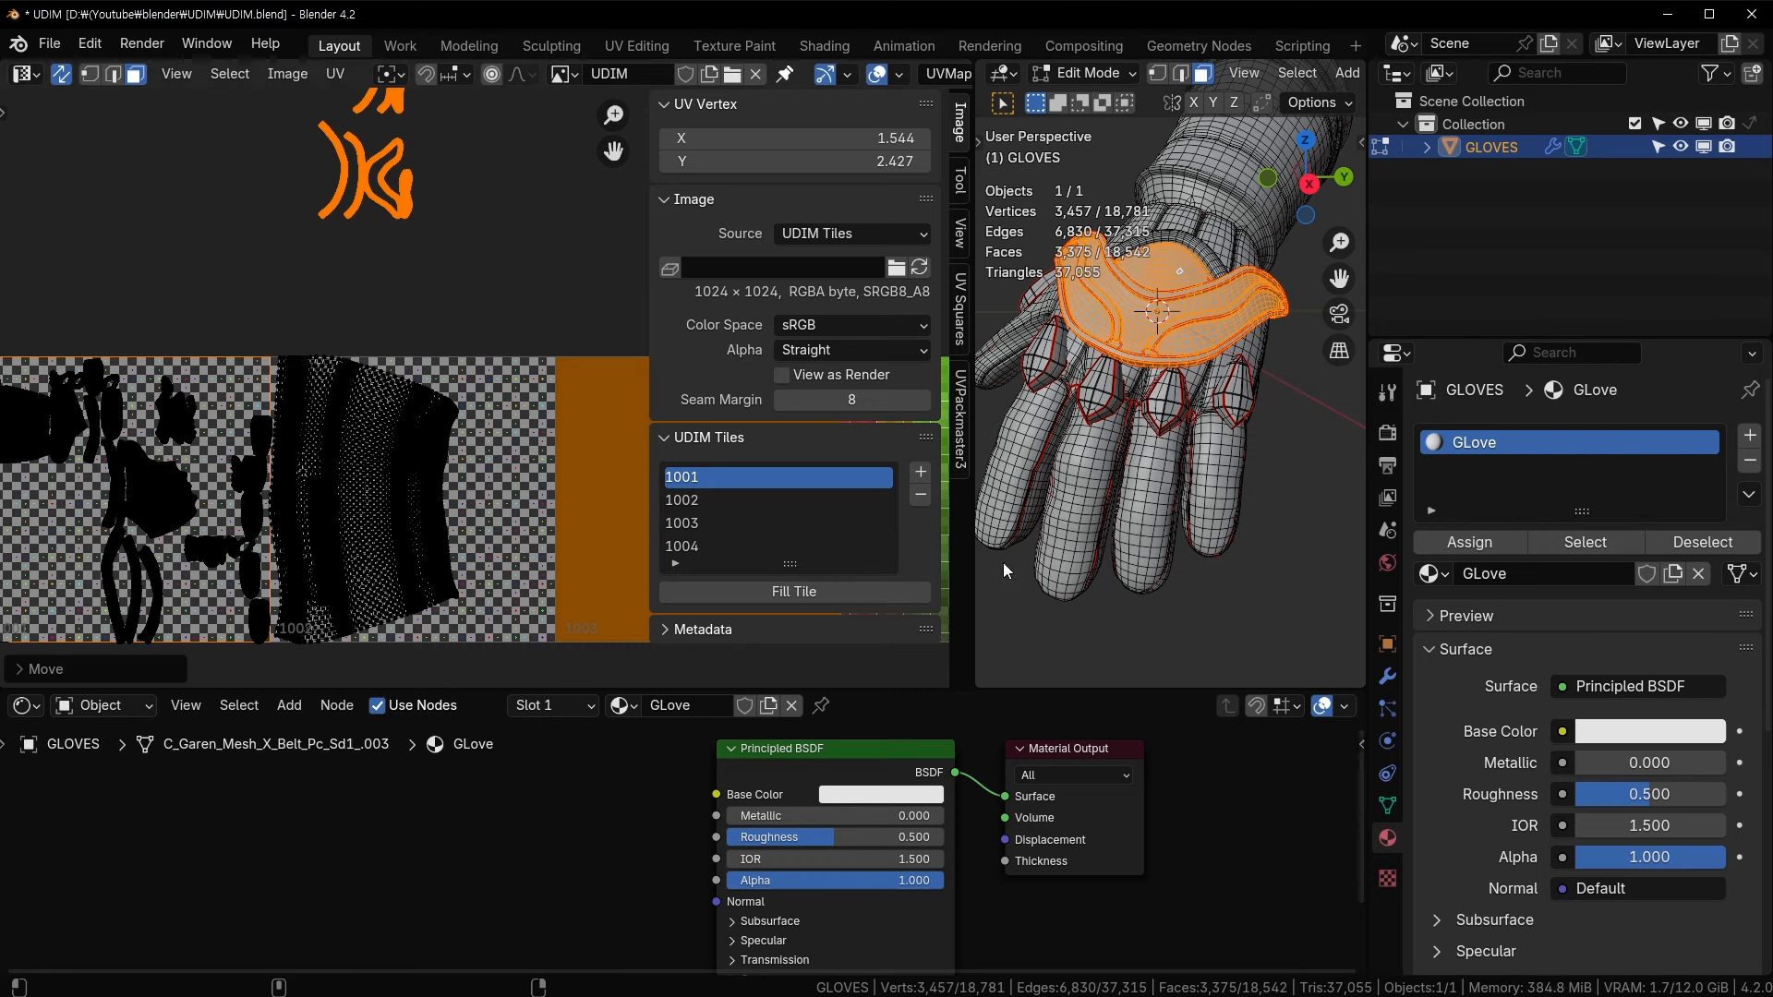
- Select the linked faces of the four knuckle spikes and move their UV islands into the empty space above tile 1001
left_click(1169, 400)
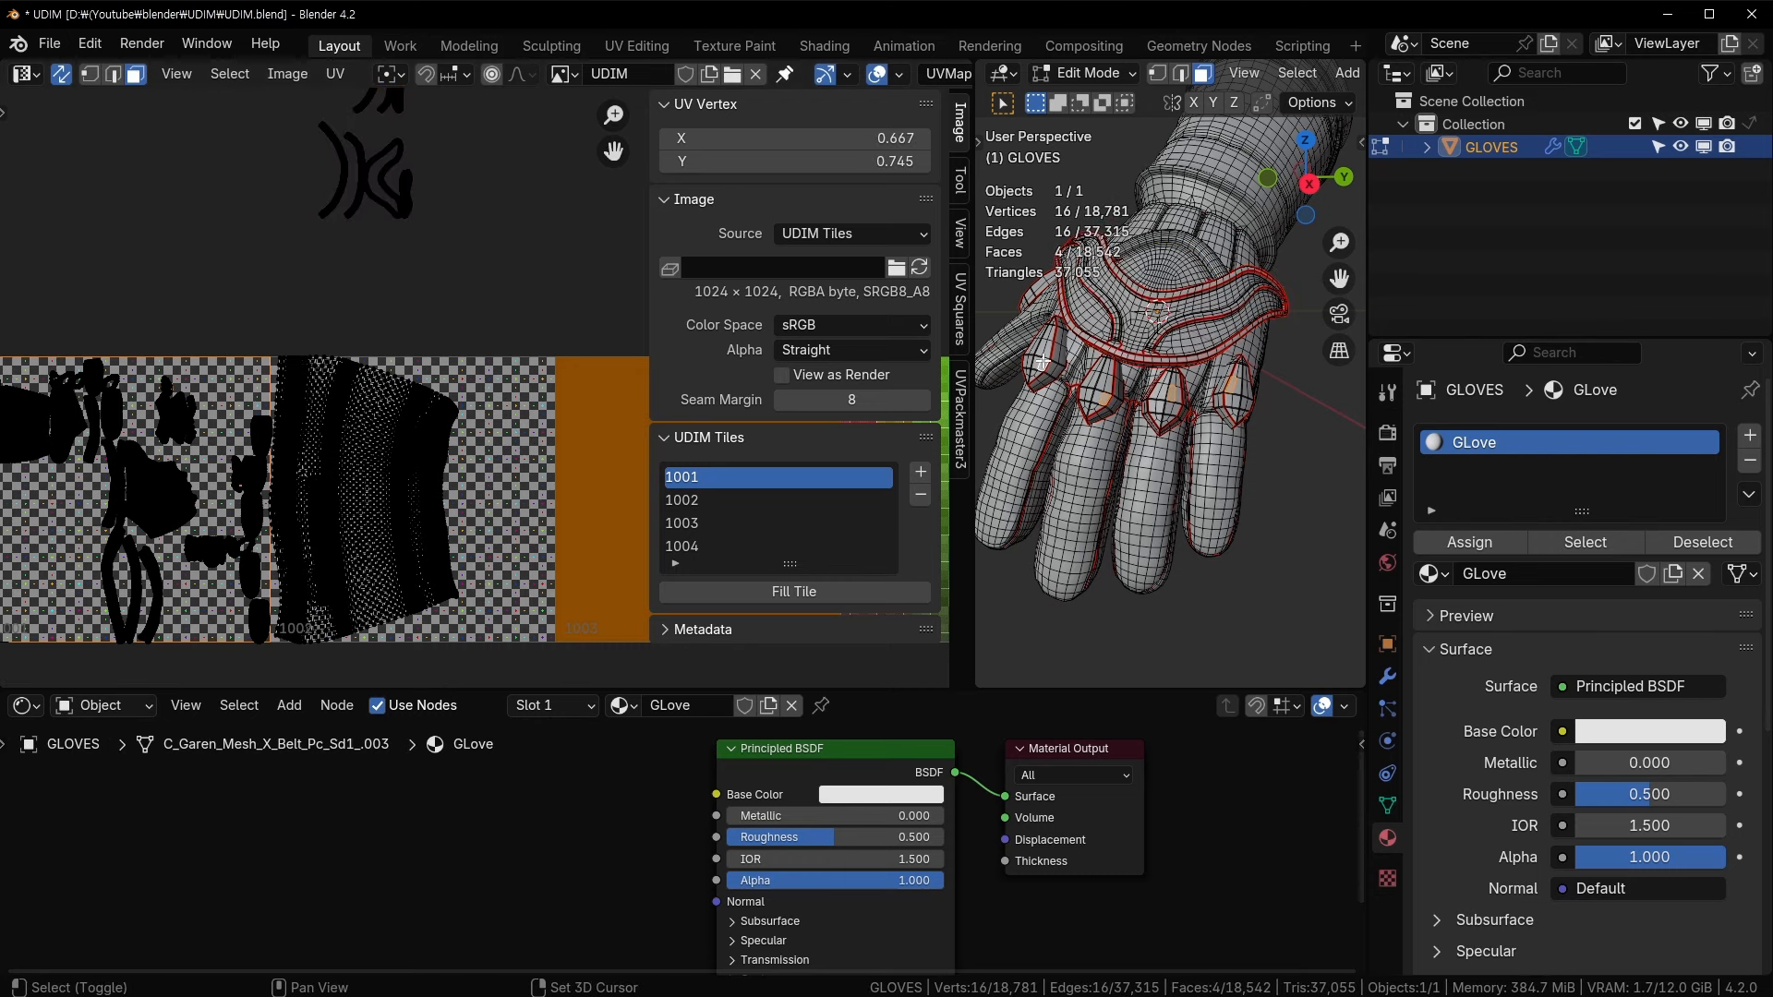
key("ctrl+l")
middle_click_drag(438, 484, 428, 497)
key("g")
left_click(218, 224)
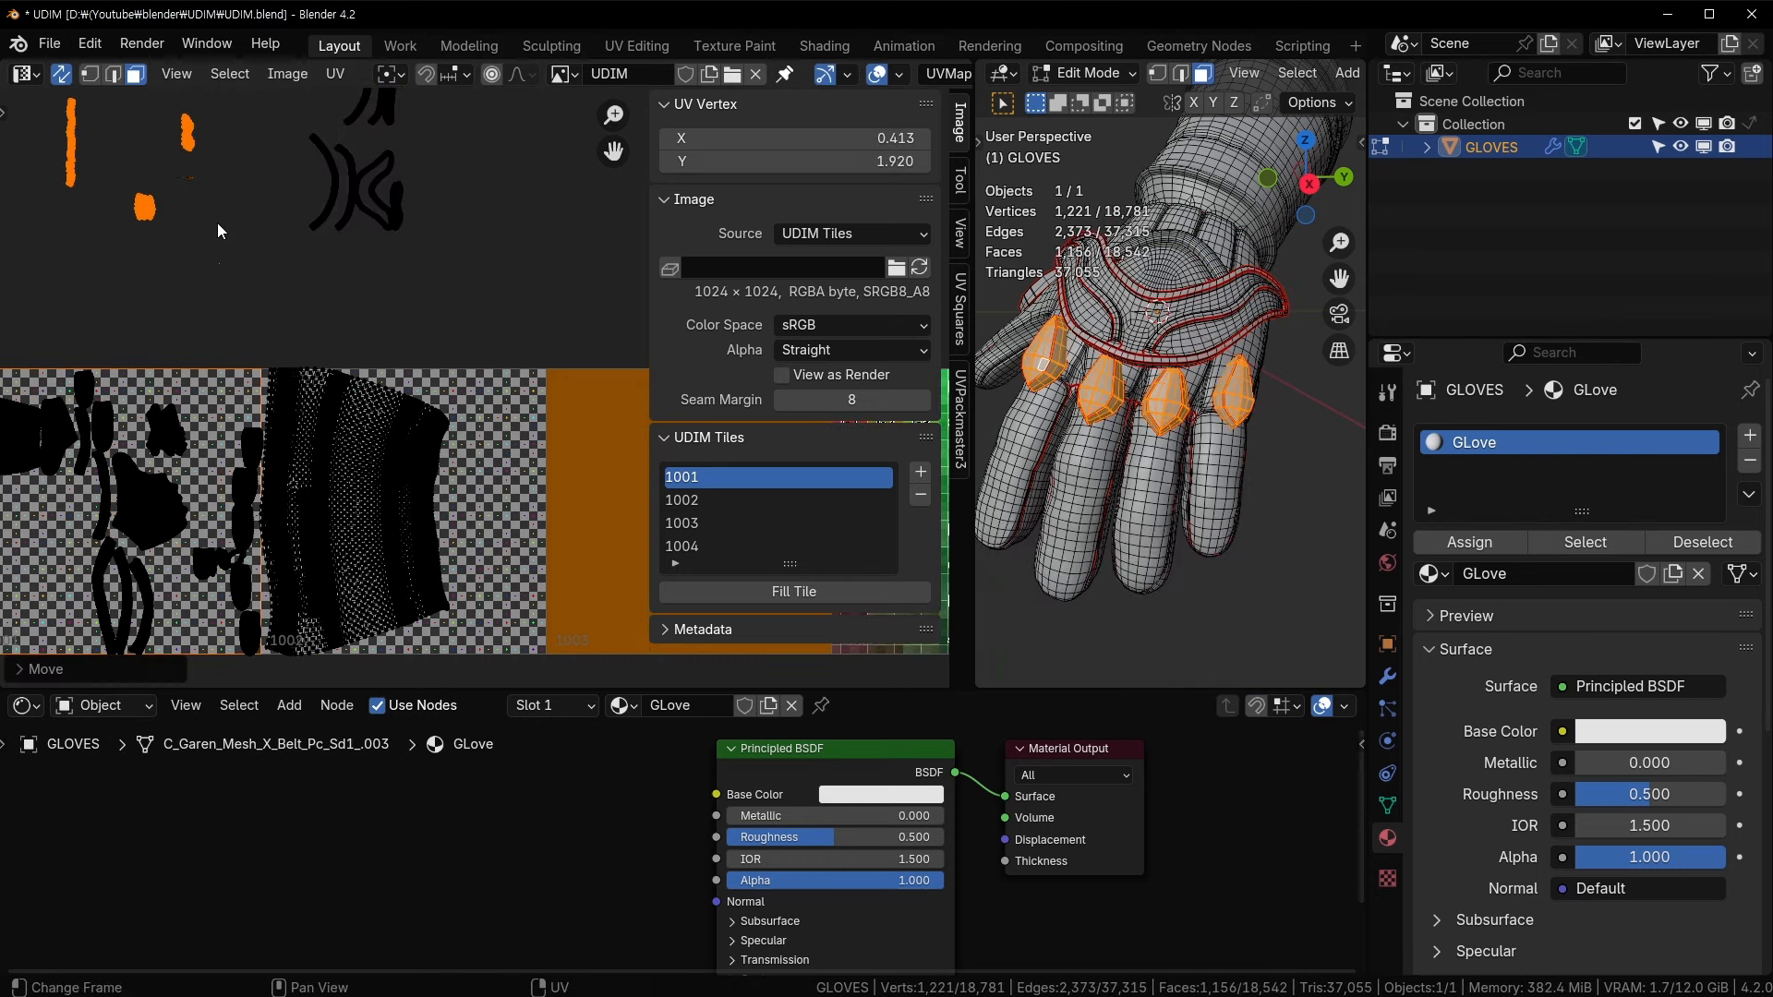
- Select the linked faces of the glove's hand and fingers and unwrap them to fill tile 1001
middle_click_drag(217, 224, 423, 77)
left_click_drag(125, 178, 463, 534)
key("ctrl+l")
middle_click_drag(1233, 377, 1263, 336)
middle_click_drag(479, 453, 377, 477)
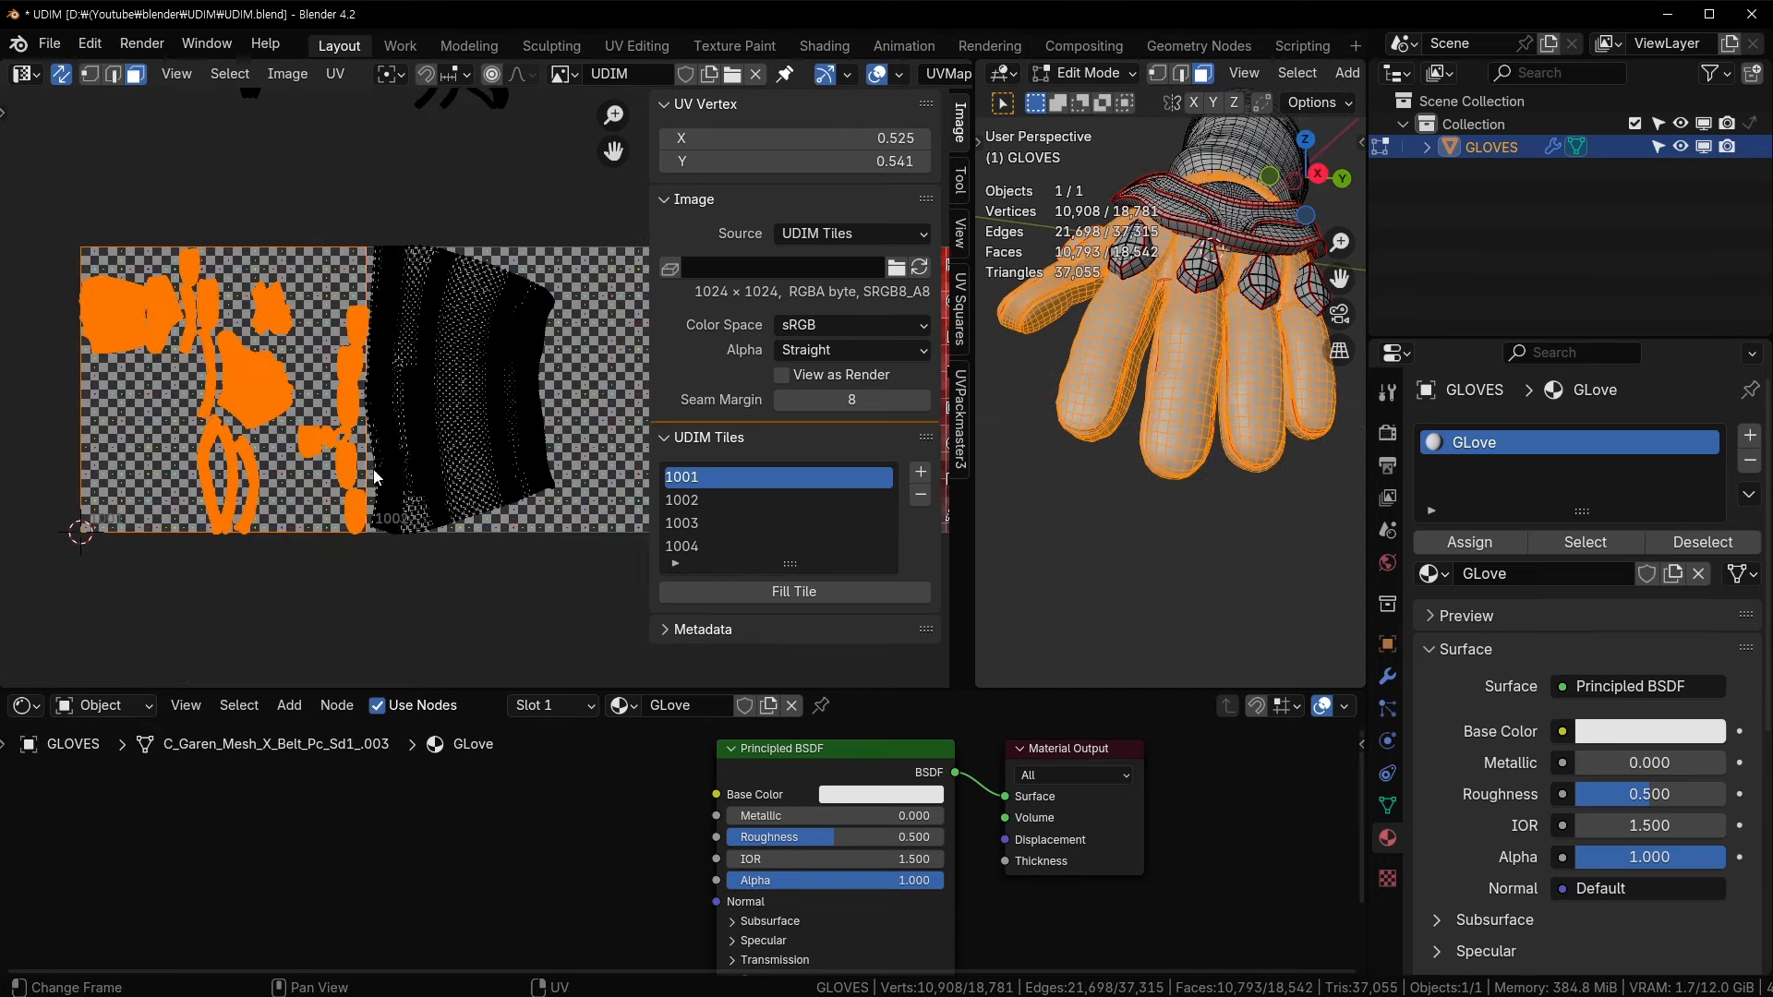
key("u")
left_click(373, 469)
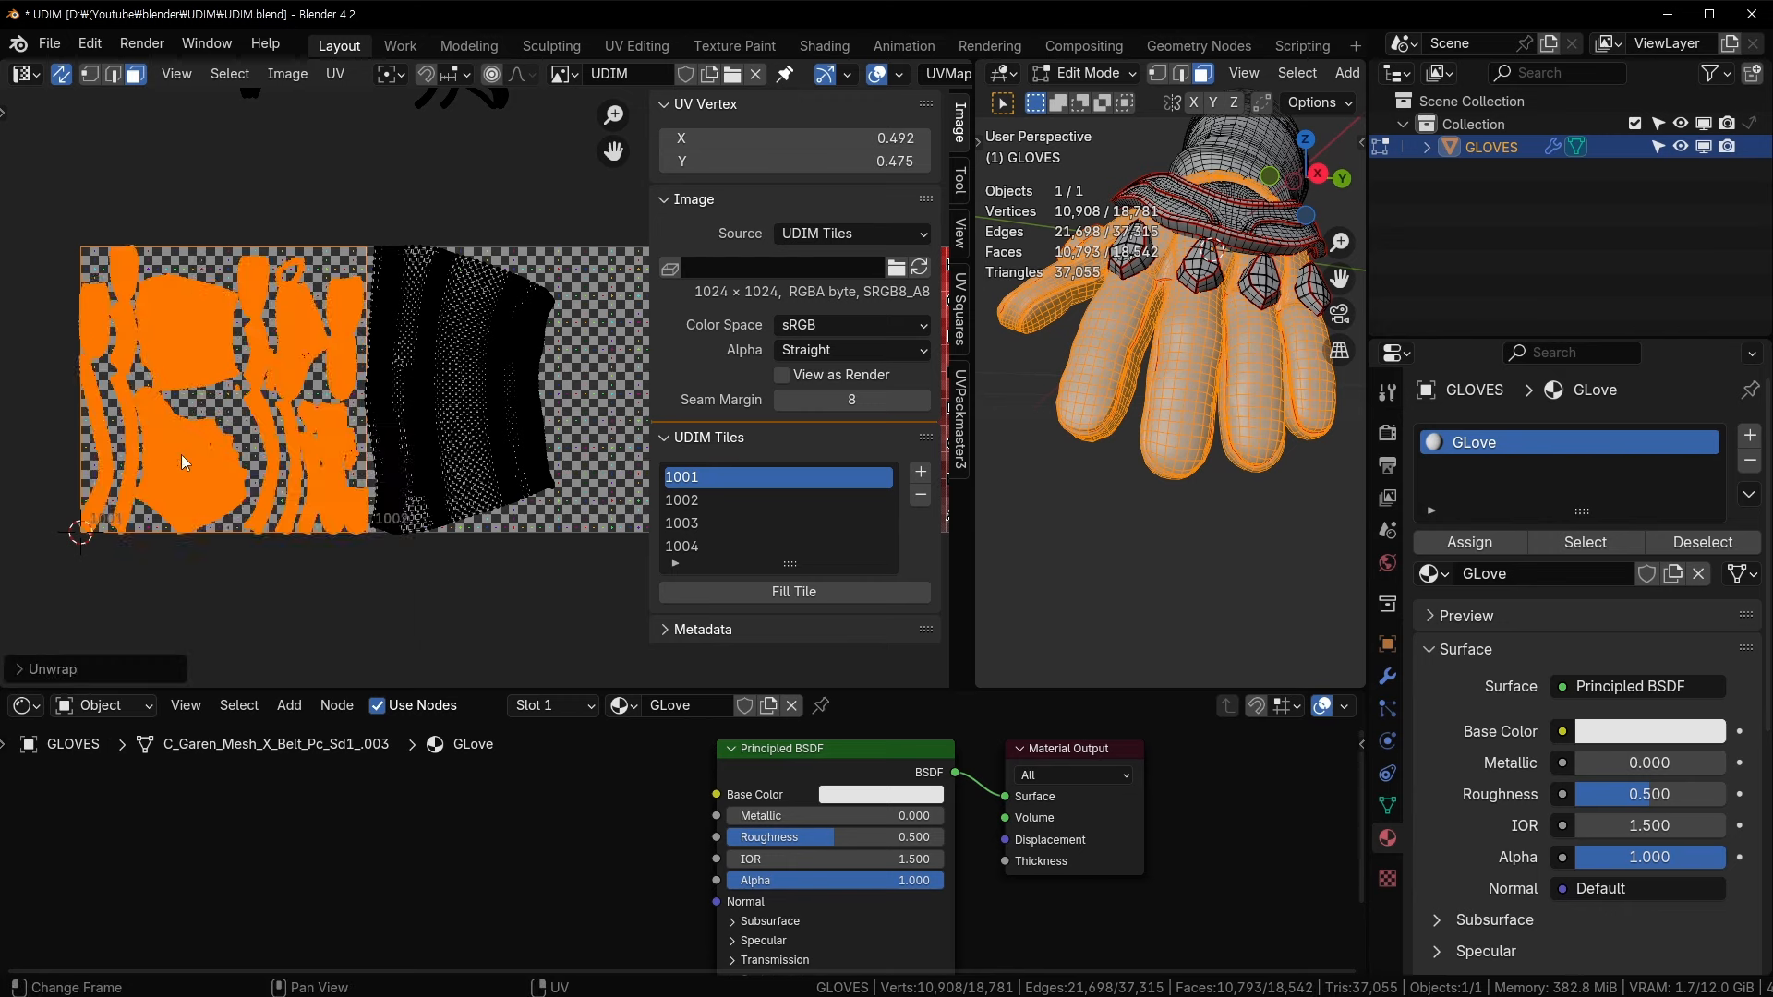
scroll(118, 301, "up", 1)
scroll(118, 301, "up", 2)
scroll(262, 184, "down", 3)
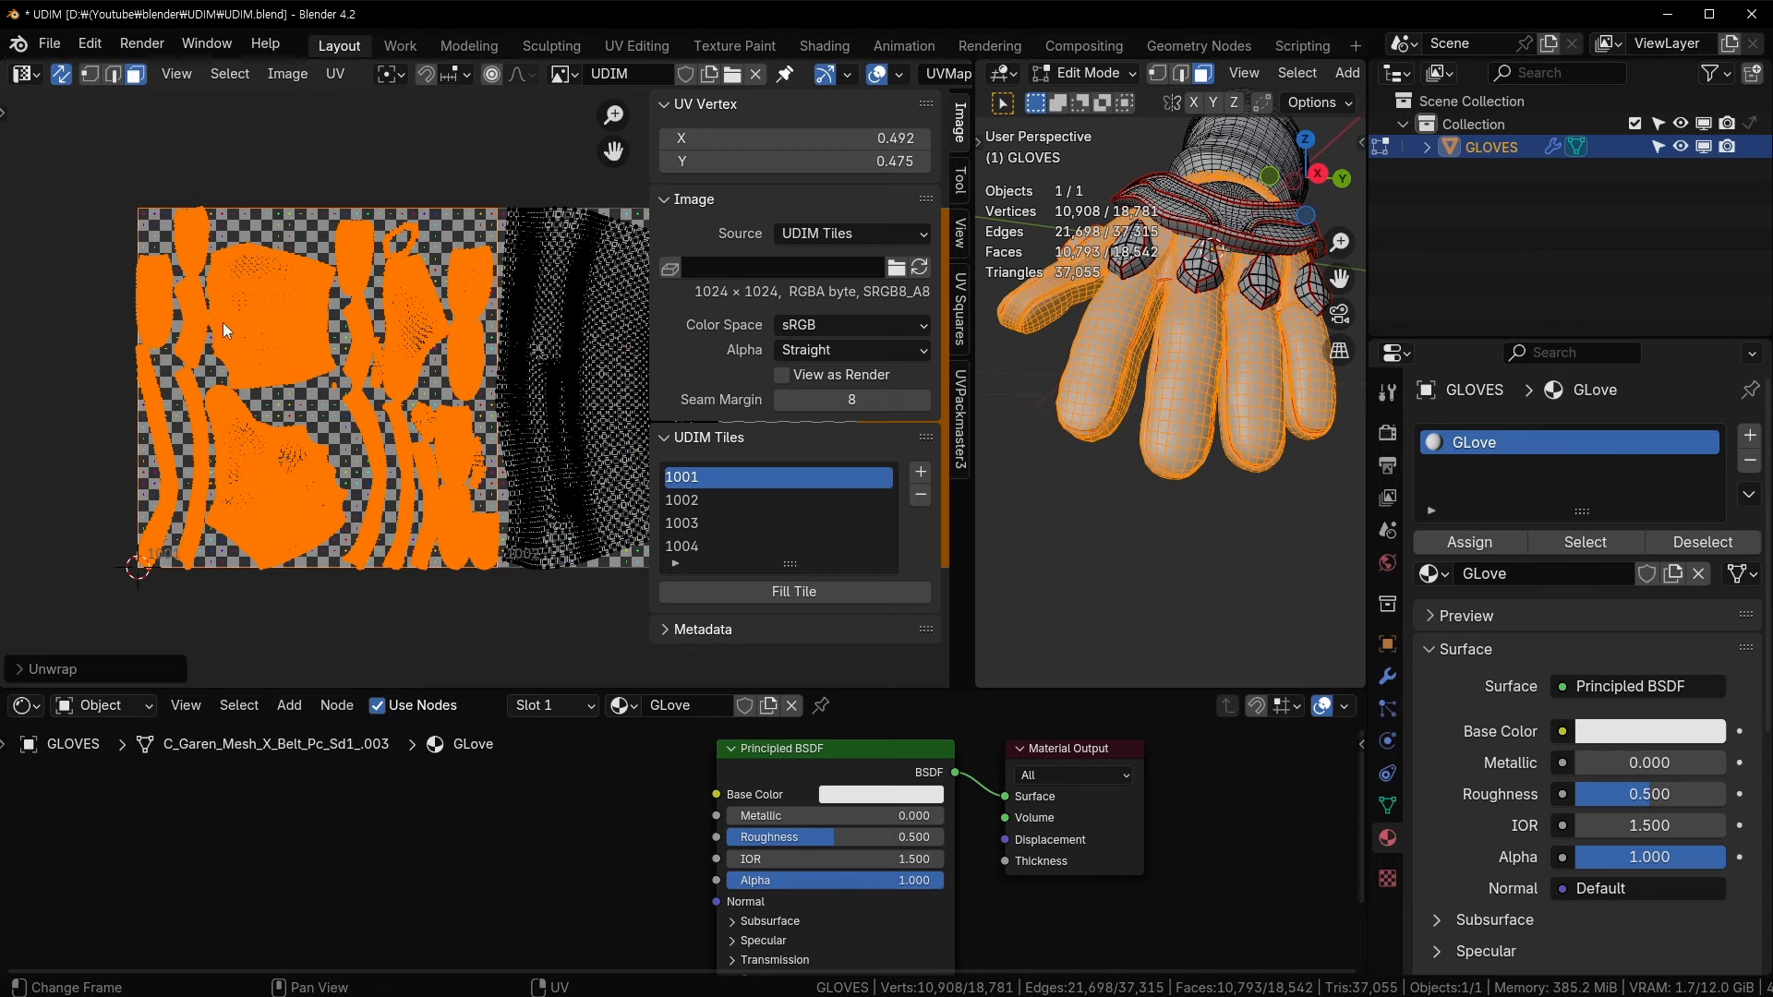
- Select all linked faces of the back-of-hand armor plate and unwrap them on their own
middle_click_drag(619, 430, 192, 499)
scroll(490, 389, "down", 2)
mouse_move(1266, 242)
middle_mouse_down("shift")
mouse_move(1203, 348)
mouse_move(1151, 384)
mouse_move(1251, 247)
middle_mouse_up("shift")
scroll(1252, 247, "up", 2)
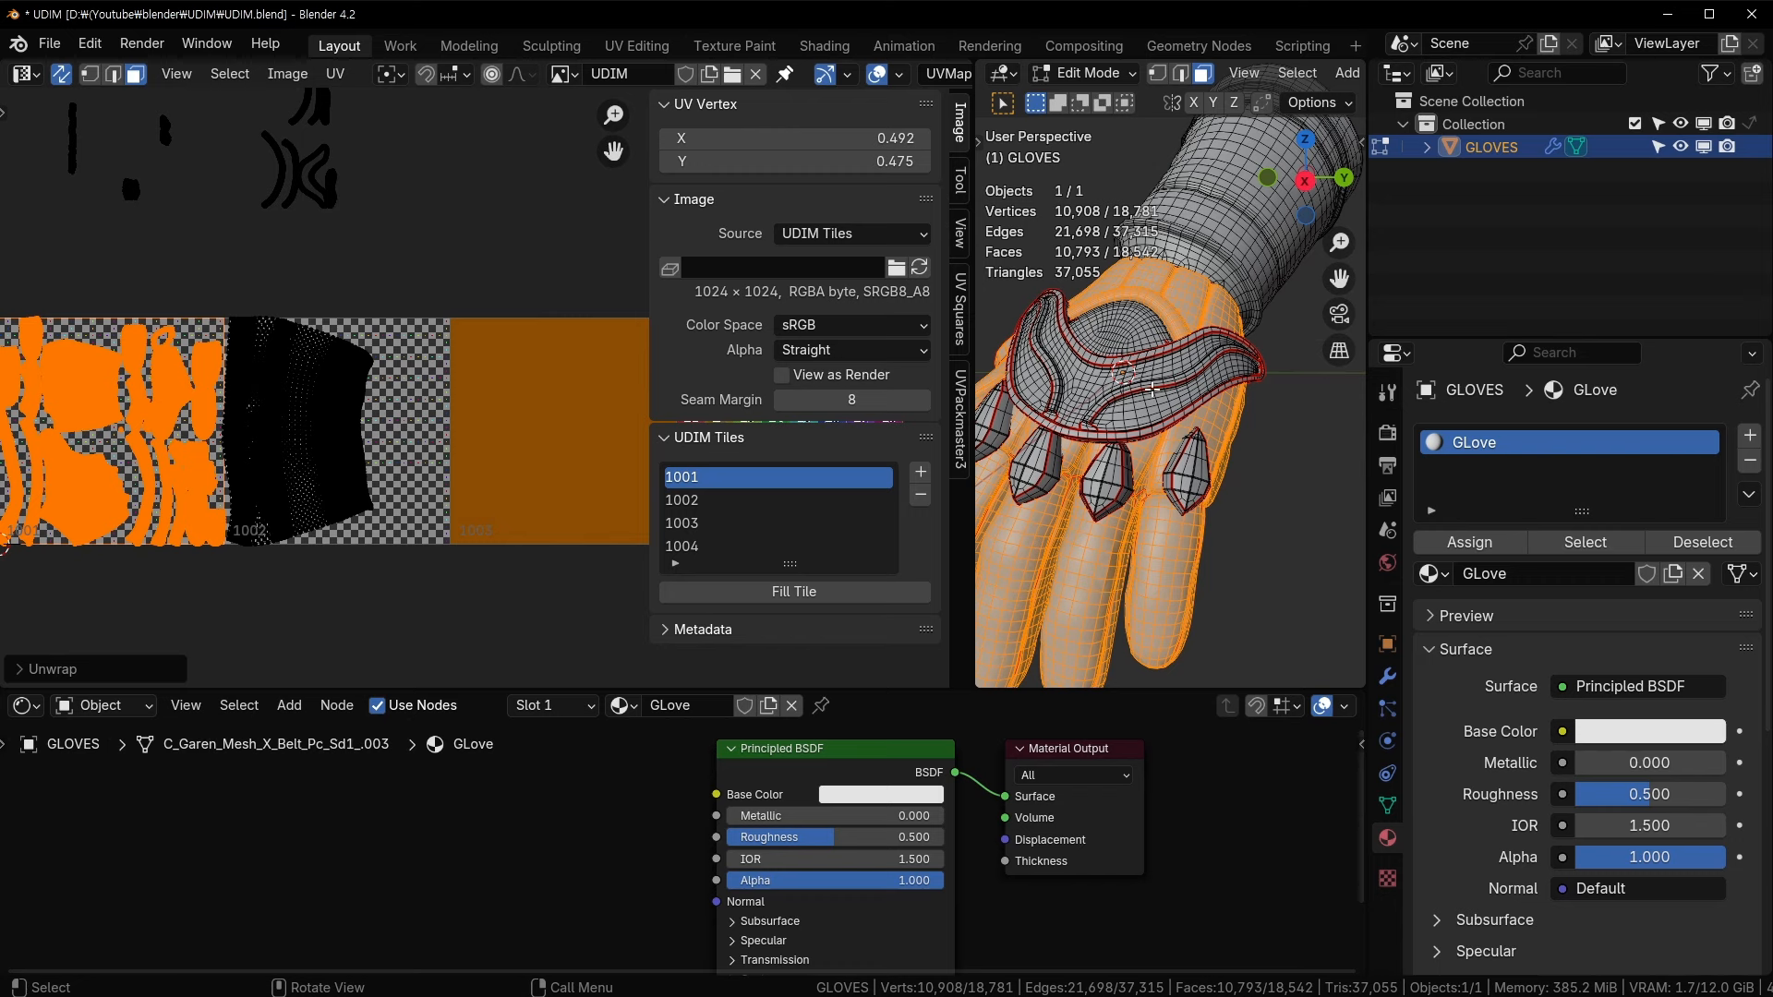
left_click(1151, 390)
left_click(1124, 333, "shift")
key("ctrl+l")
middle_click_drag(383, 263, 346, 303, "shift")
key("u")
left_click(349, 275)
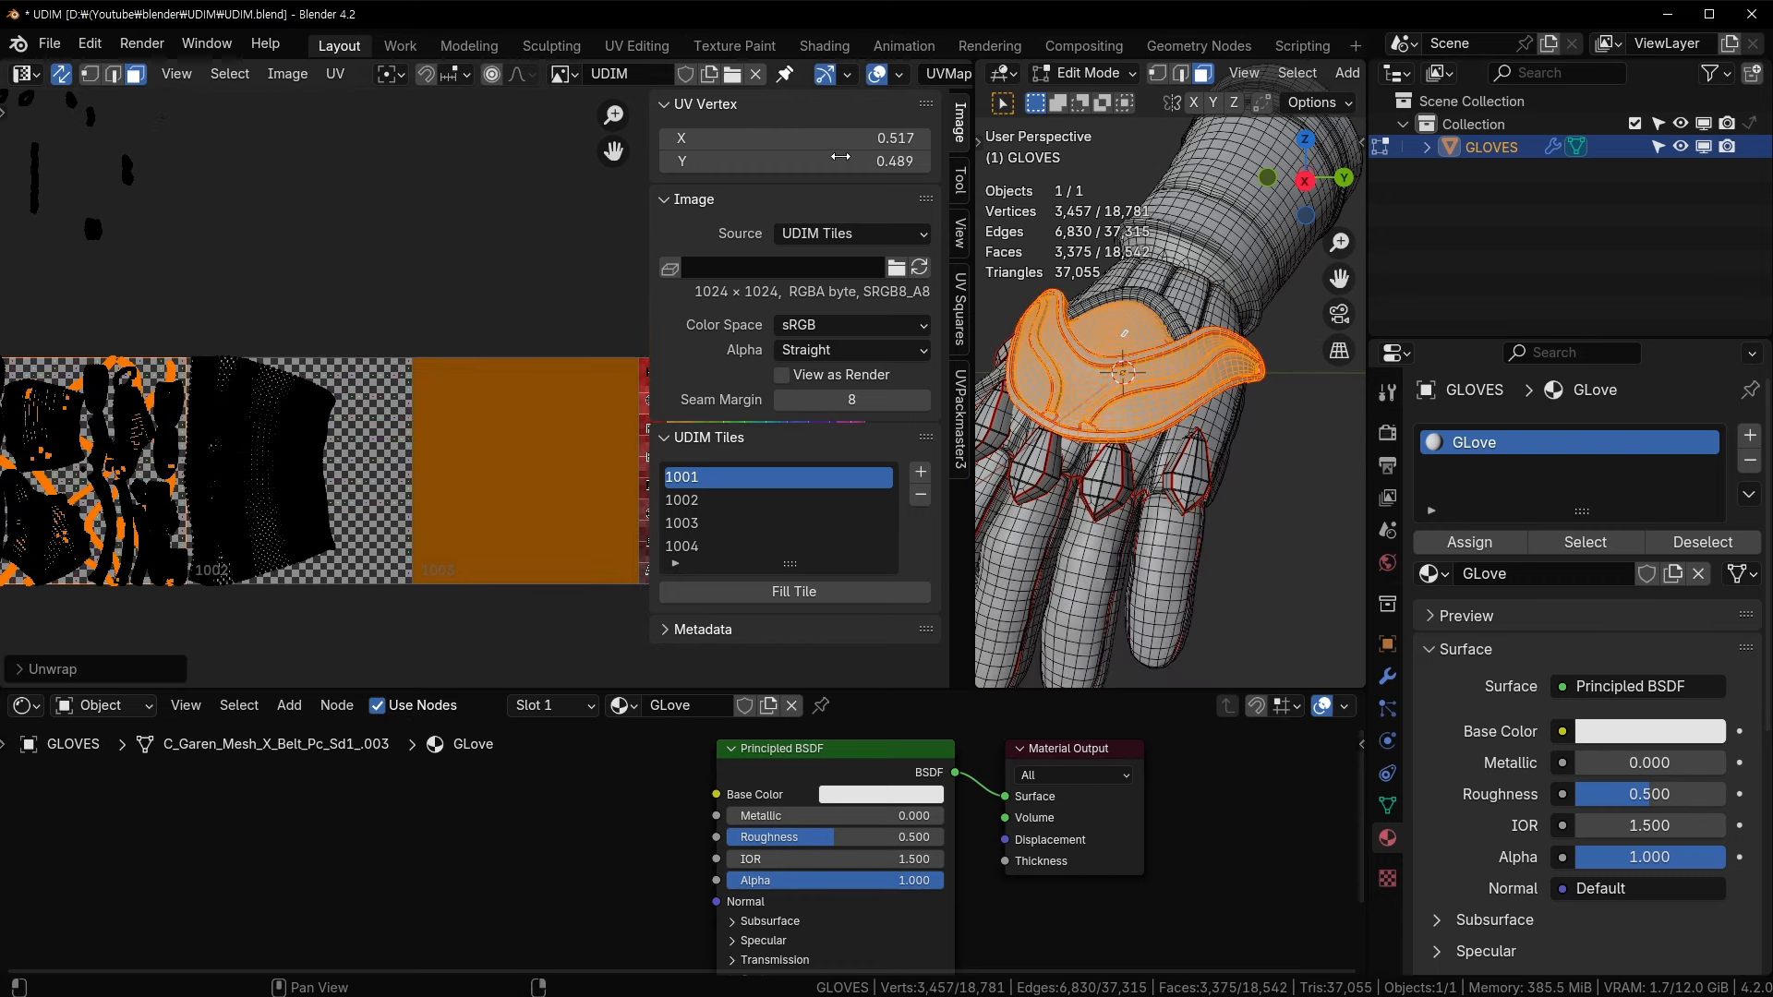
- Shift the armor plate's UV islands exactly two tiles over into tile 1003 by setting their UV Vertex X to 2.517
left_click(817, 135)
left_click(651, 141)
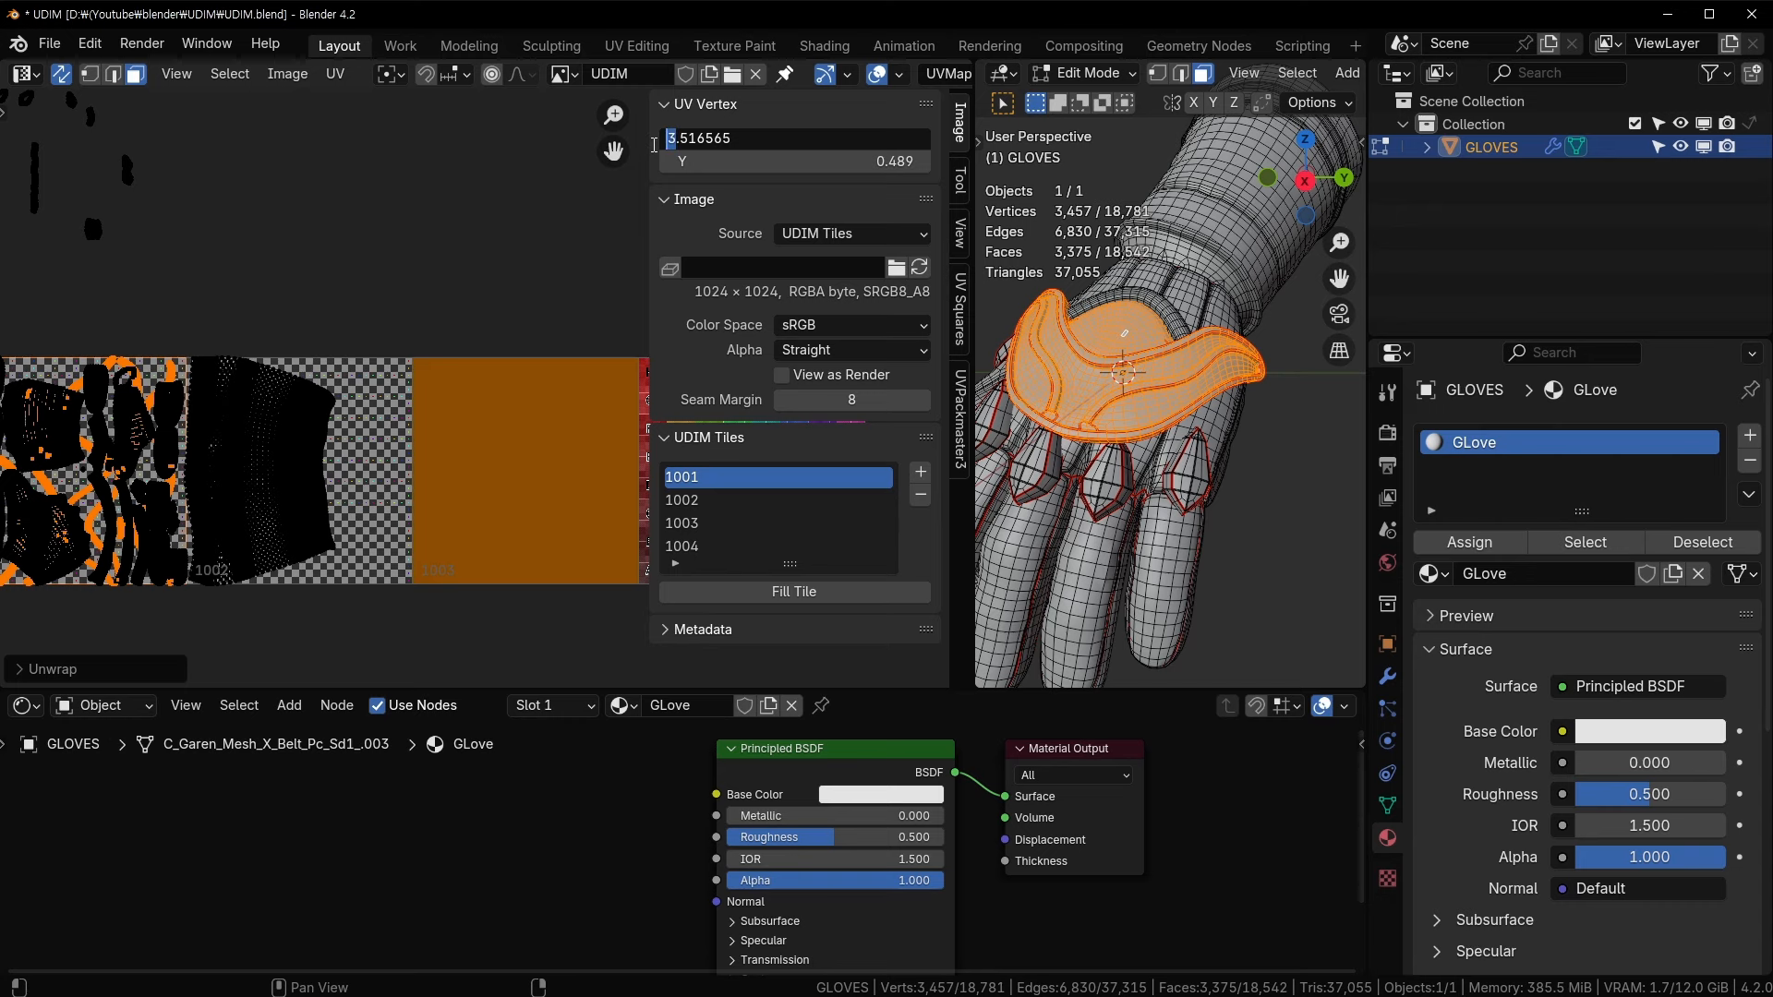
key("Return")
scroll(418, 393, "up", 6)
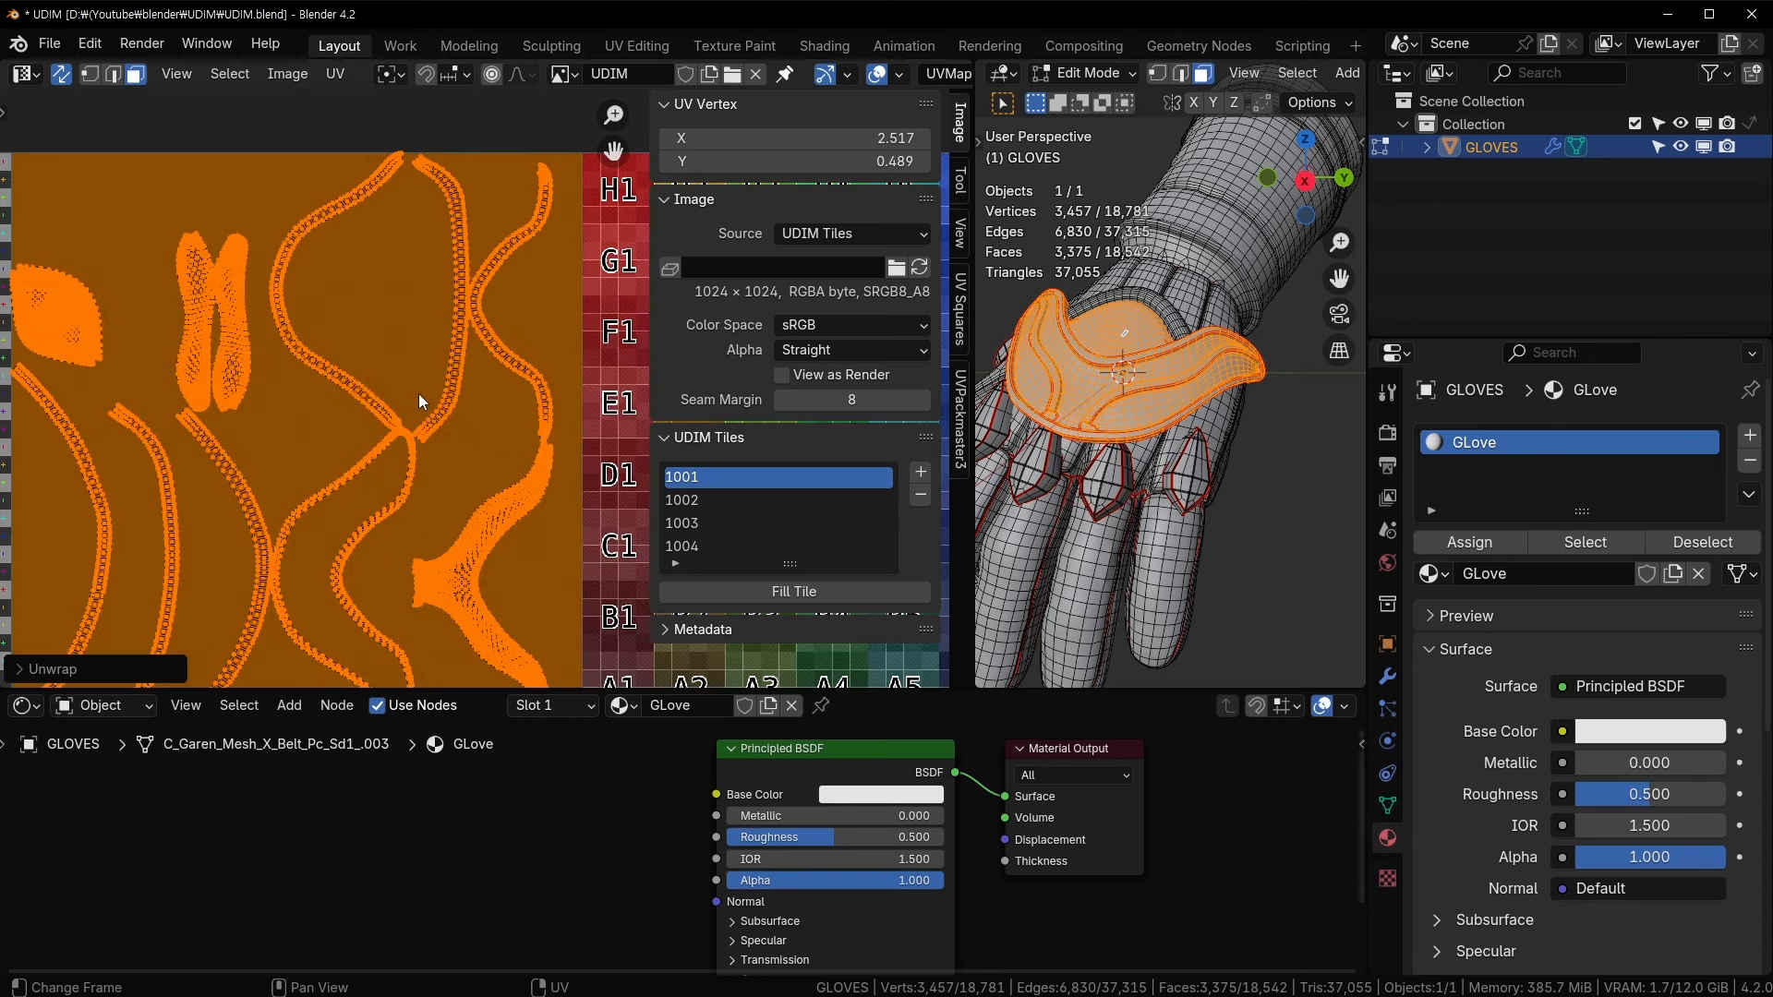
scroll(418, 393, "down", 5)
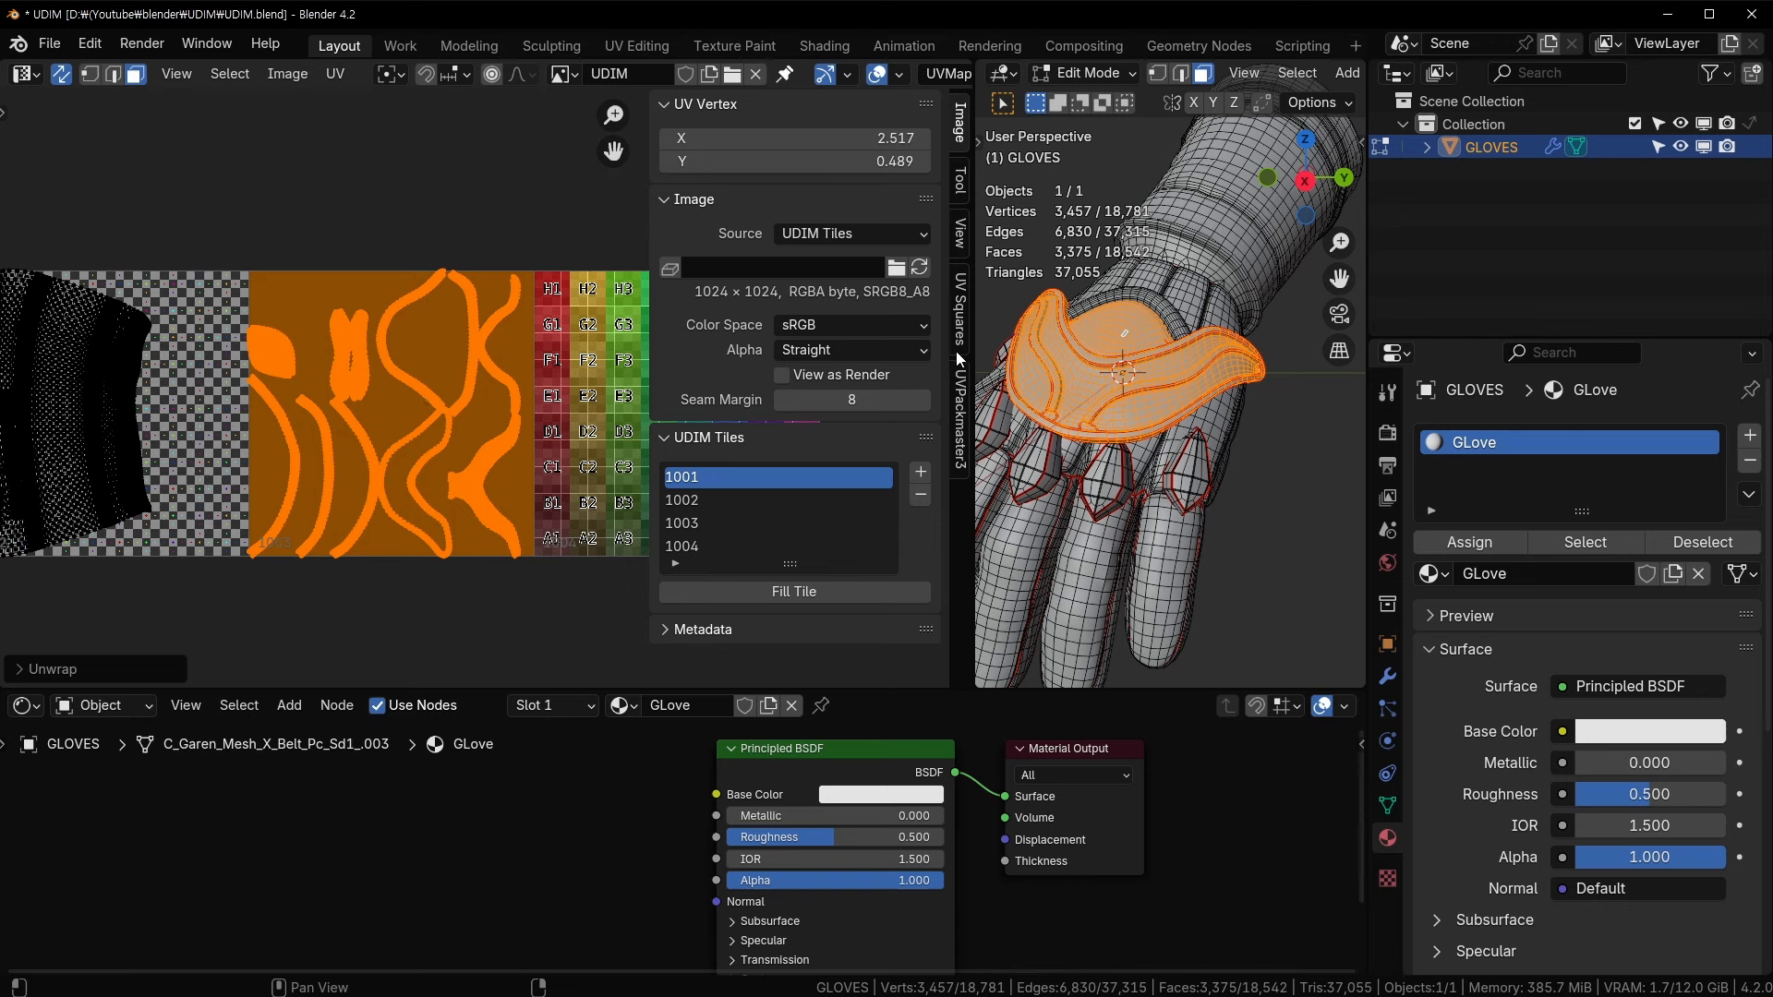
- Select the linked faces of the four knuckle spikes using the Normal delimit and unwrap them on their own
middle_click_drag(406, 303, 451, 388)
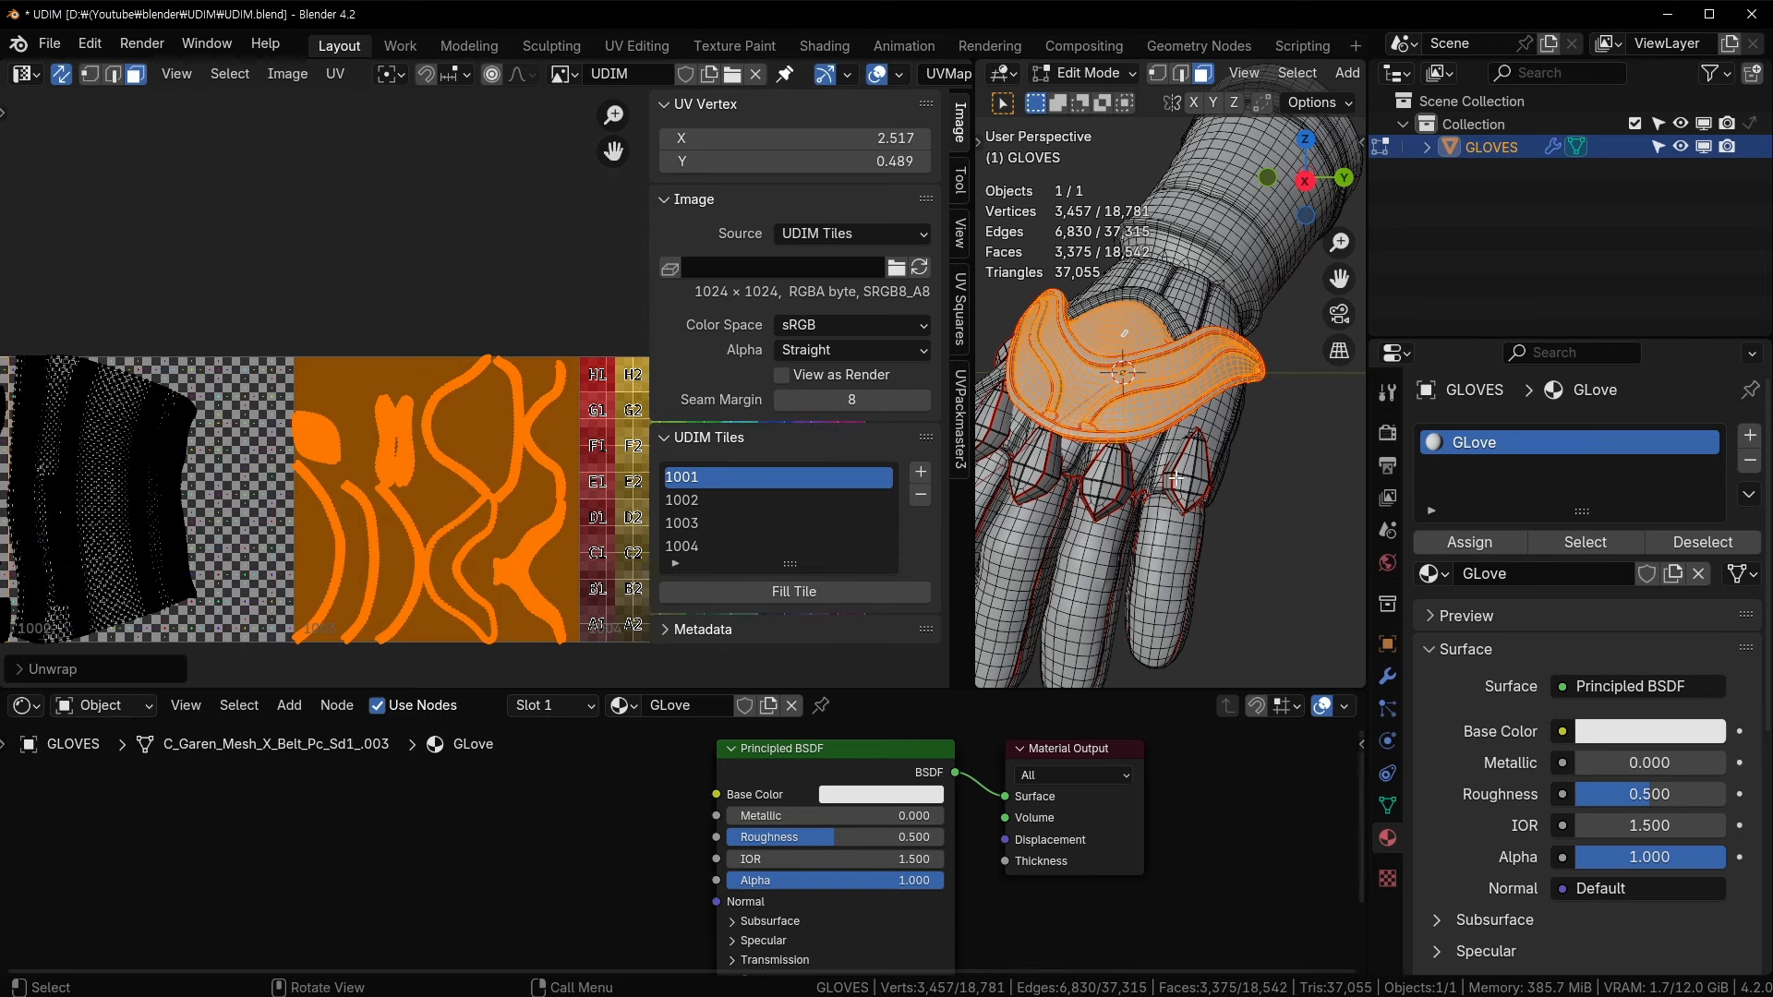
left_click(1135, 480)
left_click(1106, 481, "shift")
left_click(1048, 470, "shift")
left_click(993, 434, "shift")
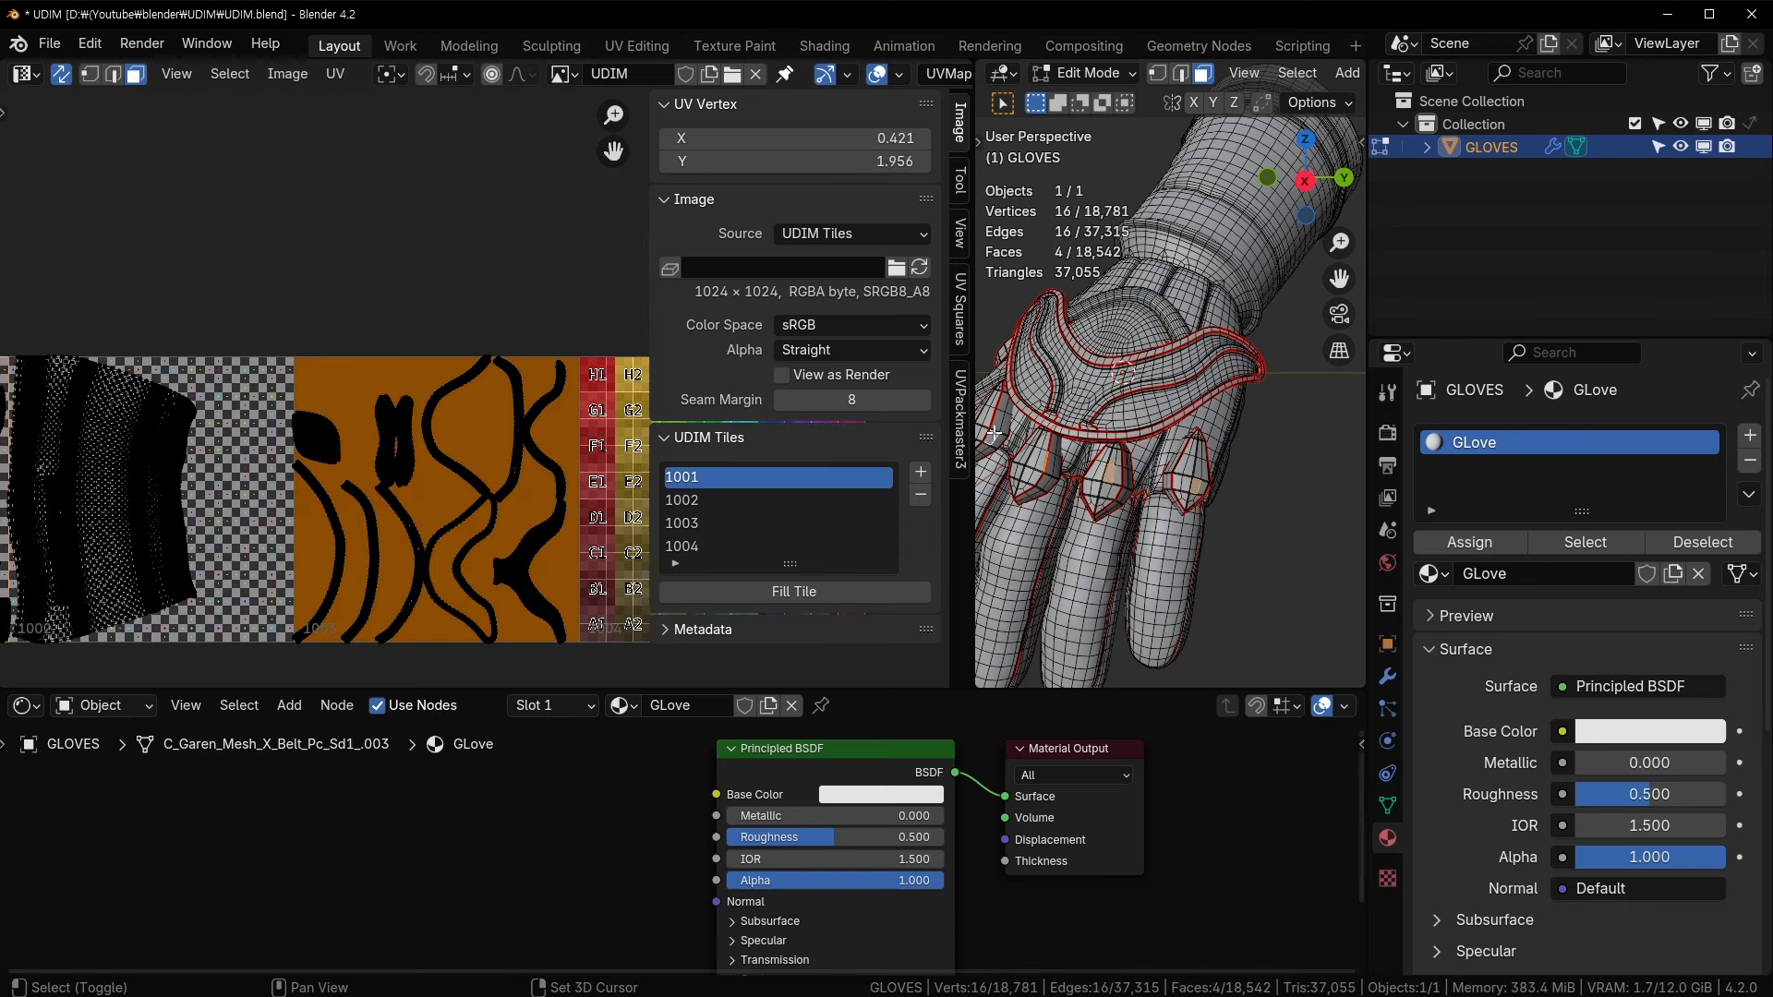
key("ctrl+l")
scroll(375, 244, "down", 3)
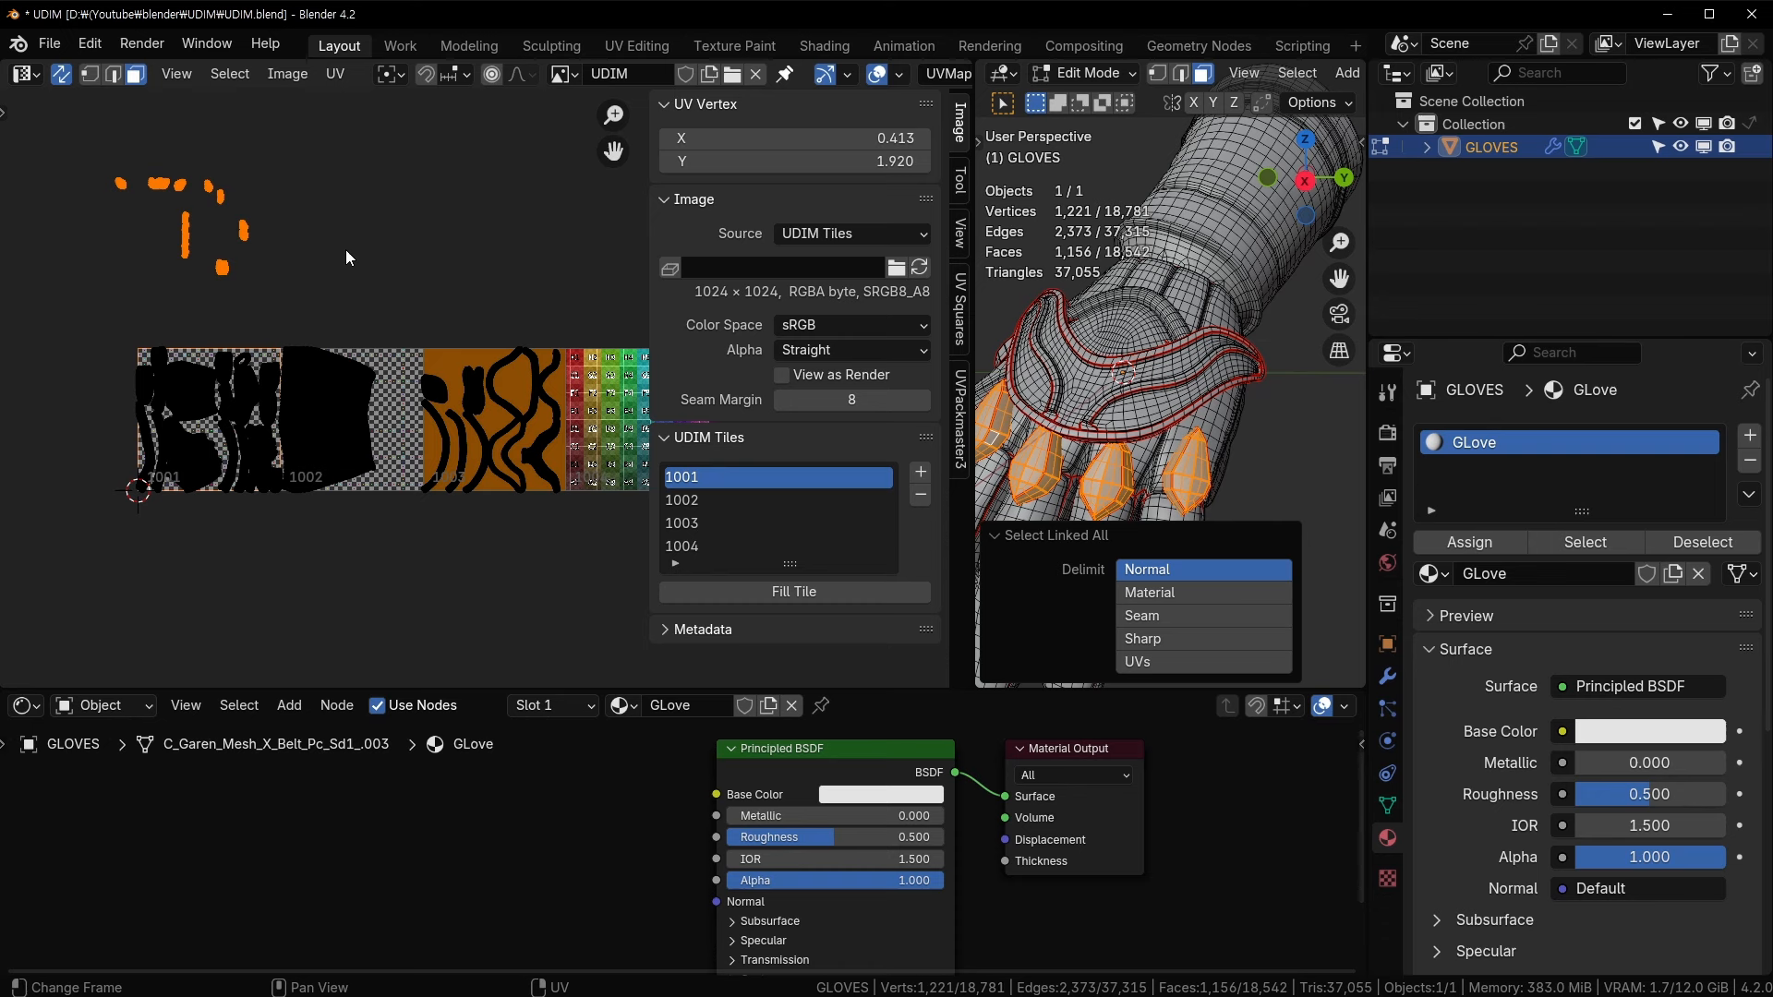
key("u")
key("Return")
middle_click_drag(345, 249, 216, 249)
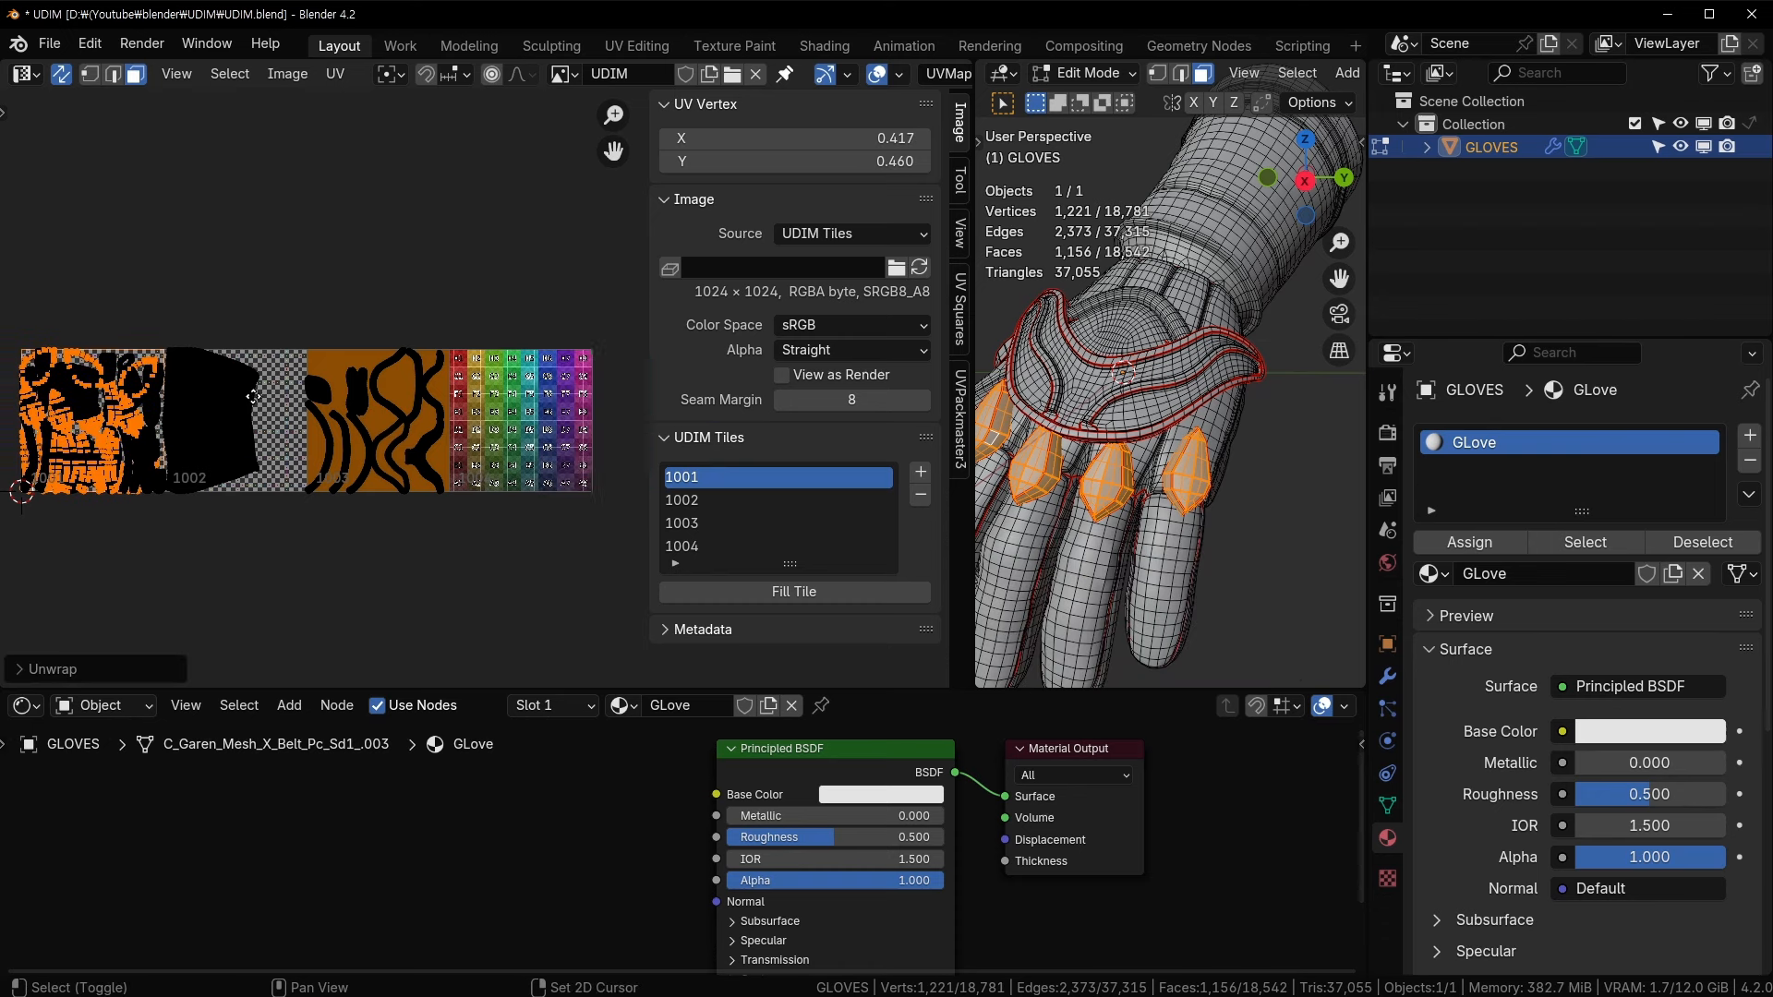
- Shift the knuckle spikes' UV islands exactly three tiles over into tile 1004 by setting their UV Vertex X to 3.417
left_click(862, 138)
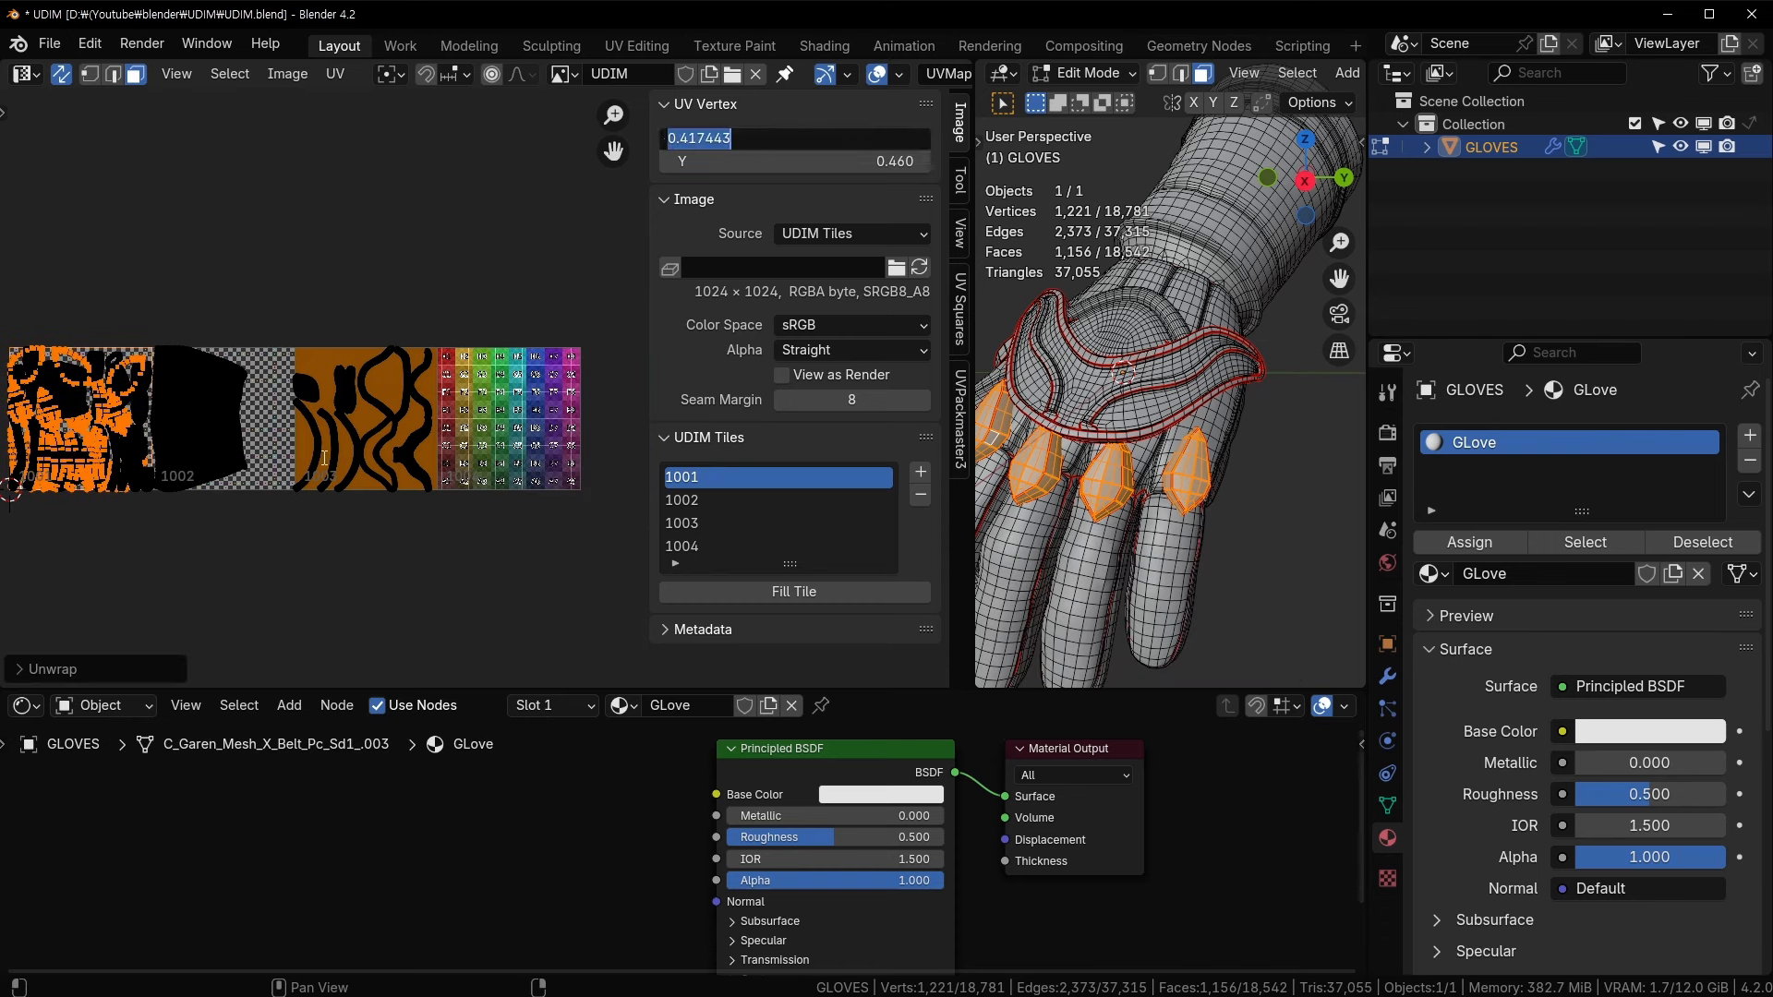
left_click(668, 137)
key("Delete")
type("3")
key("Return")
middle_click_drag(528, 388, 446, 362)
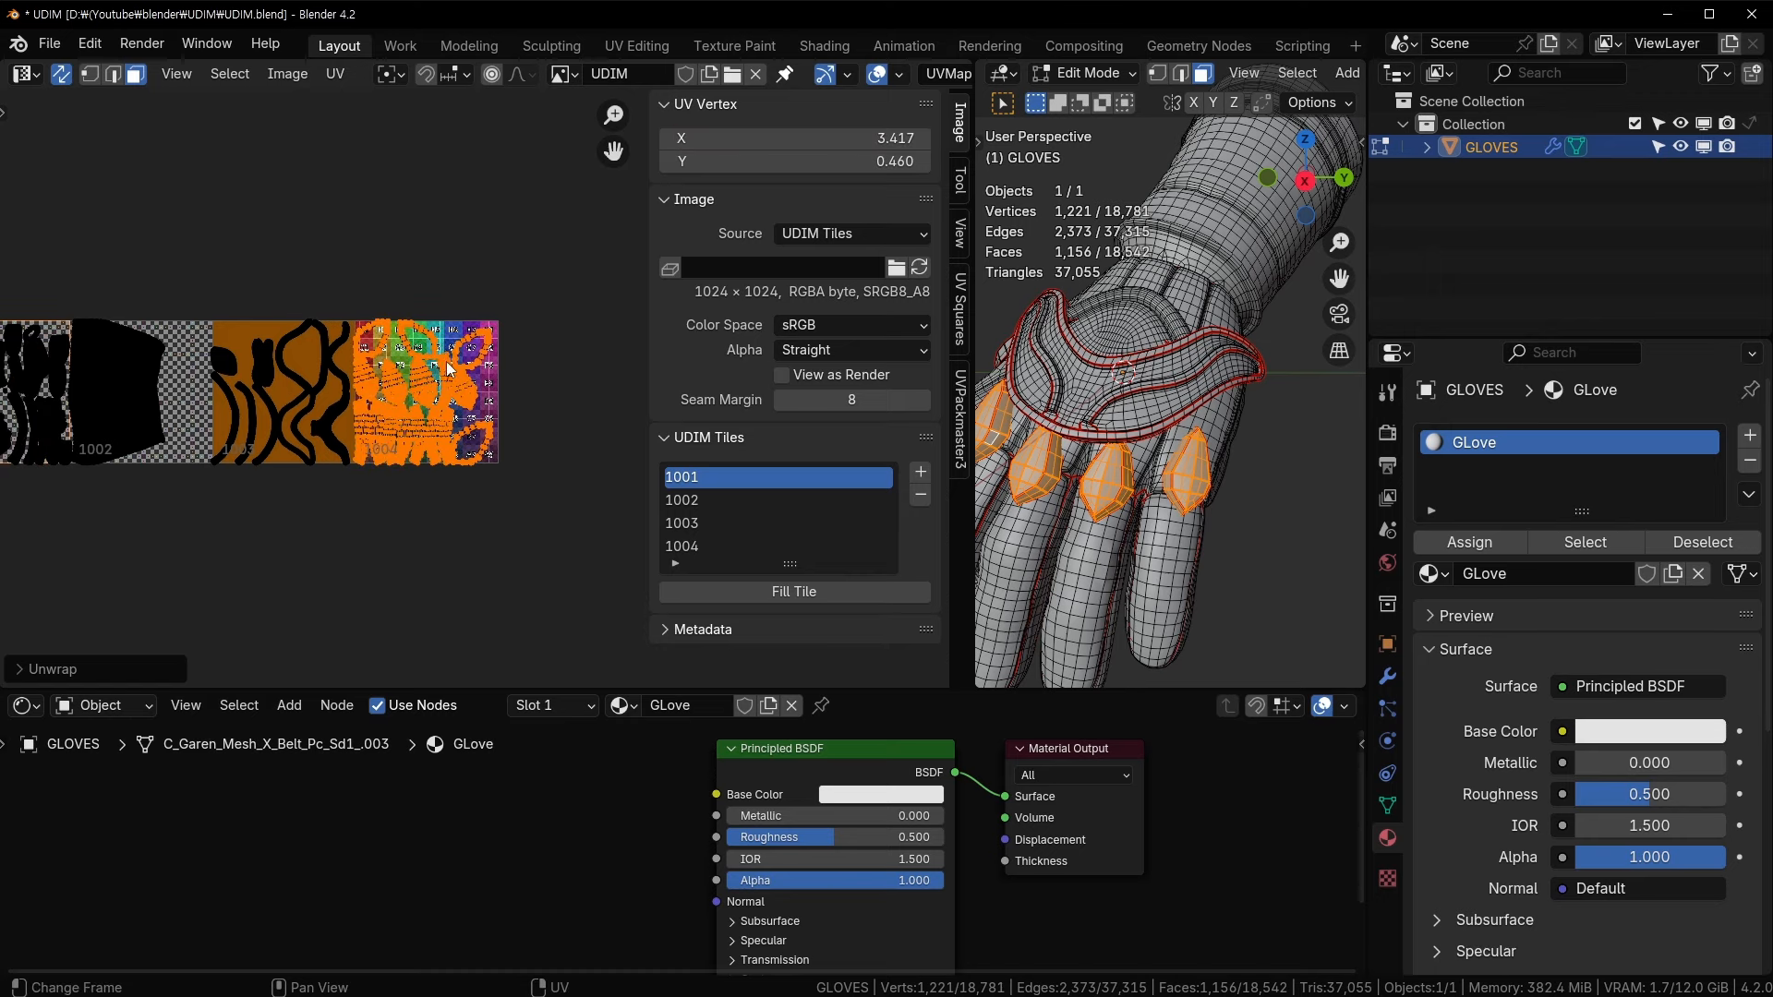
- Inspect the UV islands' placement in tiles 1001 to 1004 up close, and hide the UV editor's sidebar to see the whole row
scroll(480, 386, "up", 7)
middle_click_drag(194, 373, 257, 344)
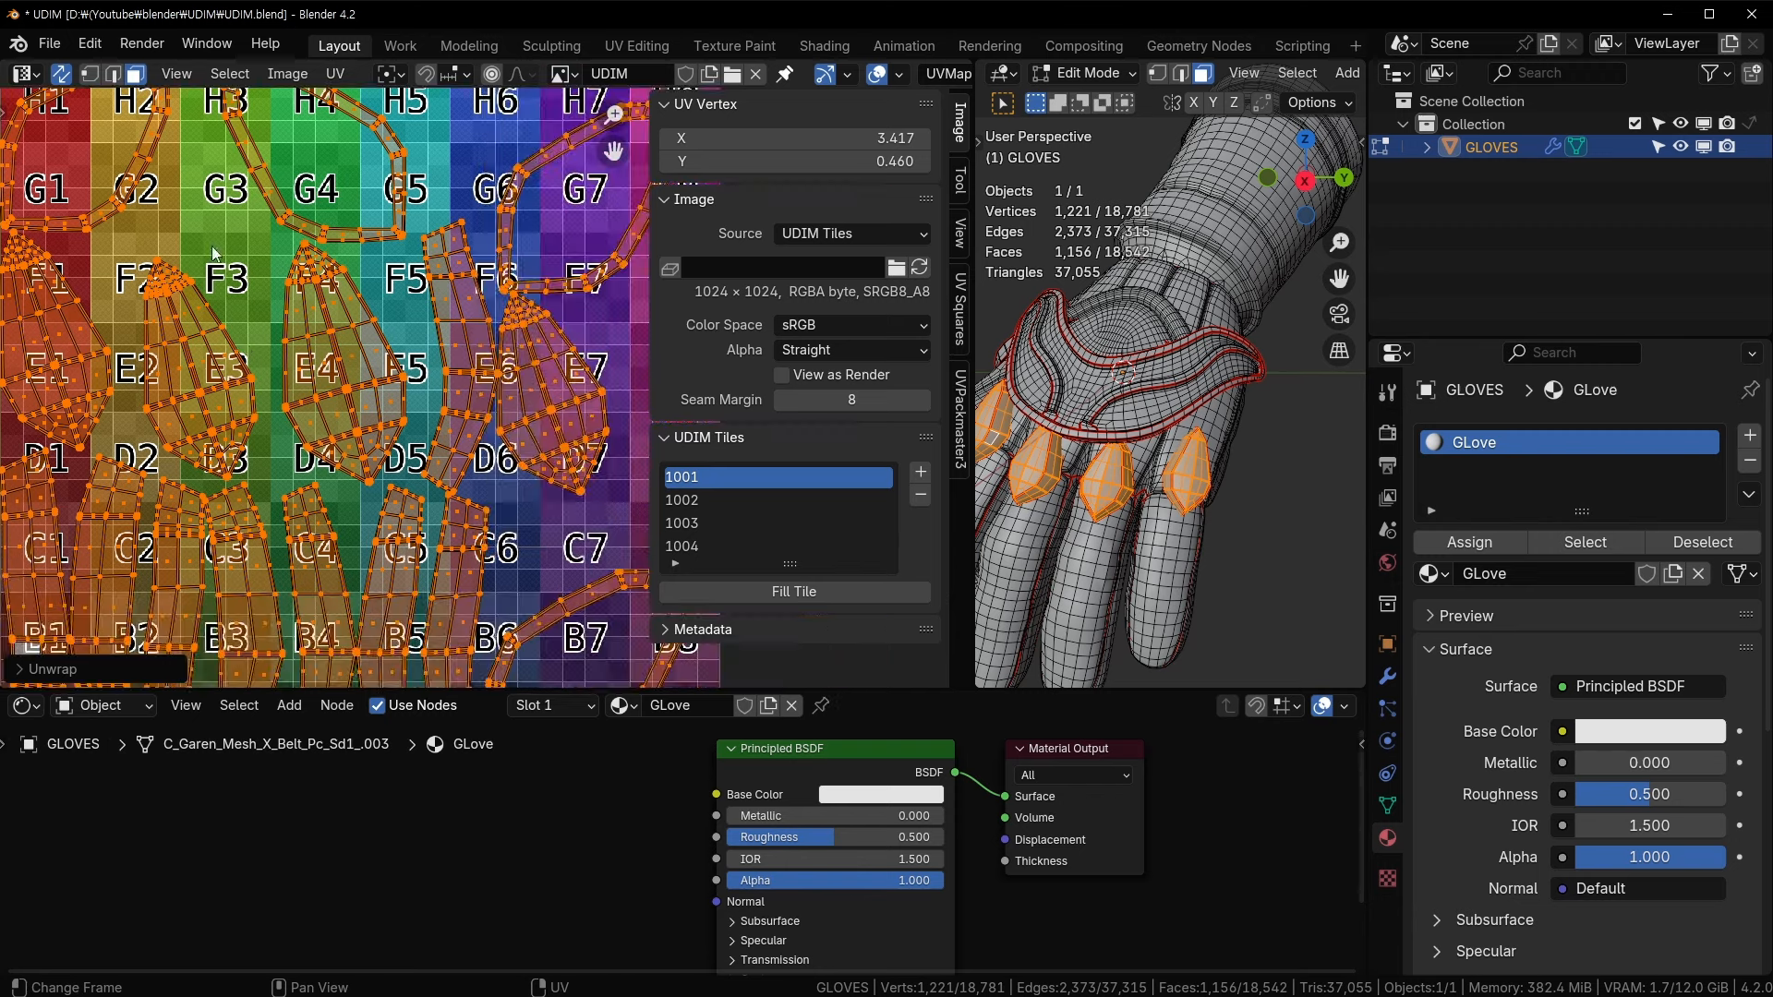
scroll(539, 282, "down", 3)
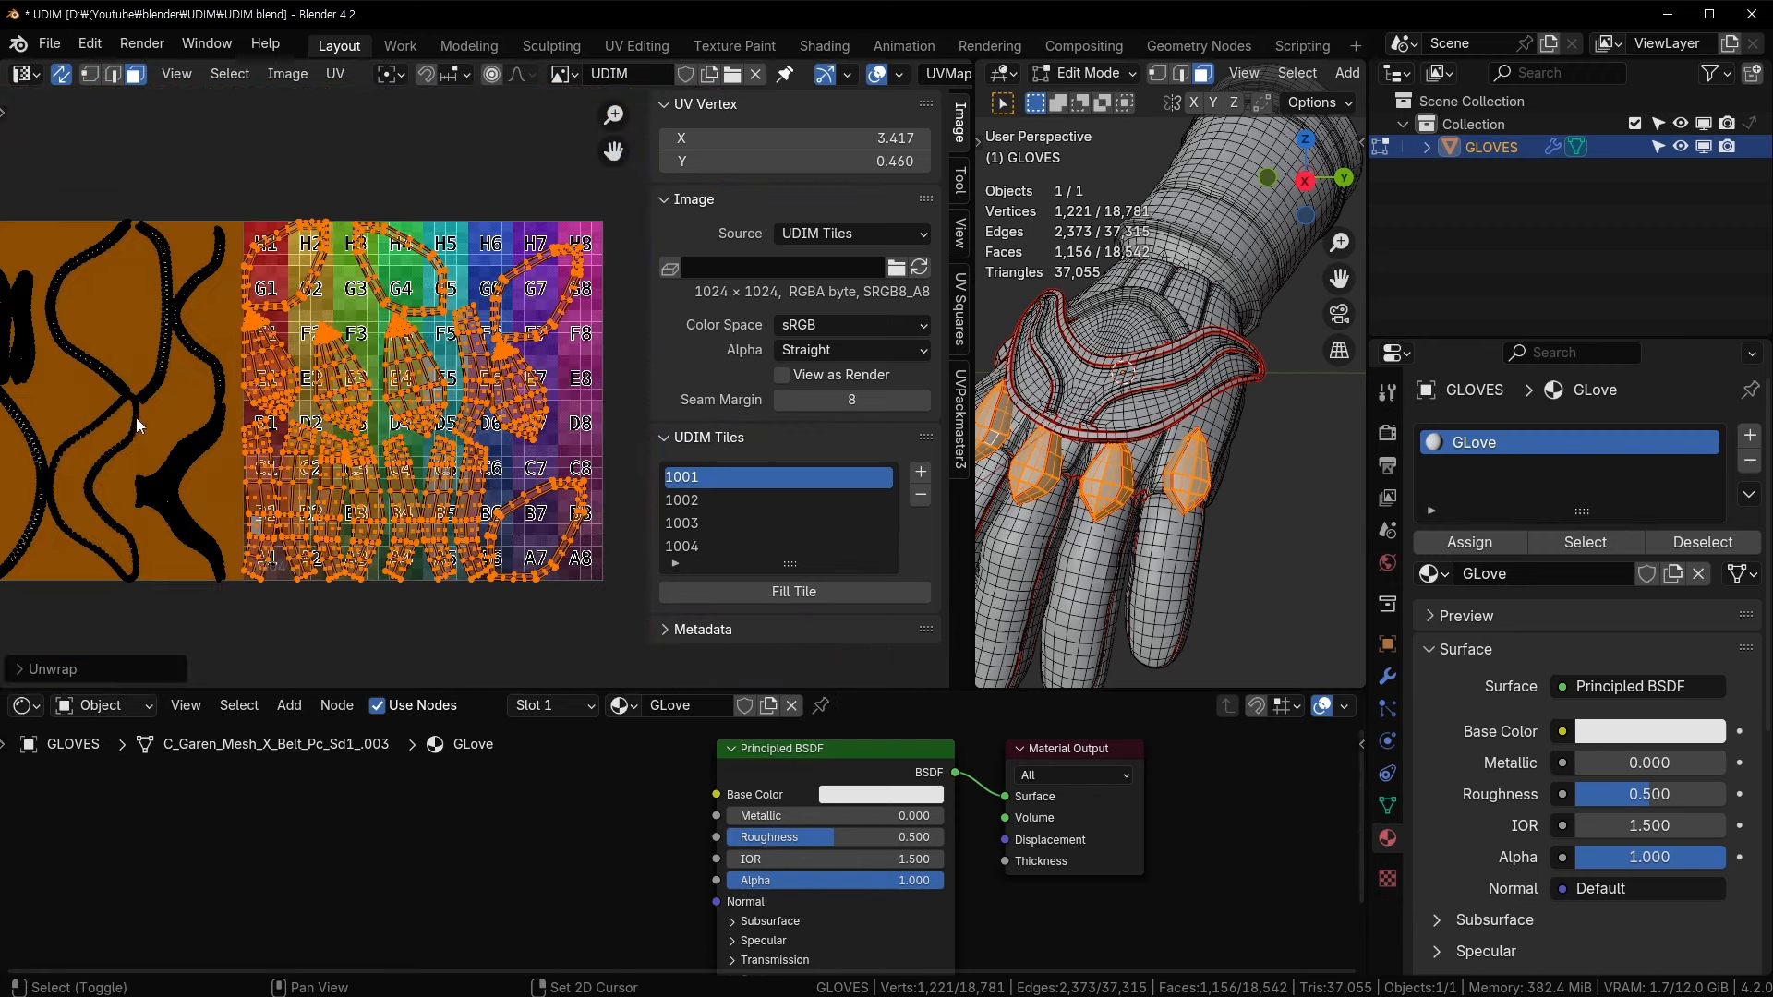
middle_click_drag(136, 418, 36, 368)
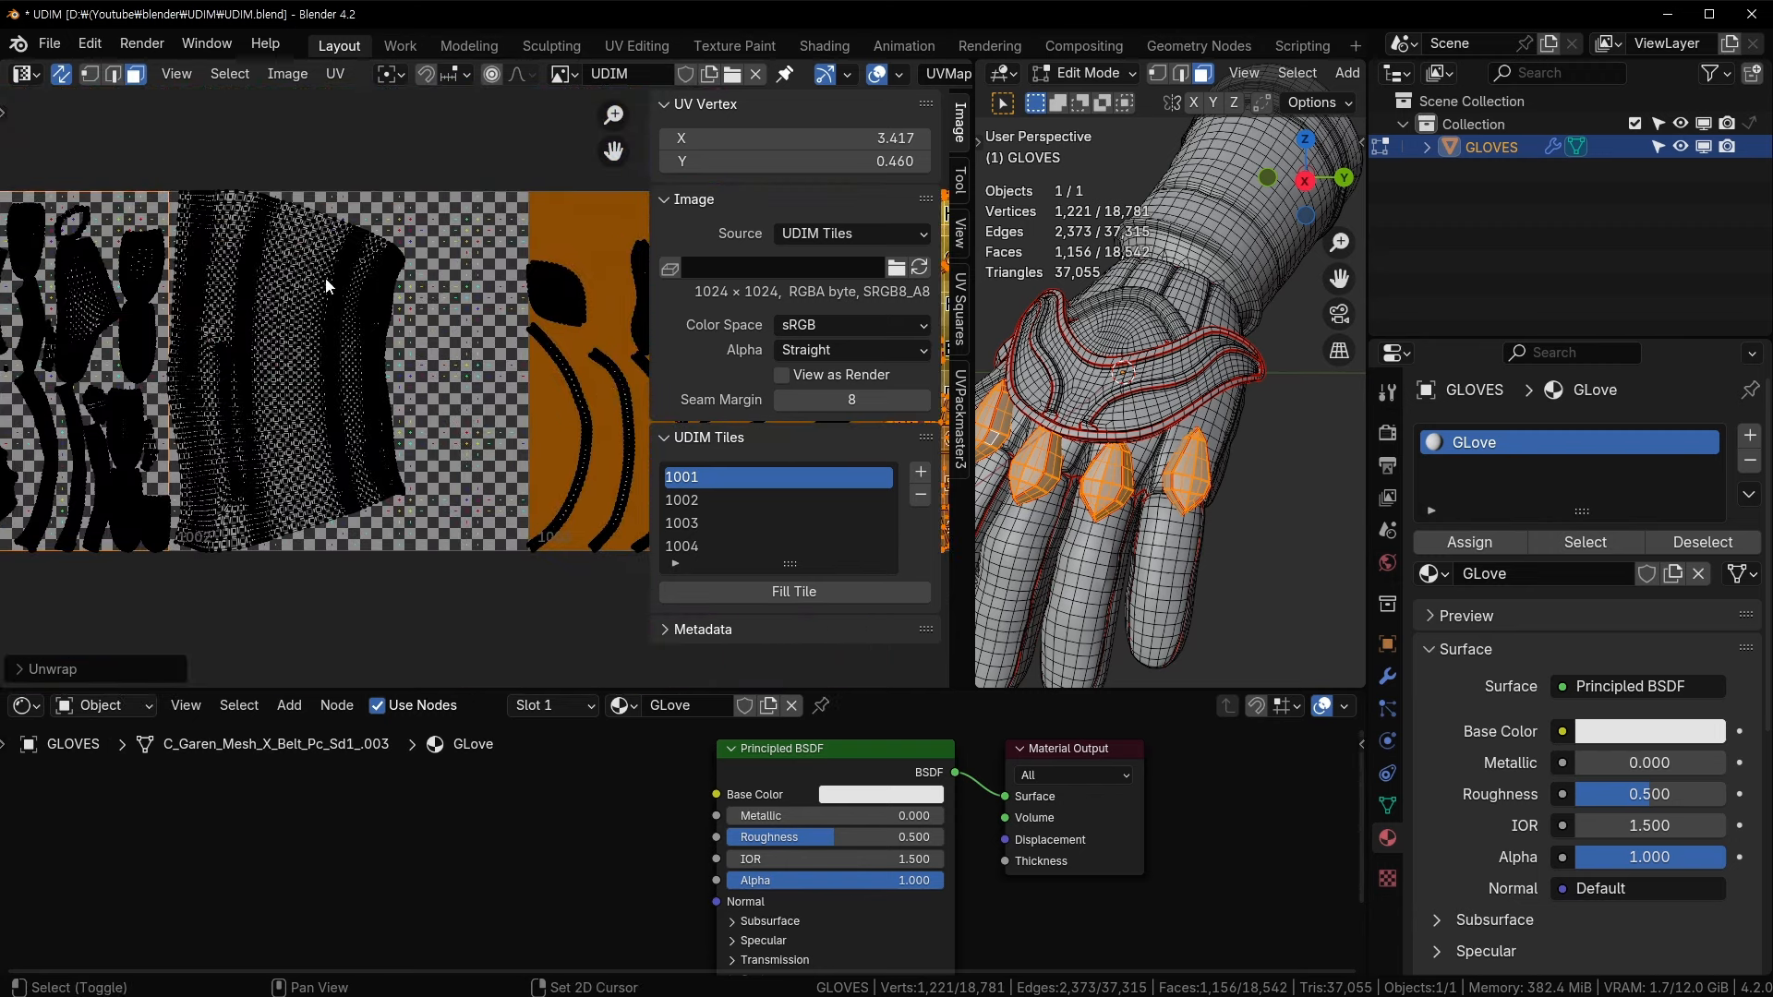
middle_click_drag(646, 315, 148, 316, "shift")
middle_click_drag(403, 351, 141, 353, "shift")
scroll(203, 277, "up", 3)
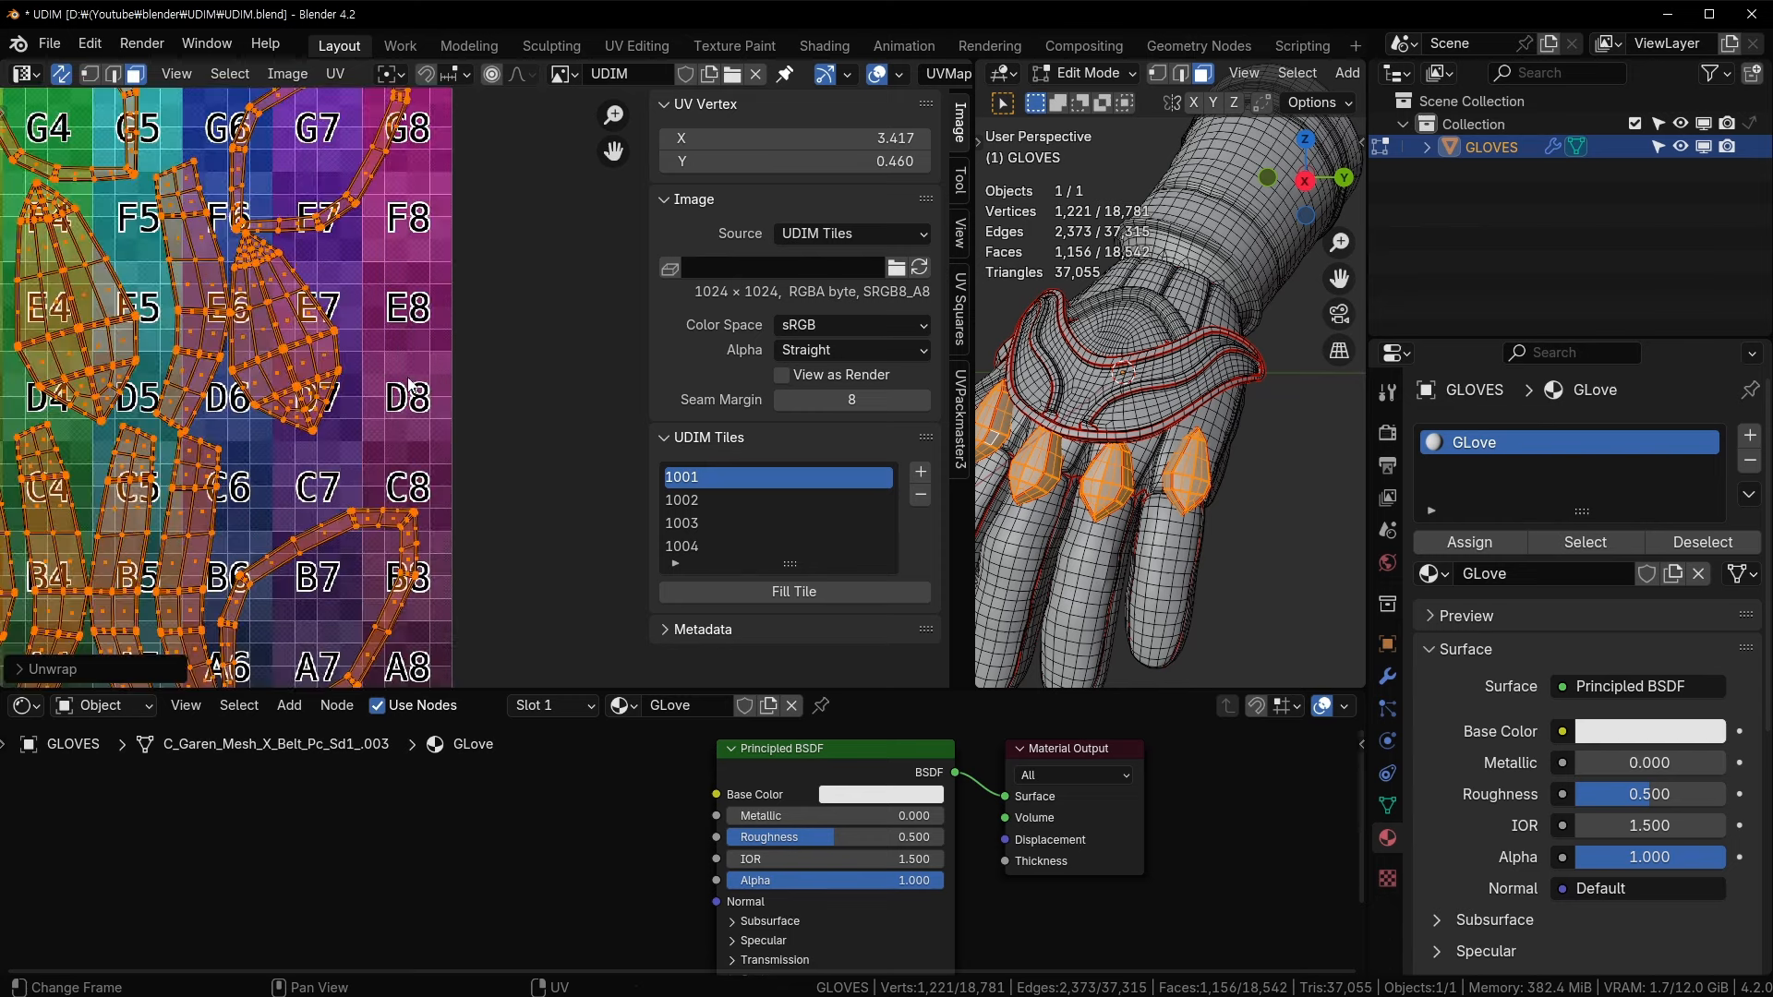
middle_click_drag(112, 284, 354, 379)
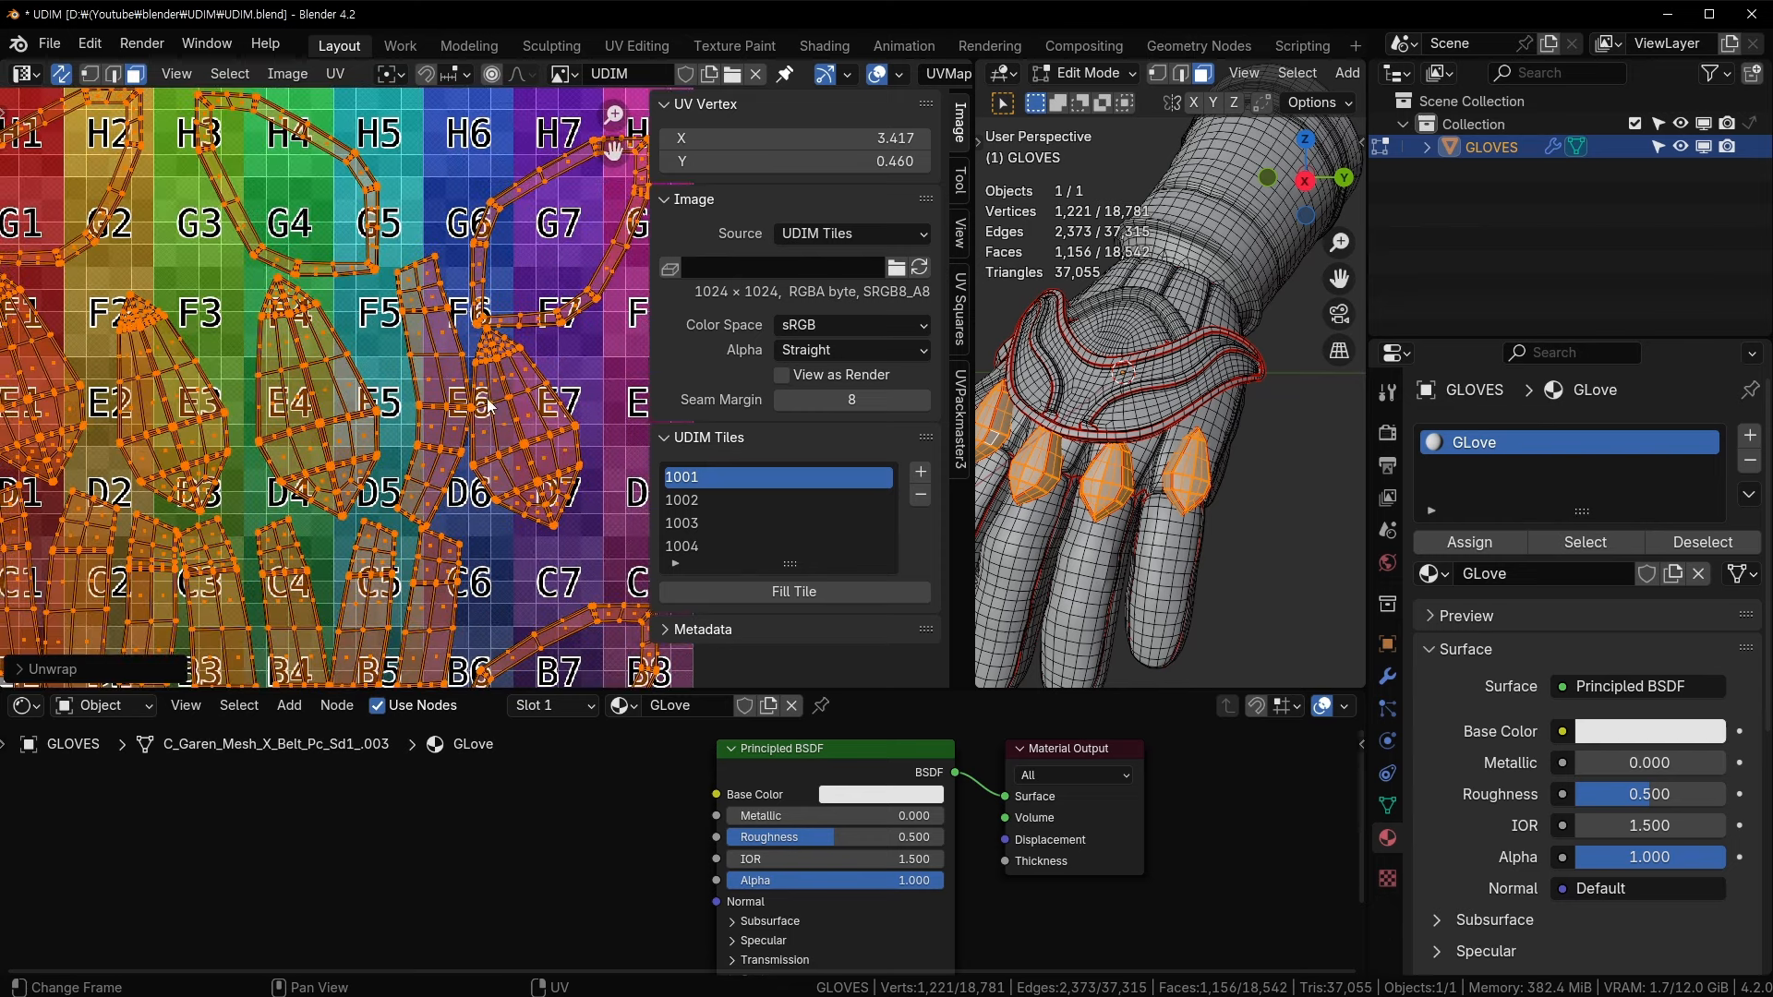
scroll(489, 407, "down", 4)
key("n")
middle_click_drag(265, 393, 546, 358)
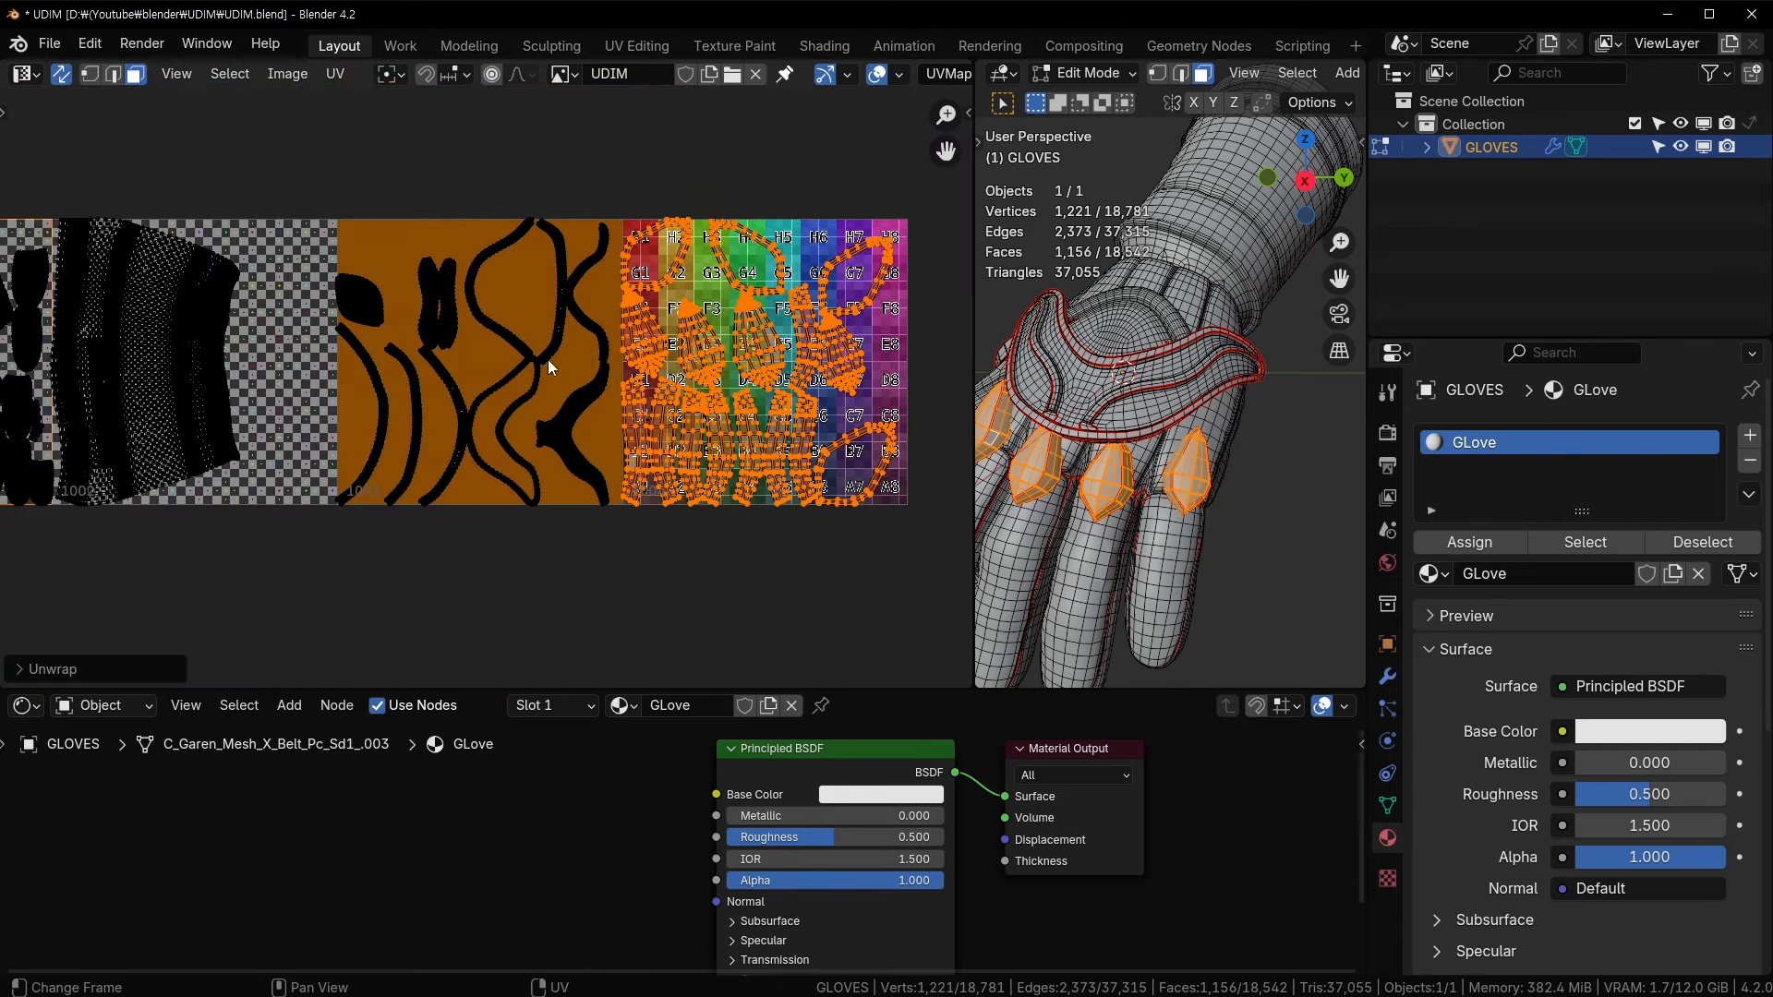
scroll(515, 360, "down", 3)
- Compare the glove in Object Mode, from the front and over the back of the hand, with its UV layout in Edit Mode
key("Tab")
left_click(1268, 176)
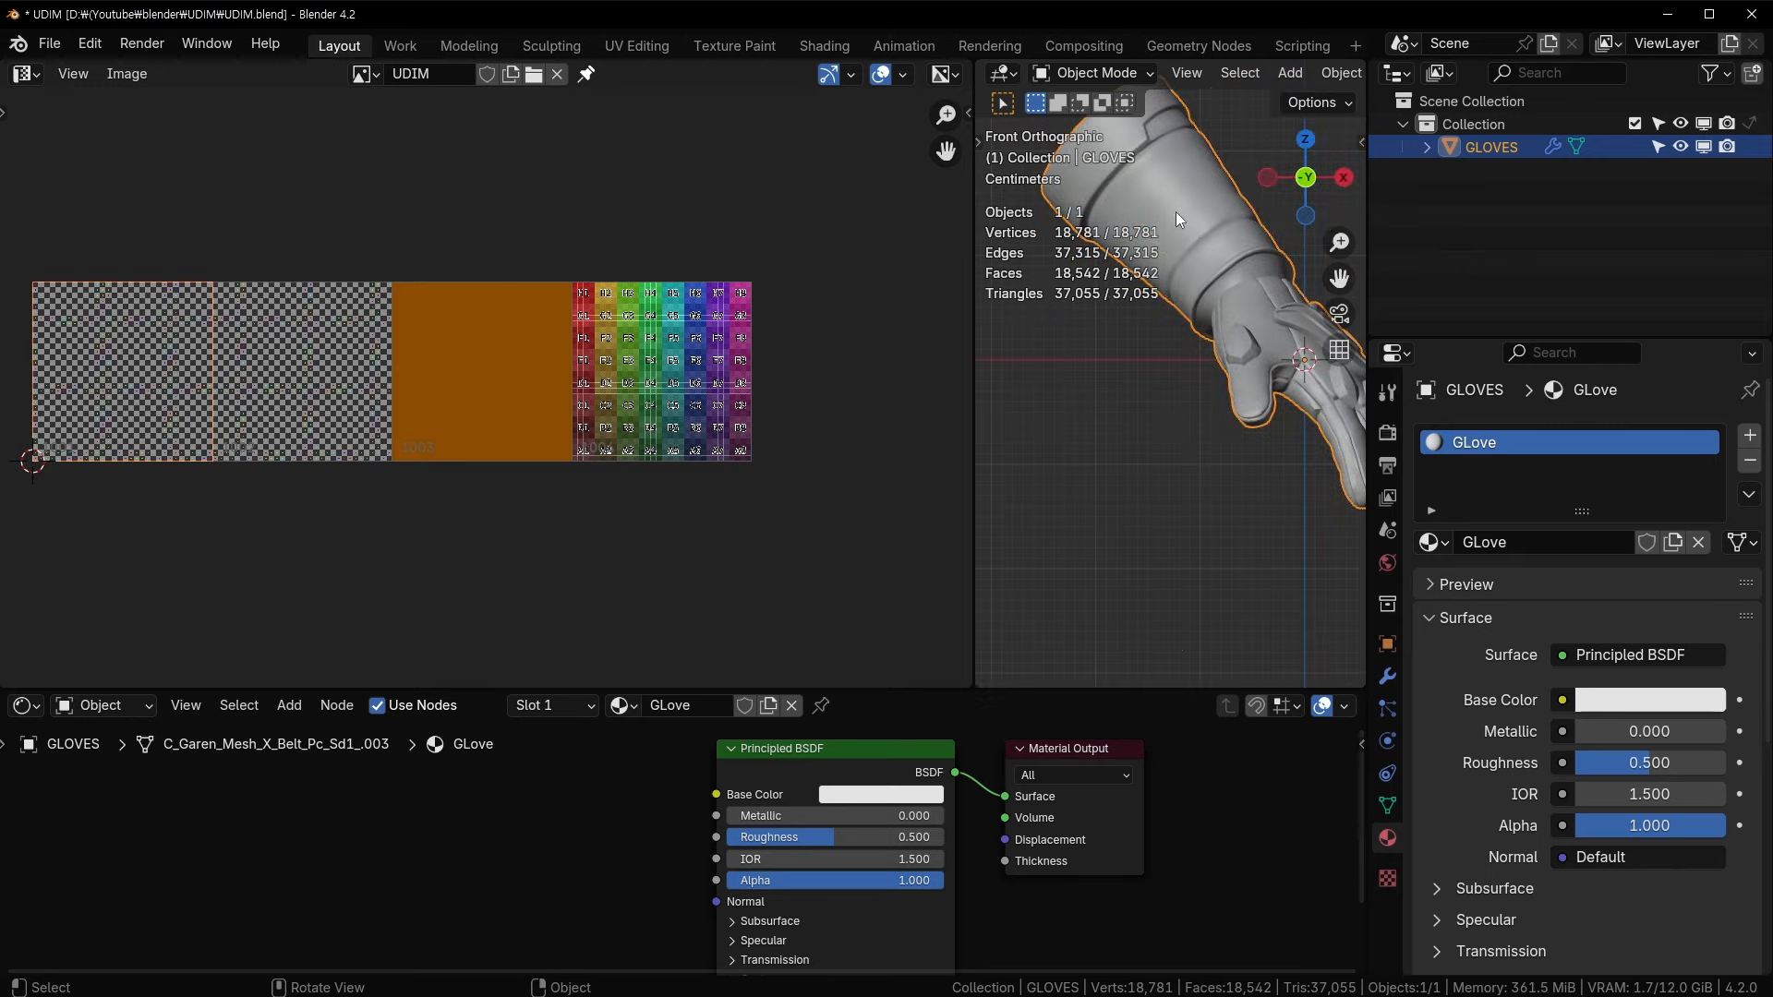
middle_click_drag(1255, 445, 1184, 314)
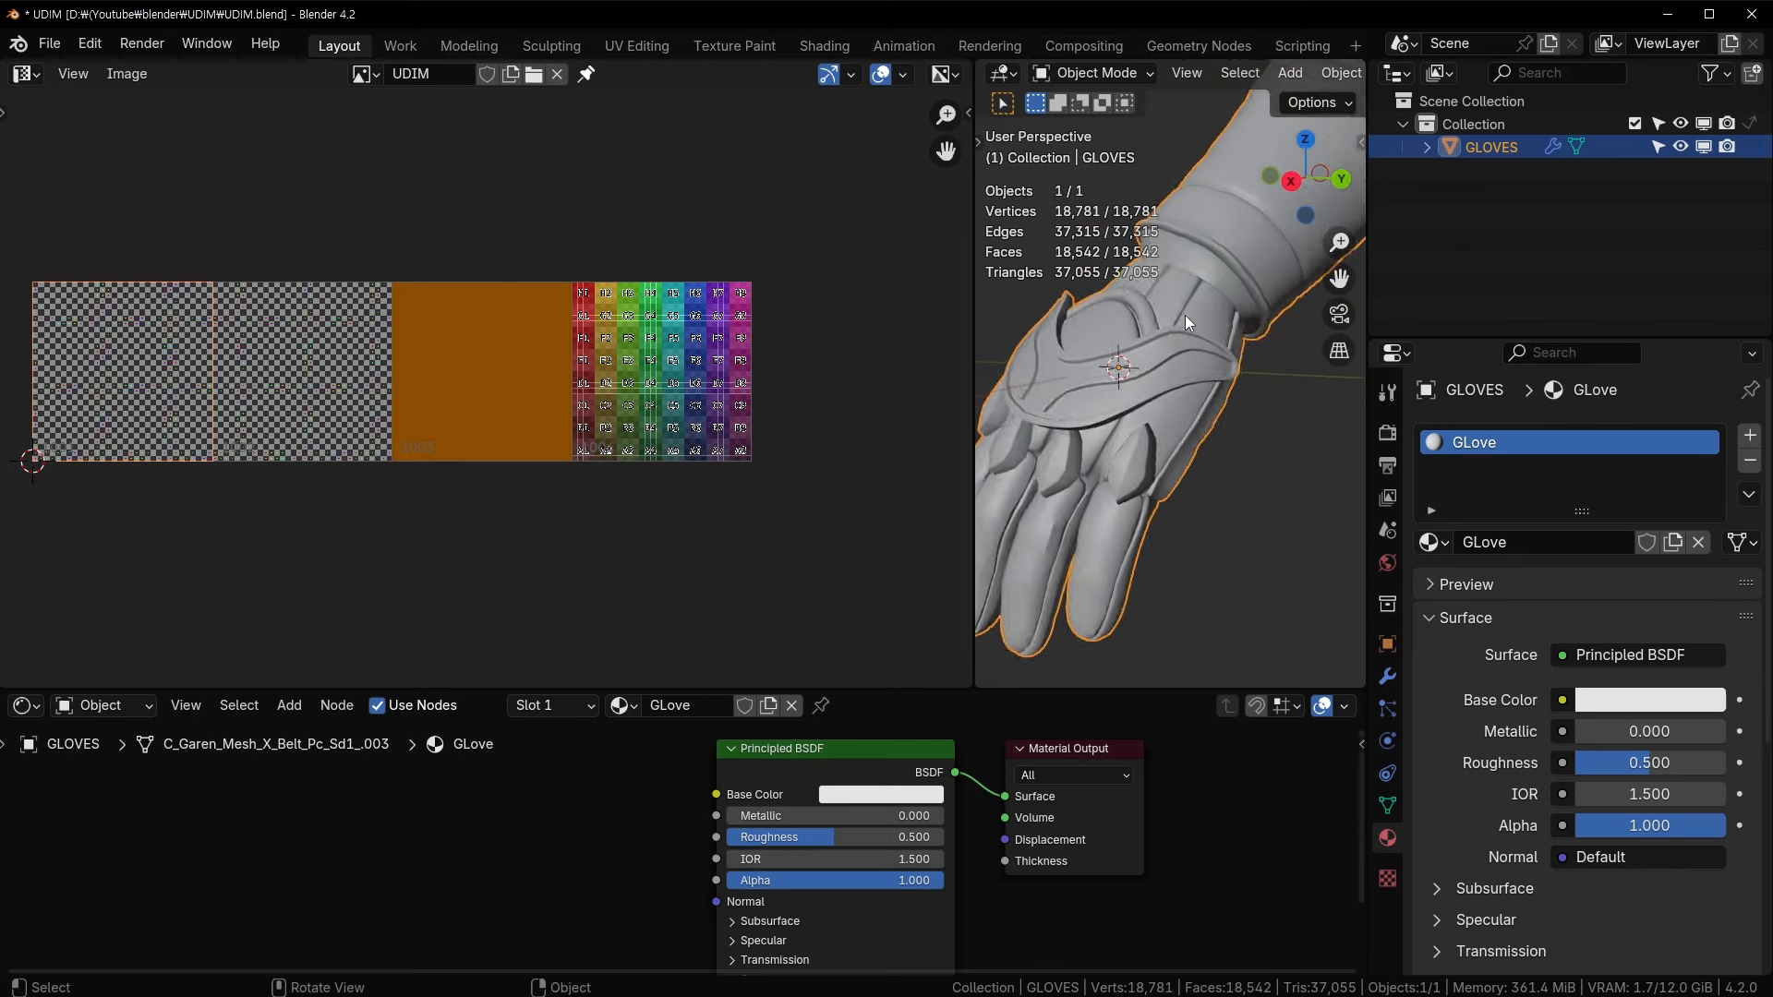
key("Tab")
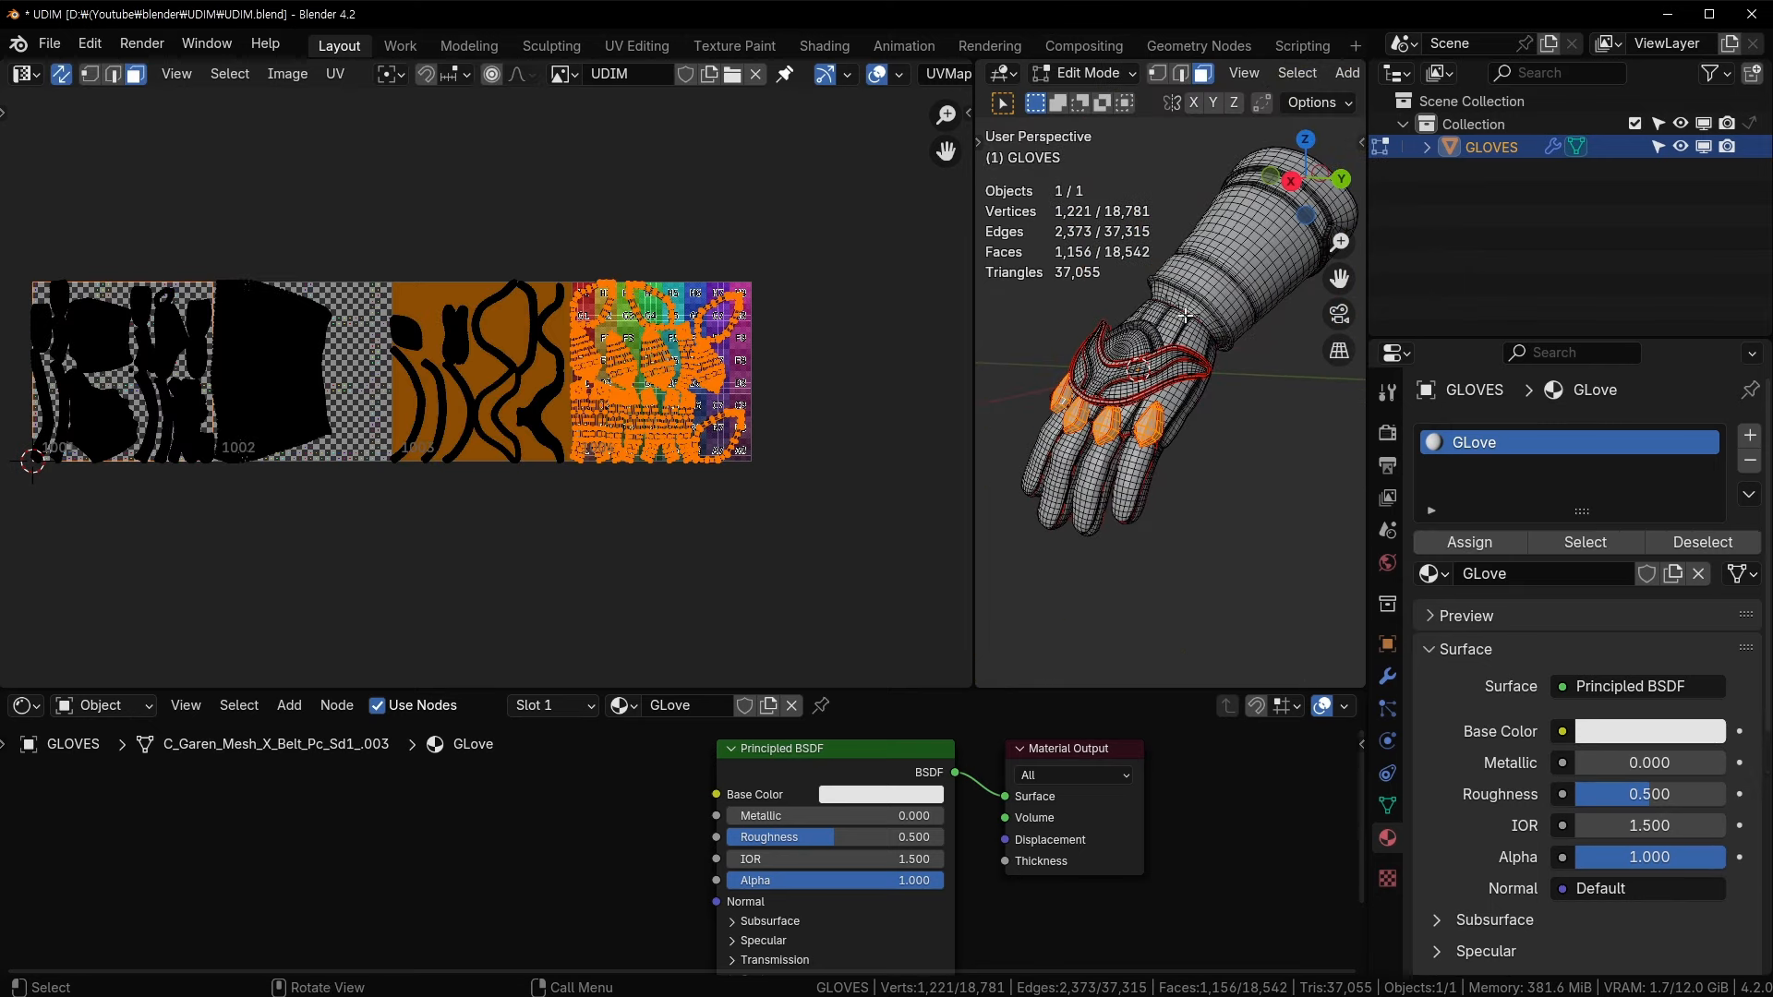
scroll(572, 399, "up", 3)
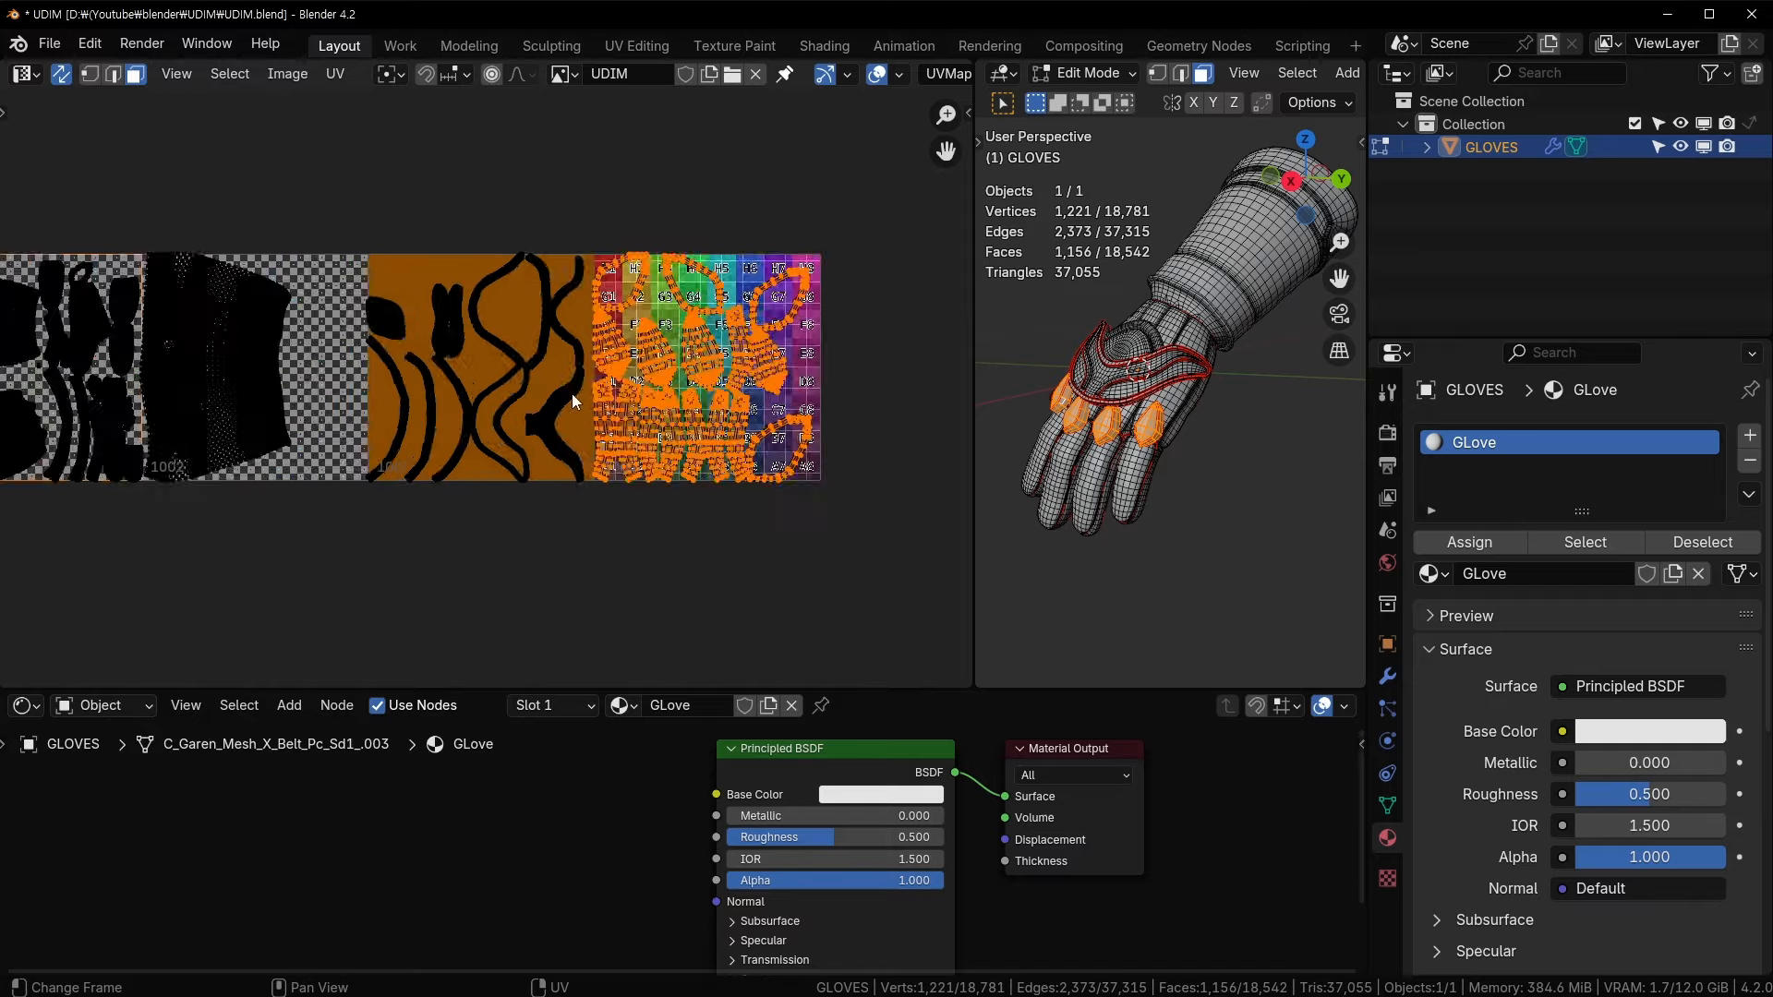
scroll(573, 393, "down", 3)
key("Tab")
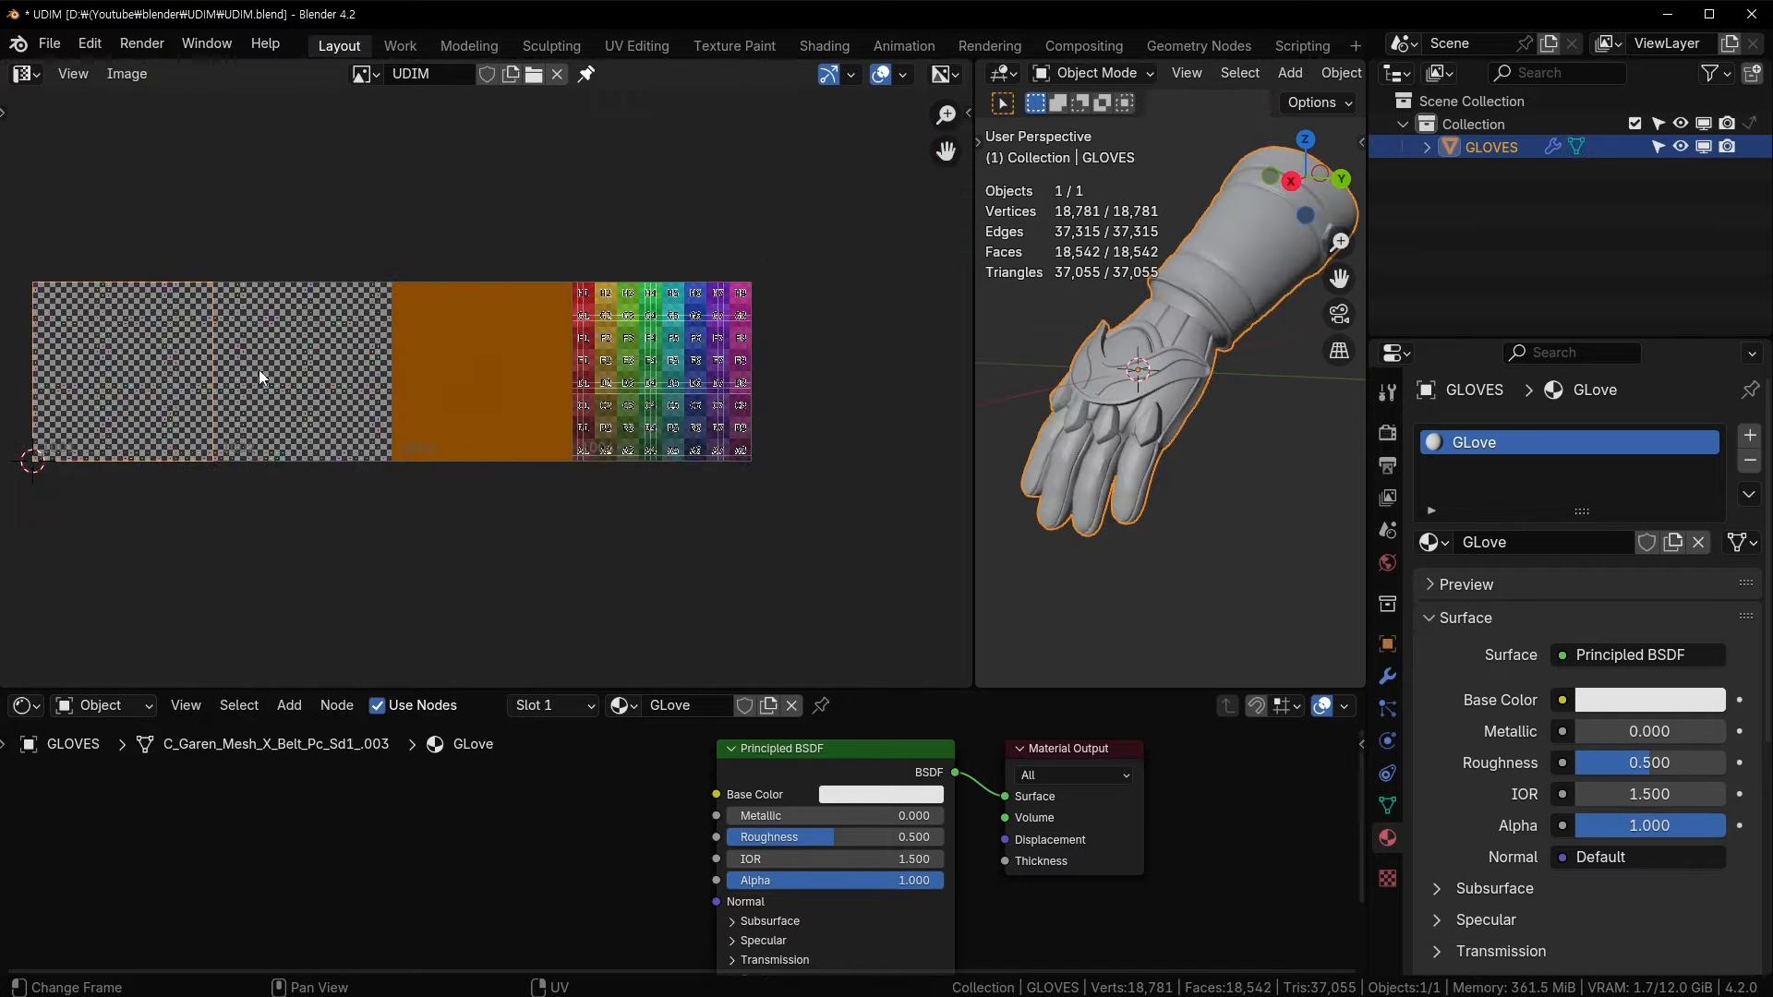
key("Tab")
key("Tab")
key("Tab")
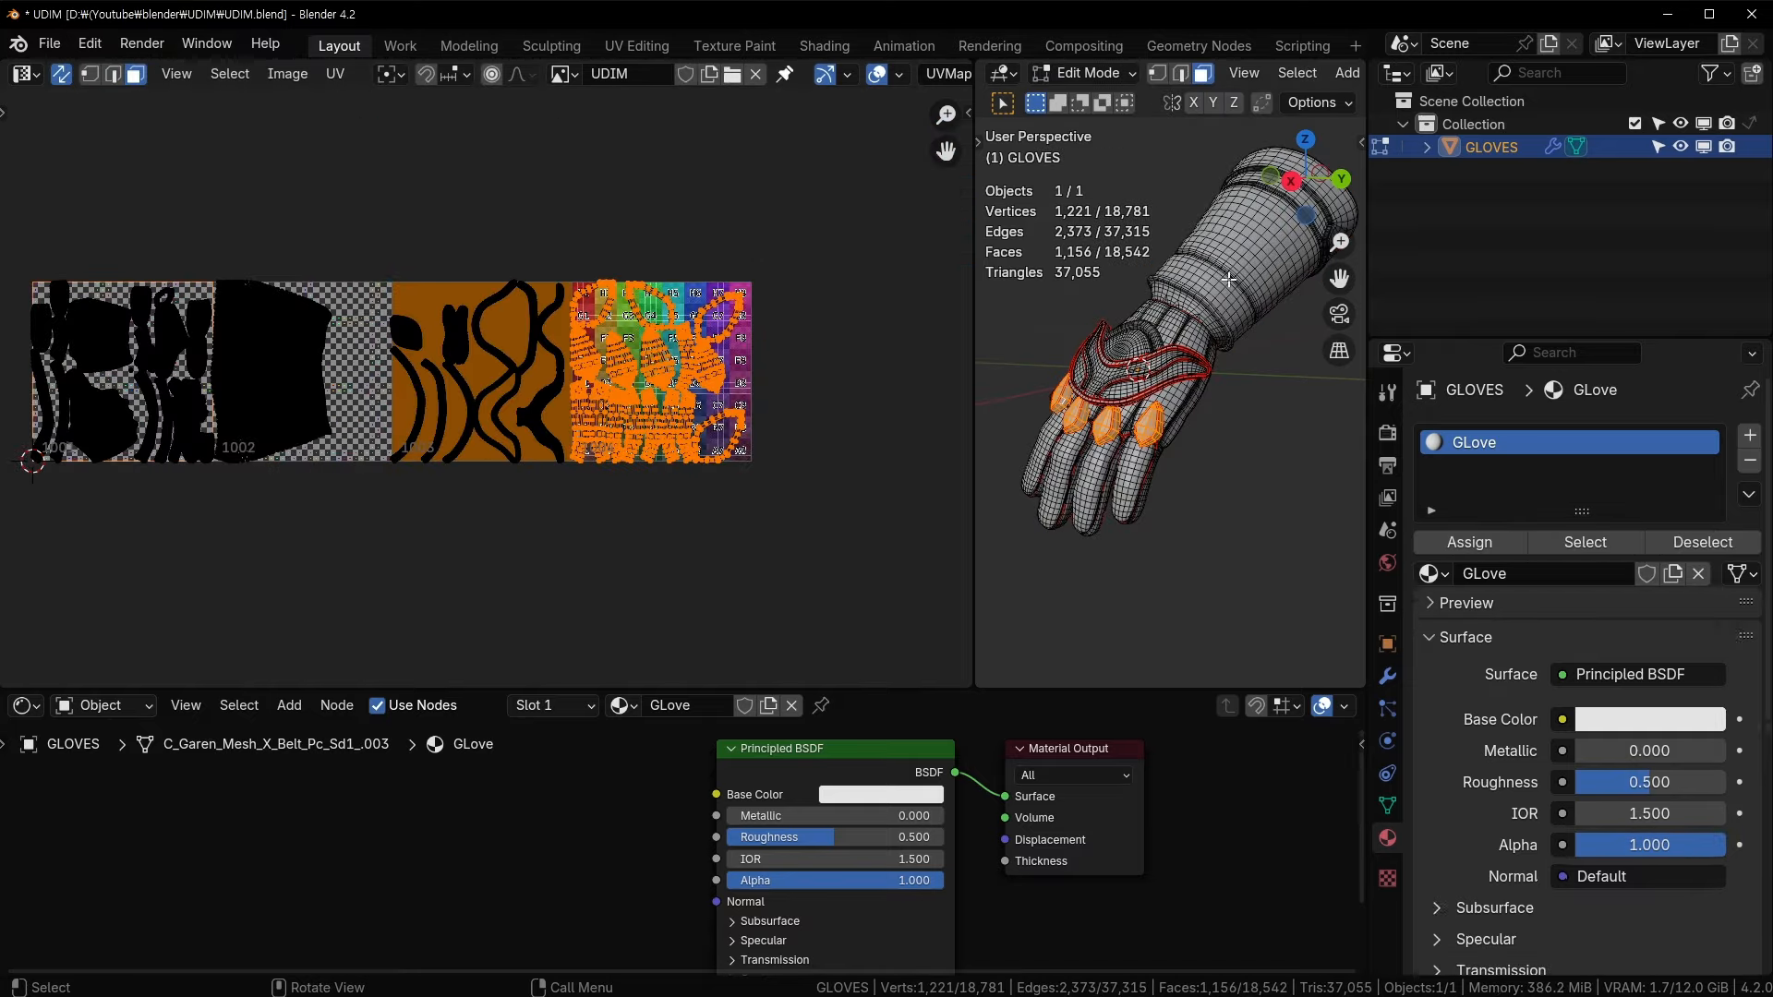
key("Tab")
key("Tab")
- Select all of the glove's faces and examine their UV islands across the four UDIM tiles
key("a")
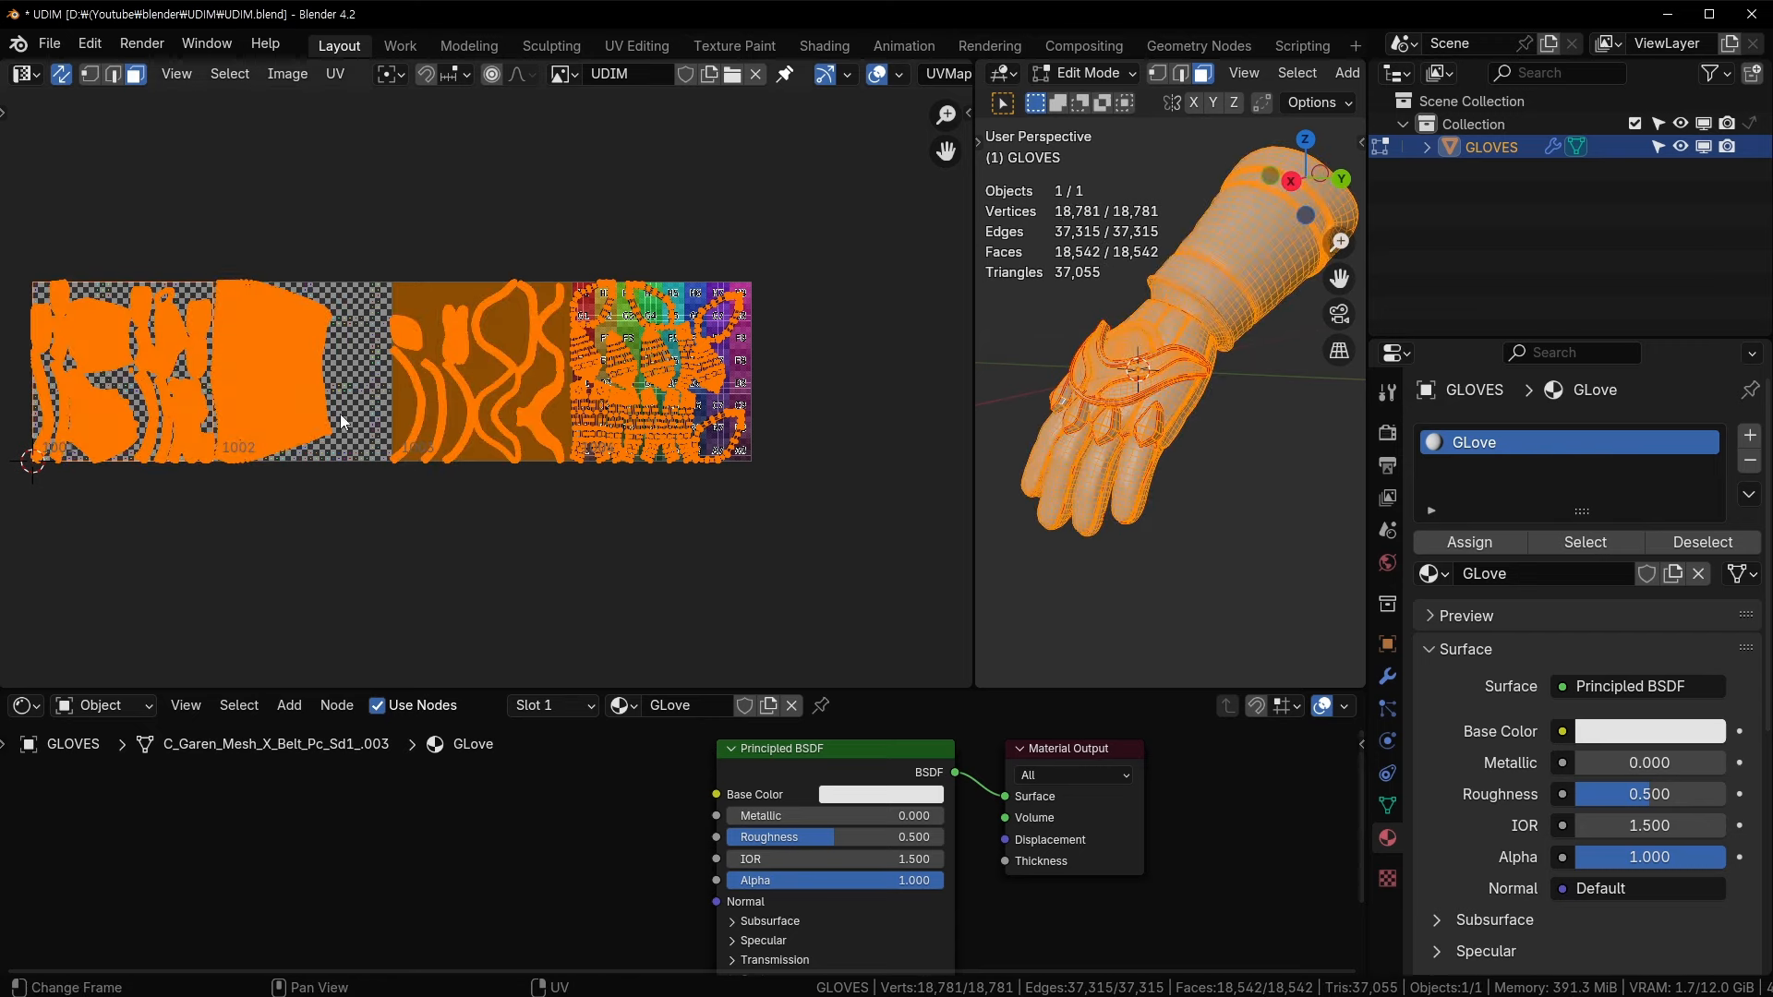
scroll(416, 359, "up", 2)
scroll(416, 359, "up", 4)
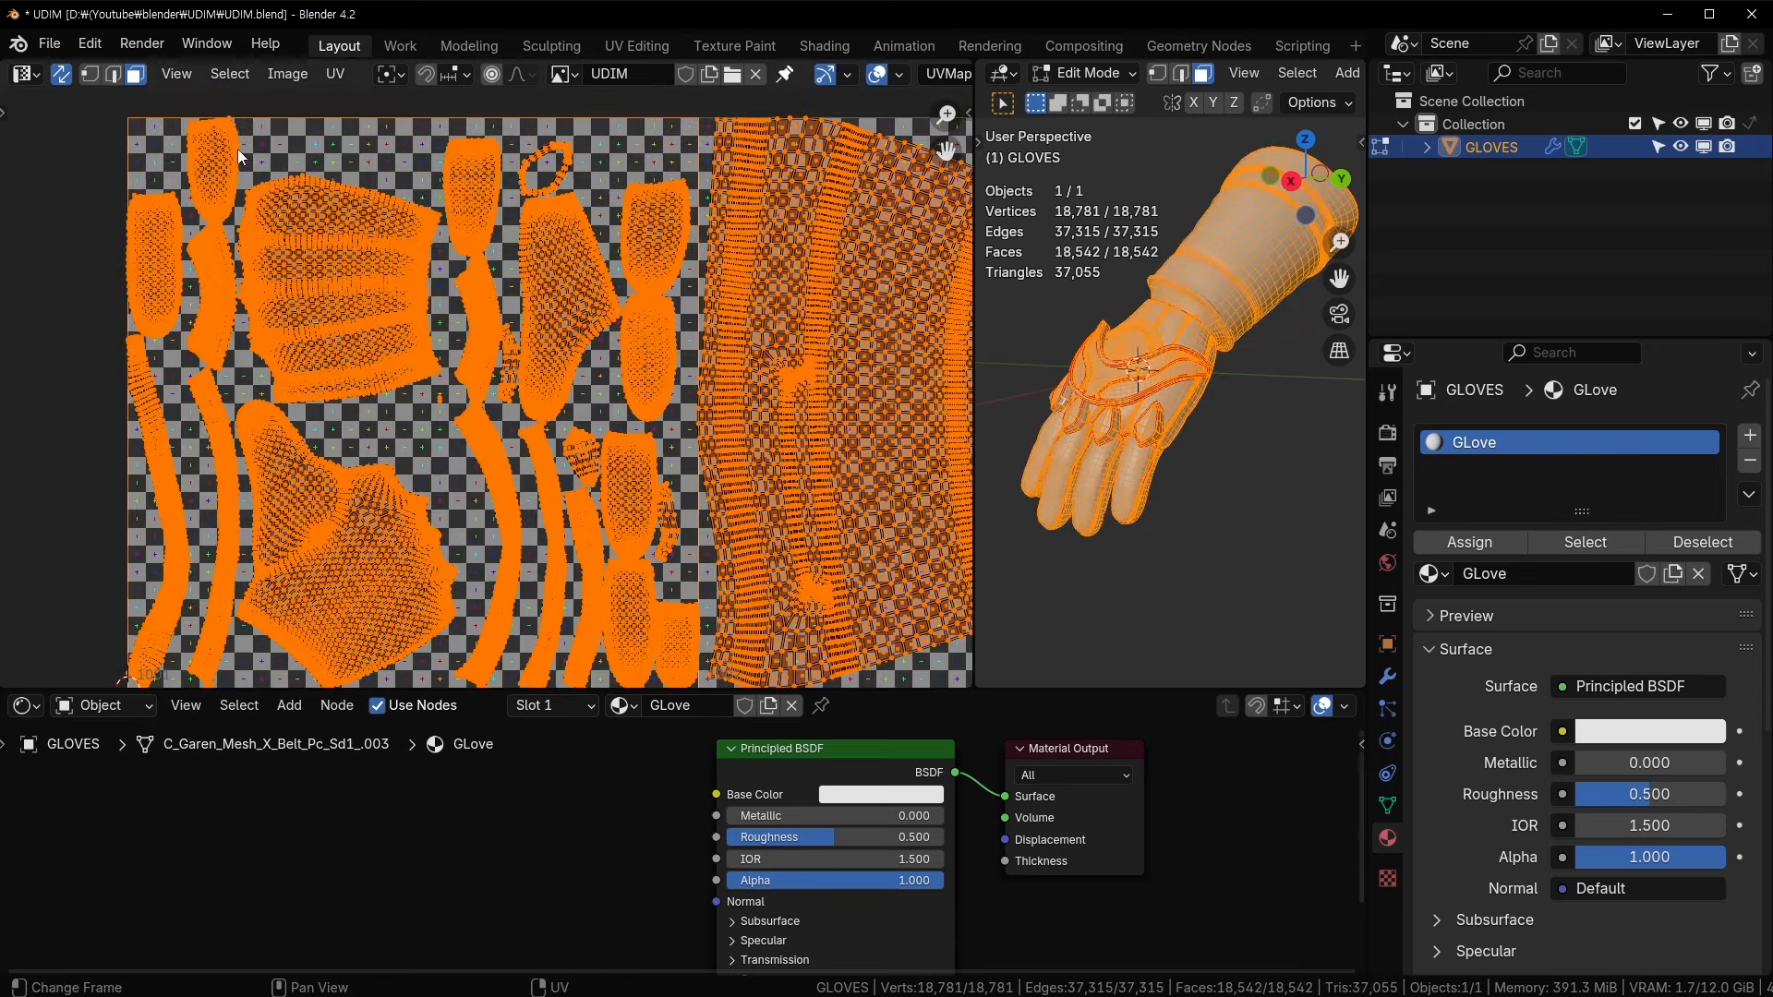
scroll(399, 397, "down", 5)
middle_click_drag(397, 397, 204, 423)
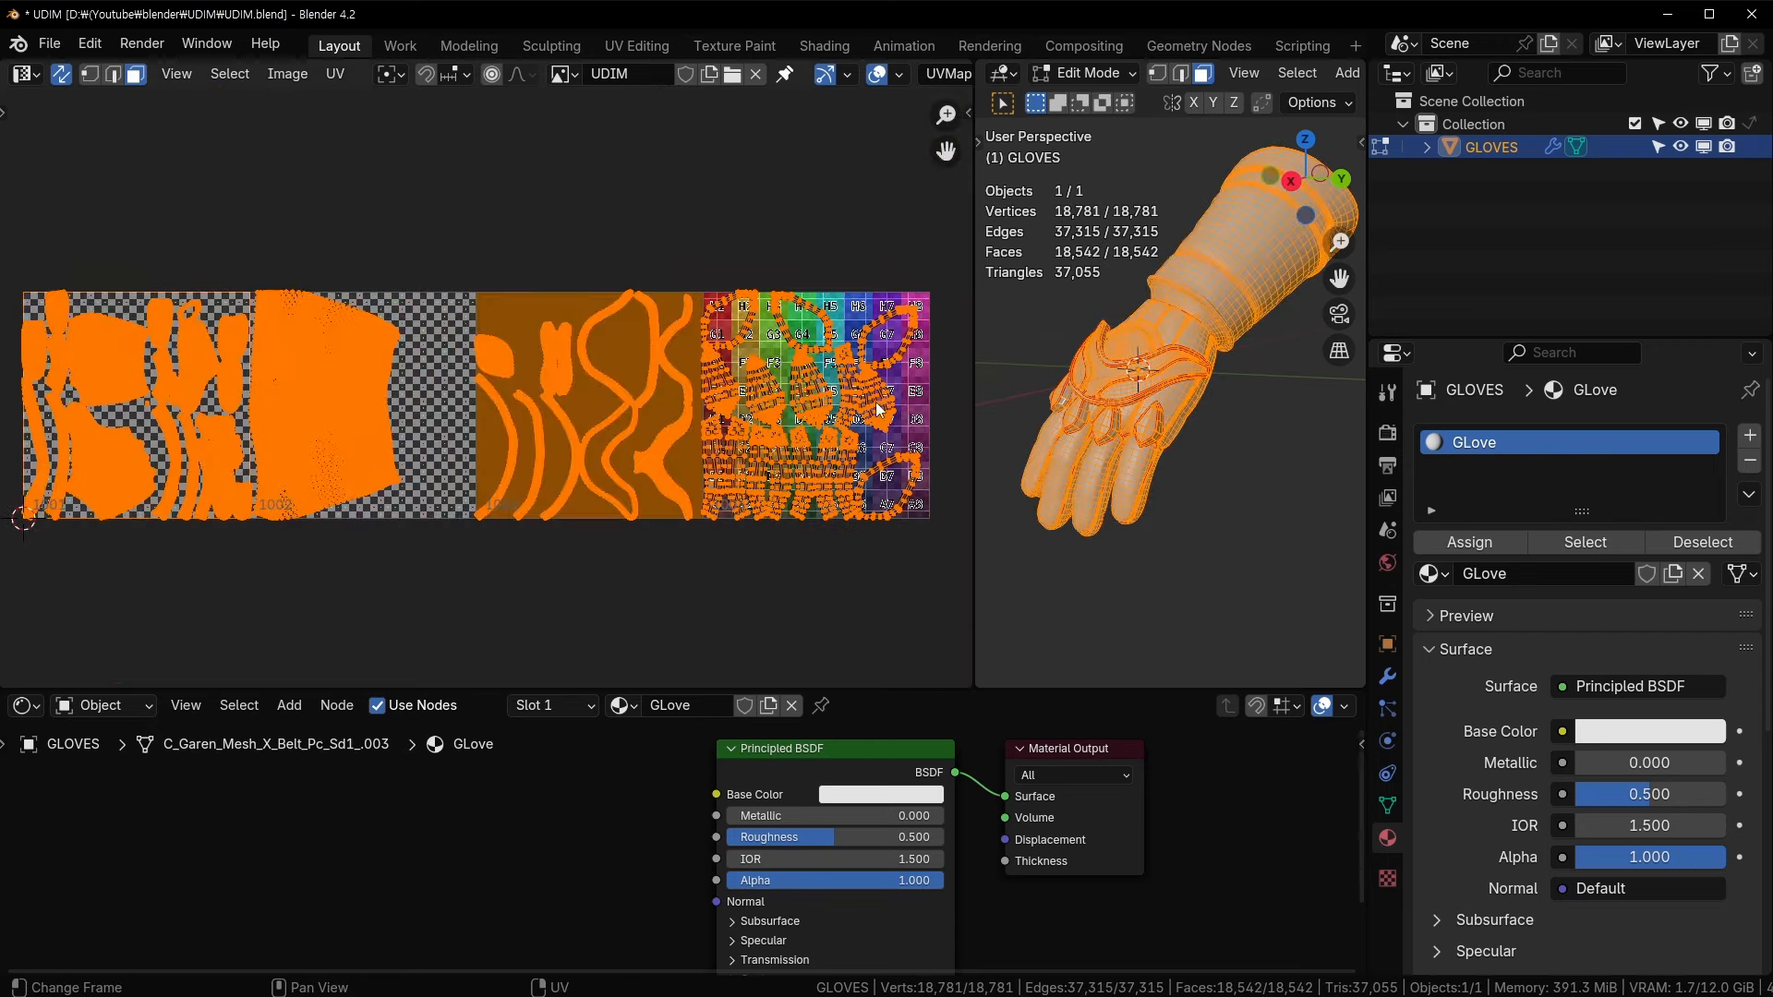
scroll(604, 436, "up", 5)
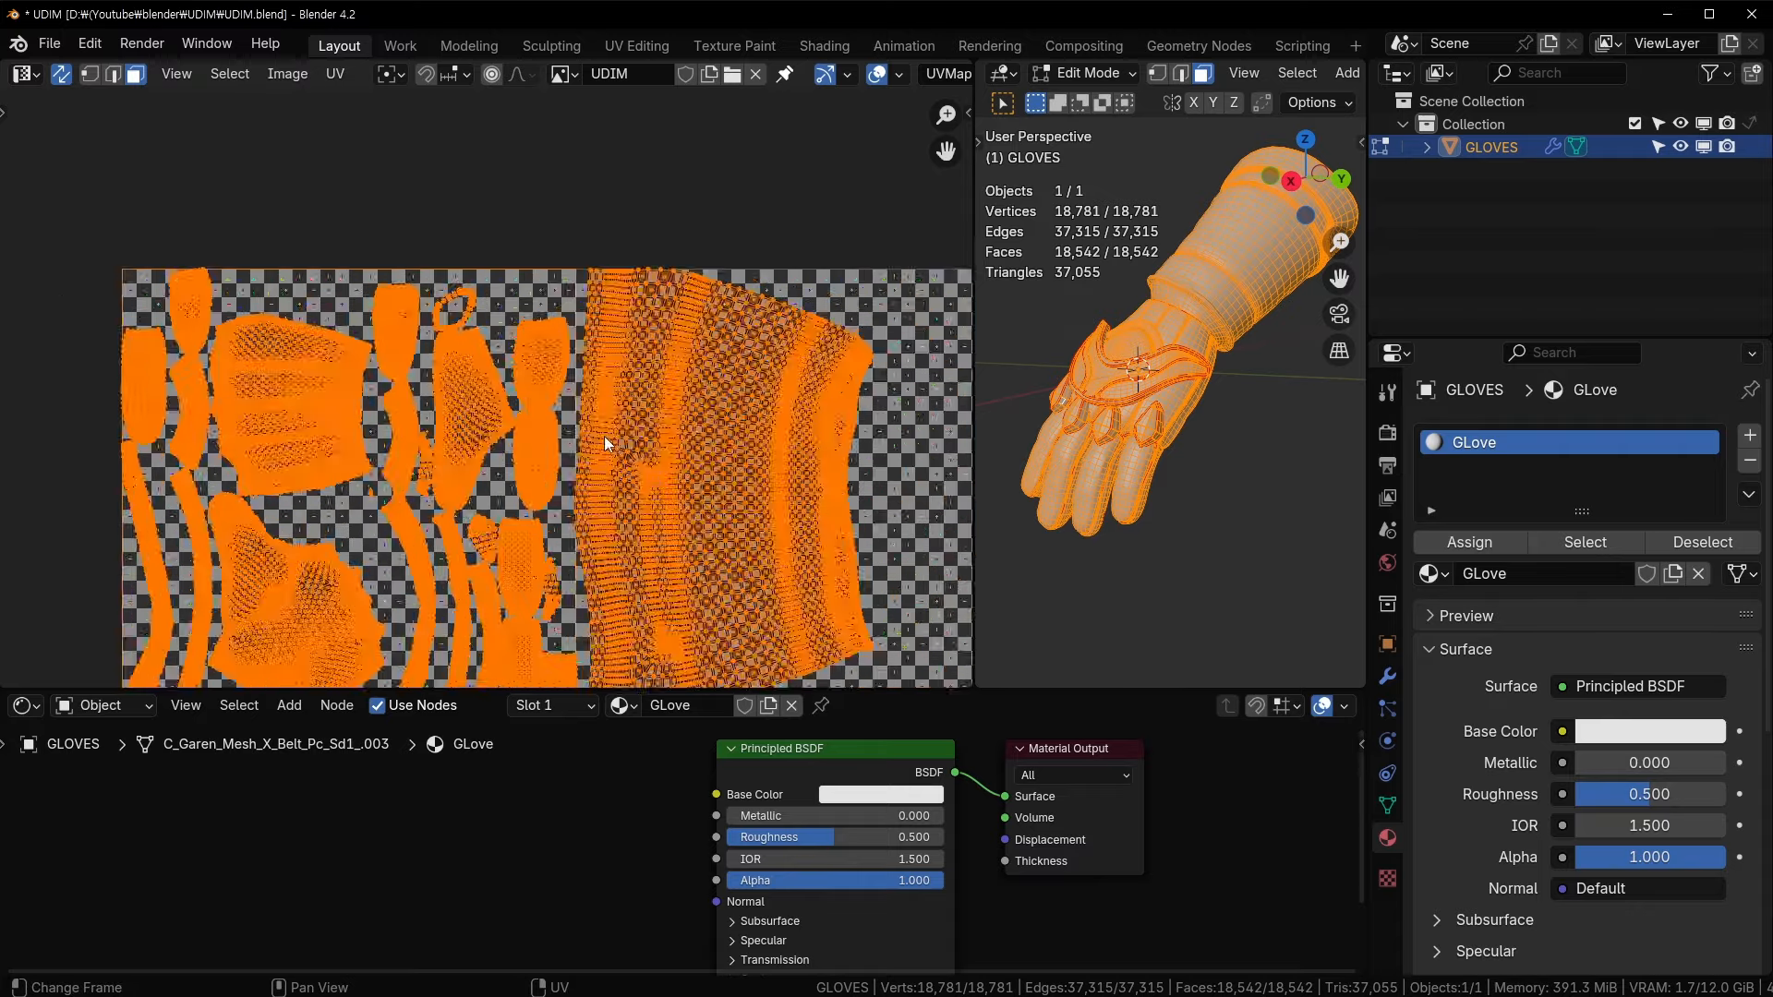
- Return the glove to Object Mode and examine the UDIM image's four tiles without the UV islands over them
scroll(566, 490, "down", 4)
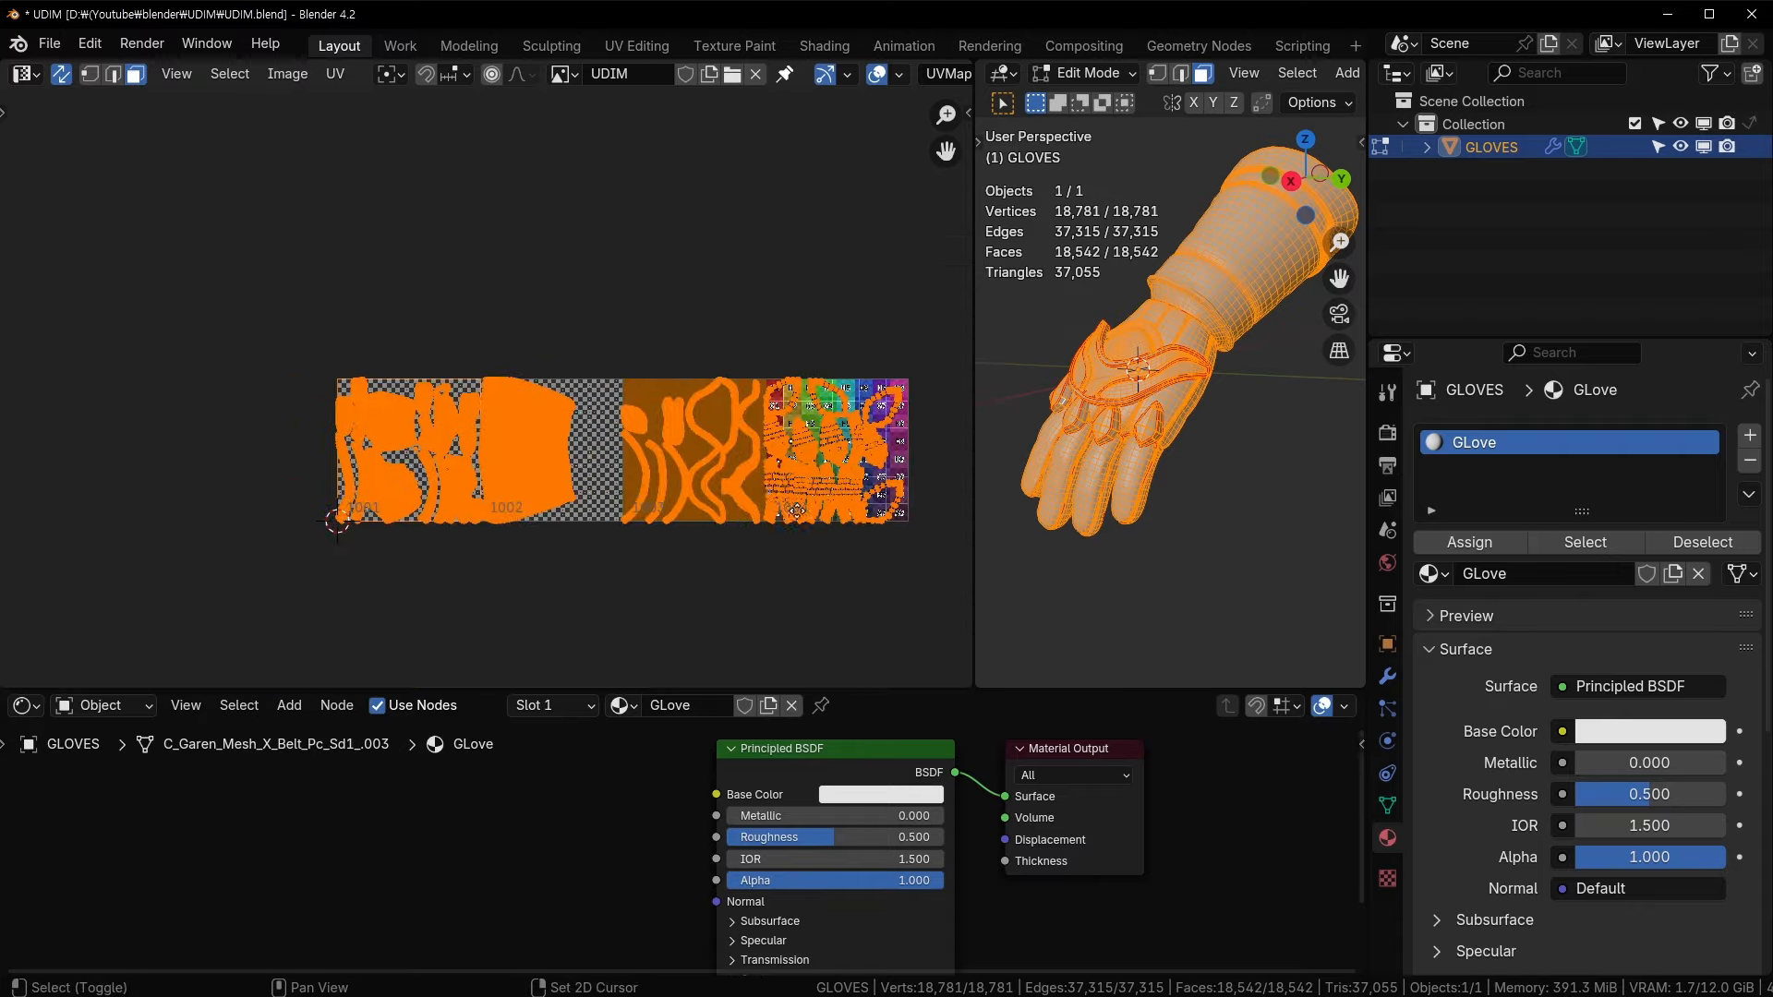
scroll(666, 435, "up", 5)
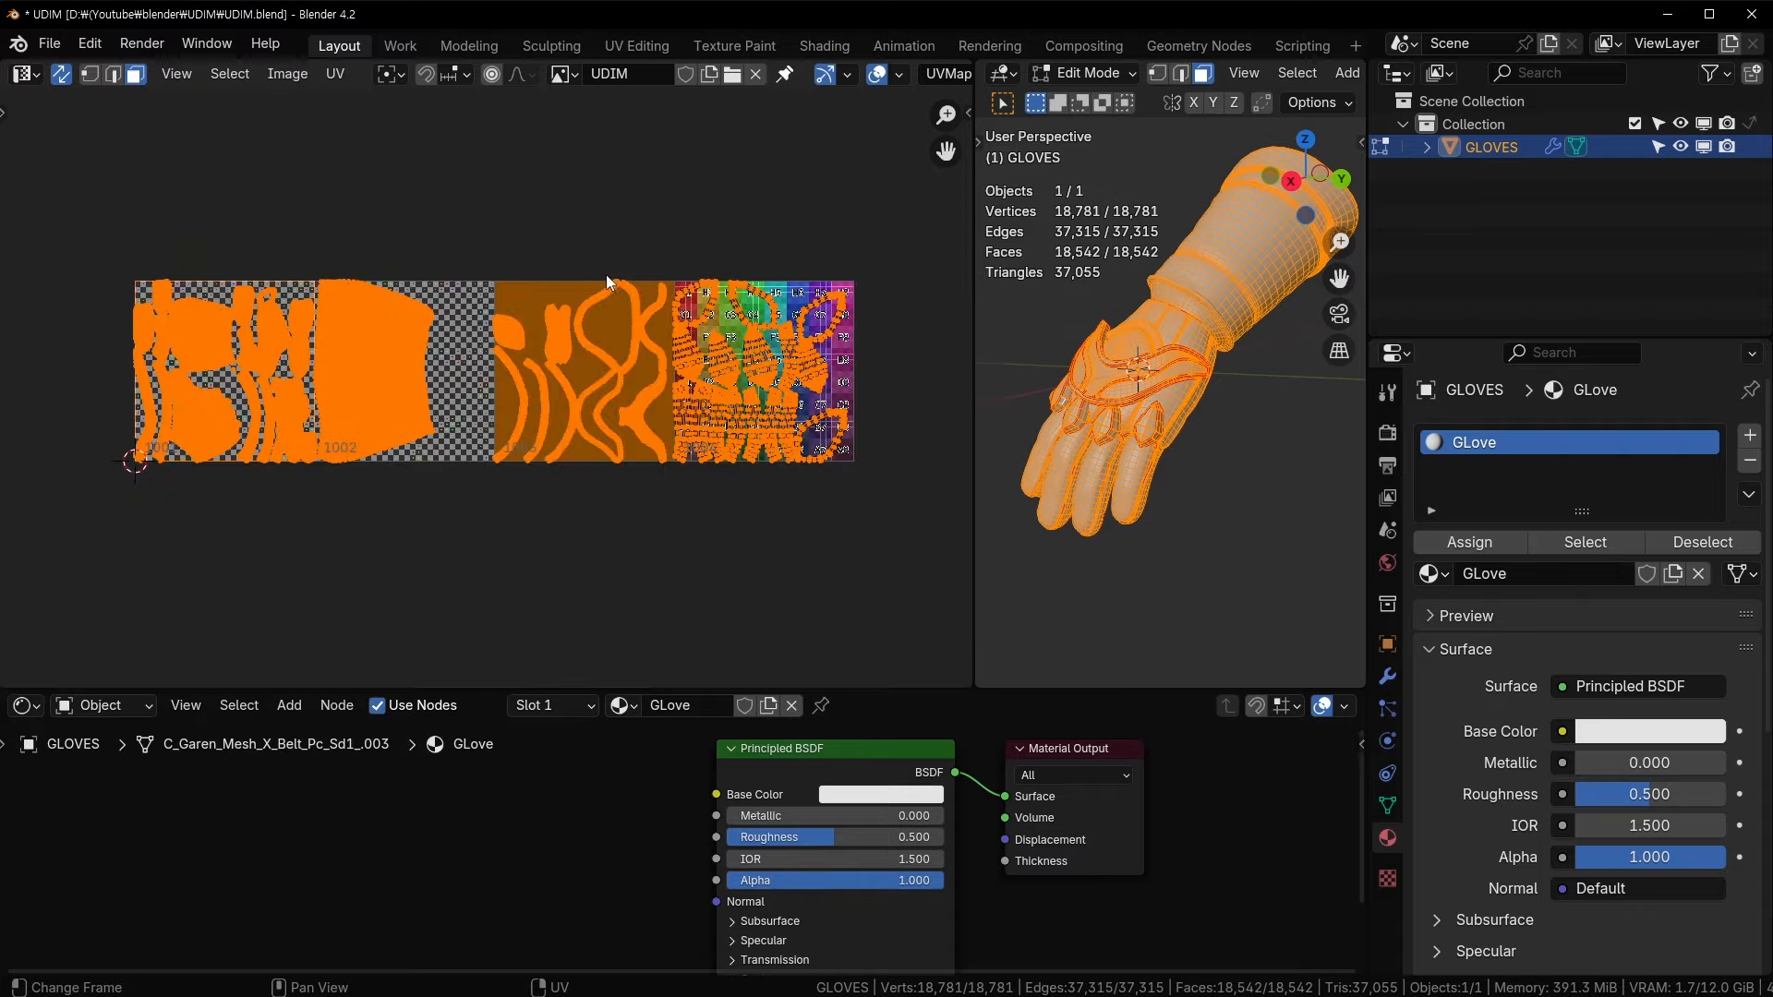
key("Tab")
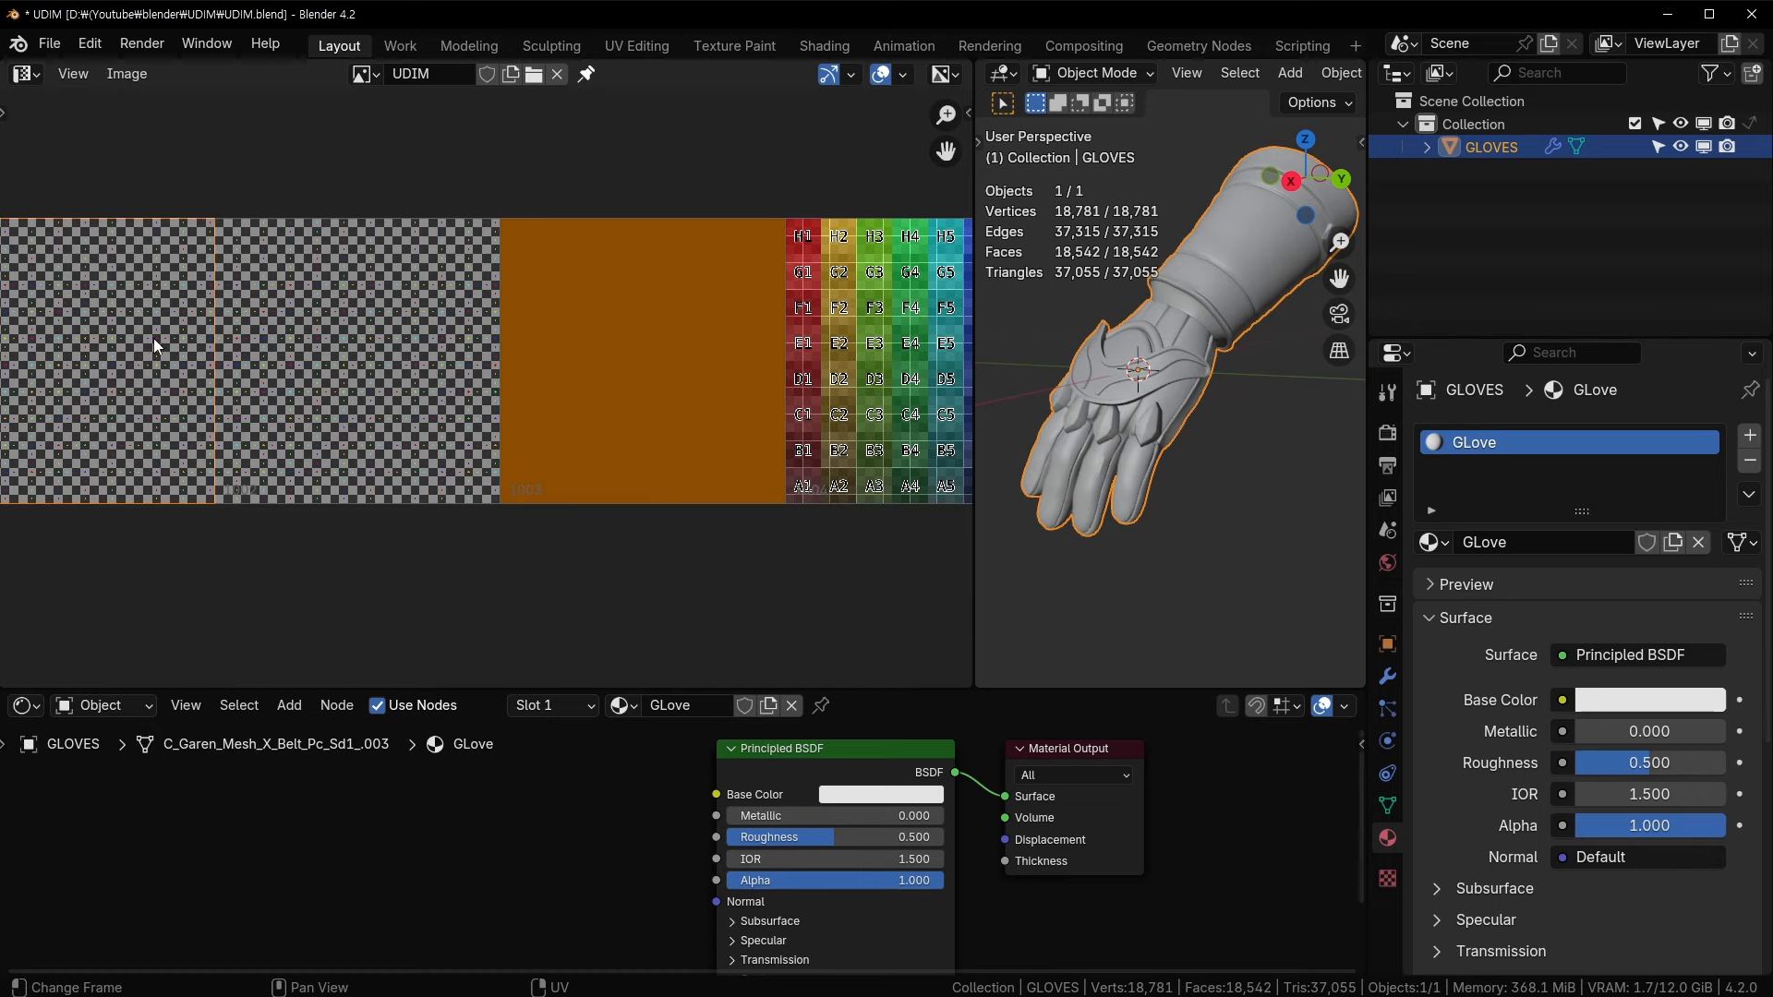
middle_click_drag(834, 312, 567, 321)
scroll(535, 290, "up", 6)
scroll(536, 292, "down", 6)
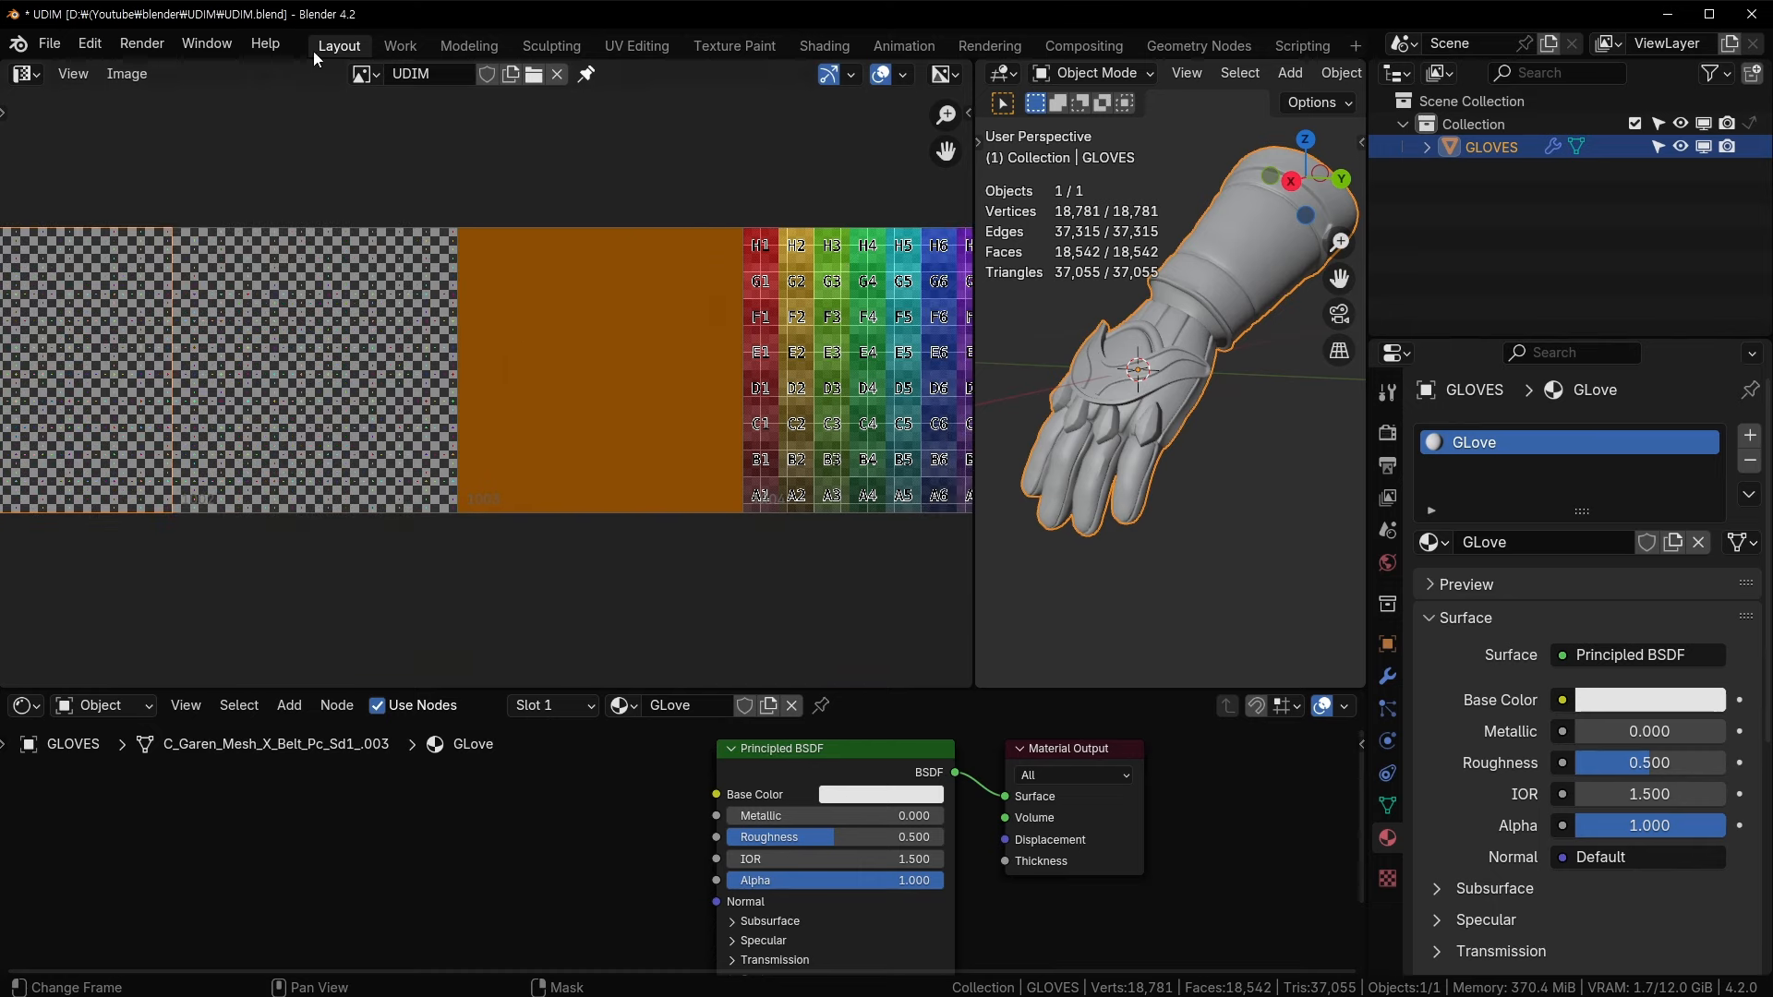
middle_click_drag(651, 248, 607, 284)
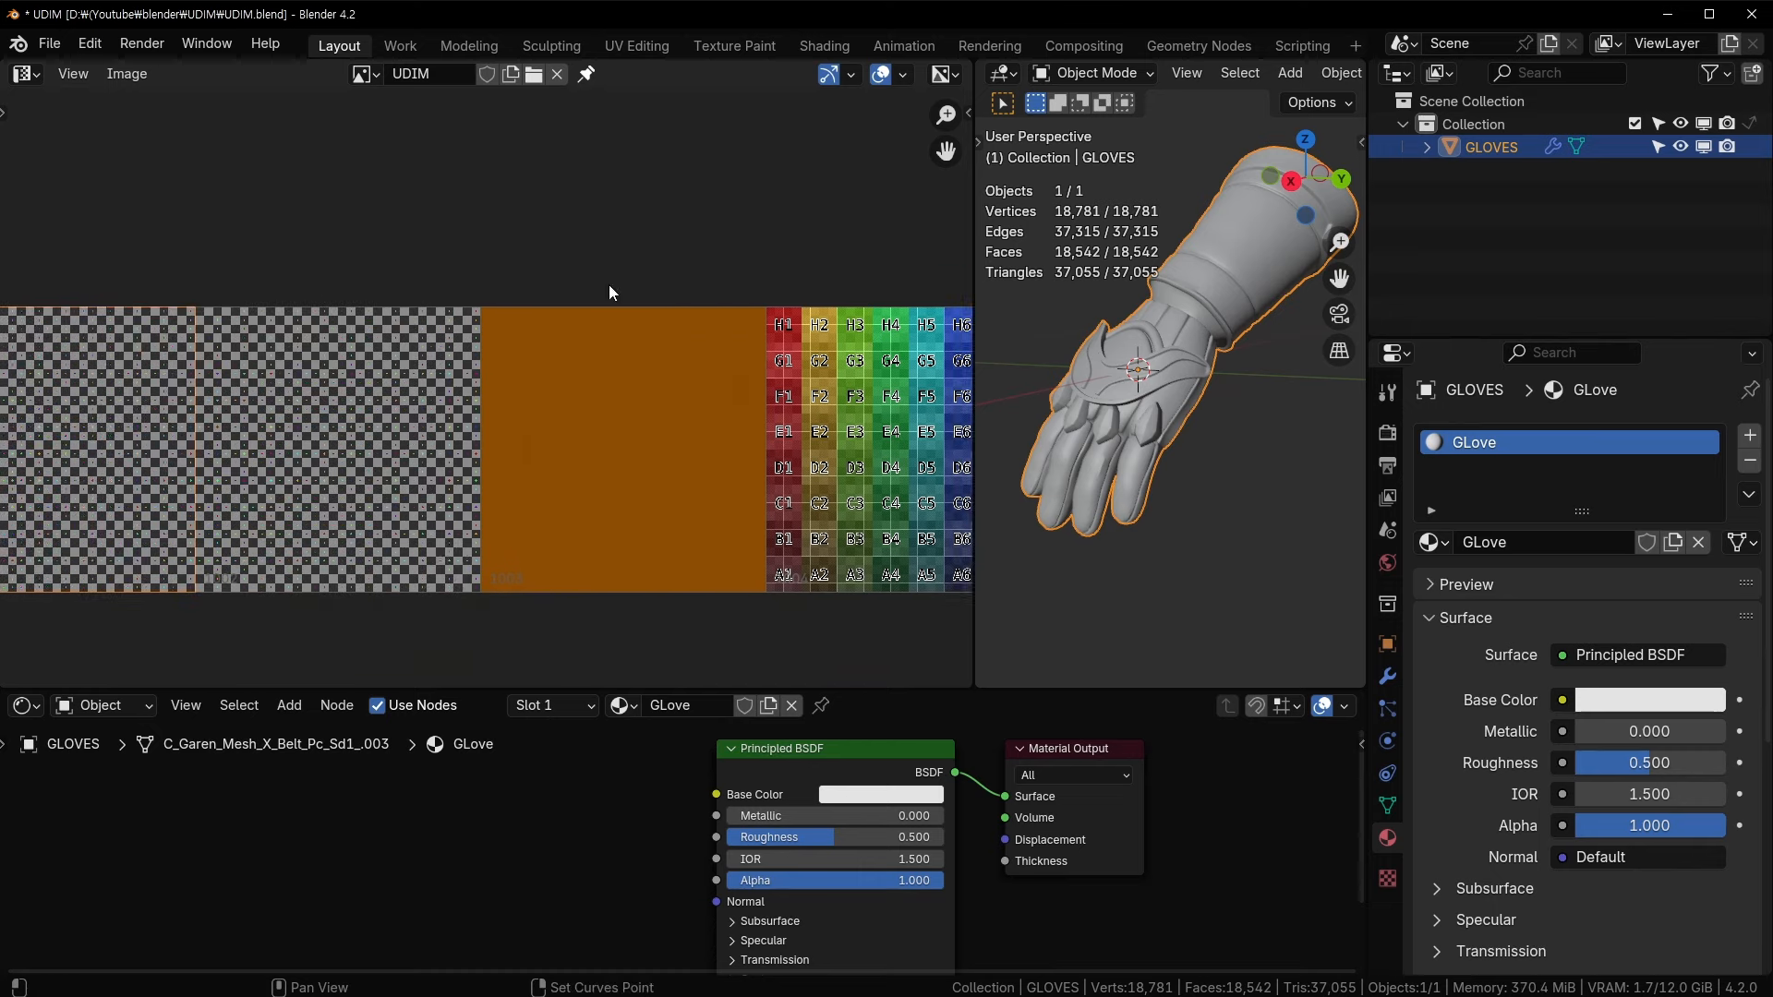
- Check the list of images available to the image editor, keeping UDIM as the shown image
left_click(364, 76)
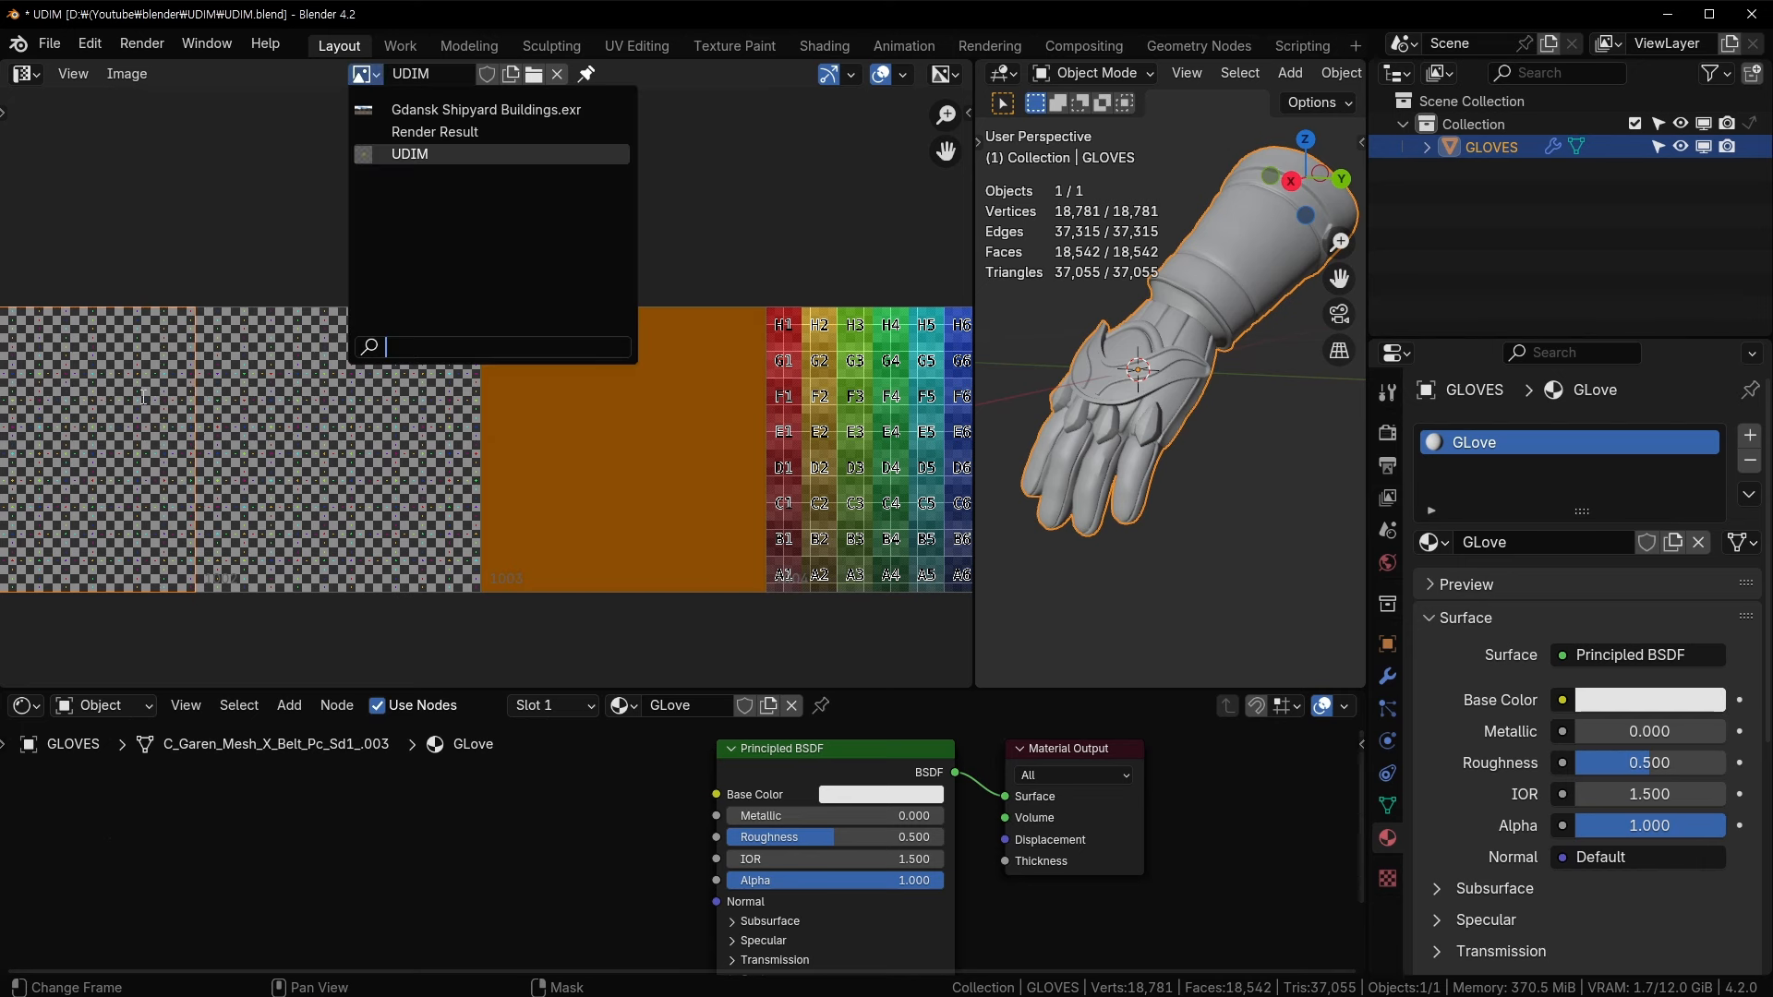
left_click(362, 412)
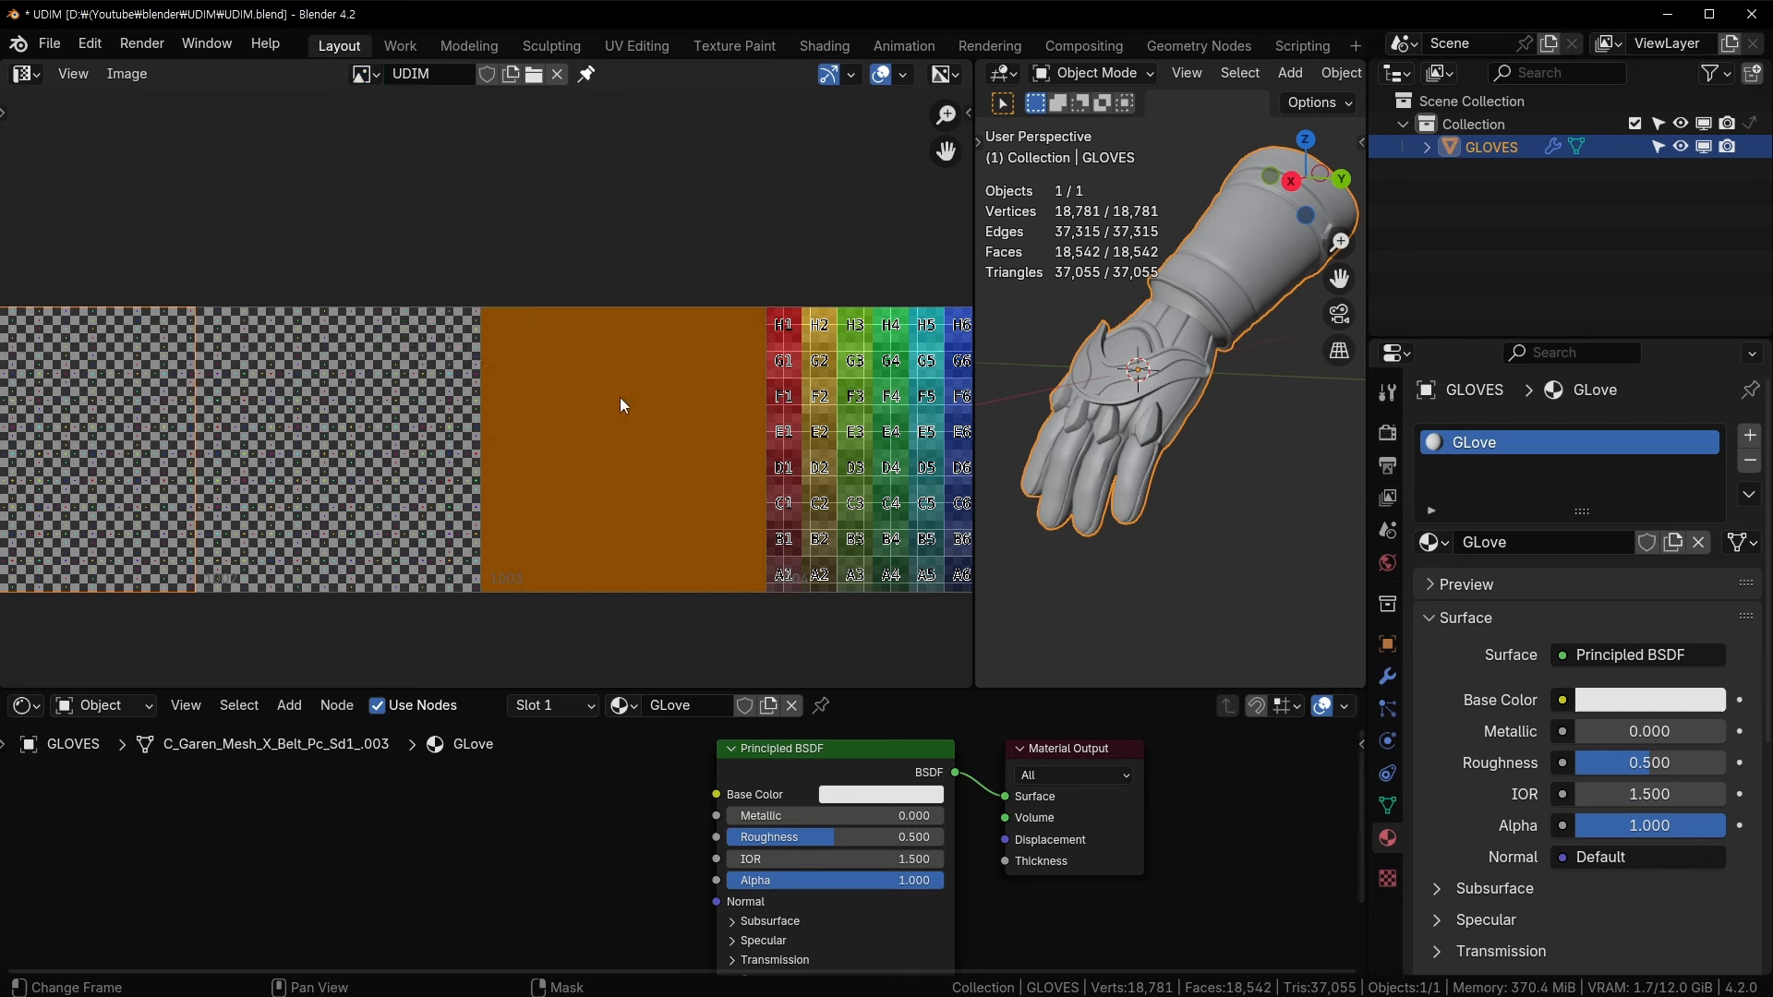
left_click(363, 74)
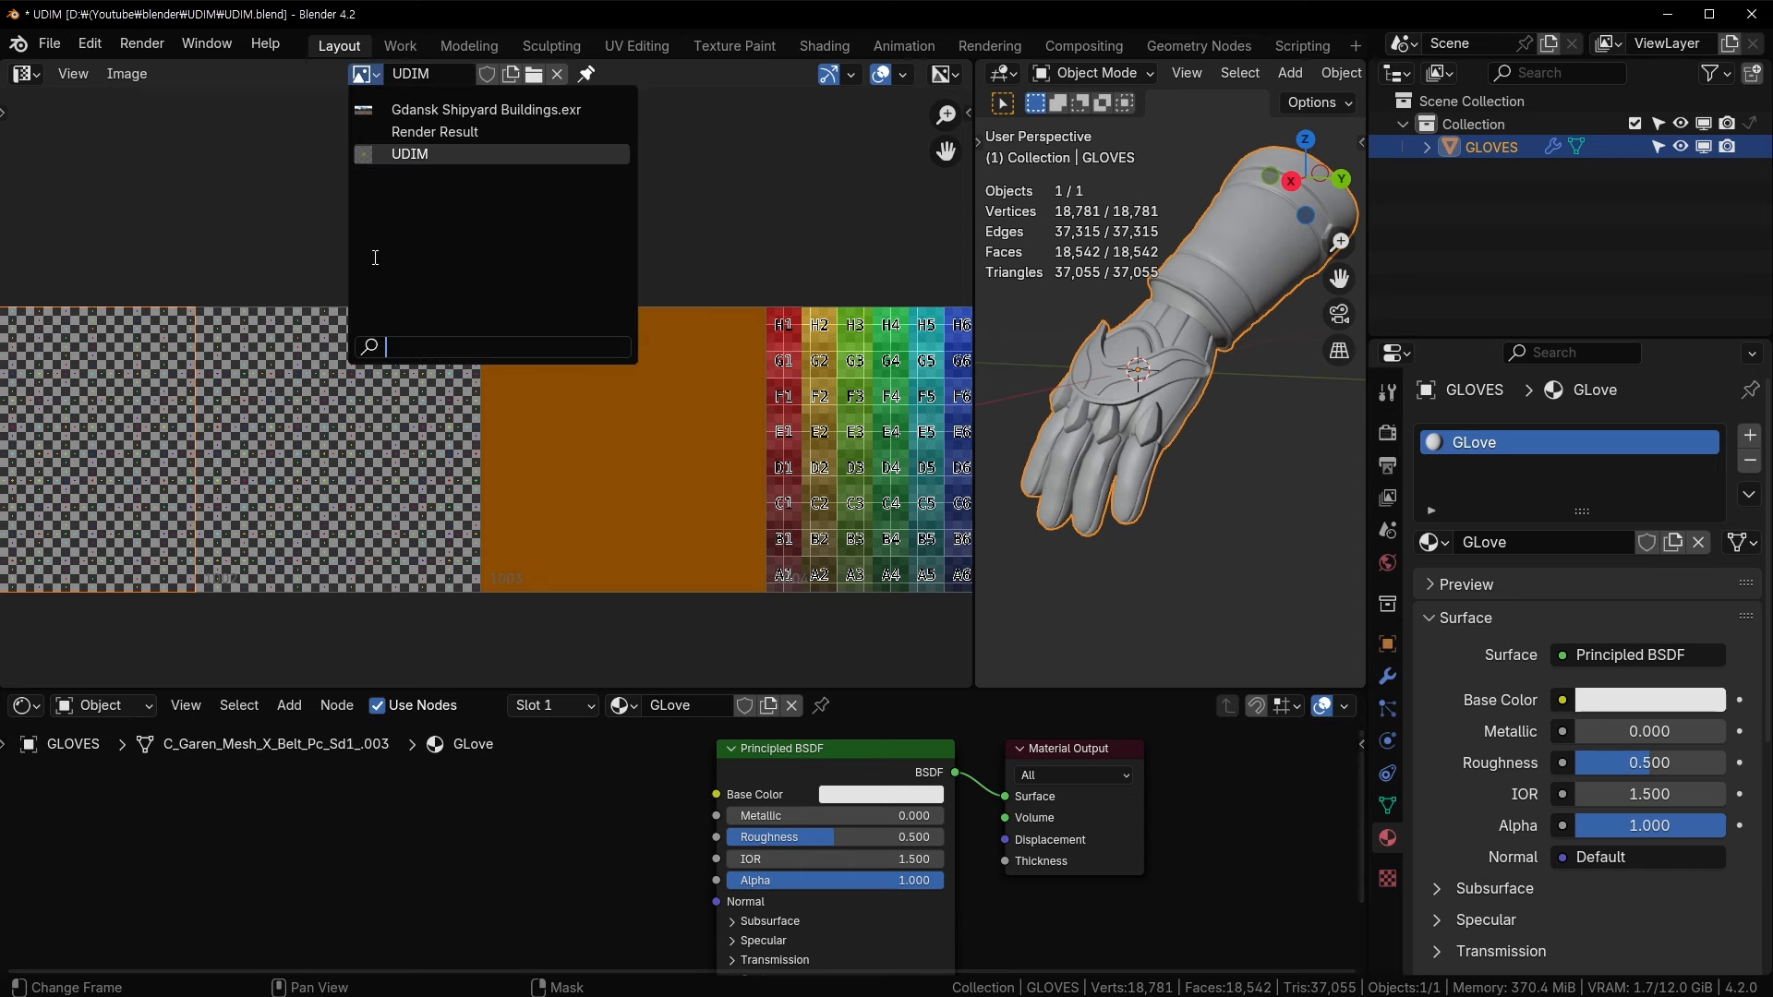
left_click(285, 215)
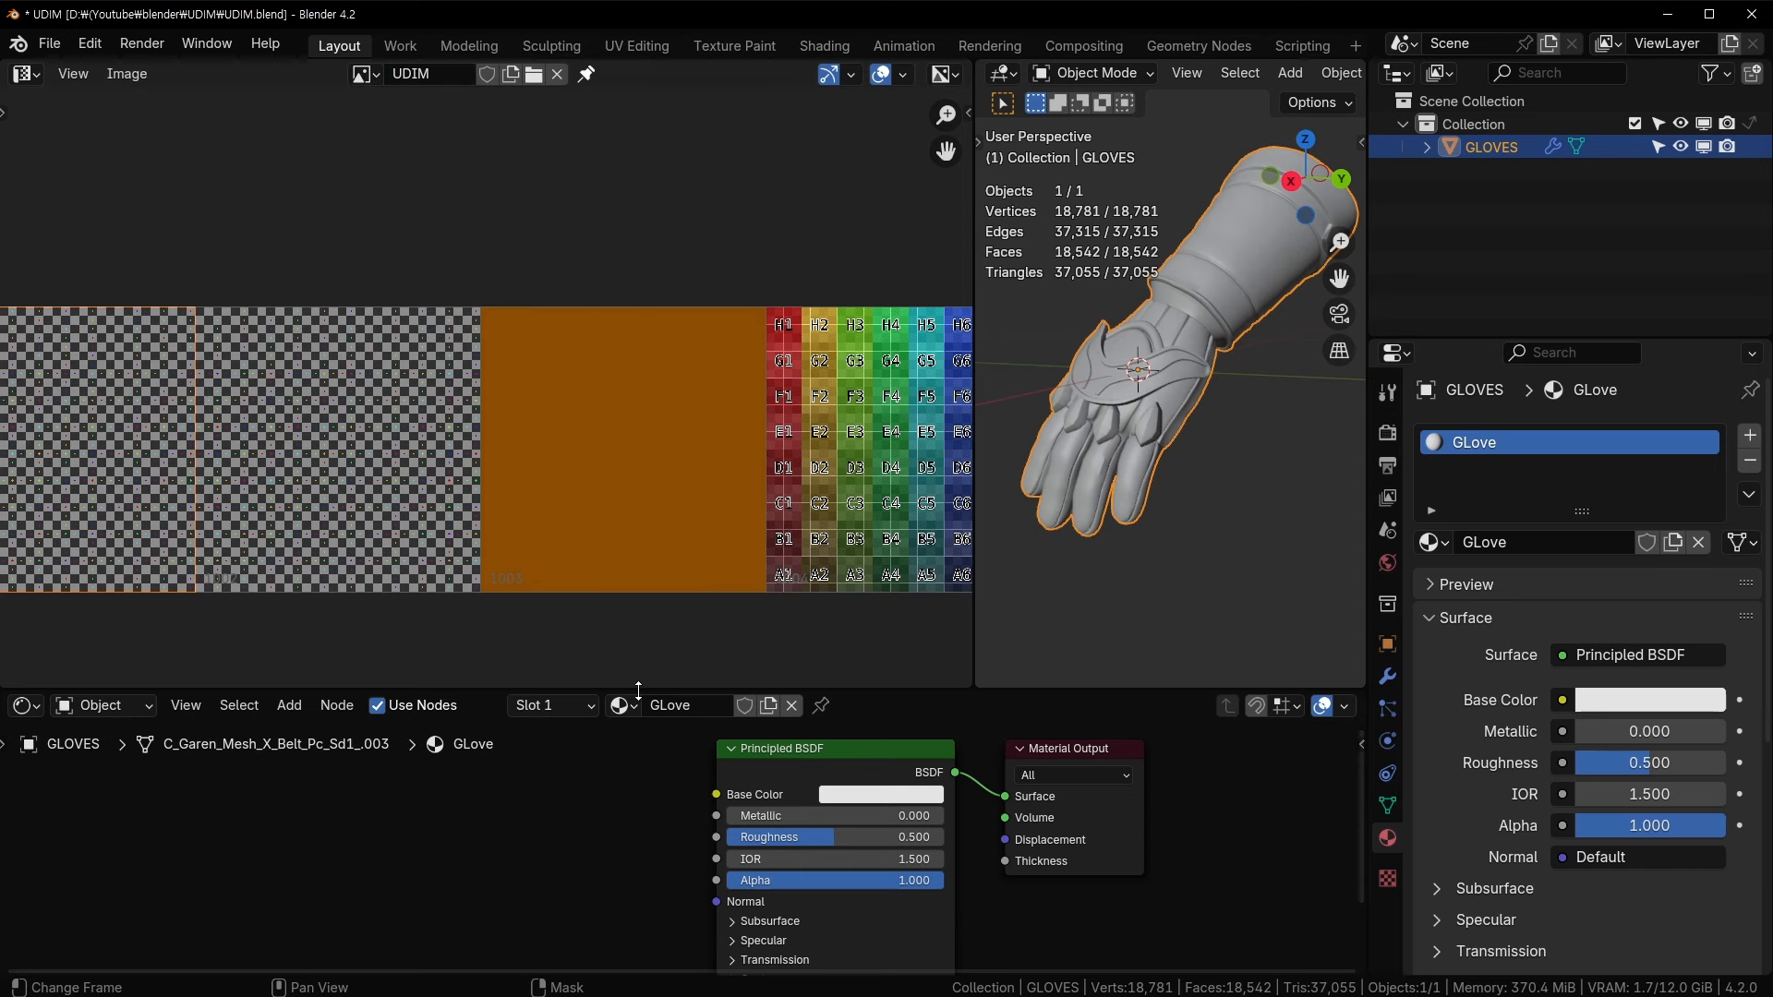
- Enlarge the shader editor area and frame all four UDIM tiles above the GLove material's nodes
left_click_drag(638, 690, 632, 609)
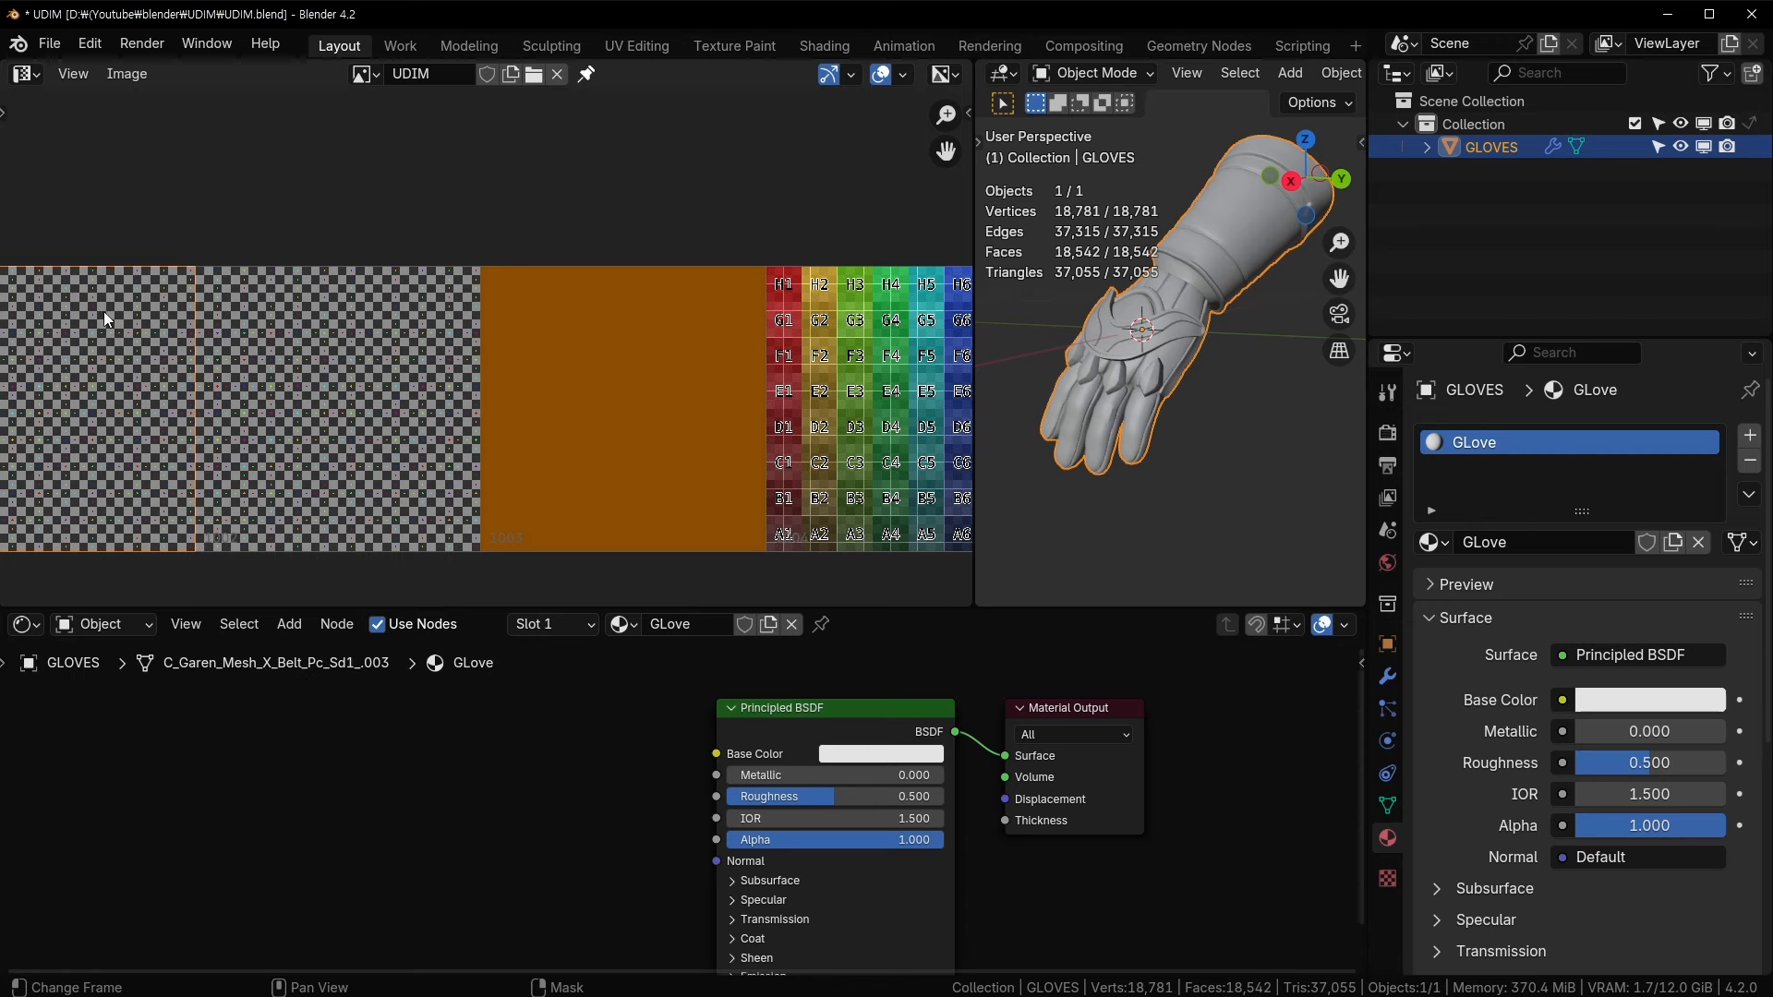
middle_click_drag(103, 313, 525, 229)
scroll(444, 194, "up", 6)
scroll(362, 159, "down", 5)
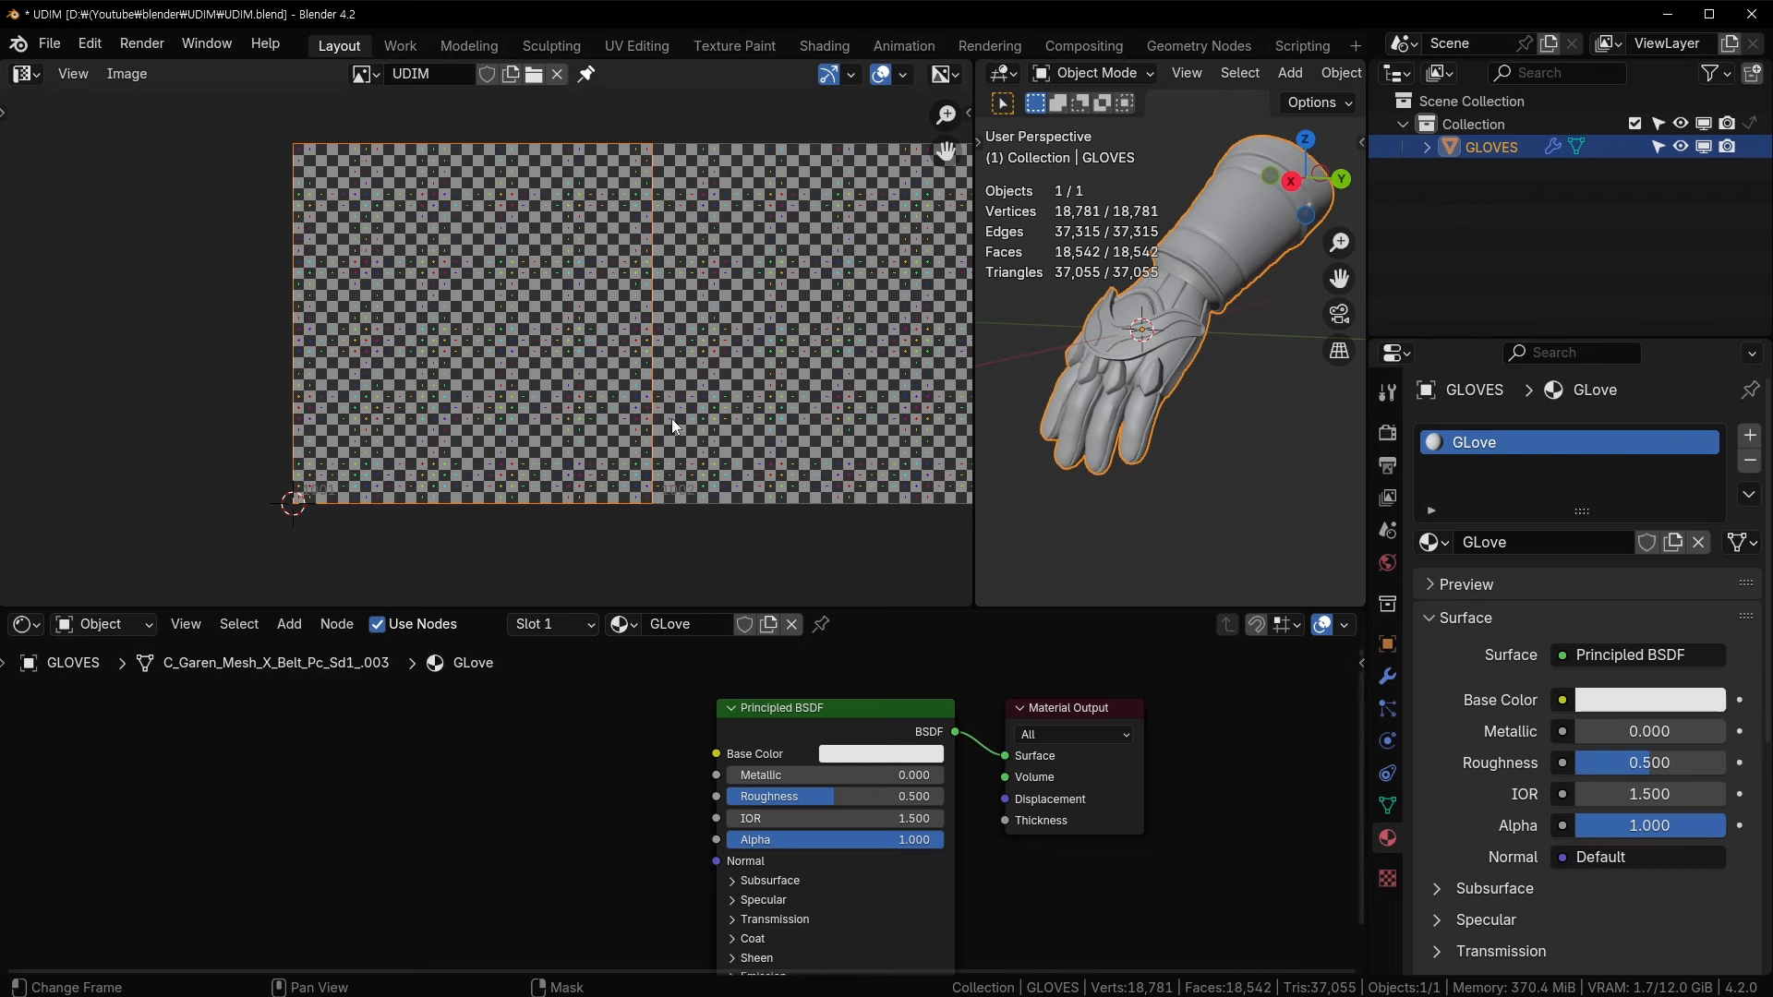
middle_click_drag(753, 208, 407, 236)
scroll(407, 237, "down", 2)
middle_click_drag(477, 179, 277, 266)
middle_click_drag(449, 239, 532, 216)
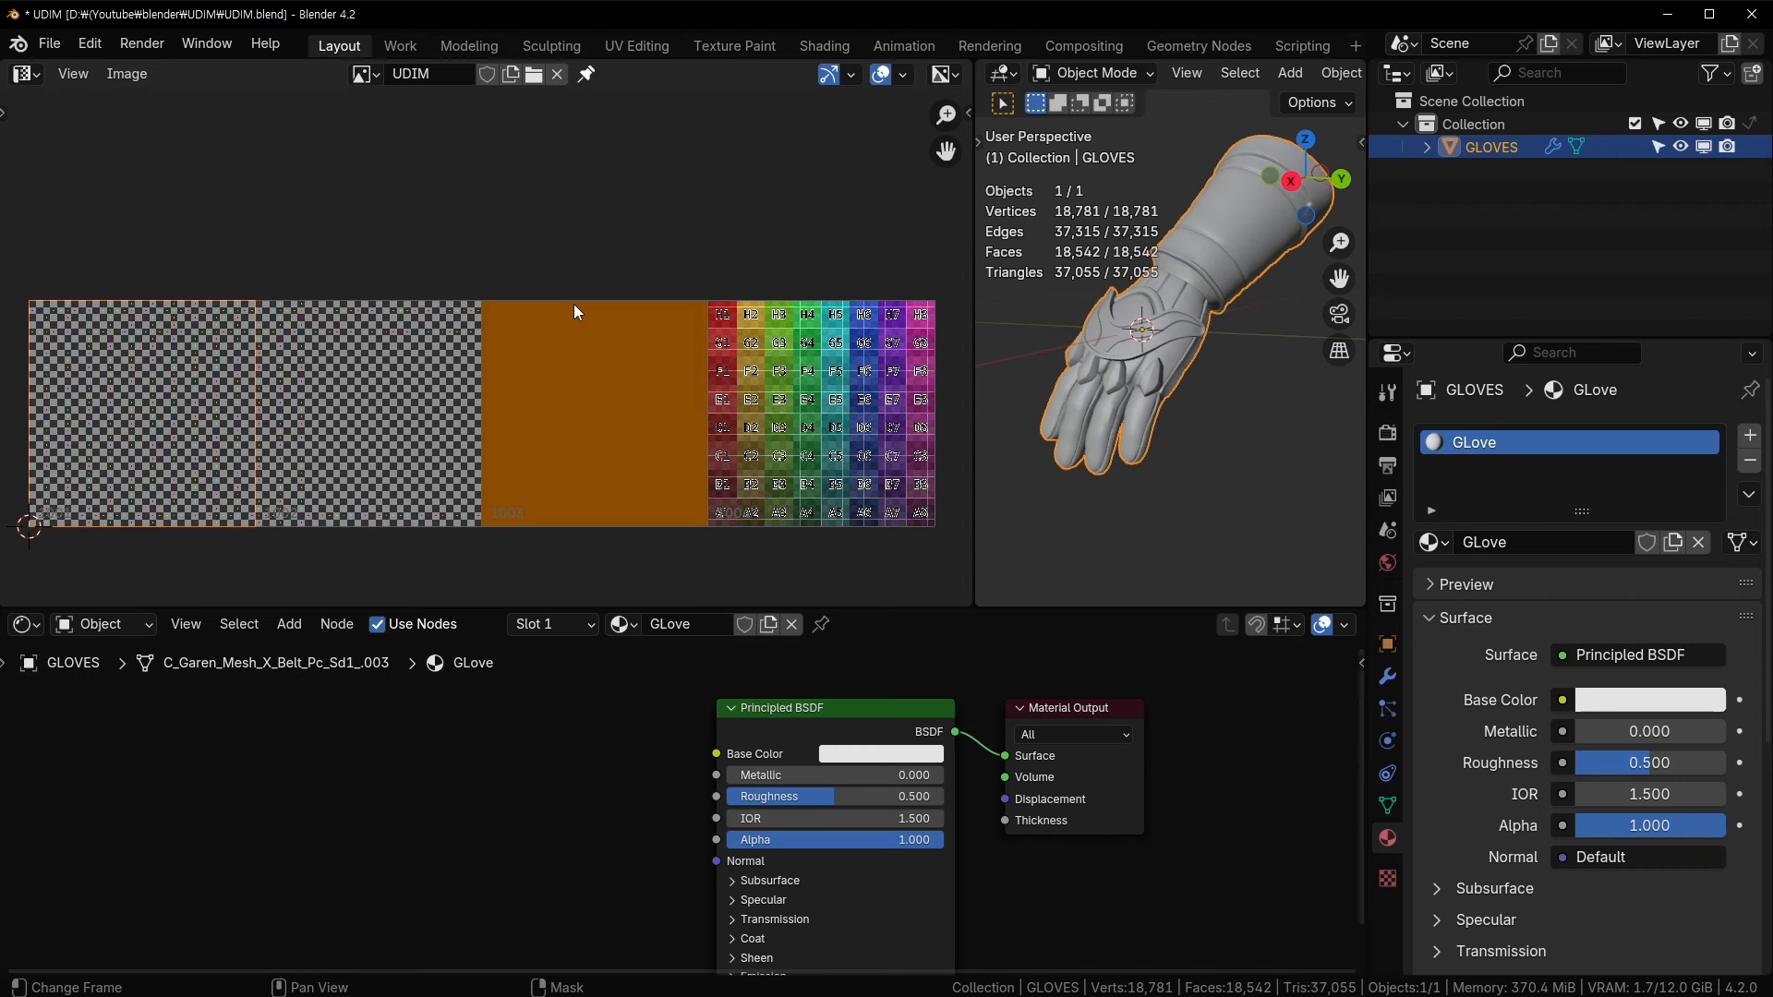
left_click_drag(610, 609, 638, 541)
middle_click_drag(599, 655, 646, 535)
middle_click_drag(623, 719, 591, 837)
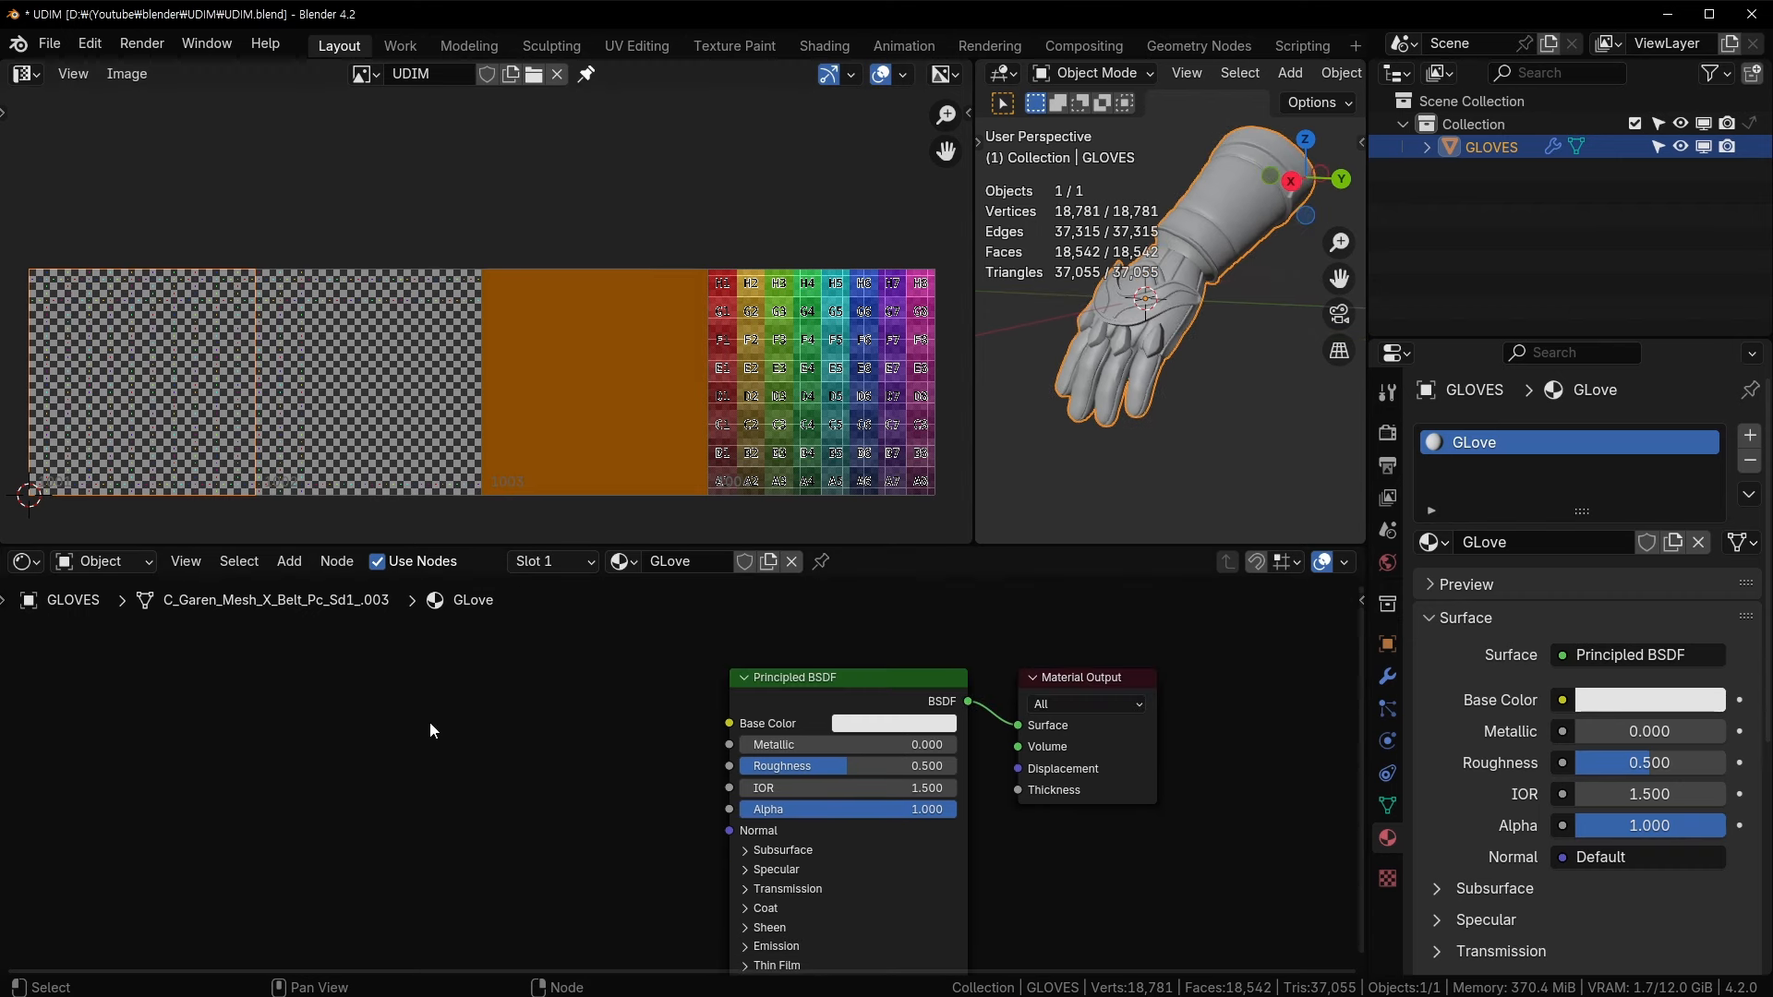
- Add an Image Texture node to the left of the Principled BSDF node in the GLove material
key("shift+a")
mouse_move(412, 701)
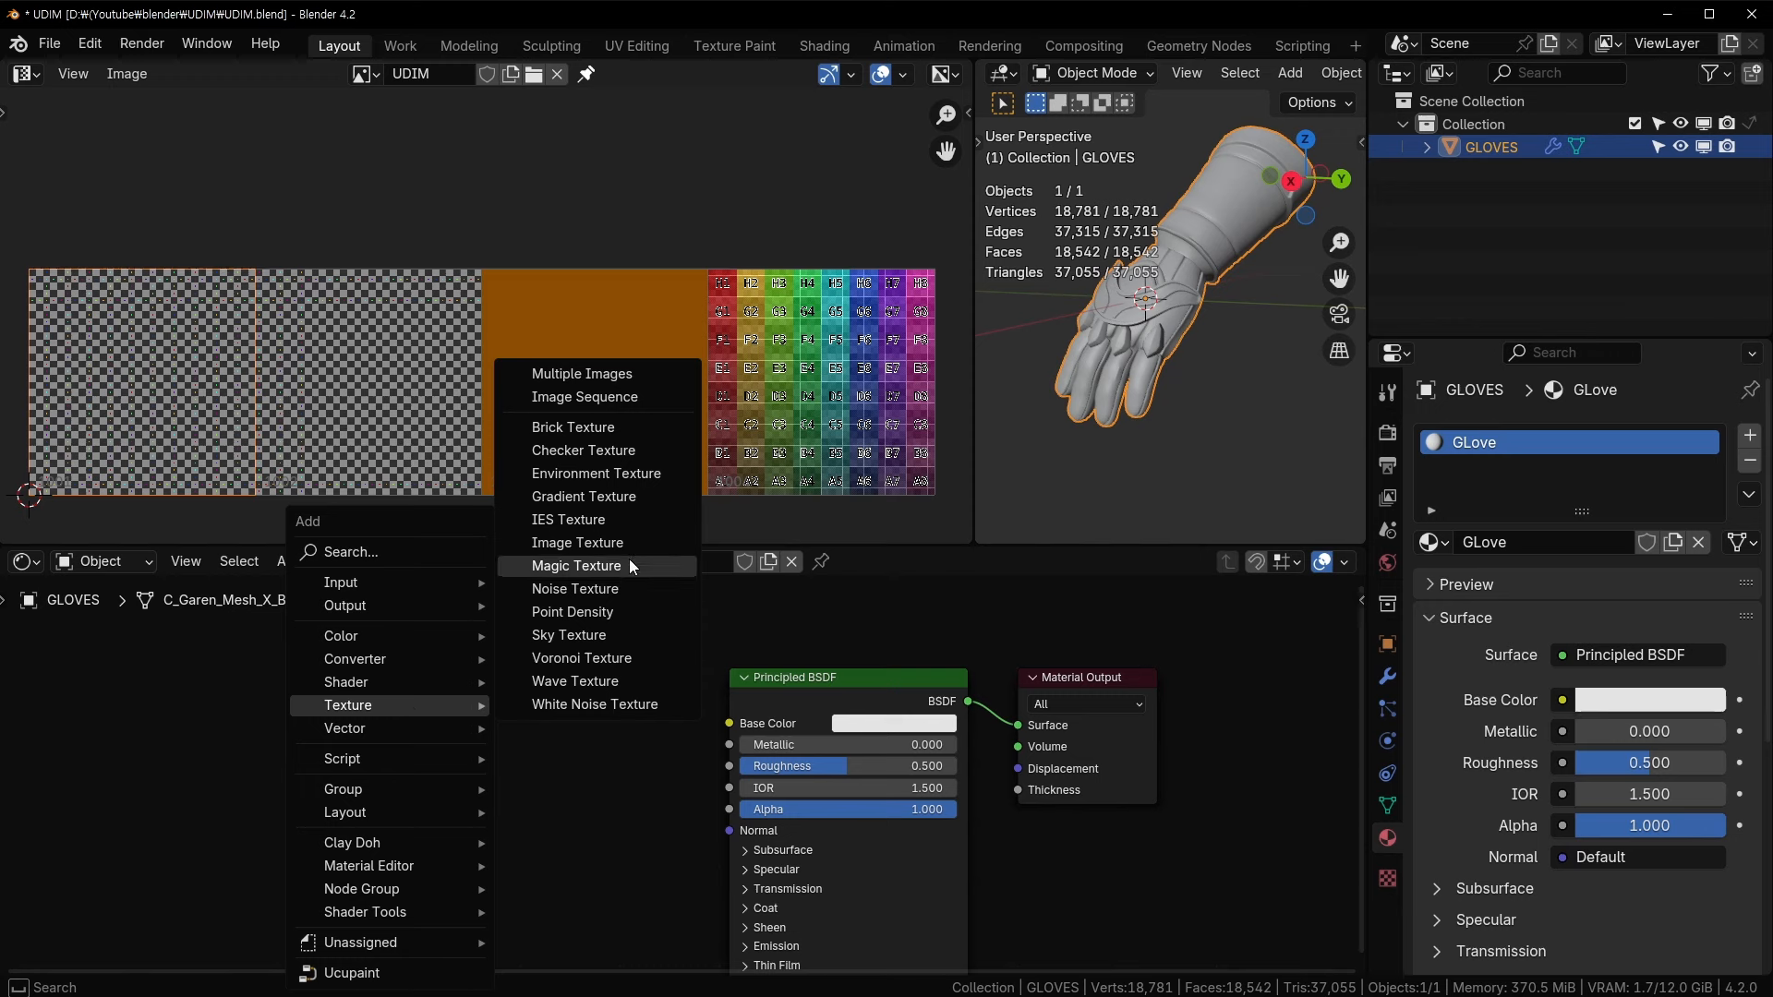
left_click(577, 542)
left_click(416, 762)
scroll(406, 748, "up", 2)
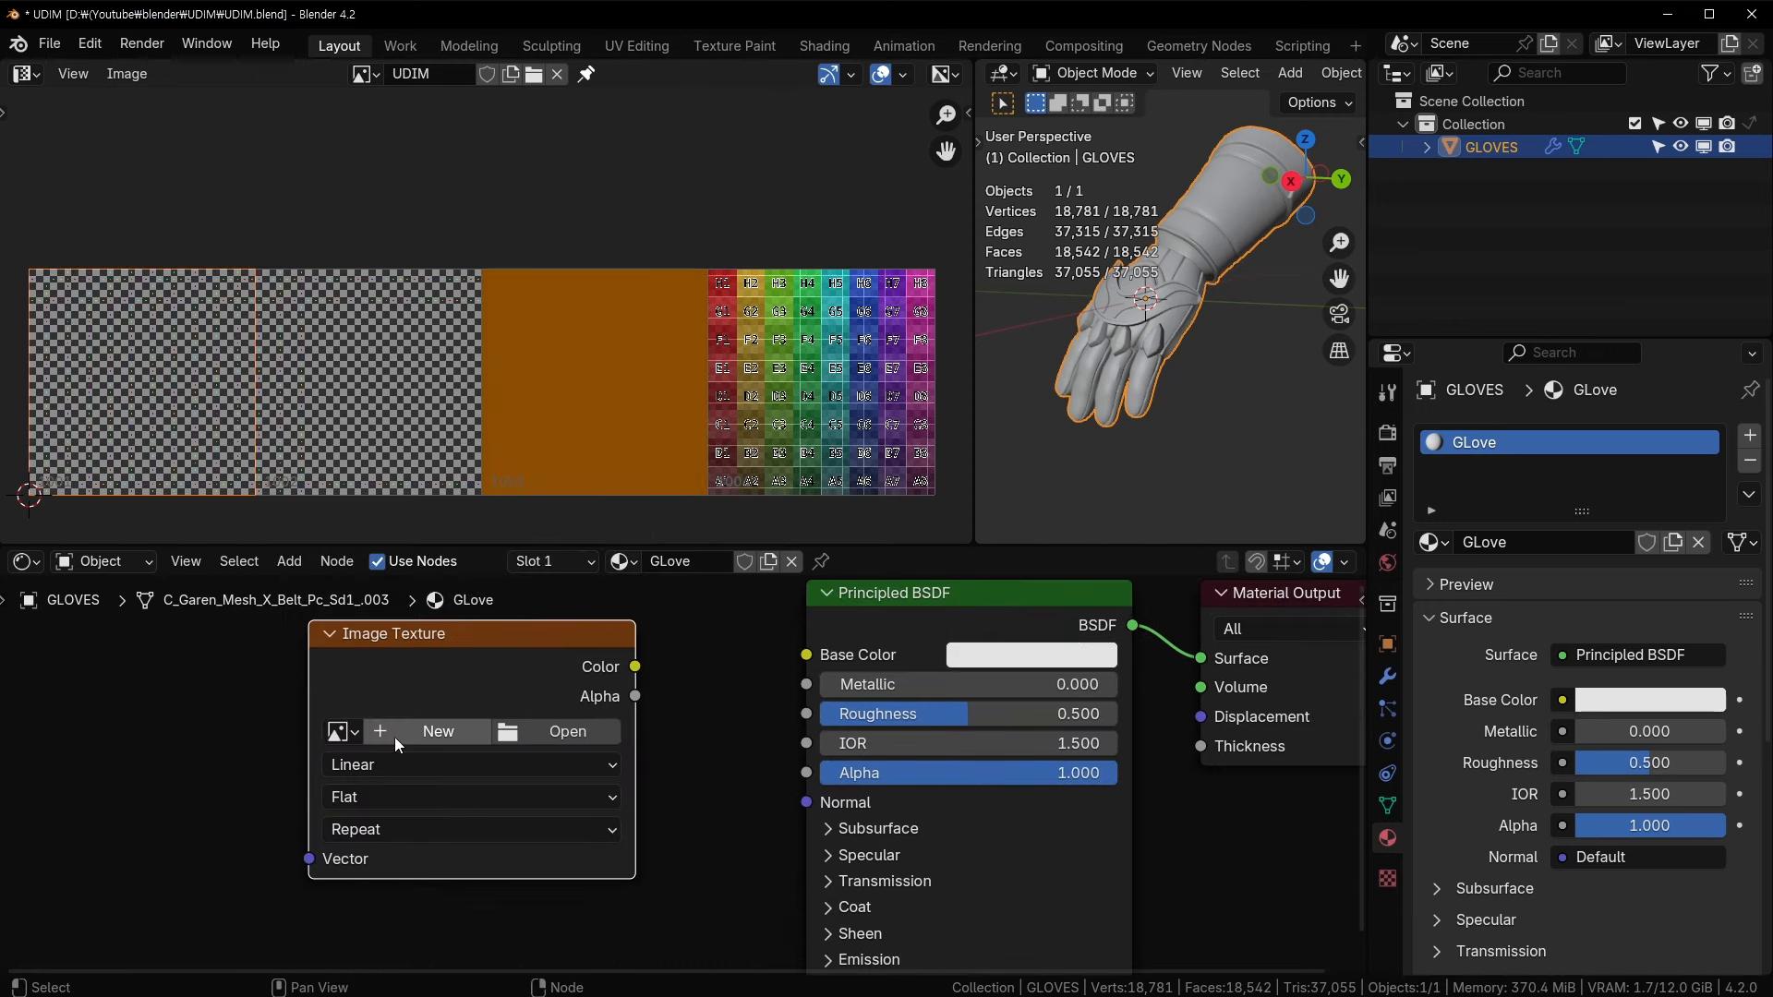
- Create a new Untitled image in the Image Texture node
left_click(341, 731)
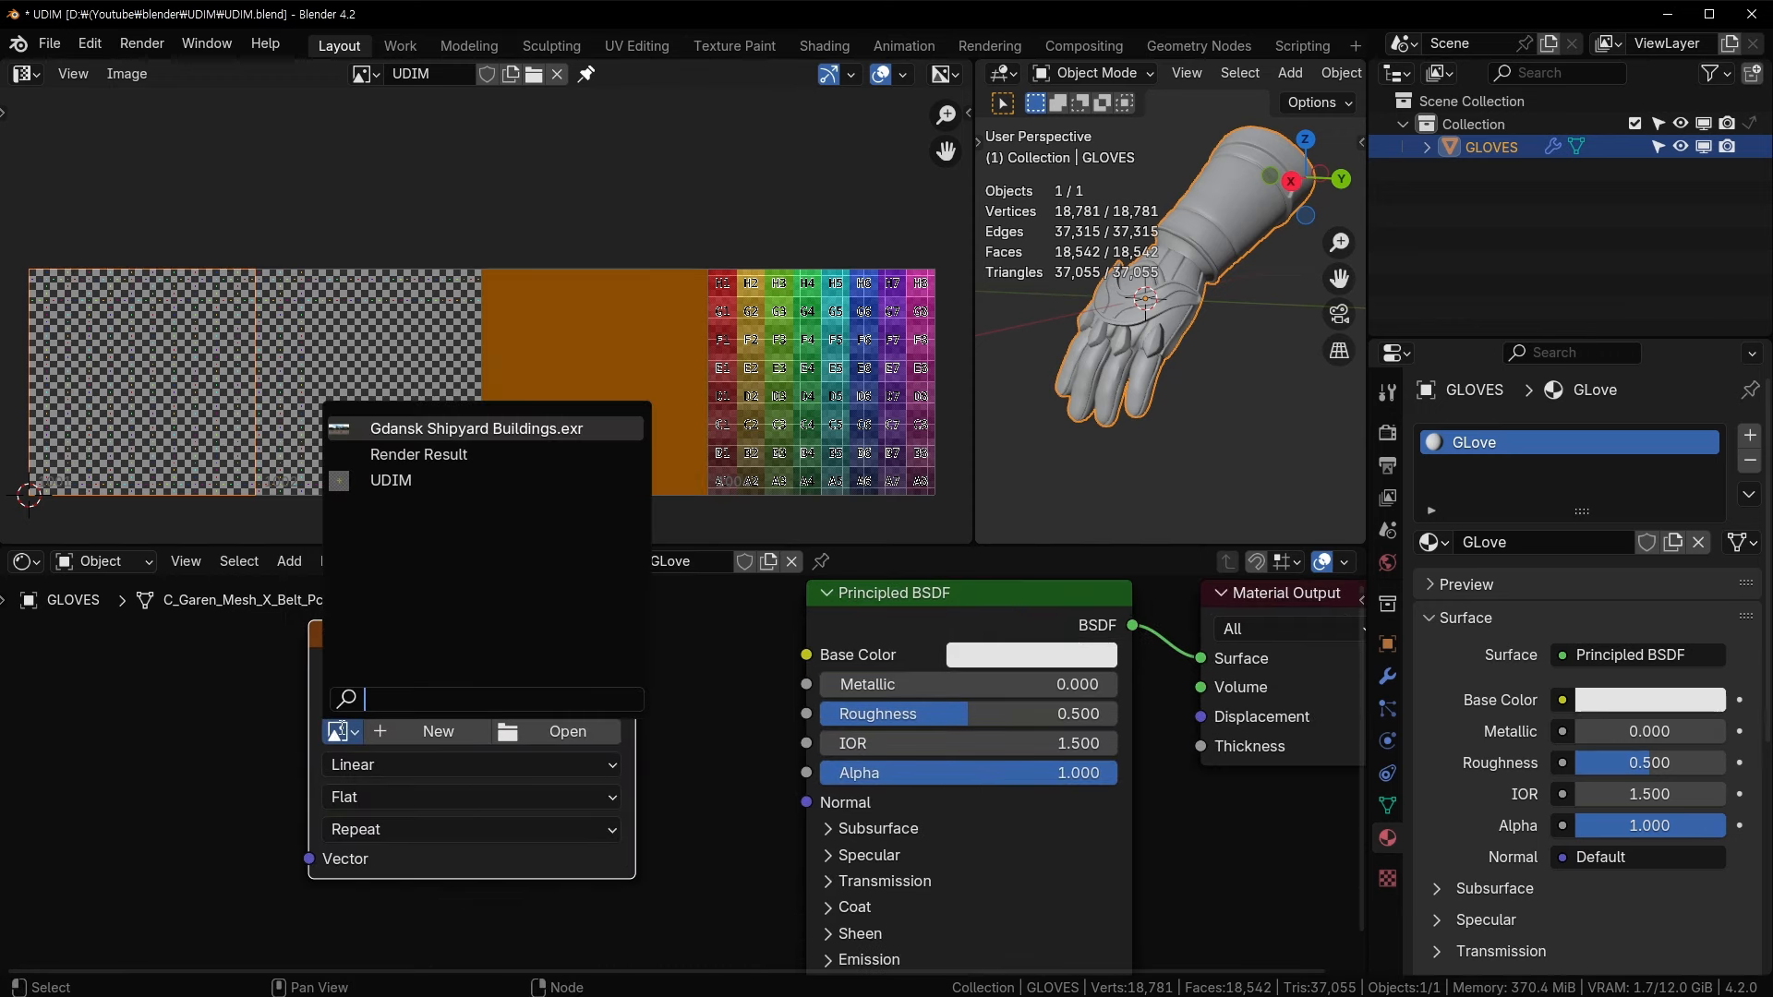
left_click(454, 735)
left_click(419, 952)
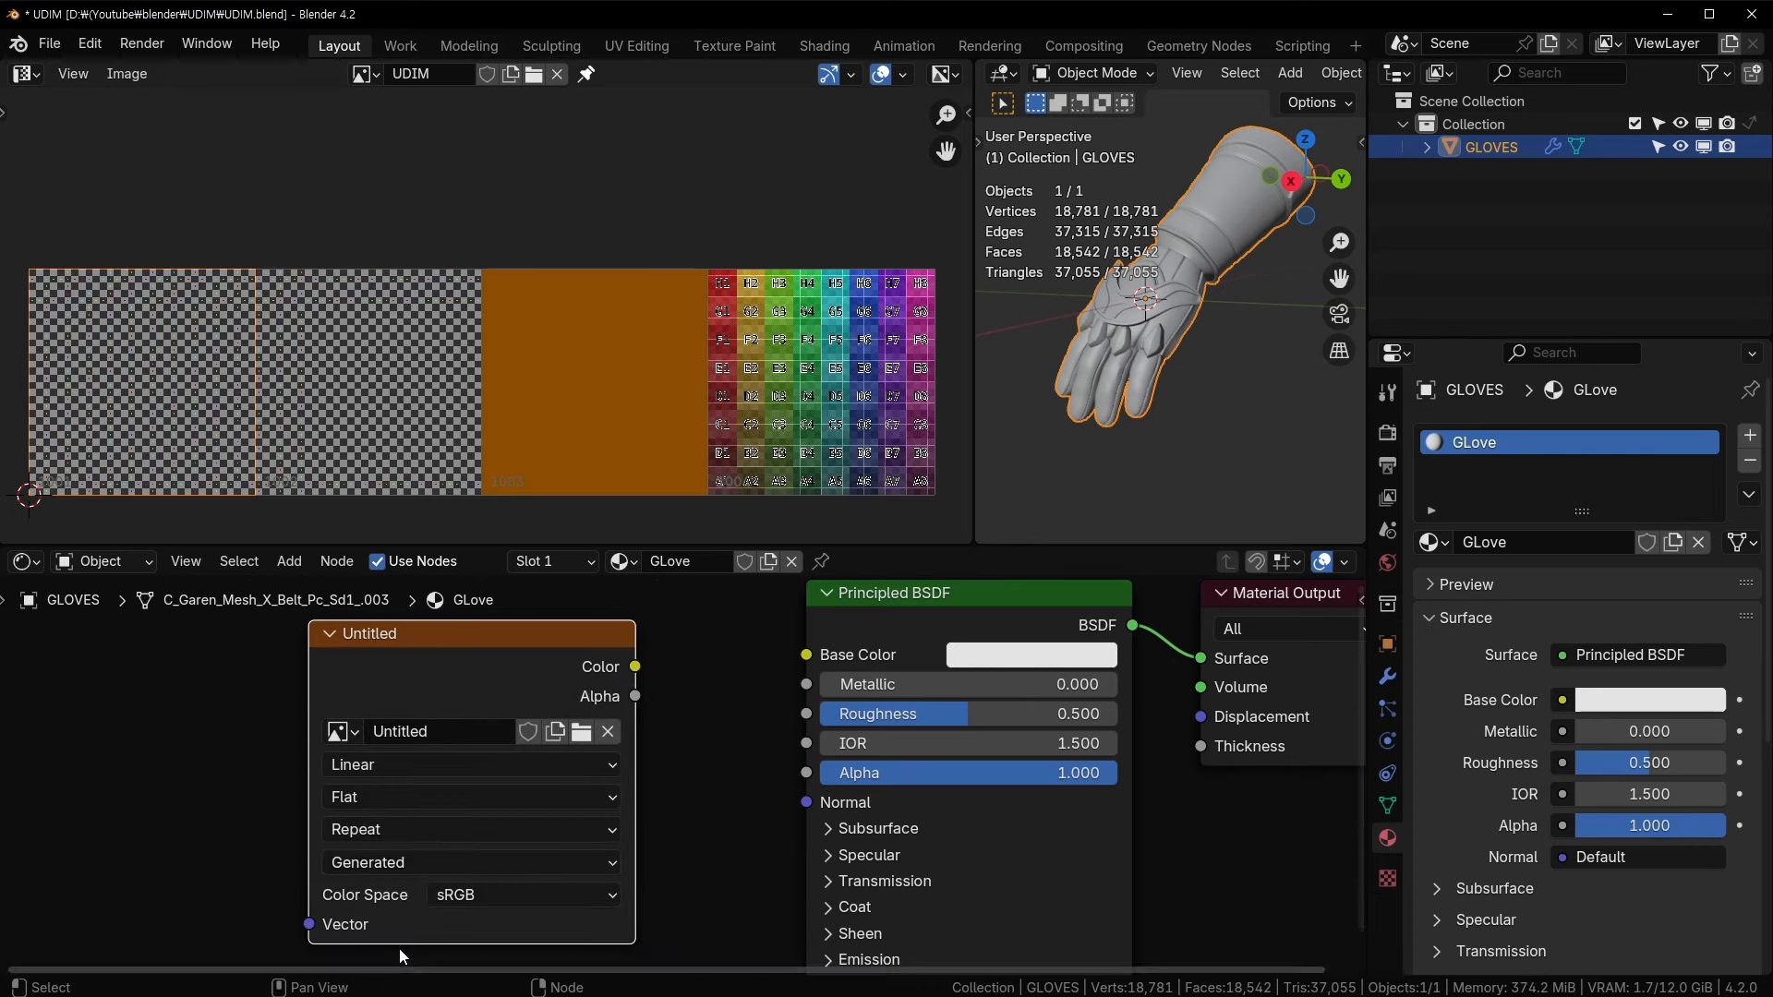
- Assign the UDIM image to the Image Texture node and keep its source set to UDIM Tiles
left_click(342, 731)
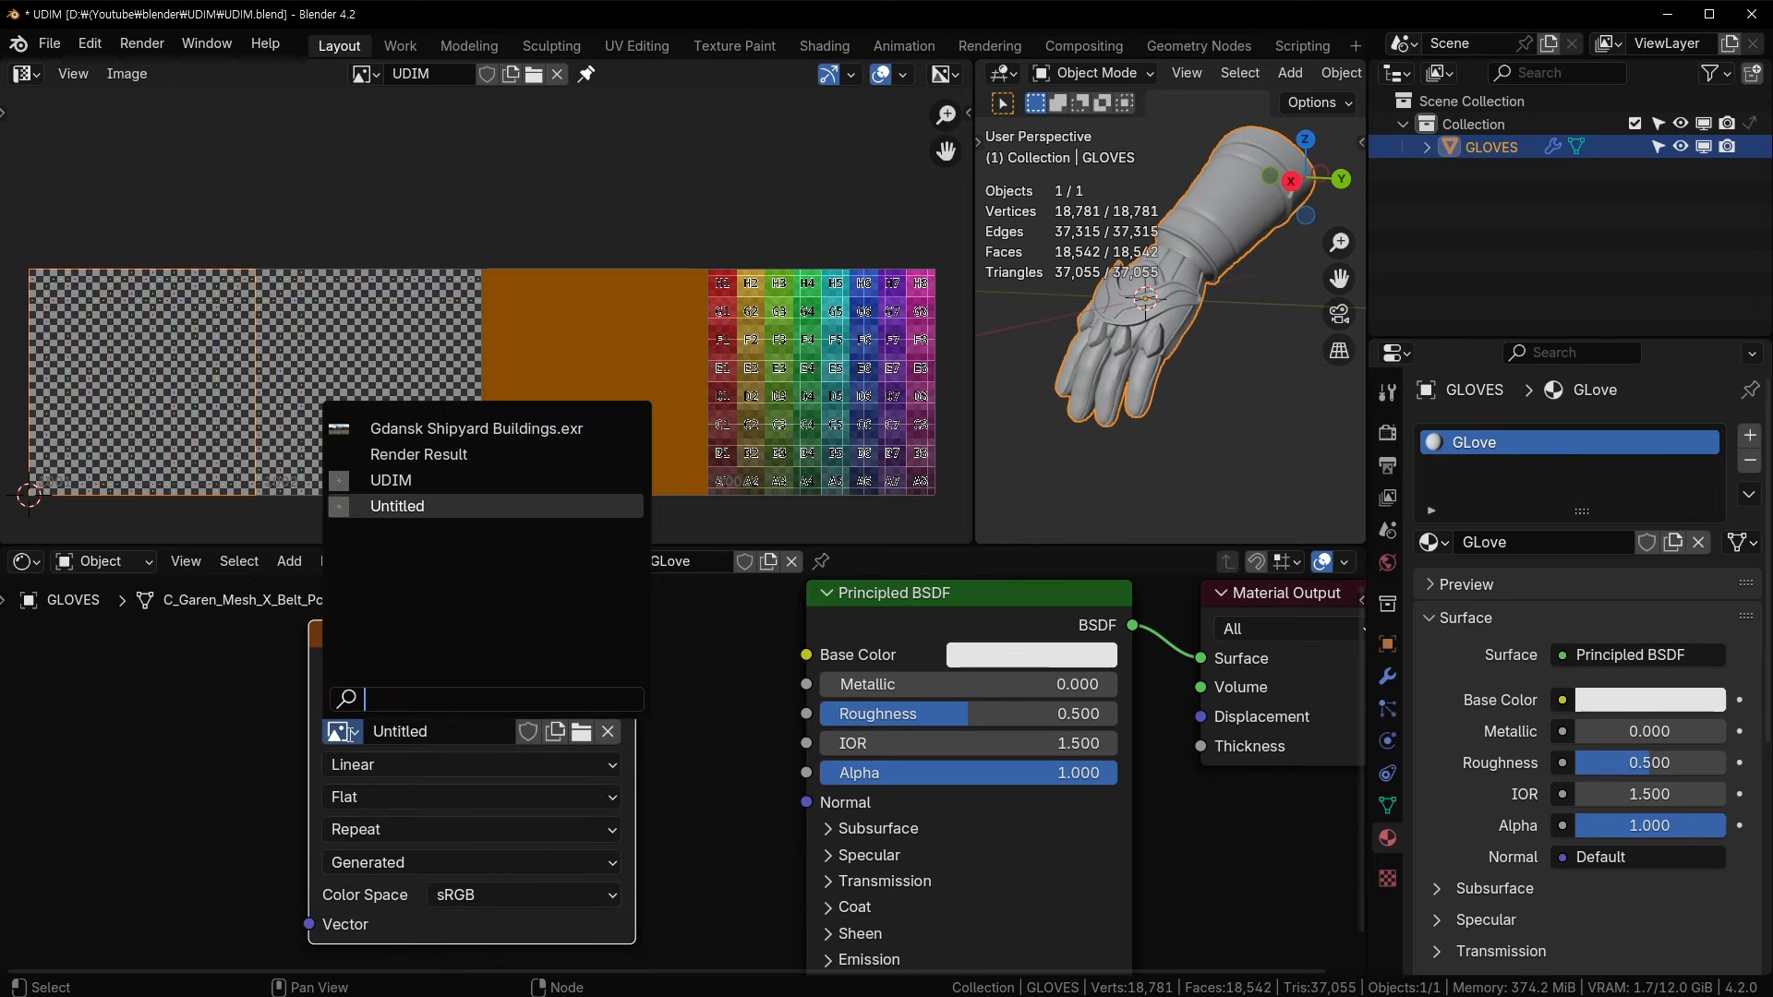
left_click(441, 481)
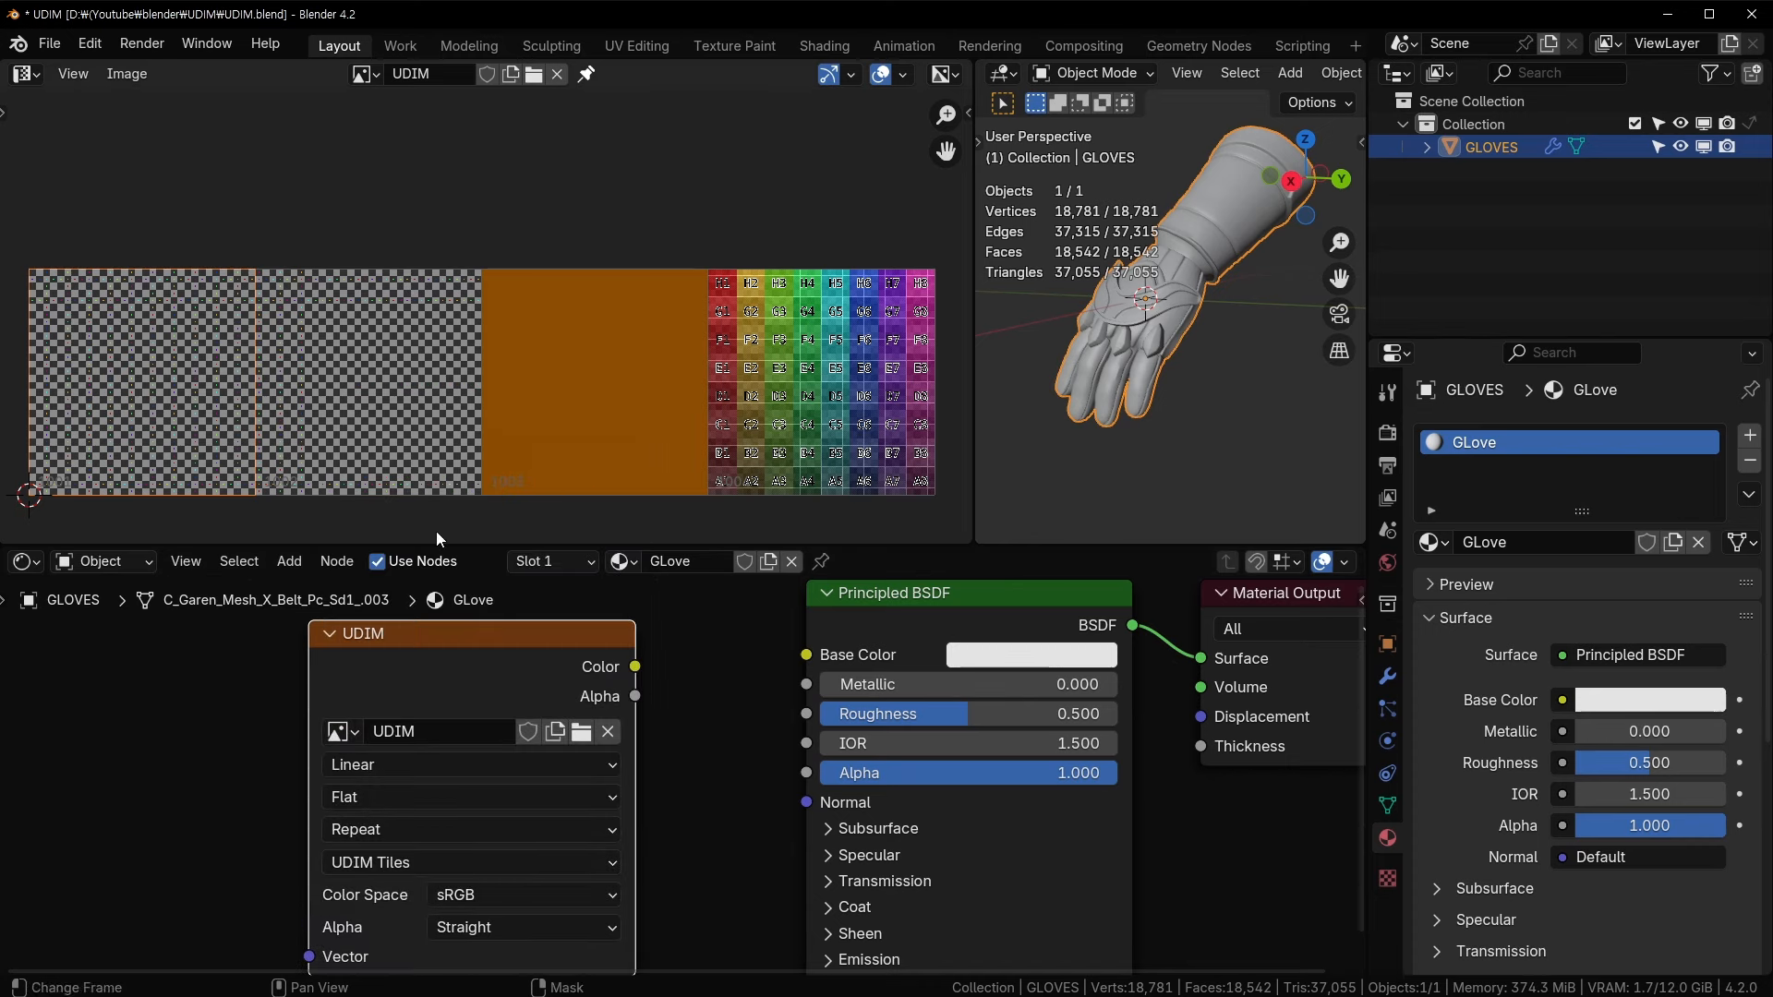
middle_click_drag(499, 859, 530, 722)
left_click(513, 725)
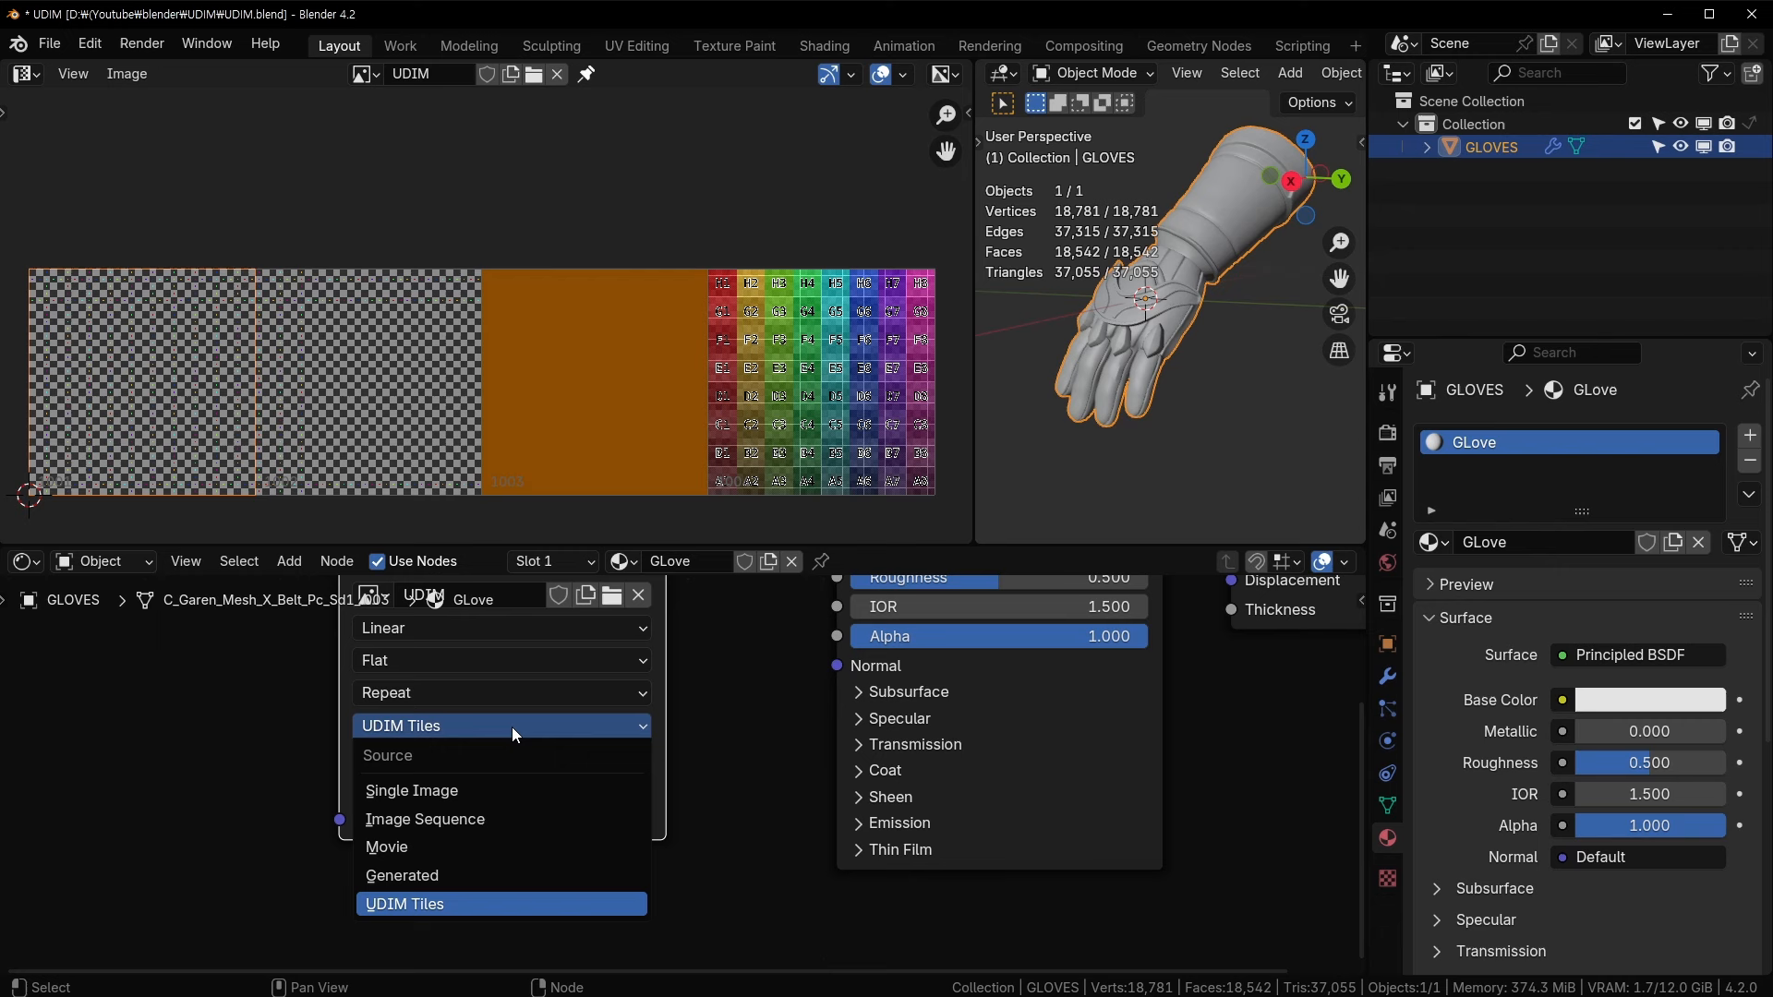
left_click(407, 905)
middle_click_drag(472, 637, 452, 800)
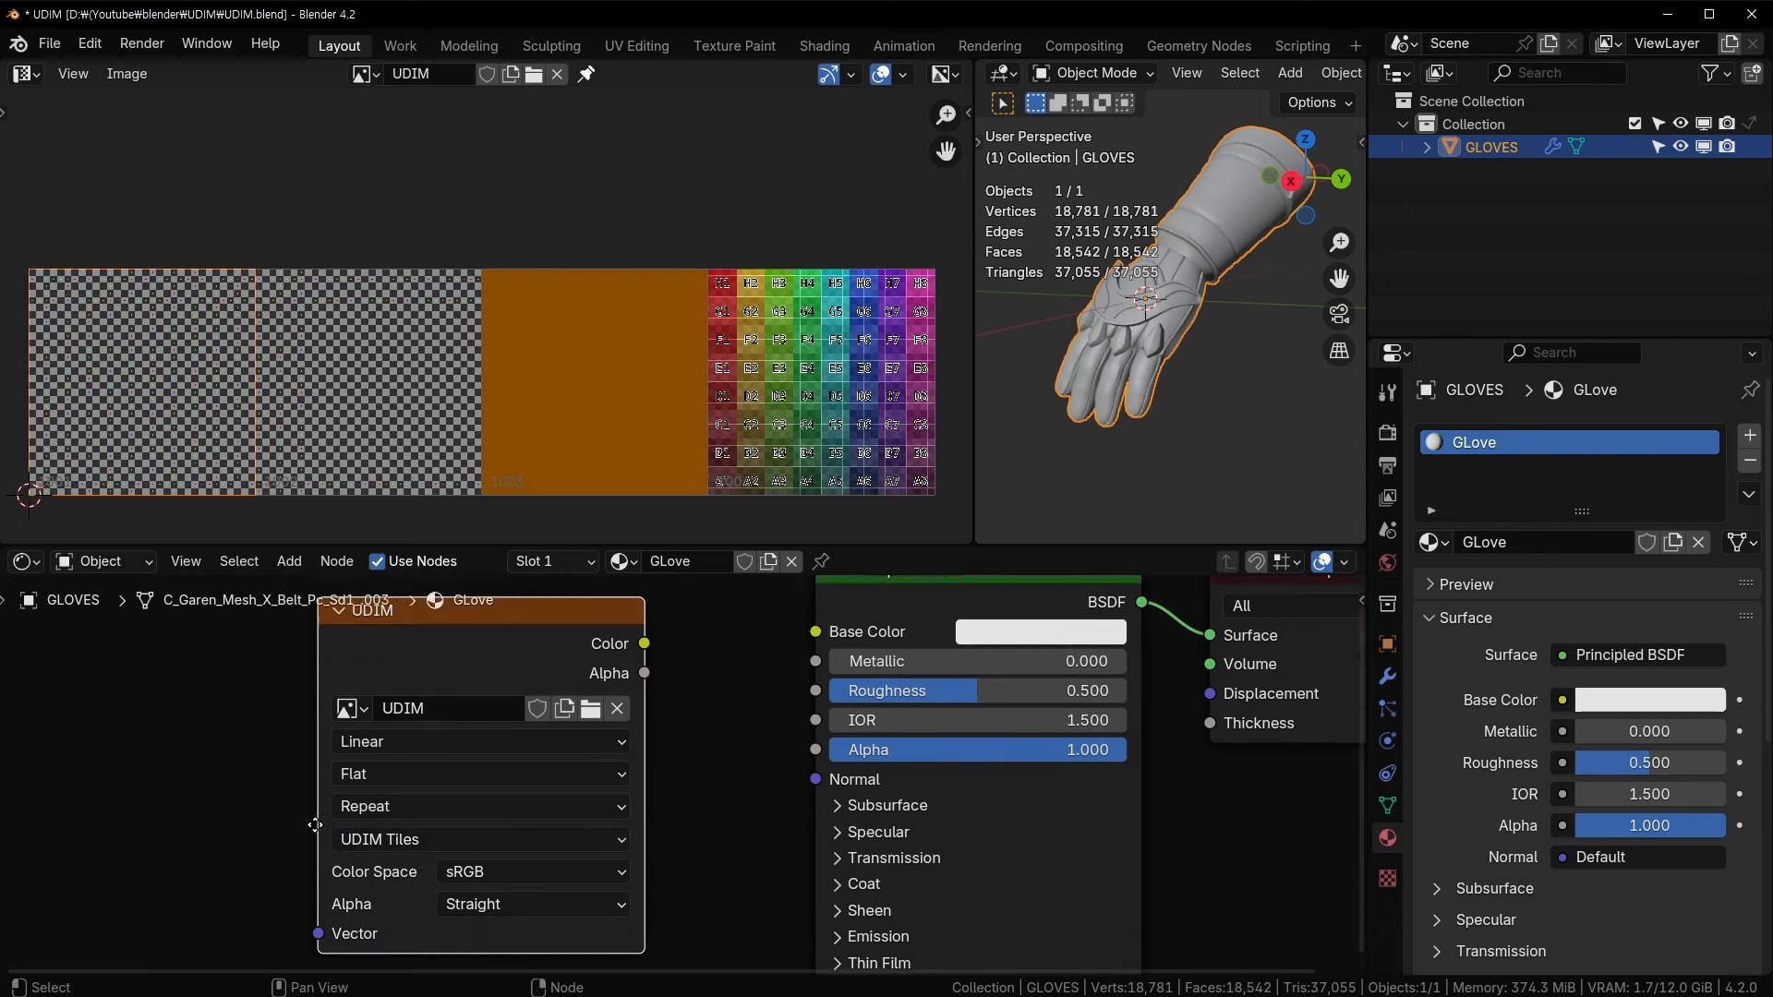
- Move the UDIM texture node farther left of the Principled BSDF node, and switch the 3D viewport to Material Preview shading
middle_click_drag(315, 825, 319, 873)
left_click_drag(495, 675, 370, 661)
middle_click_drag(369, 662, 415, 615)
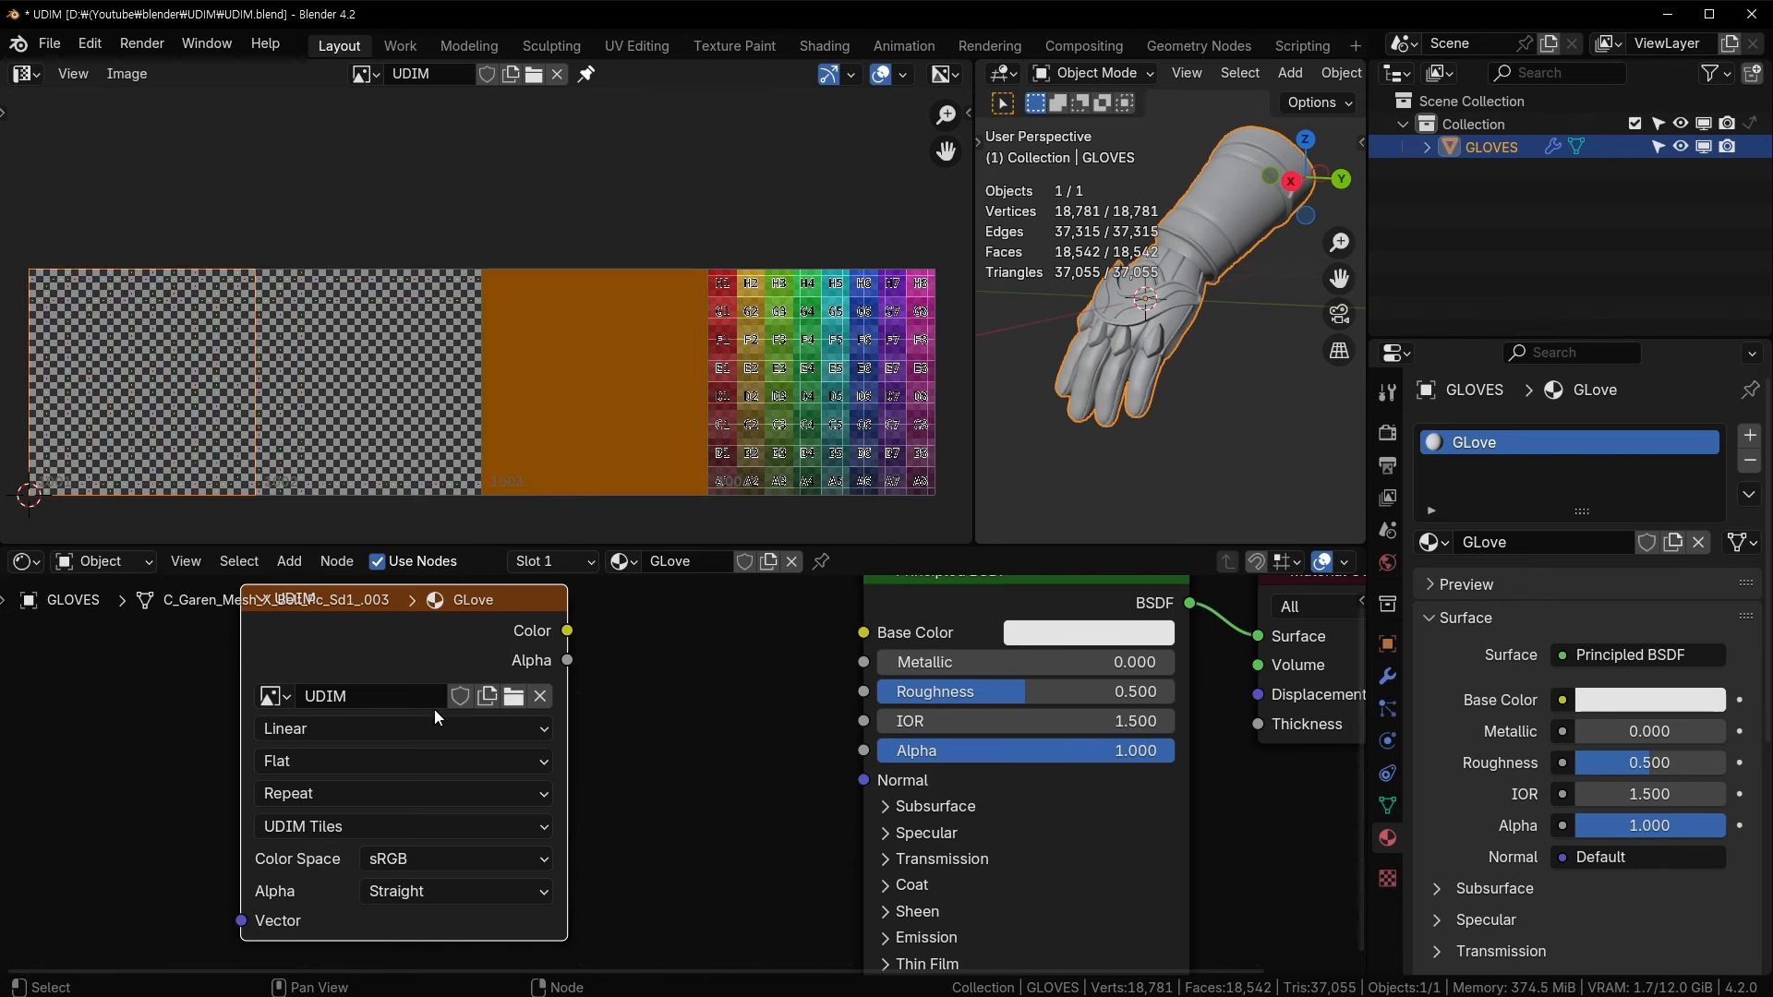
scroll(1307, 75, "down", 5)
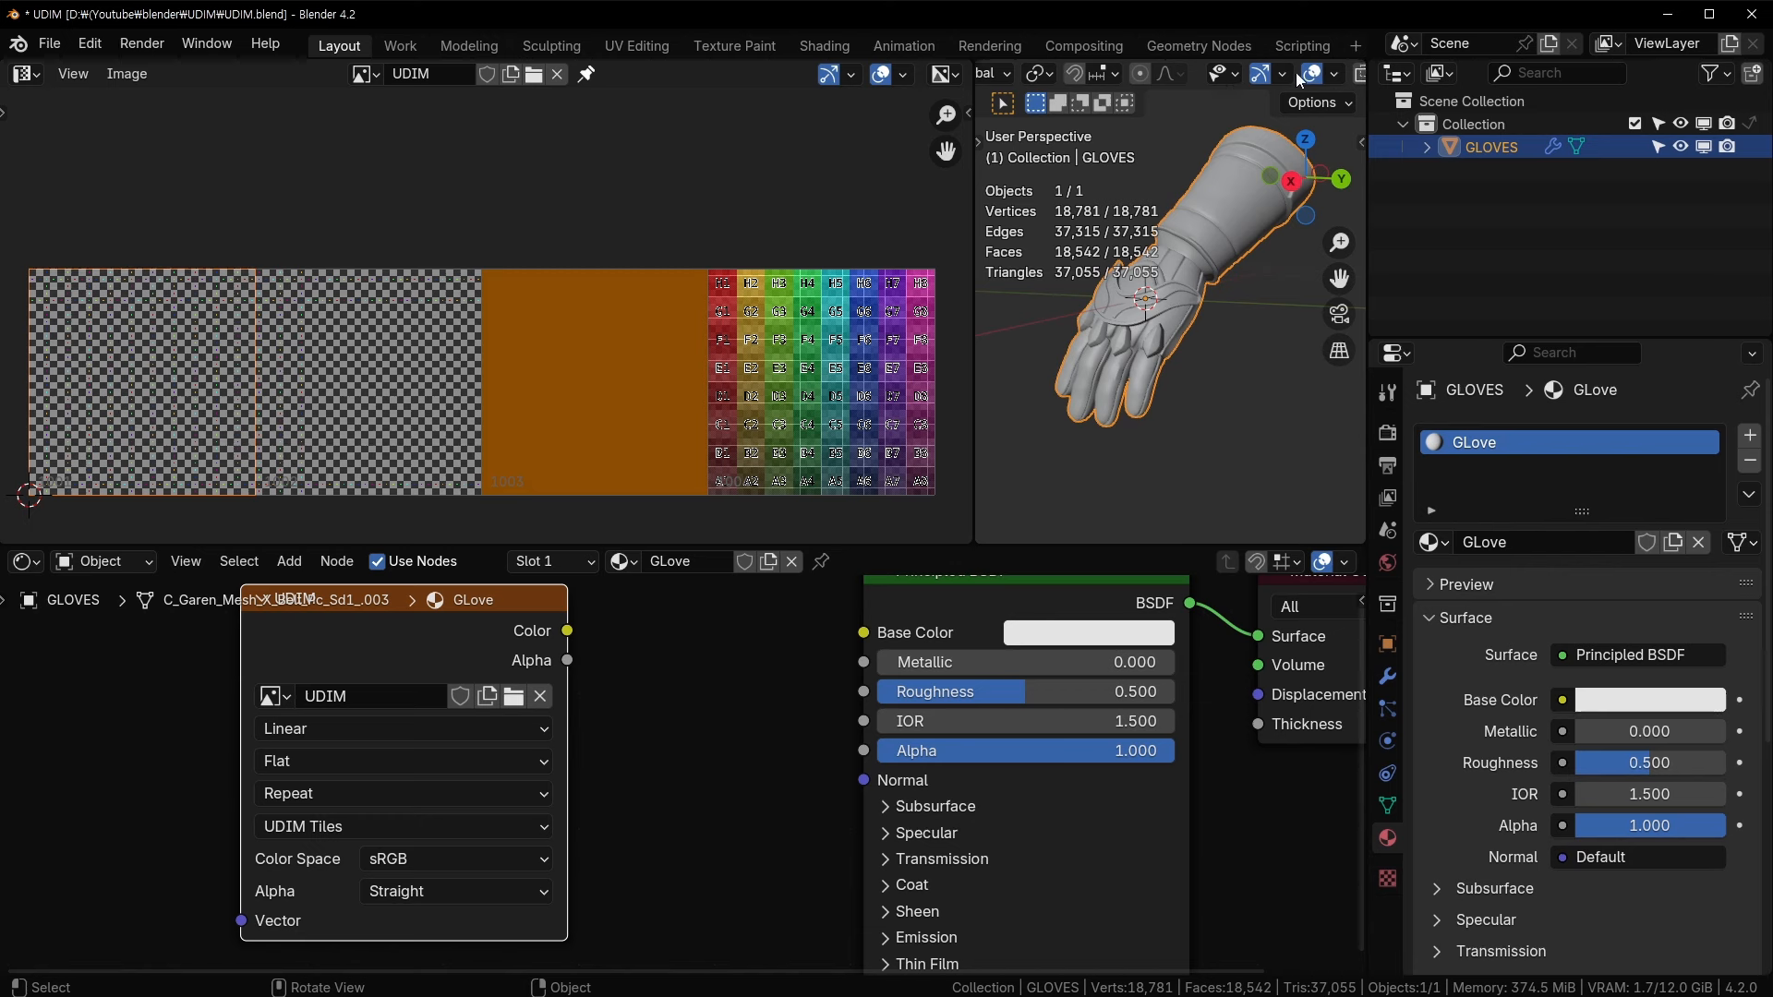
left_click(1302, 74)
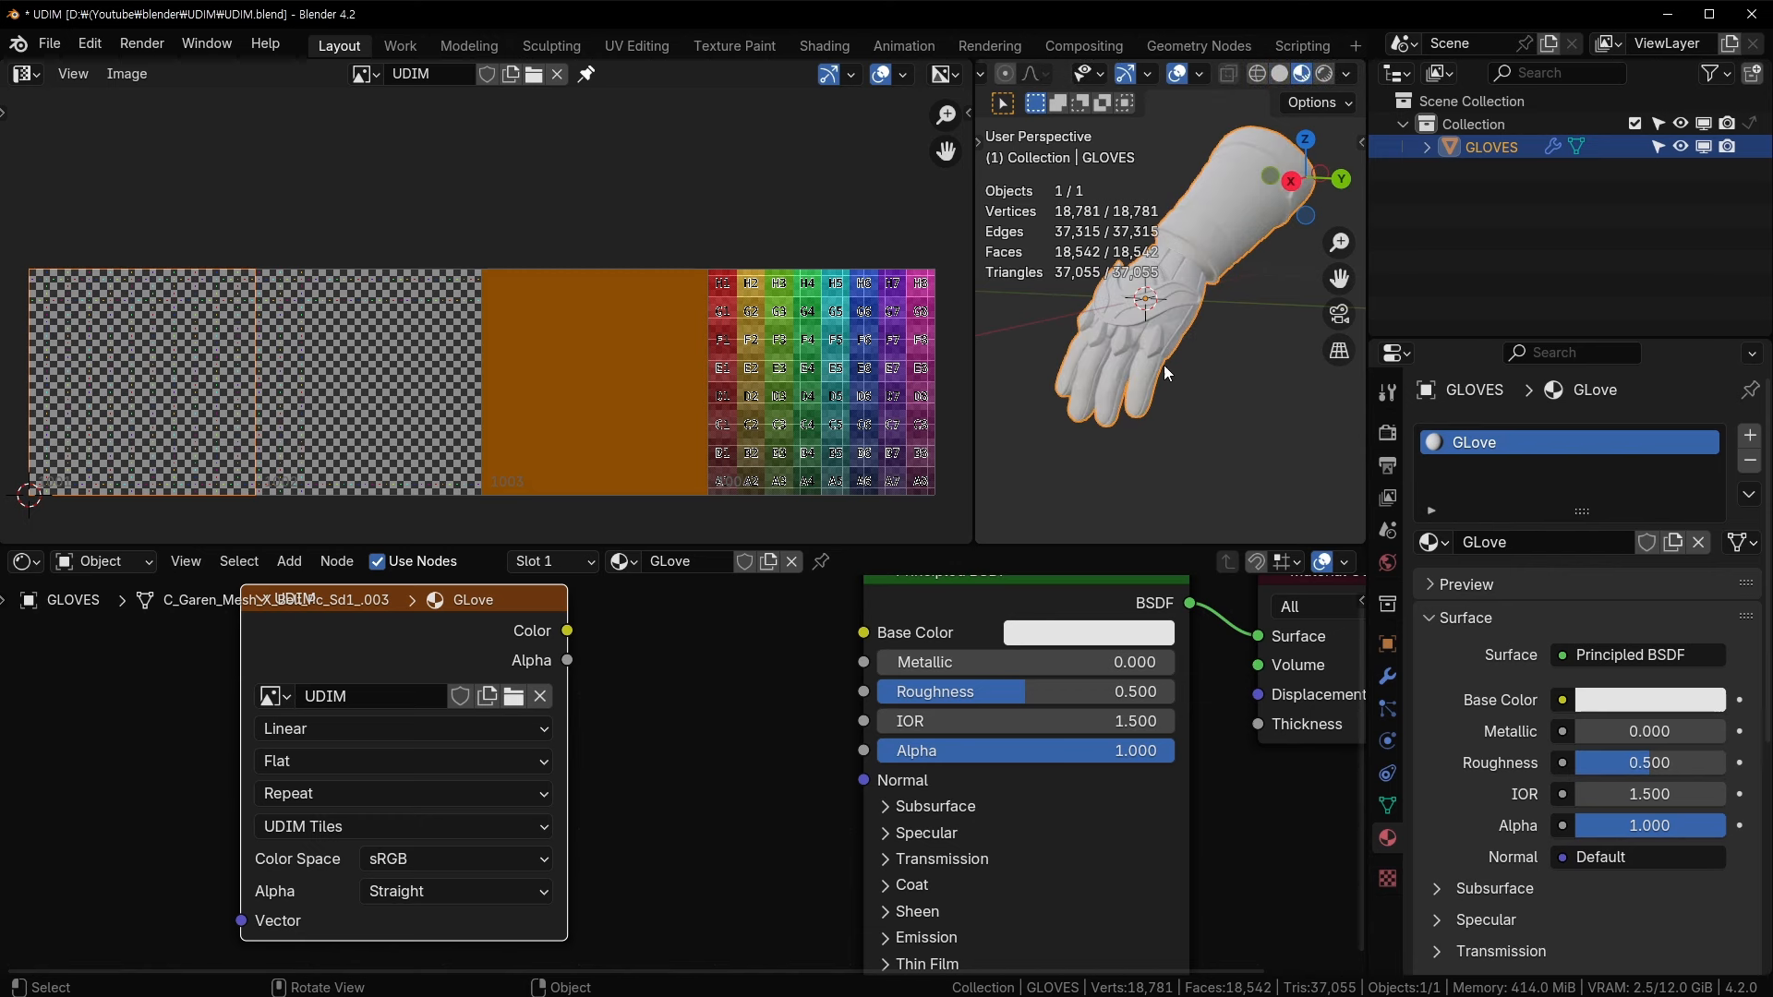
- Connect the UDIM texture's Color output to the Principled BSDF's Base Color and save the file
left_click_drag(486, 613, 863, 633)
middle_click_drag(1219, 314, 1245, 293)
key("ctrl+s")
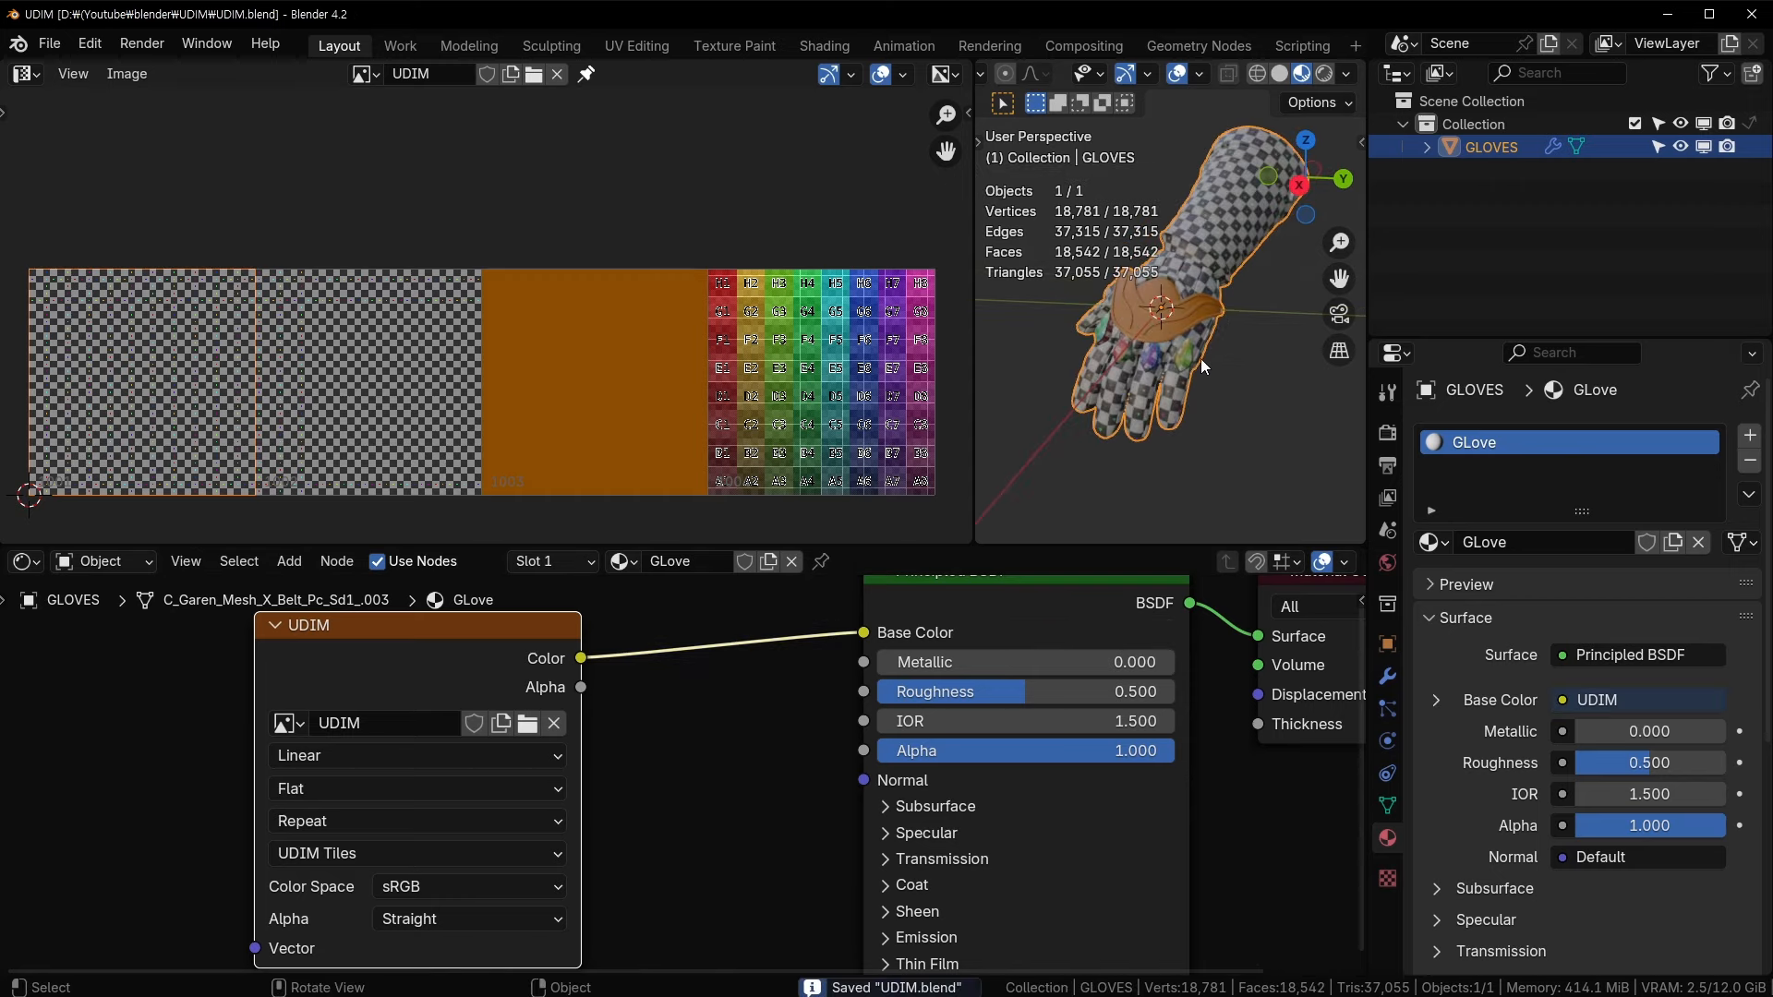
- Examine the textured glove in a maximized 3D viewport, comparing its cuff, back plates and knuckle spikes with the UDIM tiles
key("ctrl+space")
scroll(1043, 414, "down", 5)
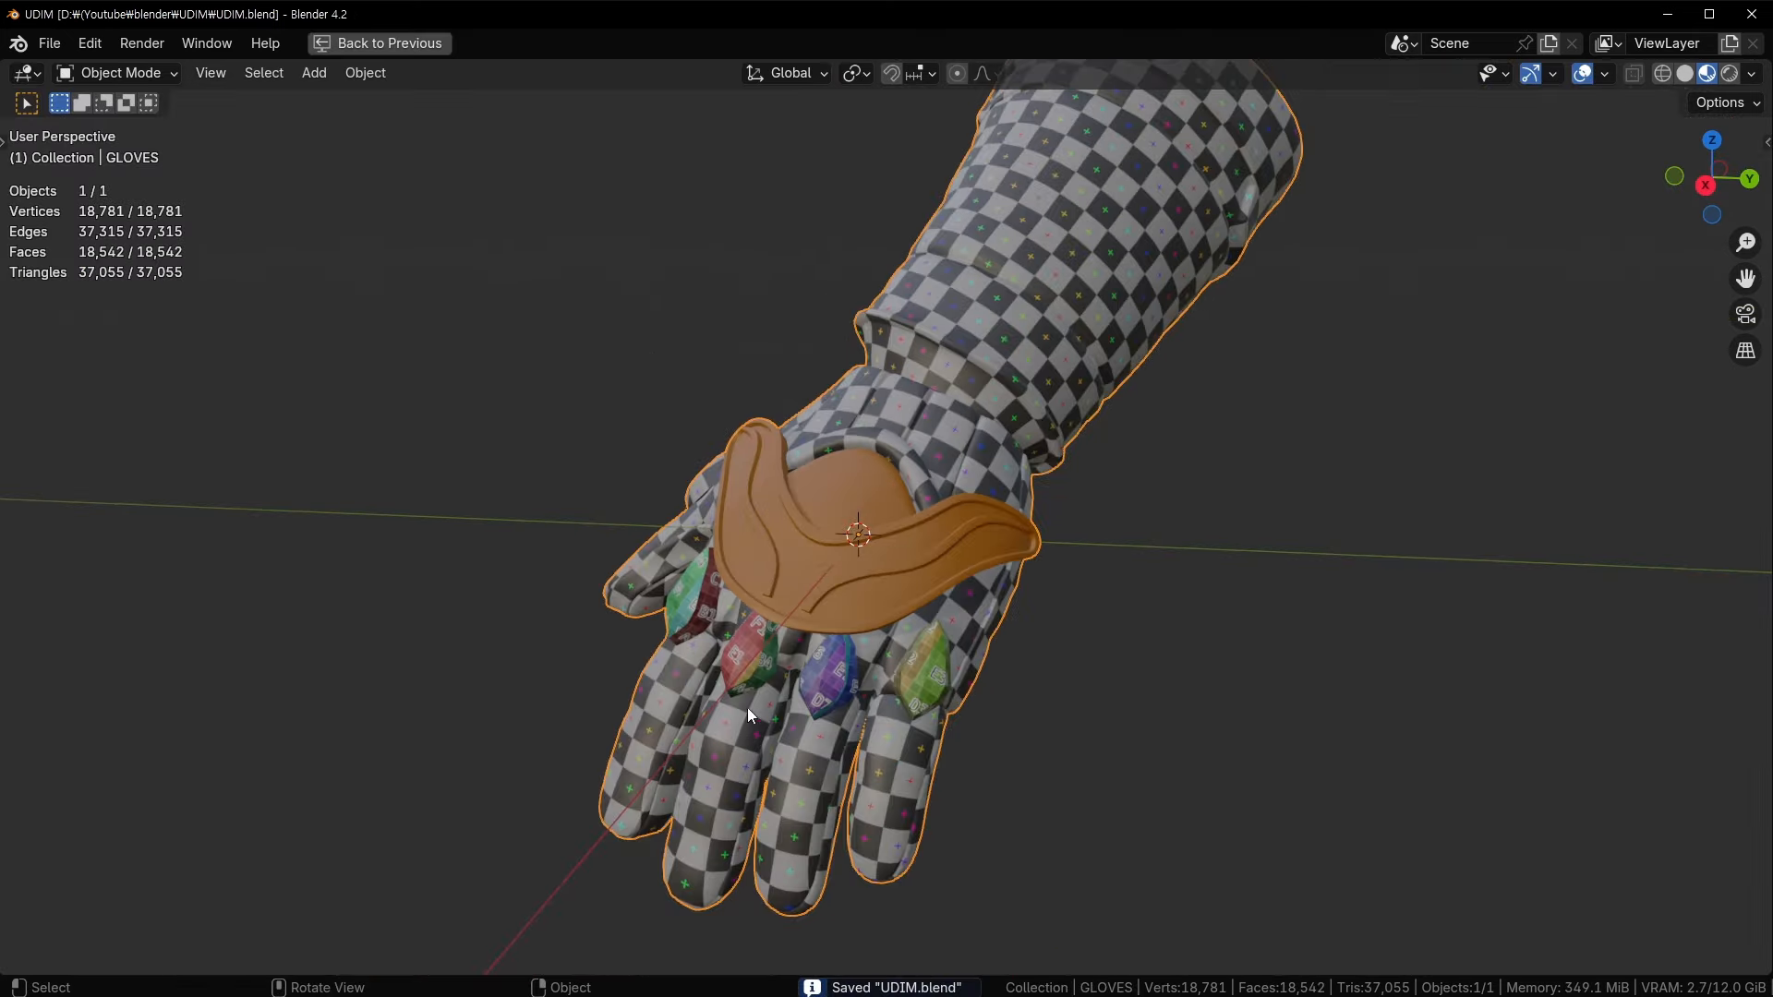
scroll(746, 707, "up", 4)
key("ctrl+space")
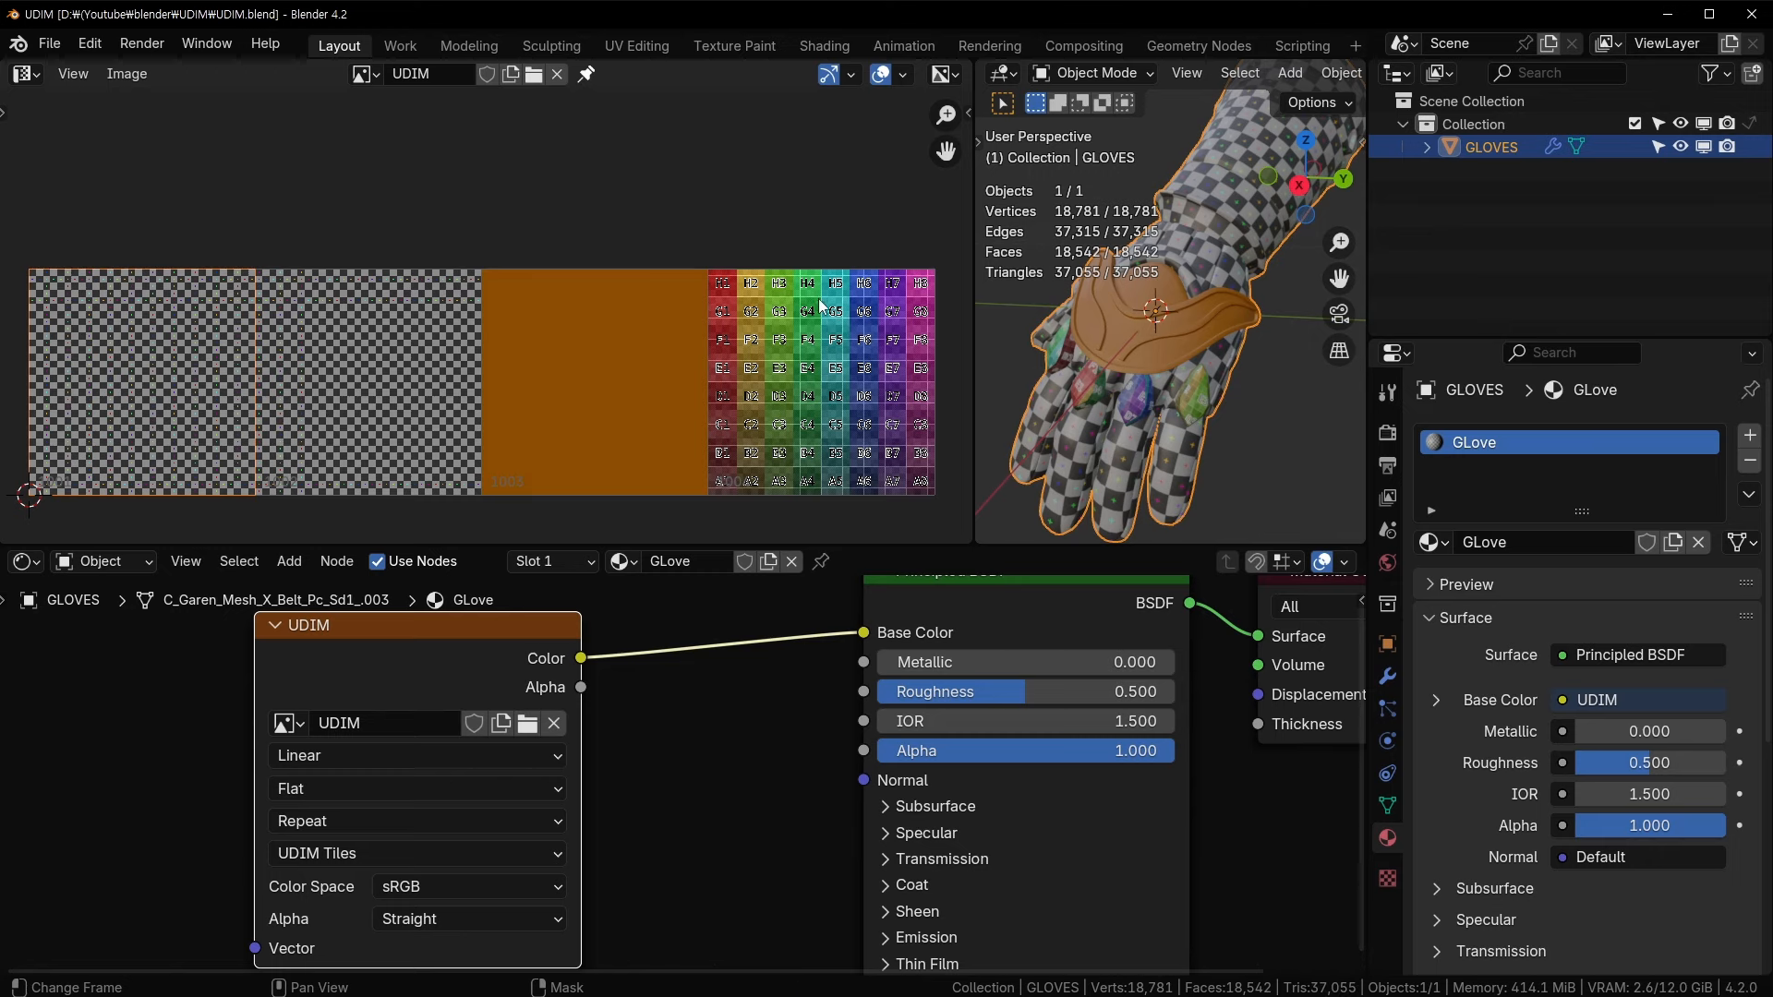
key("ctrl+space")
middle_click_drag(816, 582, 805, 580)
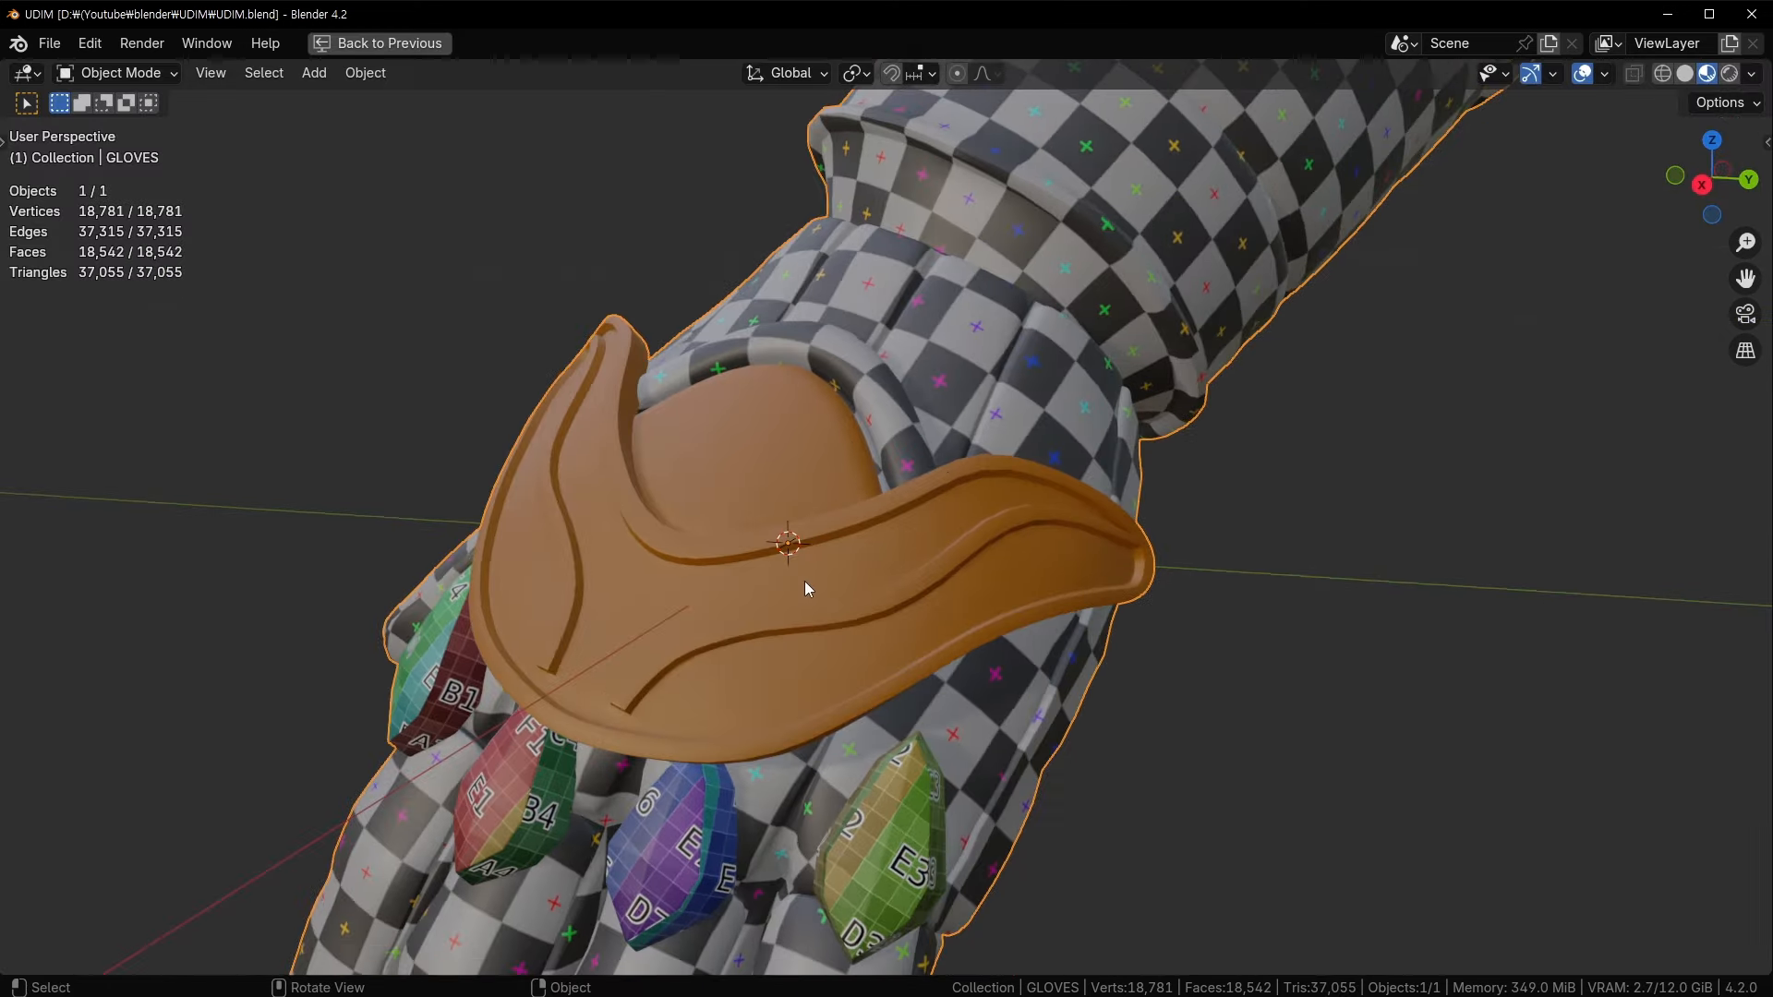
key("Tab")
key("Tab")
key("ctrl+space")
- In Edit Mode, select all linked faces of the orange armor plates on the back of the glove's hand
key("Tab")
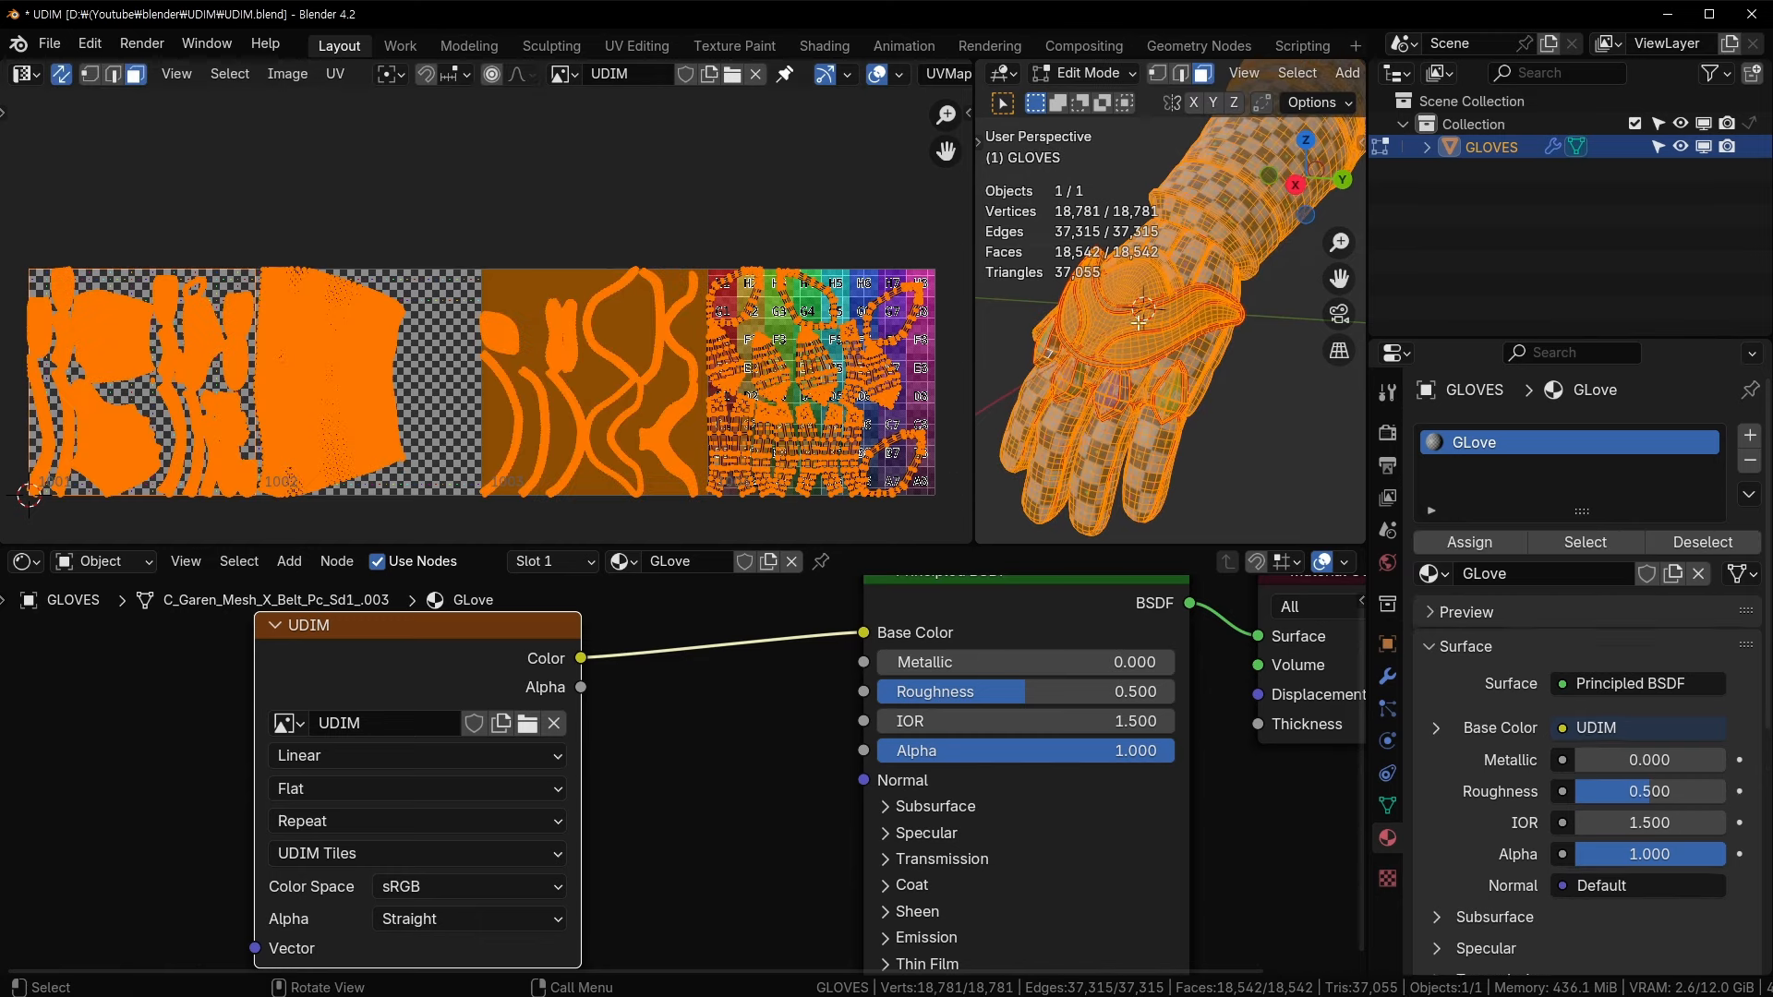
left_click(1125, 329)
key("ctrl+l")
left_click(1107, 307)
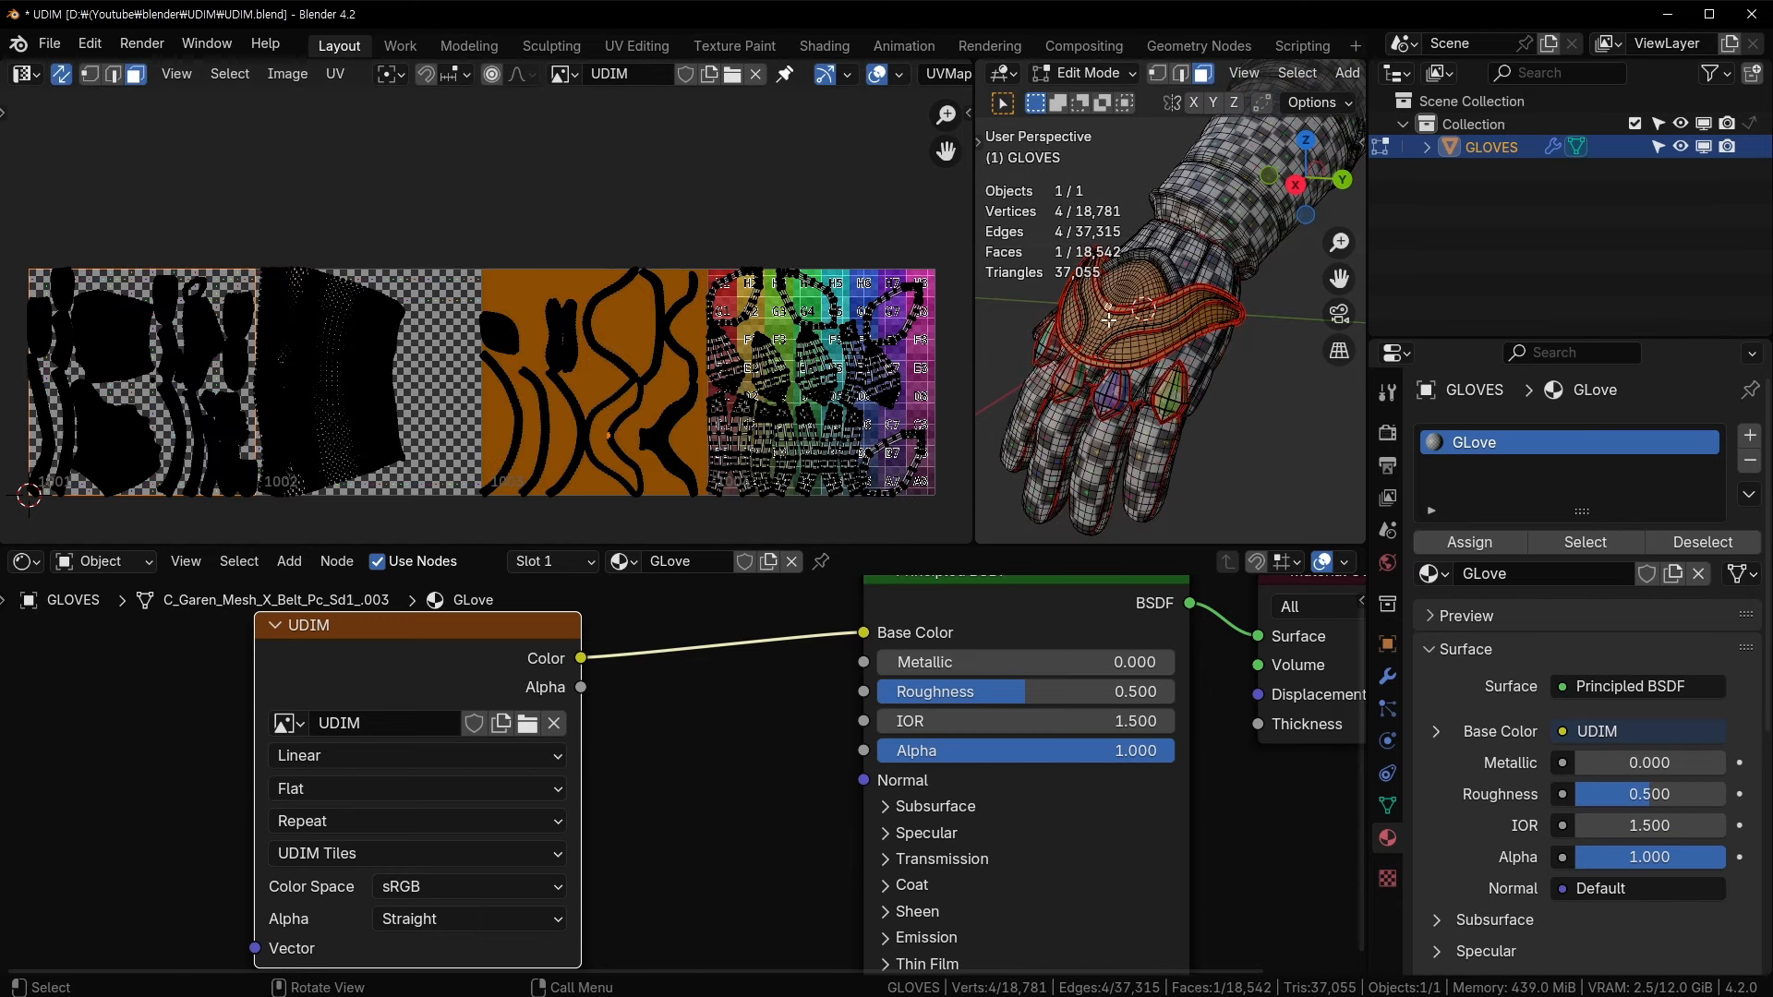
key("ctrl+l")
left_click(1128, 284, "shift")
key("ctrl+l")
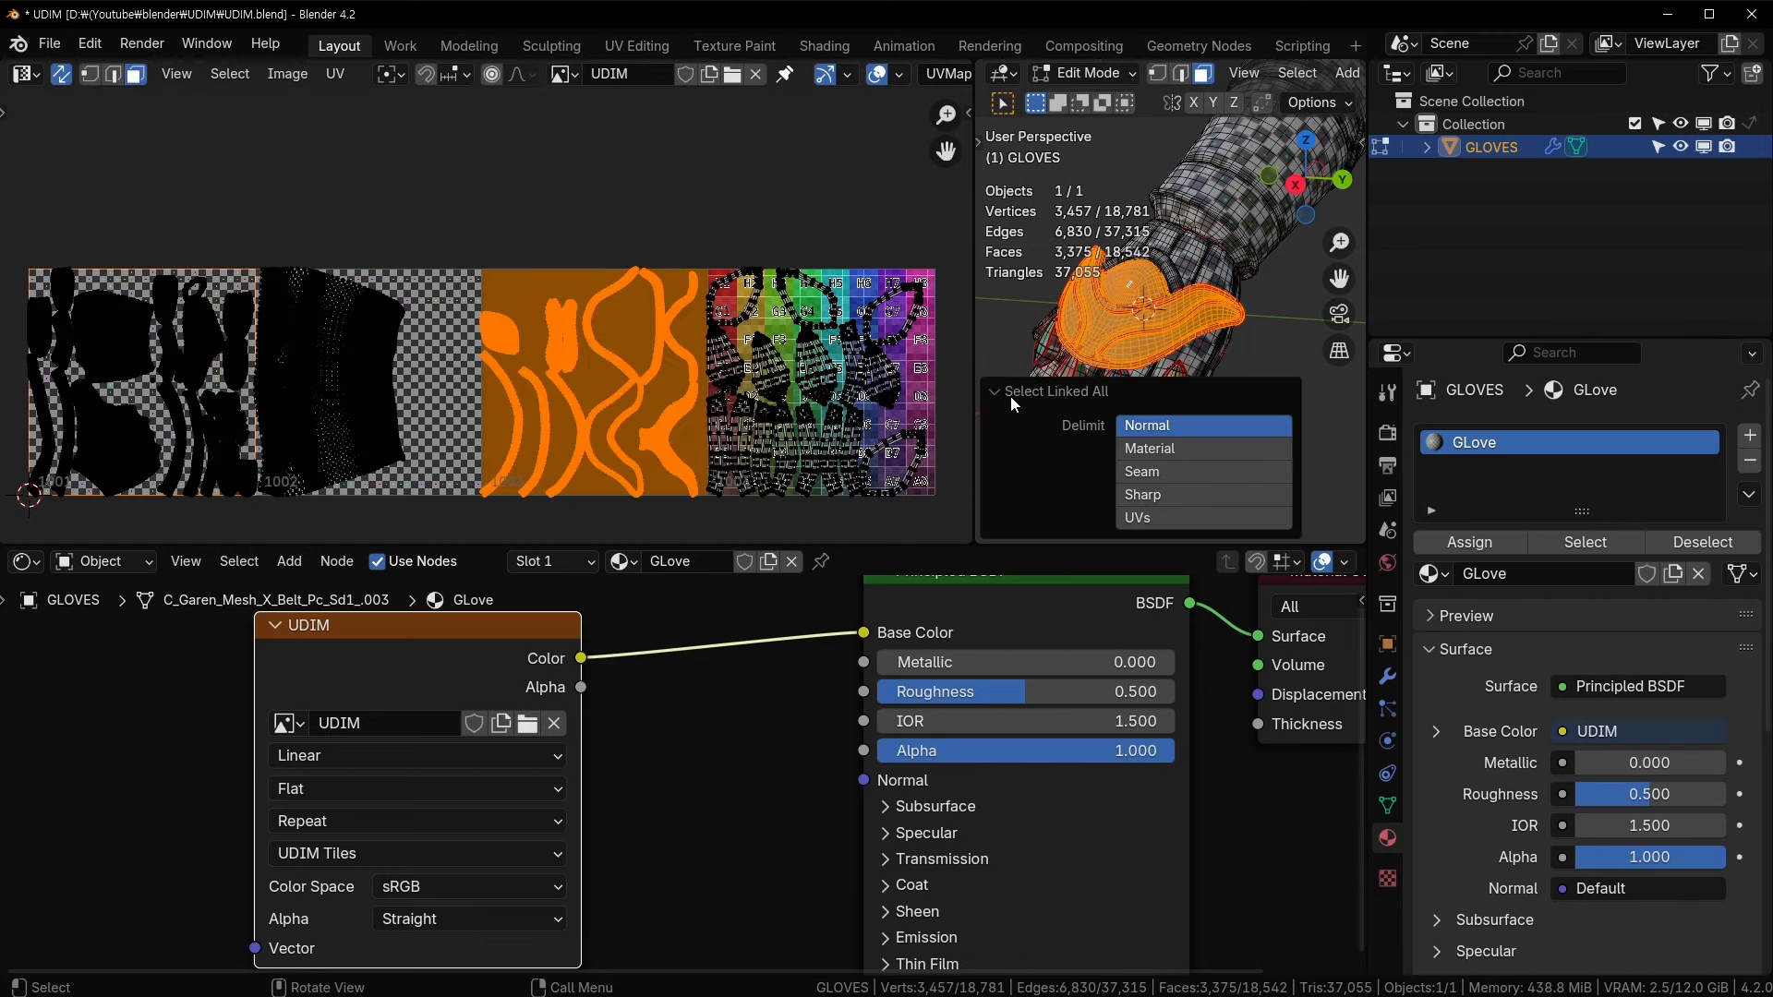
left_click(1000, 395)
- Try shifting the armor plates' UV islands along X into tile 1004, inspect the texture on the glove, and undo the shift
middle_click_drag(737, 401, 693, 370)
key("g")
key("x")
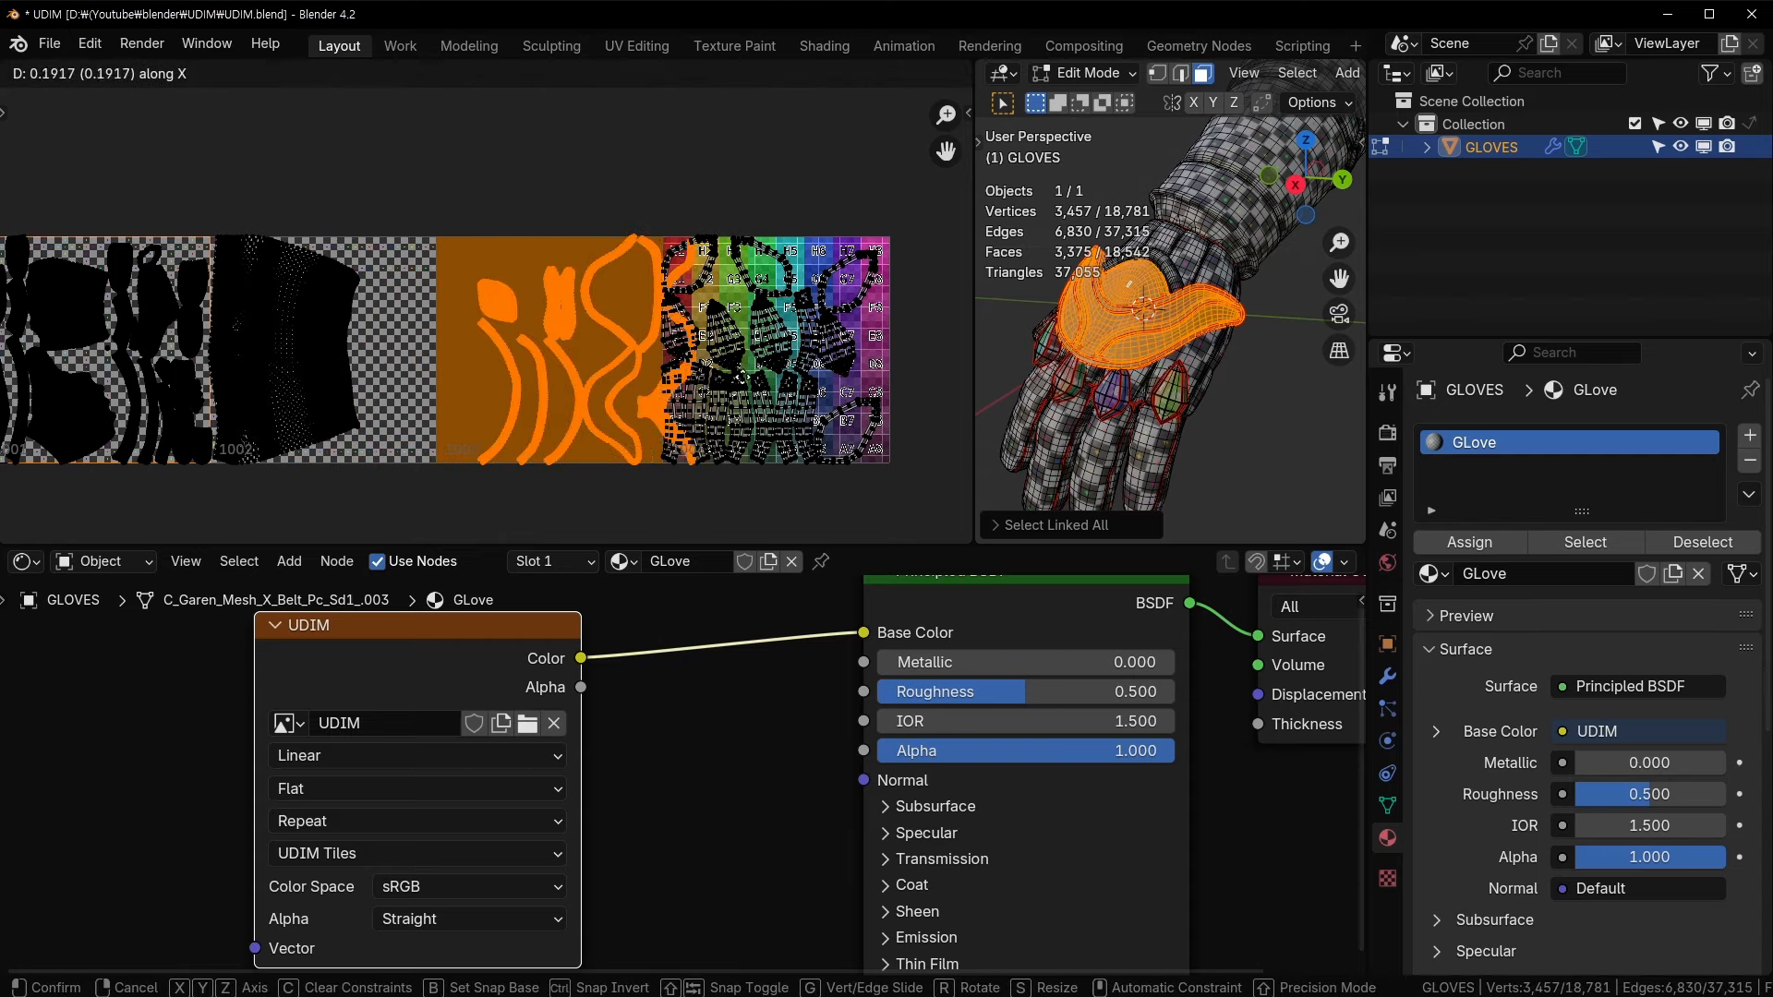
left_click(914, 355)
scroll(1177, 330, "up", 5)
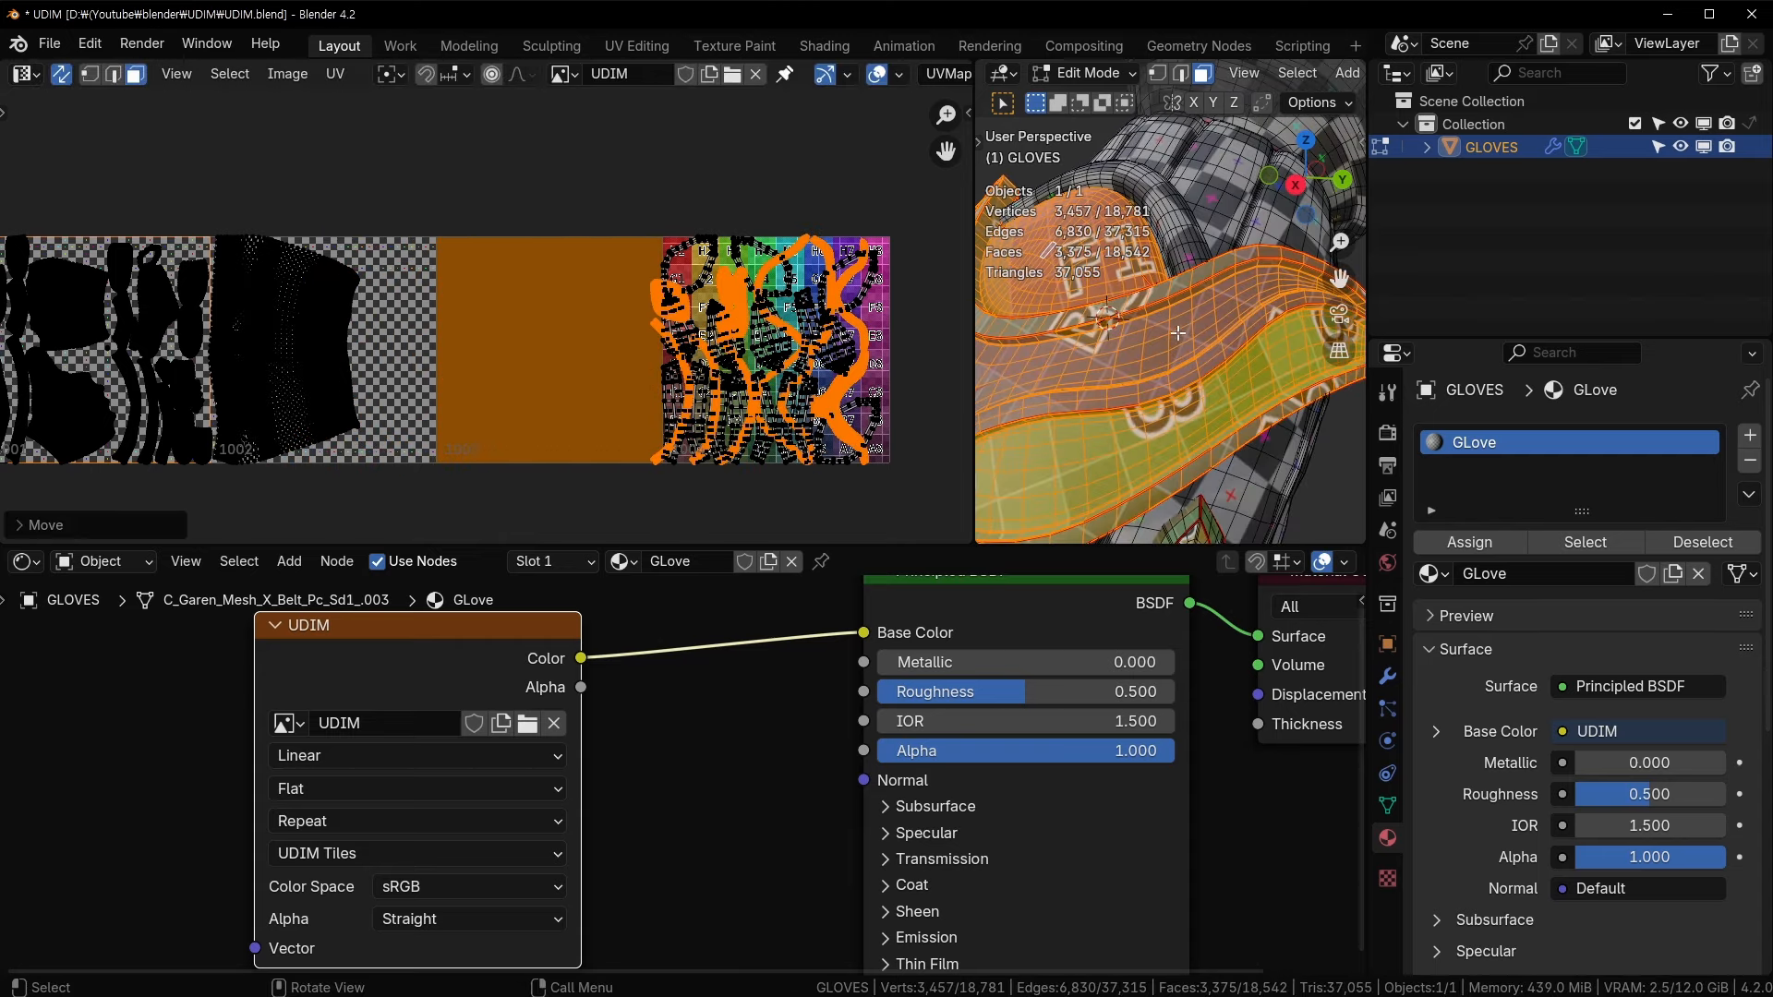
middle_click_drag(656, 286, 672, 261)
key("ctrl+z")
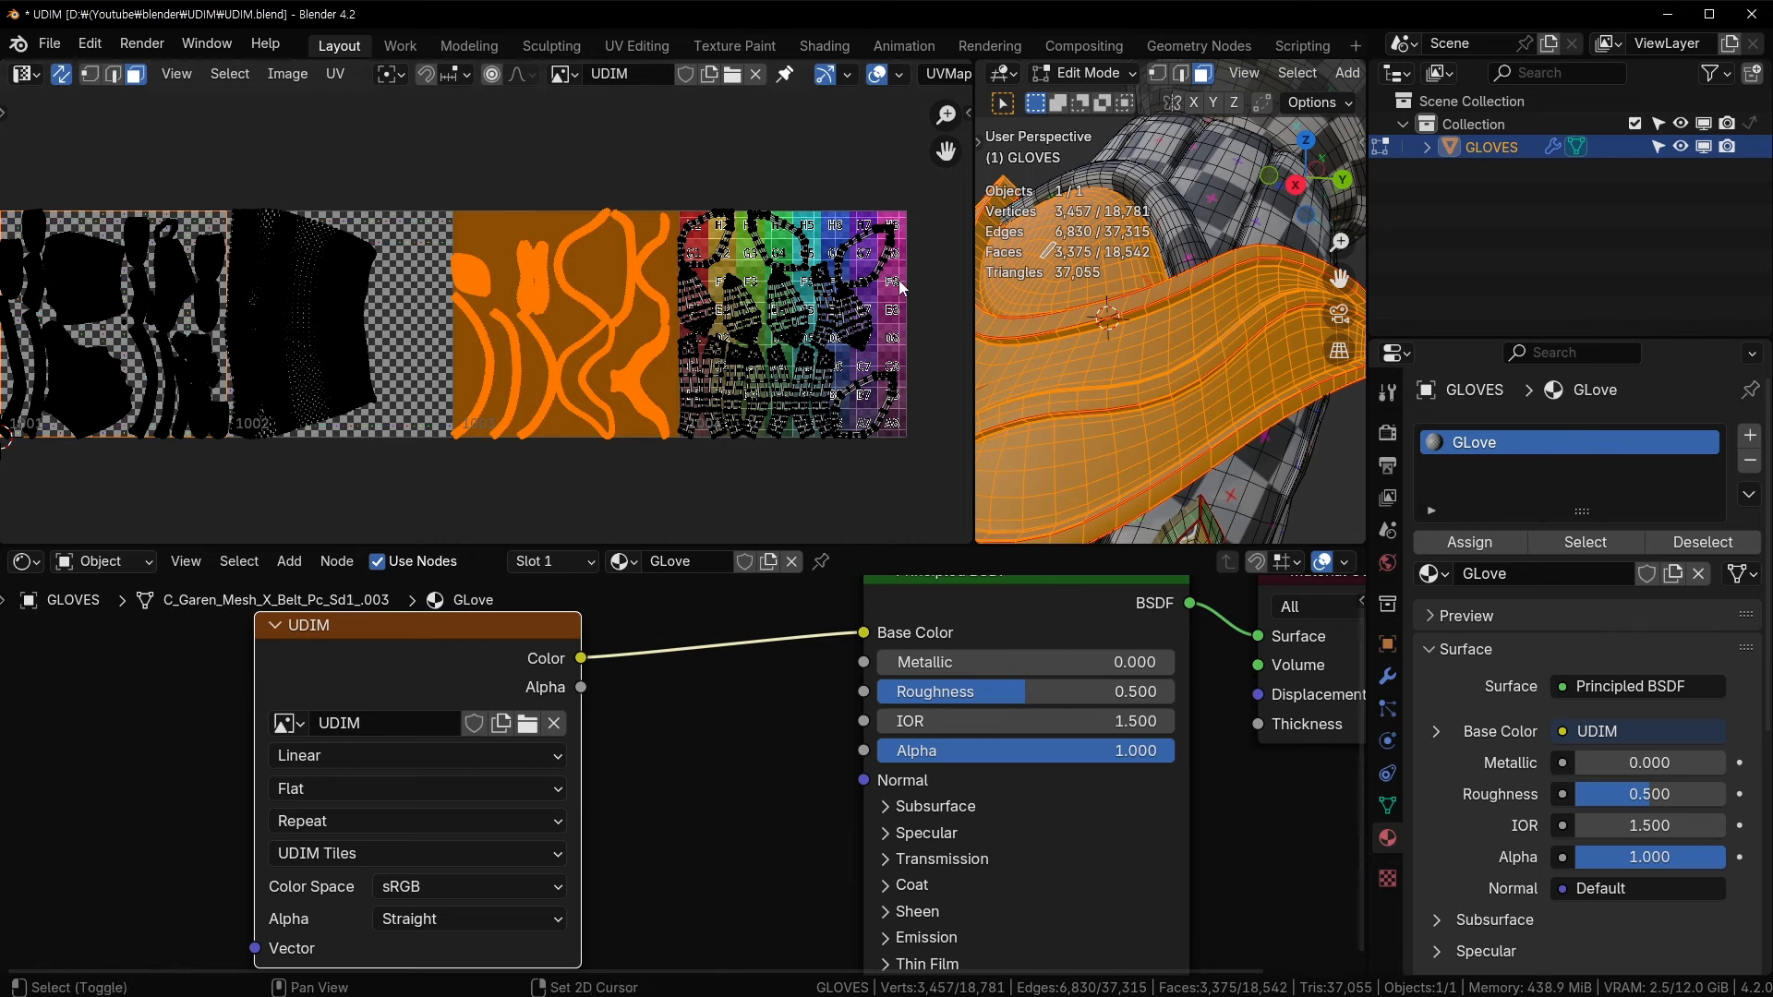
- Return to Object Mode and move the UDIM texture node farther left of the Principled BSDF node
key("Tab")
middle_click_drag(510, 658, 563, 656)
left_click_drag(563, 656, 446, 657)
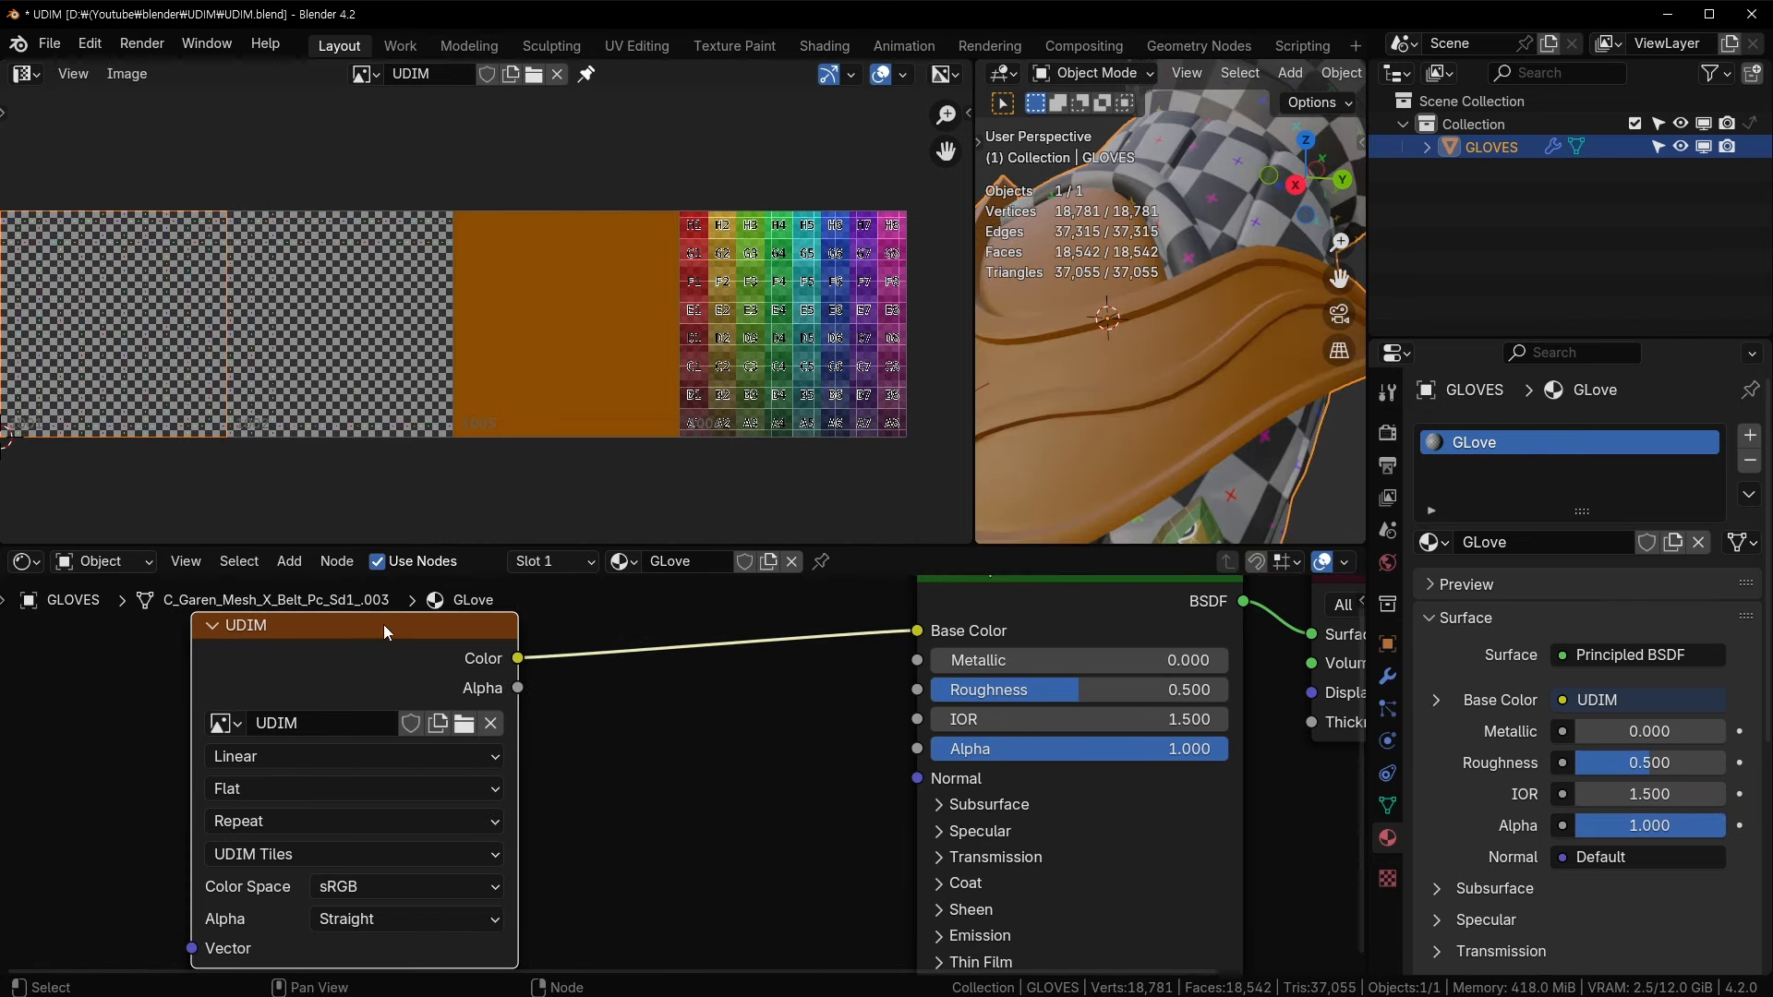
- Move the UDIM texture node slightly closer to the Principled BSDF node
middle_click_drag(354, 635, 395, 707)
left_click_drag(396, 706, 430, 677)
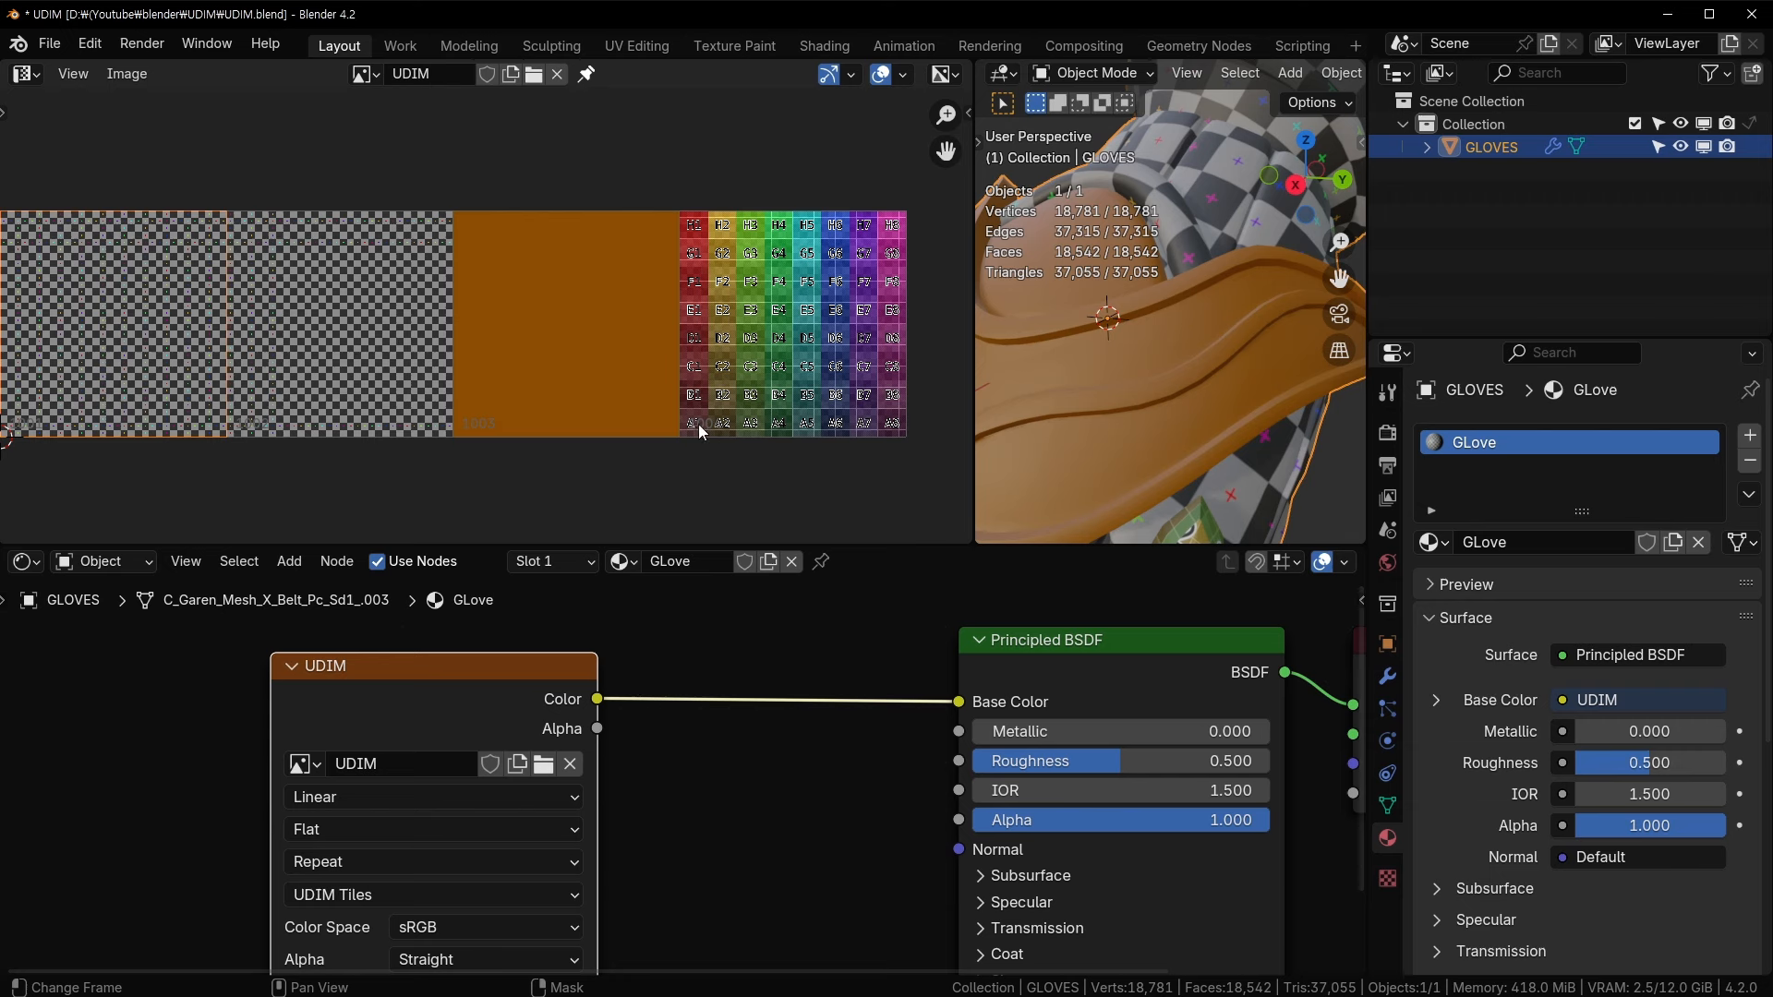
left_click_drag(459, 677, 453, 693)
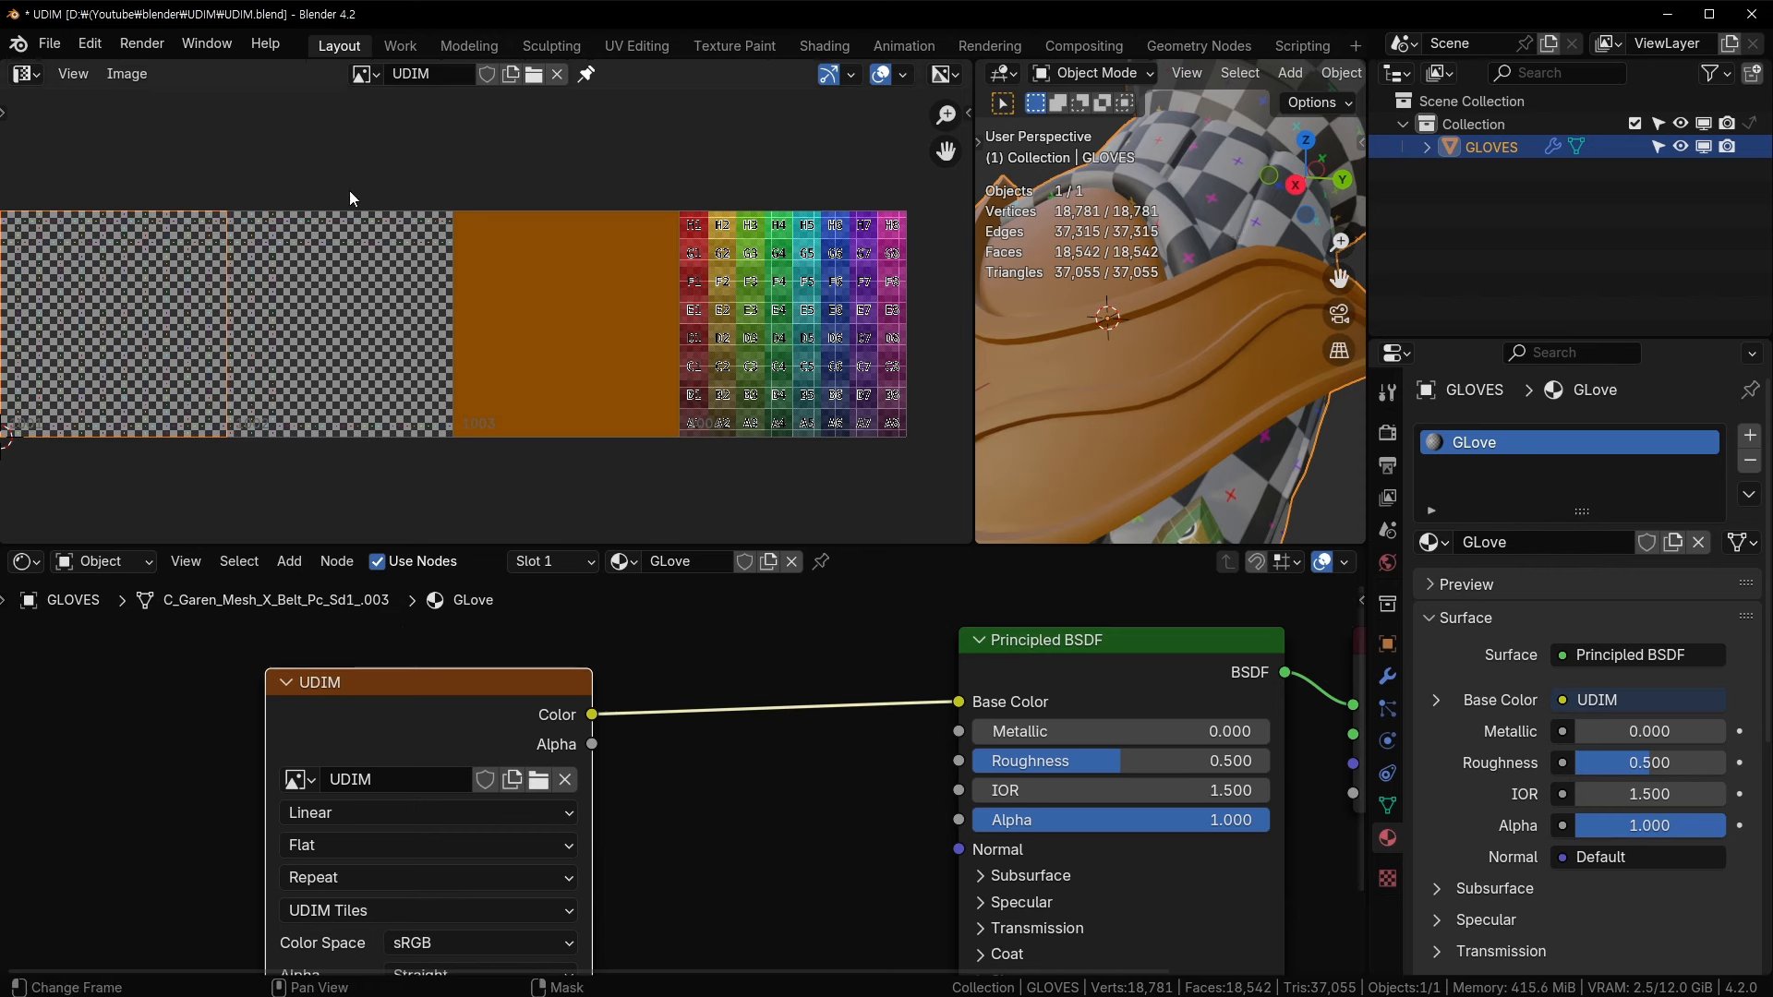
- Try appending the label "_name" to UDIM tile 1001 in the image's tile list and remove the added text
middle_click_drag(349, 191, 396, 226)
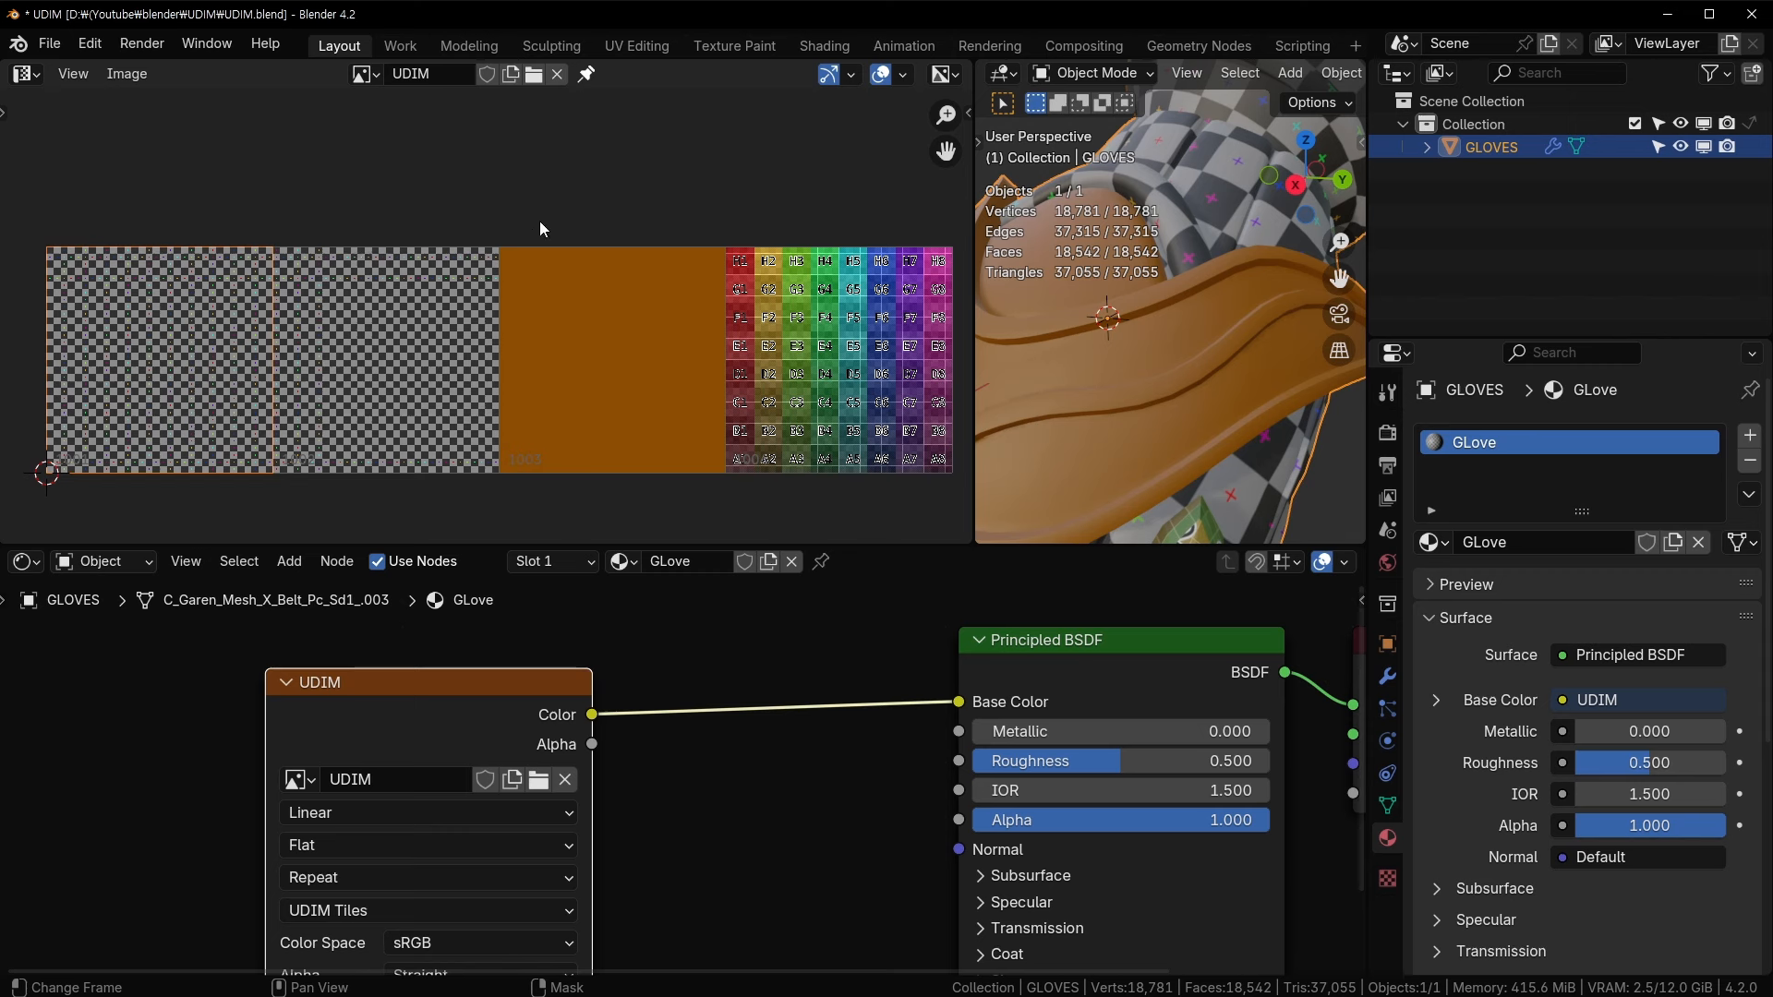
scroll(548, 221, "down", 2)
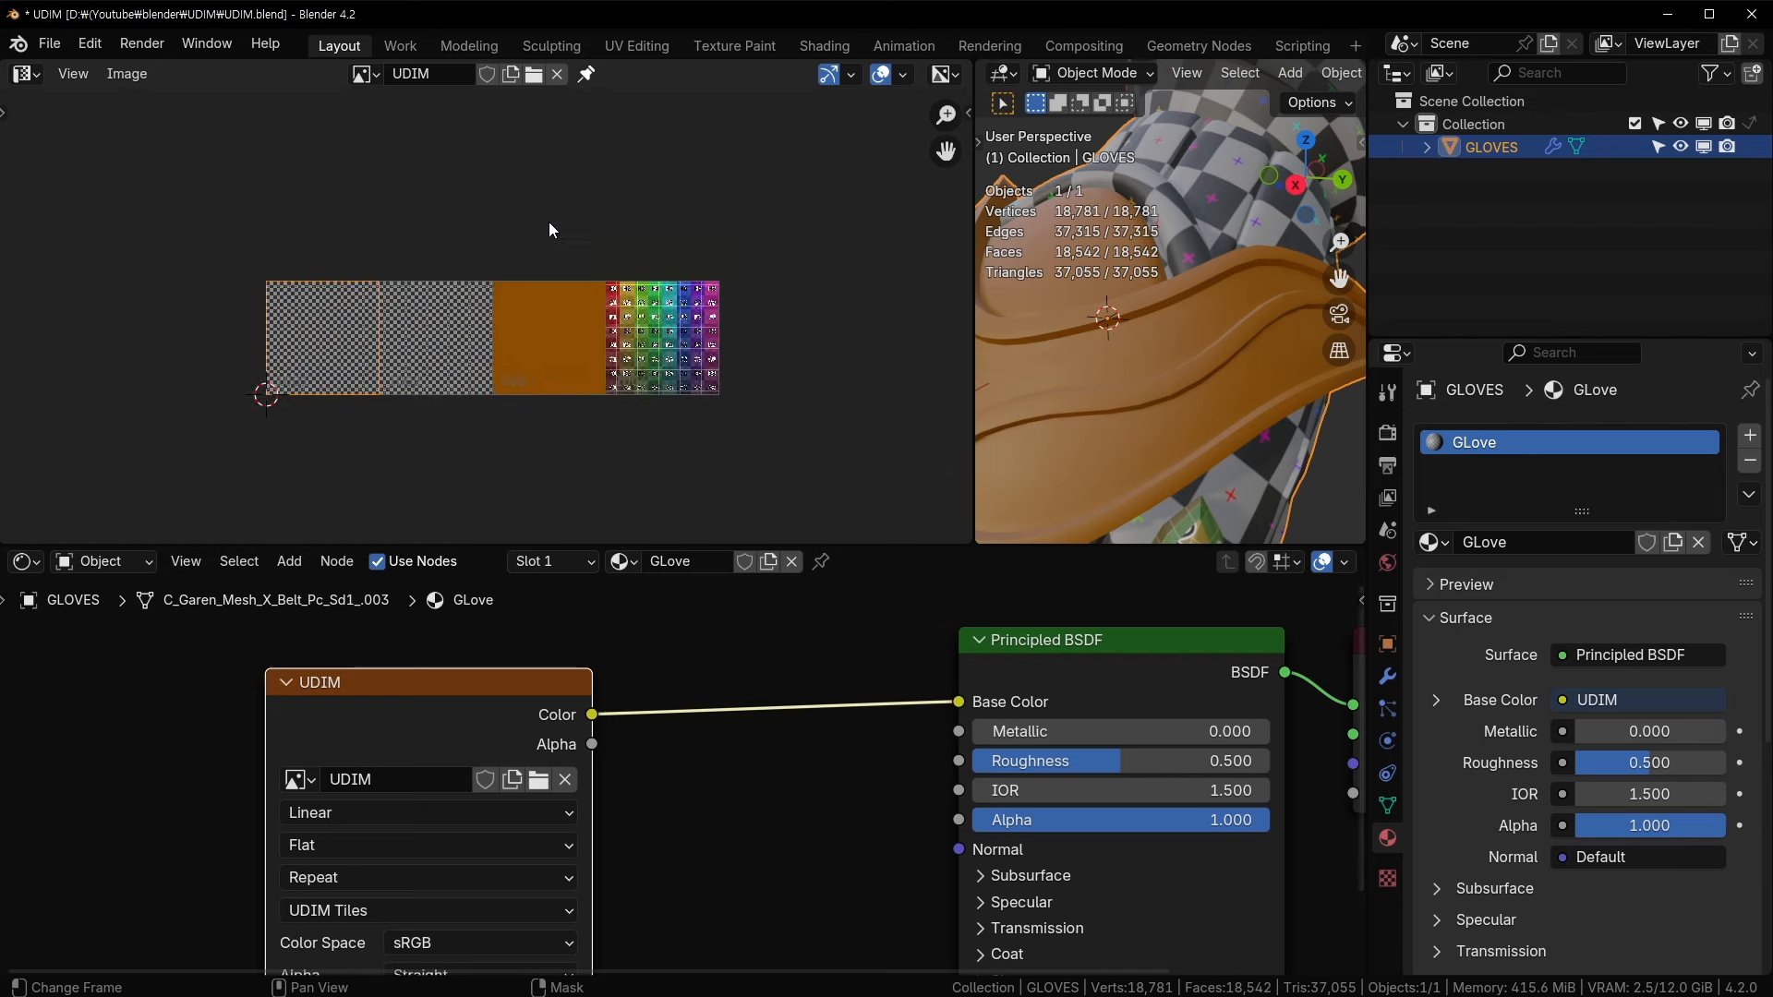
scroll(480, 277, "up", 2)
scroll(216, 441, "up", 1)
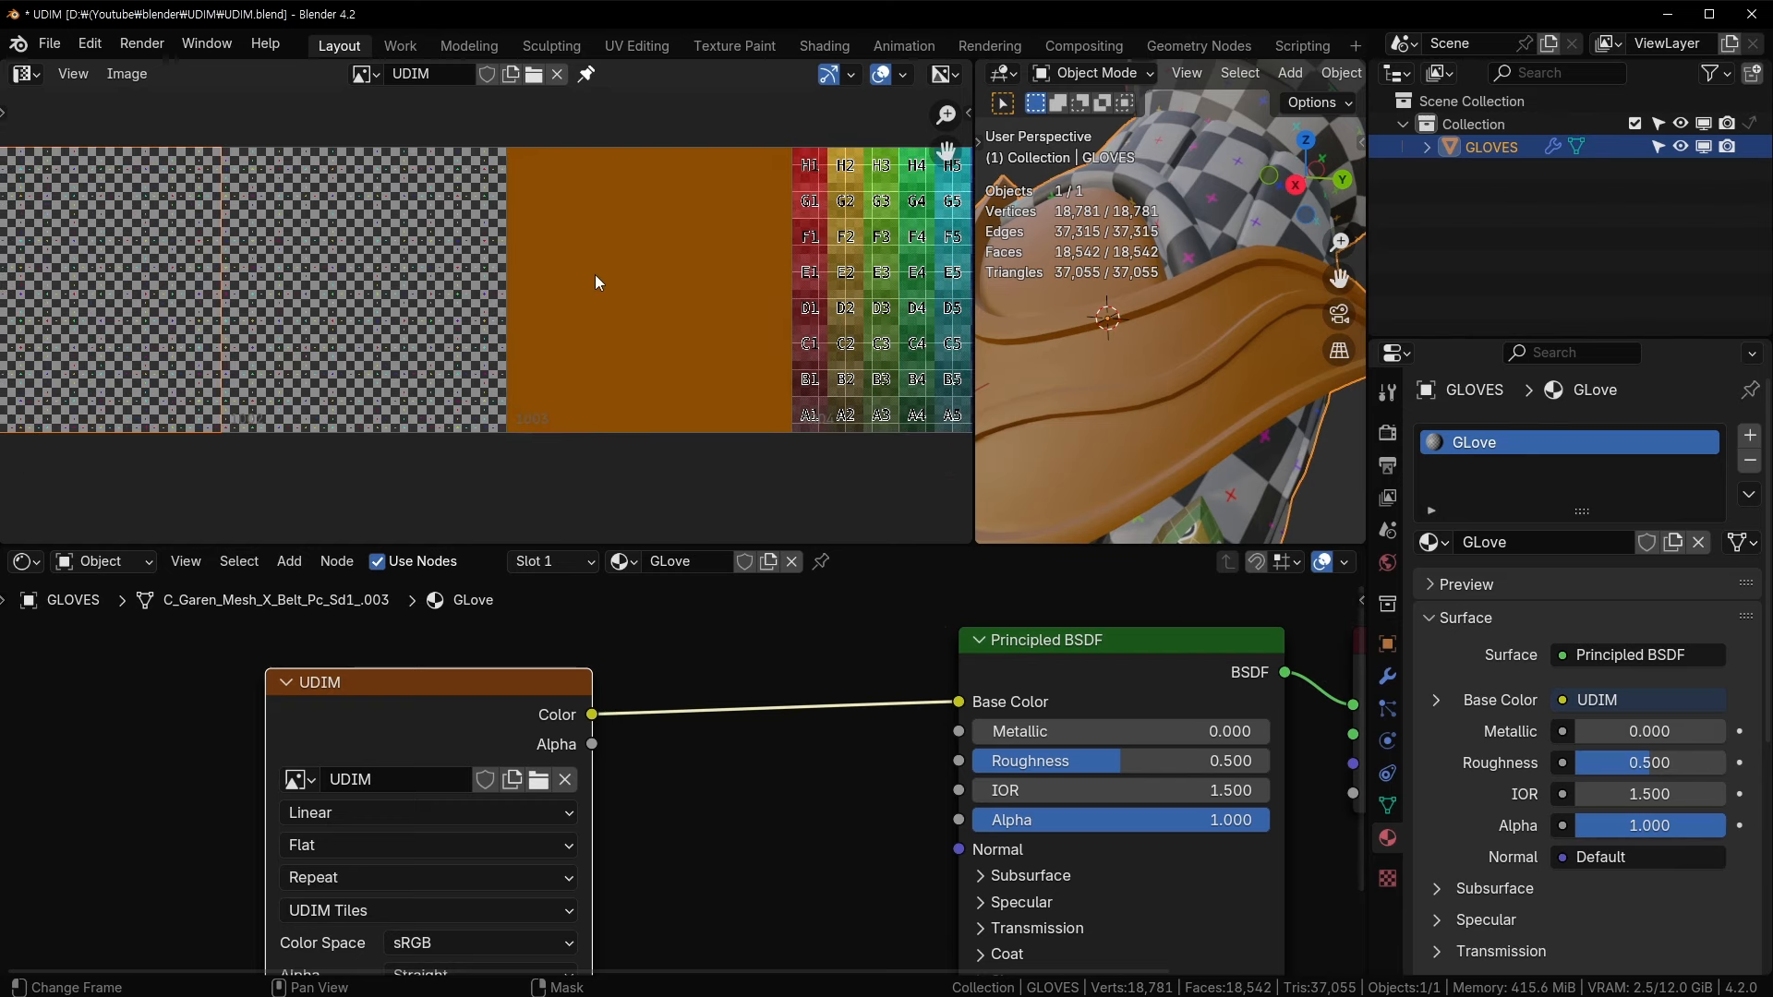
key("n")
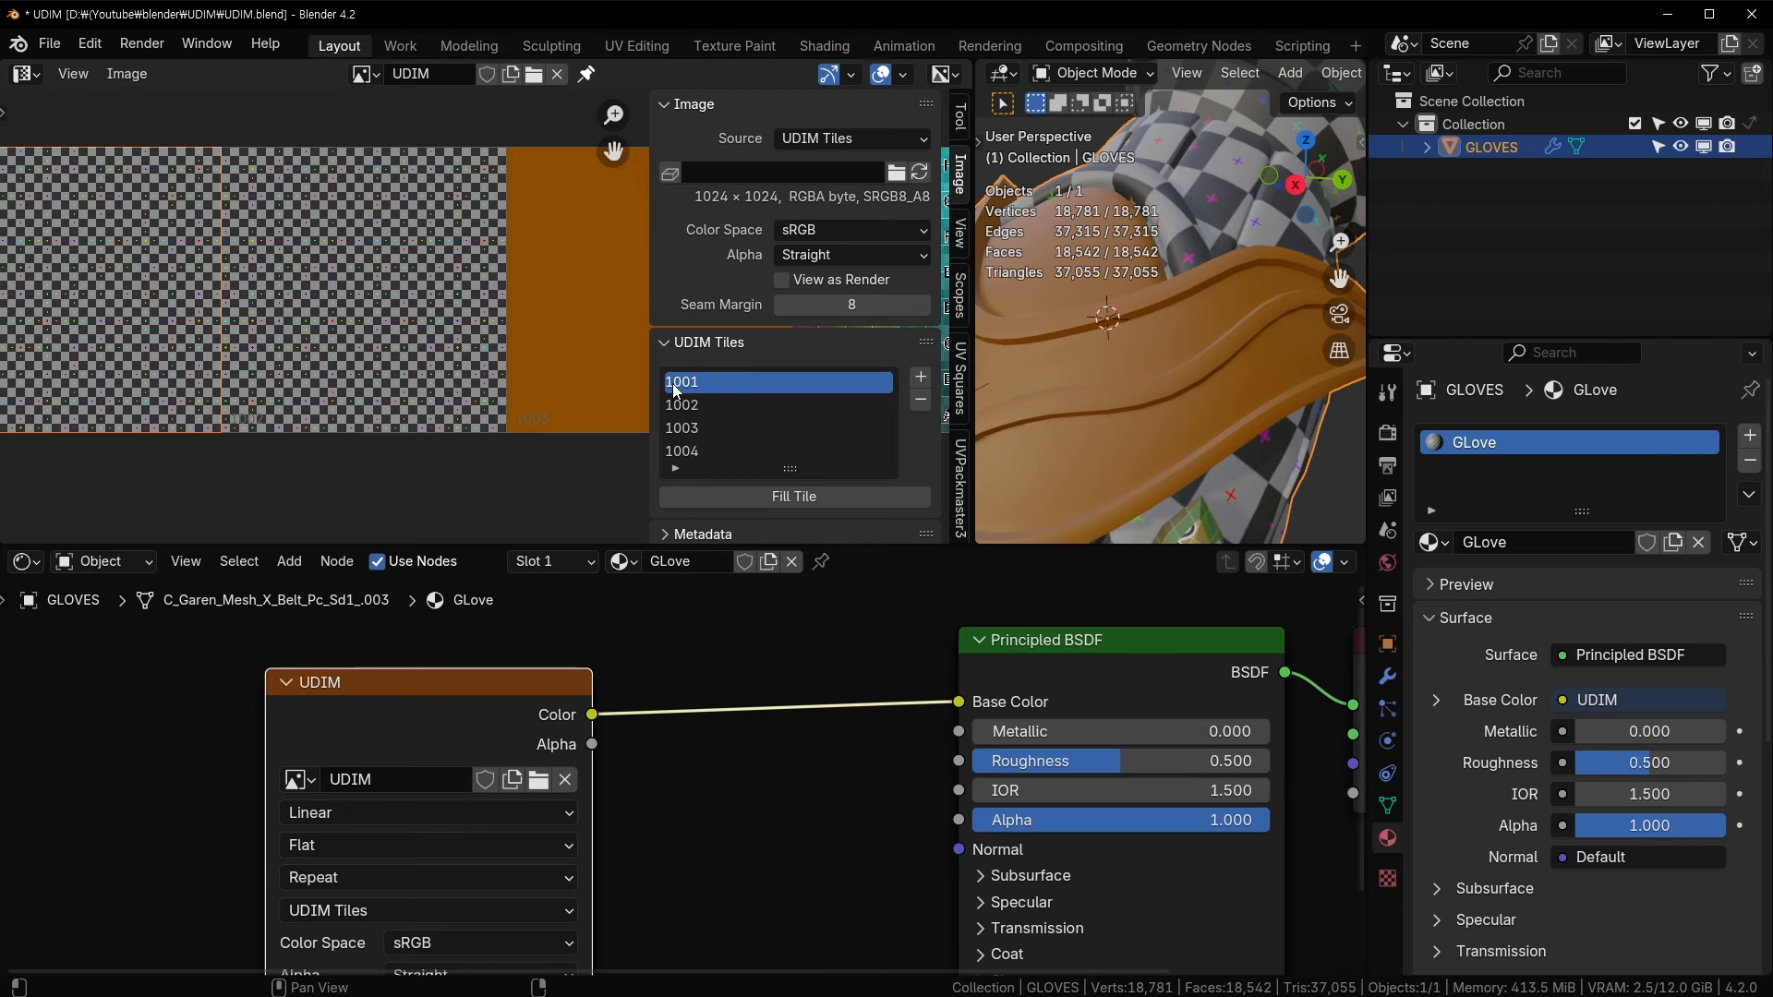
scroll(153, 346, "down", 1)
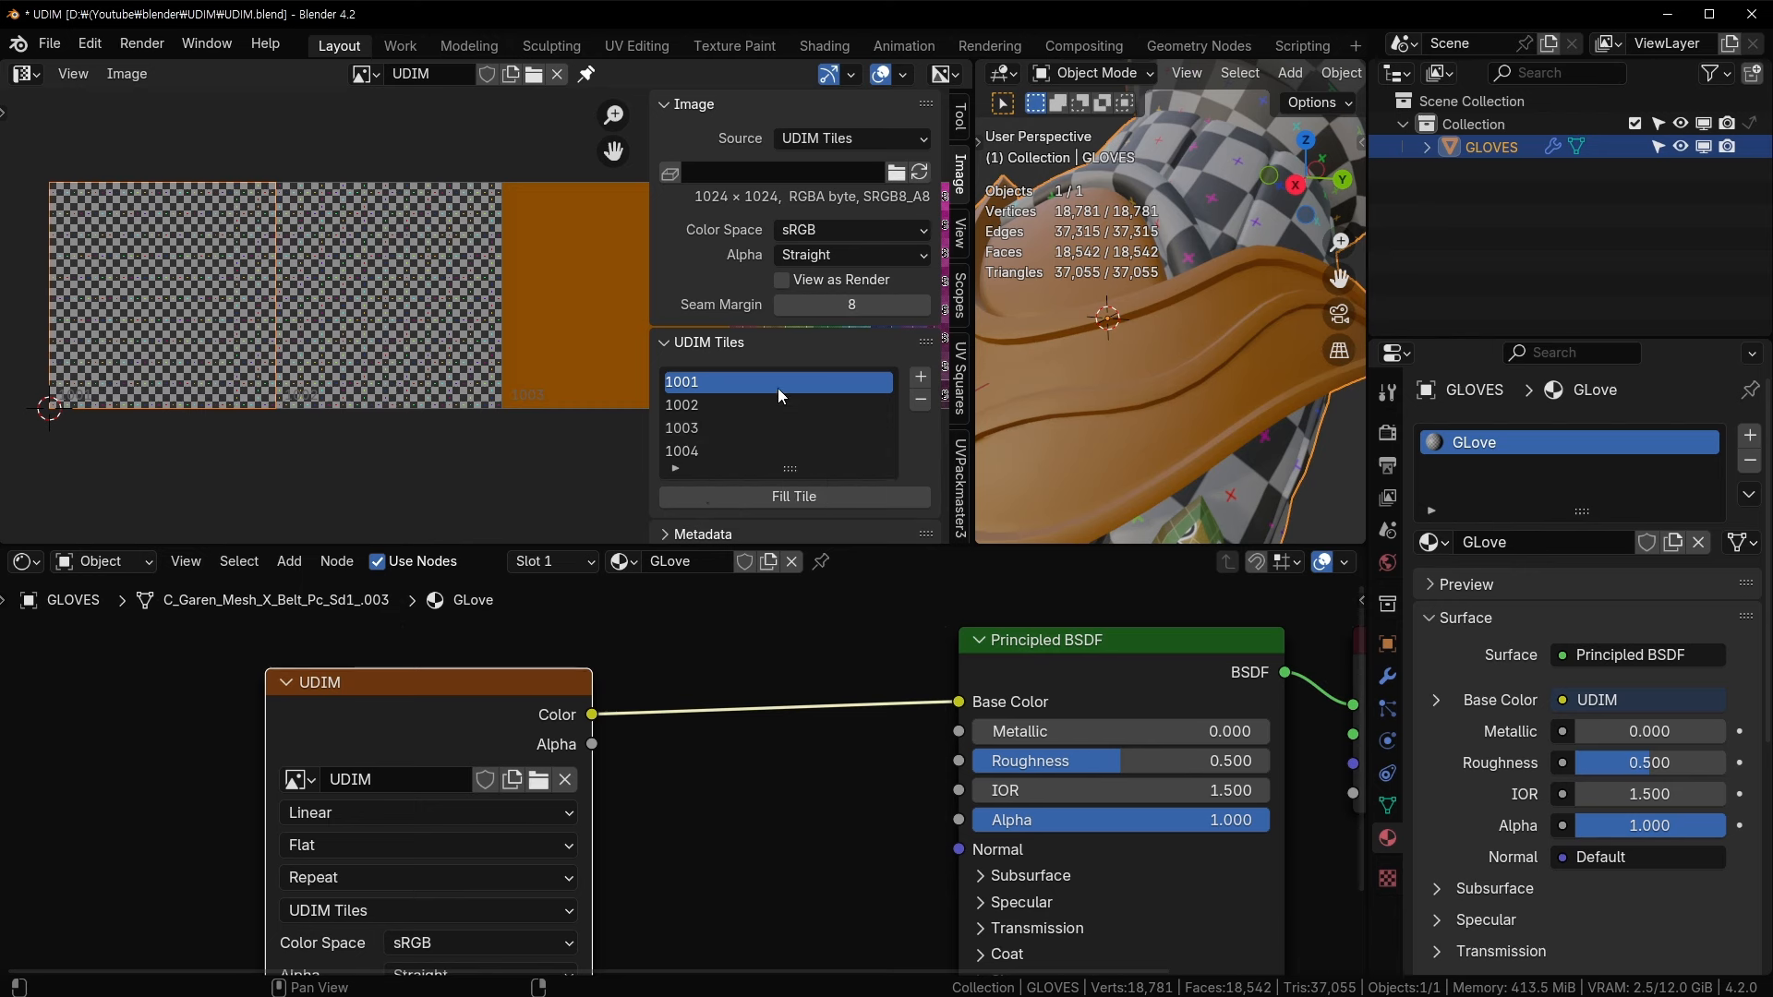
double_click(730, 381)
key("End")
type("_name")
key("BackSpace")
key("BackSpace")
key("BackSpace")
key("BackSpace")
key("BackSpace")
key("n")
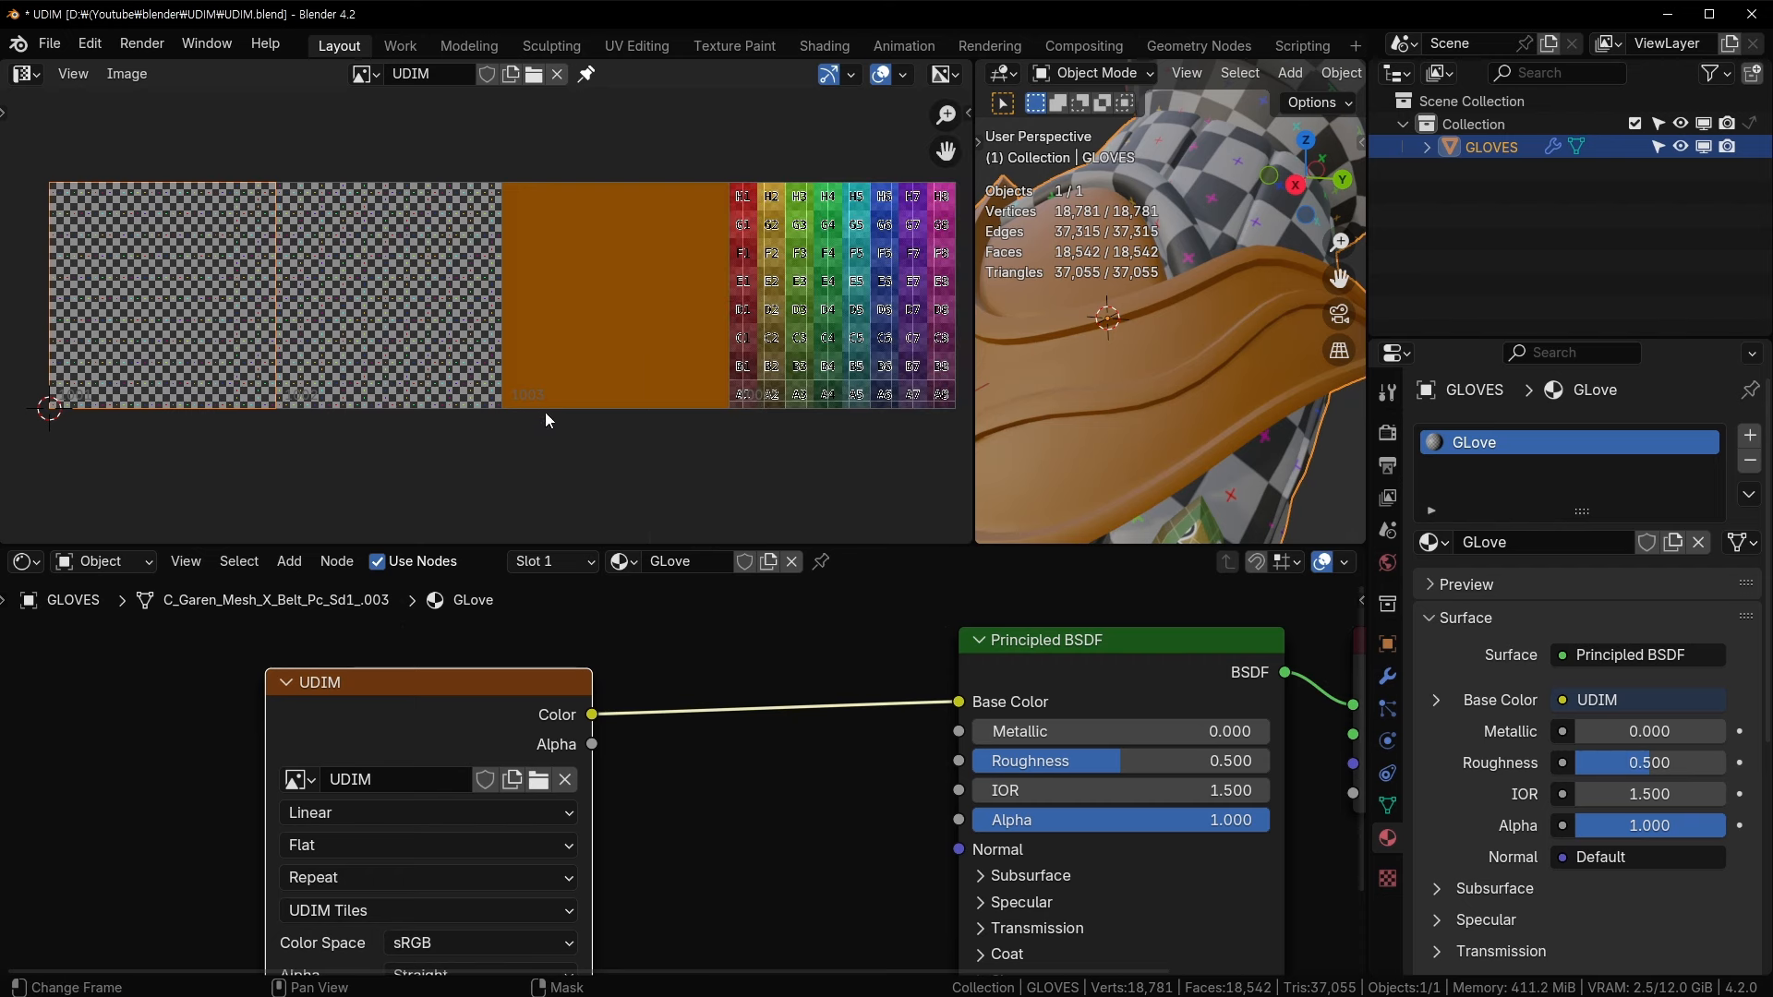
- Save the tiled image as UDIM.<UDIM>.png in the UDIM project folder, using PNG format with RGB color
middle_click_drag(702, 356, 656, 393)
scroll(655, 392, "down", 3)
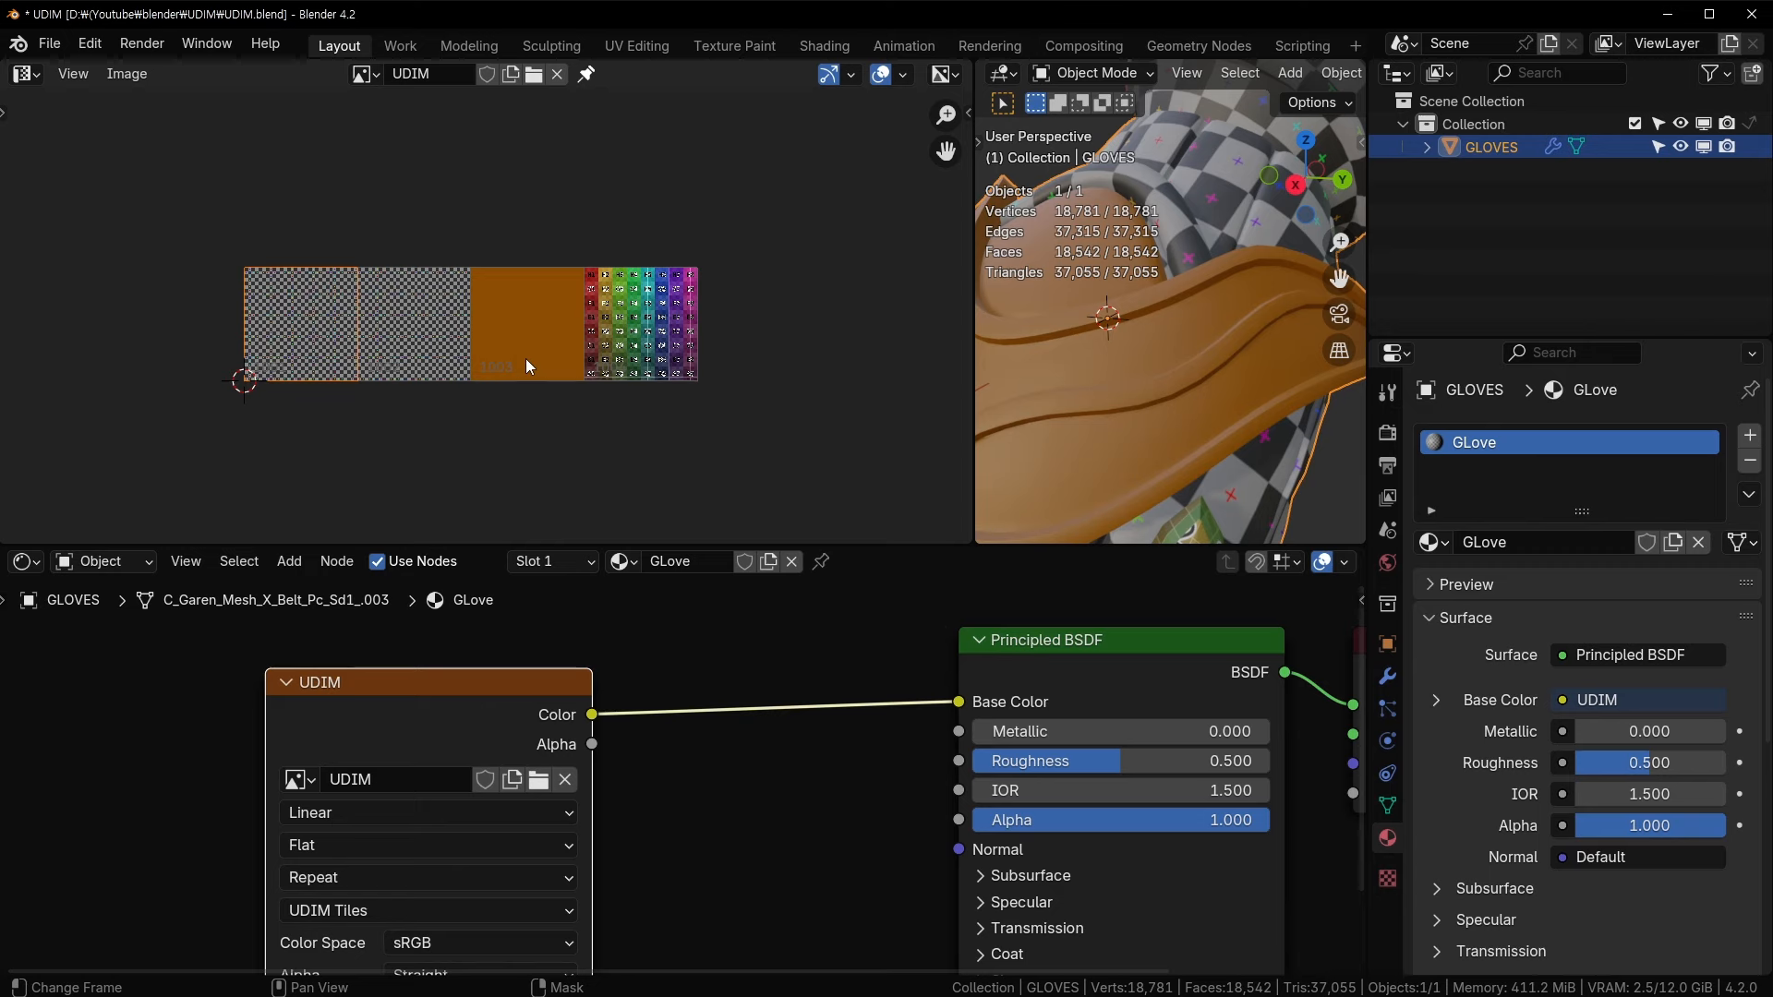
scroll(563, 350, "up", 2)
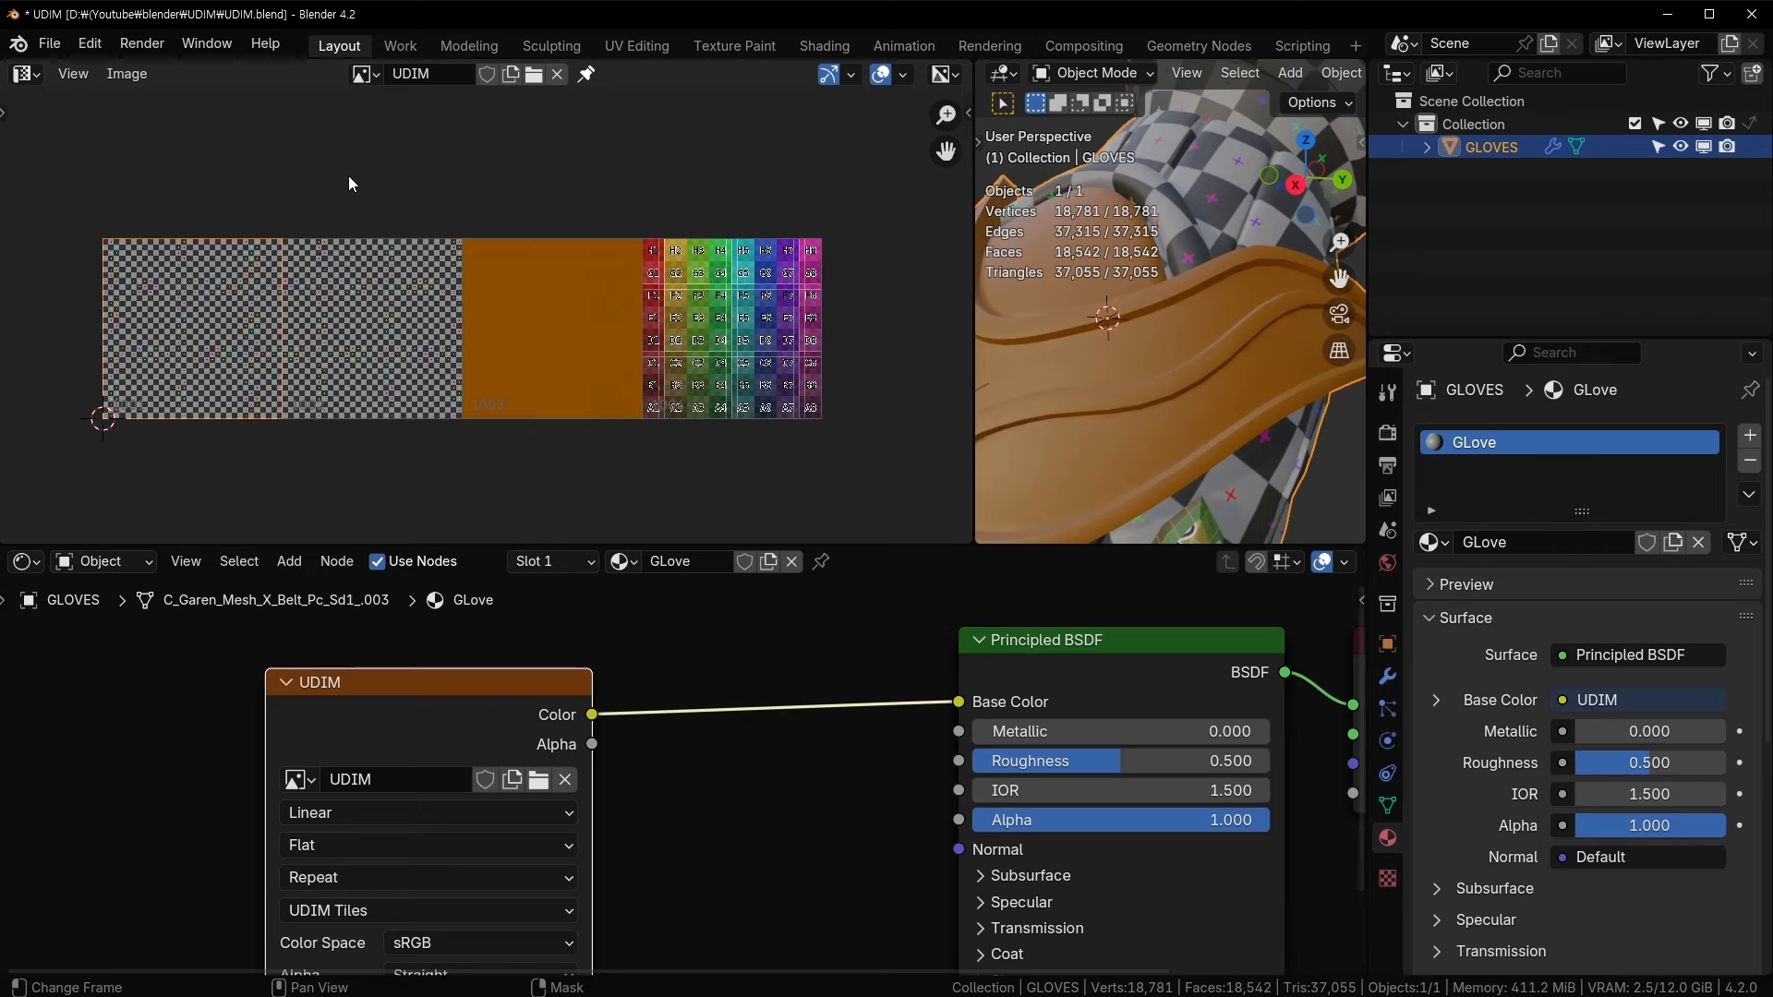
key("shift+alt+s")
left_click_drag(687, 99, 58, 105)
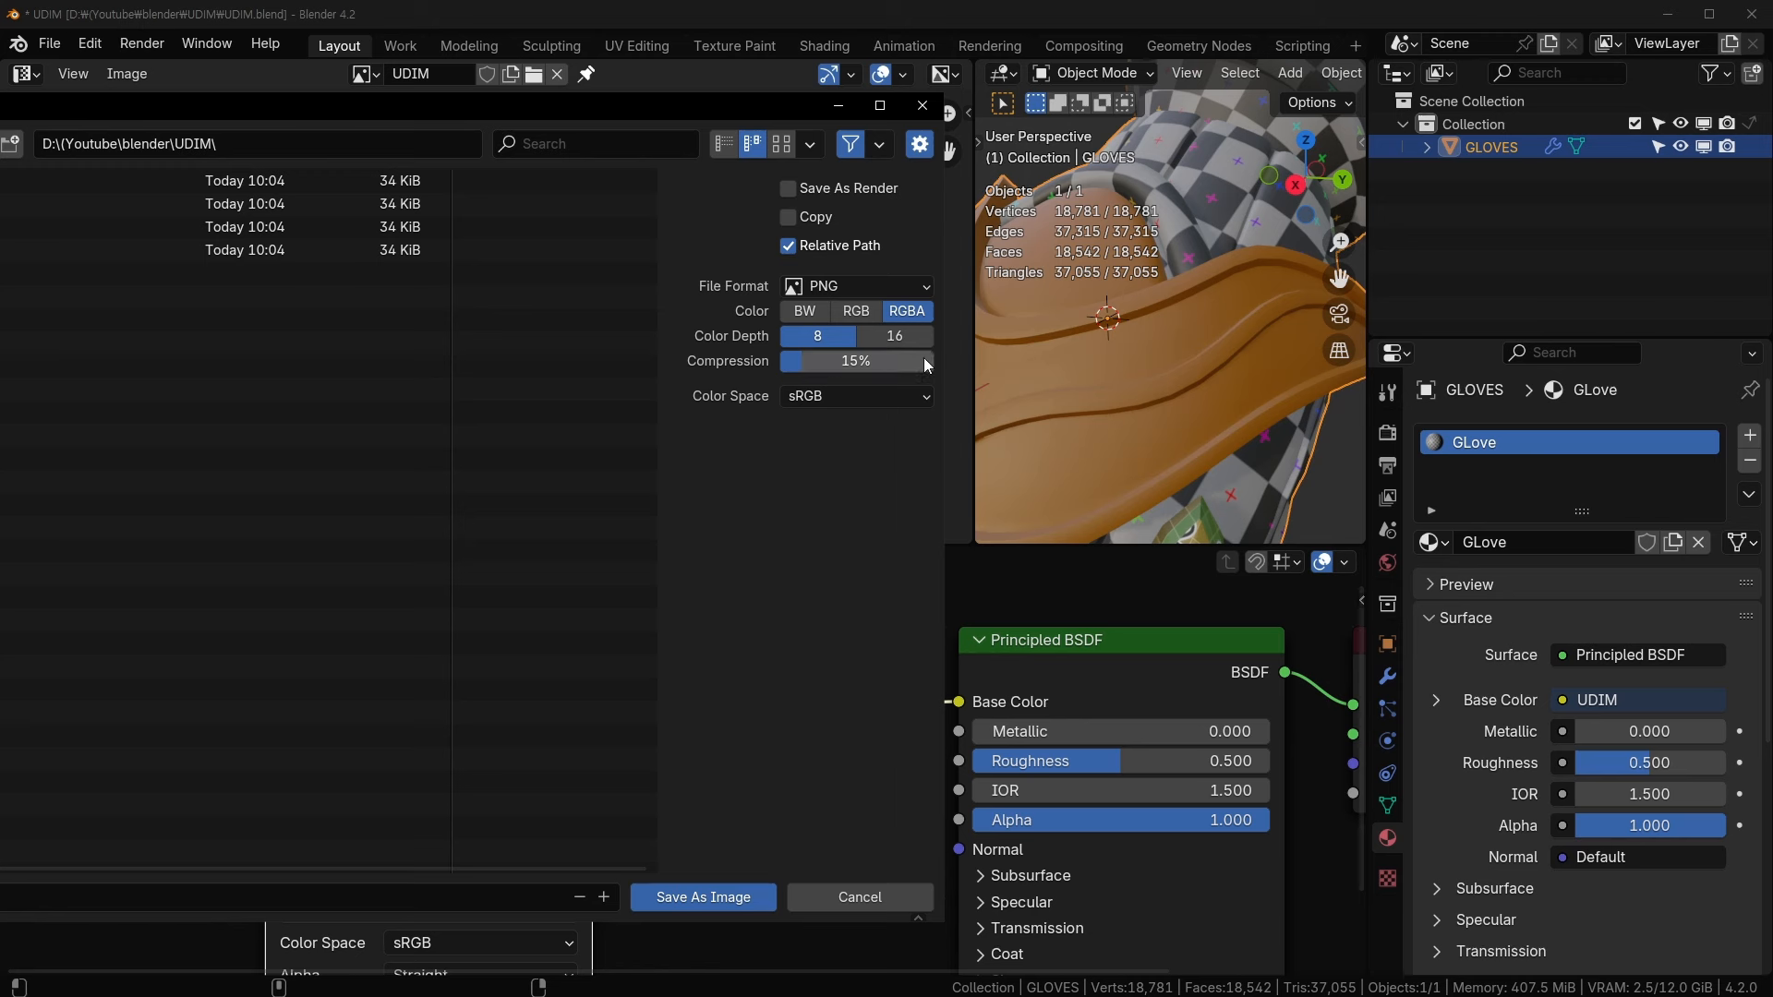
left_click(856, 310)
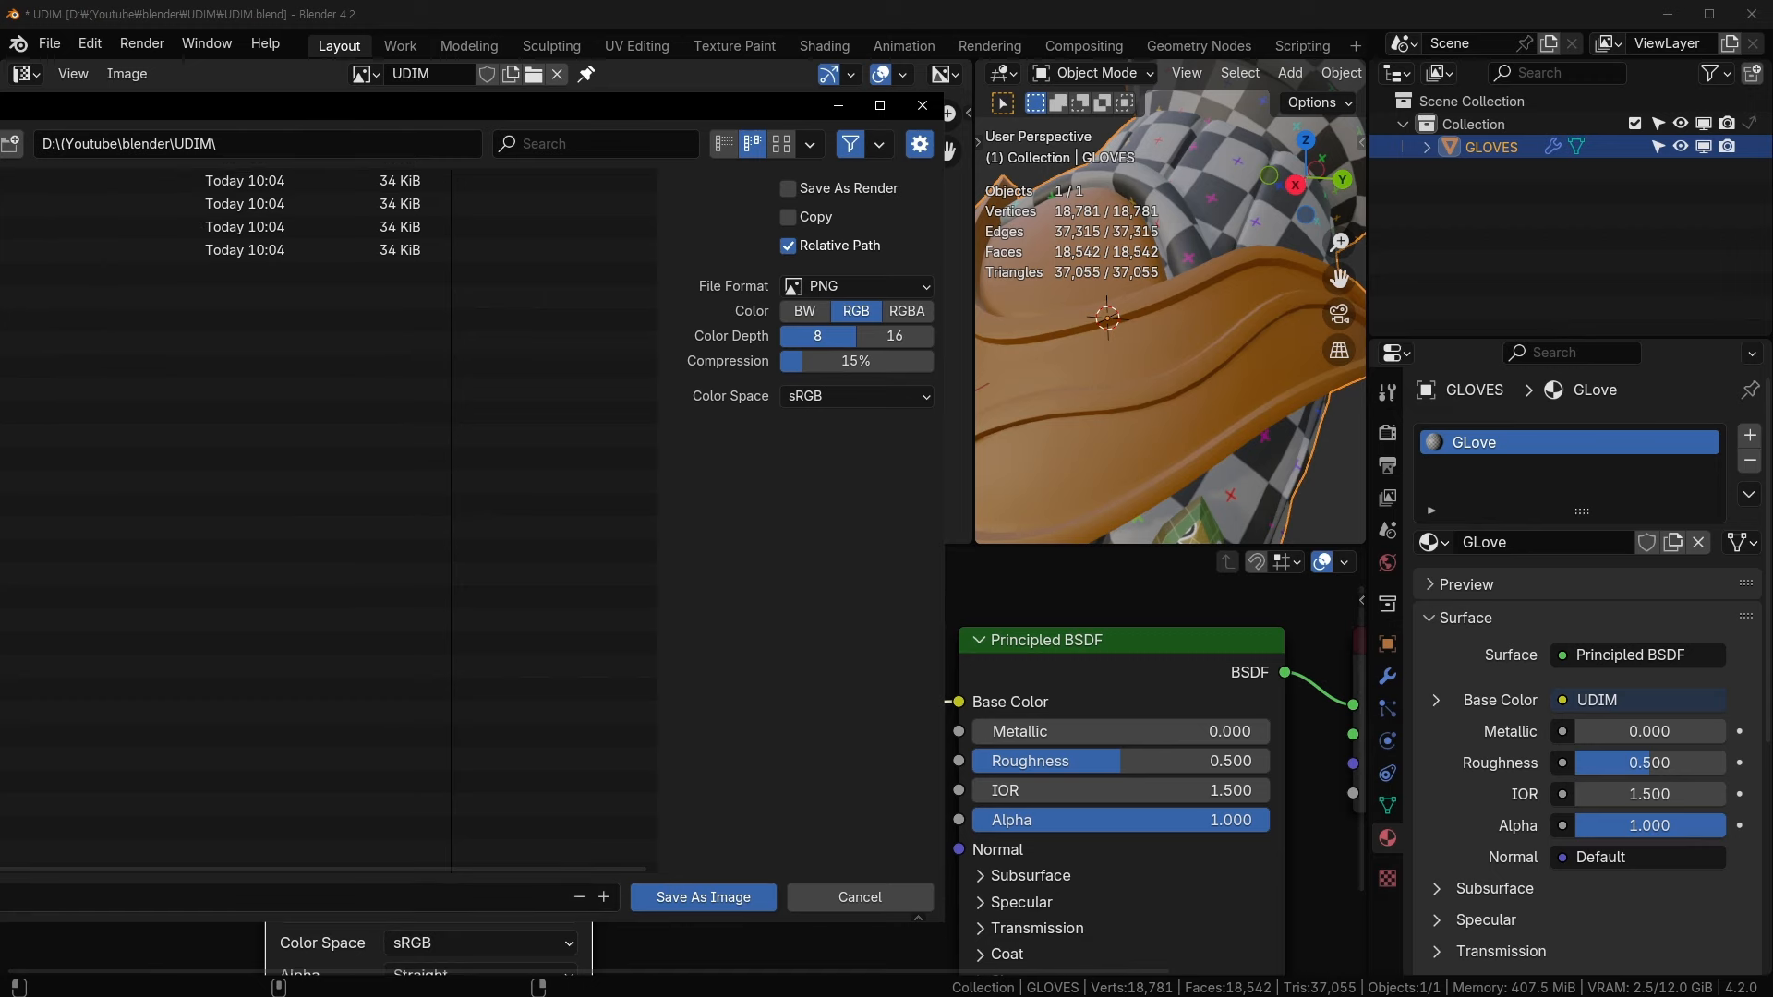
left_click(683, 899)
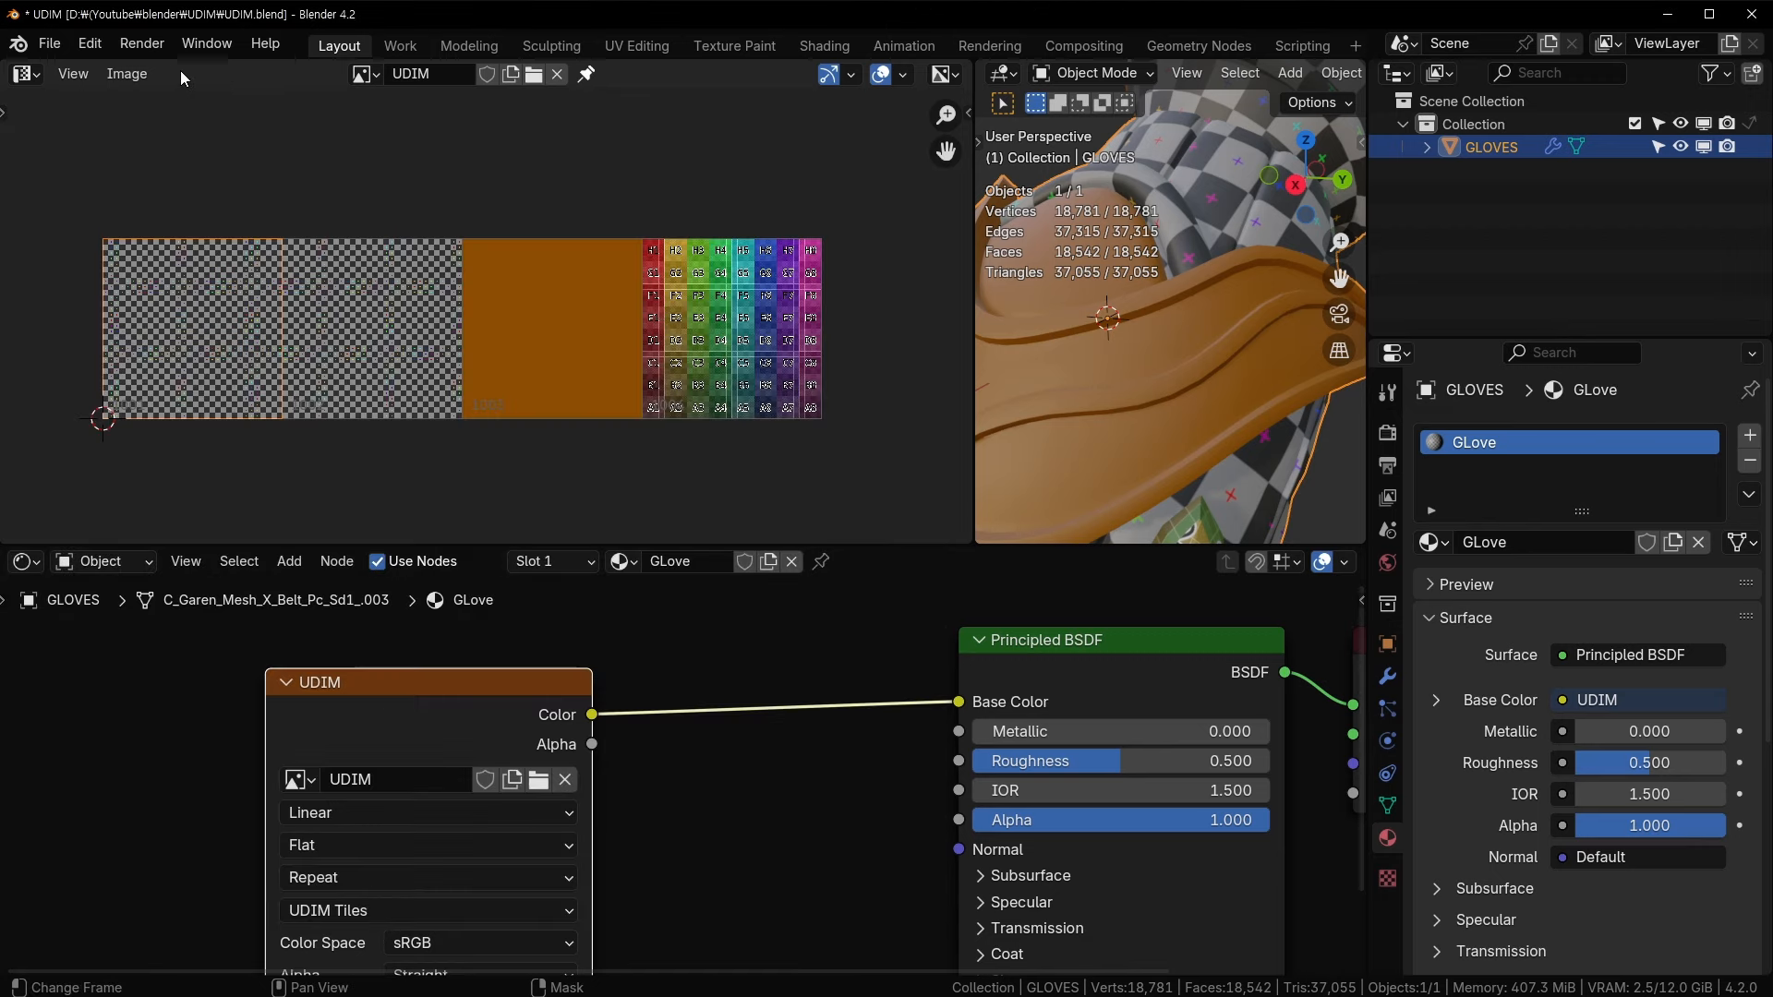
- Reopen the image-saving file browser and delete the old files Tile.1001.png to Tile.1004.png from the UDIM folder
left_click(129, 74)
left_click(214, 324)
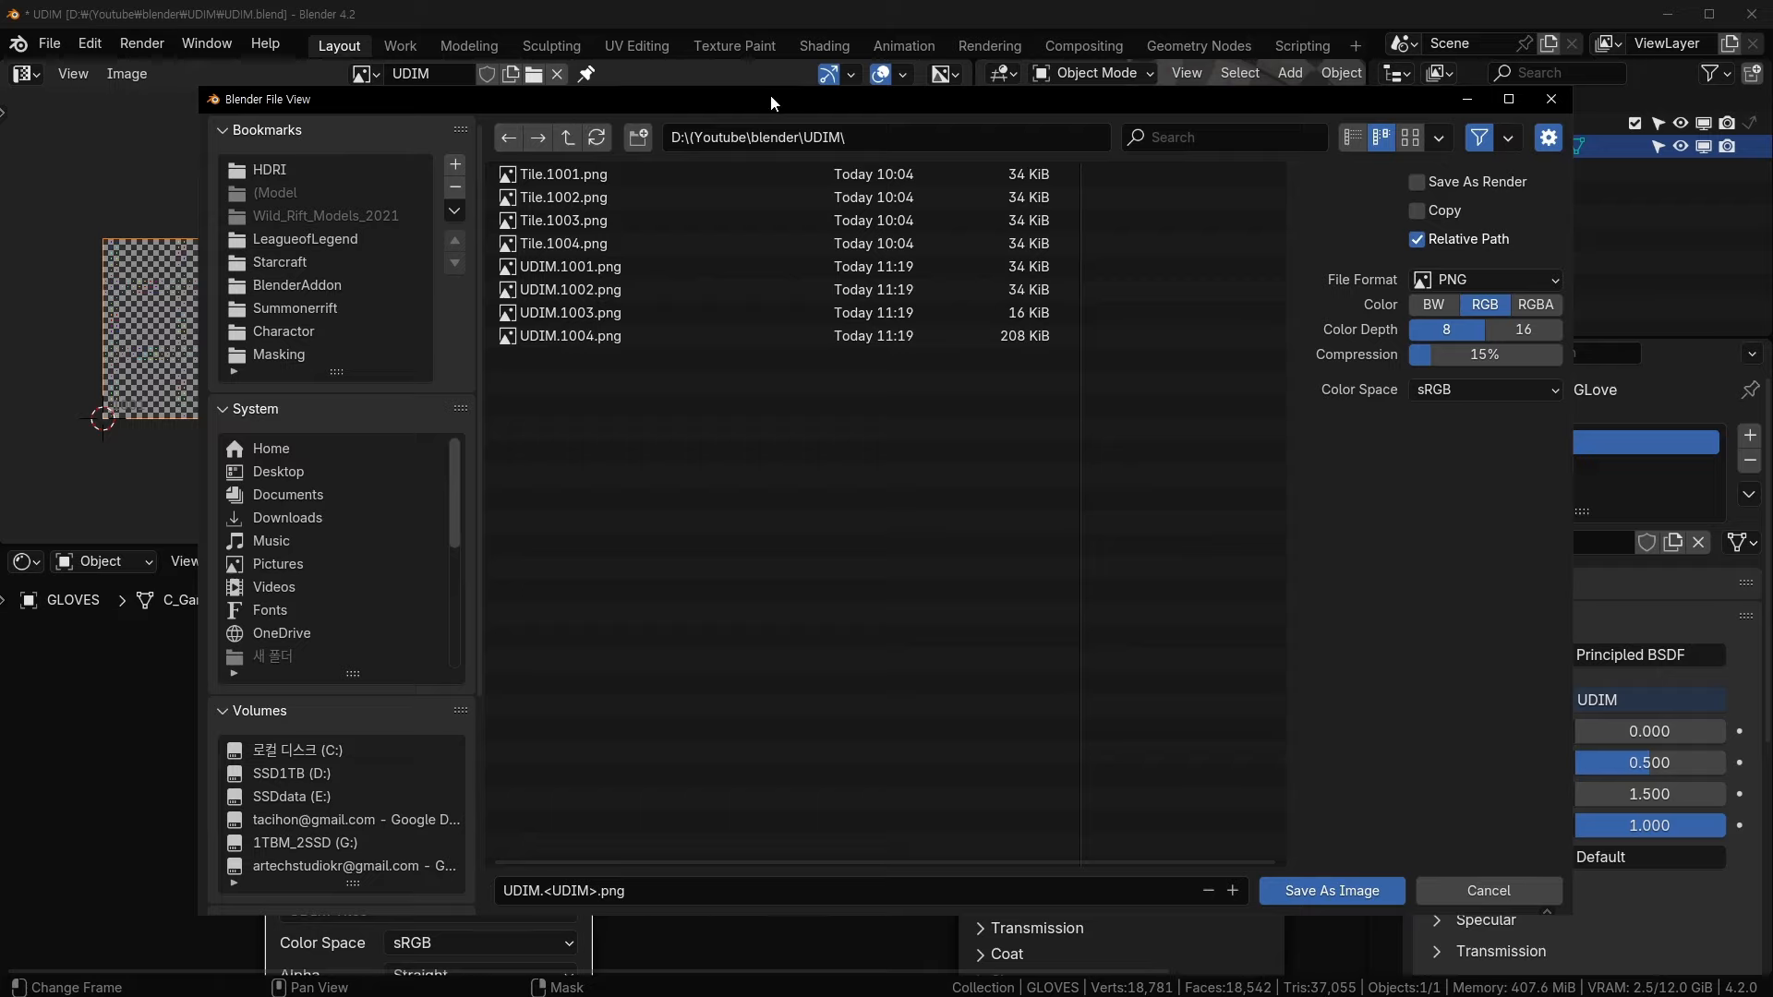
left_click_drag(770, 101, 0, 154)
left_click(65, 295)
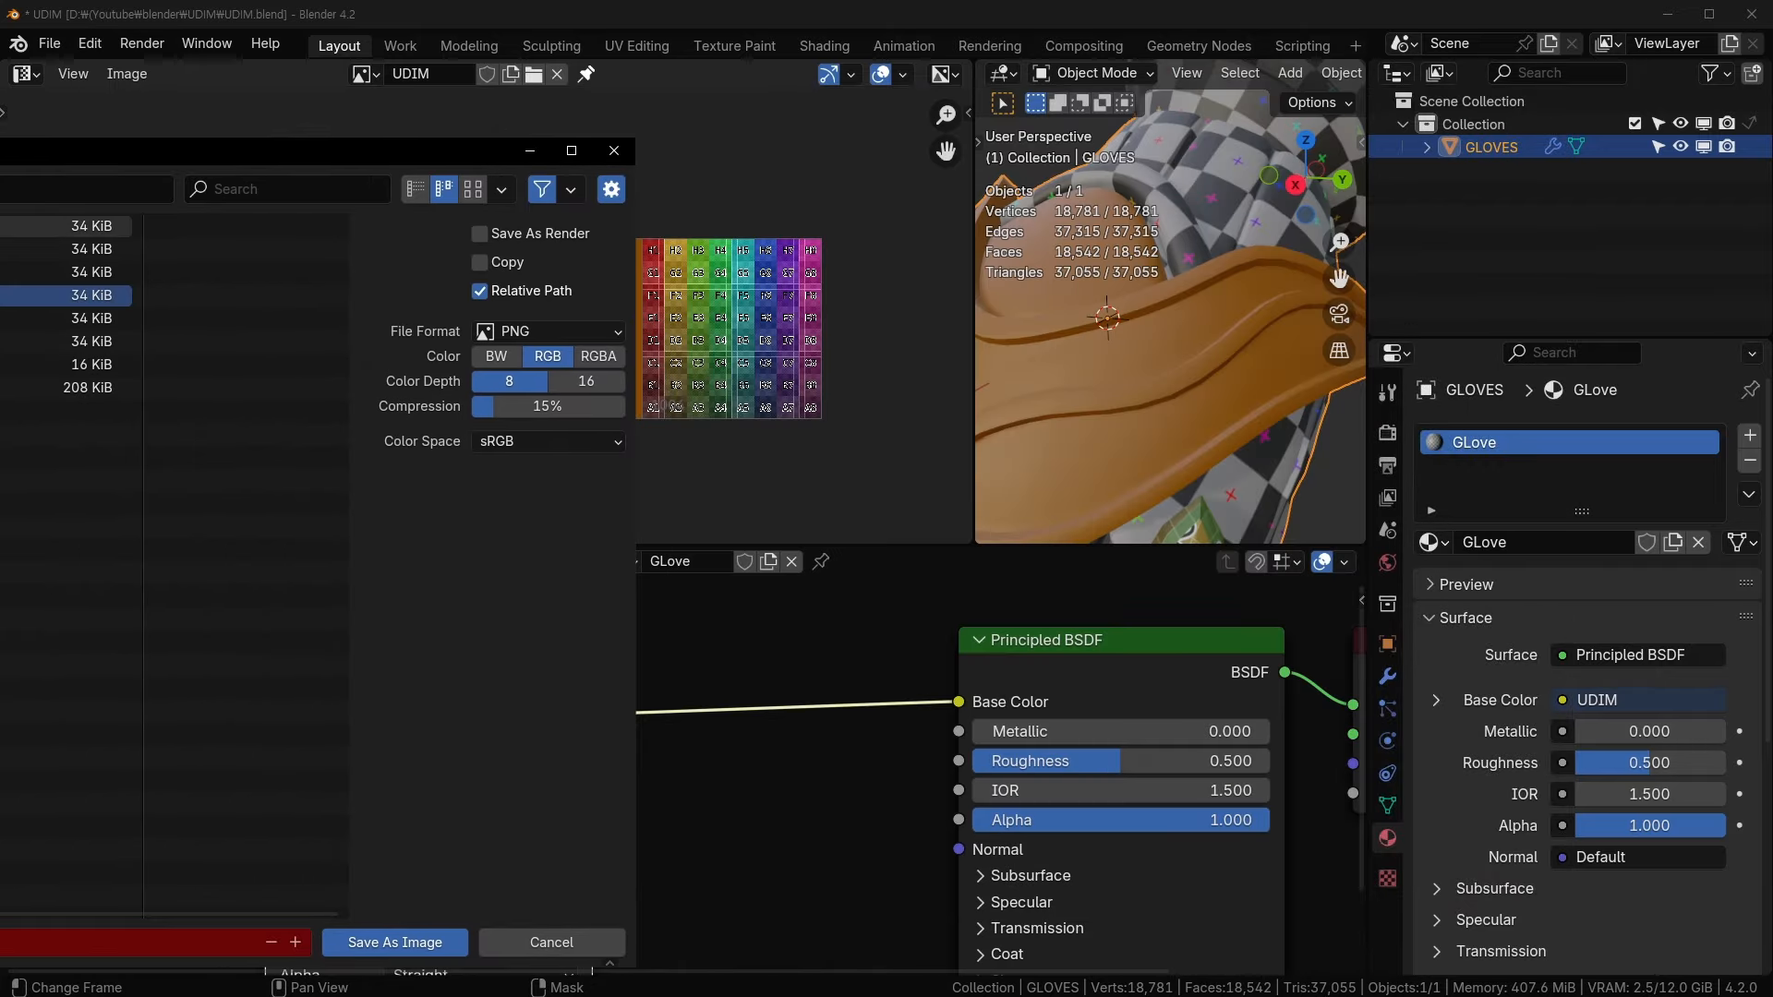
left_click(65, 226, "shift")
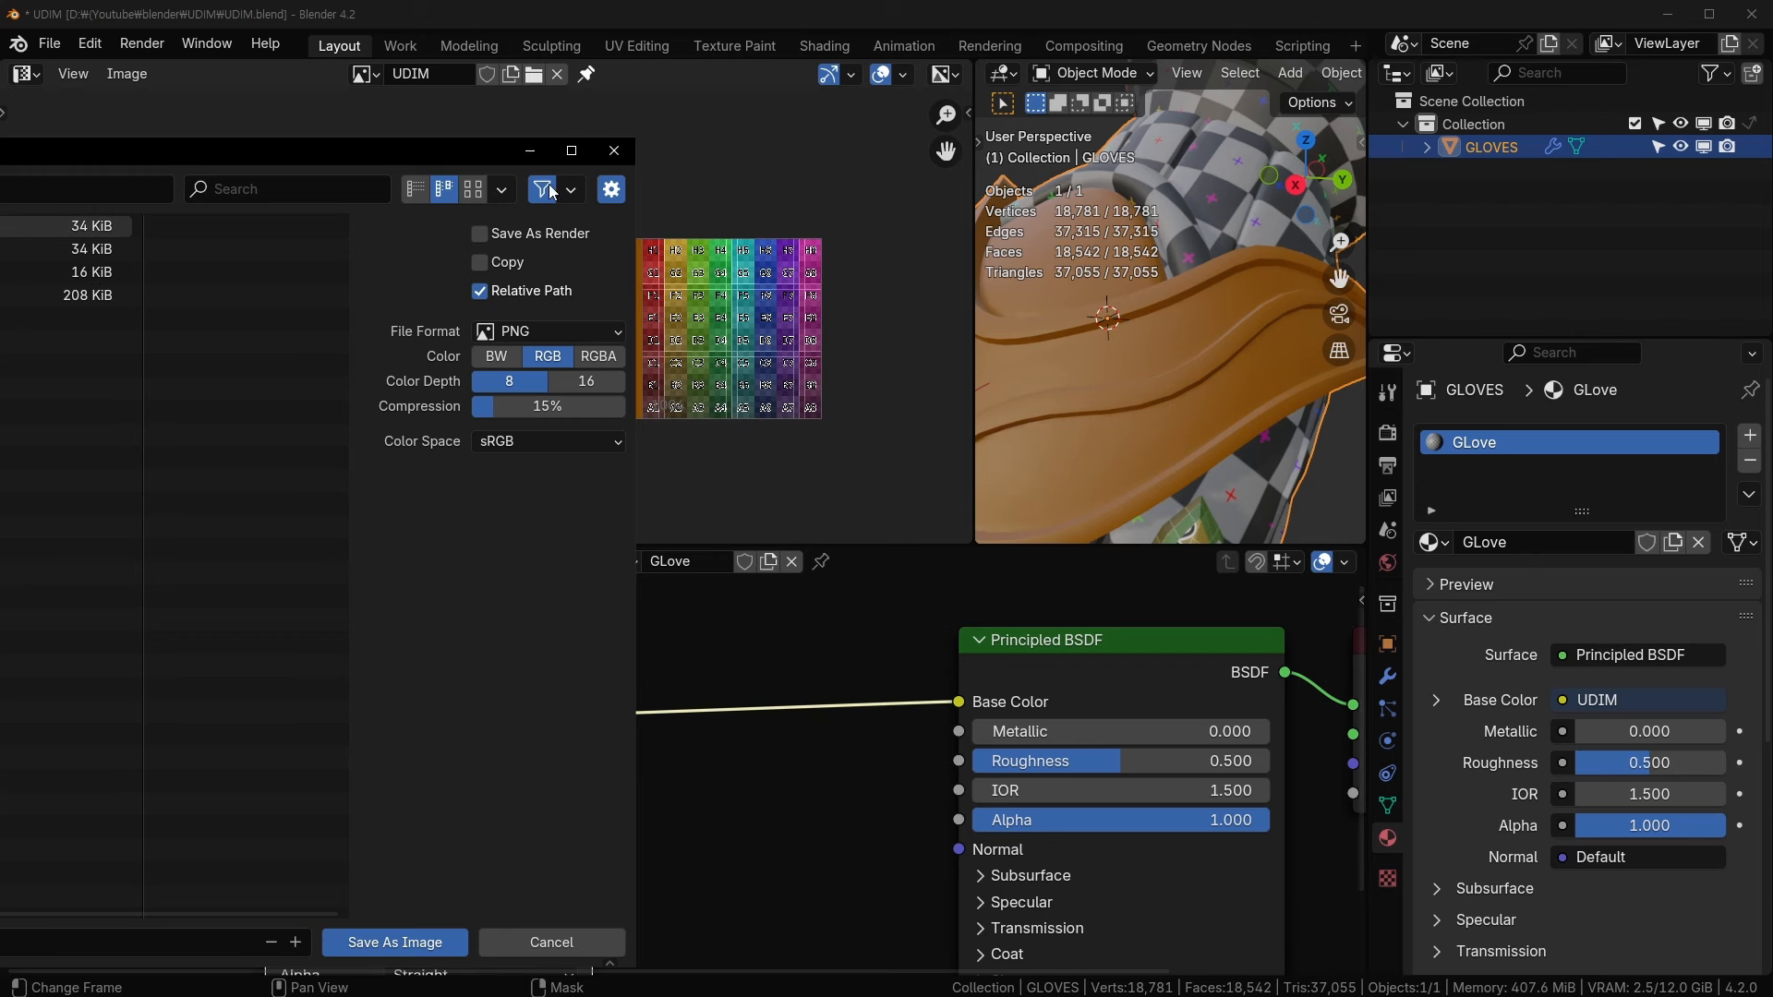
- Examine the saved UDIM.1001 to UDIM.1004 images as thumbnails in the file browser and cancel without saving again
left_click(475, 189)
left_click_drag(0, 149, 162, 133)
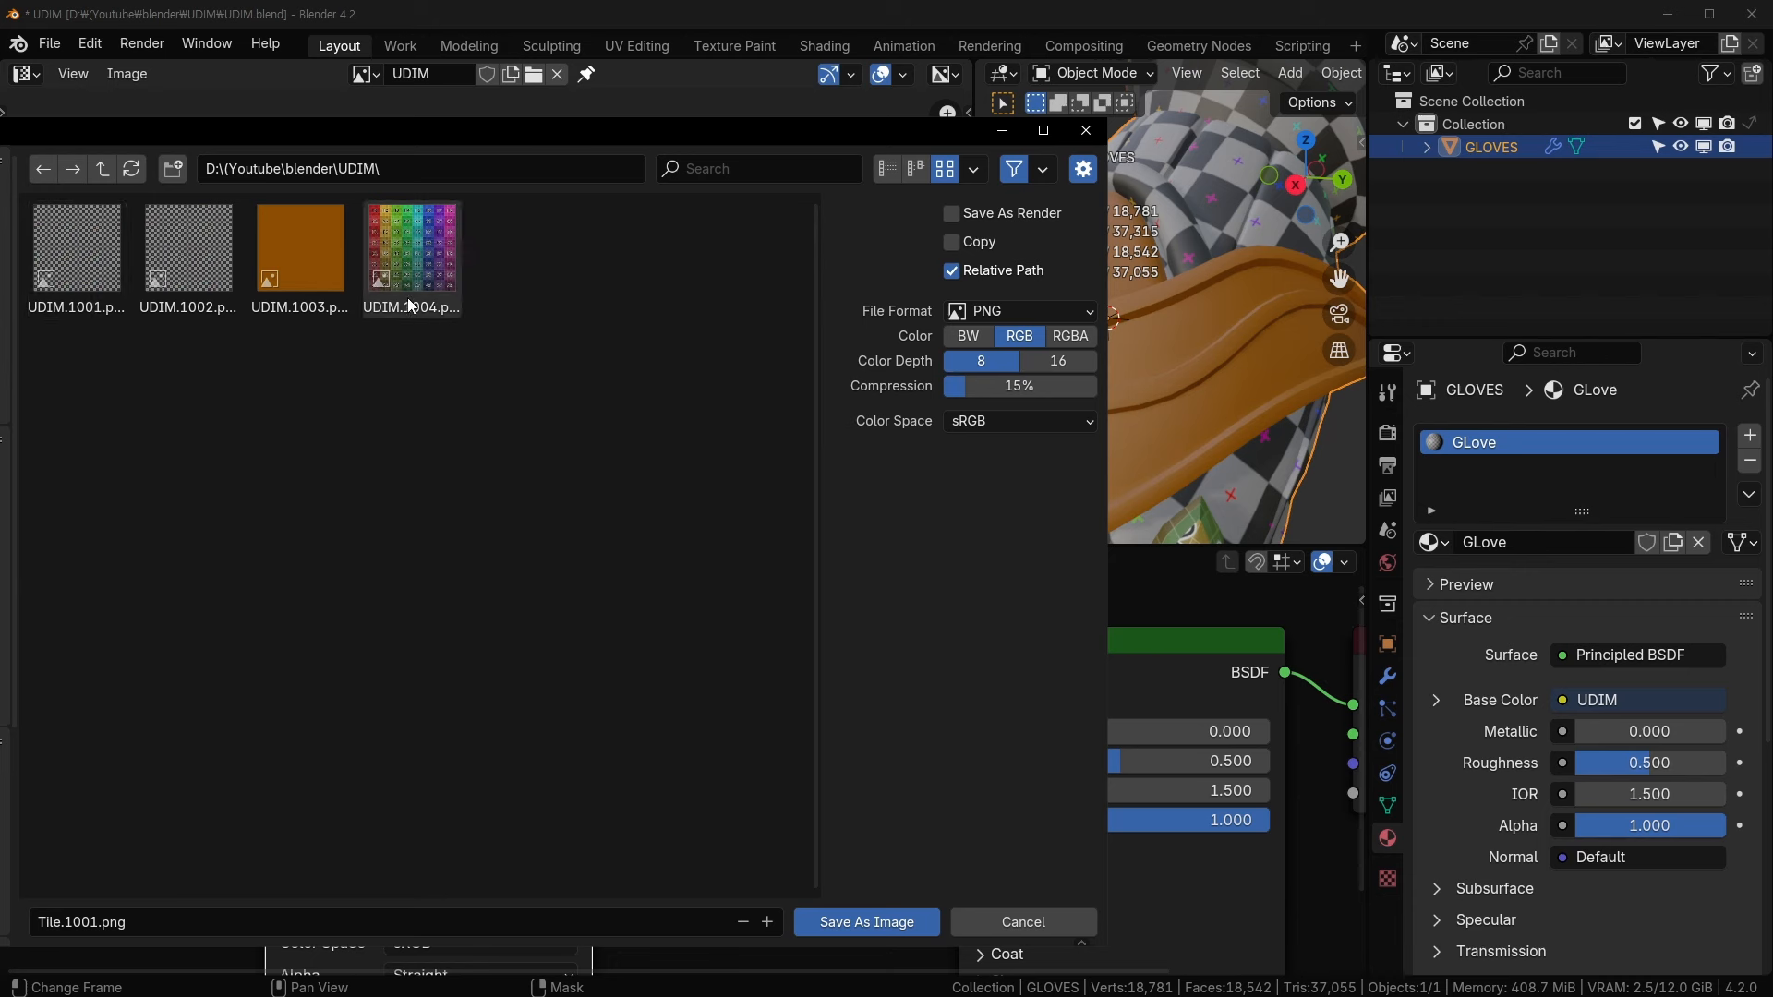
left_click(95, 274)
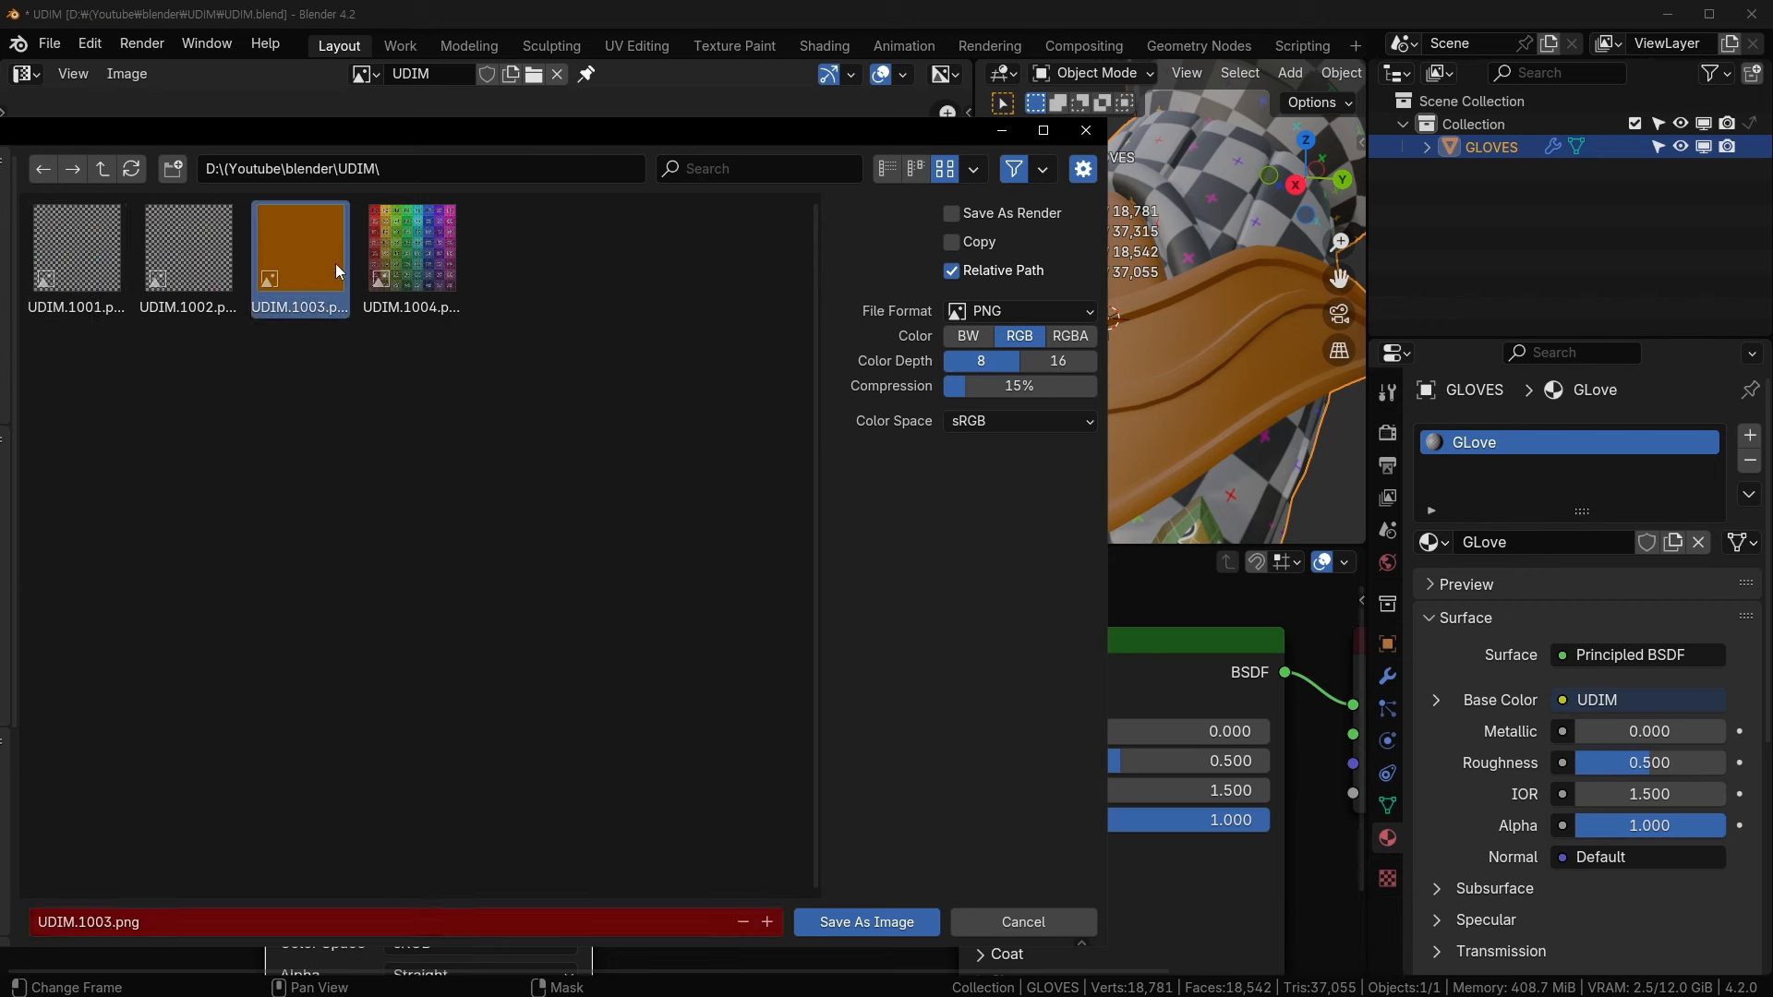
left_click(401, 262)
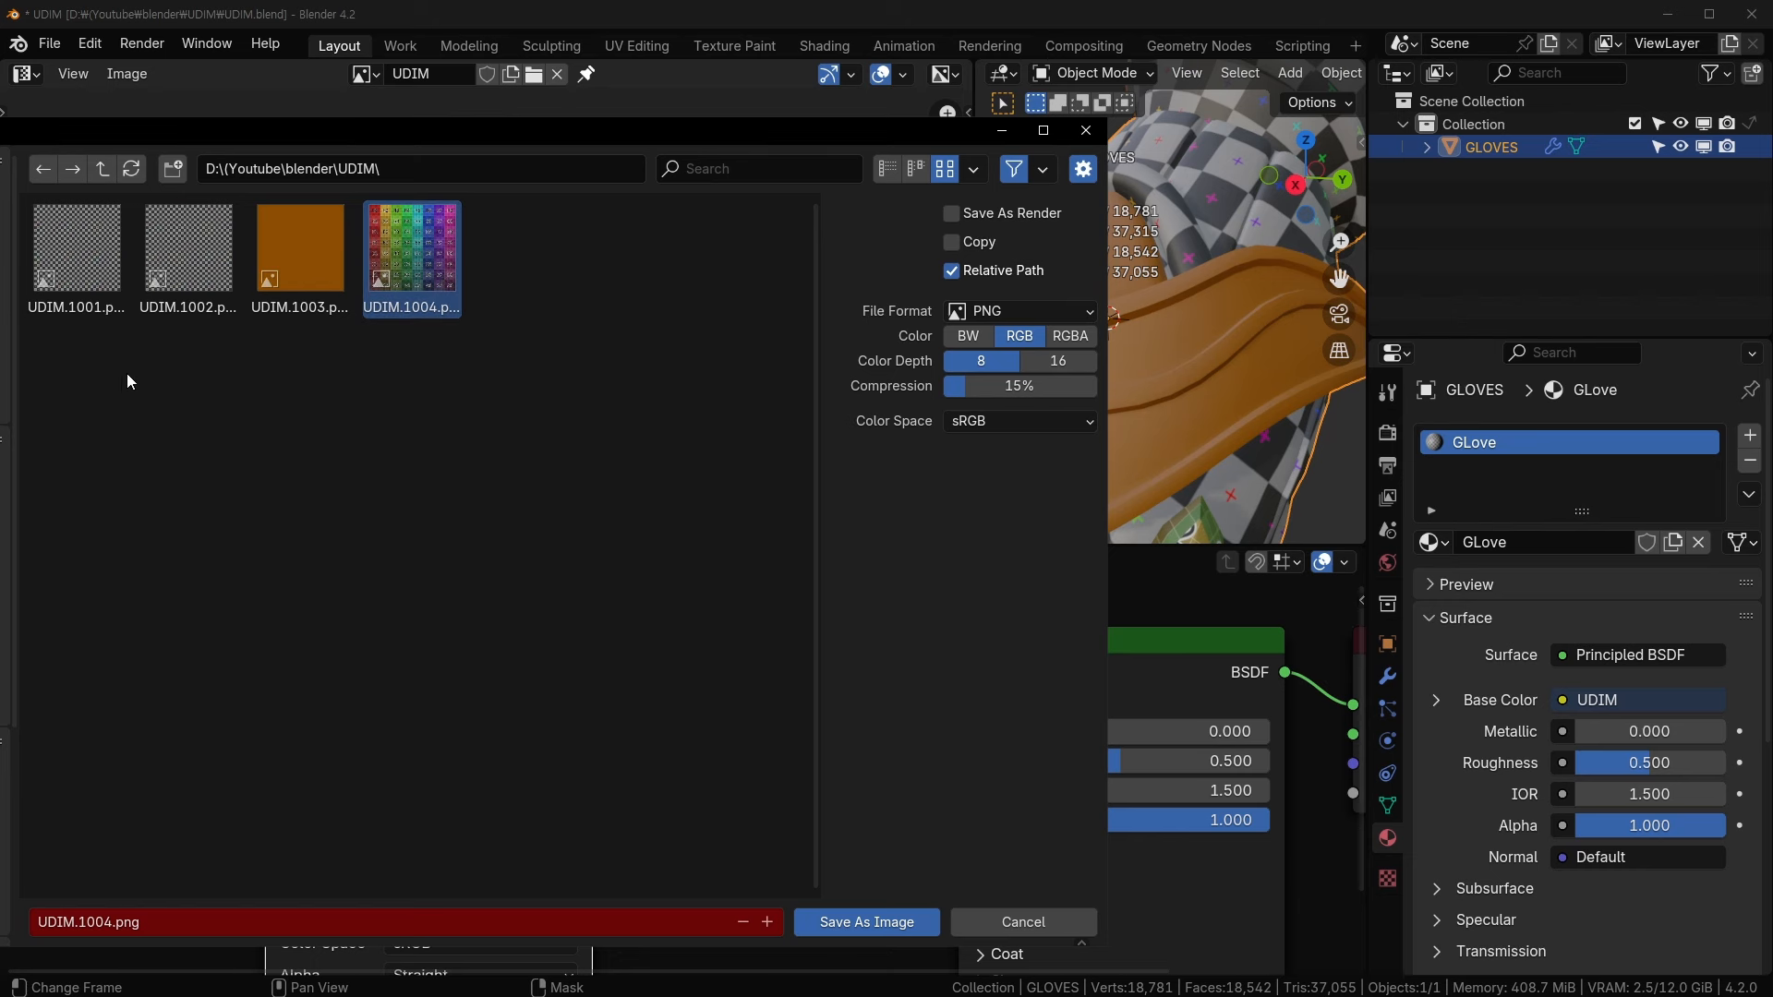
left_click_drag(78, 400, 384, 478)
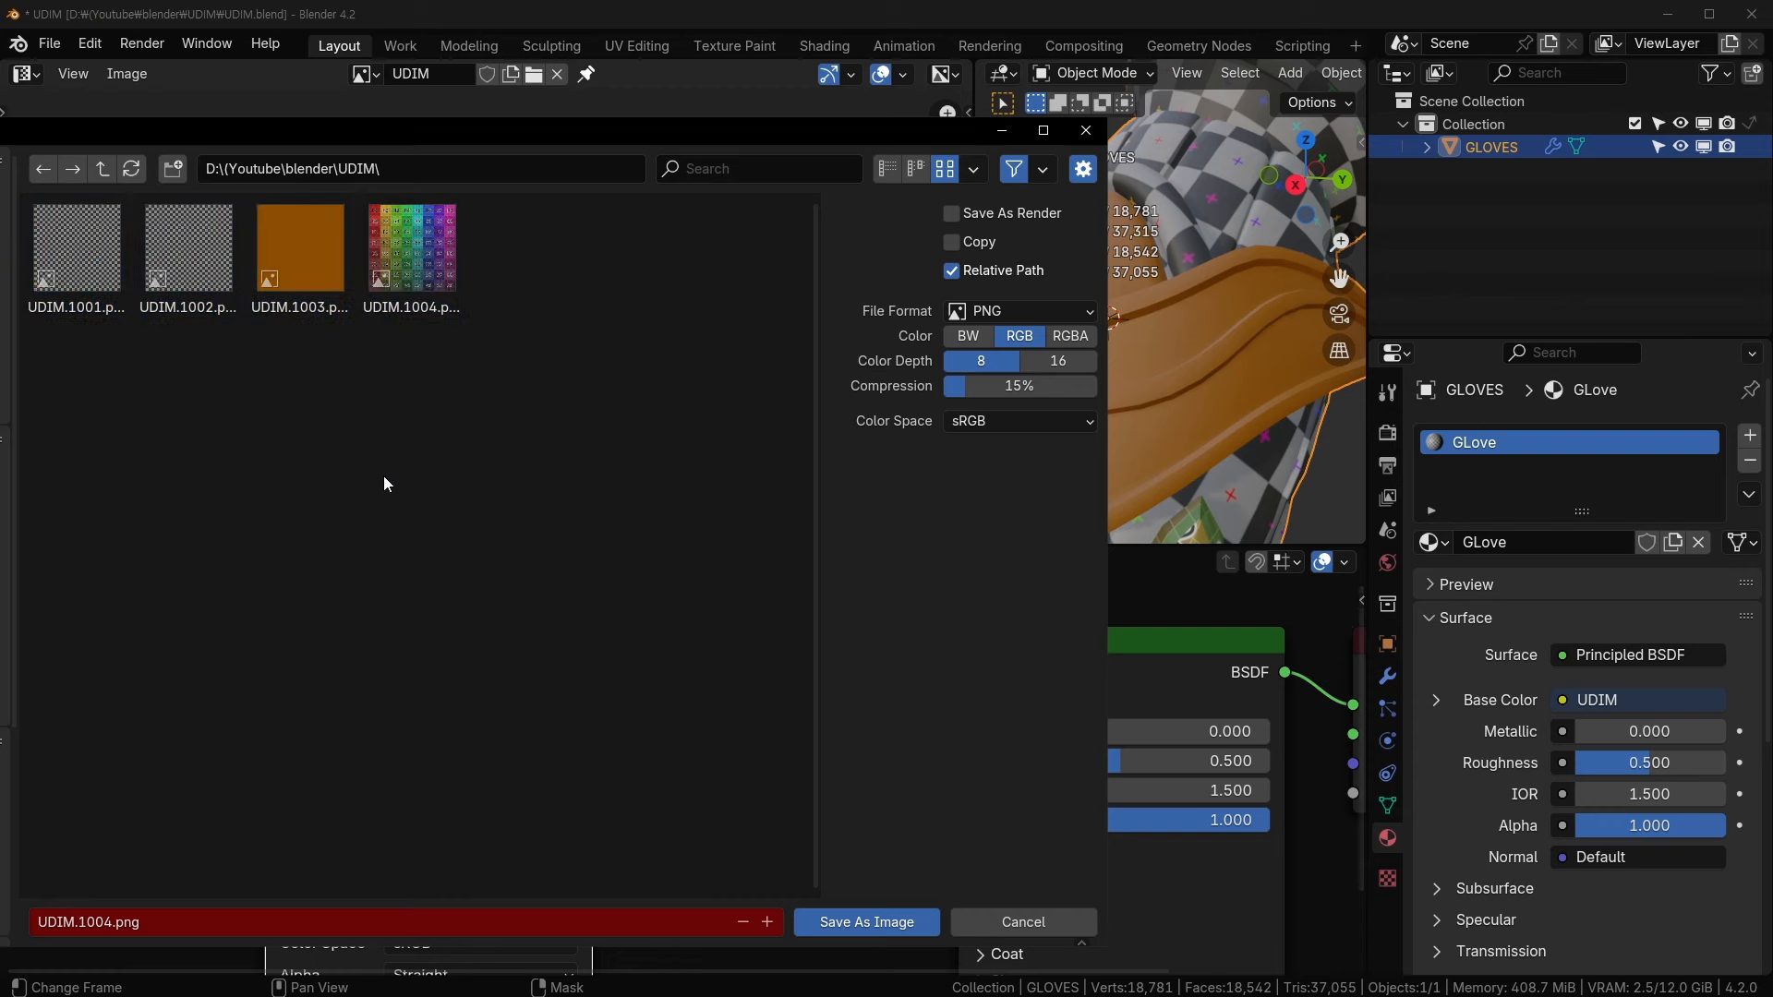
left_click_drag(457, 136, 288, 132)
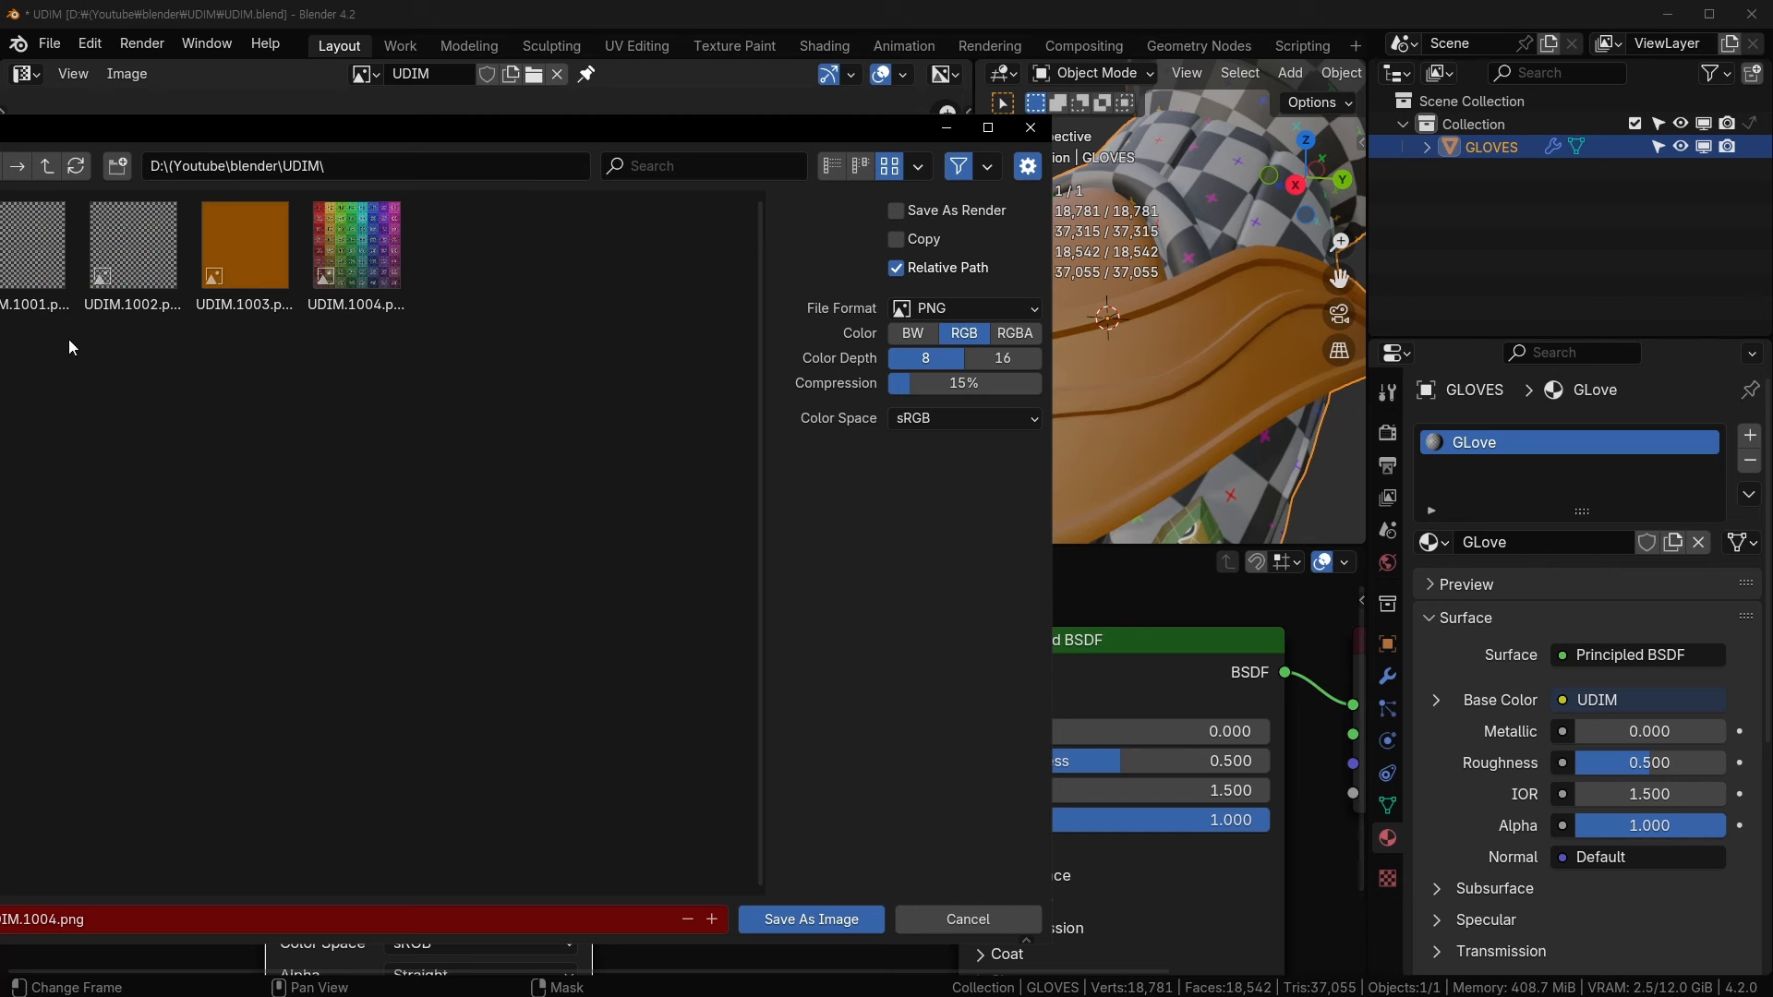
left_click(2, 310)
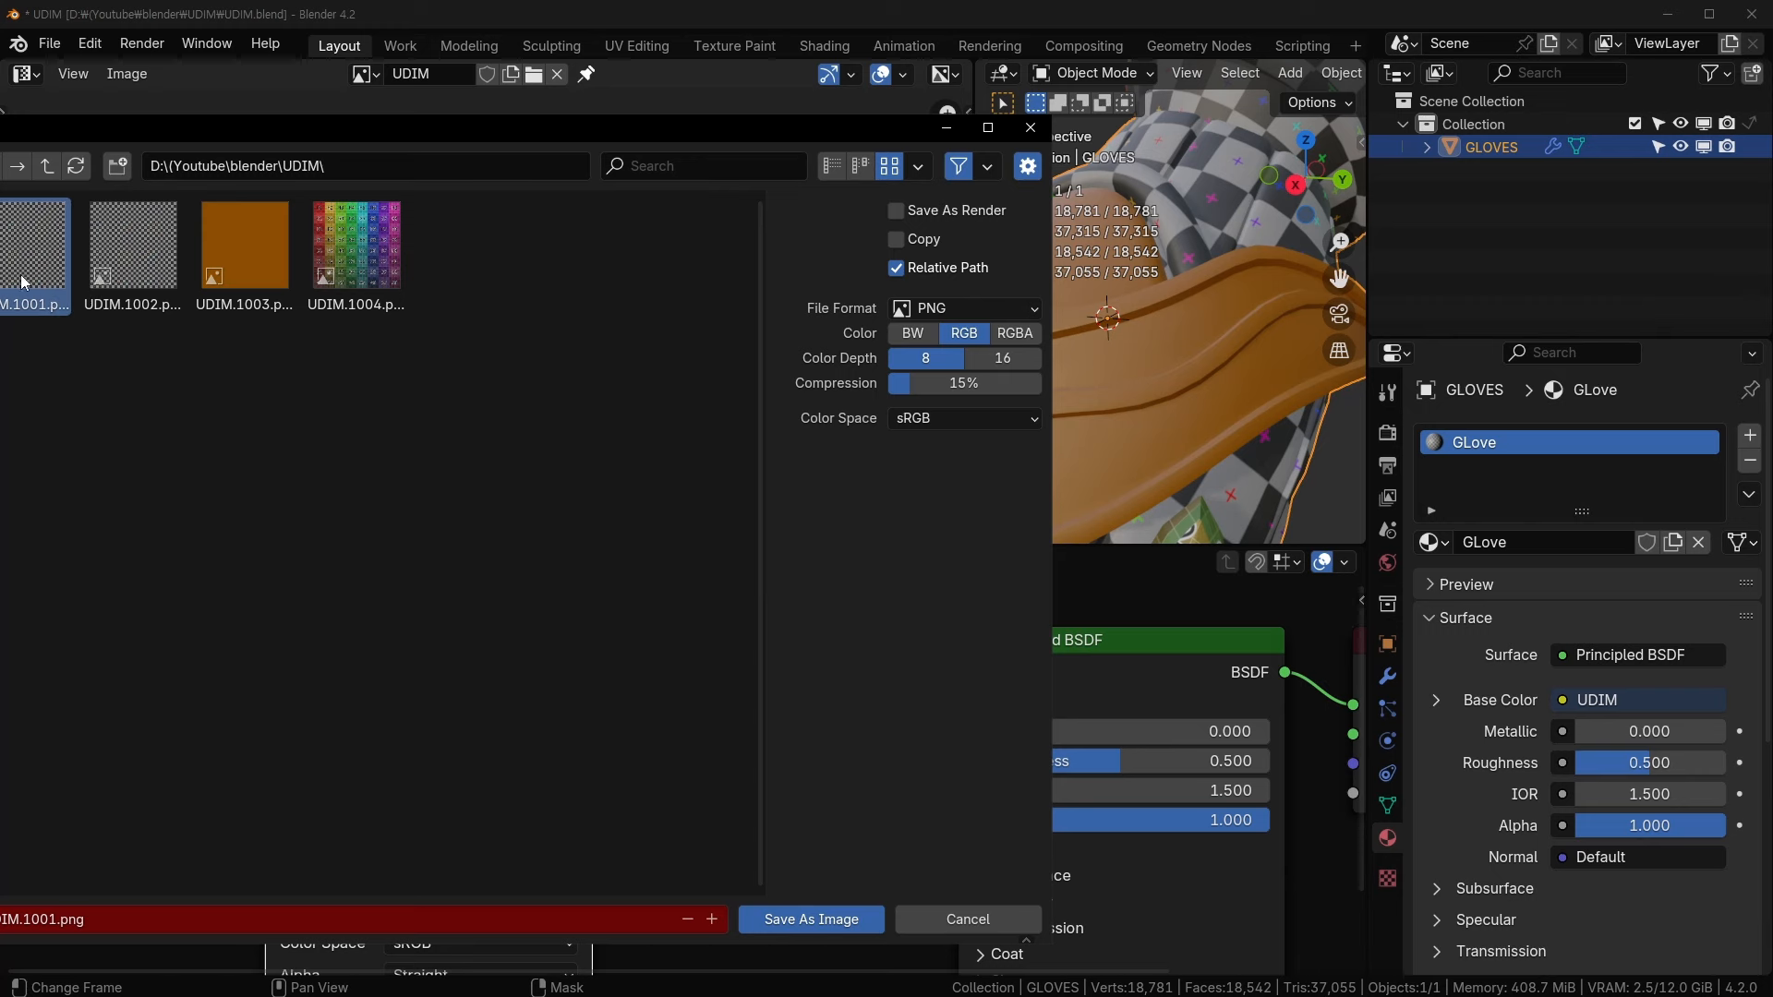
left_click(962, 919)
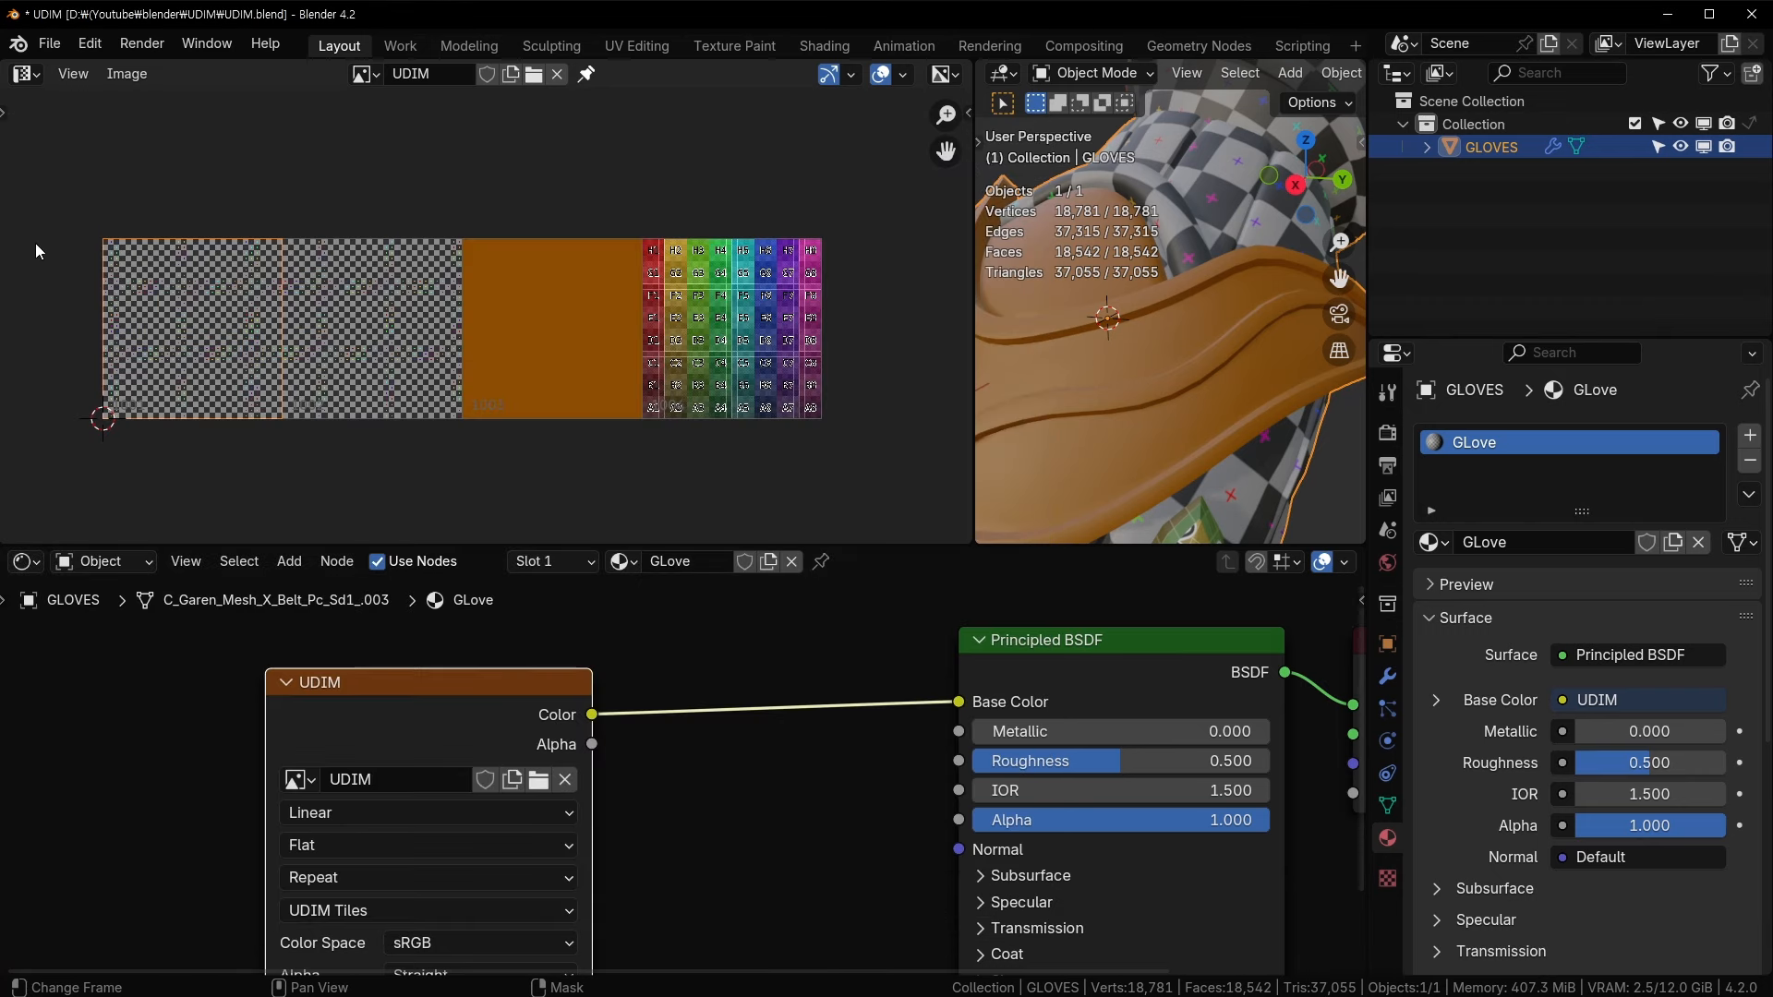
- Try Single Image as the UDIM texture node's source, compare the glove's texture, and restore the source to UDIM Tiles
scroll(637, 805, "down", 3, "shift")
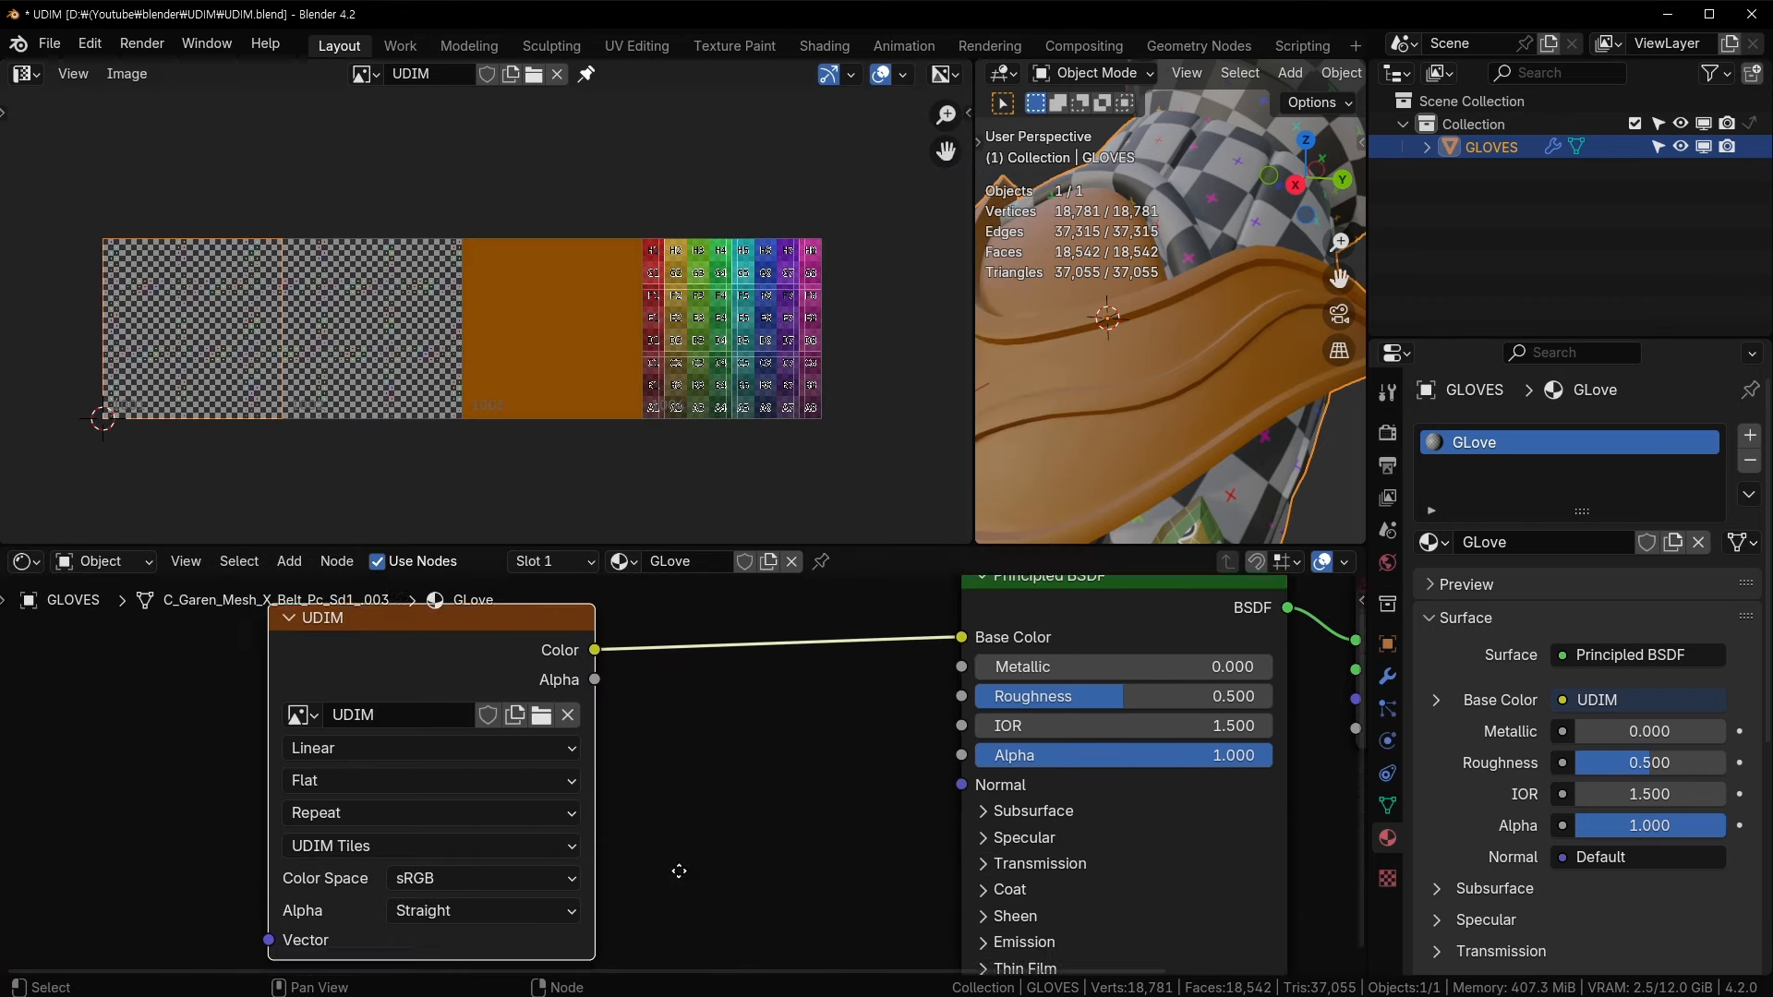
scroll(396, 729, "up", 1)
left_click(332, 803)
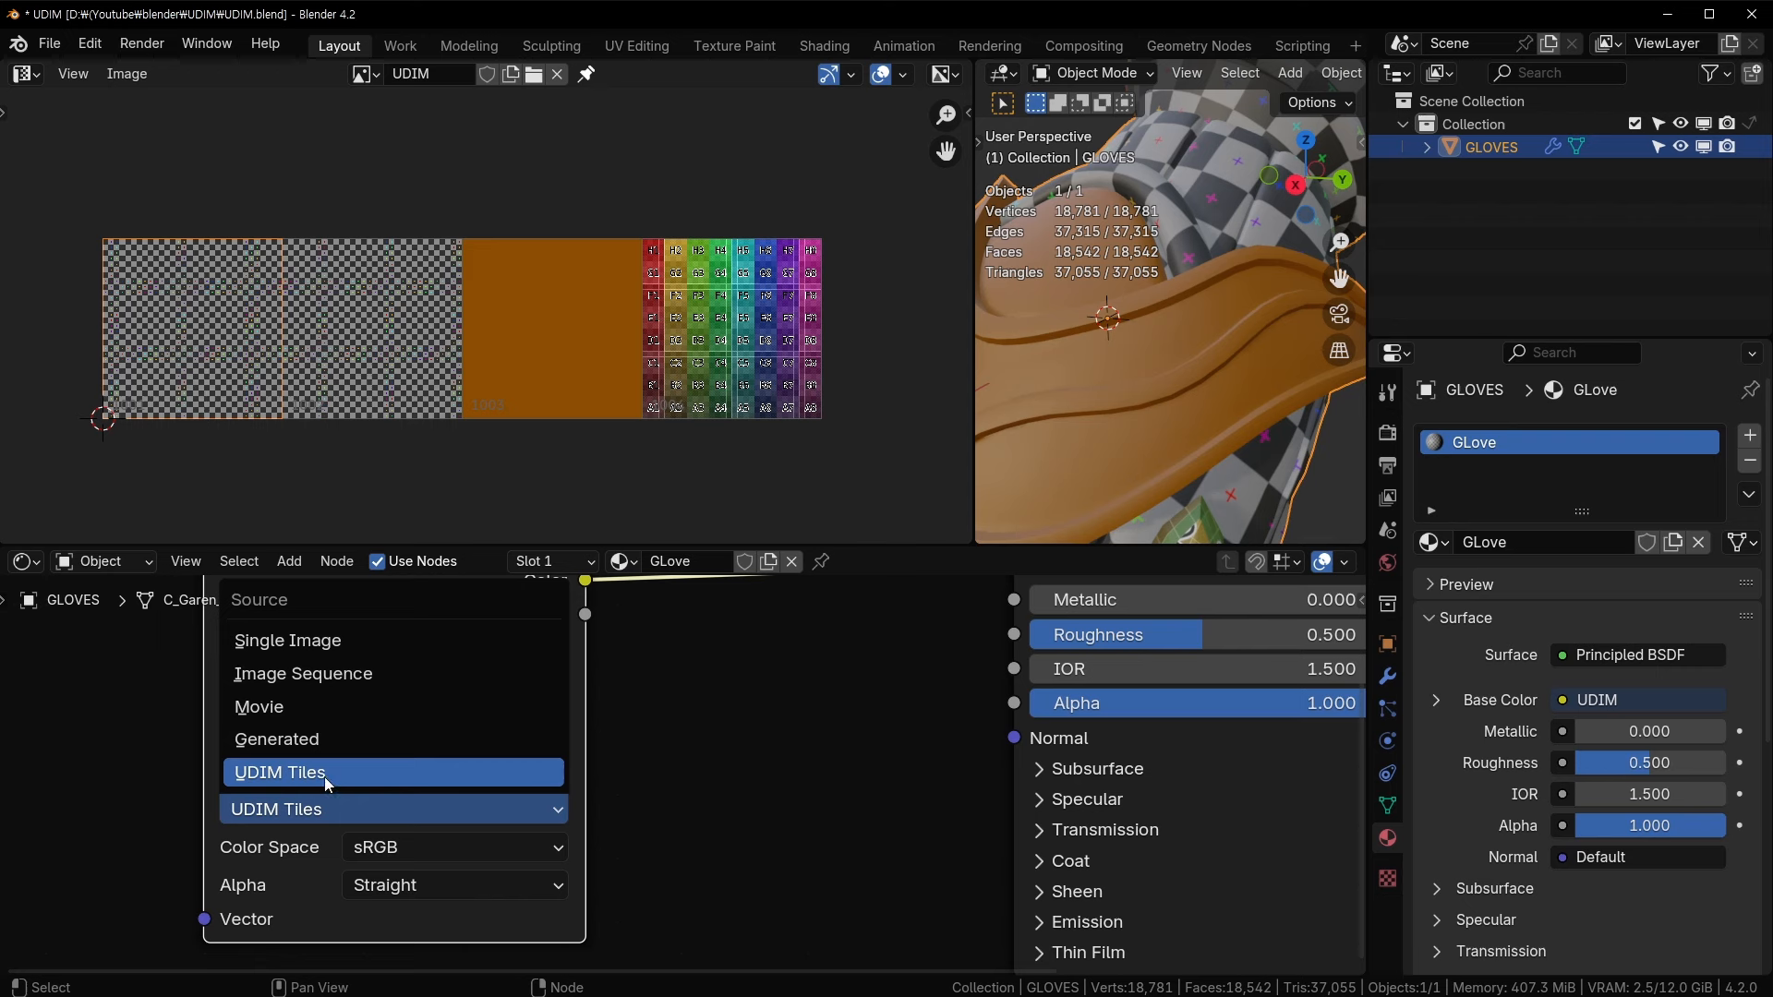
left_click(301, 643)
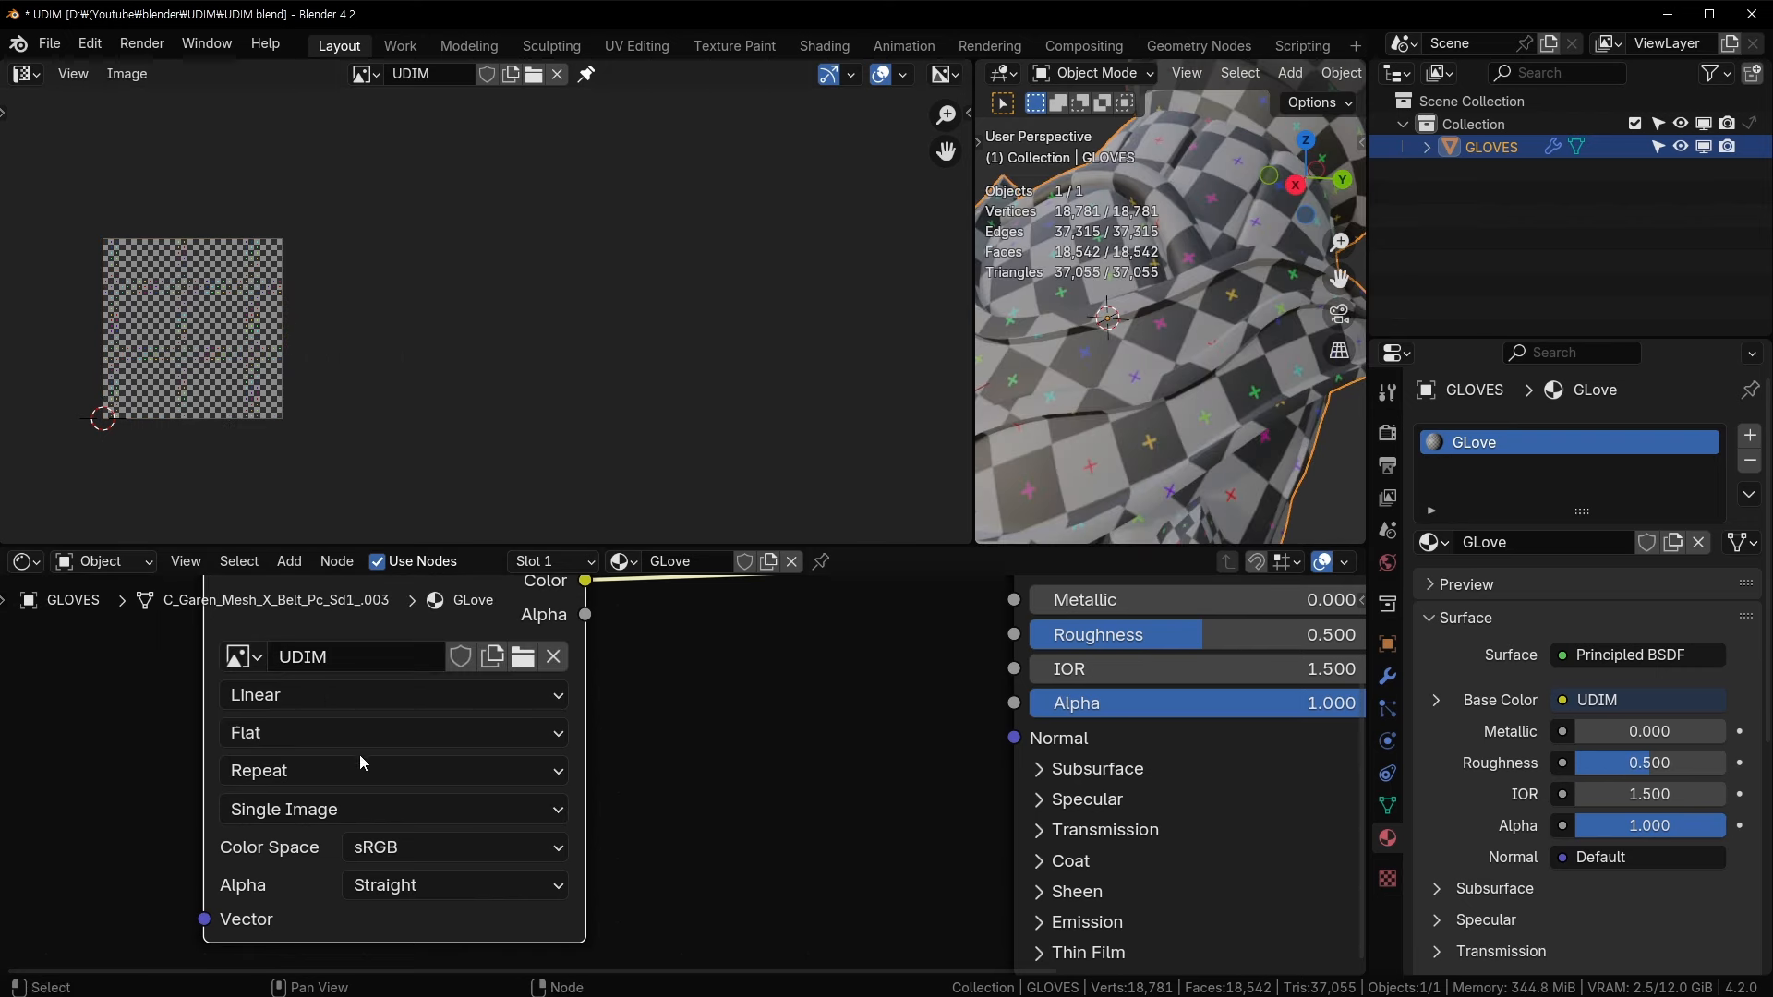
left_click(337, 810)
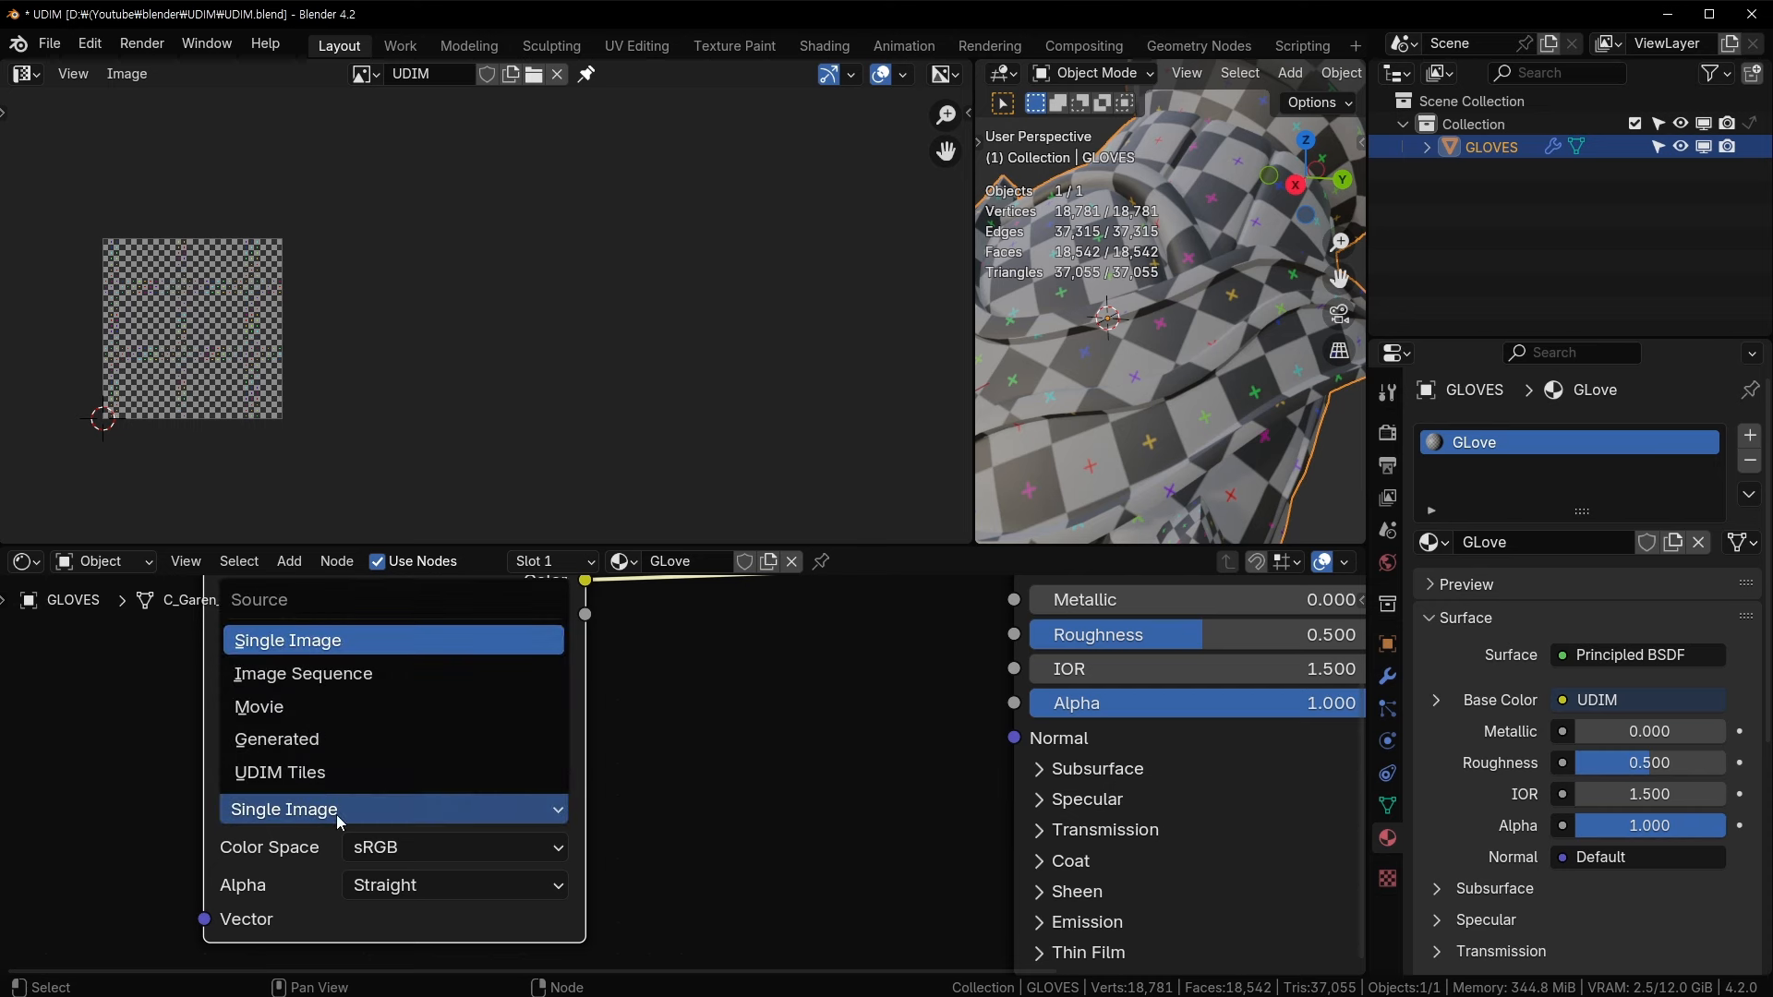
left_click(367, 772)
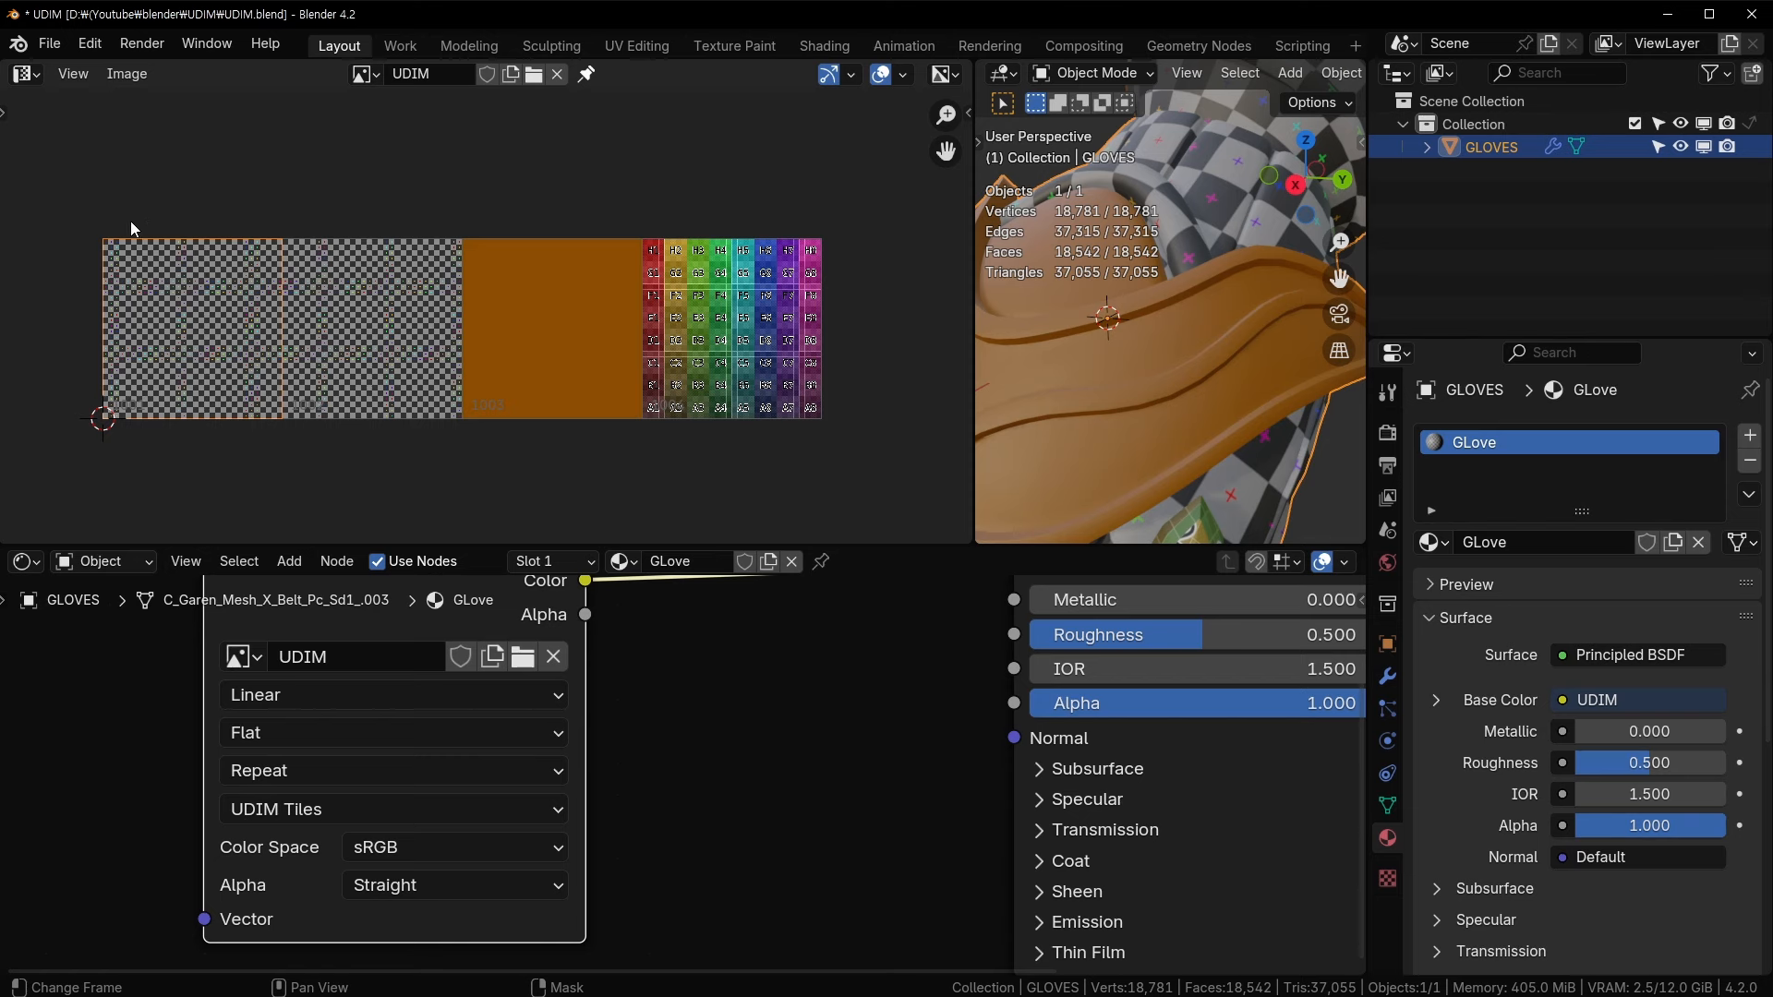
- Enlarge the 3D viewport by shrinking the node editor's height and the Image Editor's width, keeping the UDIM tiles in view
middle_click_drag(637, 636, 612, 717)
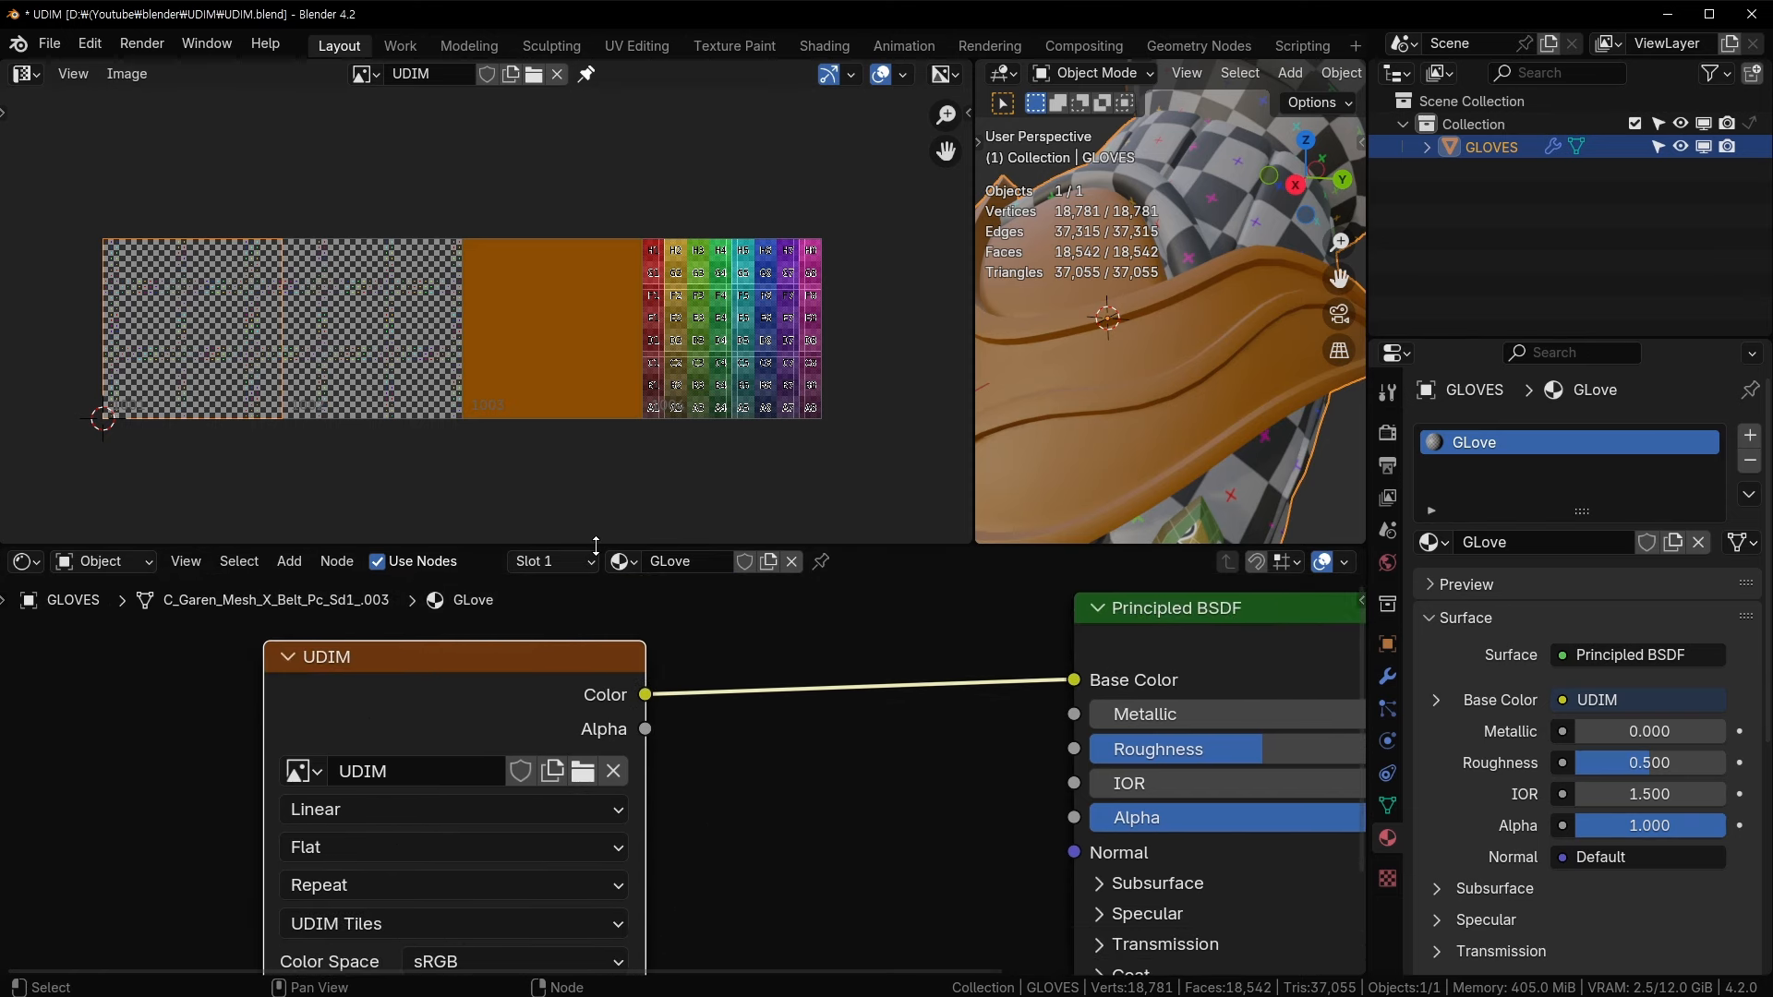
left_click_drag(596, 547, 595, 654)
scroll(646, 767, "down", 2)
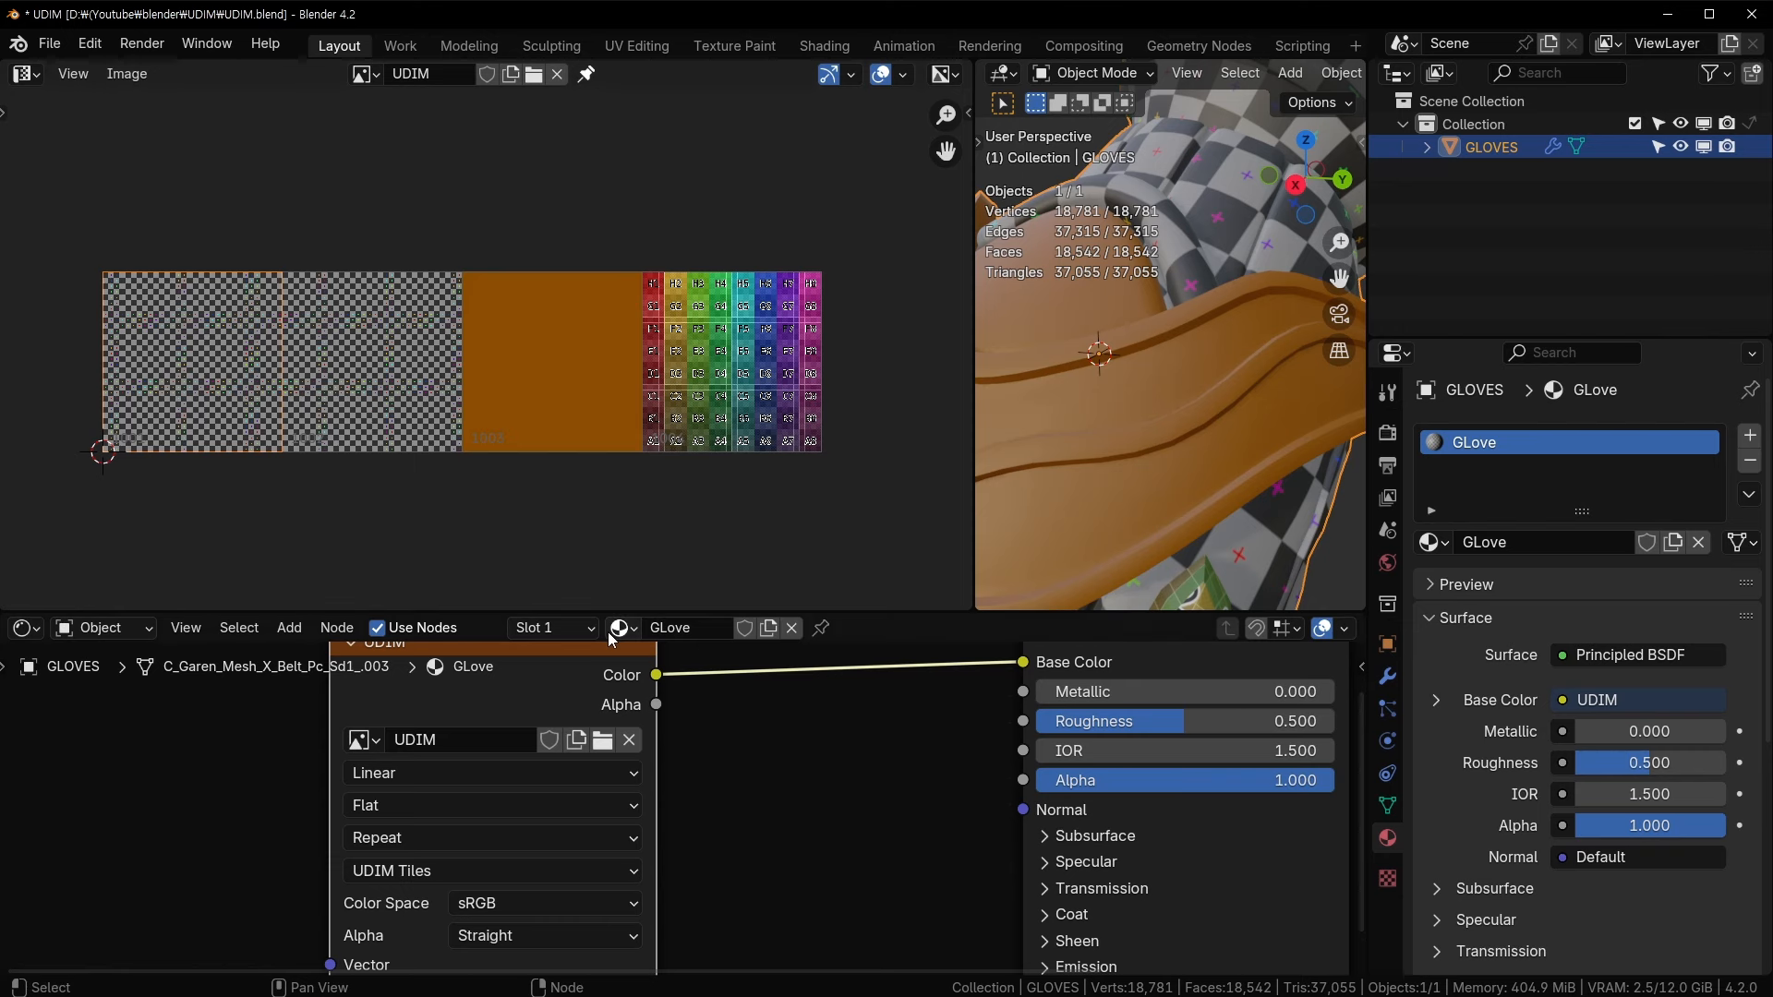
left_click_drag(640, 611, 641, 607)
middle_click_drag(758, 352, 689, 376)
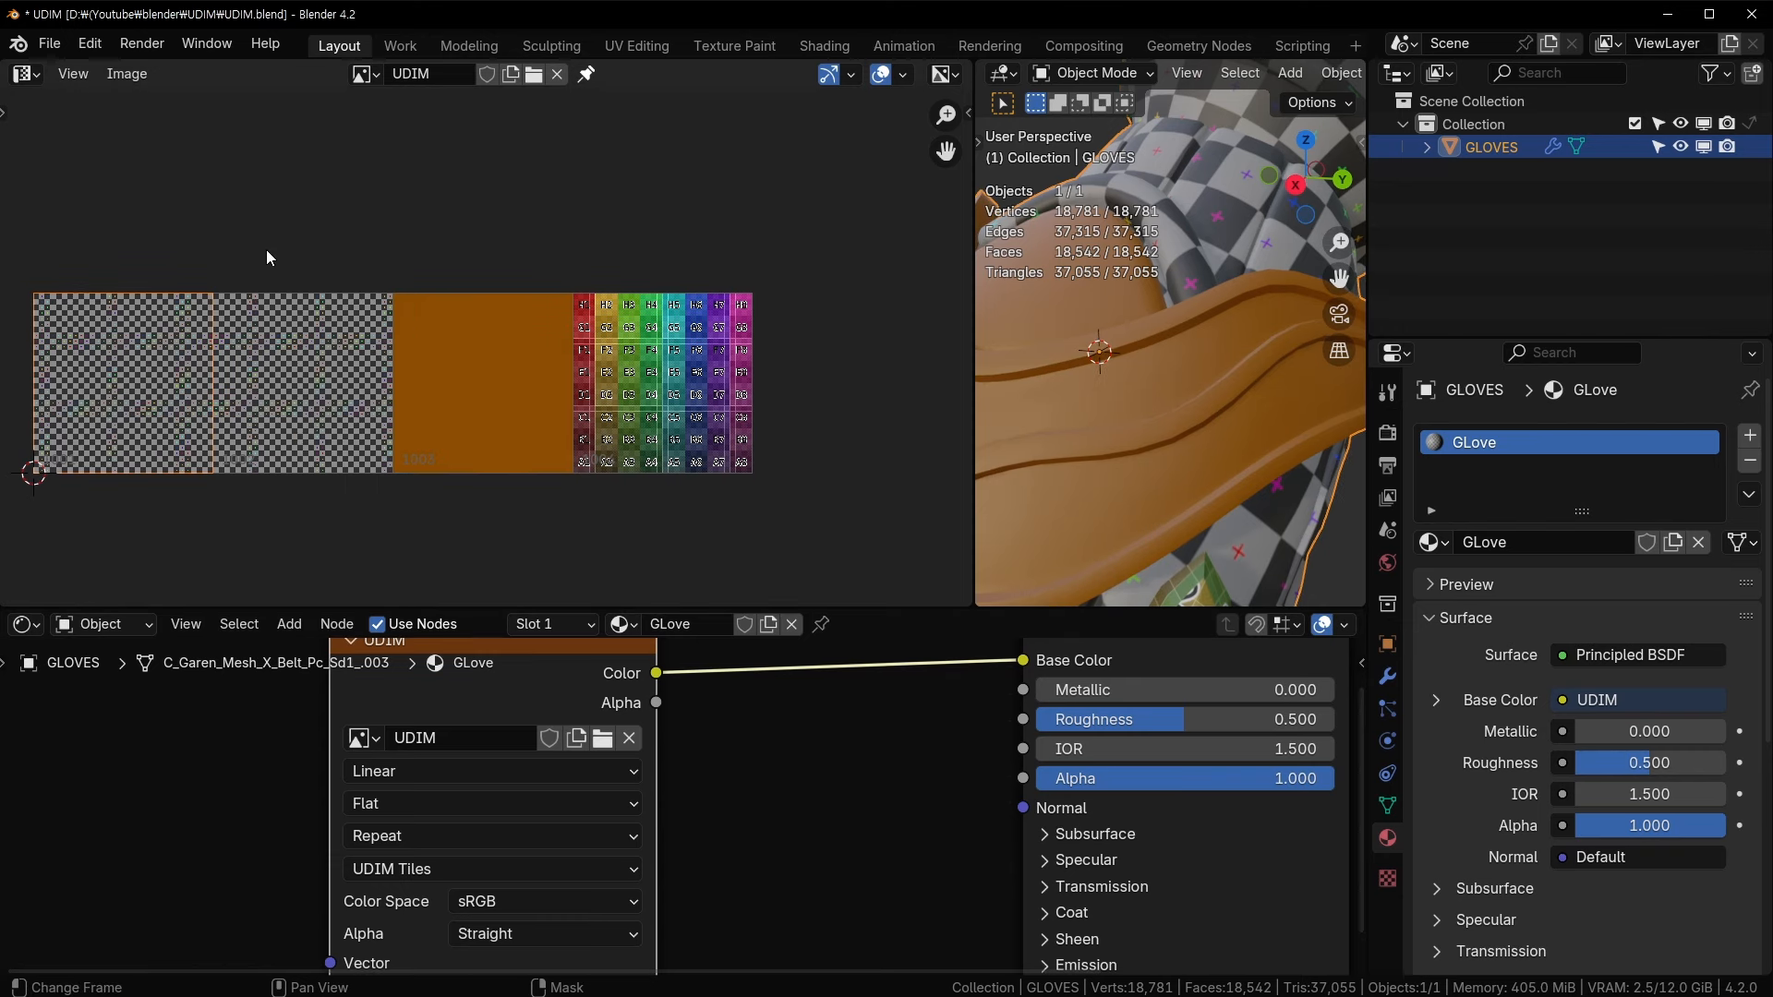
left_click_drag(976, 309, 582, 314)
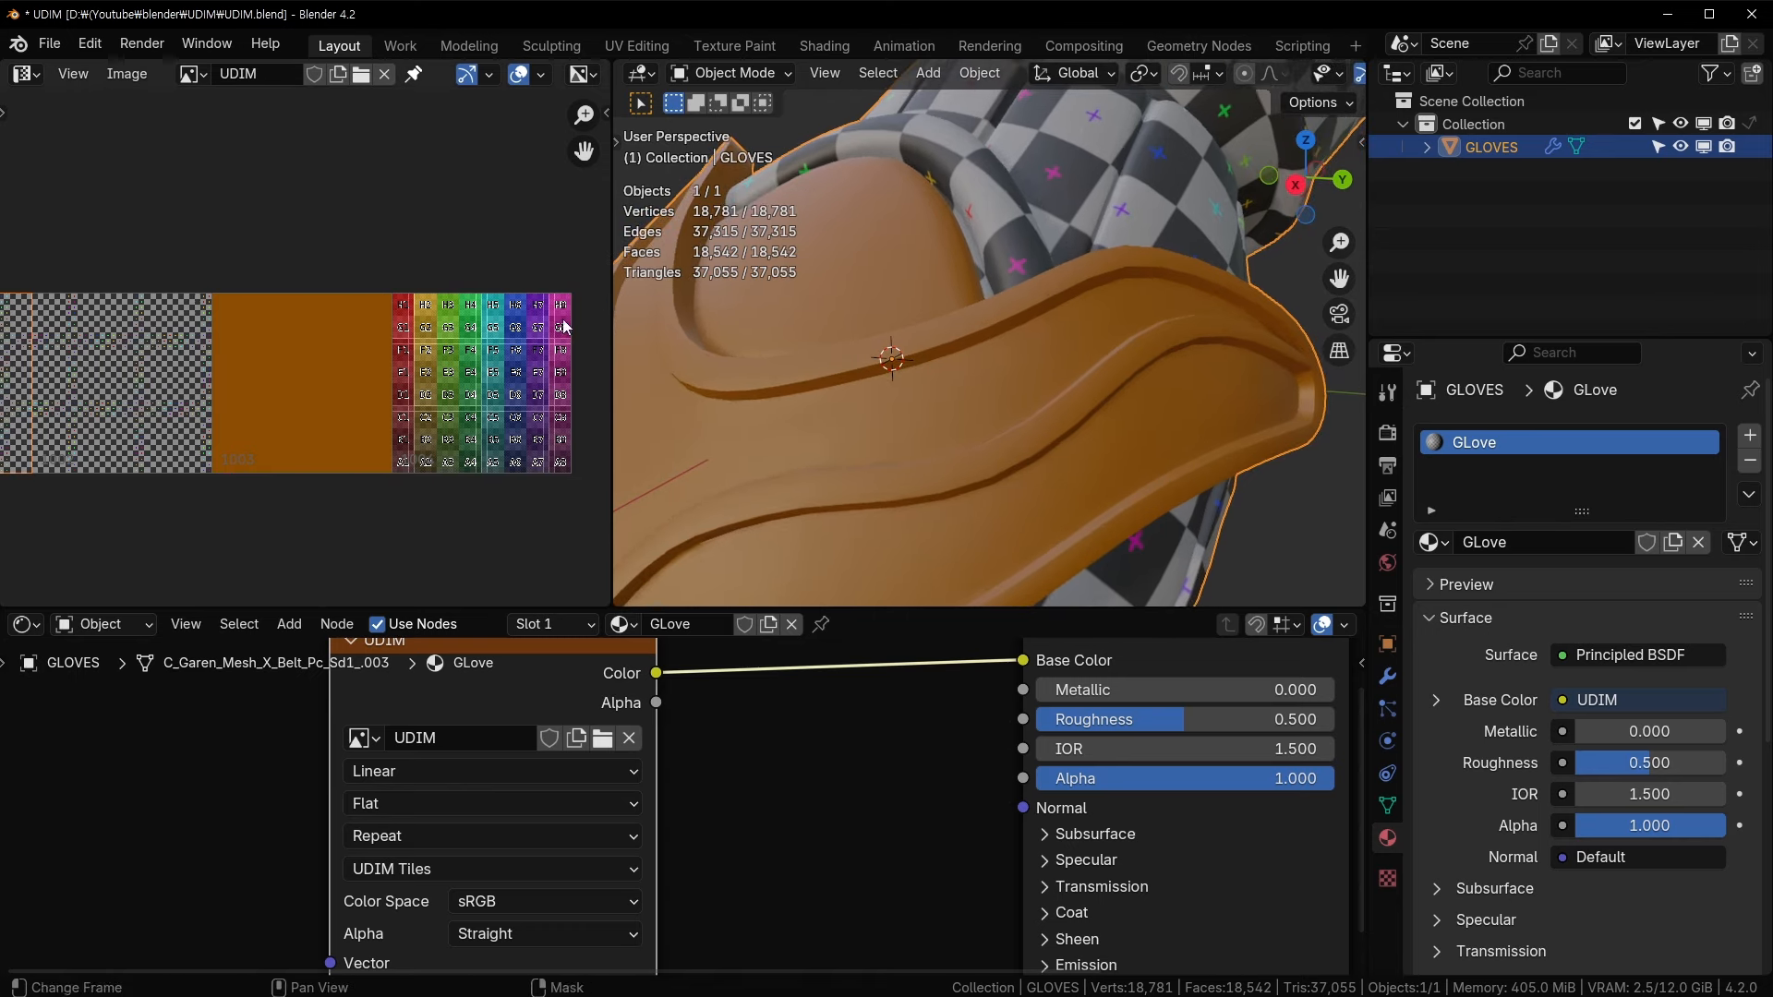
middle_click_drag(346, 392, 495, 368)
scroll(495, 368, "down", 1)
scroll(318, 362, "down", 1)
scroll(512, 249, "up", 1)
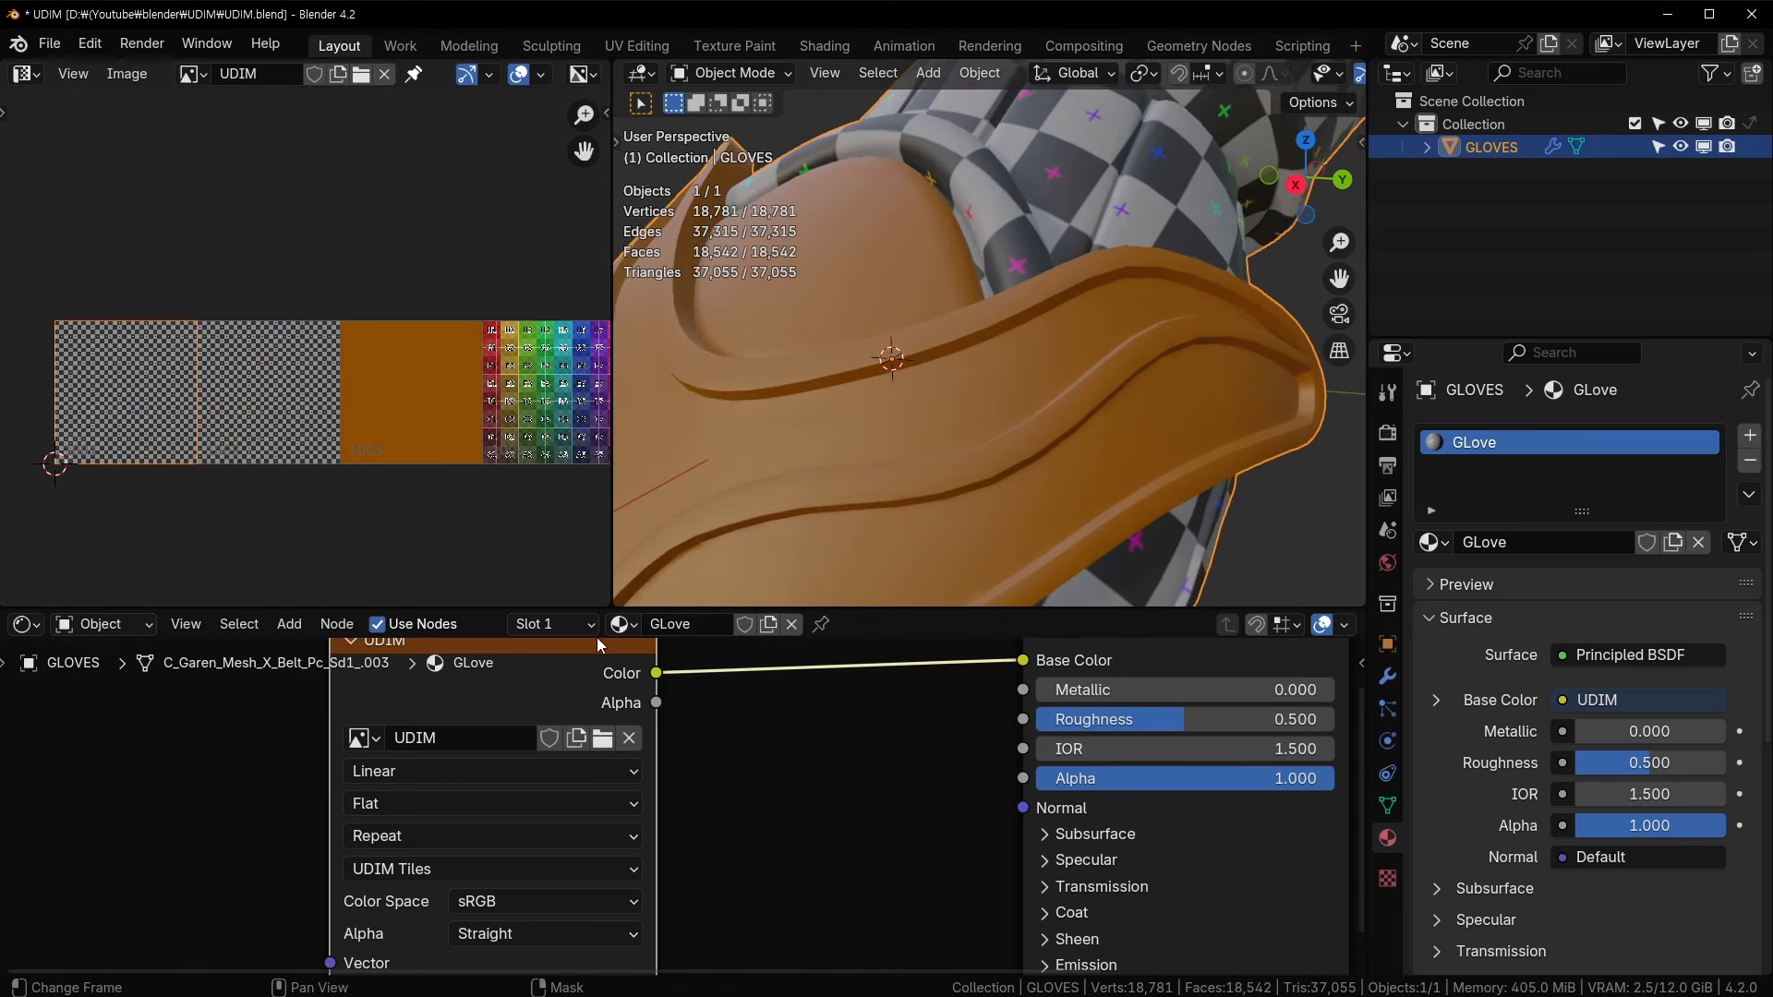
- Move the UDIM texture node farther from the Principled BSDF node and cut its link to Base Color
left_click_drag(598, 643, 492, 646)
middle_click_drag(914, 667, 836, 739)
right_click_drag(836, 736, 831, 807, "ctrl")
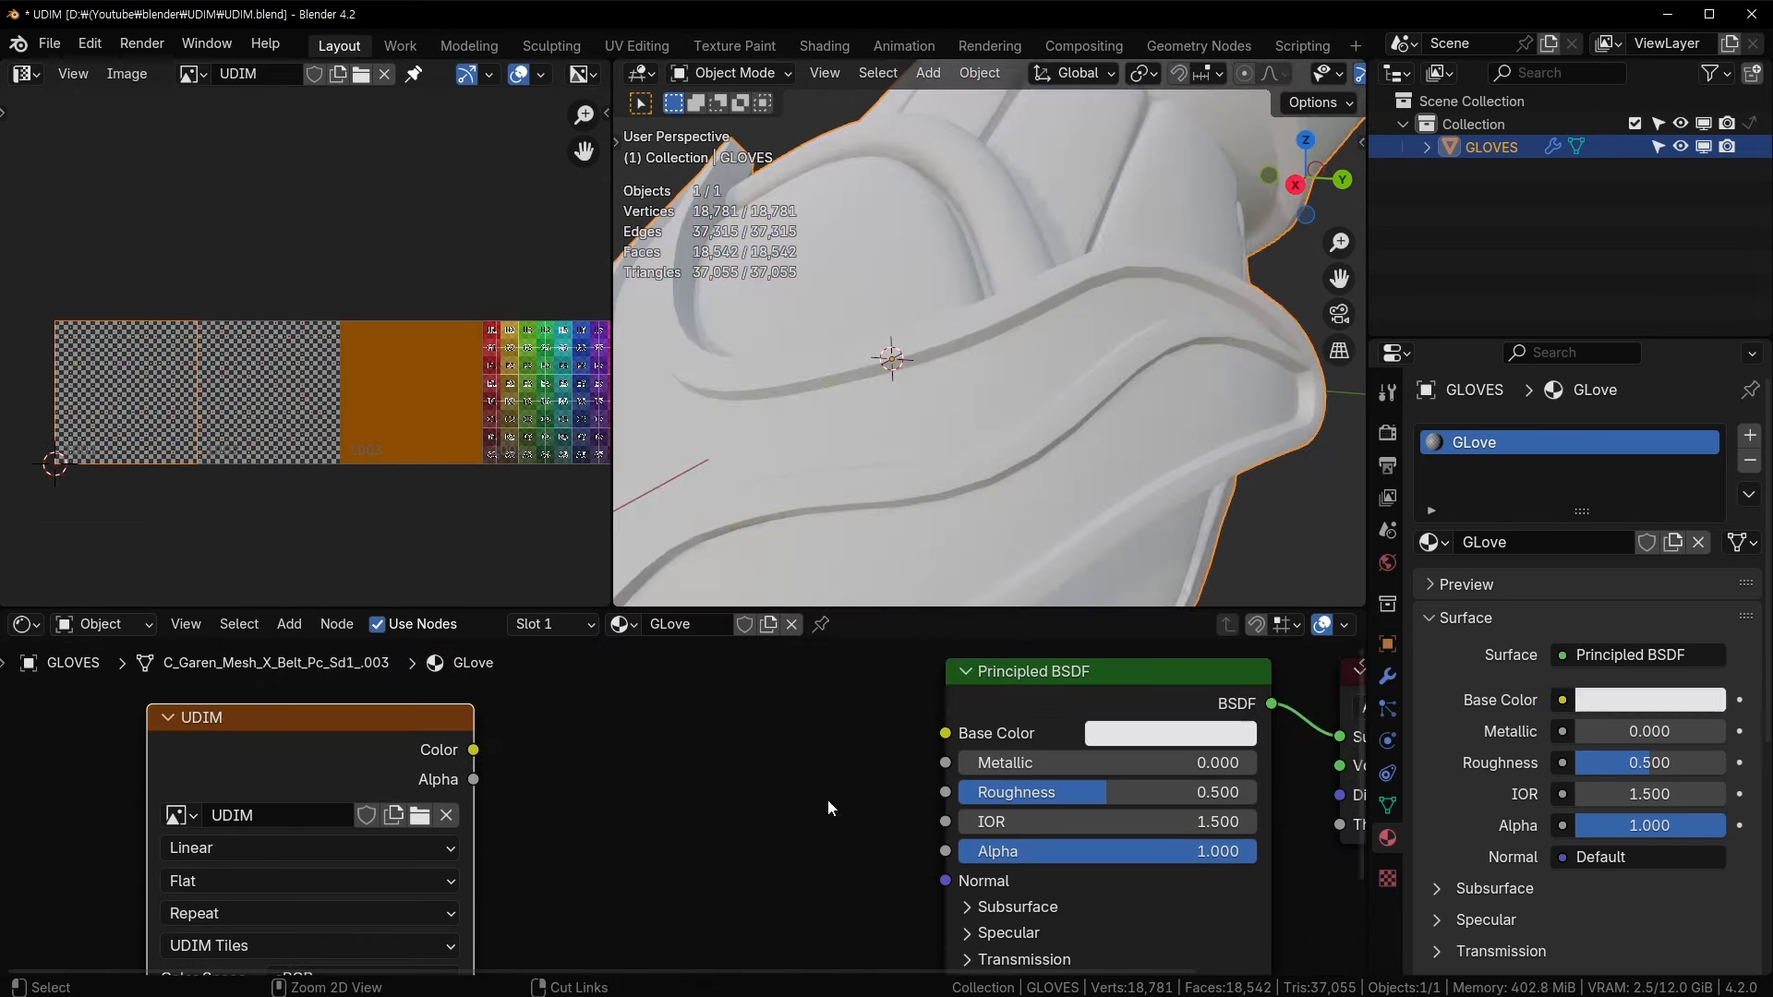
scroll(1292, 83, "down", 5)
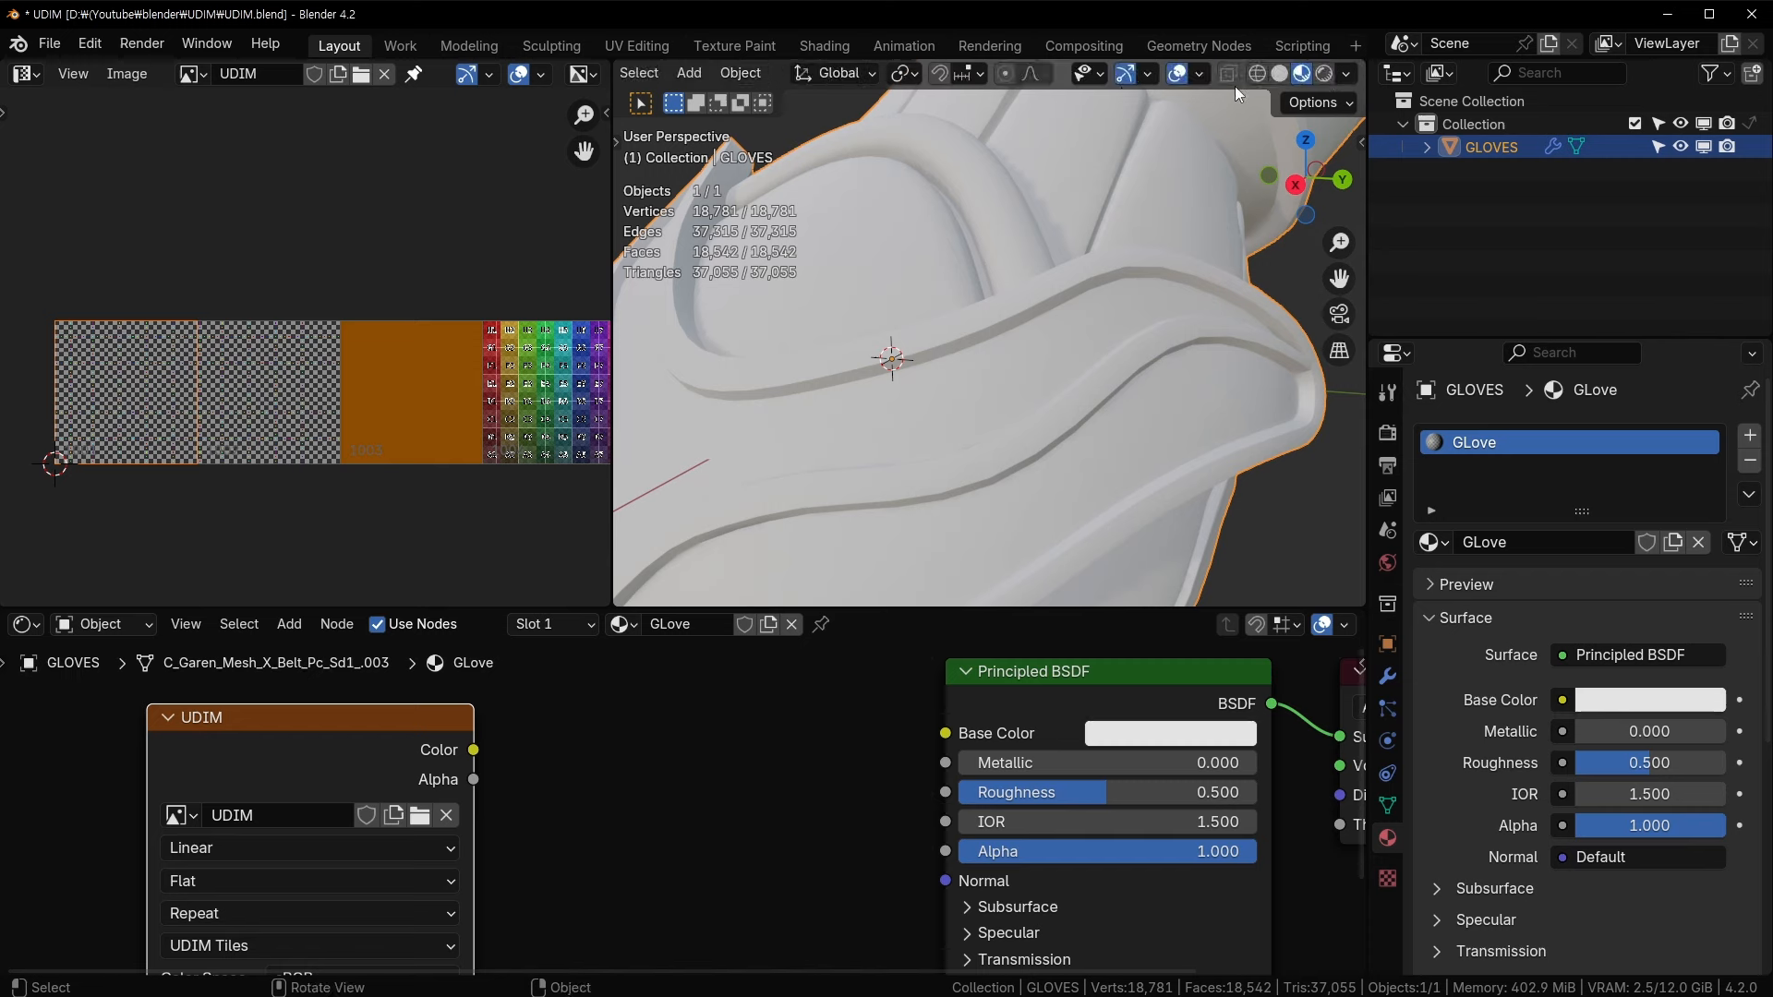
- Switch the 3D viewport to Solid shading, frame the whole glove hand, and save the Blender file
left_click(1278, 73)
scroll(320, 346, "down", 2)
key("ctrl+s")
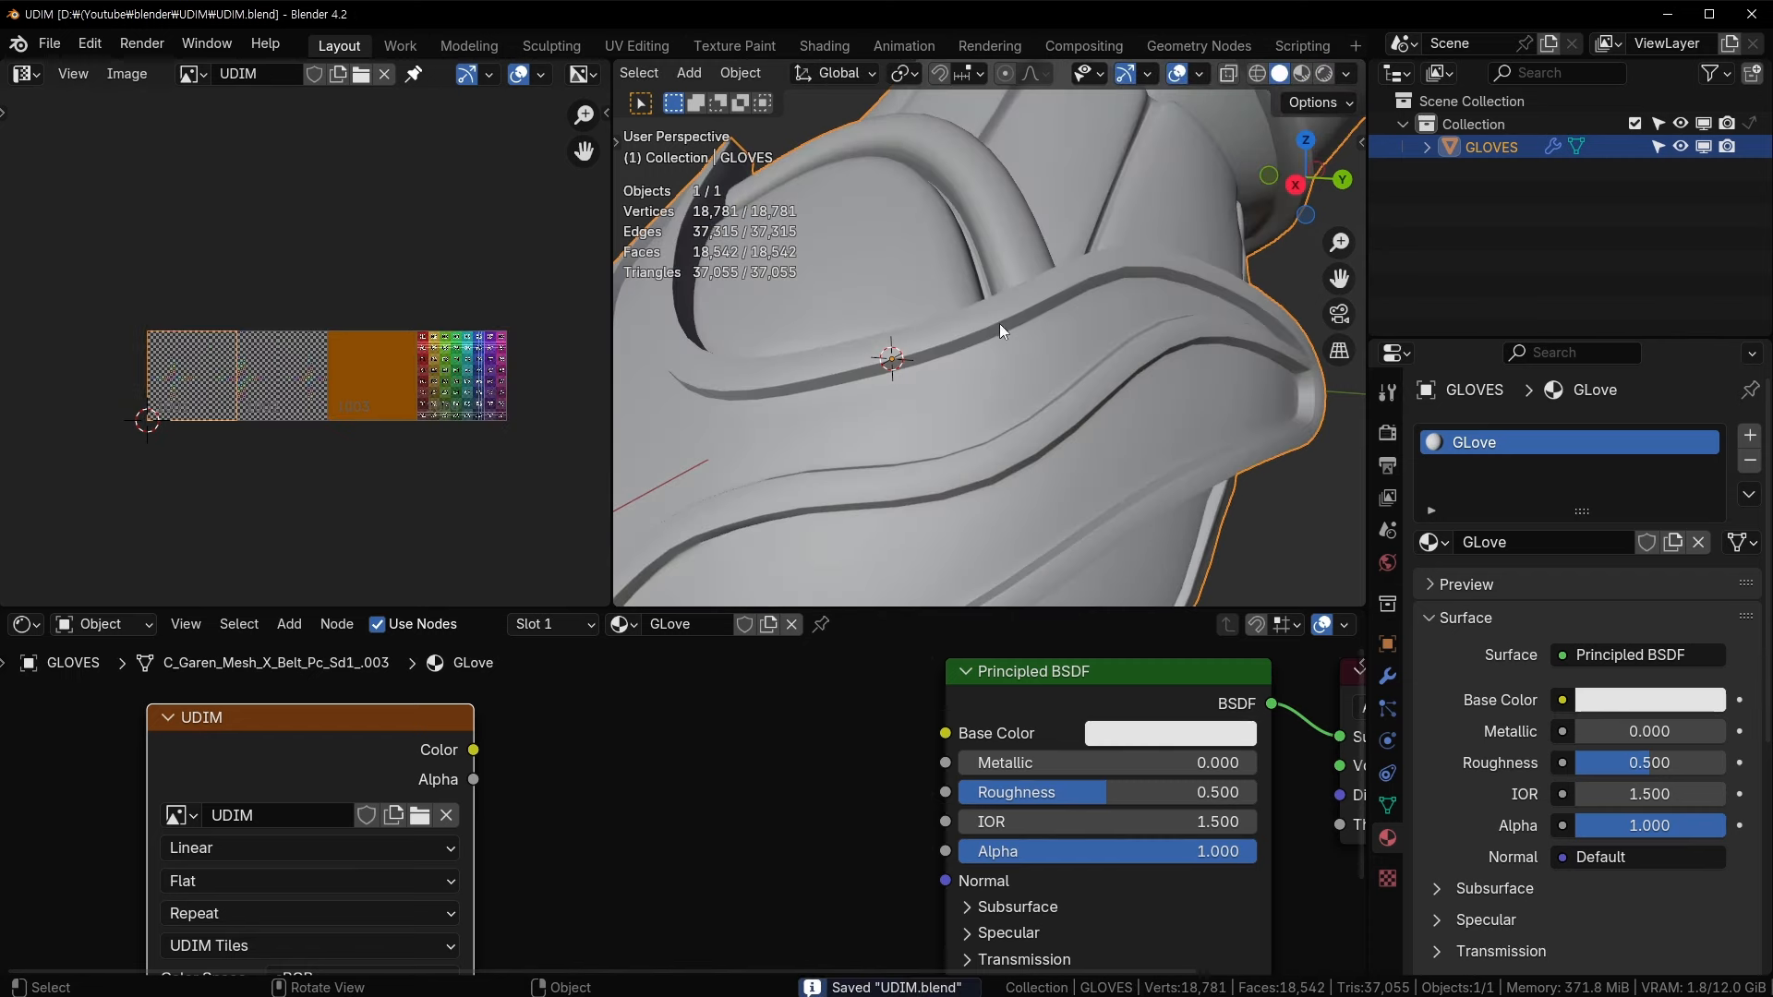
scroll(987, 324, "down", 5)
- Move the UDIM texture node slightly closer to the Principled BSDF node and bring up the Cycles render Bake settings
left_click(1387, 432)
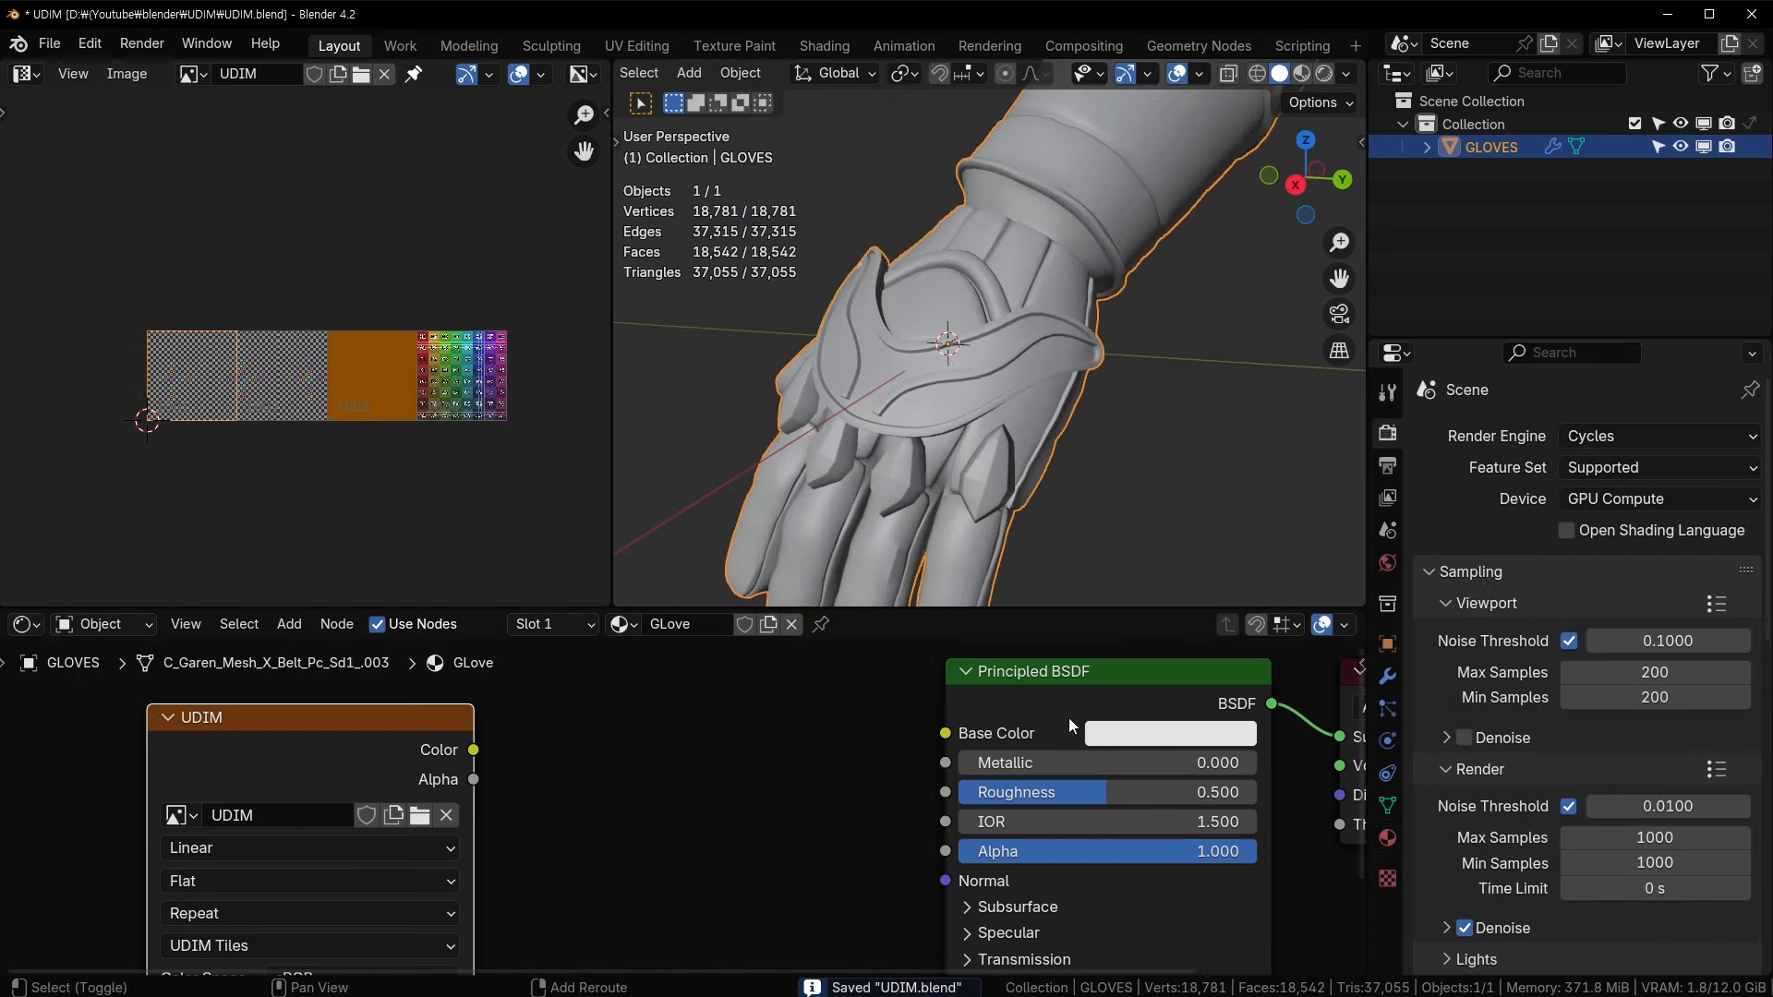
middle_click_drag(603, 749, 578, 725)
left_click_drag(380, 755, 437, 756)
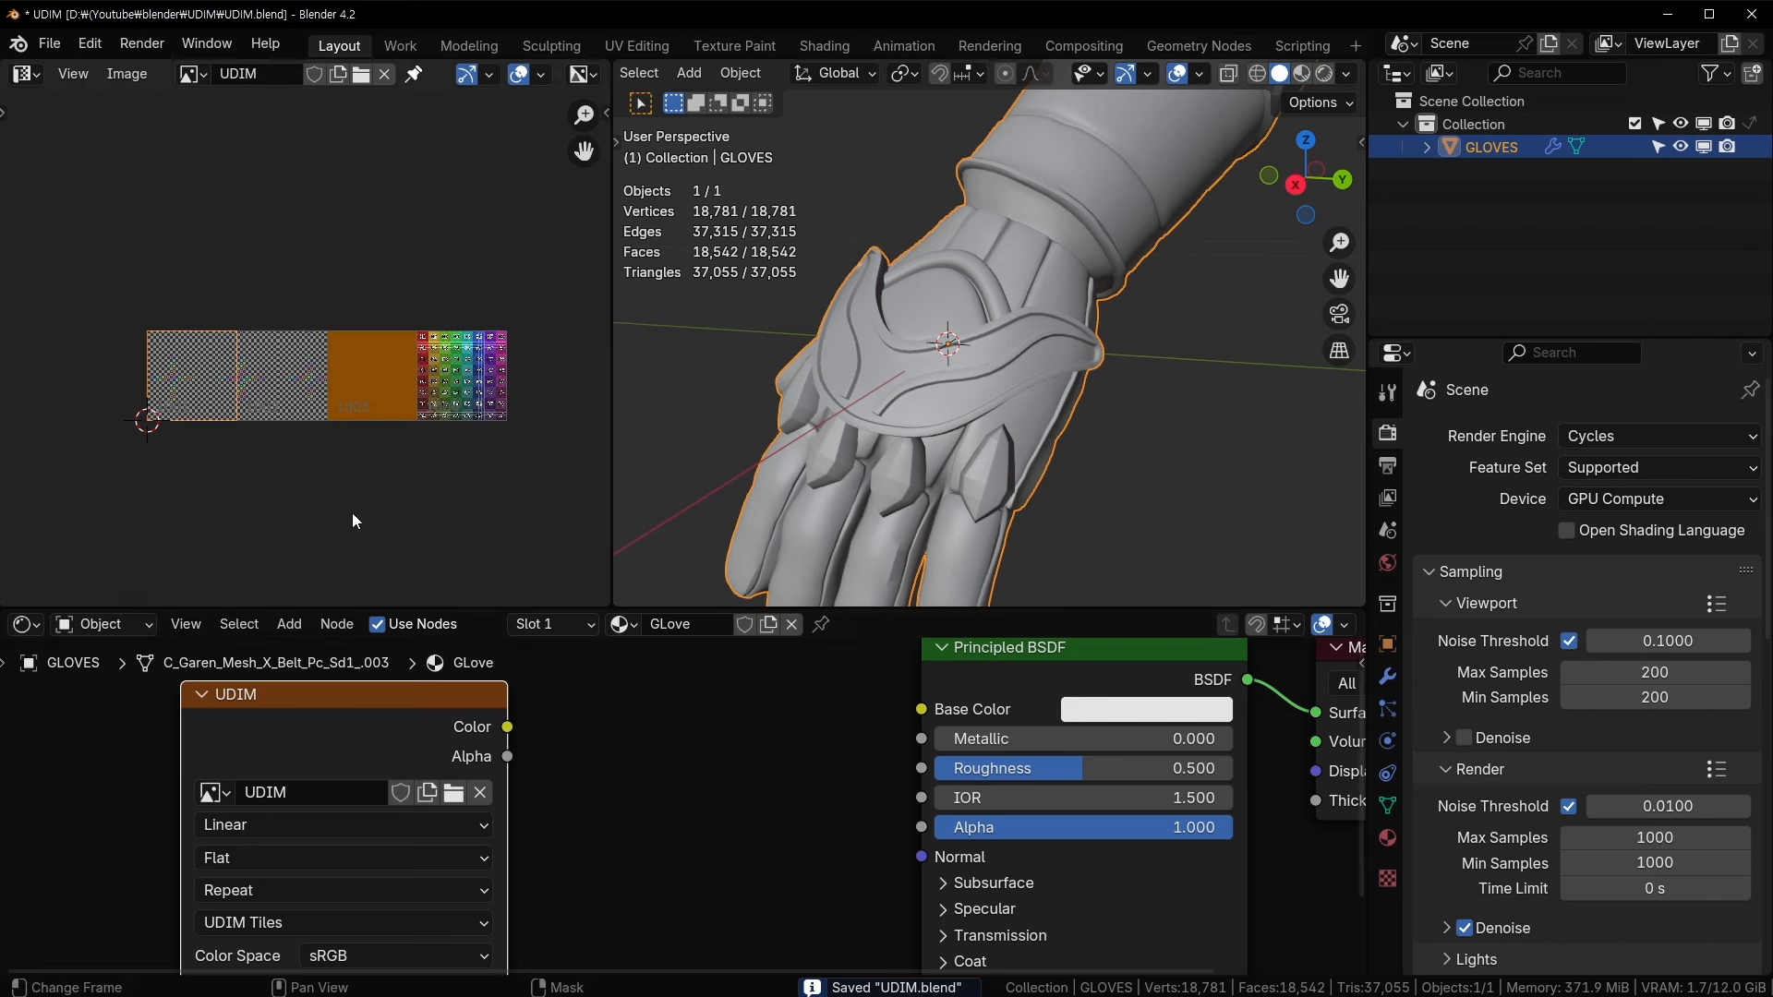
scroll(469, 312, "up", 2)
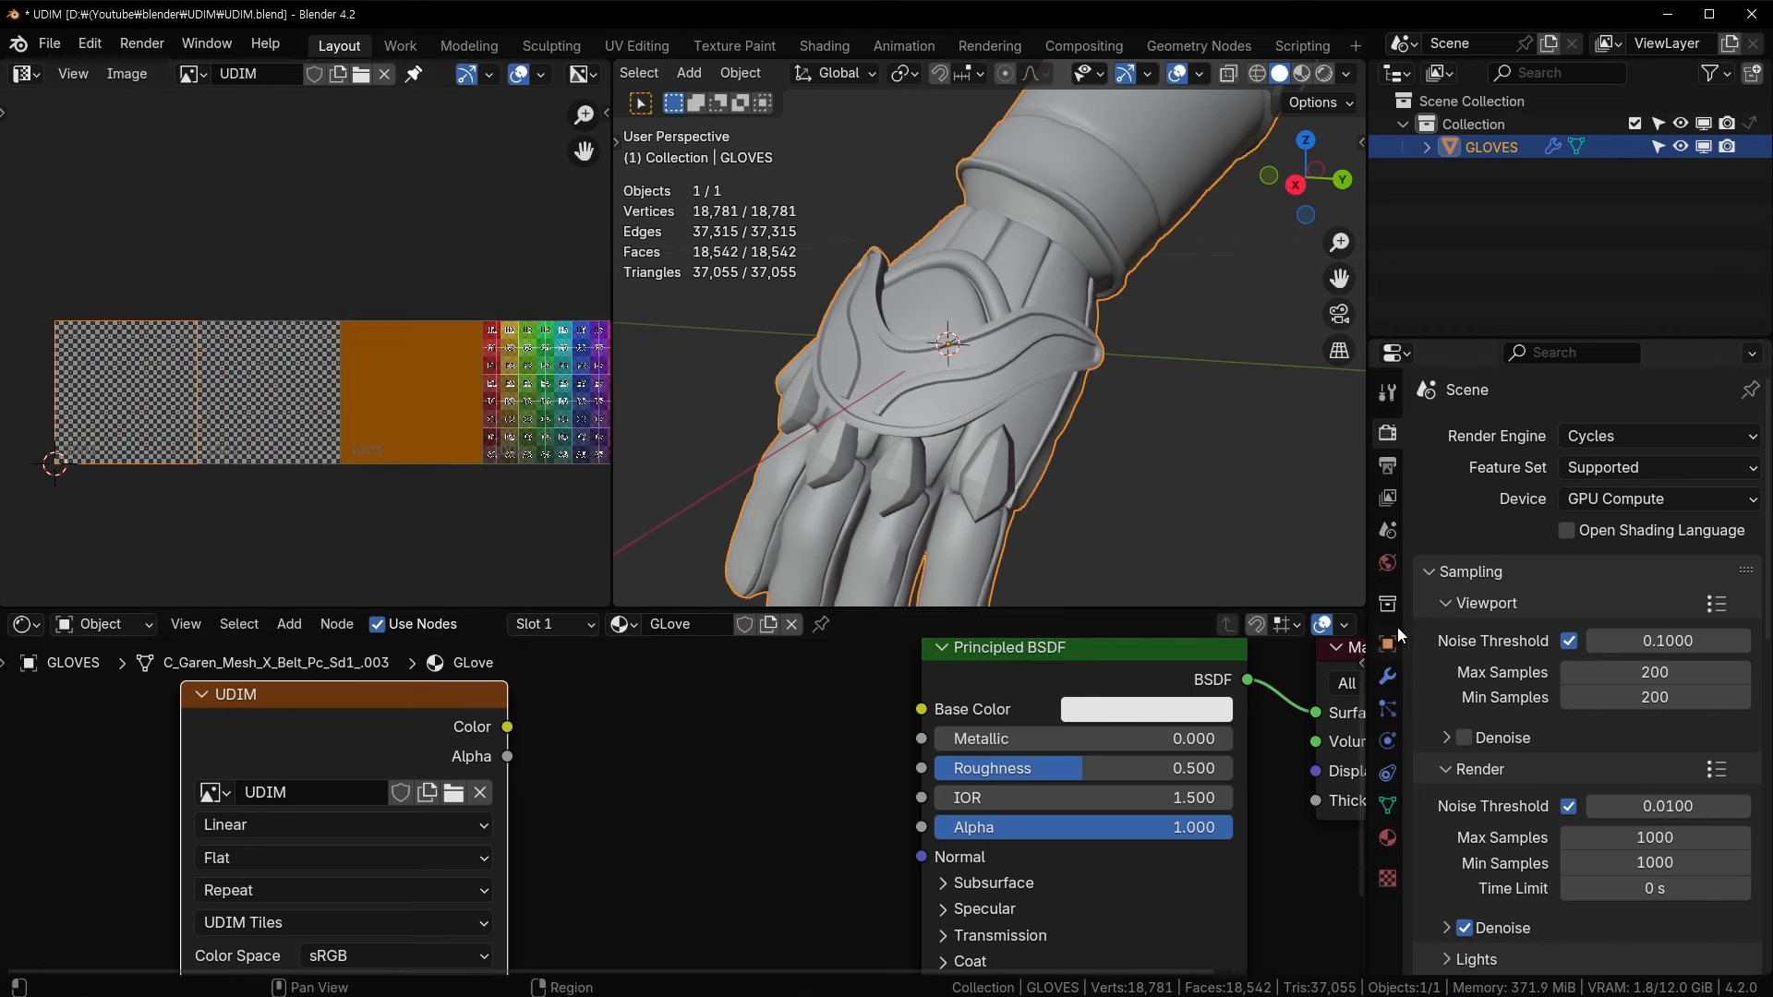
scroll(1493, 672, "down", 12)
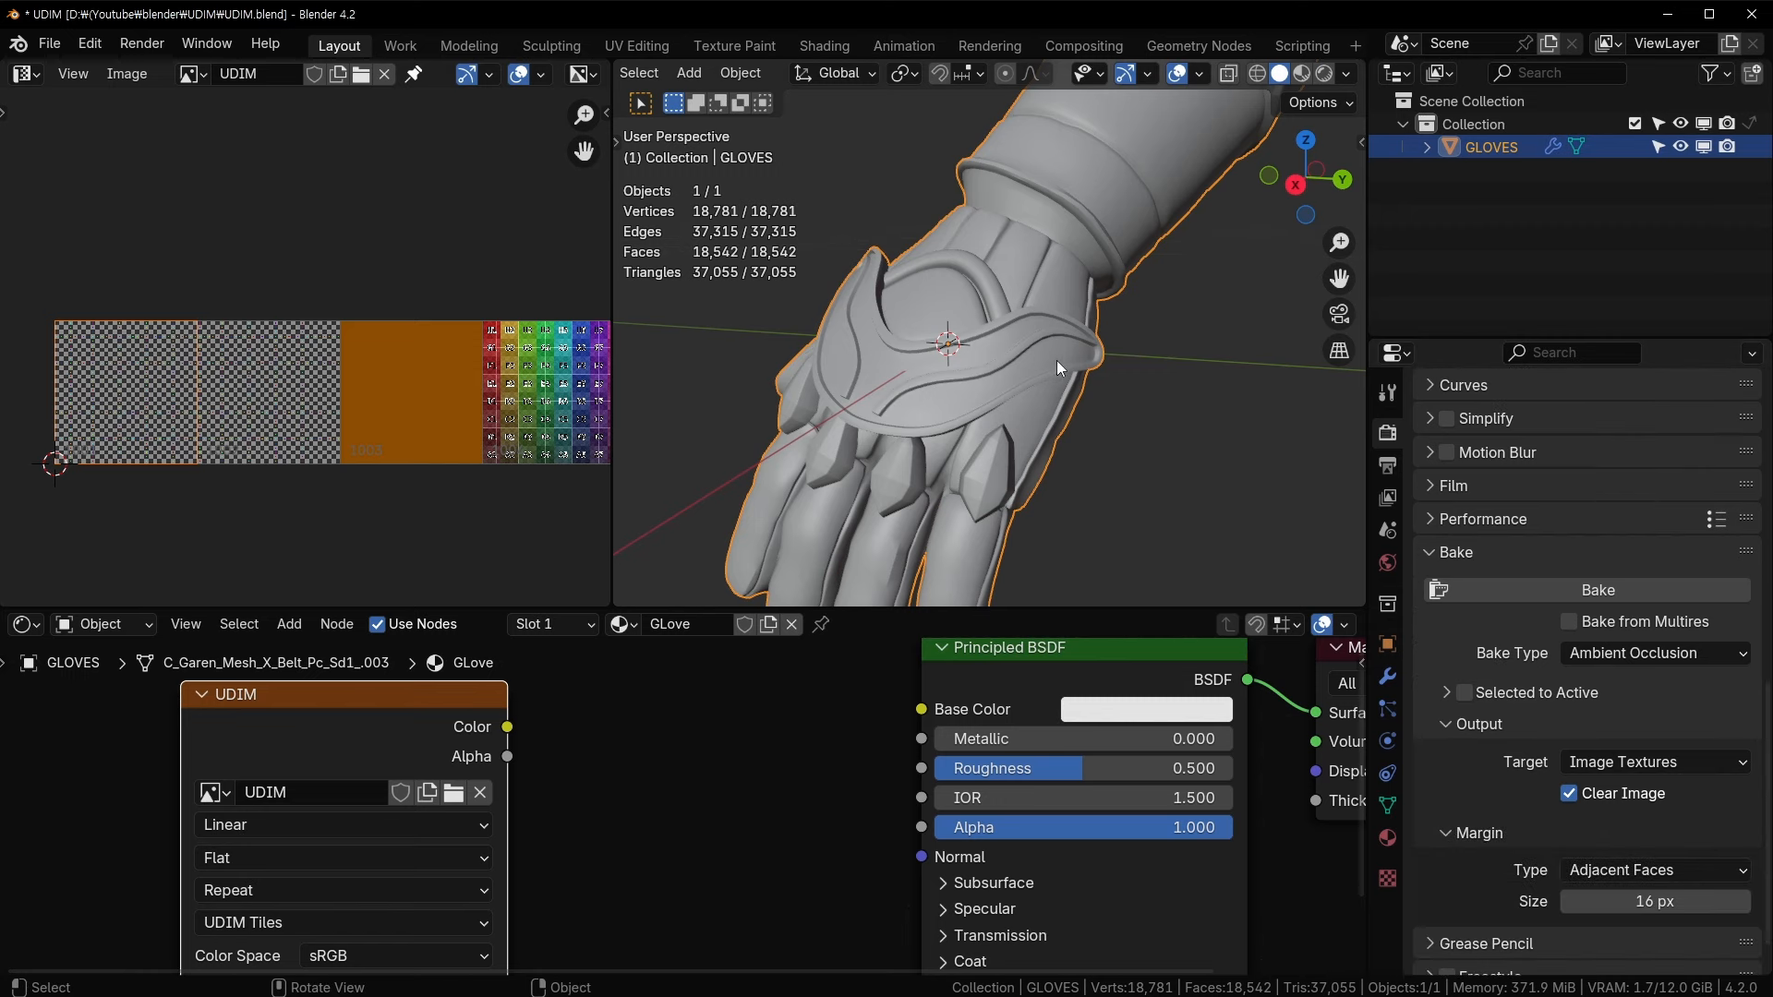
- Save the file and bake the Ambient Occlusion of GLOVES into the UDIM image texture node
middle_click_drag(1056, 361, 1082, 357)
key("ctrl+s")
middle_click_drag(1158, 429, 1145, 432)
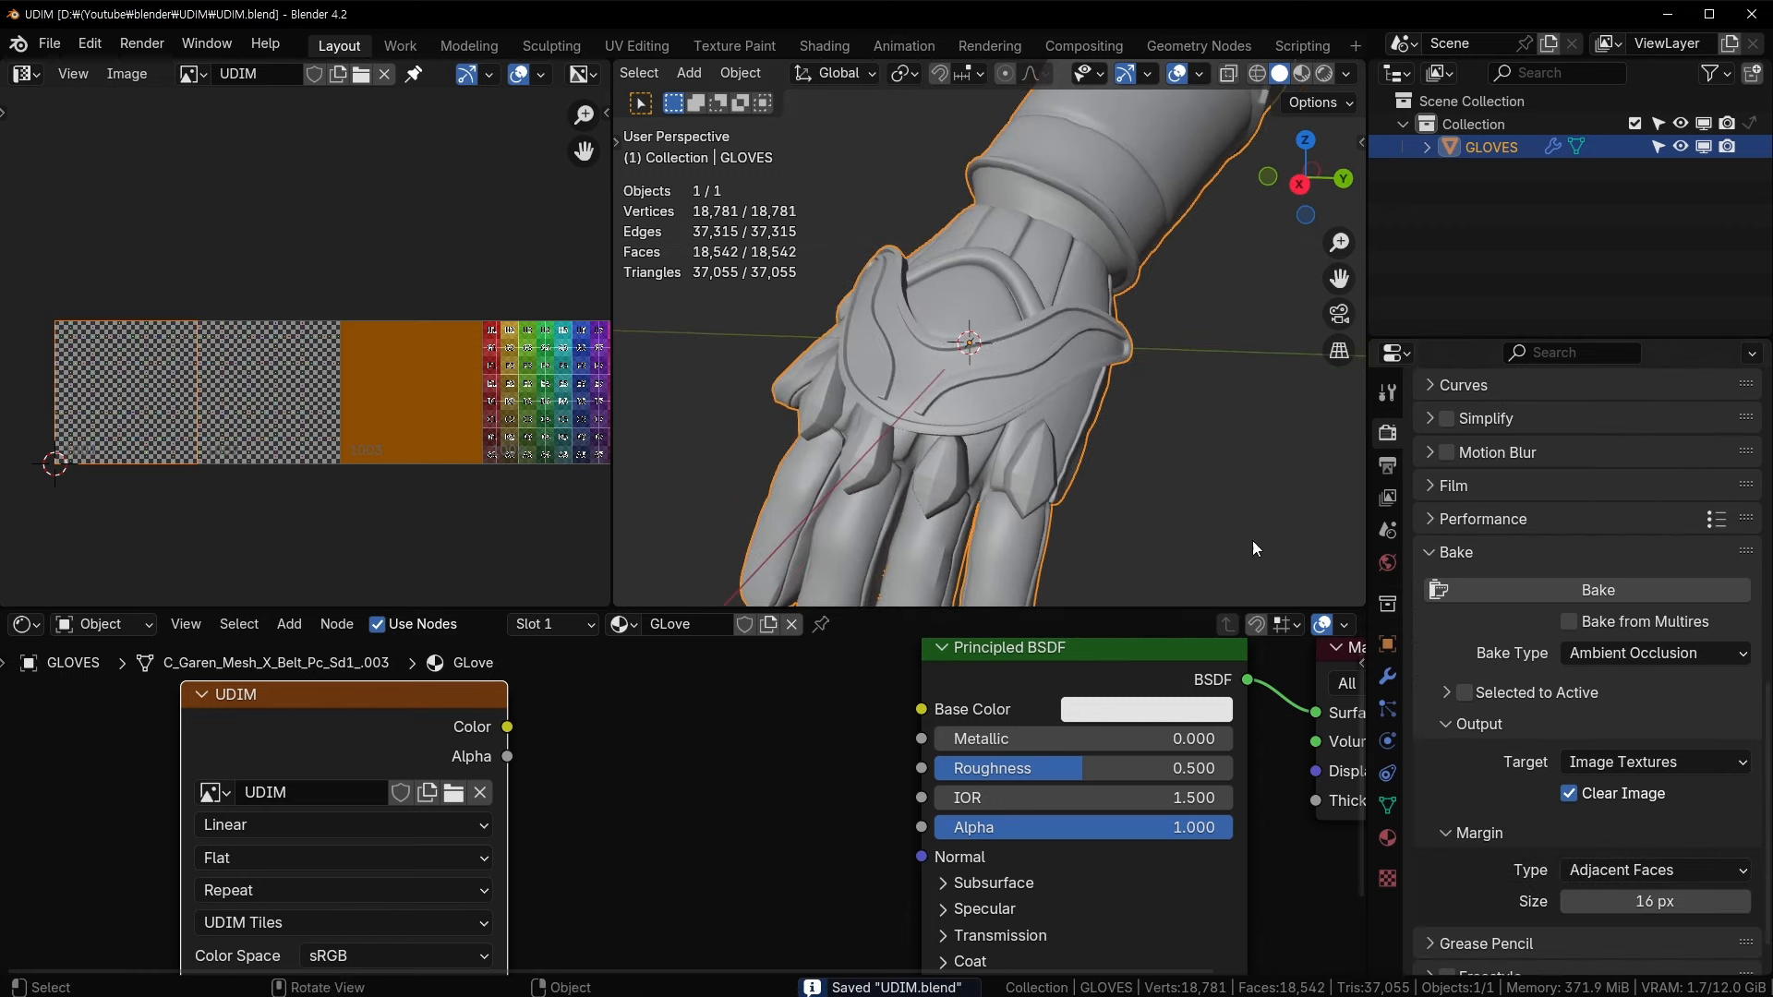
left_click(572, 738)
left_click(497, 735)
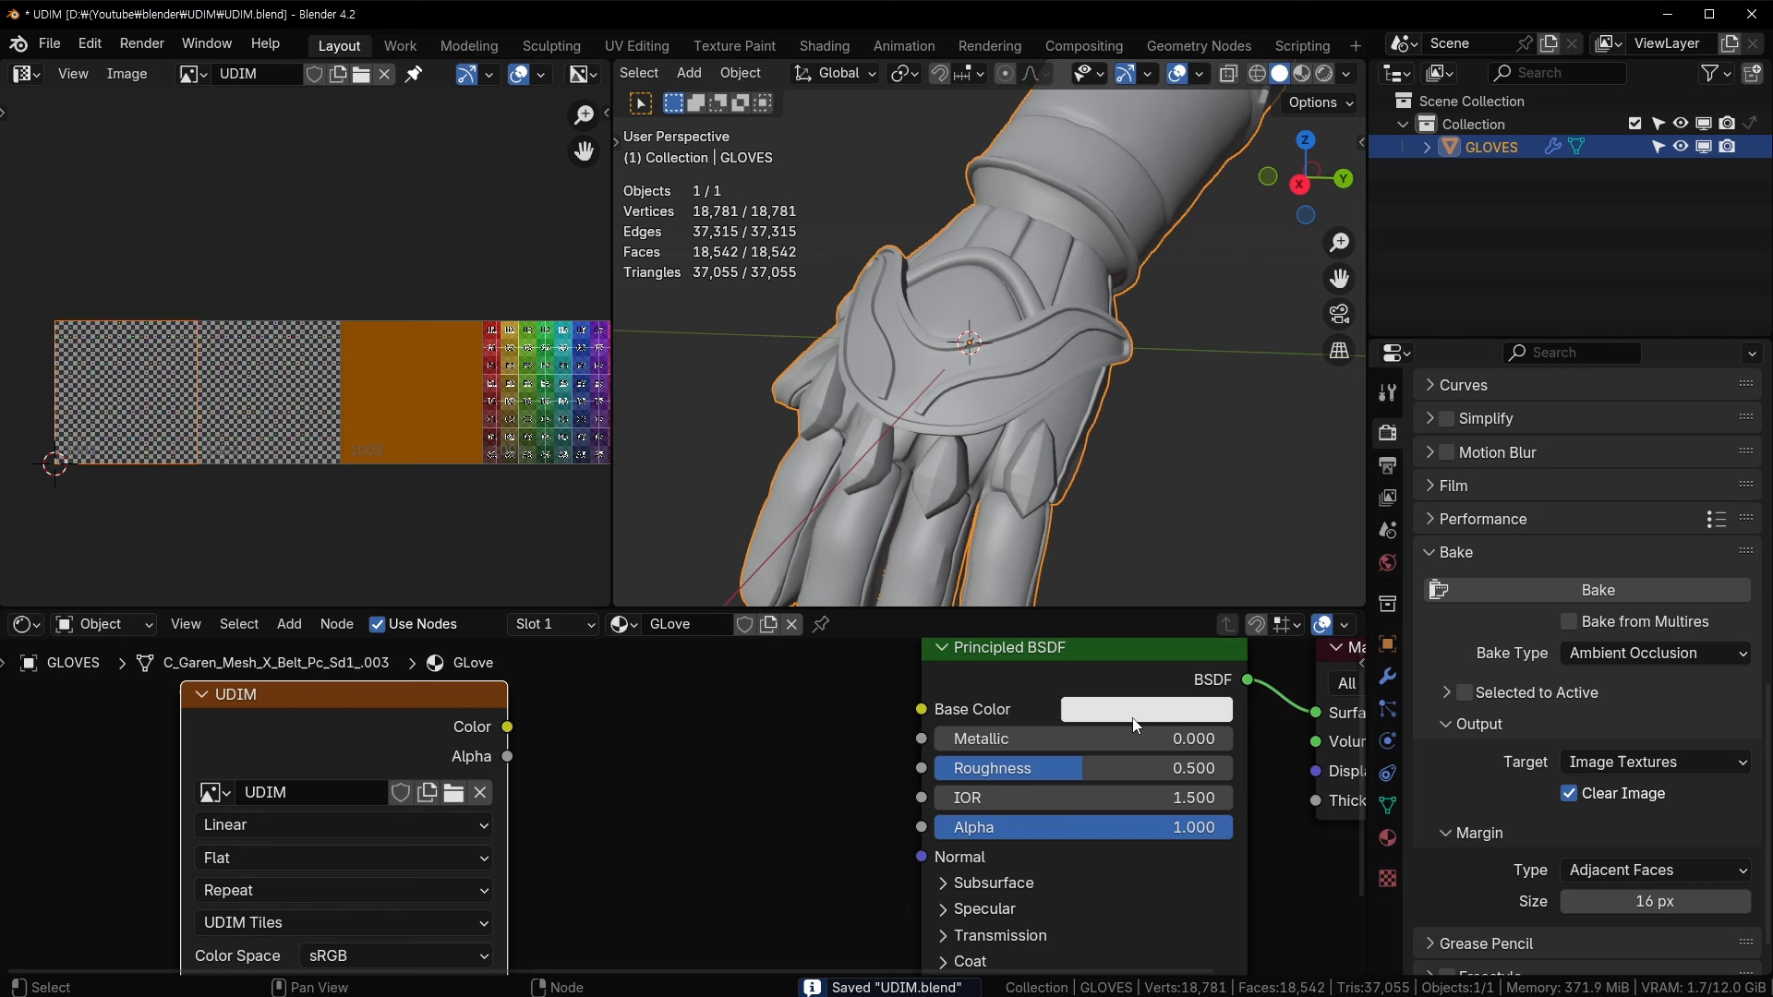
left_click(1594, 586)
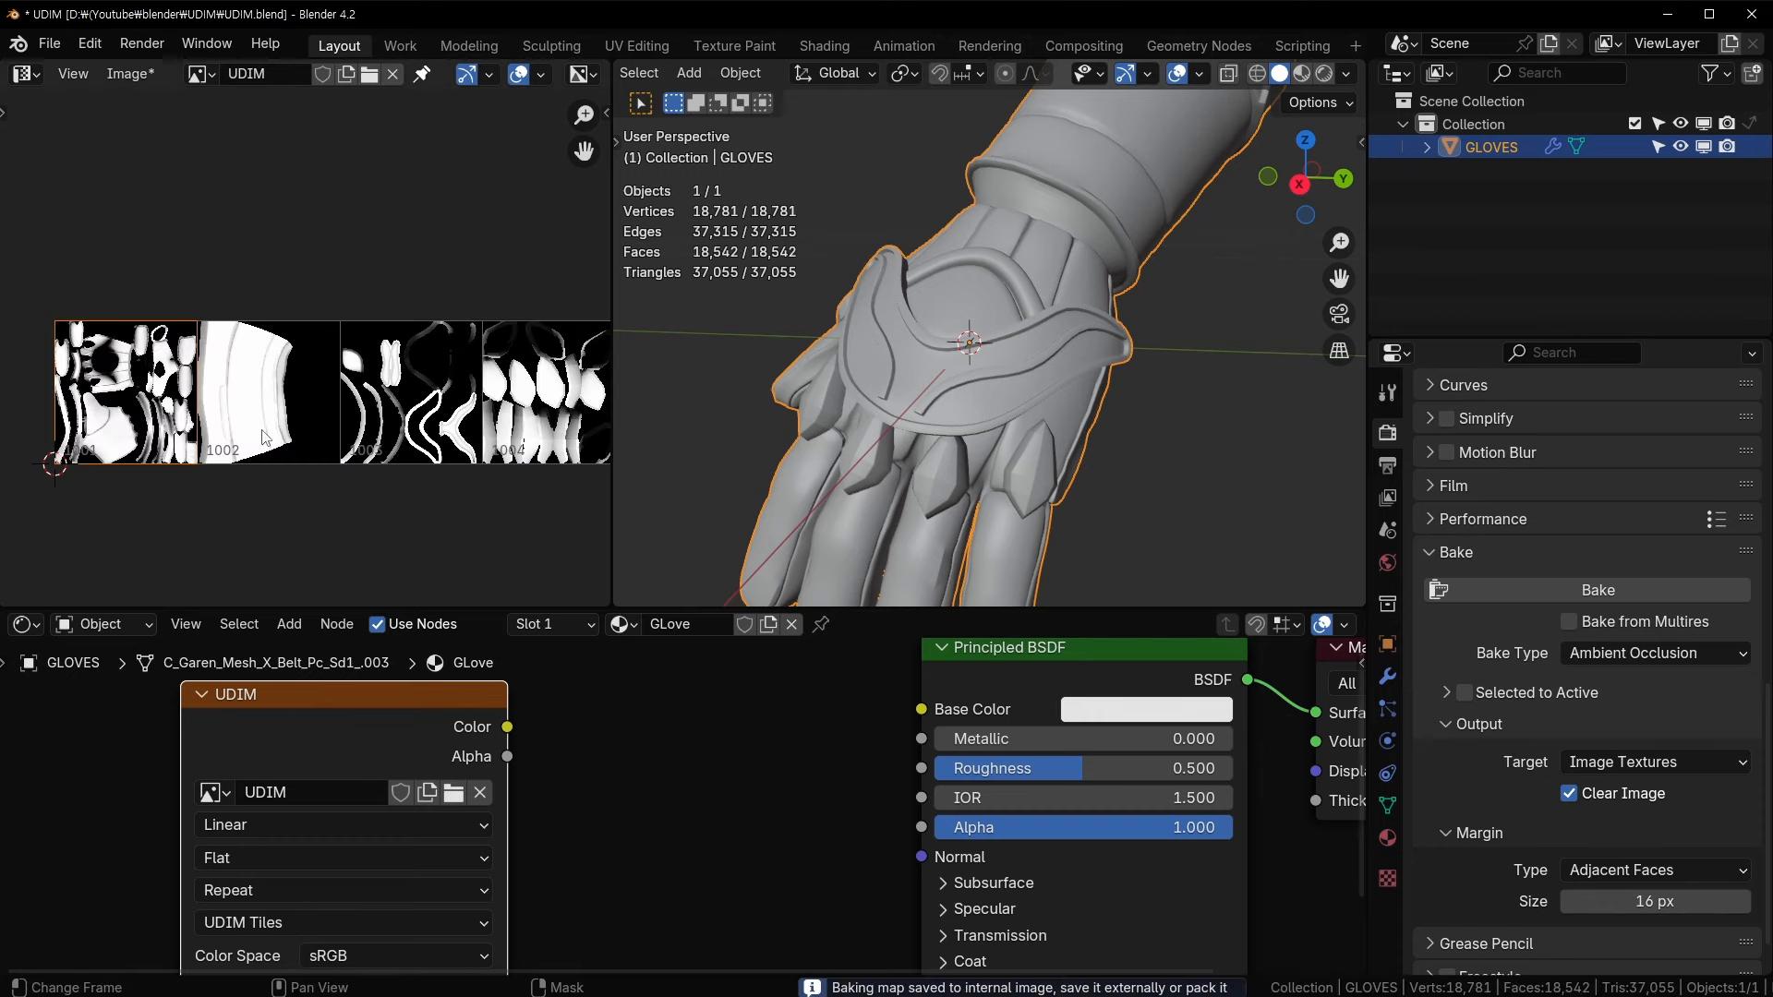
- Examine the baked ambient occlusion islands on tiles 1001 to 1004 in a maximized Image Editor
key("ctrl+space")
scroll(840, 517, "up", 3)
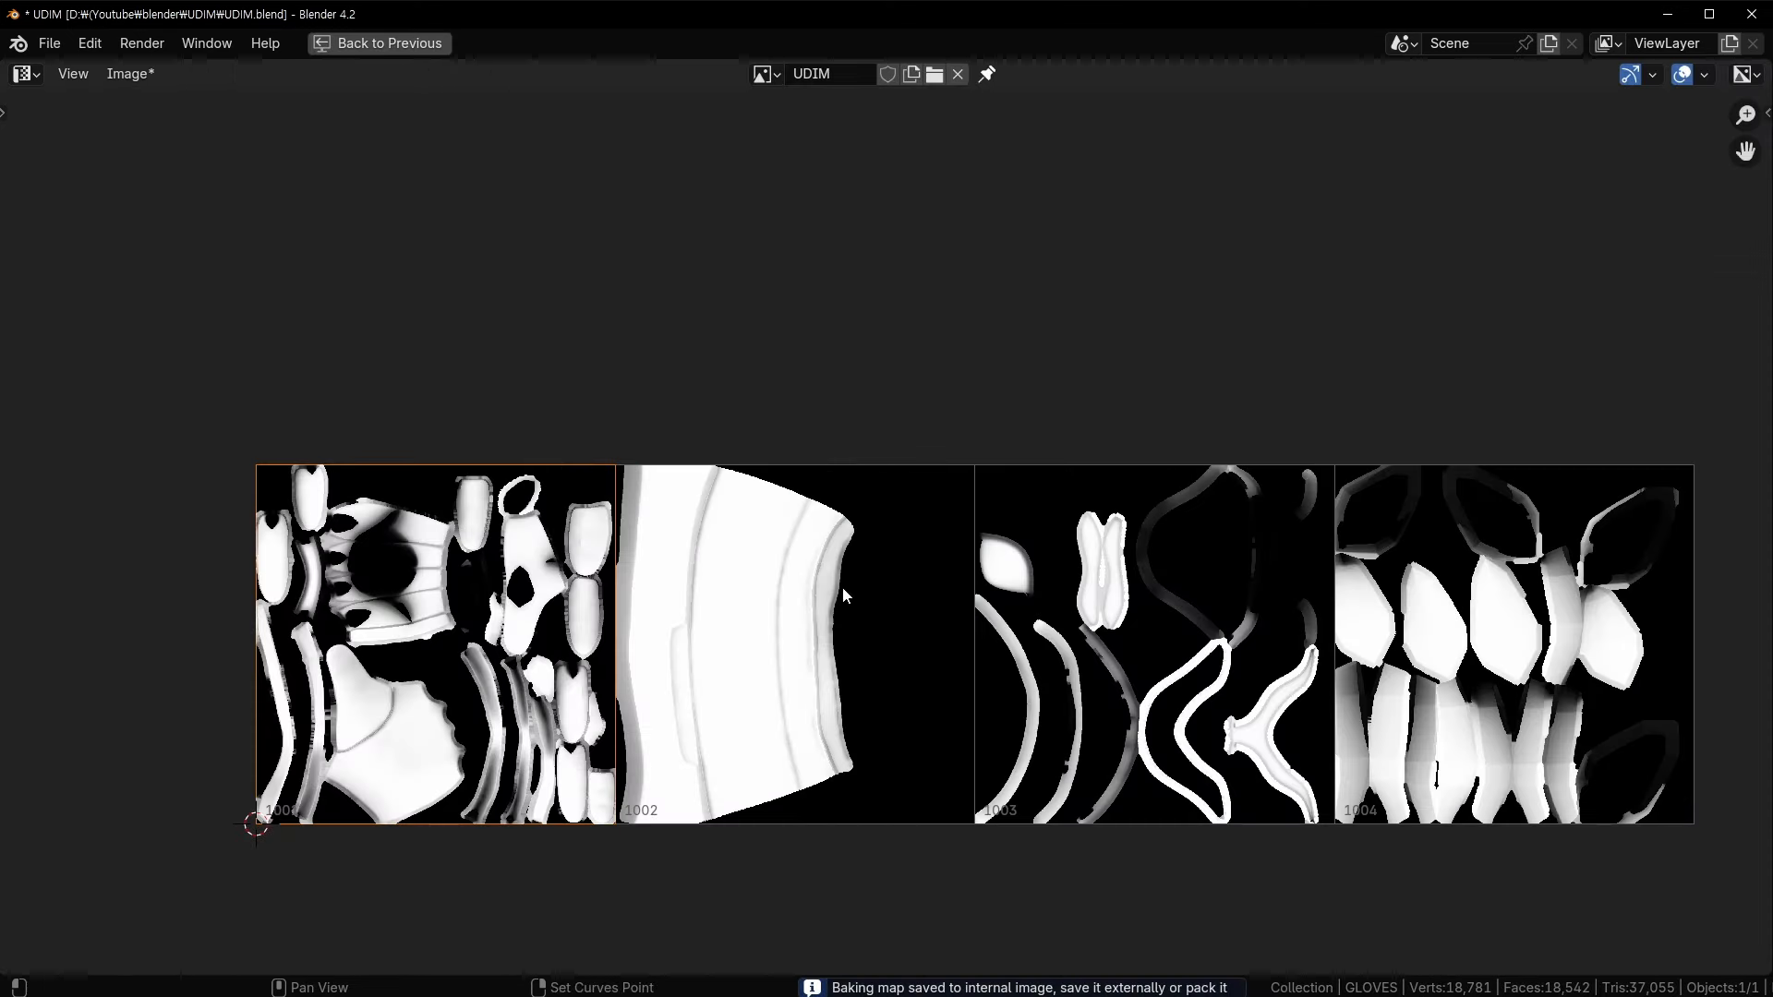
middle_click_drag(842, 588, 722, 454)
scroll(586, 513, "down", 1)
scroll(371, 501, "up", 3)
scroll(416, 277, "down", 3)
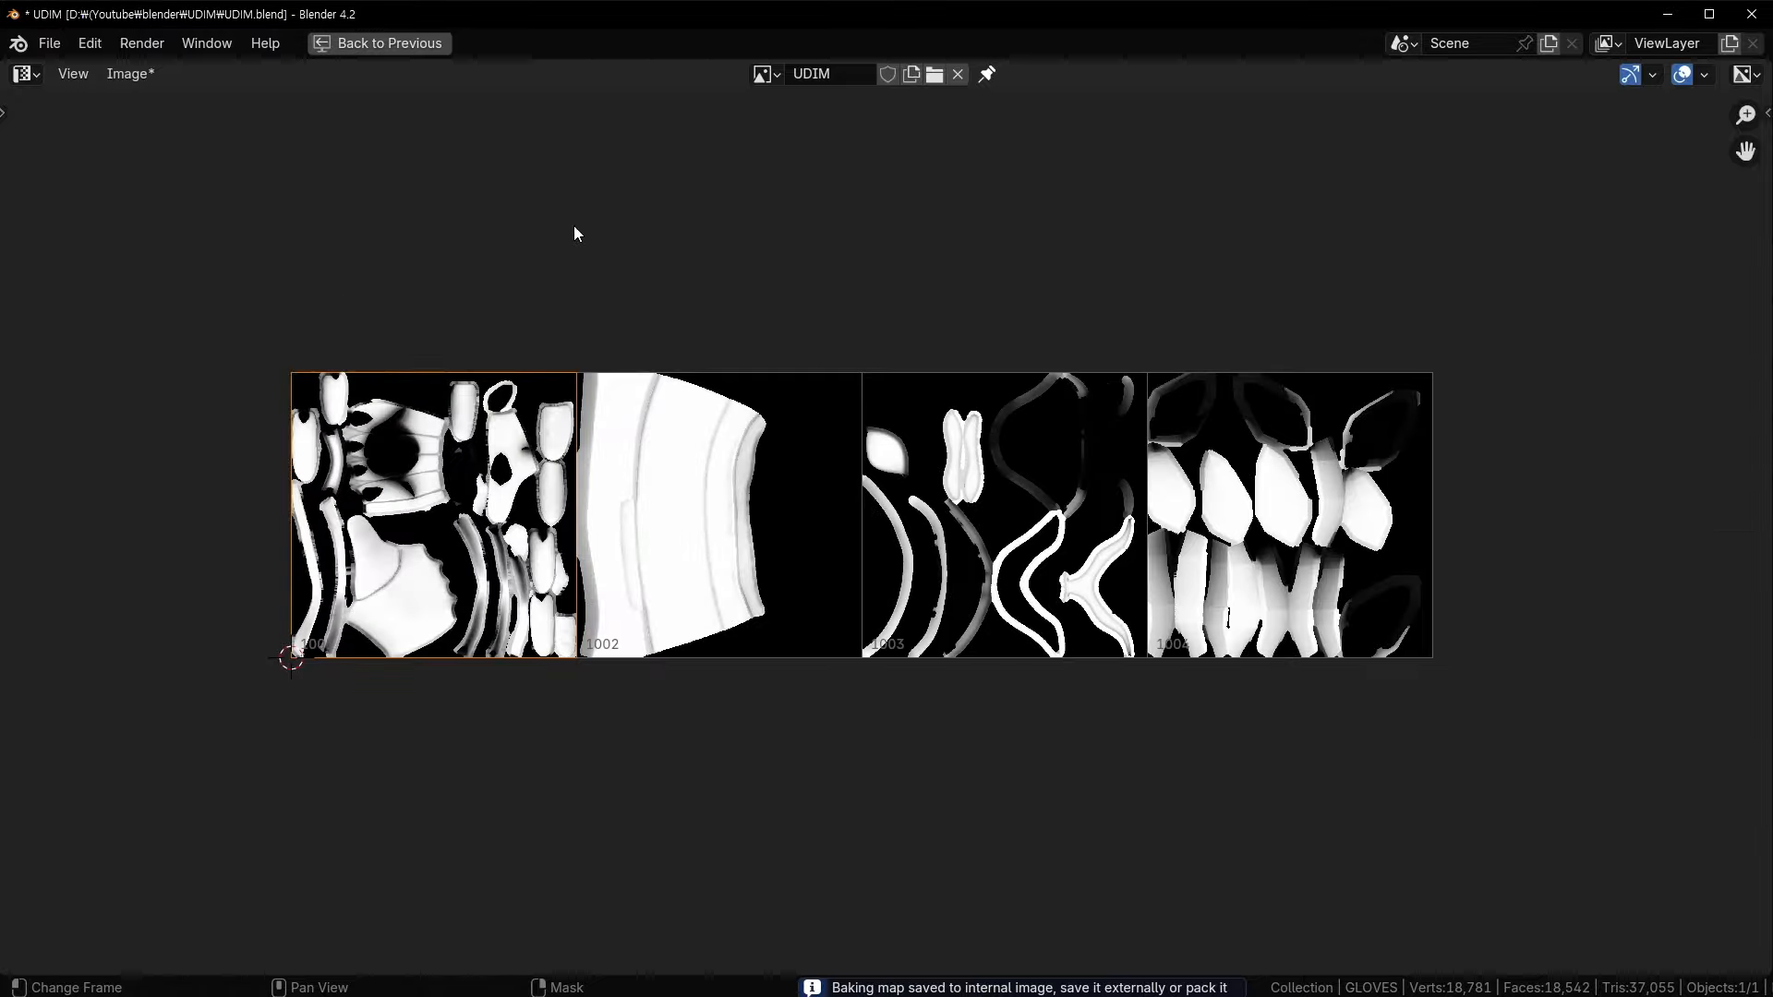
scroll(633, 475, "up", 1)
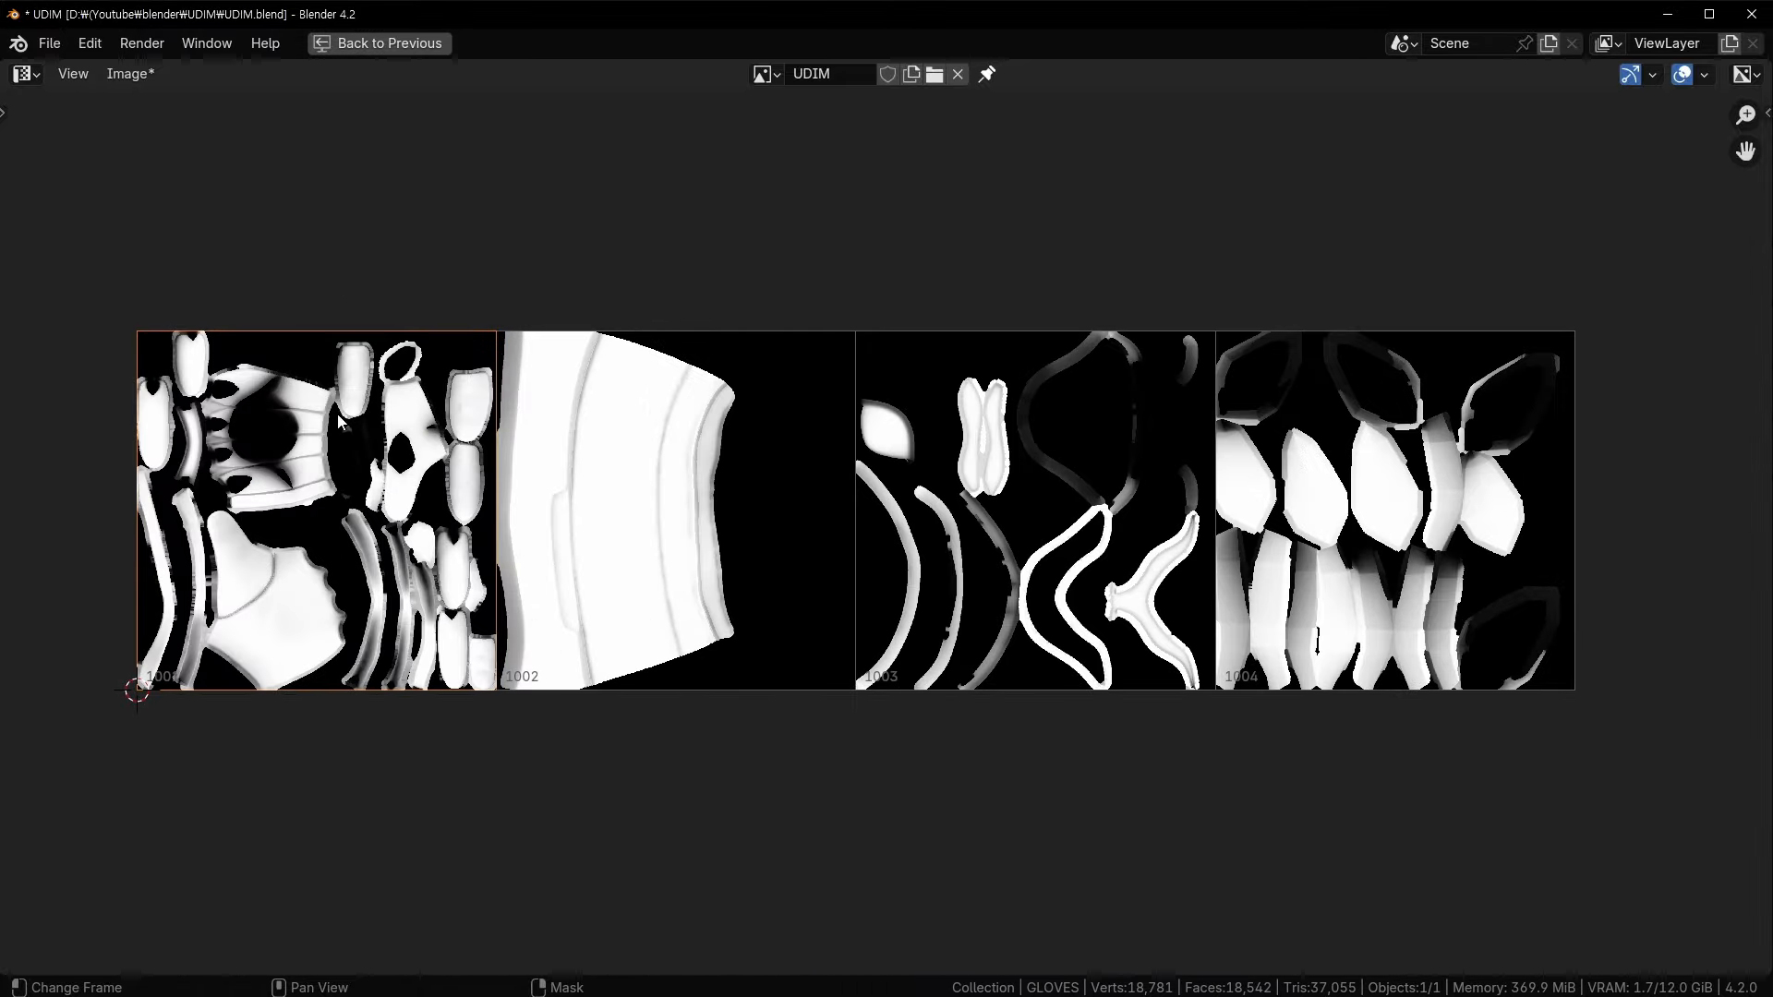
scroll(643, 548, "up", 2)
scroll(597, 533, "up", 2)
scroll(595, 517, "down", 3)
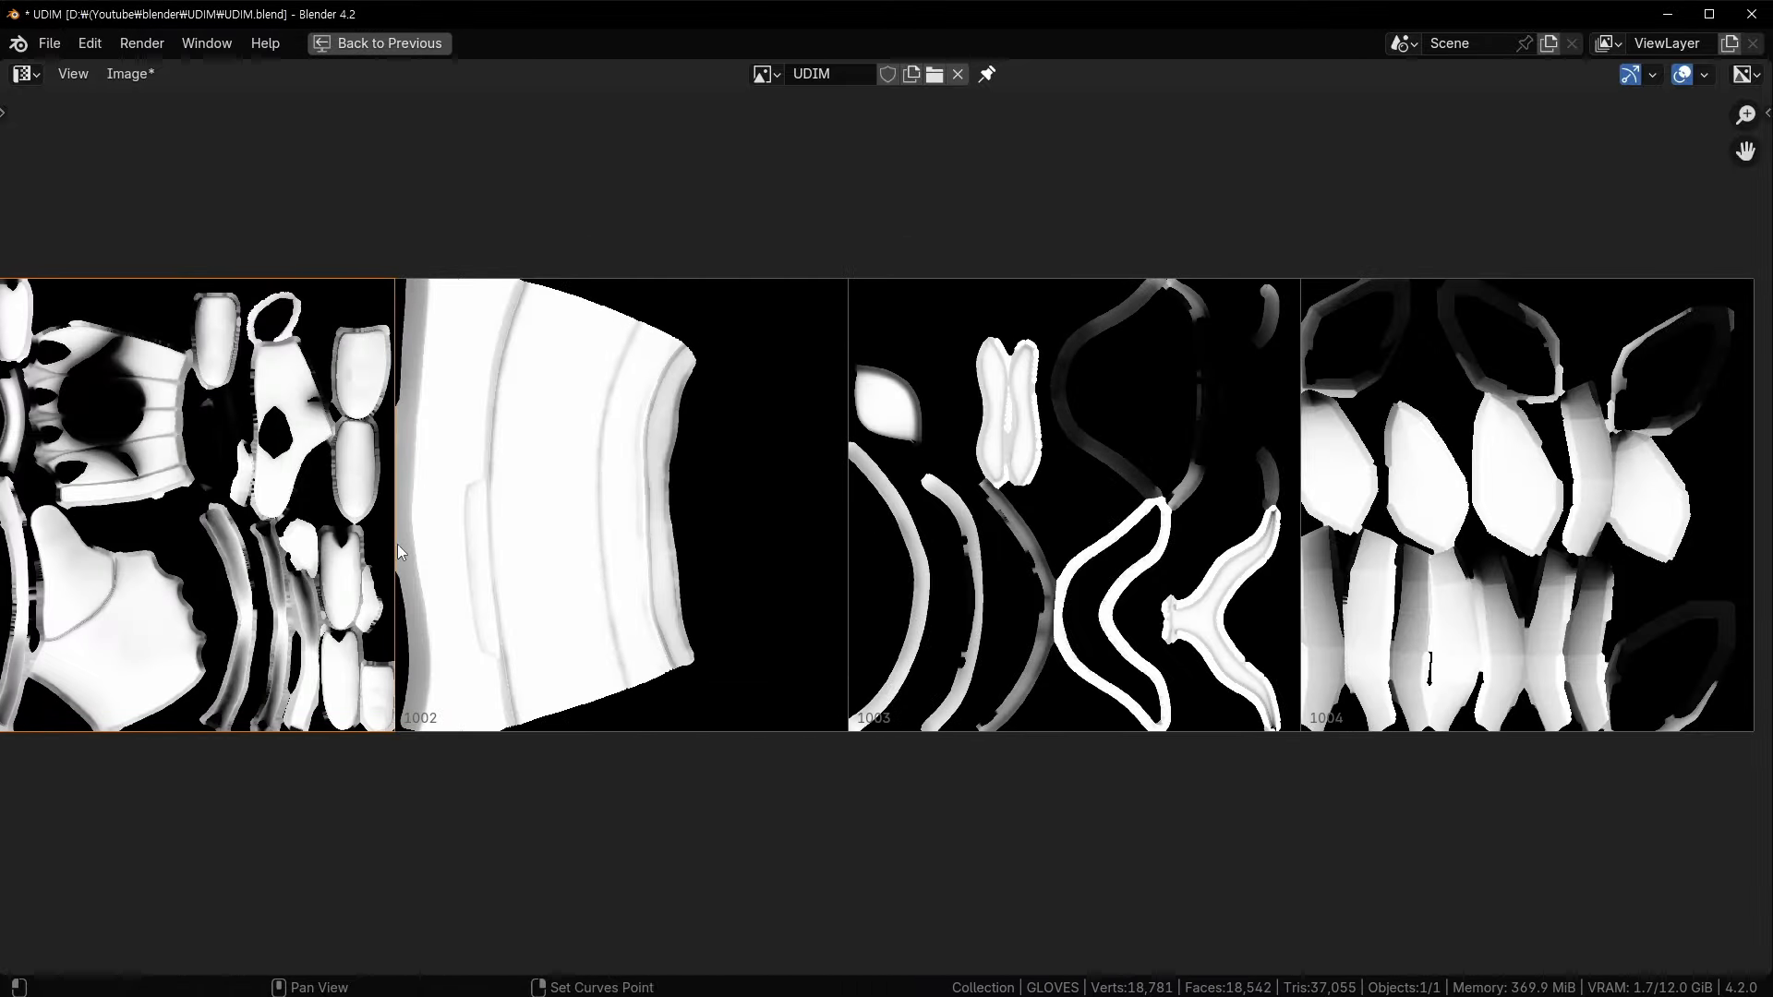
middle_click_drag(70, 332, 385, 332, "shift")
scroll(591, 573, "up", 3)
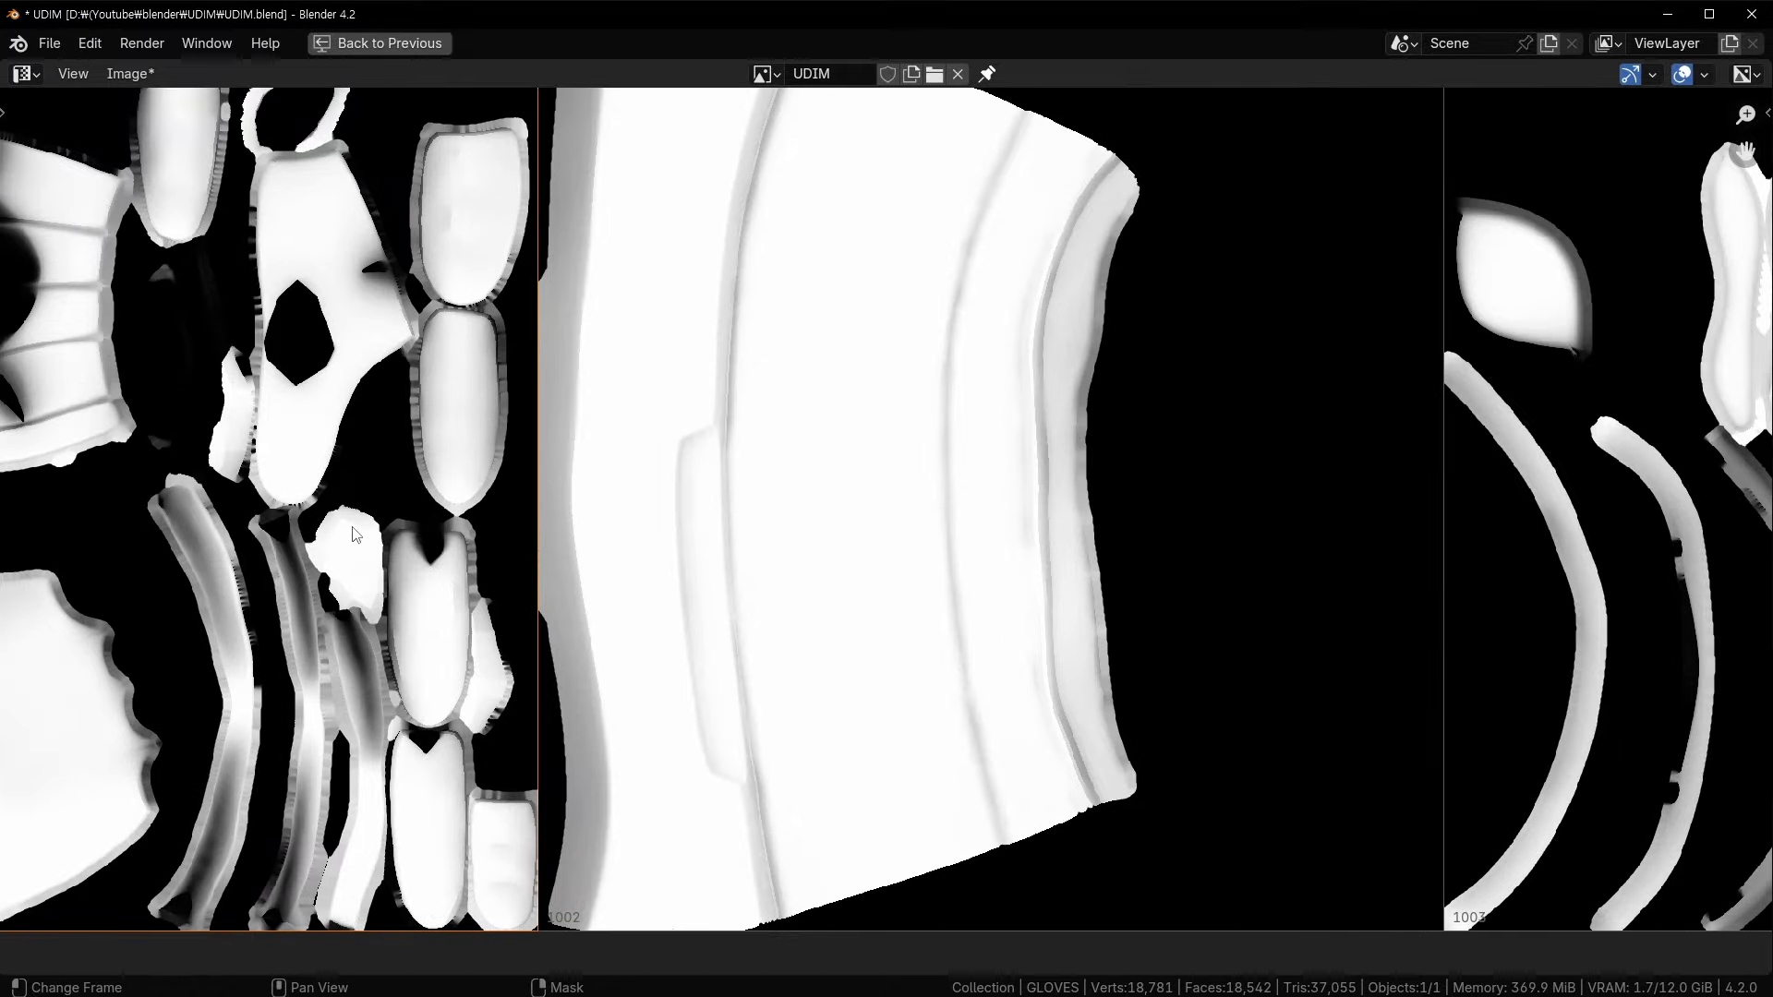
scroll(749, 405, "up", 3)
middle_click_drag(258, 496, 894, 761, "shift")
scroll(554, 462, "down", 3)
scroll(542, 449, "down", 4)
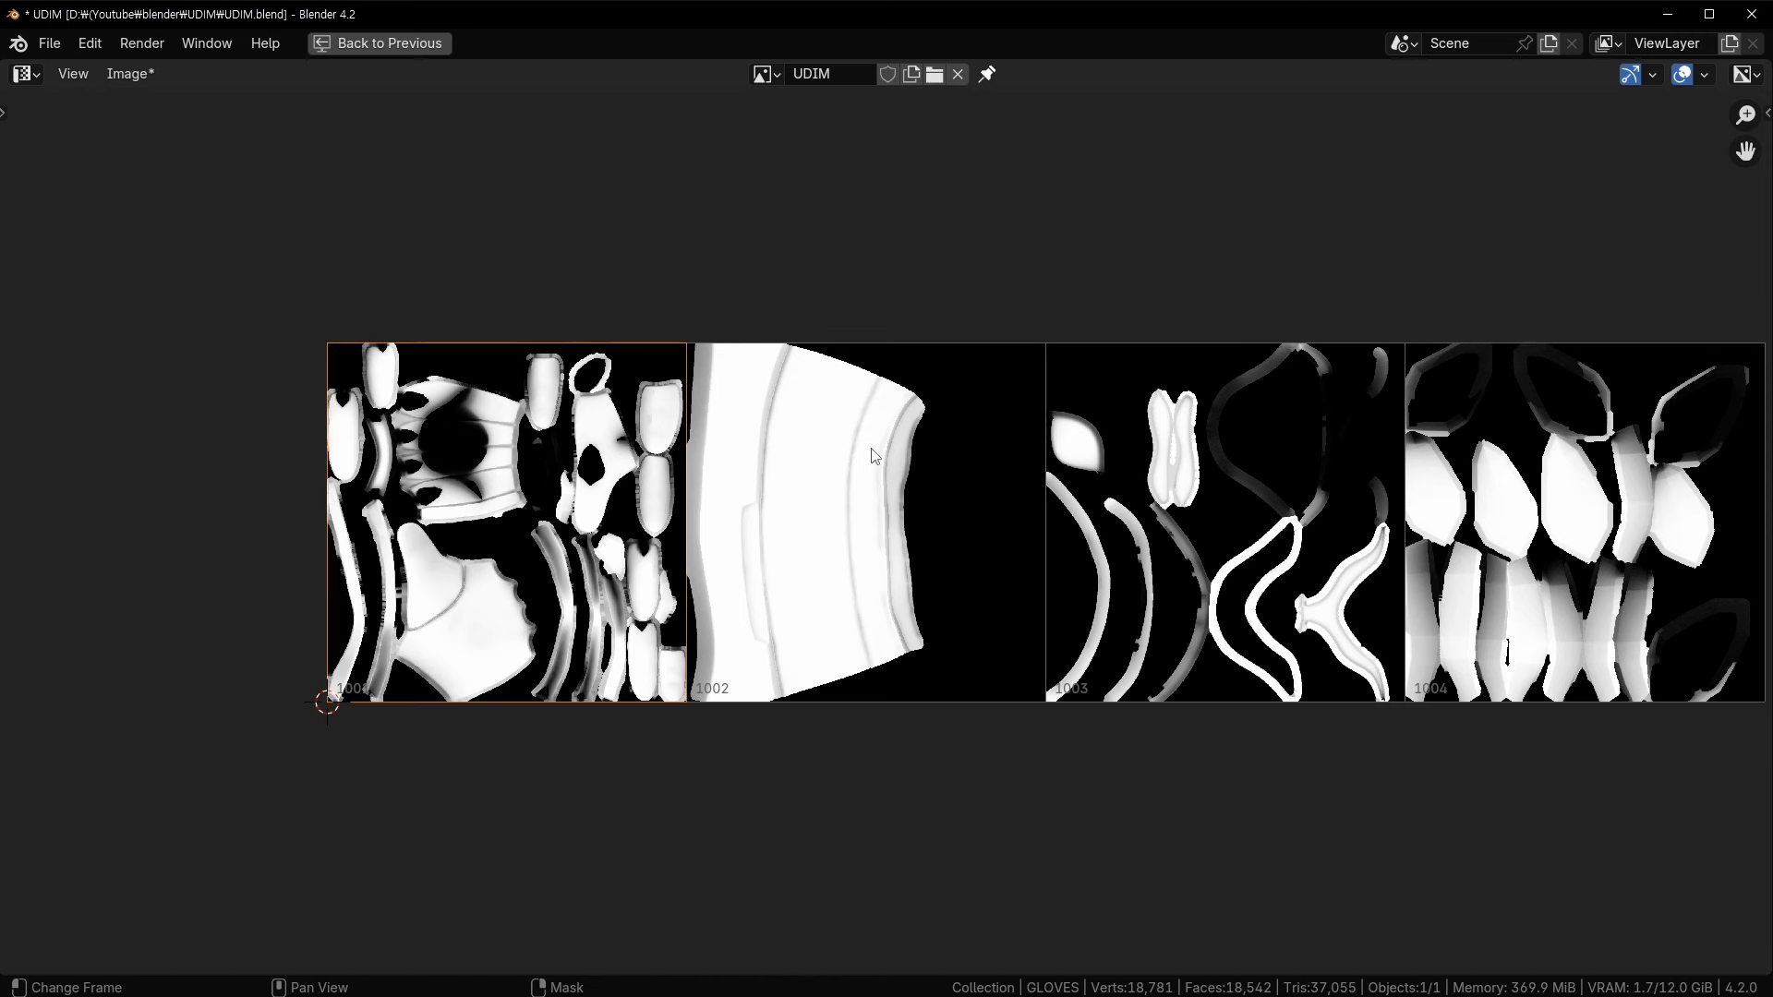
scroll(874, 455, "down", 4)
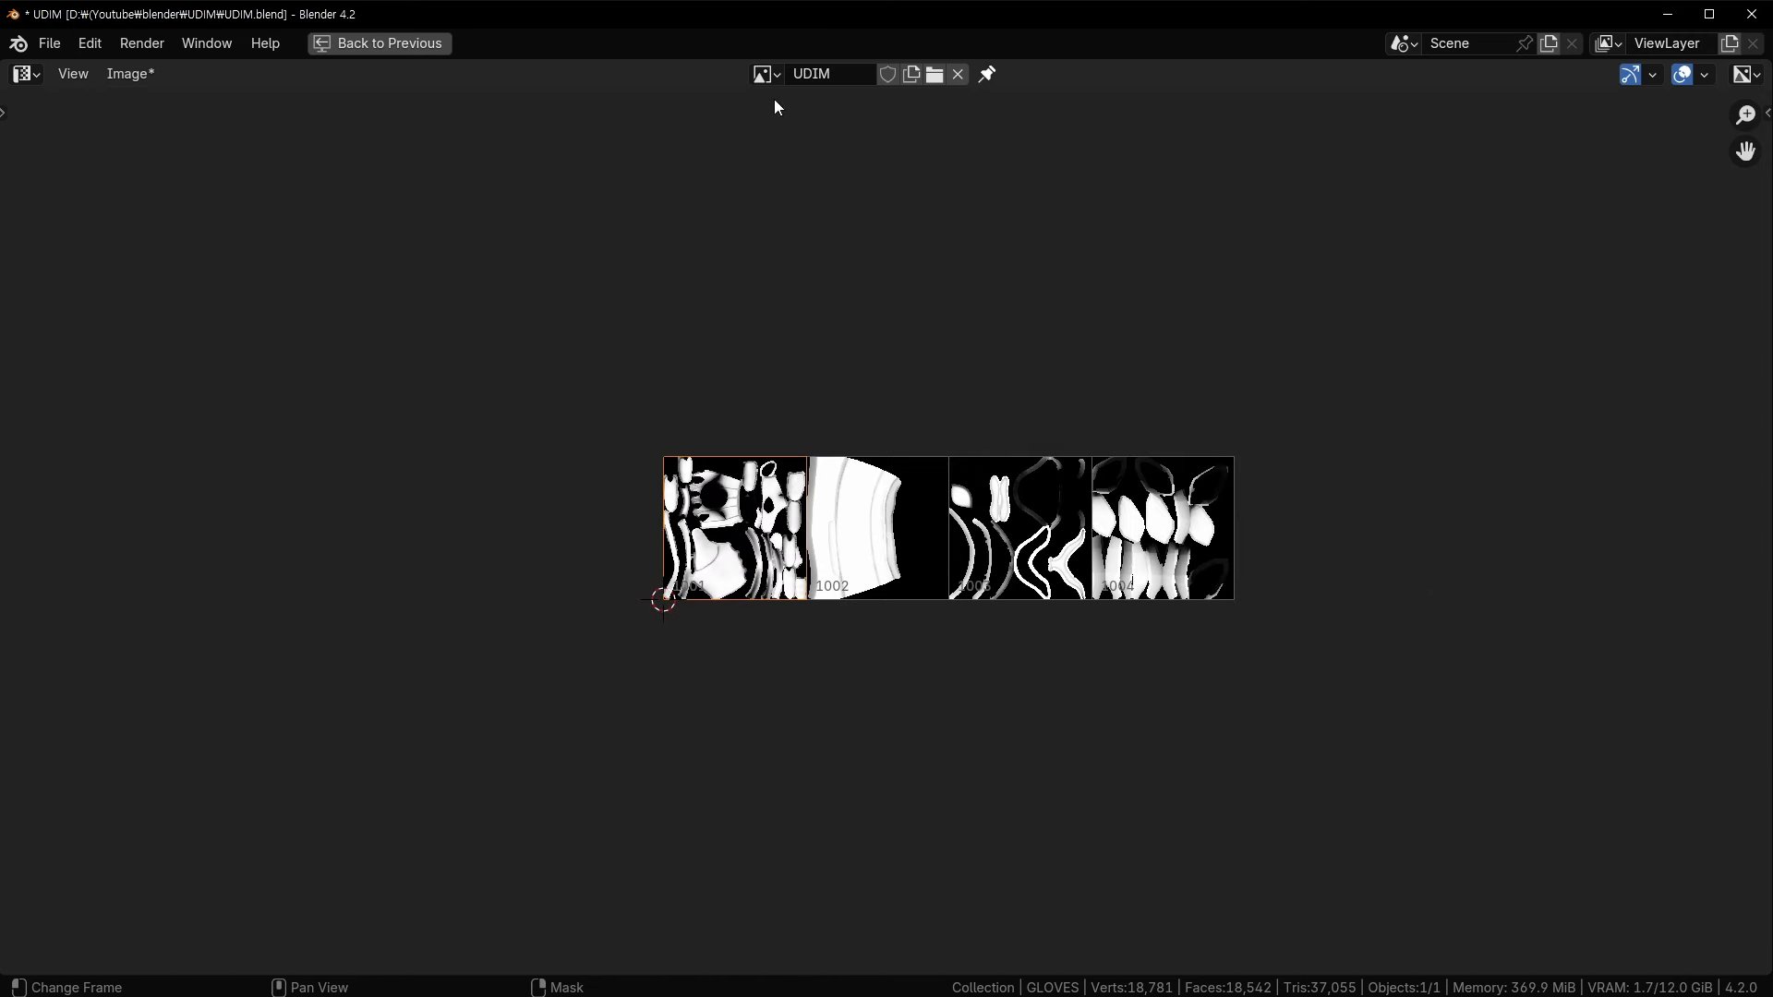
middle_click_drag(1224, 308, 1101, 410)
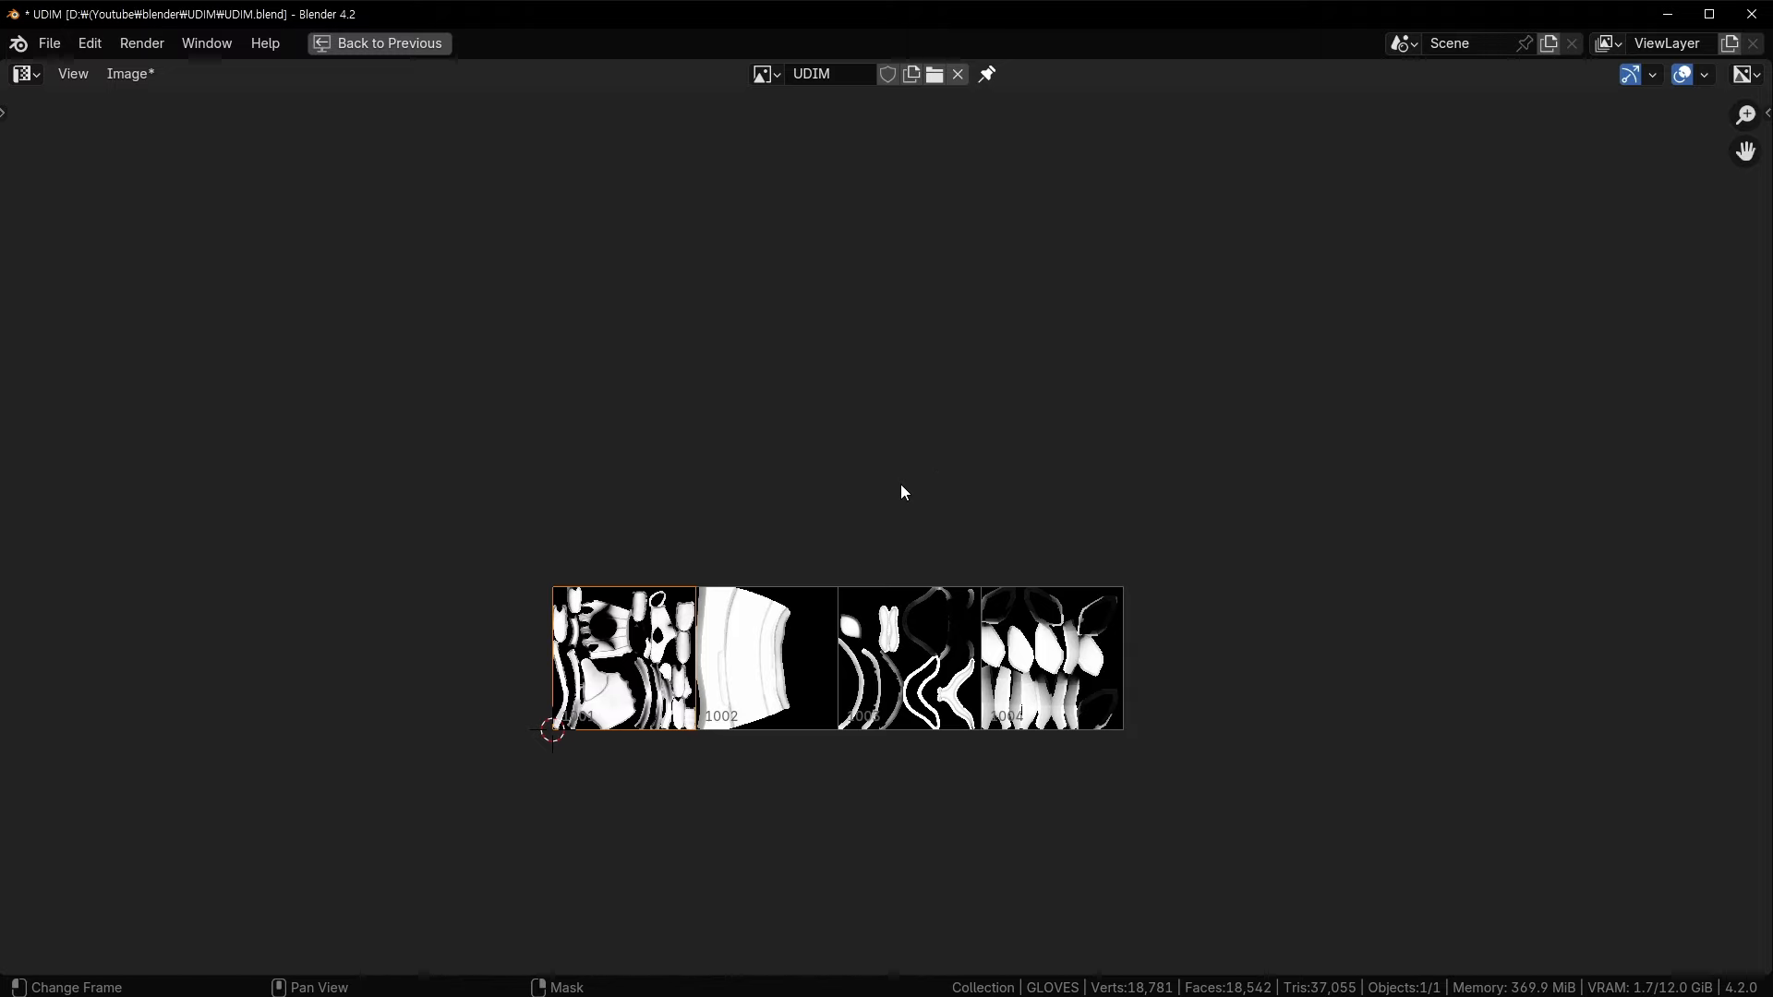
- Restore the normal workspace layout and save the baked UDIM tile images over the existing files
key("ctrl+space")
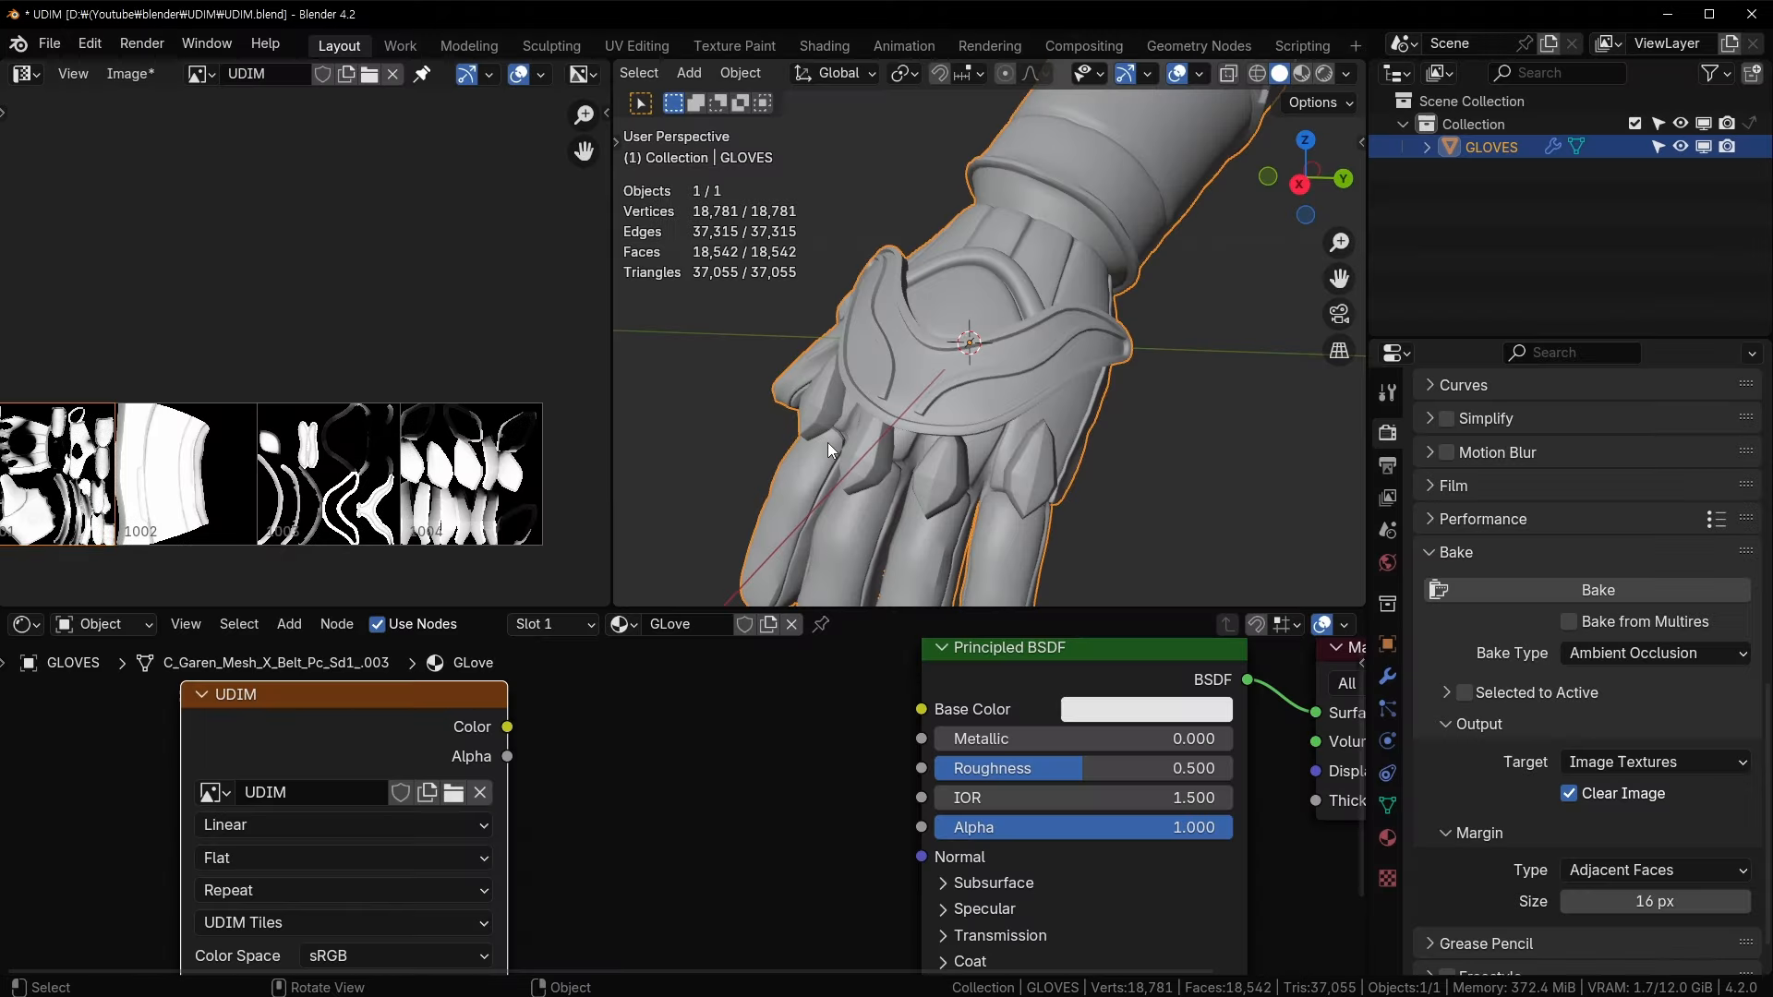
middle_click_drag(183, 252, 308, 240)
key("alt+s")
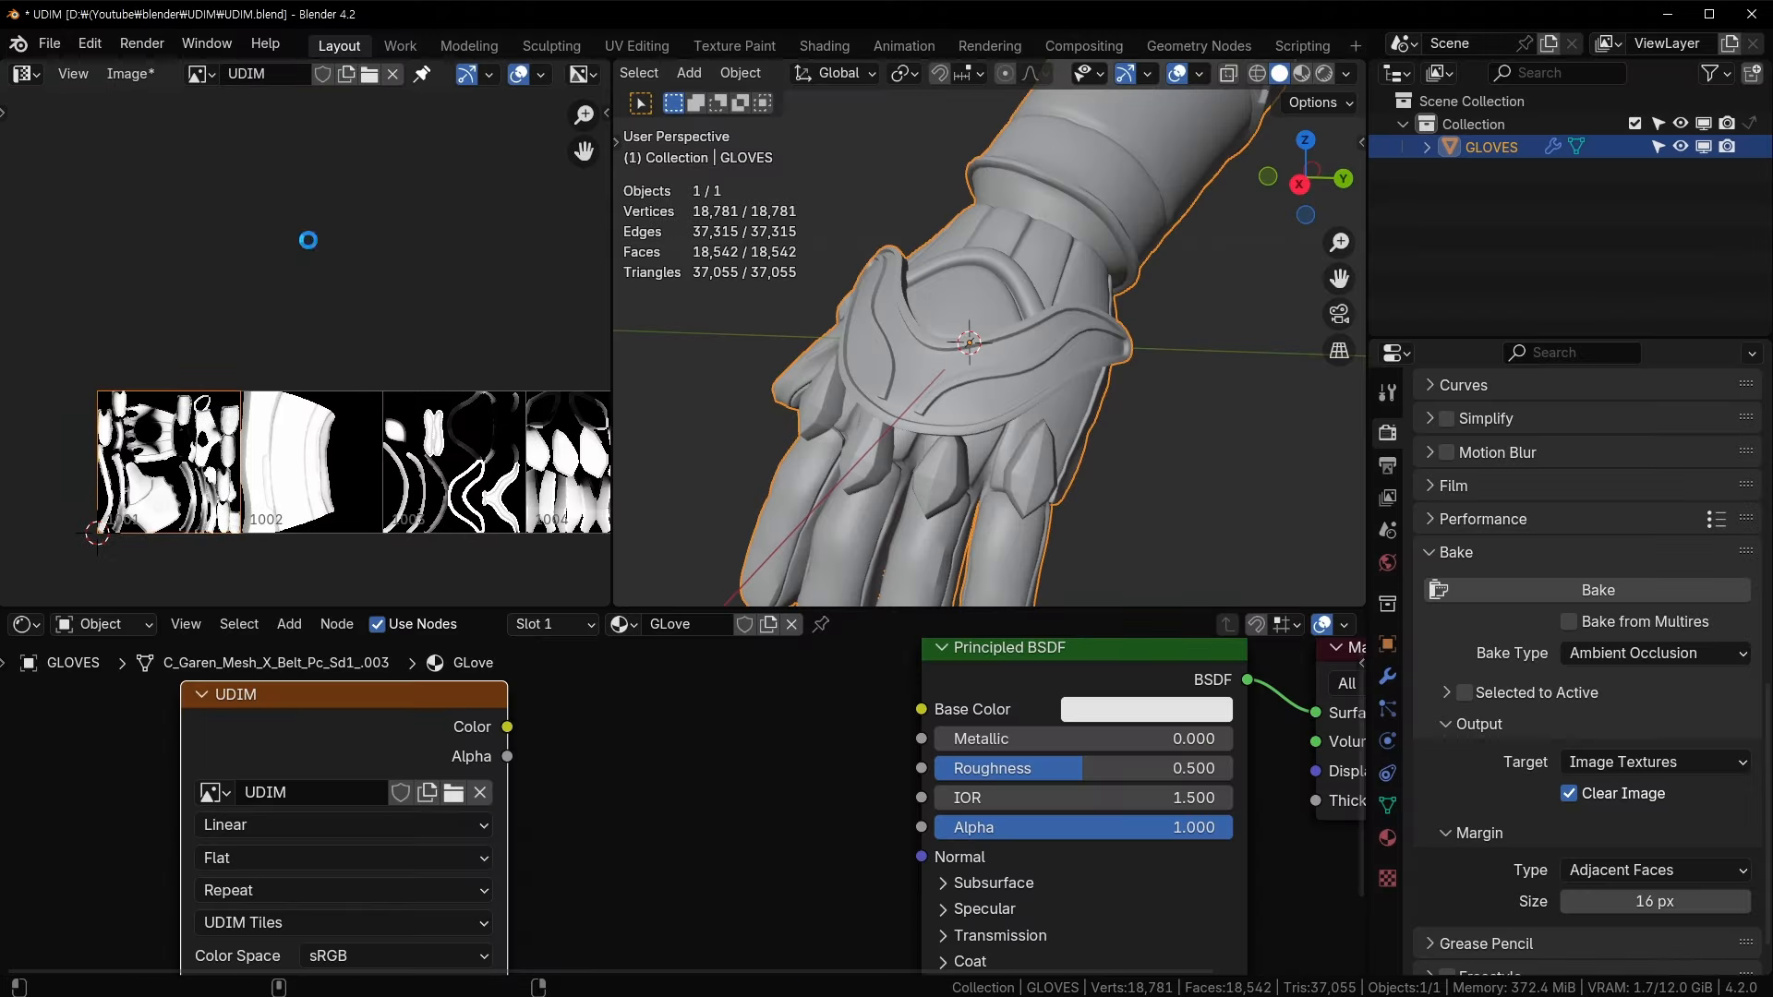
- Check the thumbnails of the baked UDIM.1001 to UDIM.1004 images in the save dialog and cancel without saving again
left_click(126, 73)
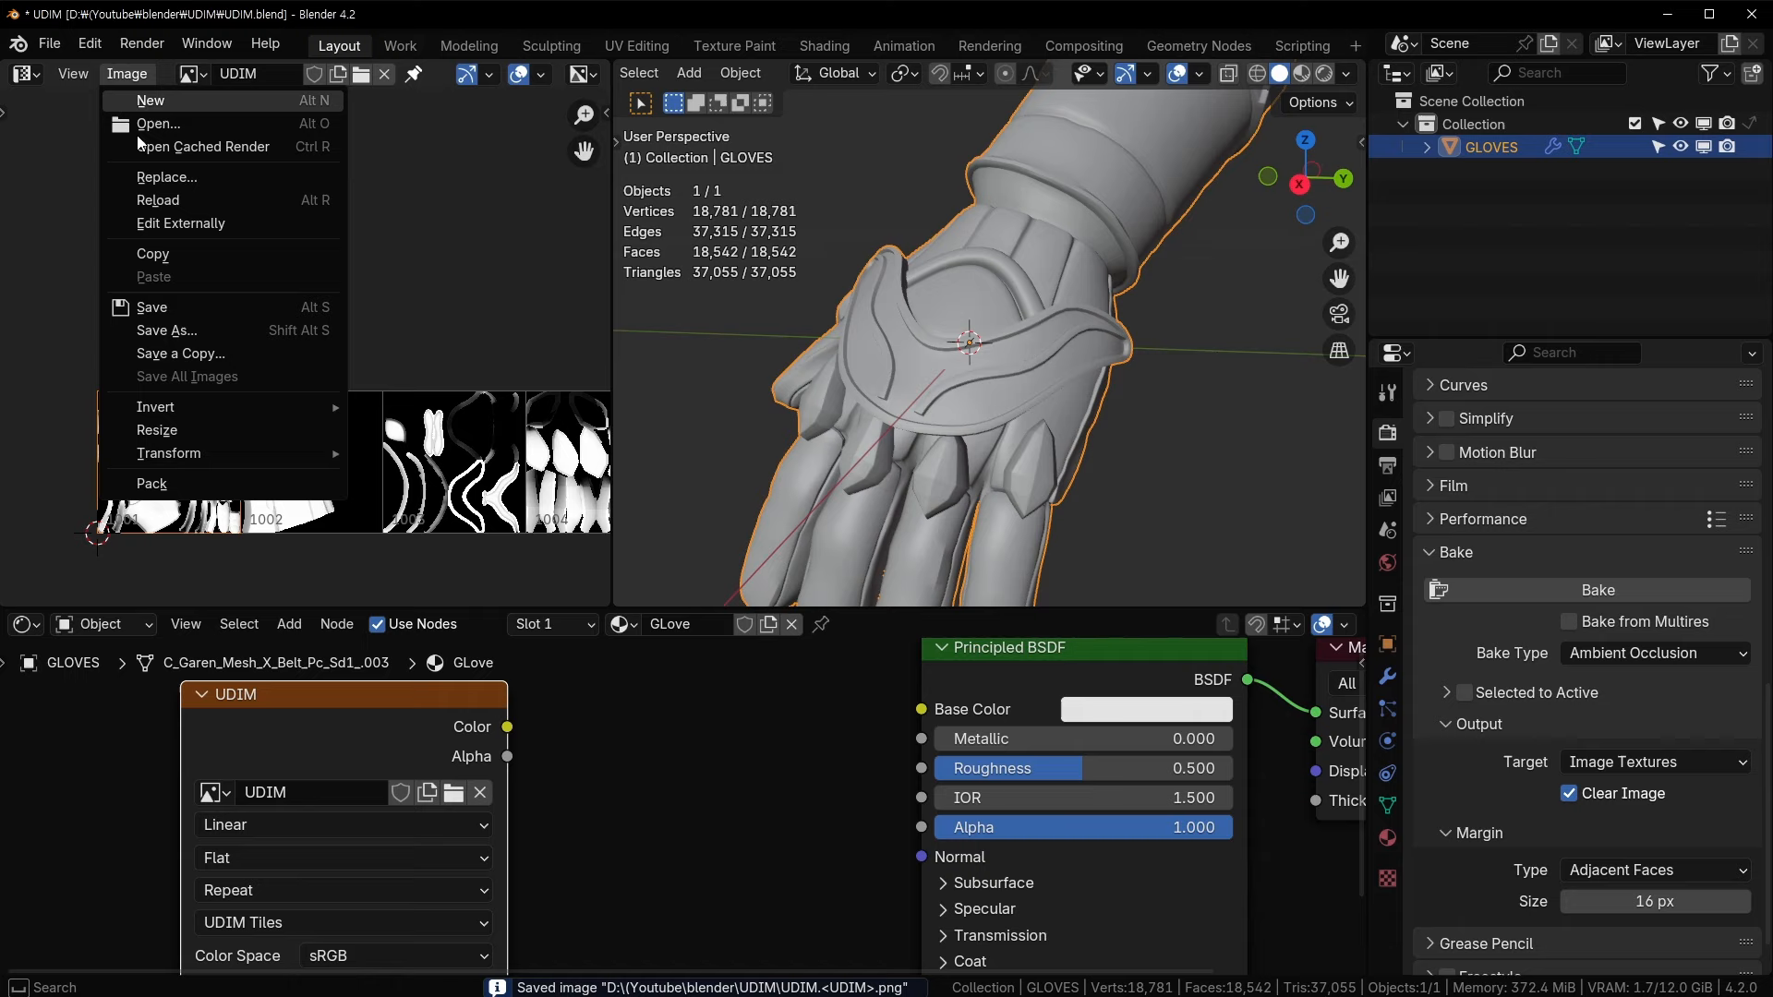
left_click(190, 325)
left_click_drag(694, 91, 252, 98)
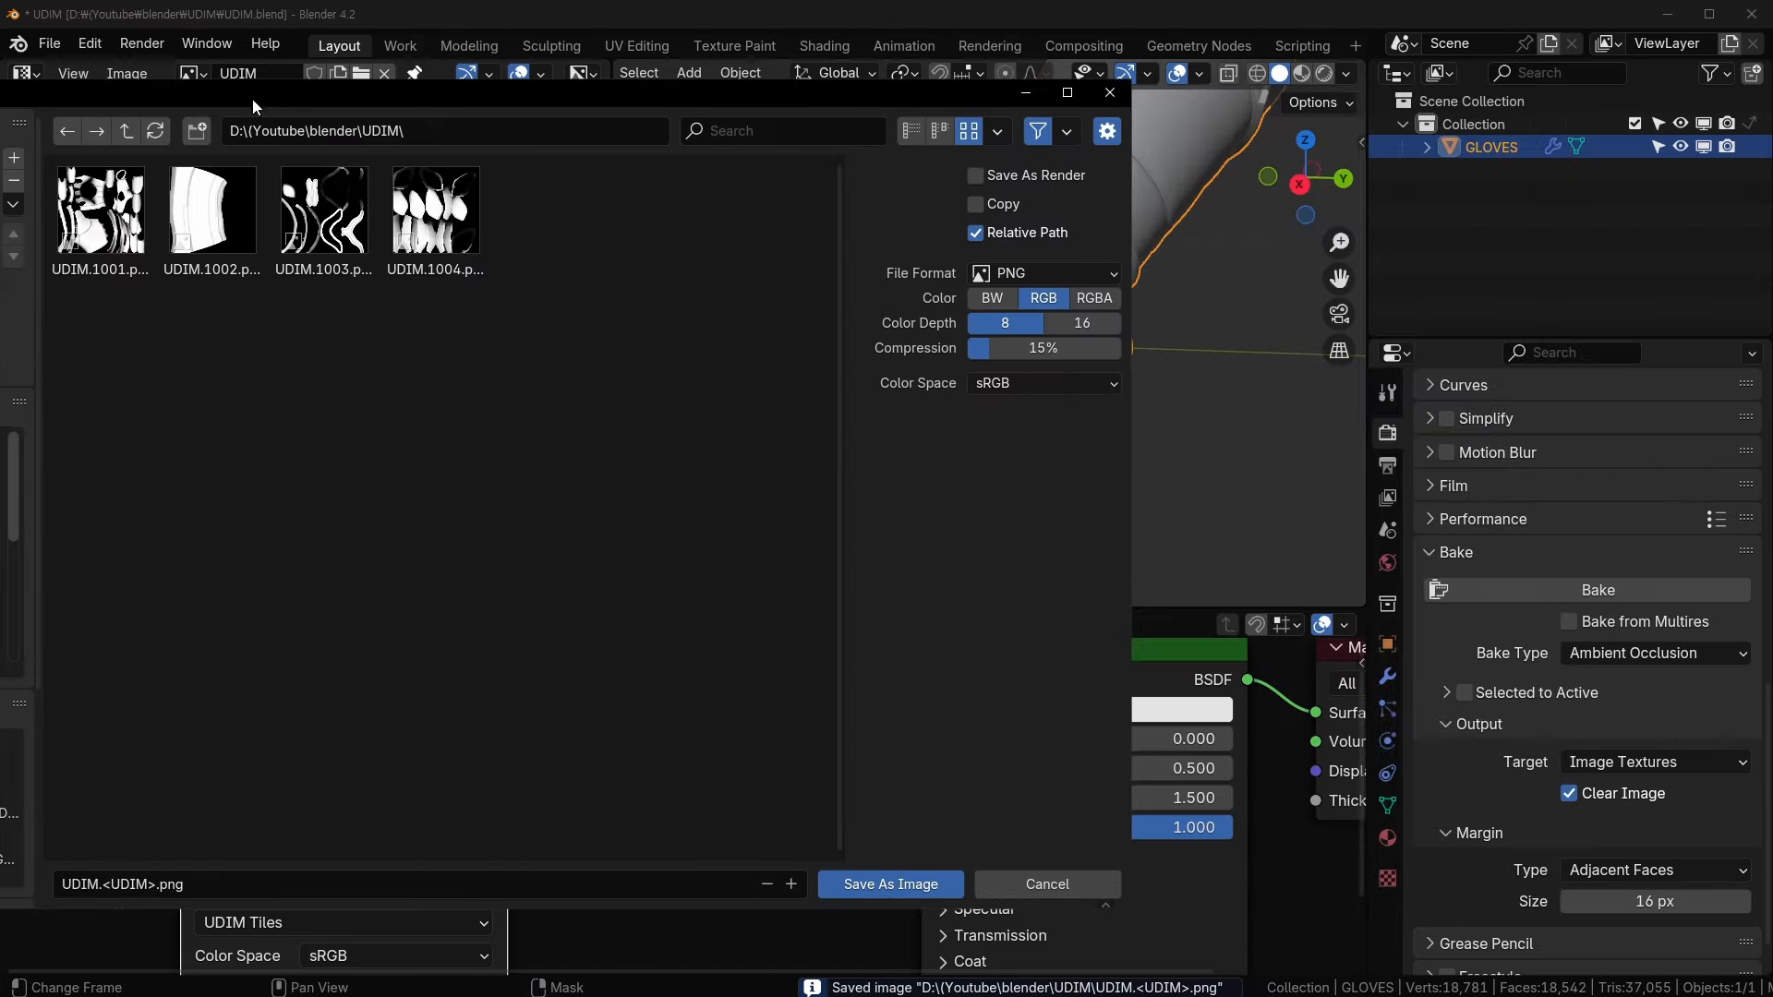
left_click(81, 251)
left_click(229, 246)
left_click(325, 242)
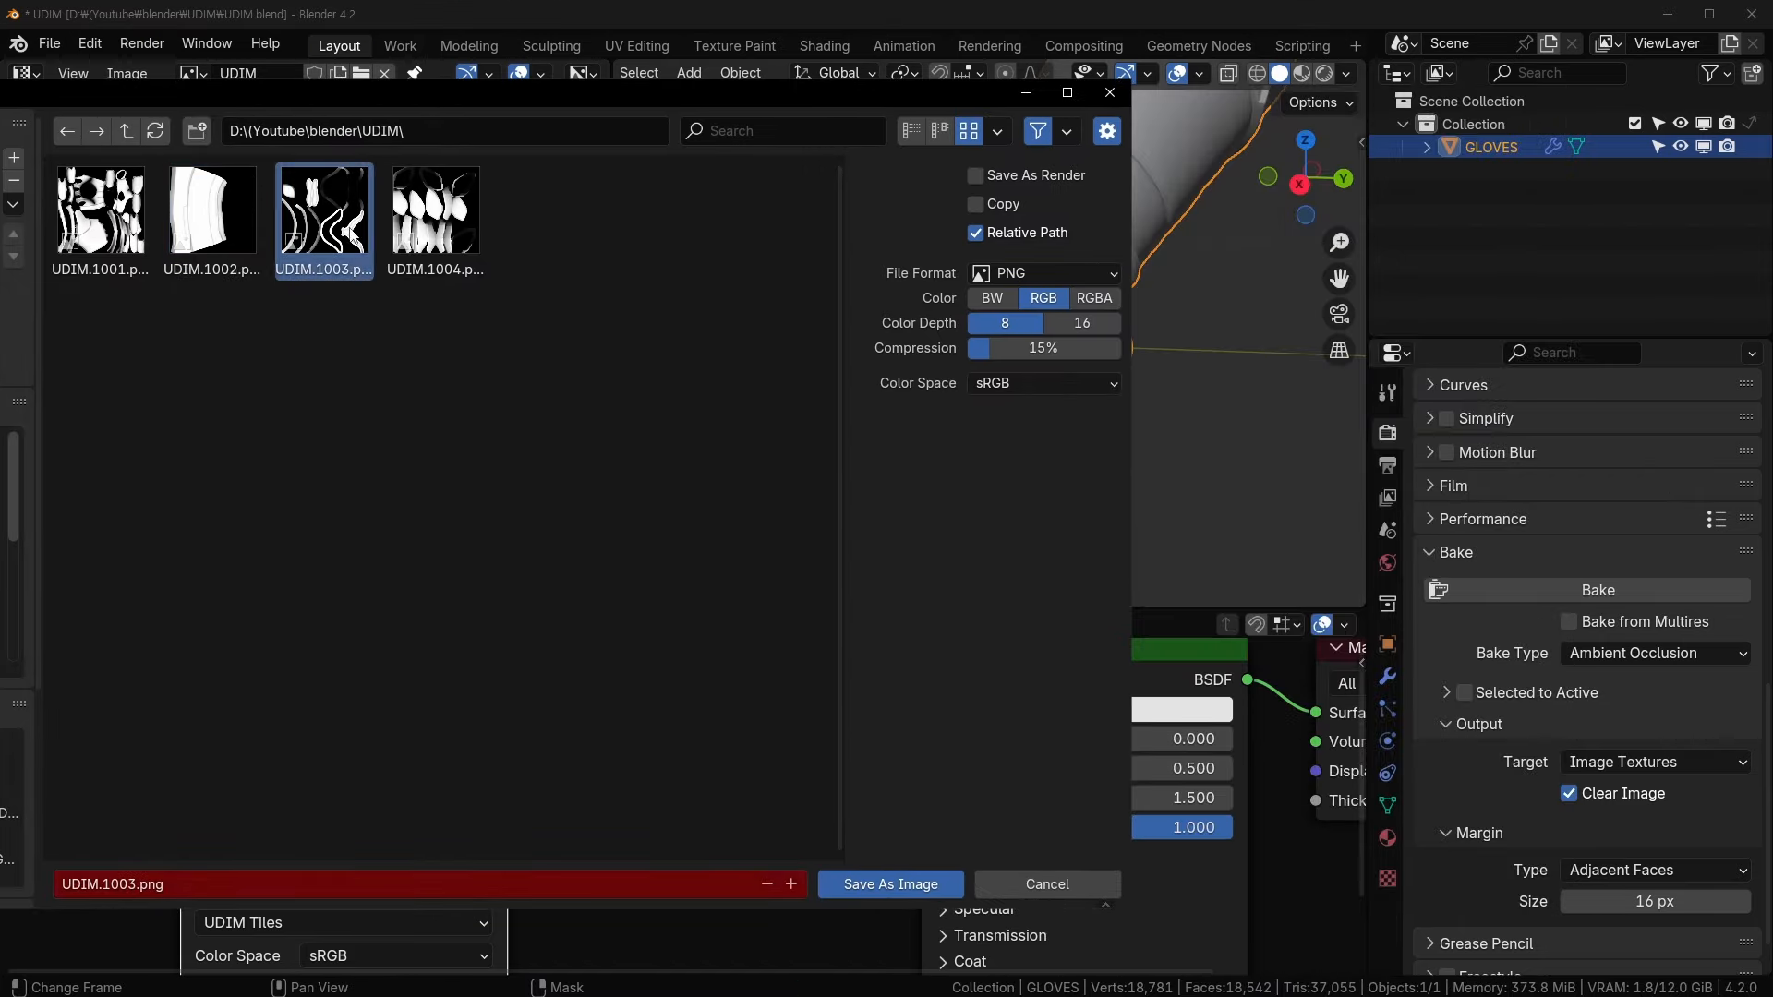
left_click(408, 236)
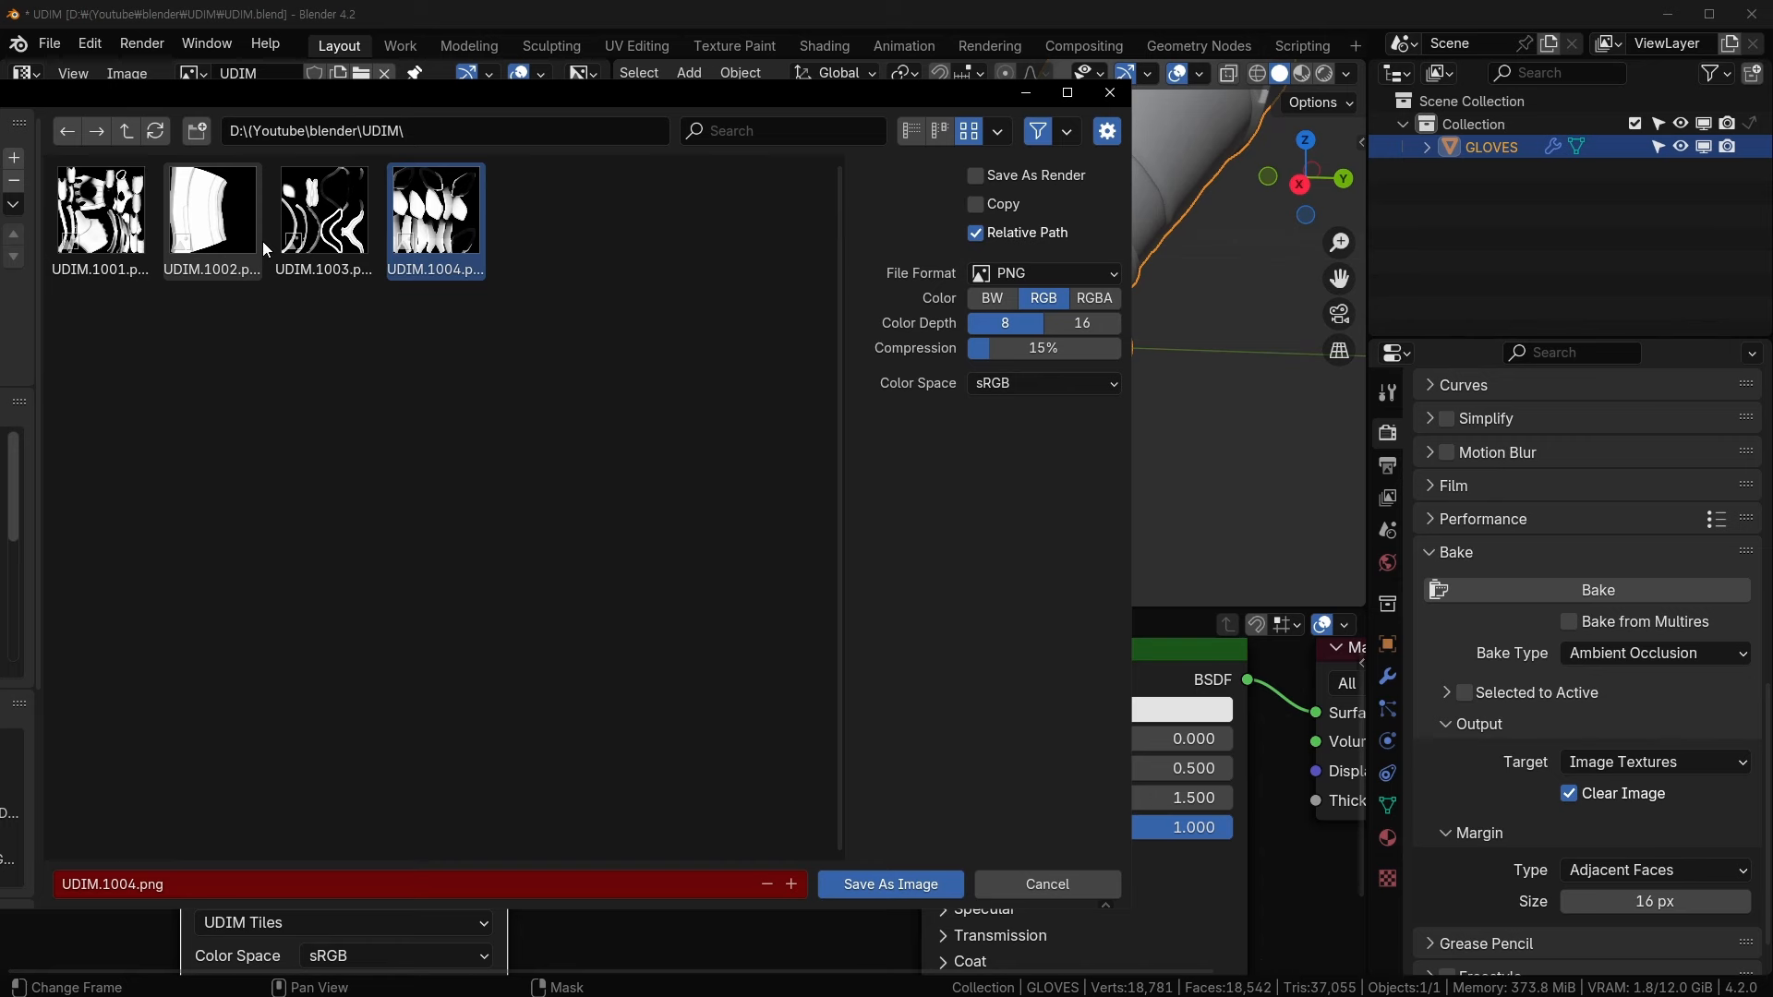
key("Escape")
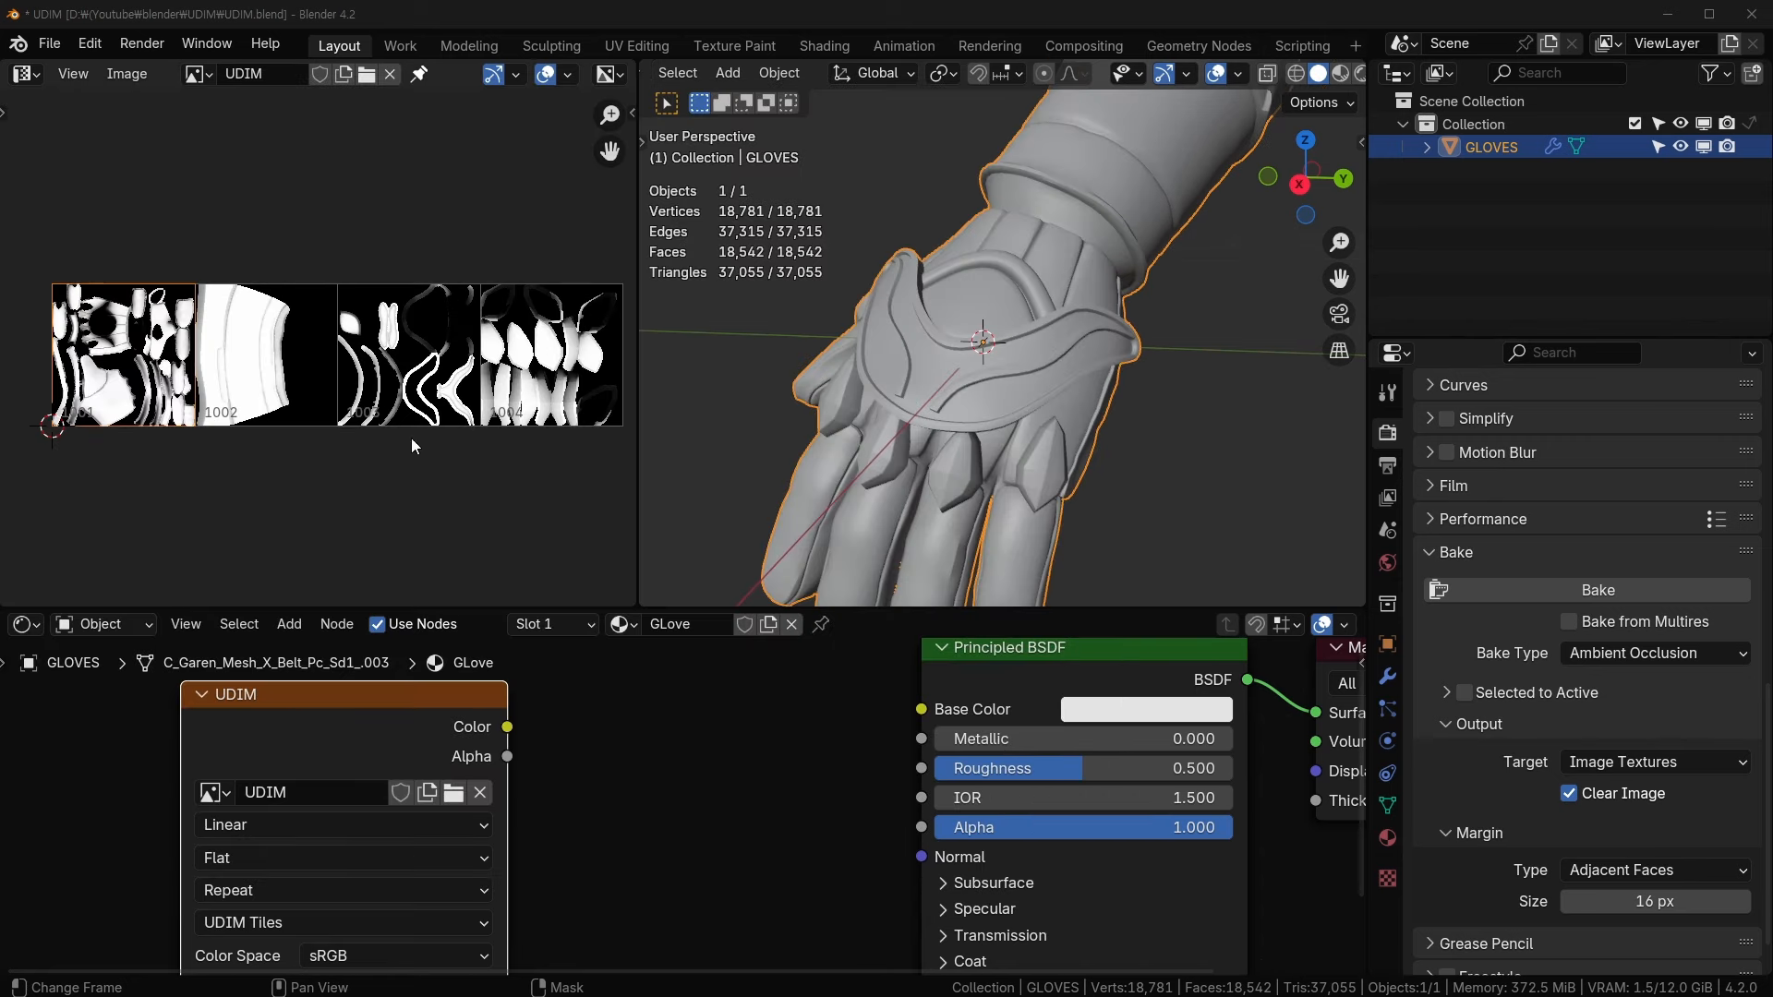
- Enlarge the 3D viewport and Image Editor by reducing the node editor's height
middle_click_drag(412, 438, 429, 400)
left_click_drag(828, 607, 828, 723)
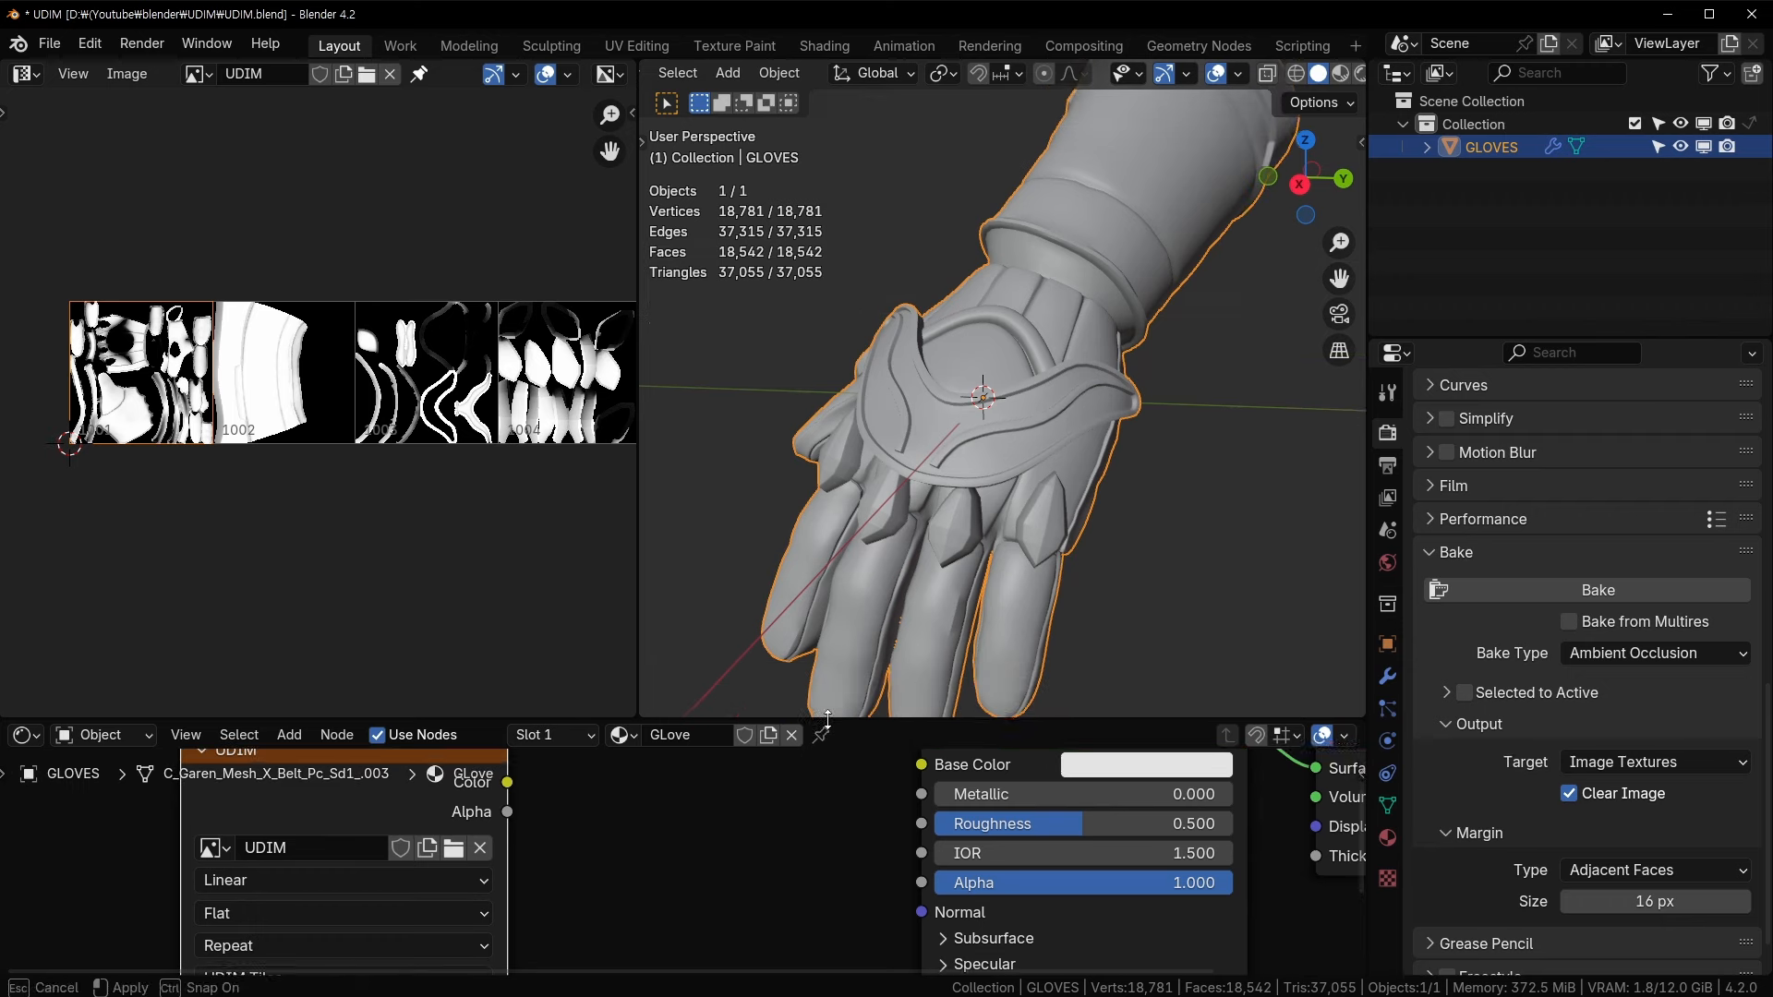
scroll(1343, 73, "down", 2)
- Set the Solid viewport shading to Texture color with Flat lighting to display the baked map on the glove
left_click(1348, 76)
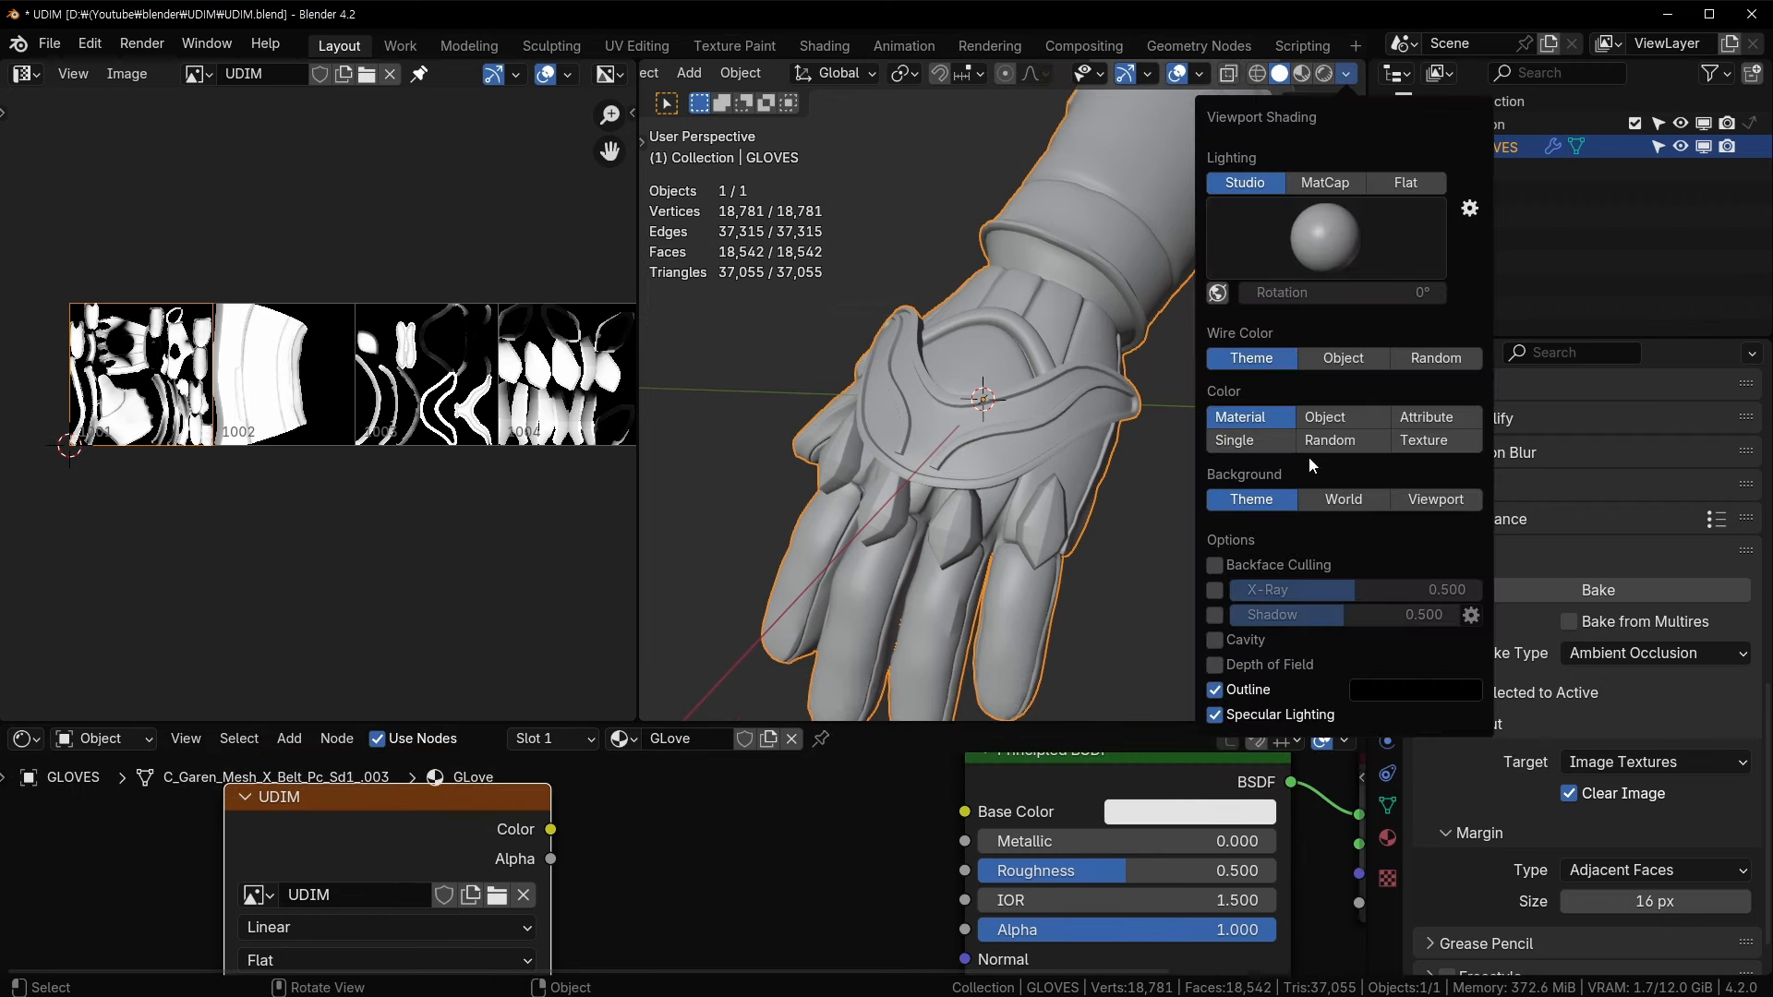
left_click(1435, 439)
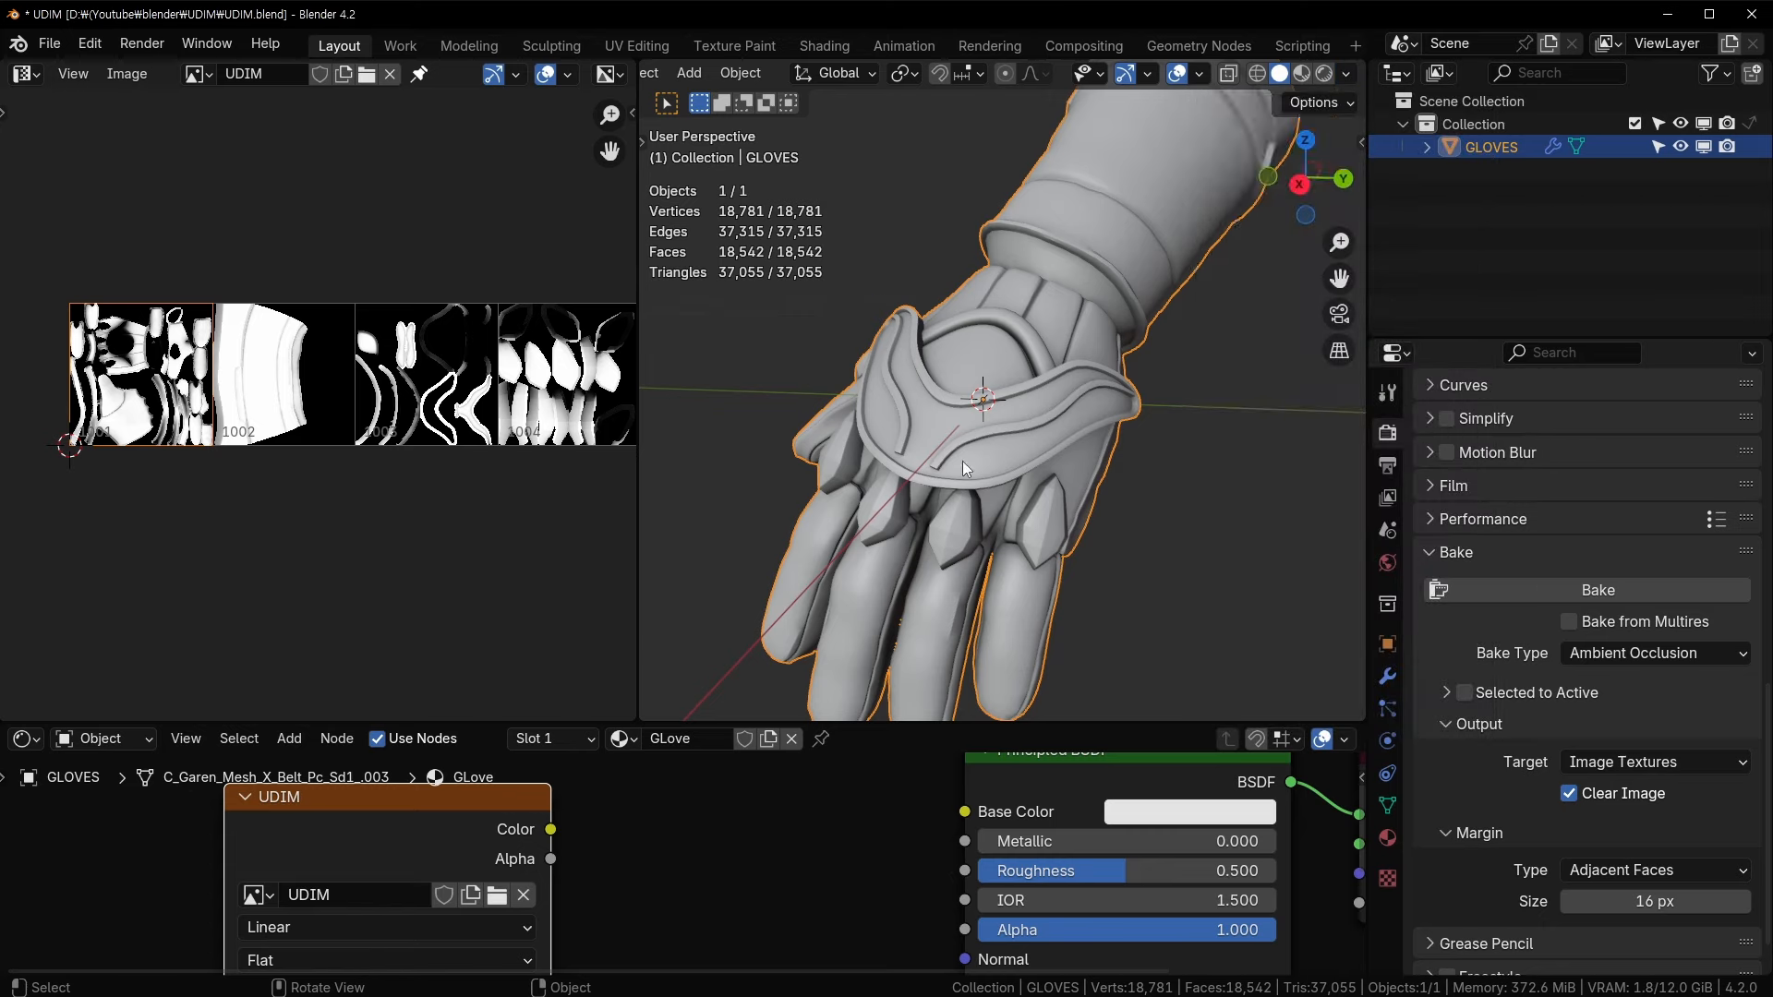
middle_click_drag(962, 461, 899, 427)
left_click(1346, 74)
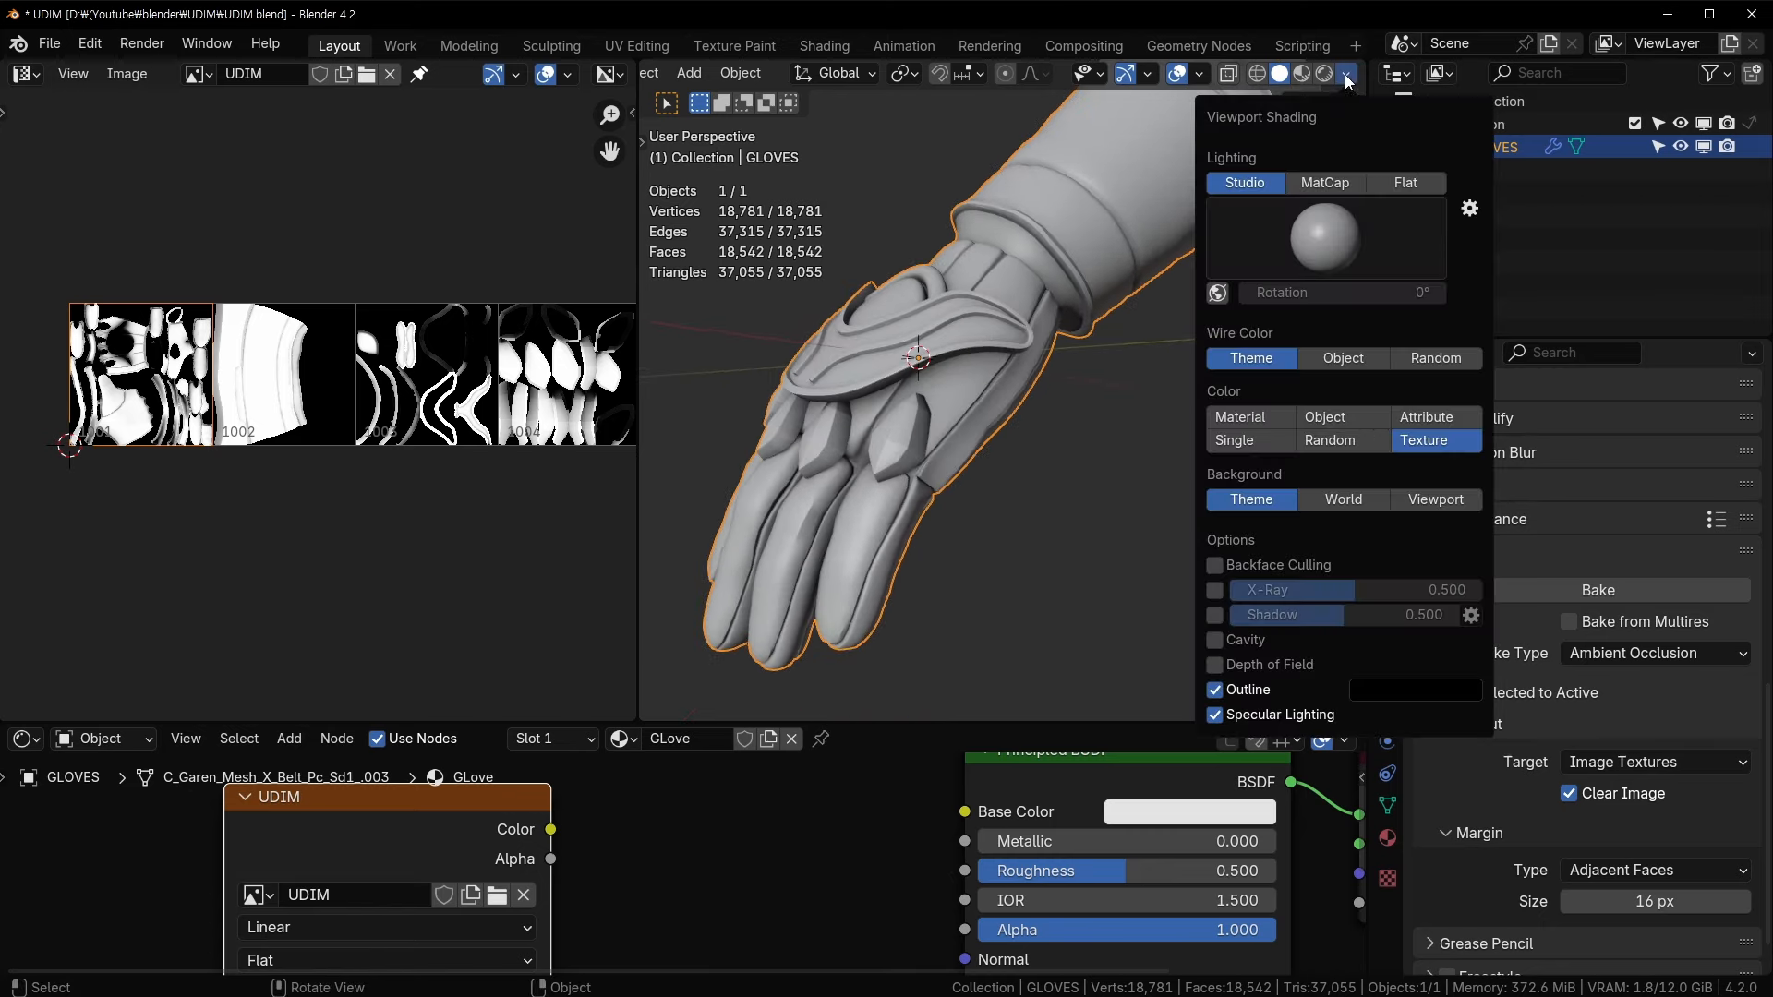
left_click(1405, 182)
- Examine the baked ambient occlusion up close on the glove's wrist, knuckle plates and fingers
mouse_move(1028, 535)
middle_mouse_down()
mouse_move(1190, 462)
mouse_move(1094, 433)
mouse_move(924, 525)
mouse_move(939, 485)
middle_mouse_up()
scroll(940, 485, "up", 2)
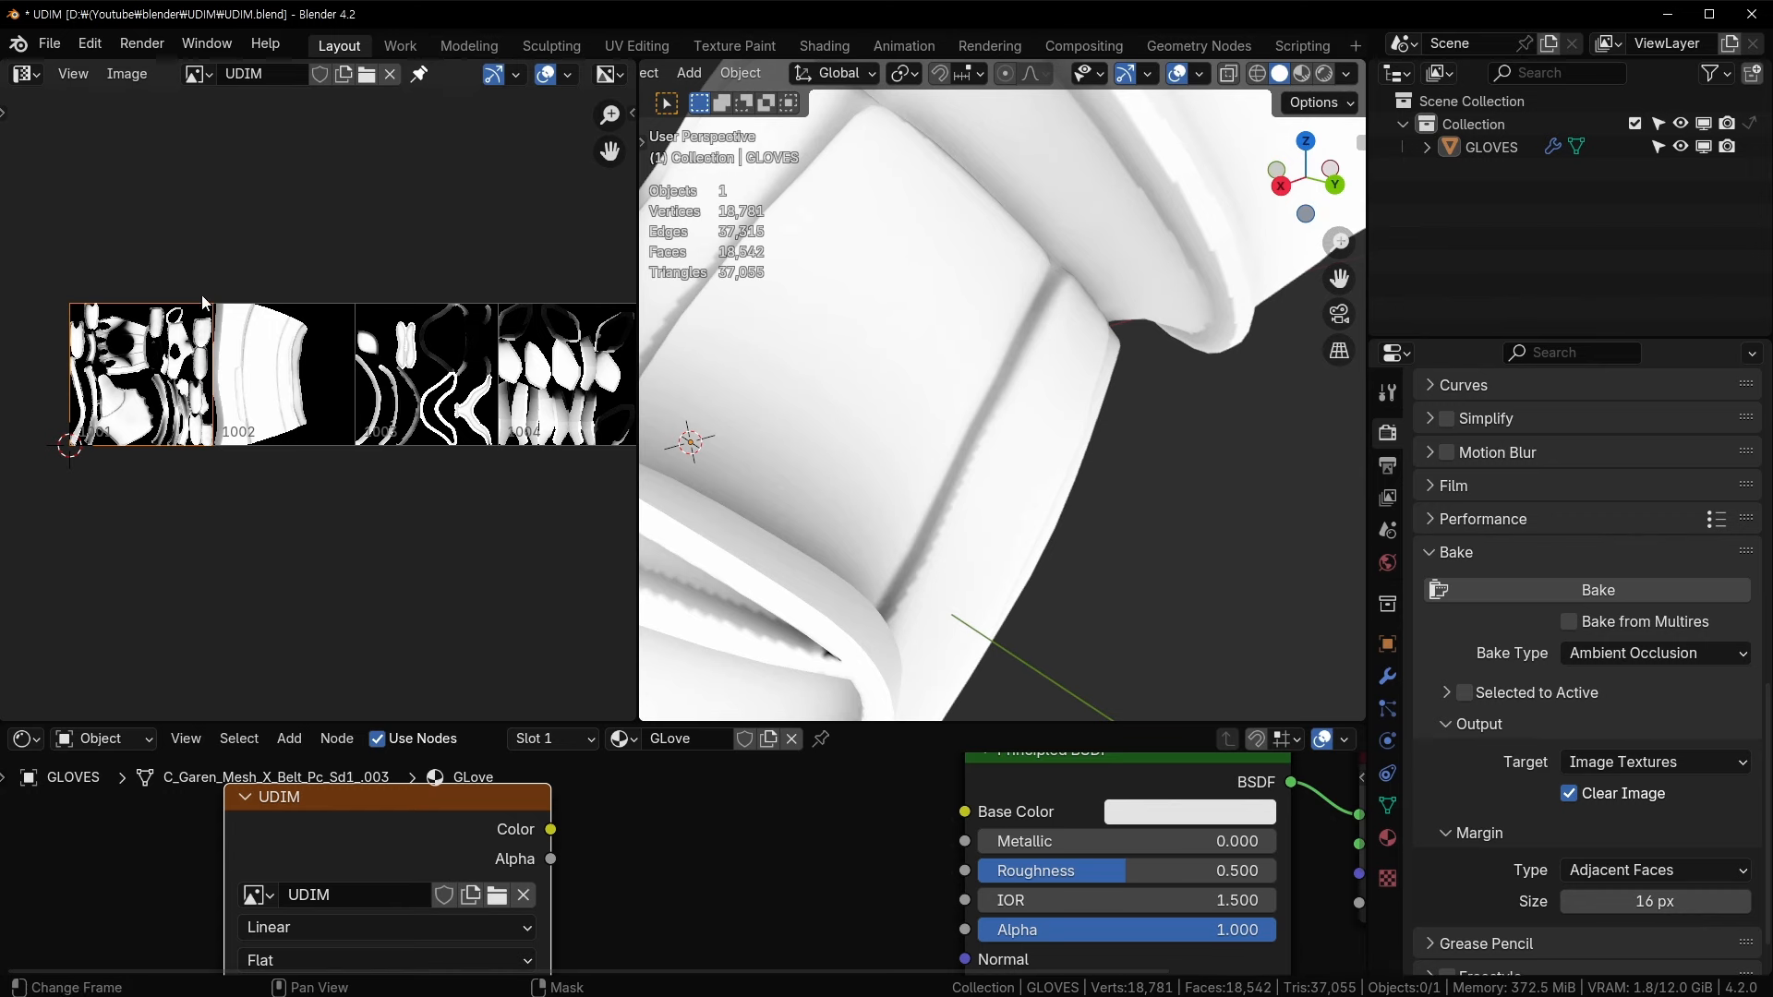
scroll(1109, 340, "down", 3)
middle_click_drag(956, 389, 902, 590, "shift")
scroll(968, 430, "up", 2)
scroll(950, 508, "down", 4)
scroll(950, 508, "down", 4)
middle_click_drag(950, 508, 1011, 277, "shift")
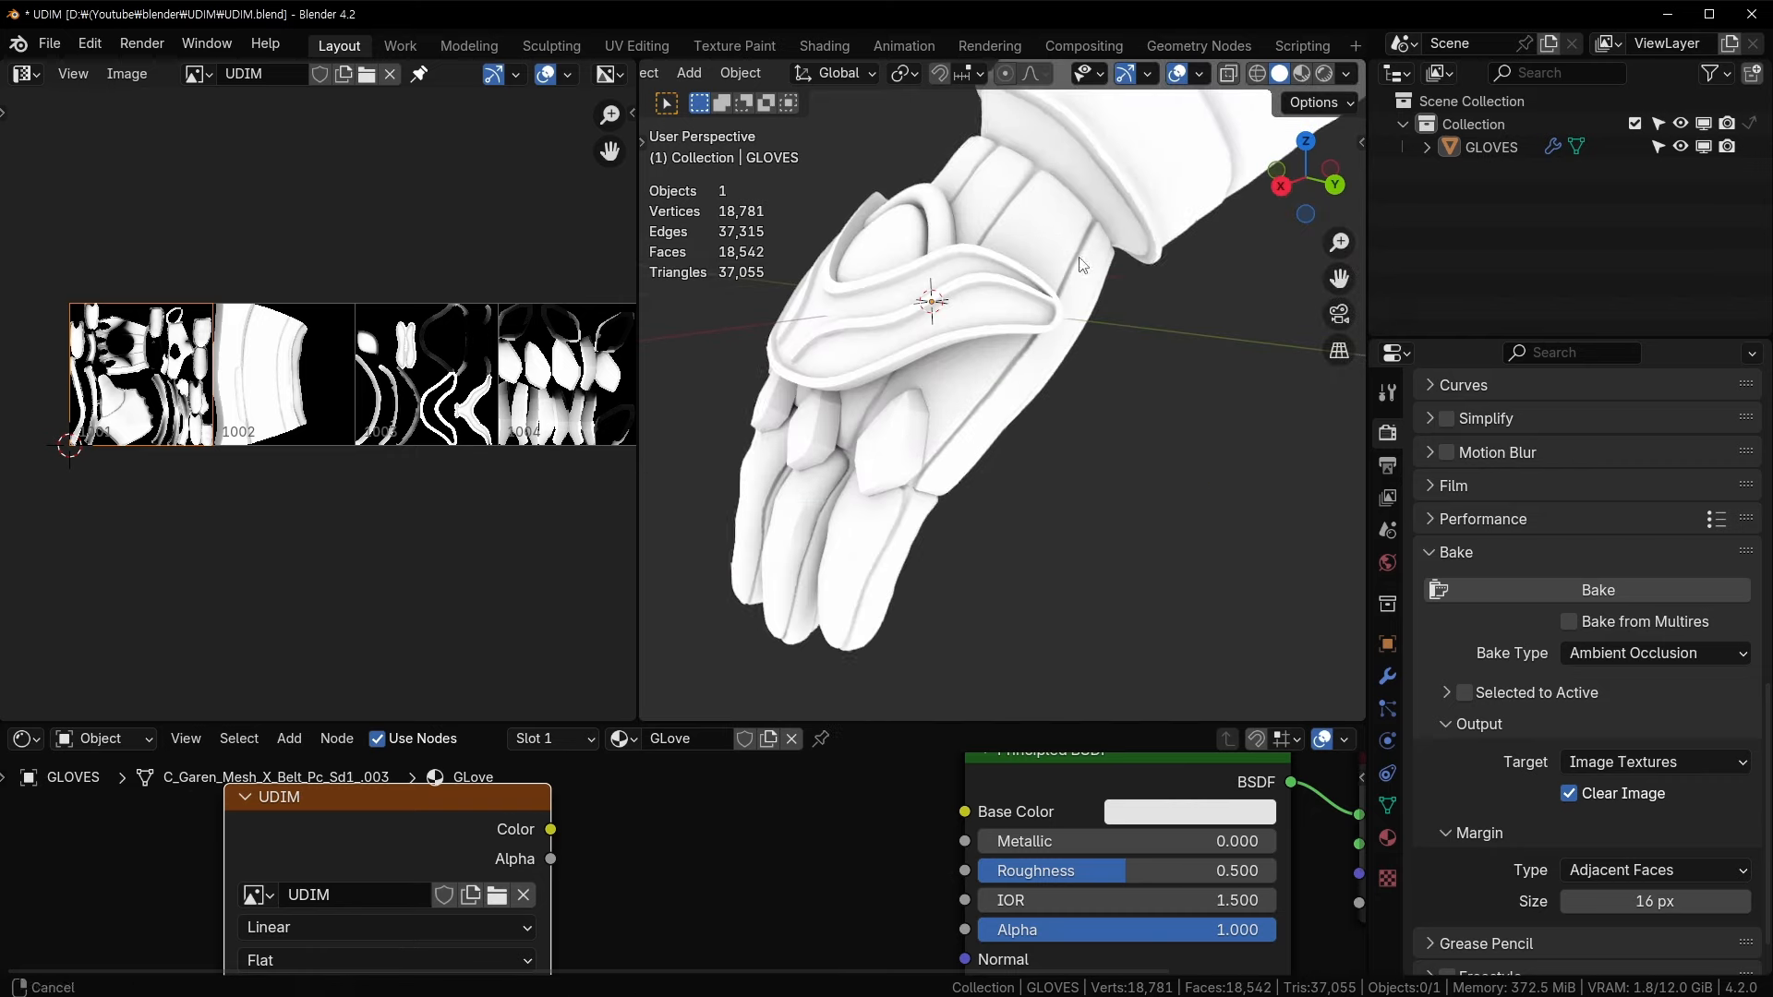
middle_click_drag(906, 469, 941, 430, "shift")
scroll(984, 439, "up", 5)
scroll(932, 313, "up", 3)
middle_click_drag(932, 313, 925, 366, "shift")
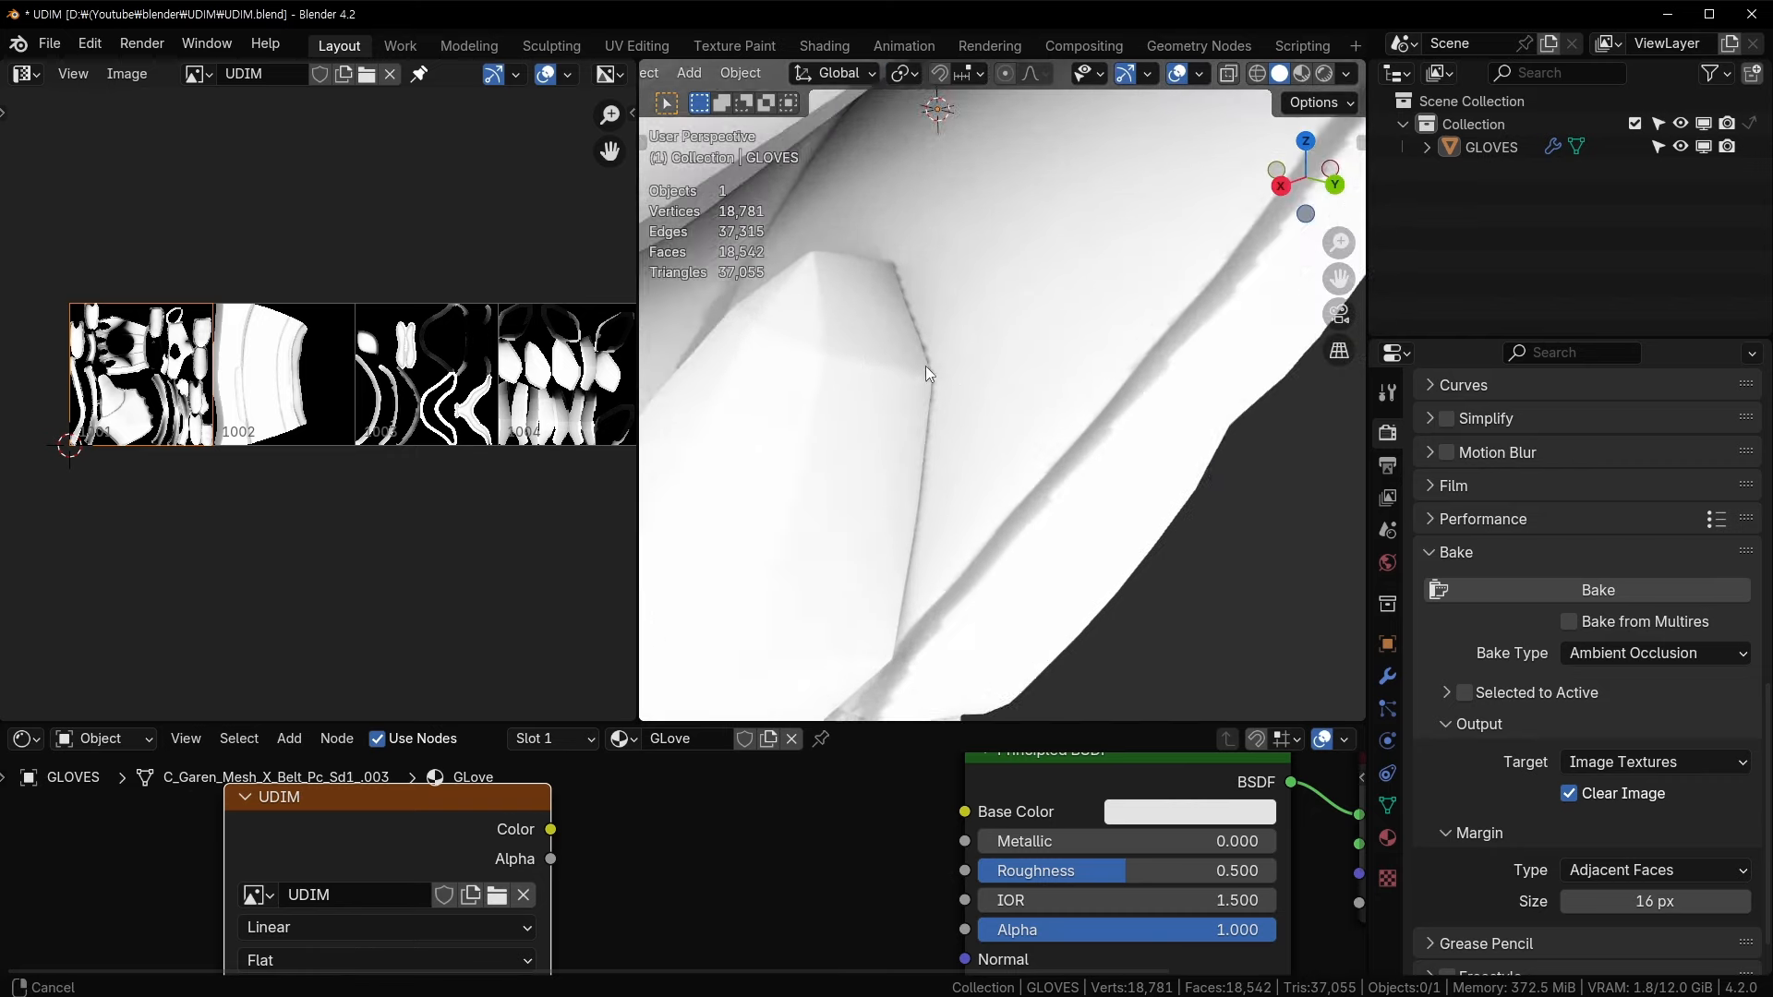
middle_click_drag(927, 245, 926, 379, "shift")
scroll(926, 380, "up", 2)
middle_click_drag(977, 567, 1128, 308, "shift")
scroll(1104, 330, "down", 2)
mouse_move(980, 447)
middle_mouse_down("shift")
mouse_move(1038, 294)
mouse_move(979, 417)
middle_mouse_up("shift")
middle_click_drag(366, 477, 214, 545)
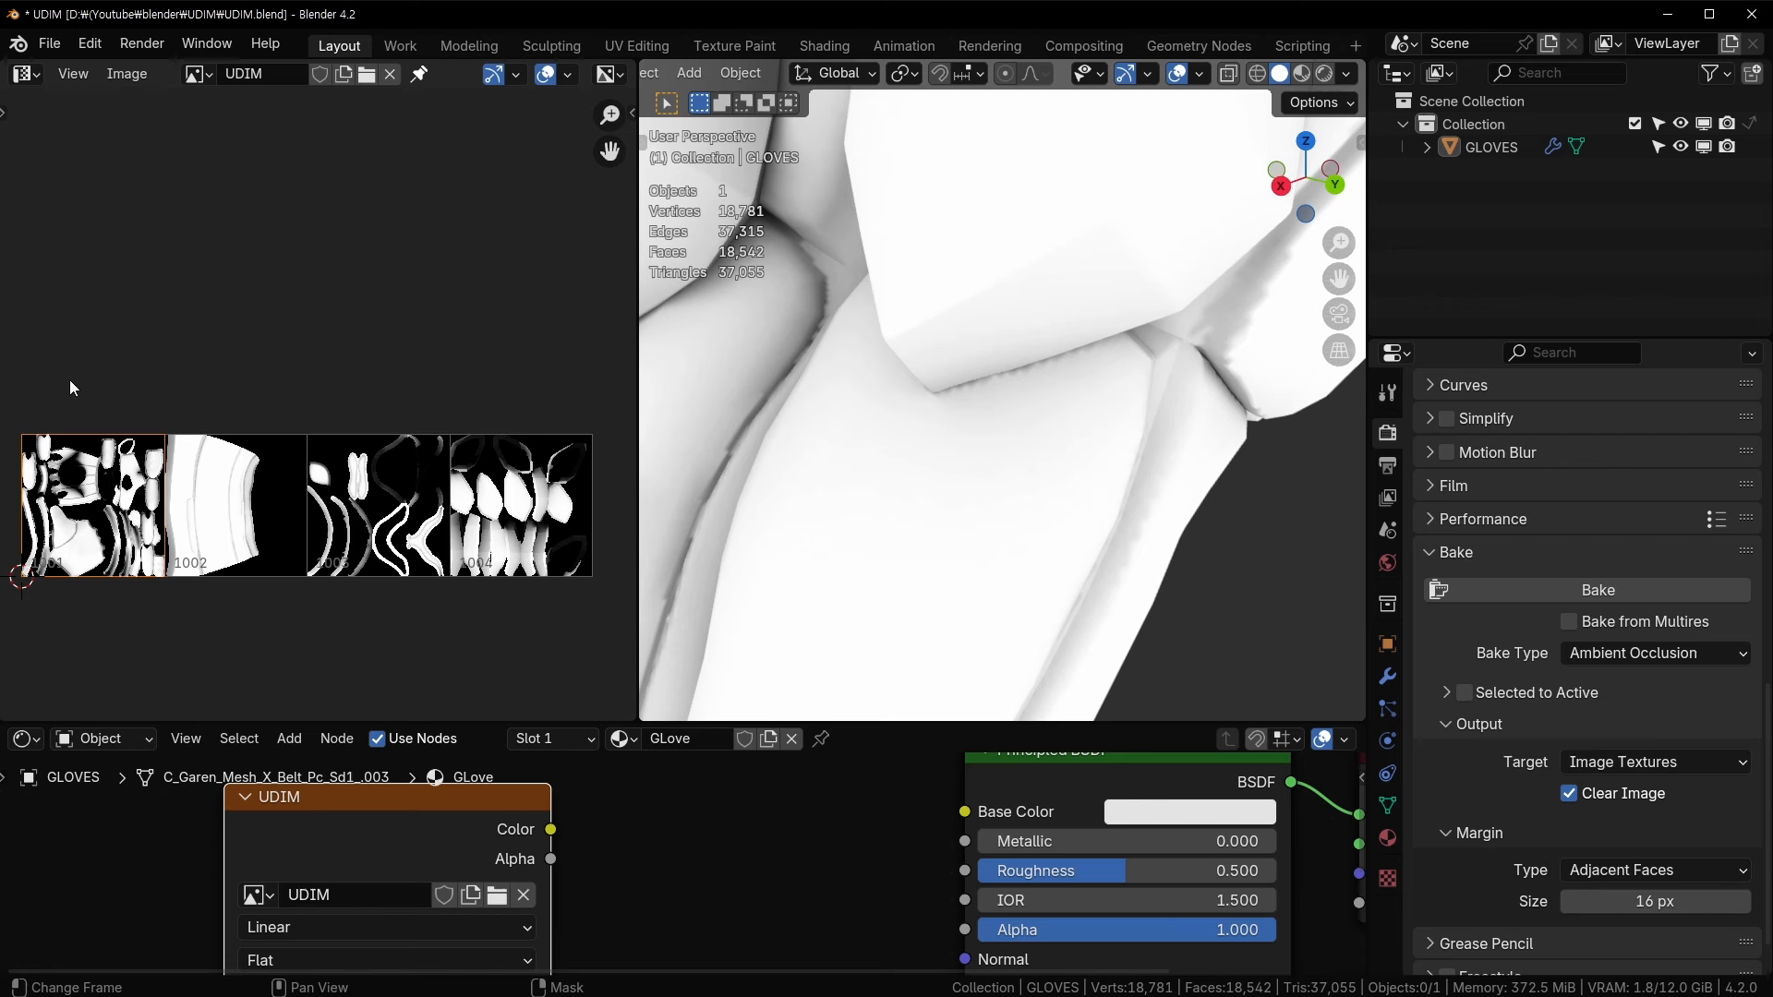
middle_click_drag(48, 421, 161, 364)
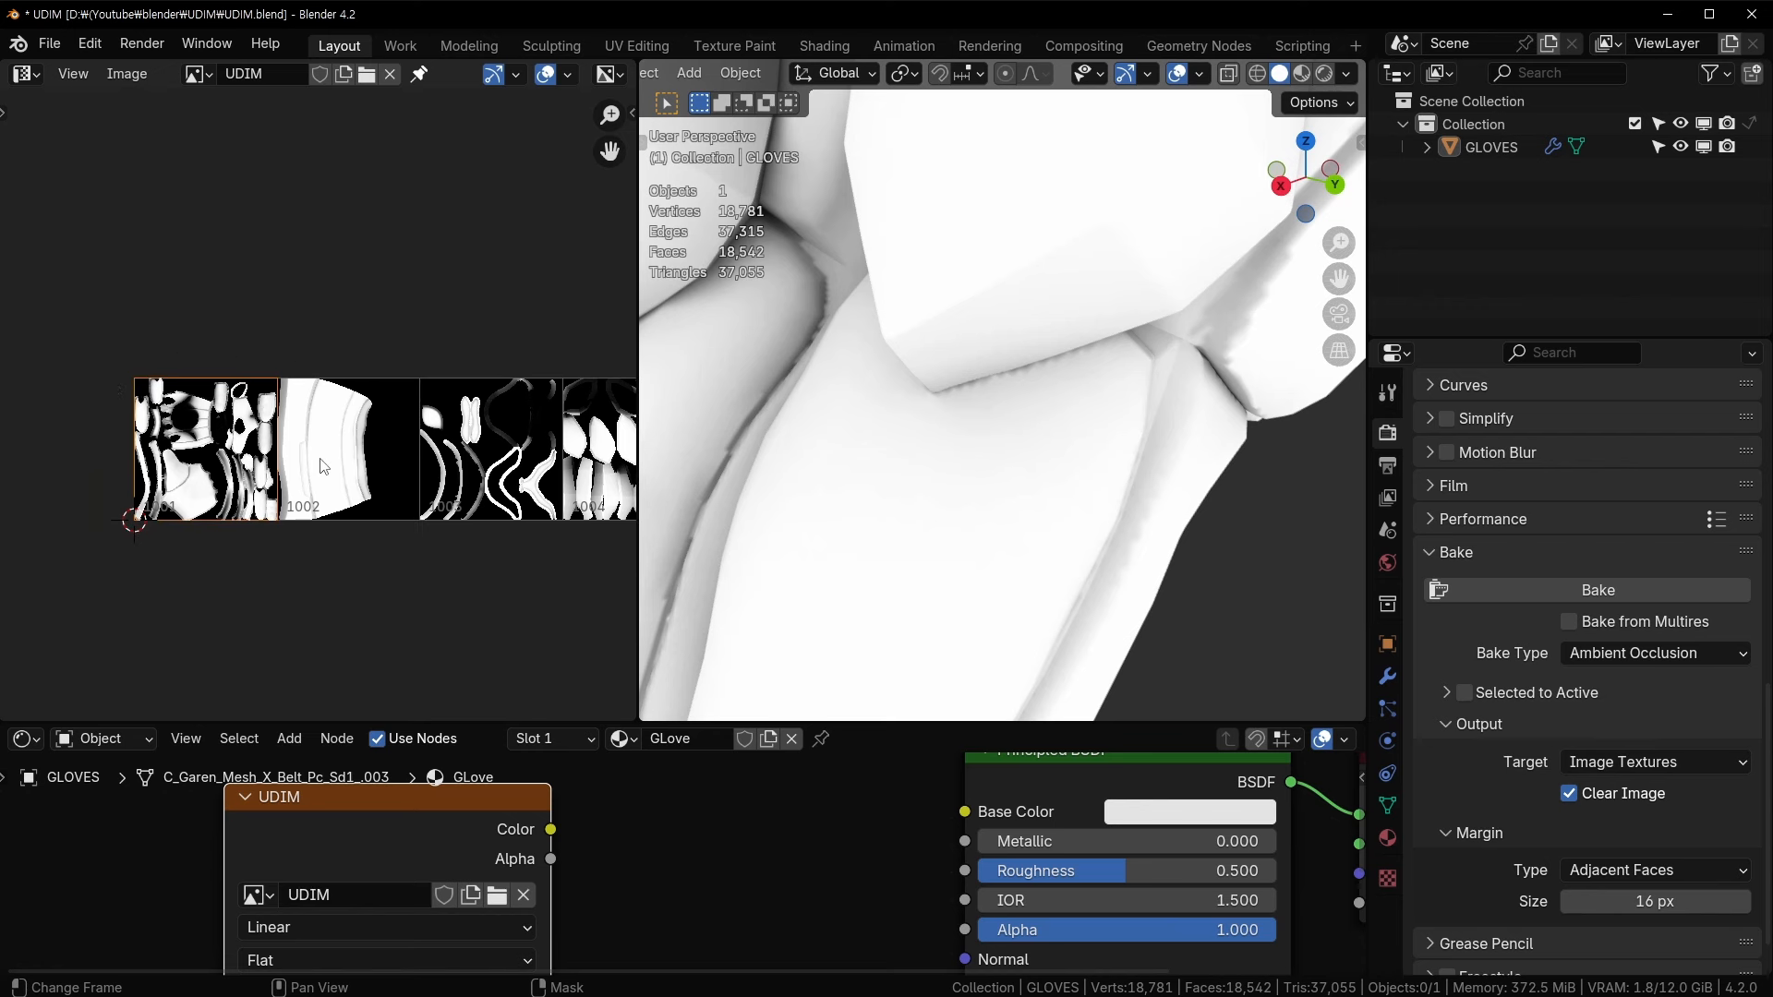
middle_click_drag(216, 435, 148, 479)
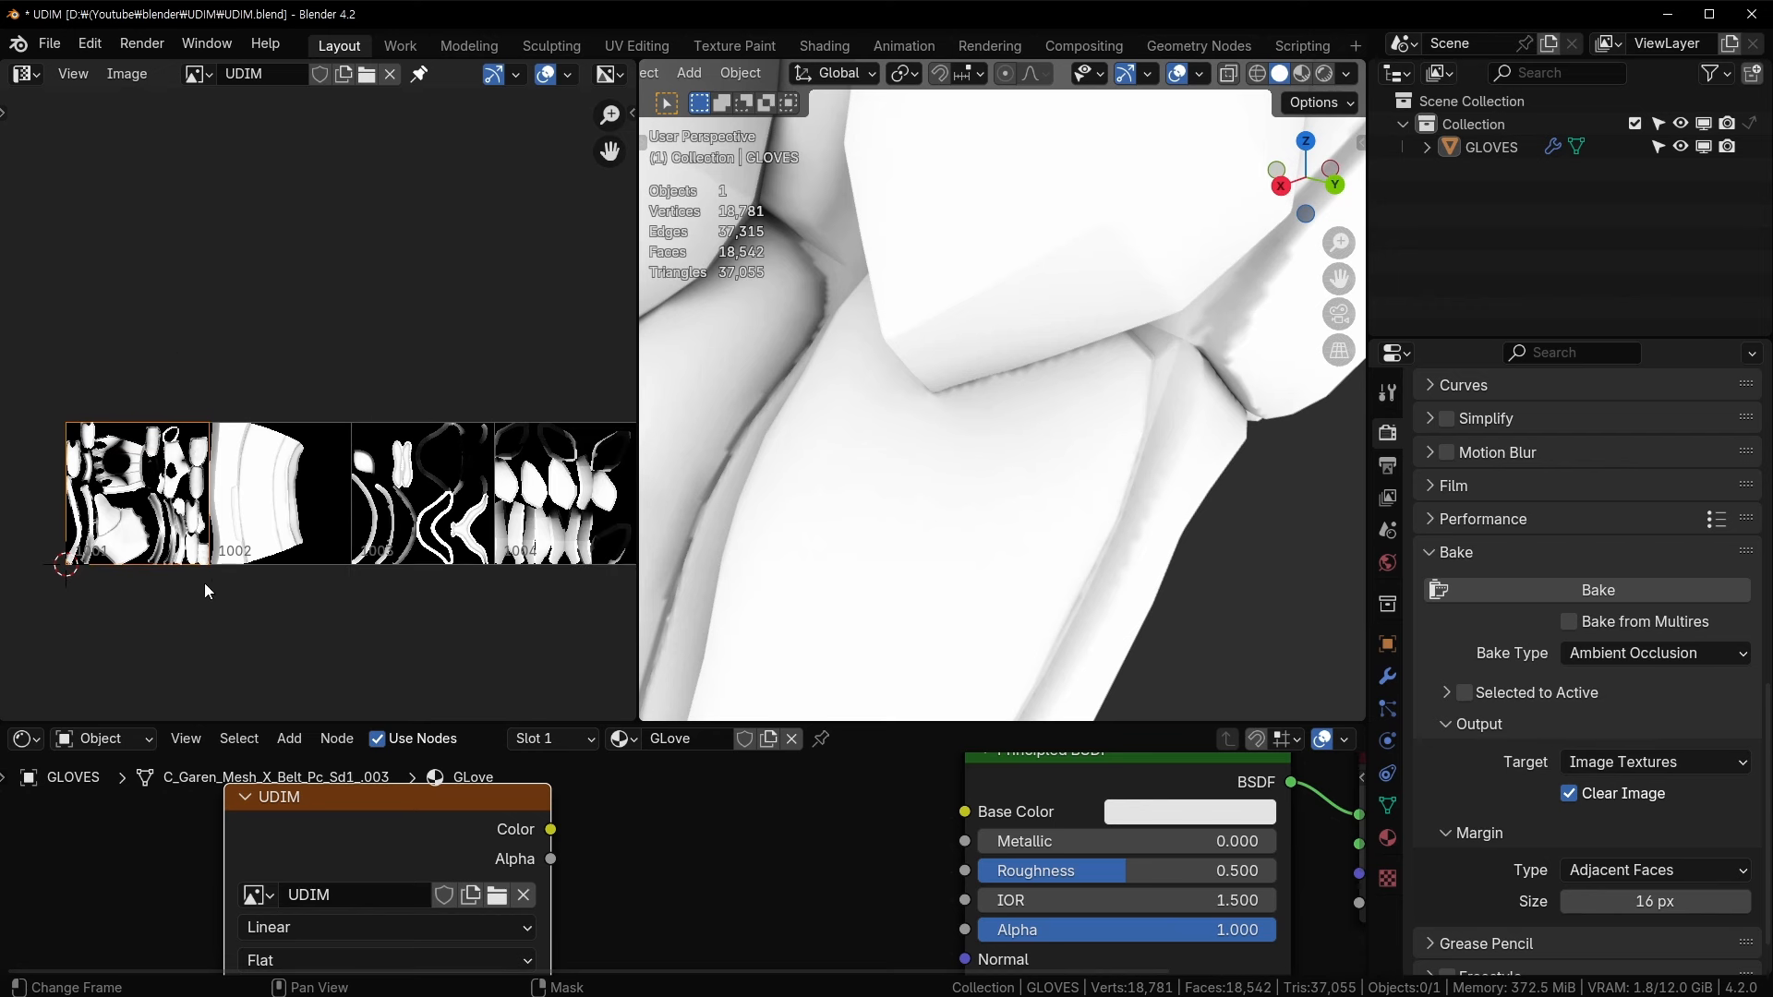
middle_click_drag(263, 577, 292, 503)
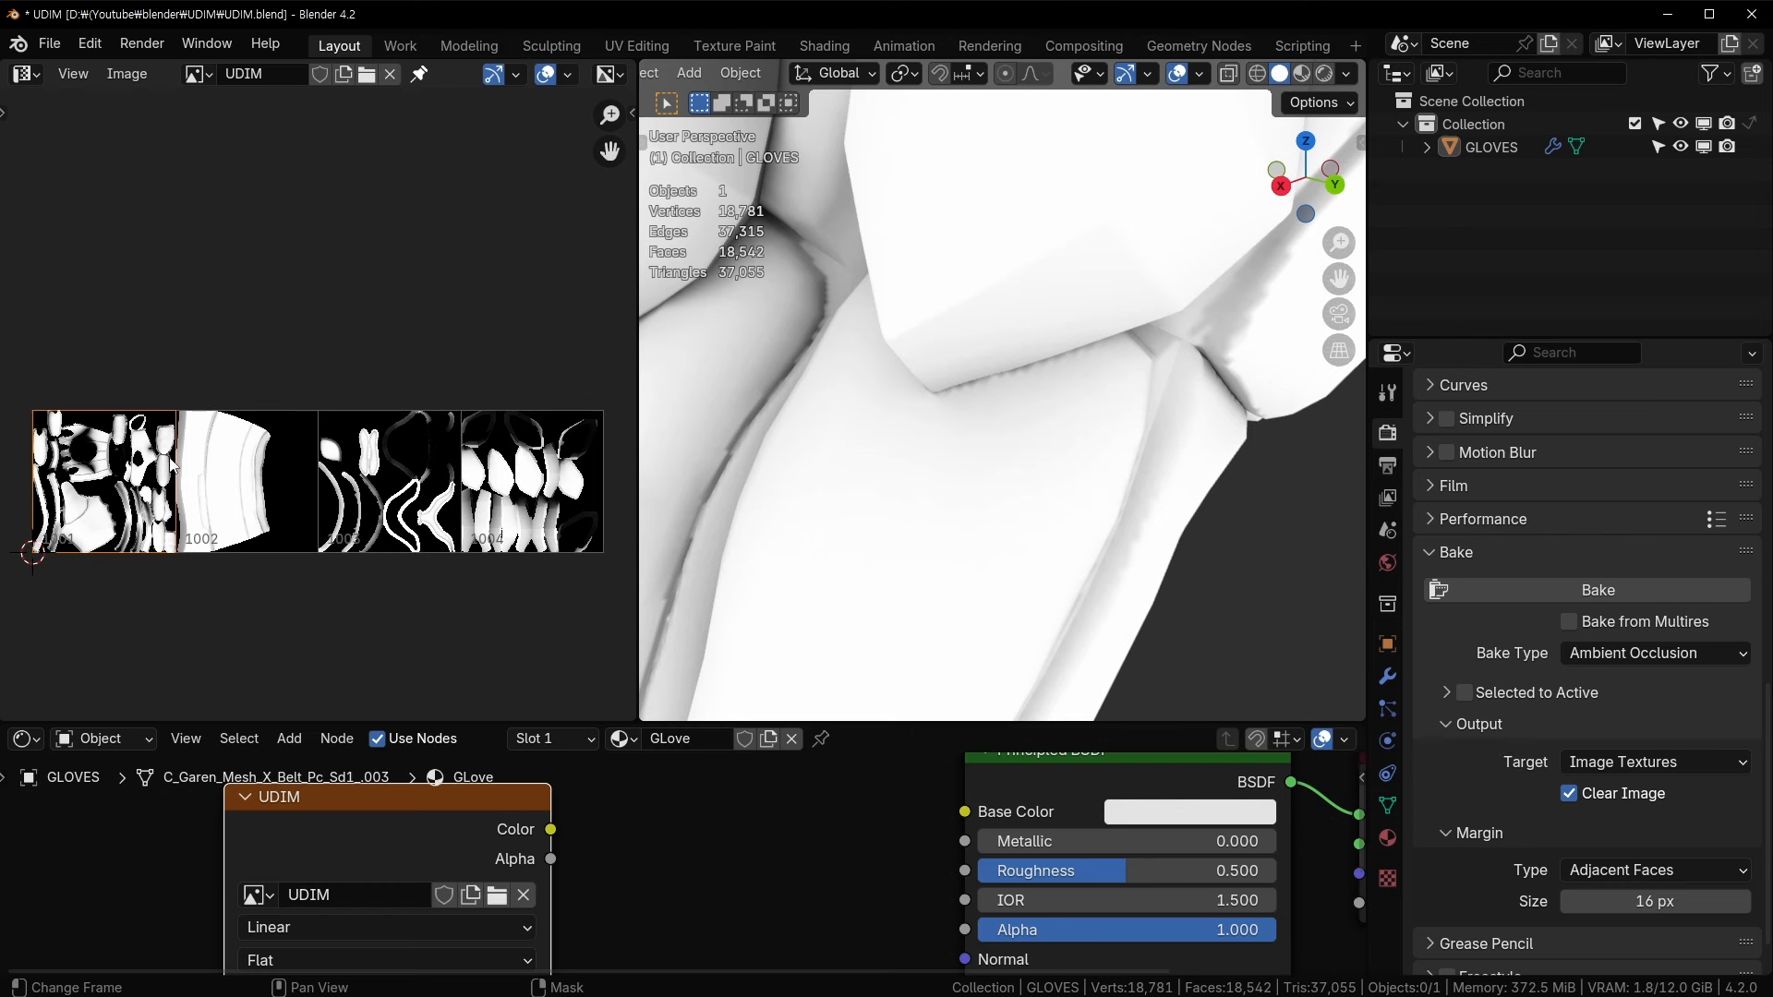
scroll(147, 424, "up", 1)
middle_click_drag(128, 434, 111, 498)
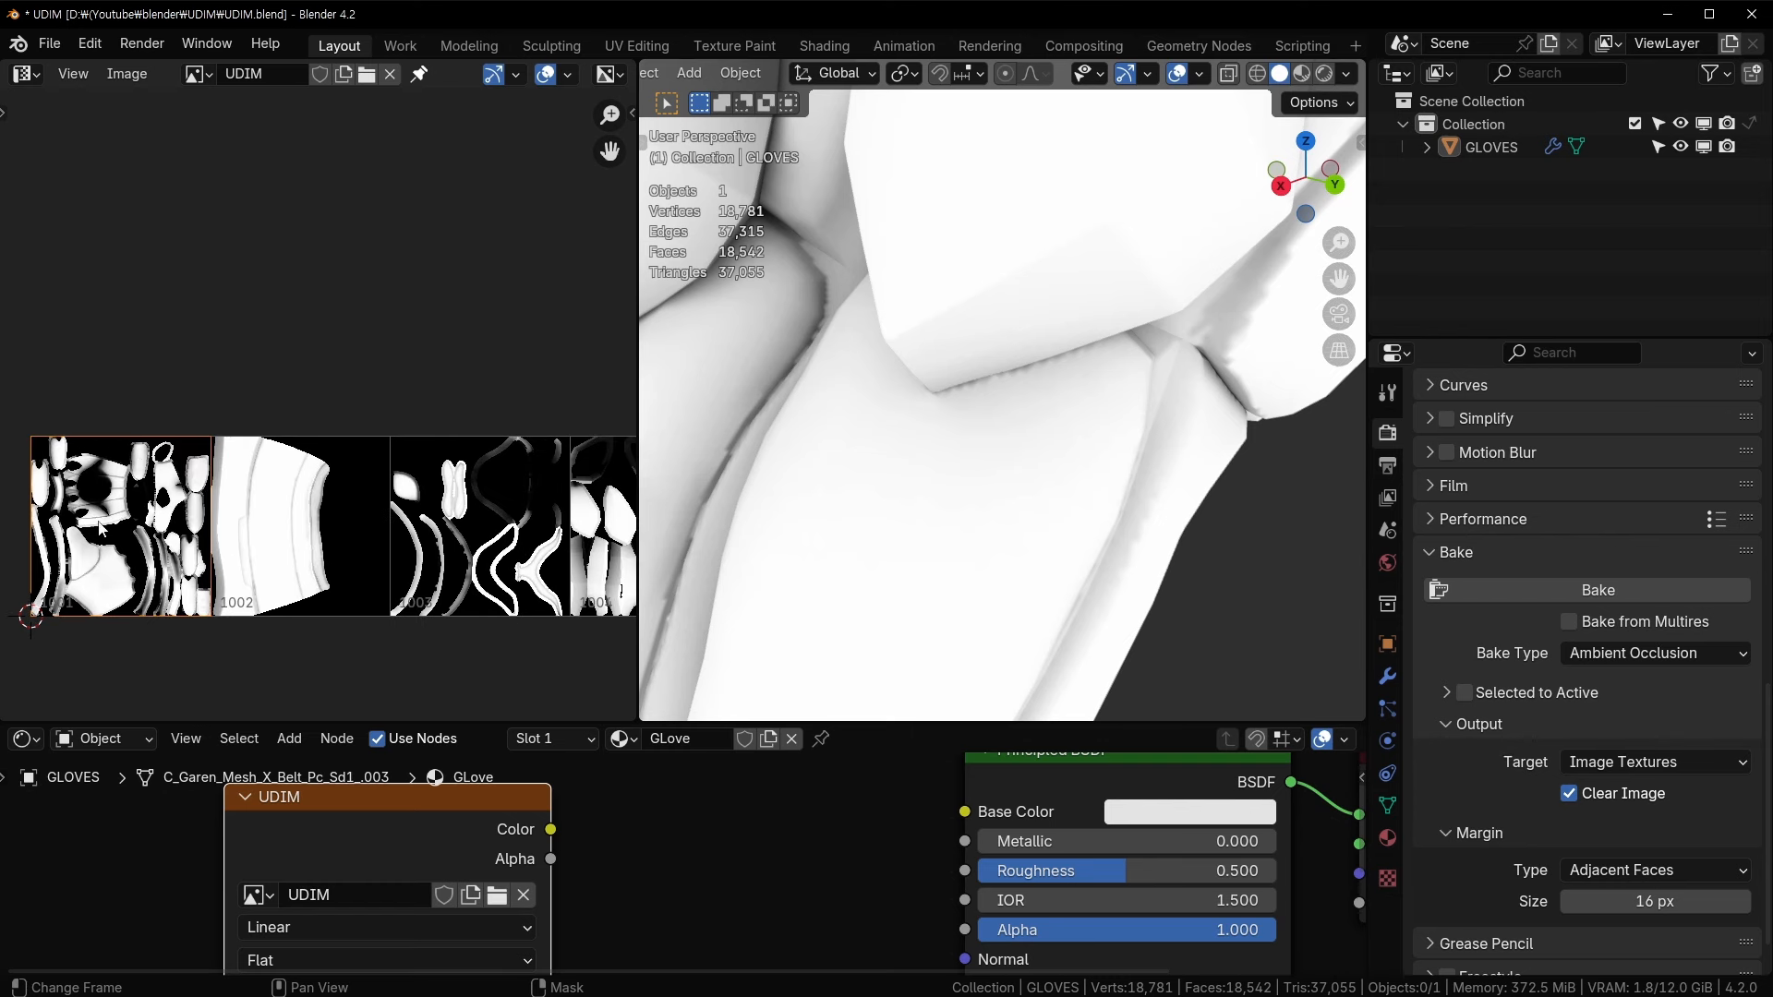
- Select the glove and compare its shaded surface with the baked ambient occlusion on UDIM tiles 1001 to 1004
scroll(408, 522, "down", 3)
scroll(321, 451, "up", 1)
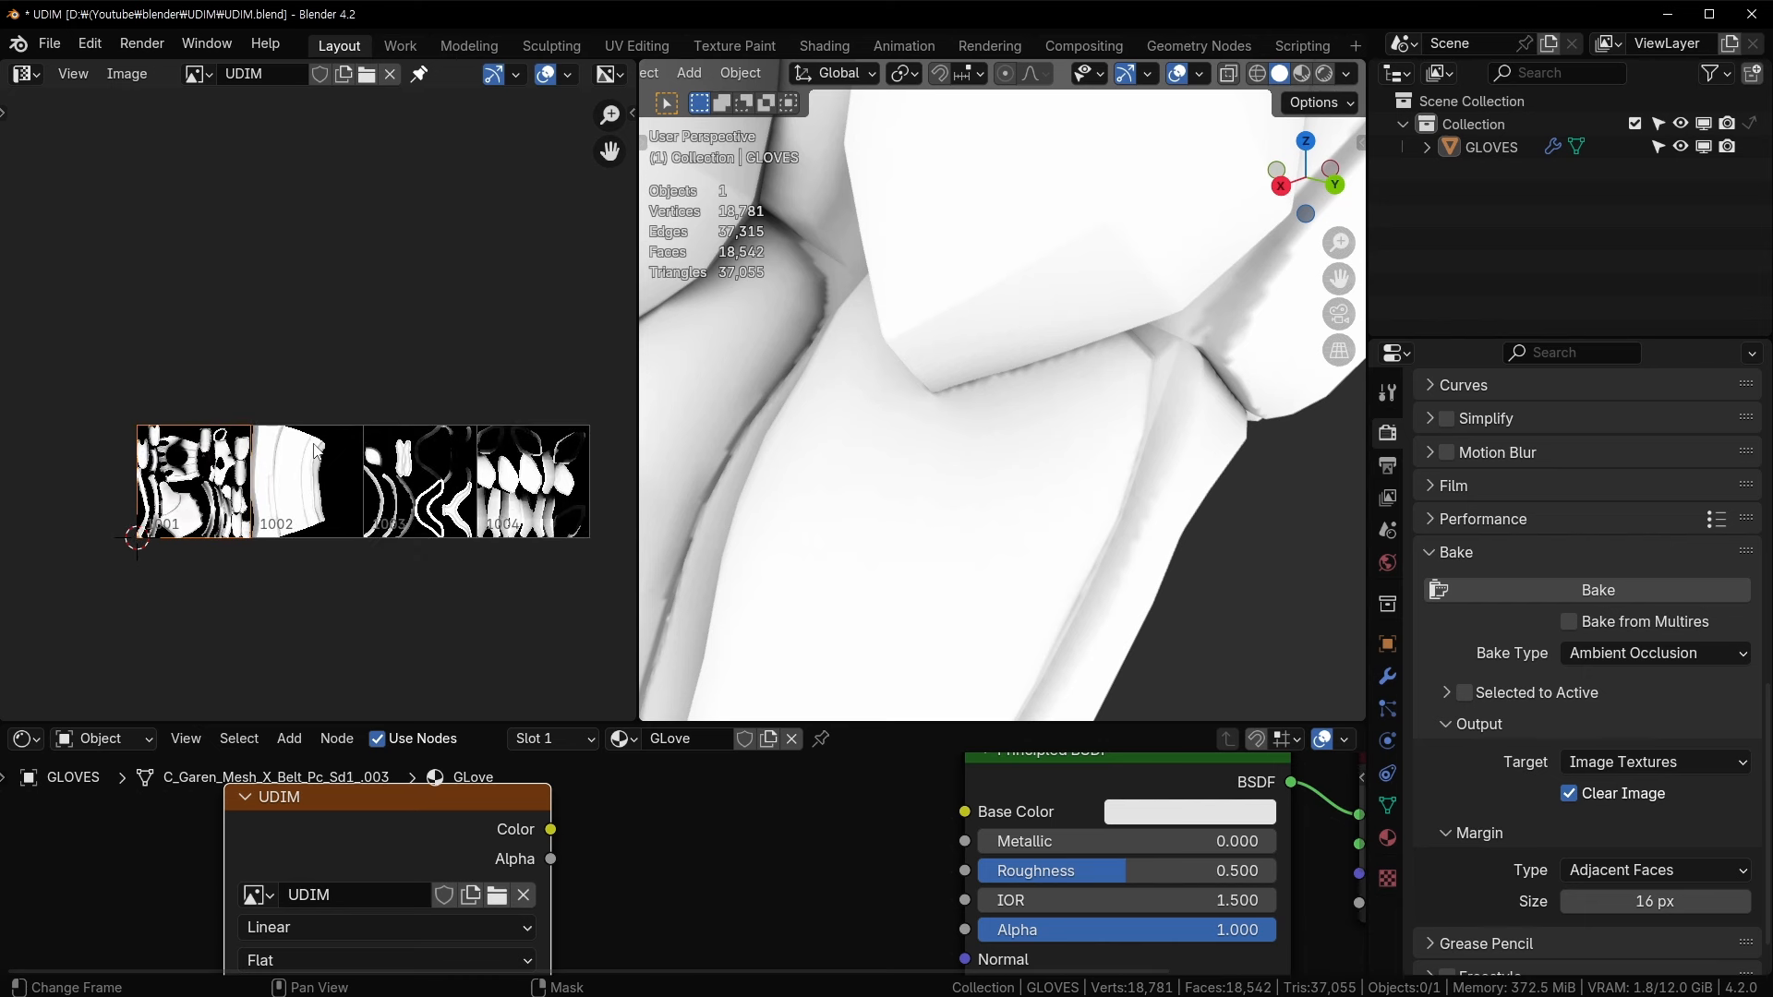
middle_click_drag(503, 408, 462, 398)
scroll(468, 433, "up", 2)
middle_click_drag(307, 458, 318, 441)
scroll(318, 441, "down", 1)
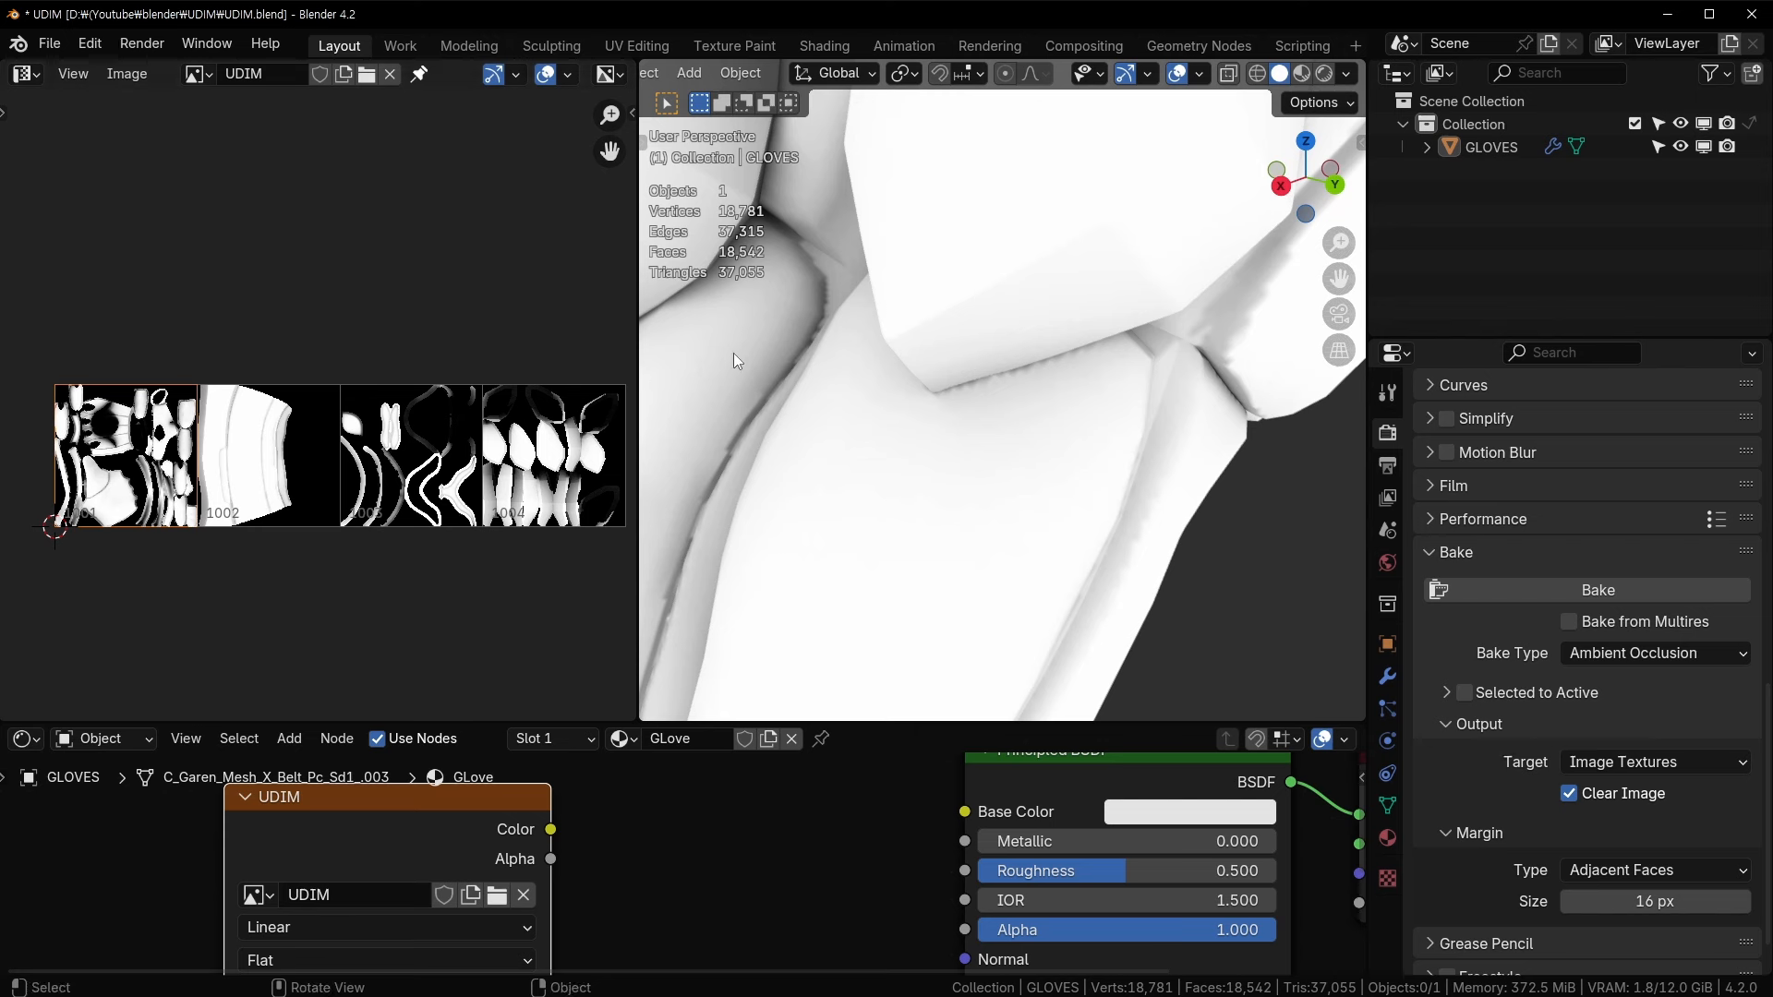
scroll(1046, 348, "down", 8)
scroll(1043, 346, "up", 5)
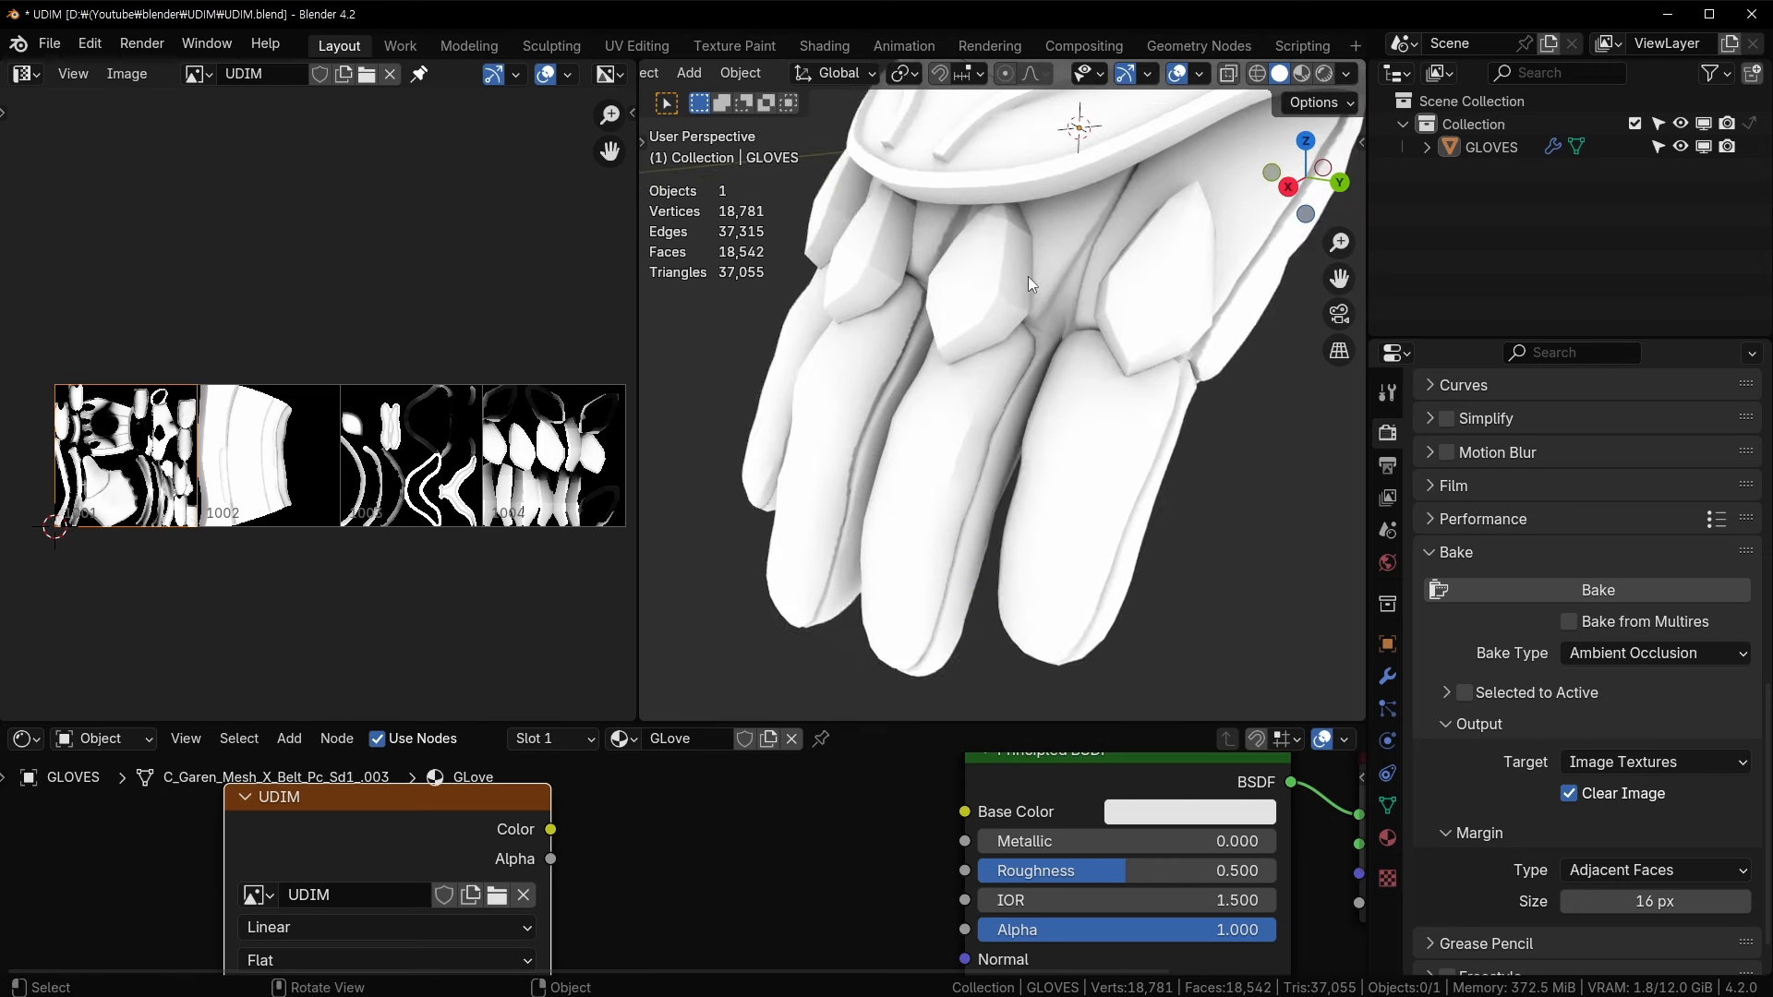
left_click(984, 310)
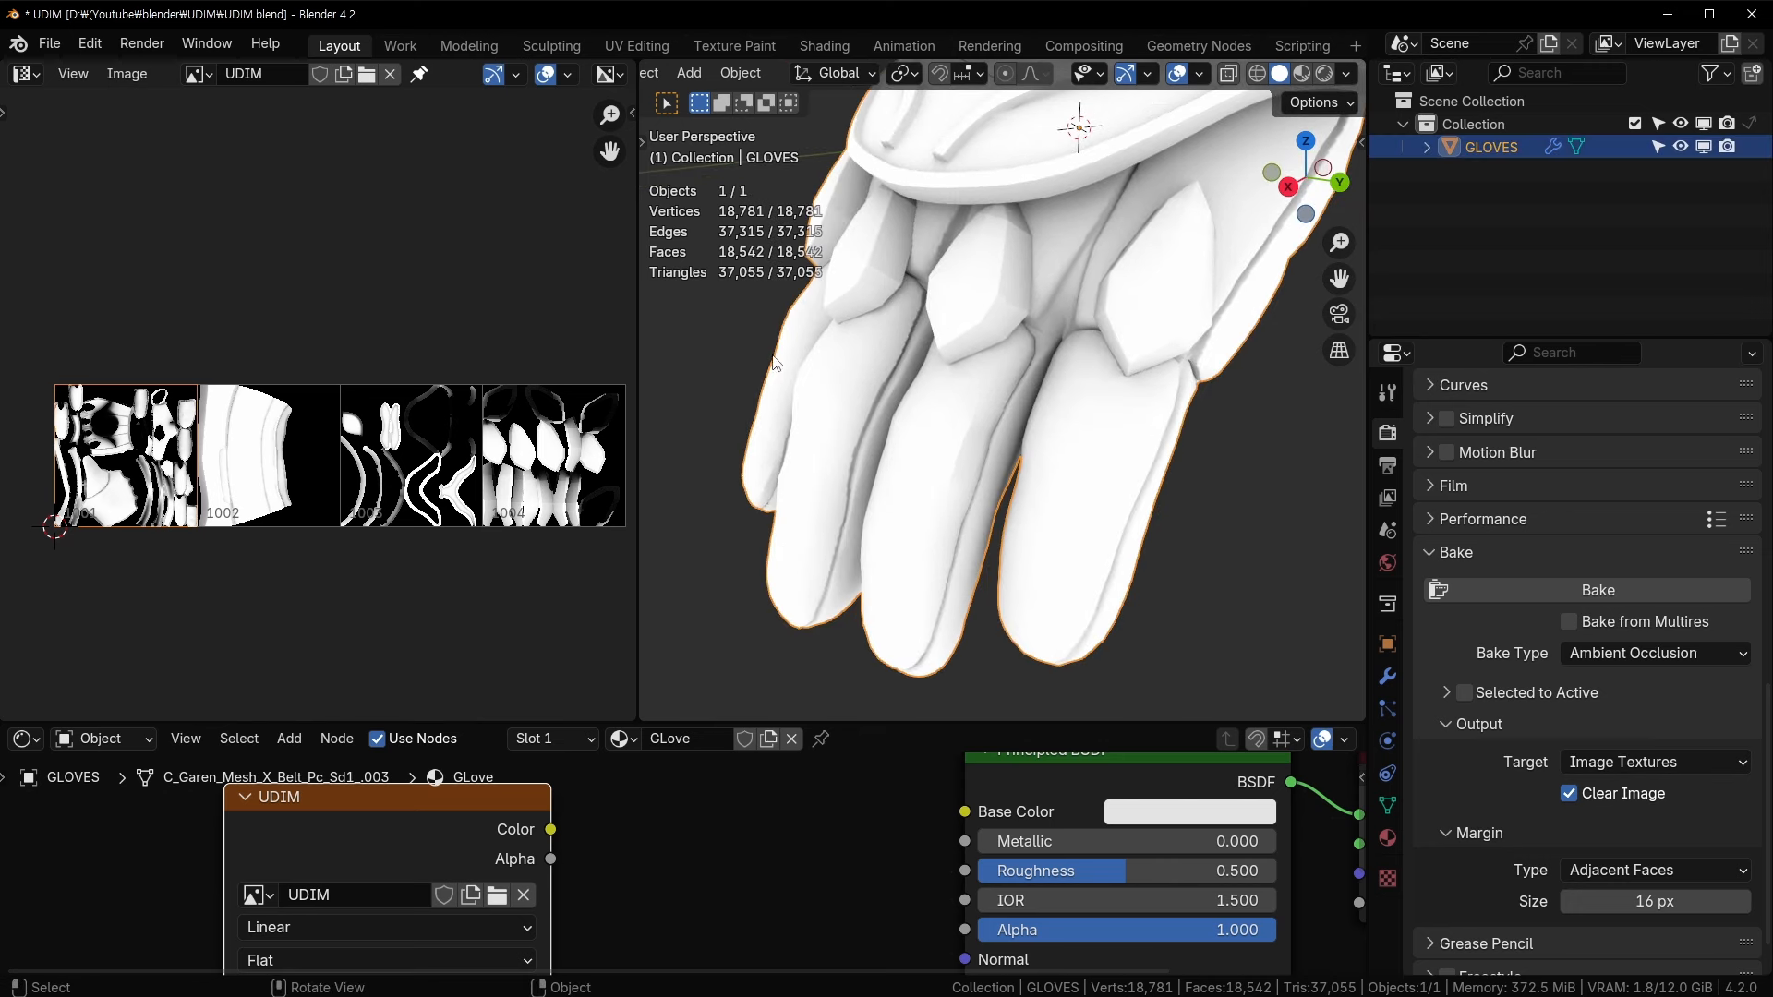
scroll(1058, 353, "down", 5)
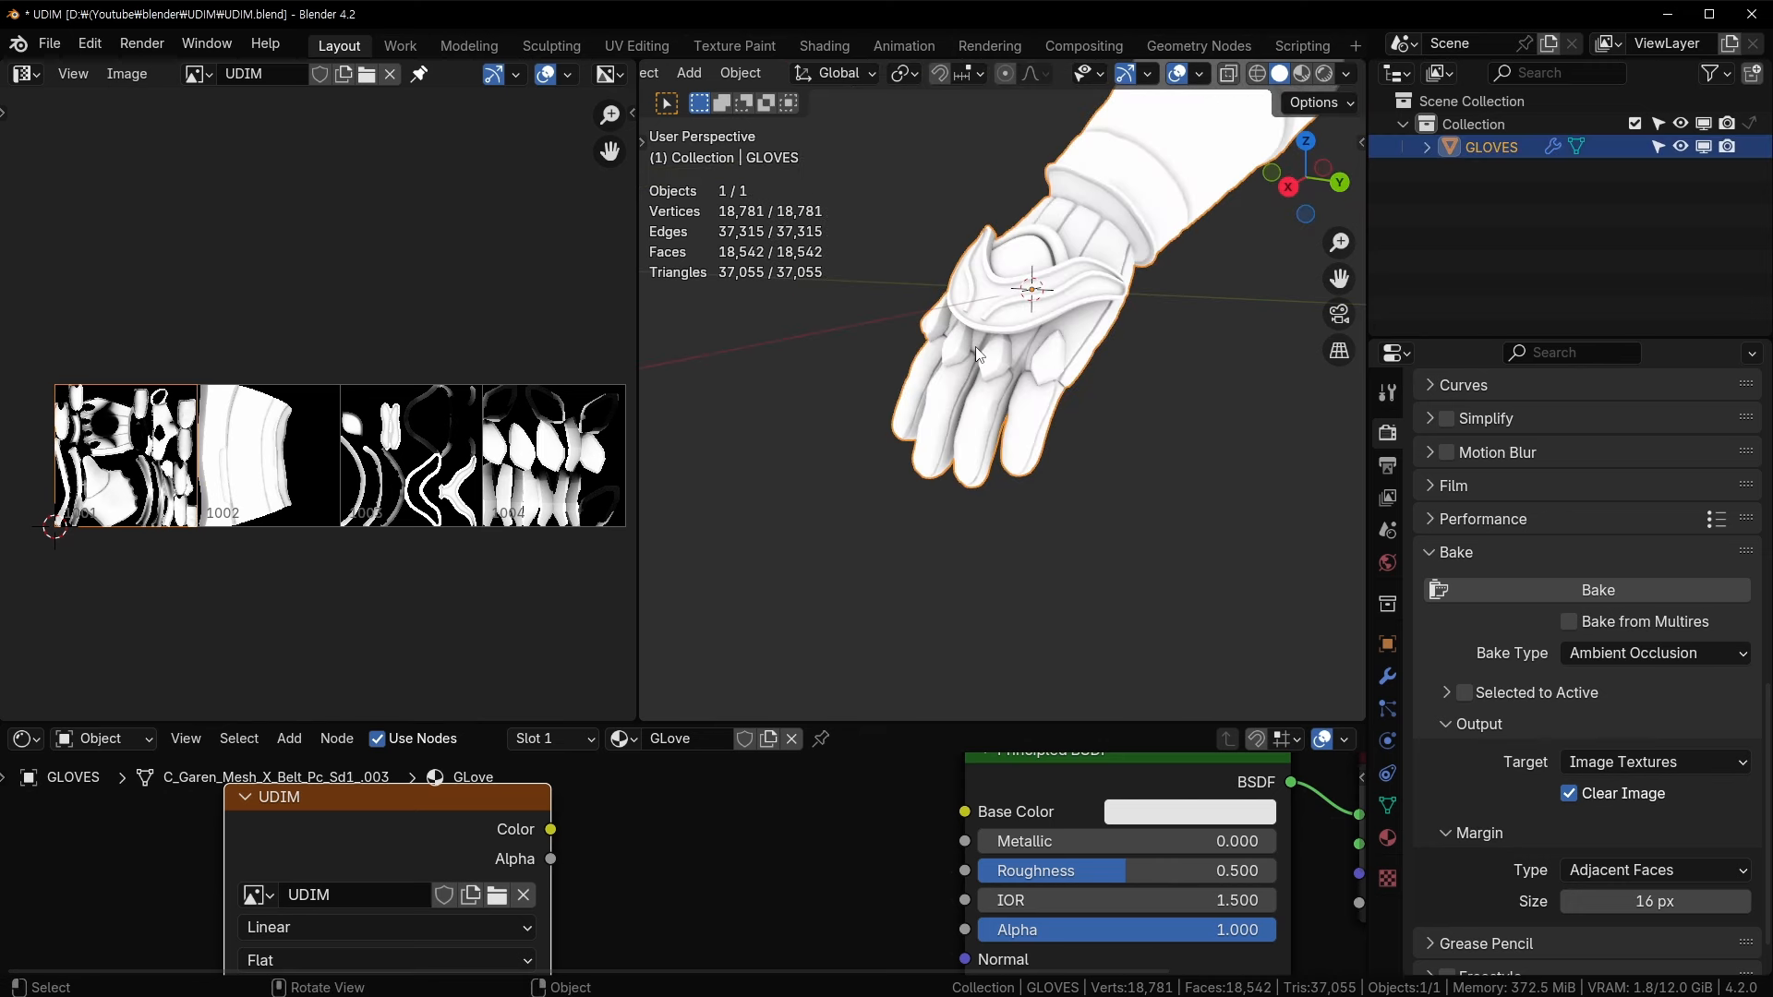
scroll(979, 354, "up", 1)
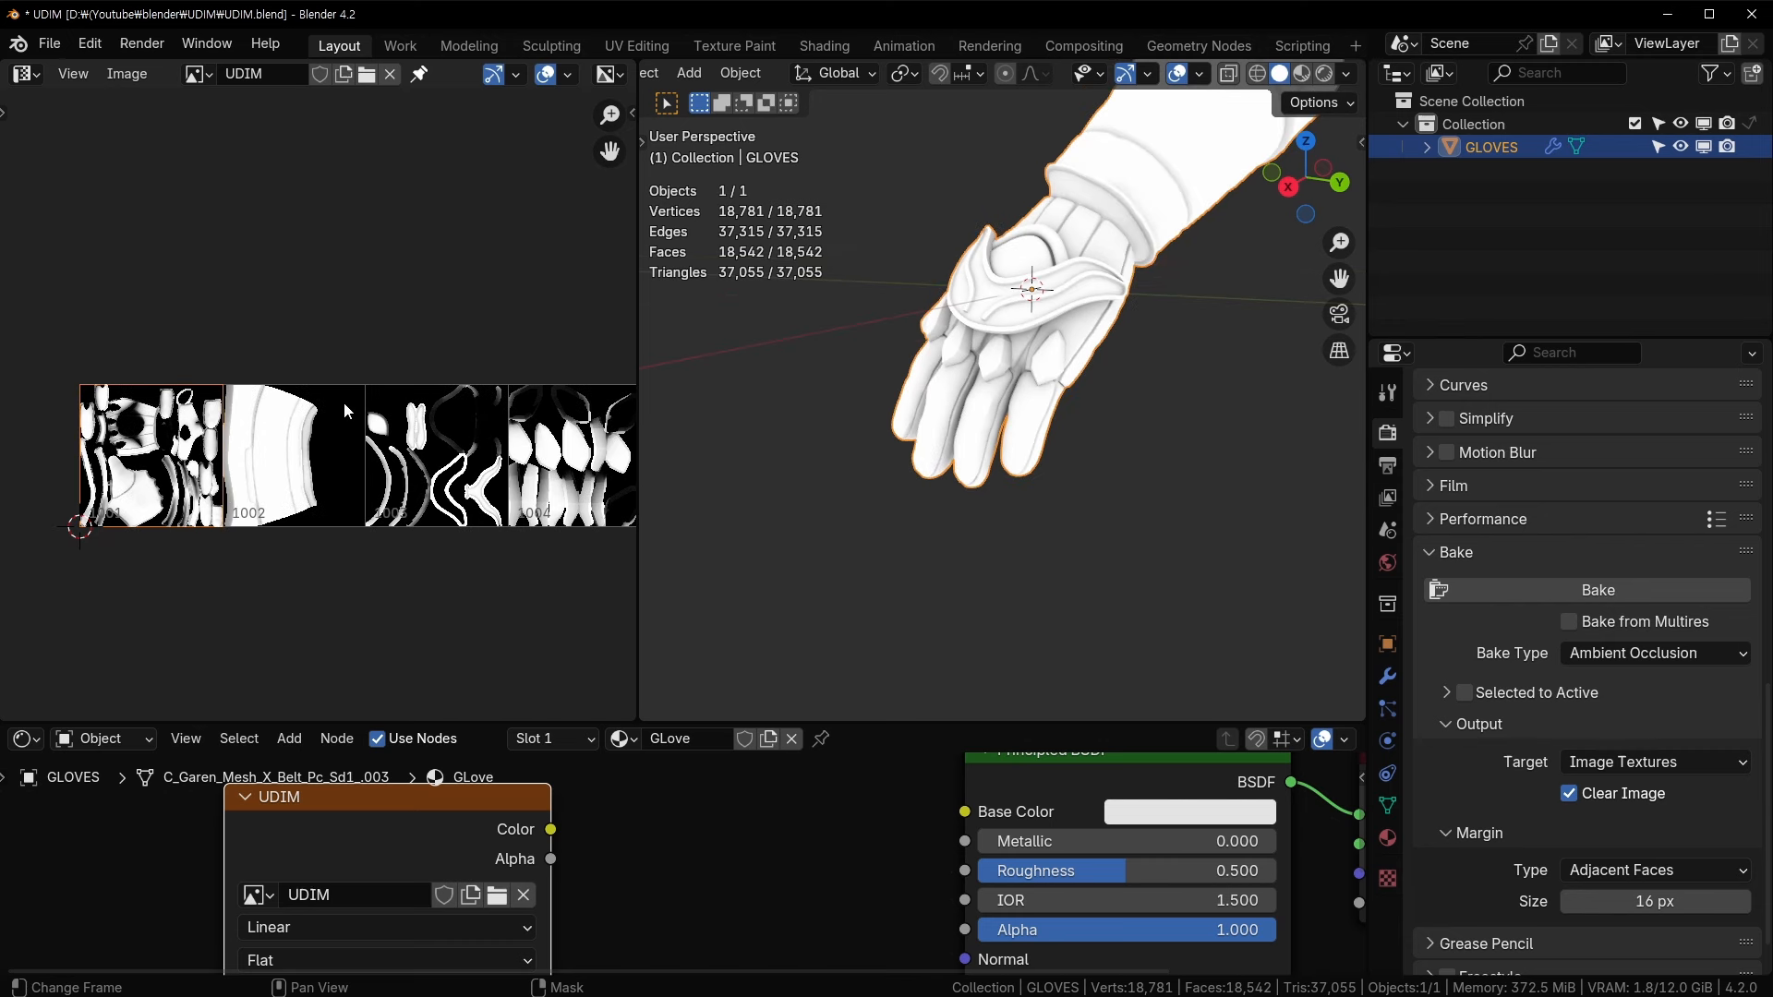
scroll(343, 403, "up", 1)
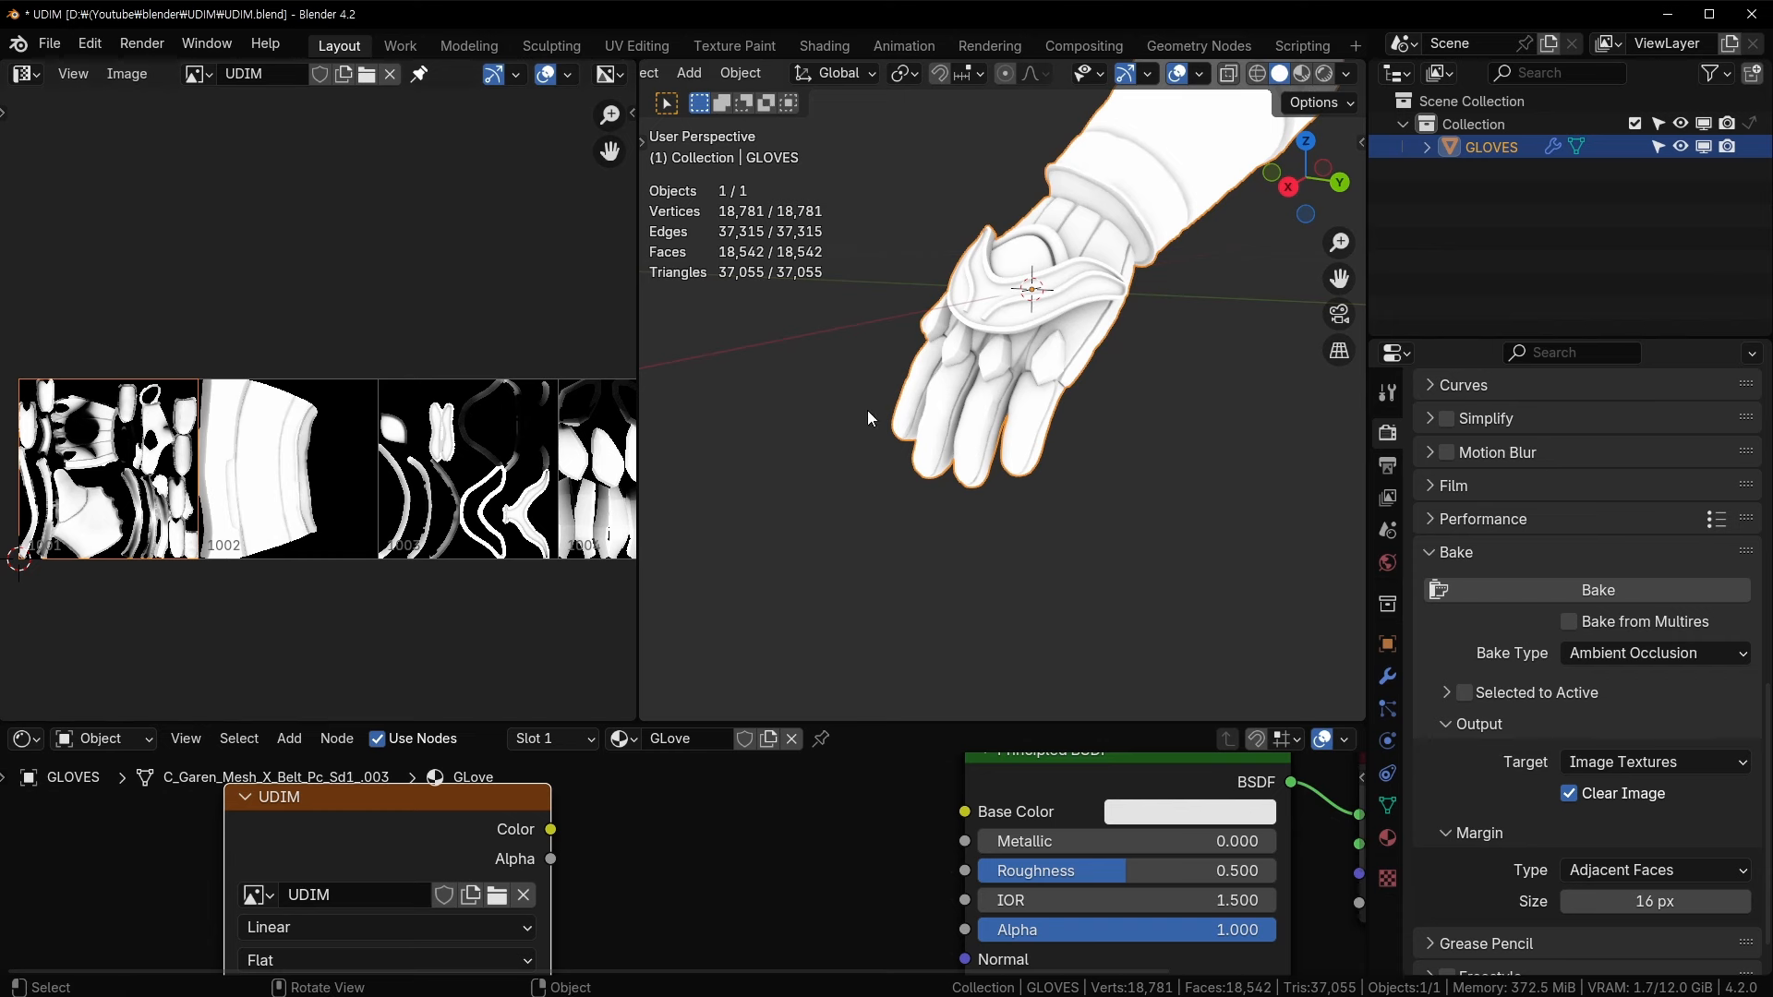
- Widen the Image Editor beside the 3D viewport so all four baked UDIM tiles fit next to the glove
left_click_drag(637, 350, 712, 351)
scroll(514, 422, "down", 2)
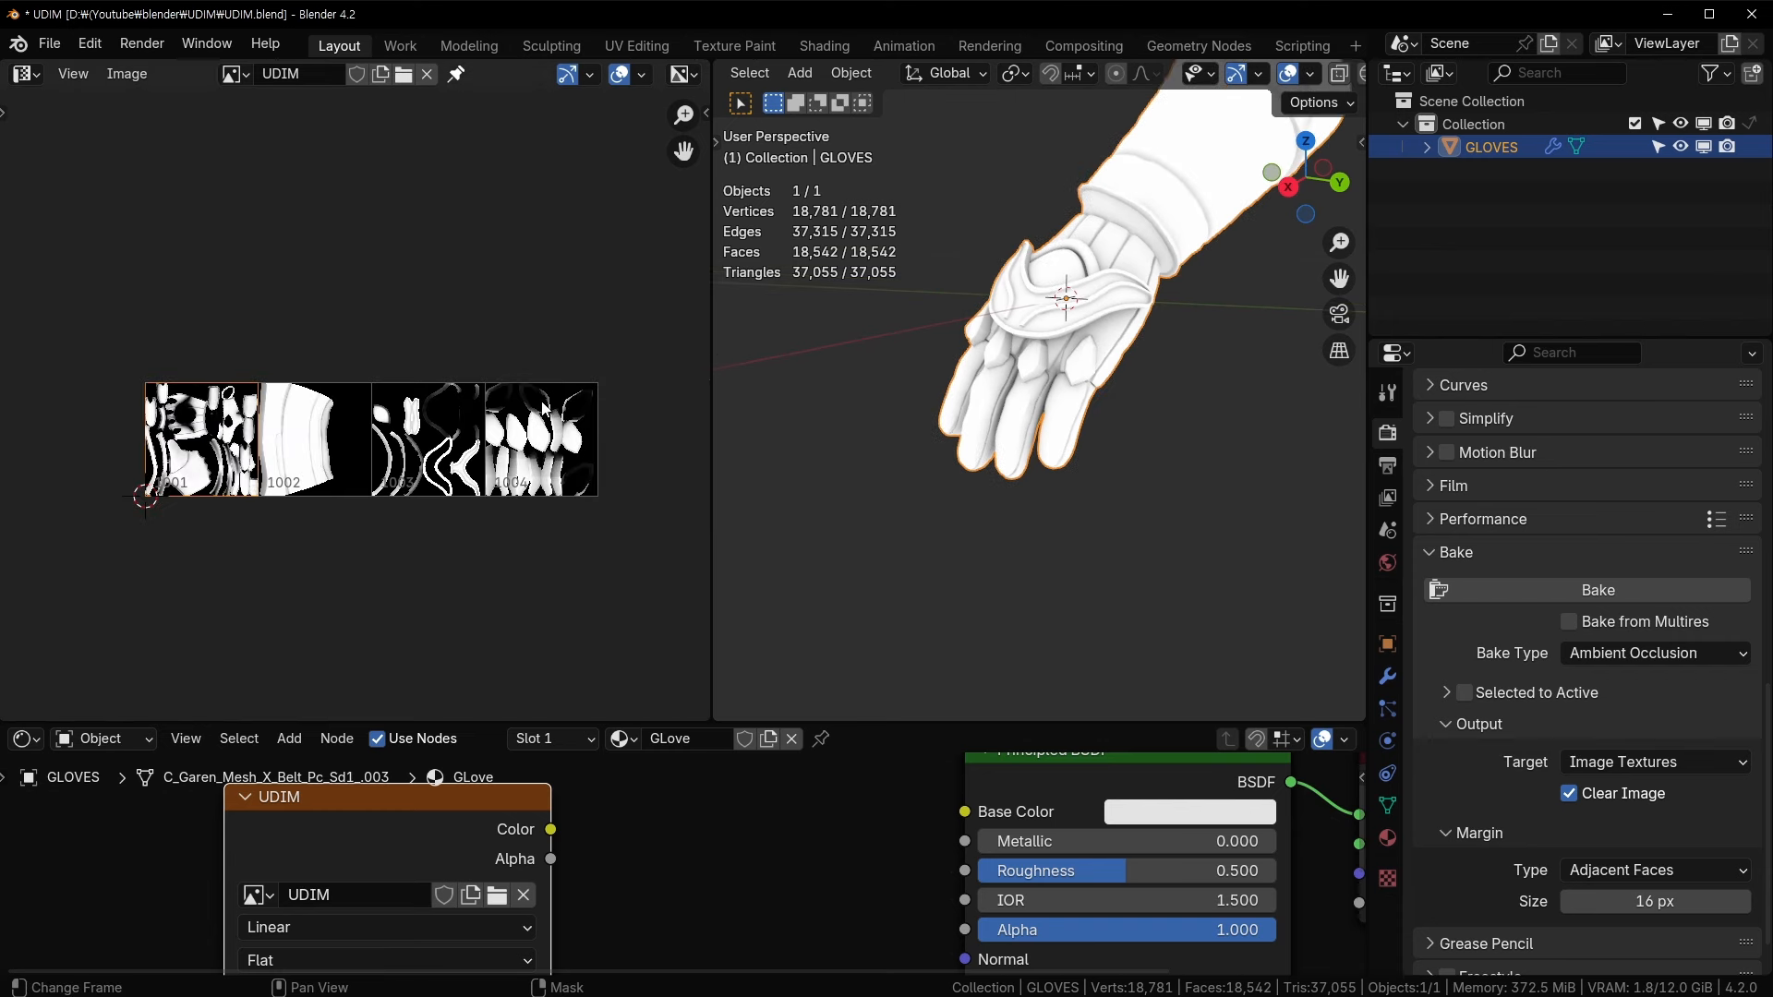
scroll(514, 422, "up", 2)
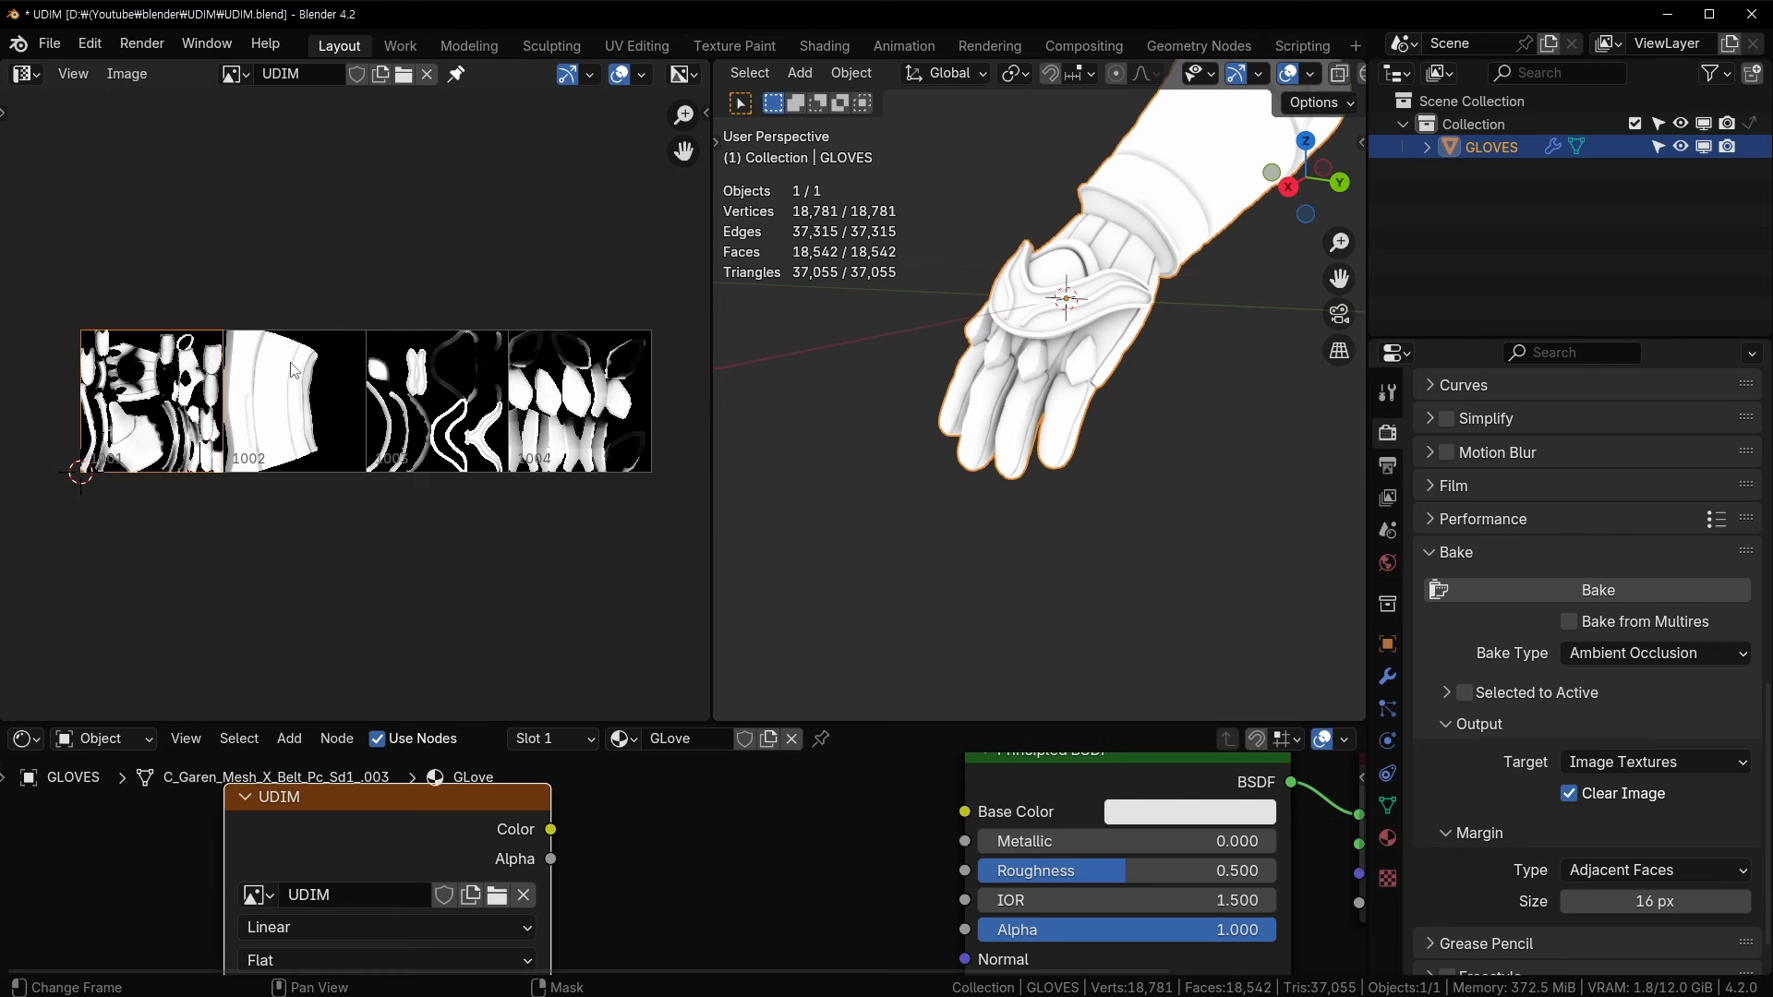
middle_click_drag(404, 317, 419, 426)
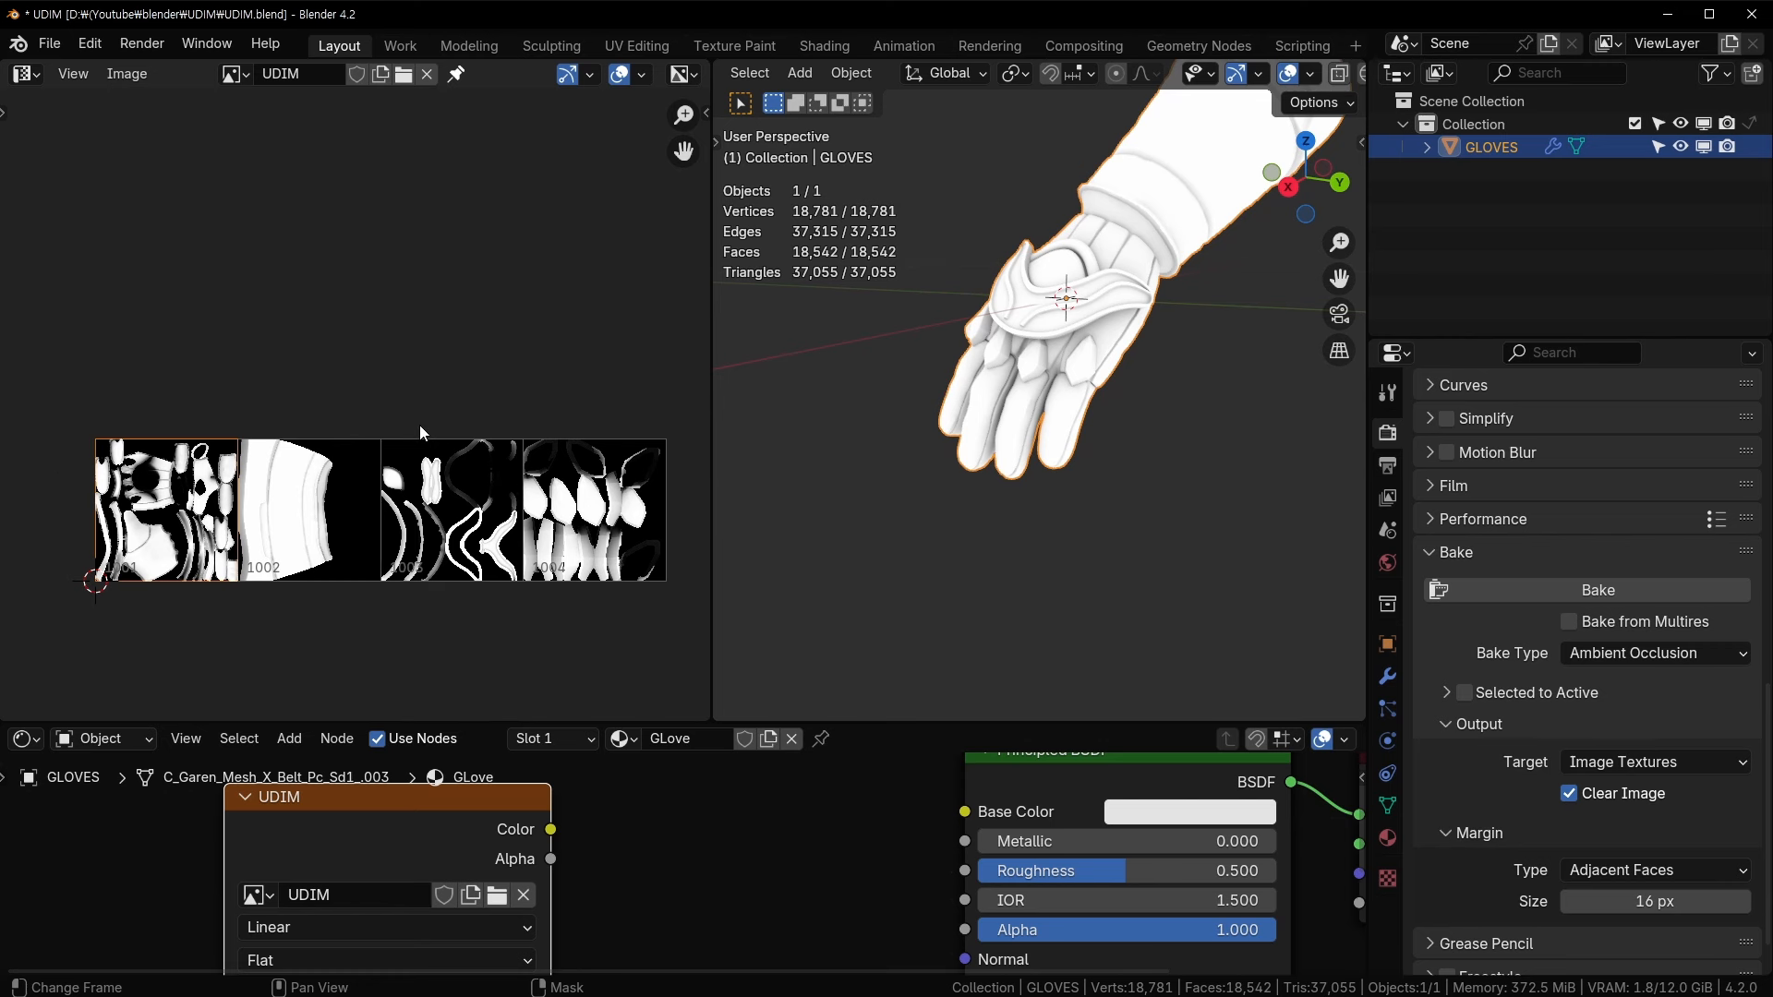
middle_click_drag(425, 430, 428, 435)
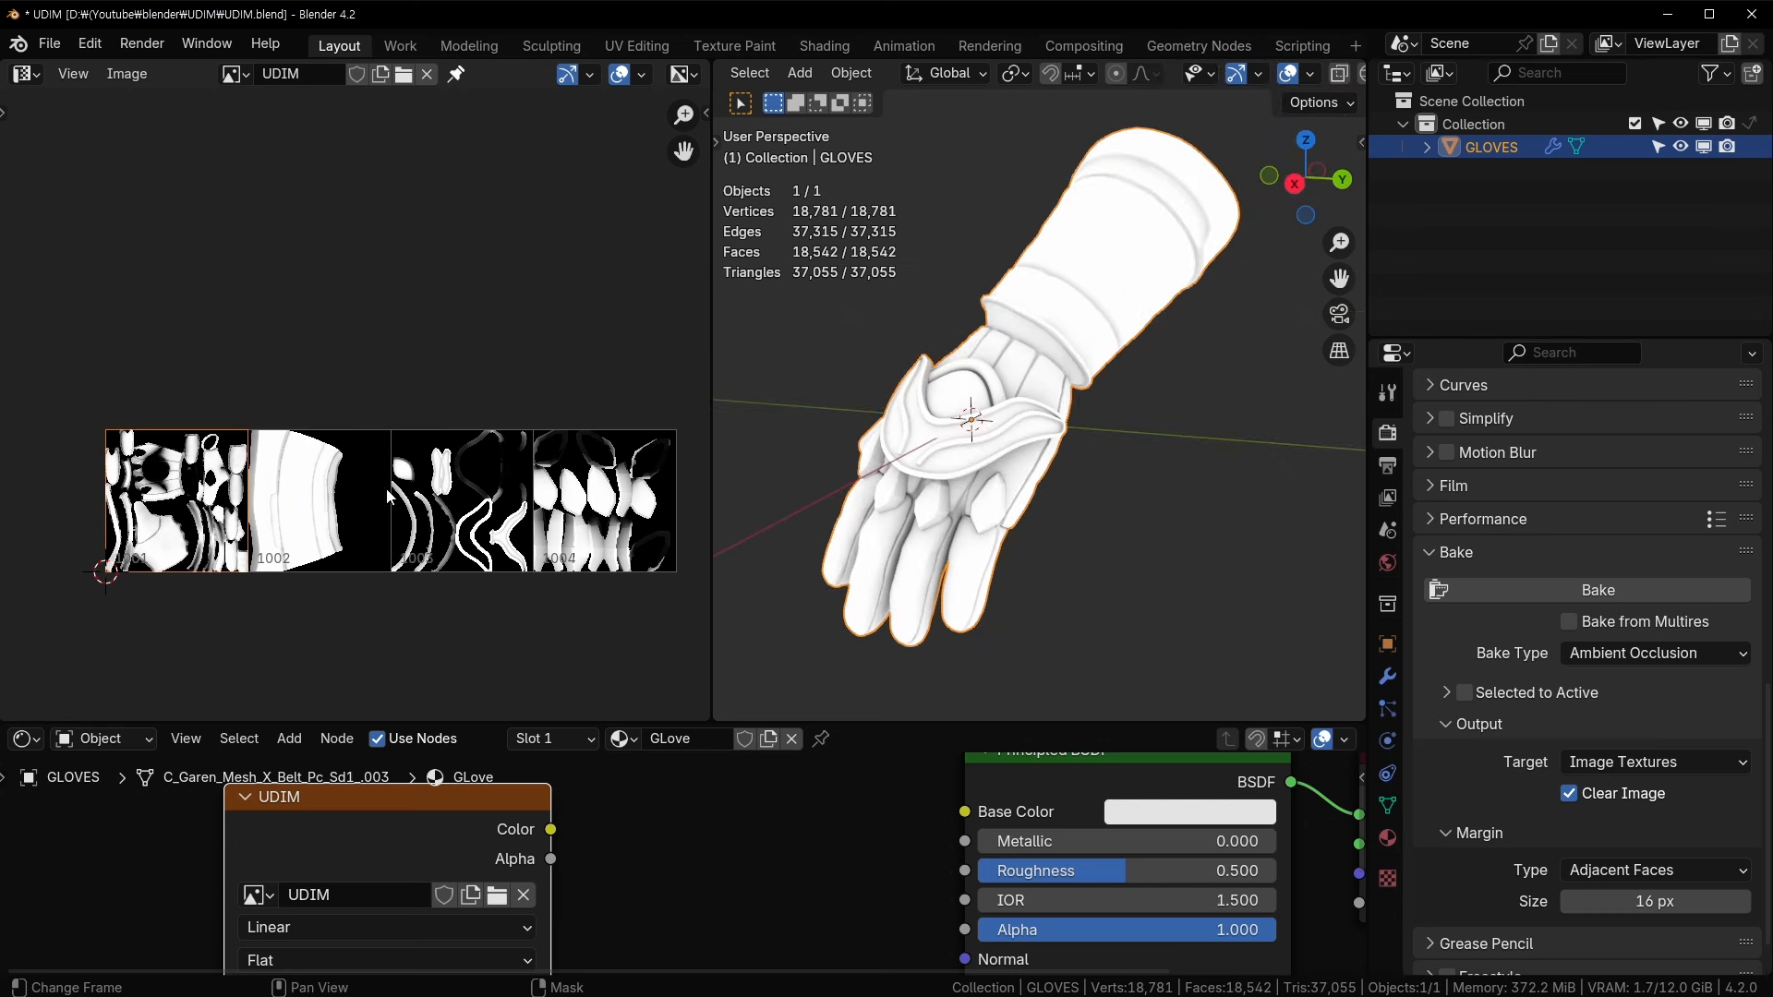
mouse_move(208, 260)
middle_mouse_down()
mouse_move(203, 419)
mouse_move(215, 266)
middle_mouse_up()
scroll(336, 430, "up", 2)
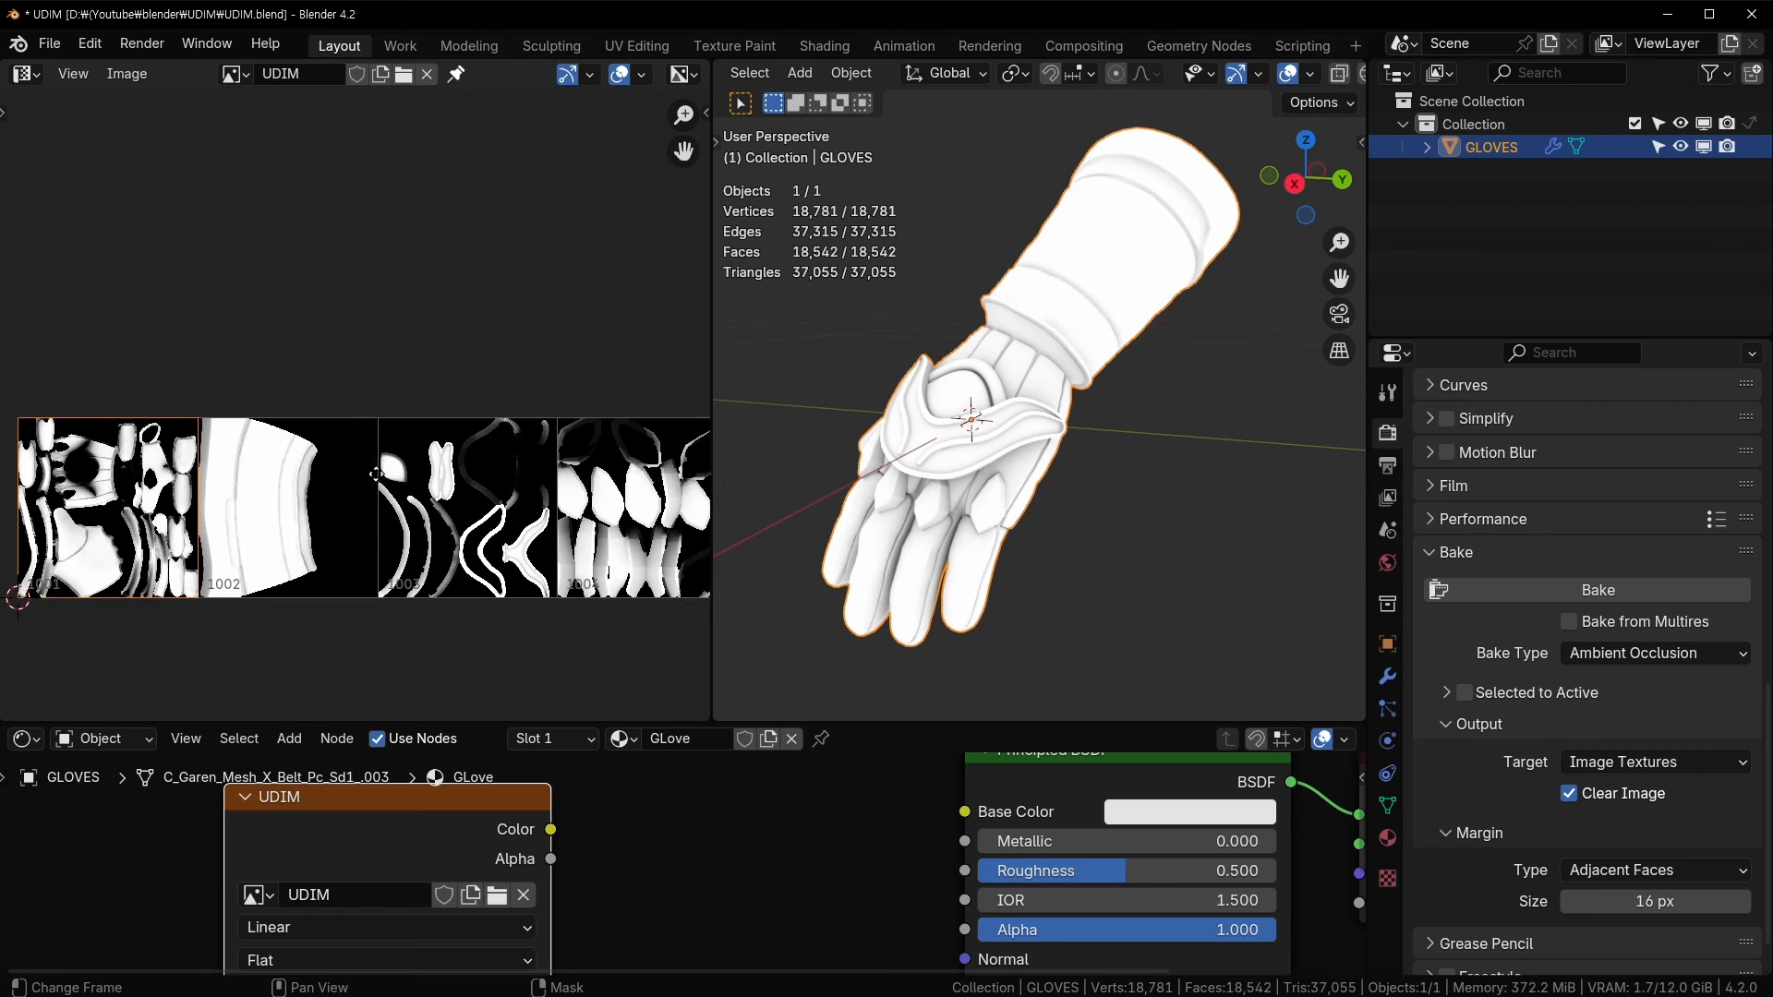
scroll(418, 392, "down", 1)
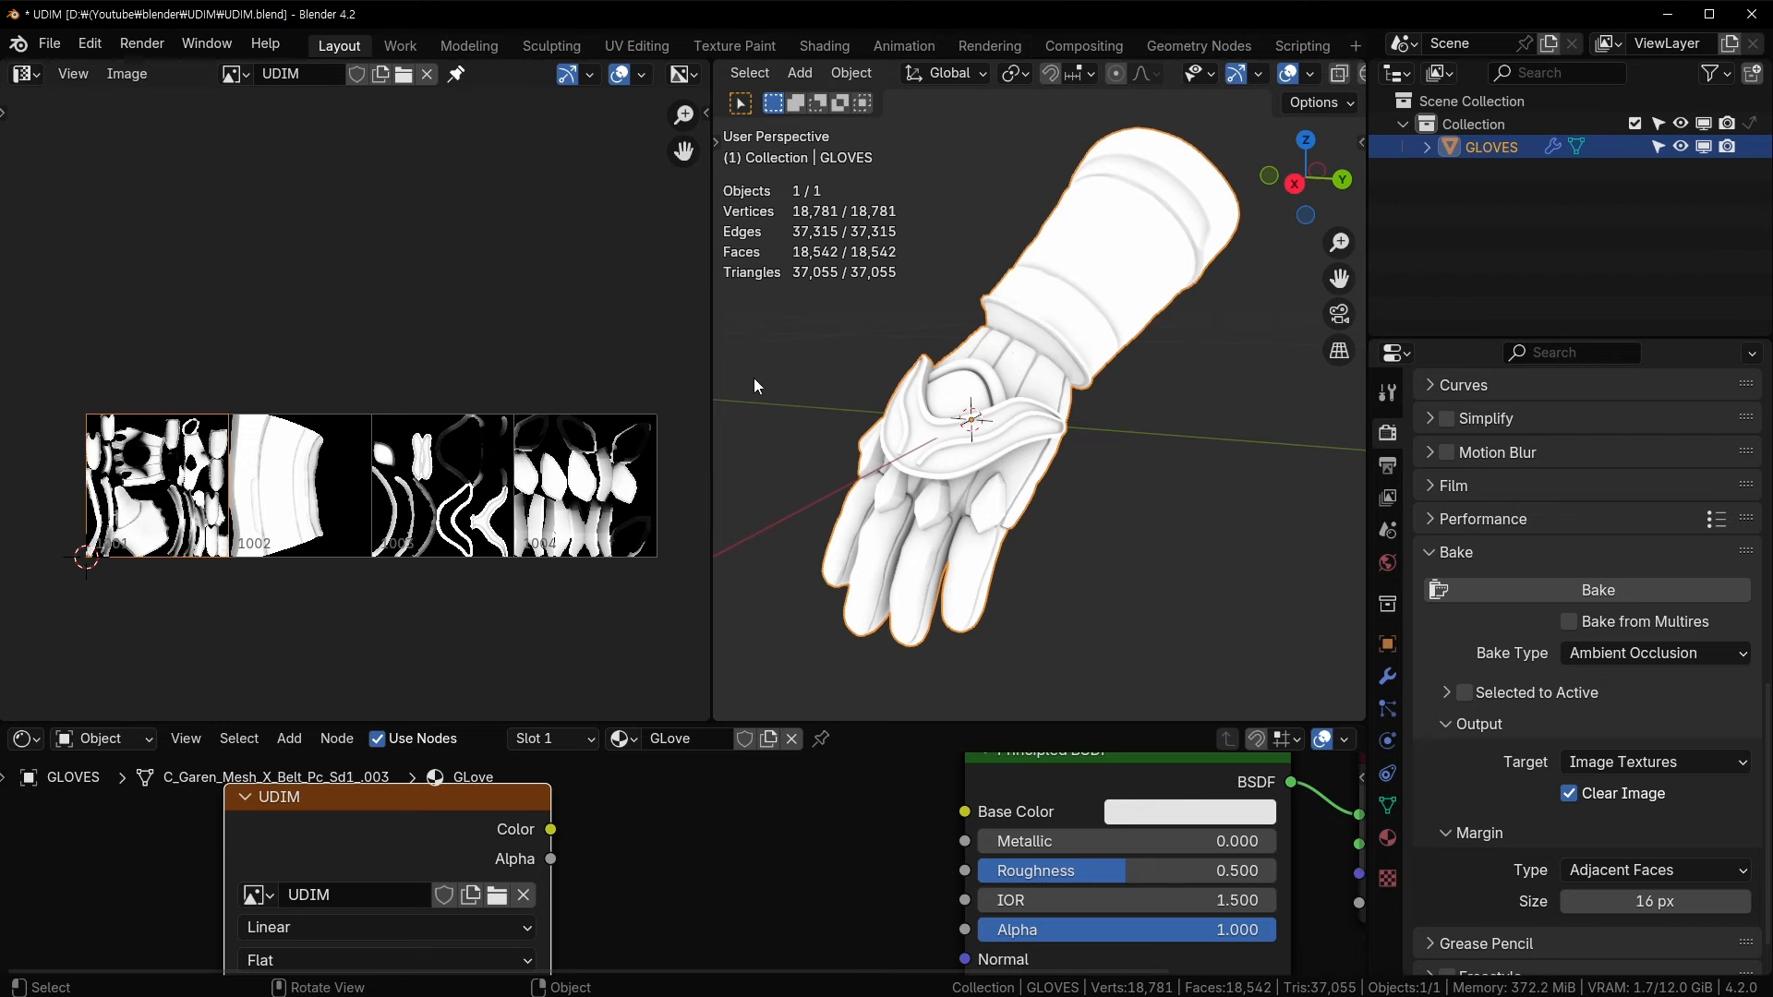
left_click_drag(708, 364, 753, 364)
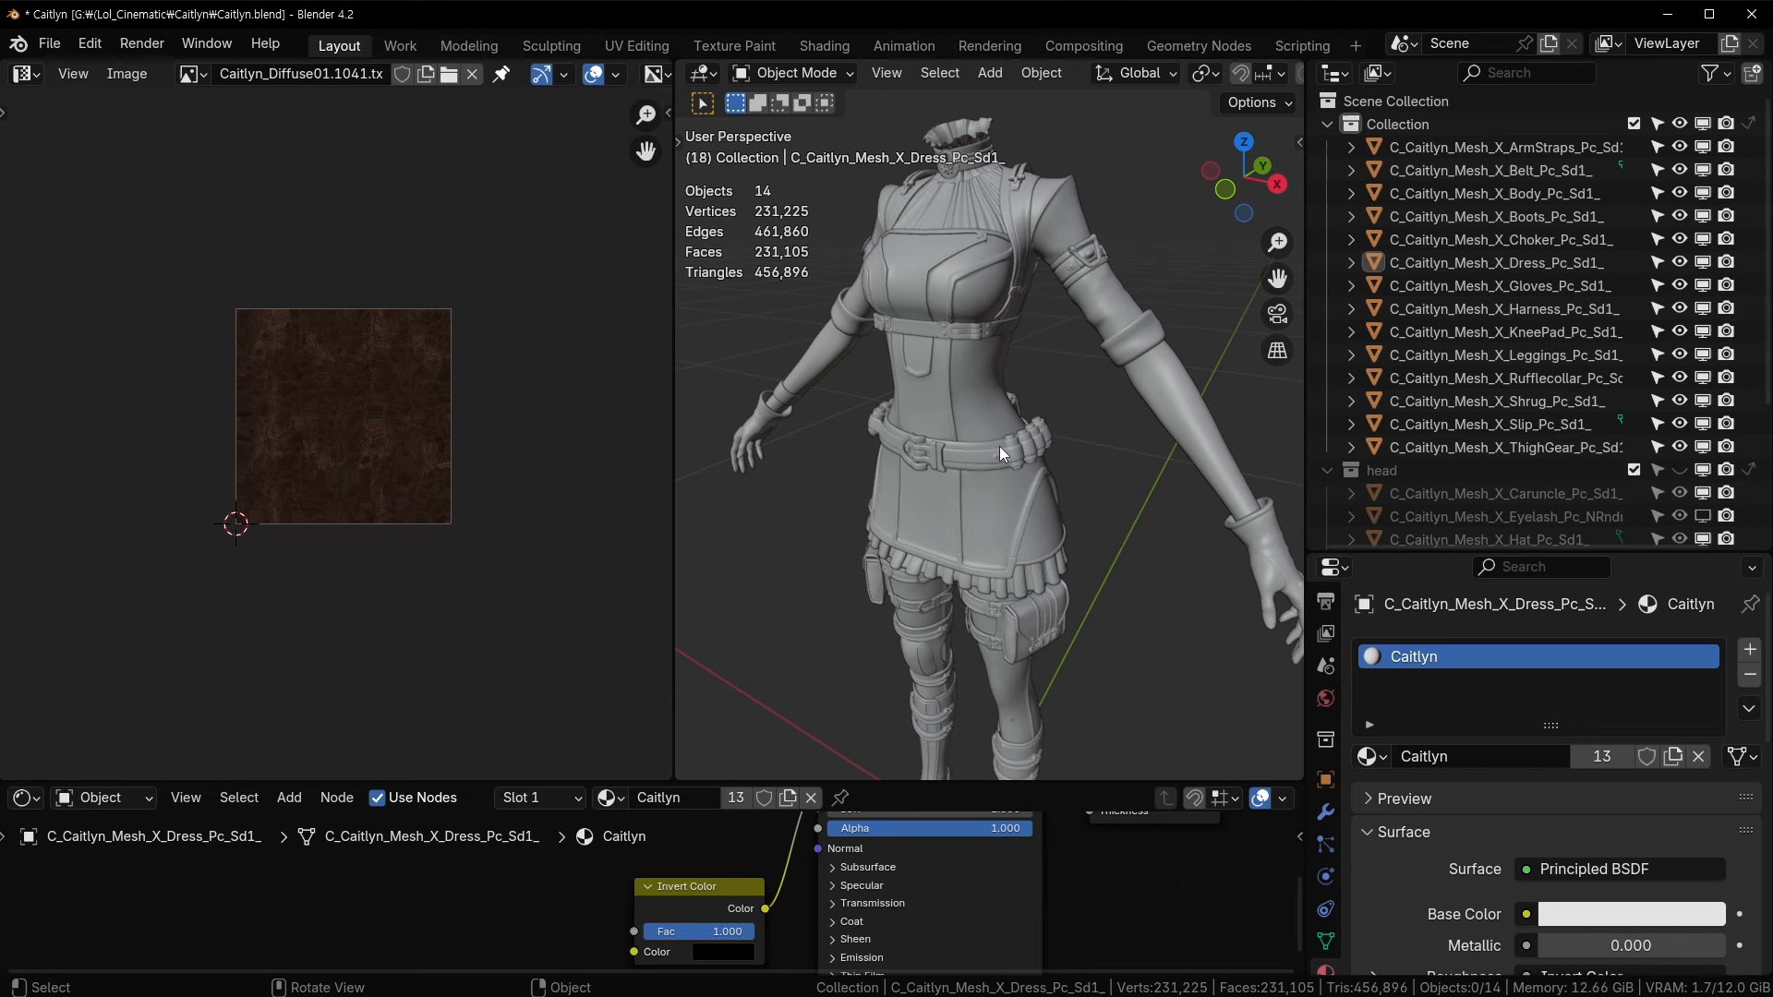
- Examine the Caitlyn character's outfit in the Caitlyn file, picking out its dress and ruffle collar meshes
scroll(999, 446, "up", 2)
left_click(910, 233)
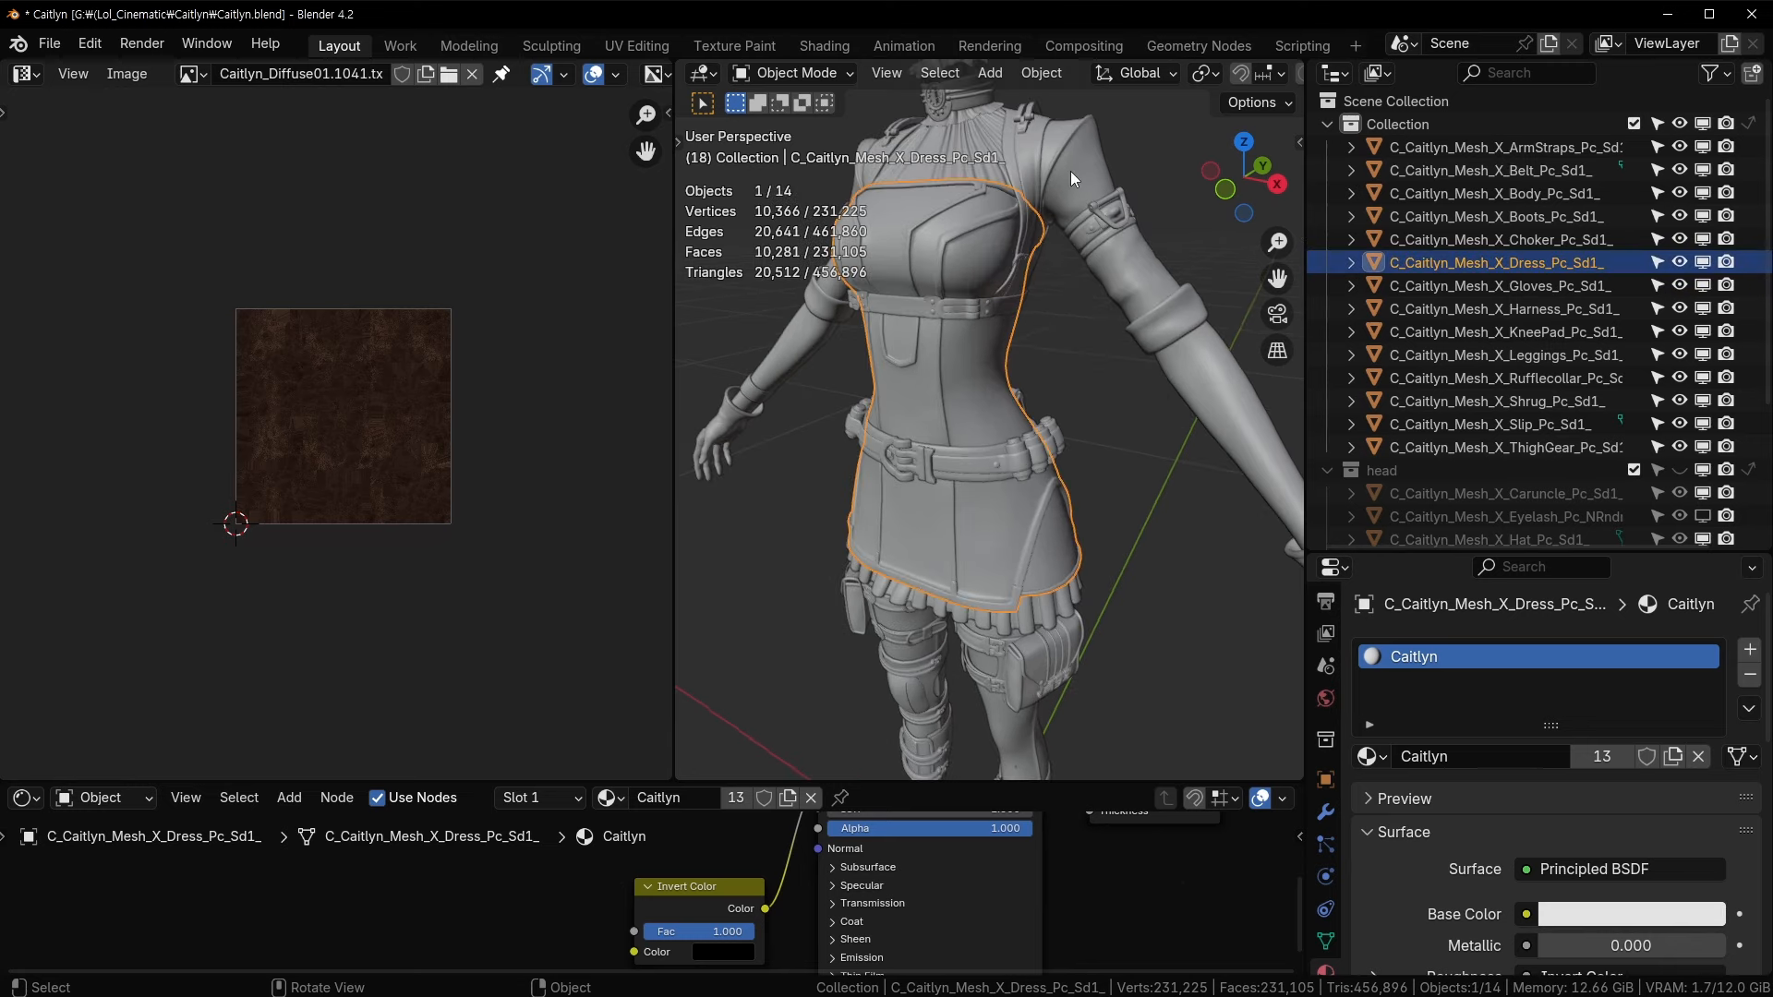
left_click(979, 163)
middle_click_drag(1066, 263, 1106, 275)
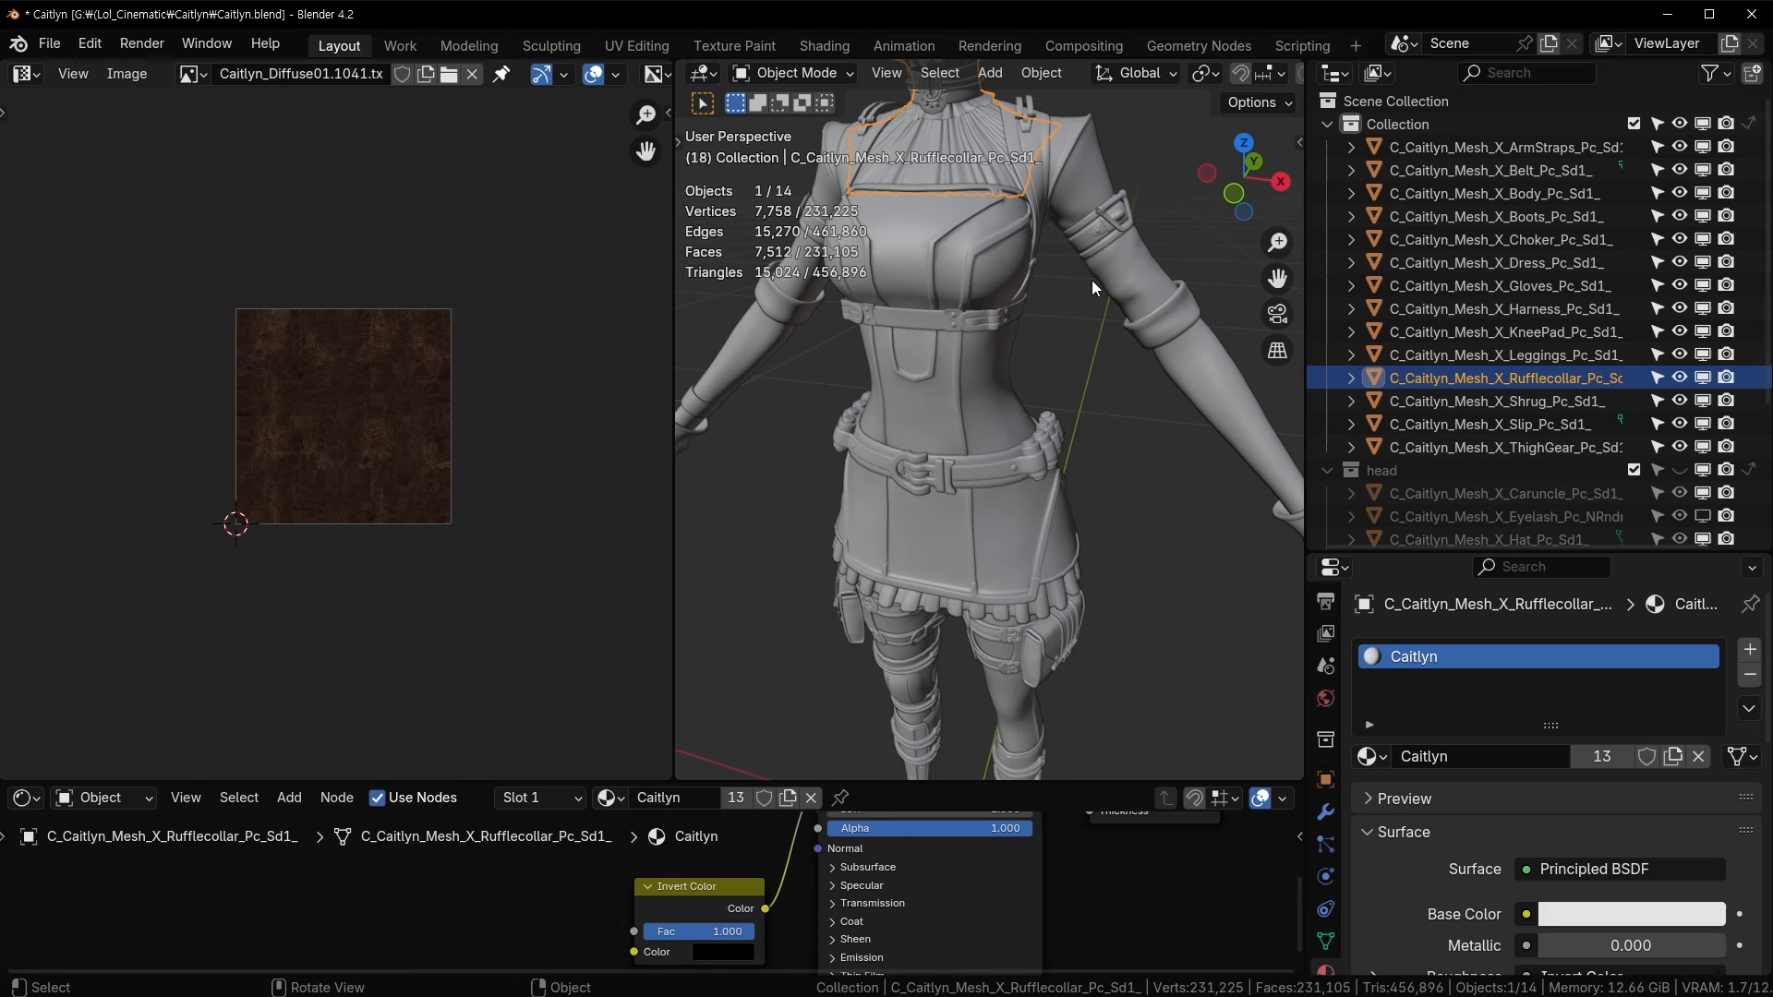
middle_click_drag(1094, 279, 1052, 303)
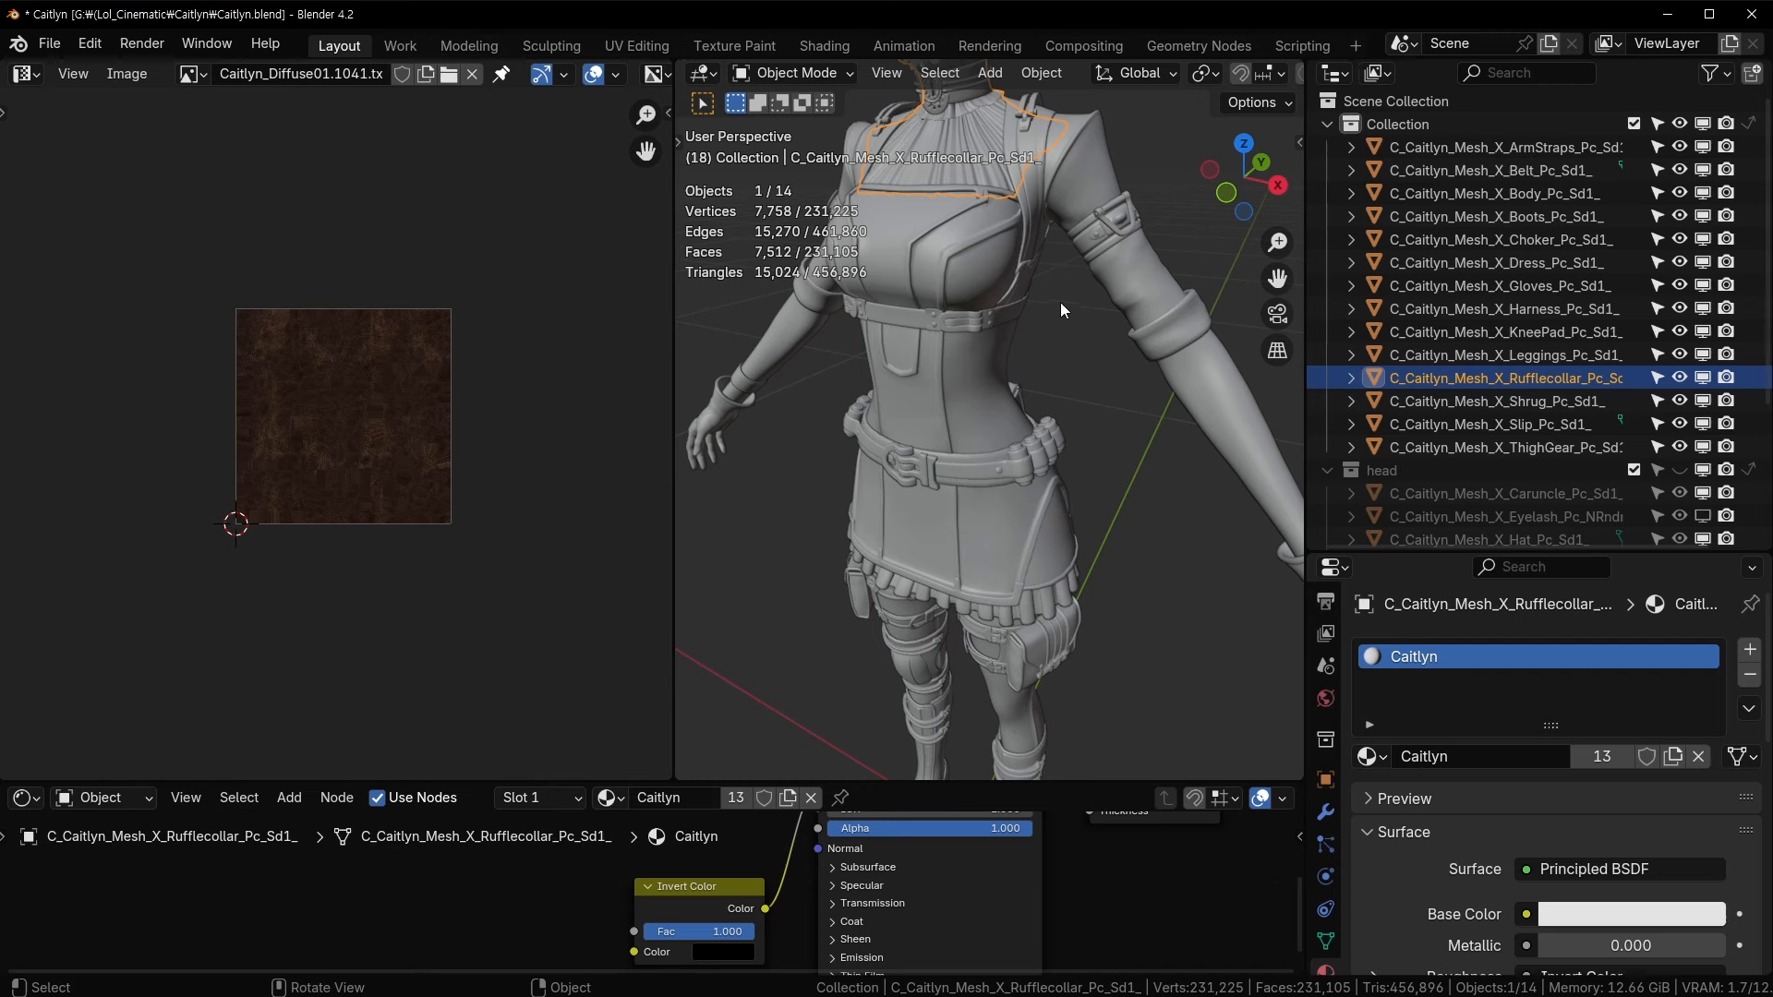
middle_click_drag(1060, 302, 1103, 409)
left_click(1169, 362)
left_click(988, 336)
scroll(1029, 273, "up", 2)
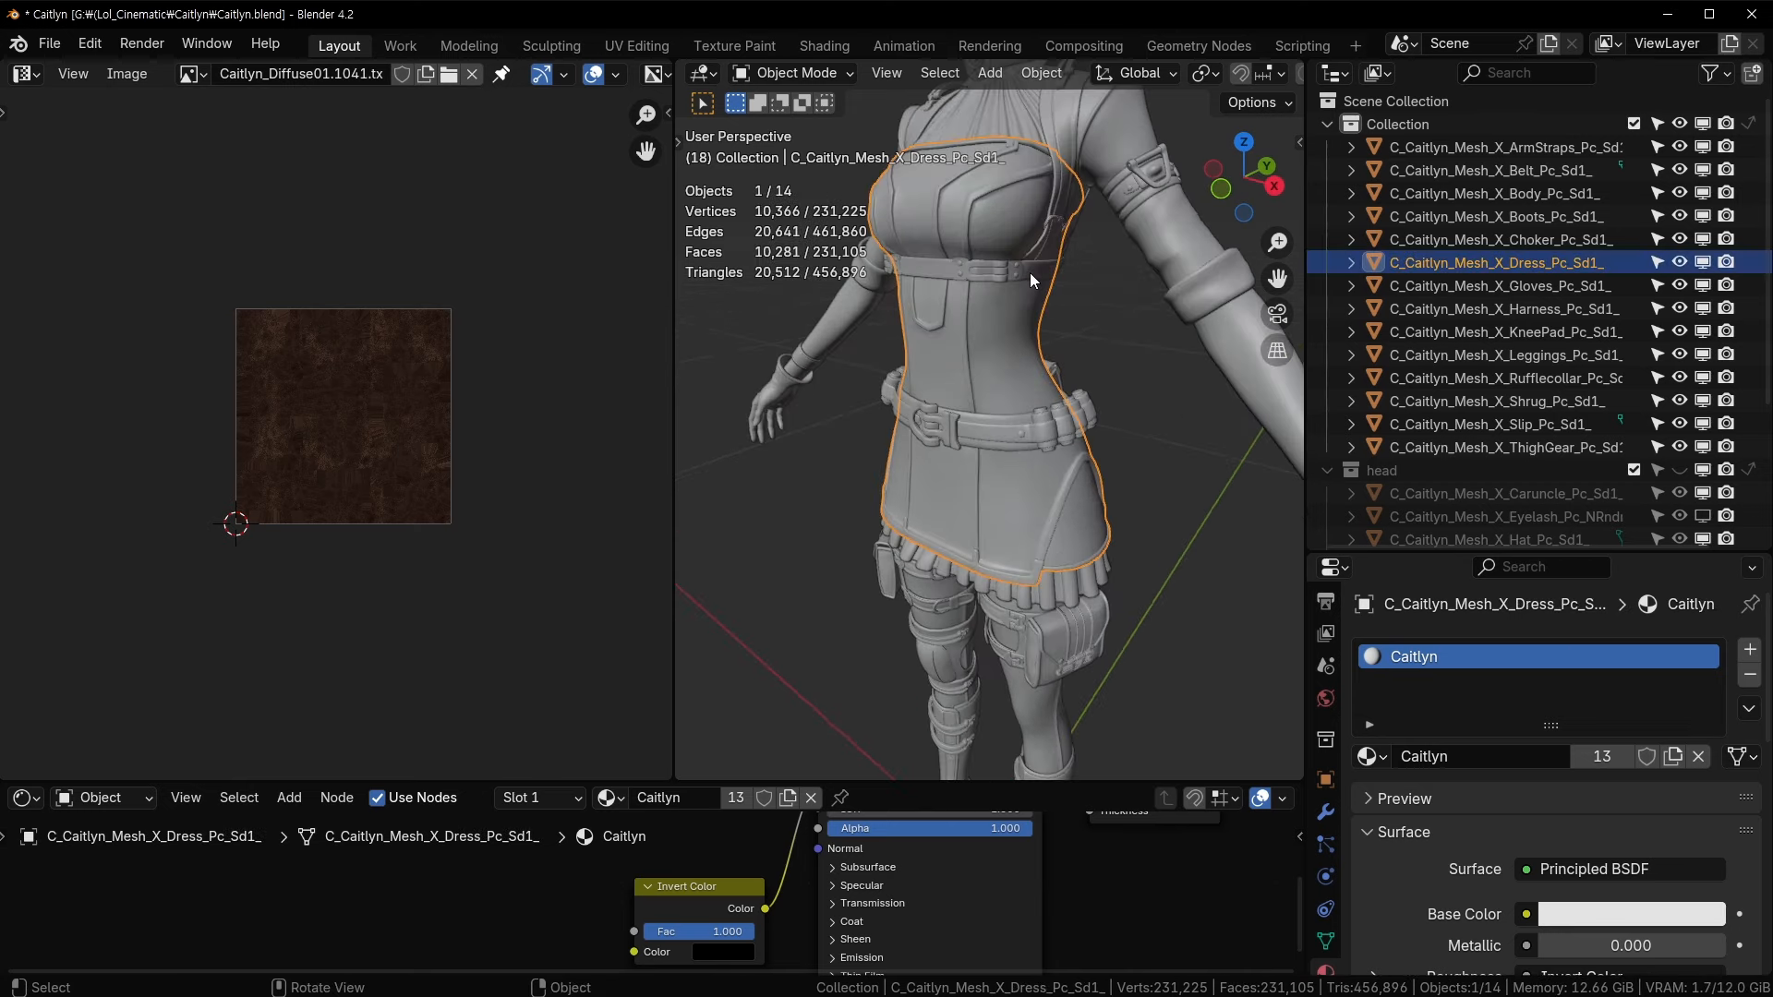
- Inspect the Caitlyn character's arm straps and shrug up close as separate mesh objects
left_click(1054, 157)
middle_click_drag(1054, 157, 1006, 302, "shift")
scroll(1065, 364, "up", 4)
left_click(1054, 277)
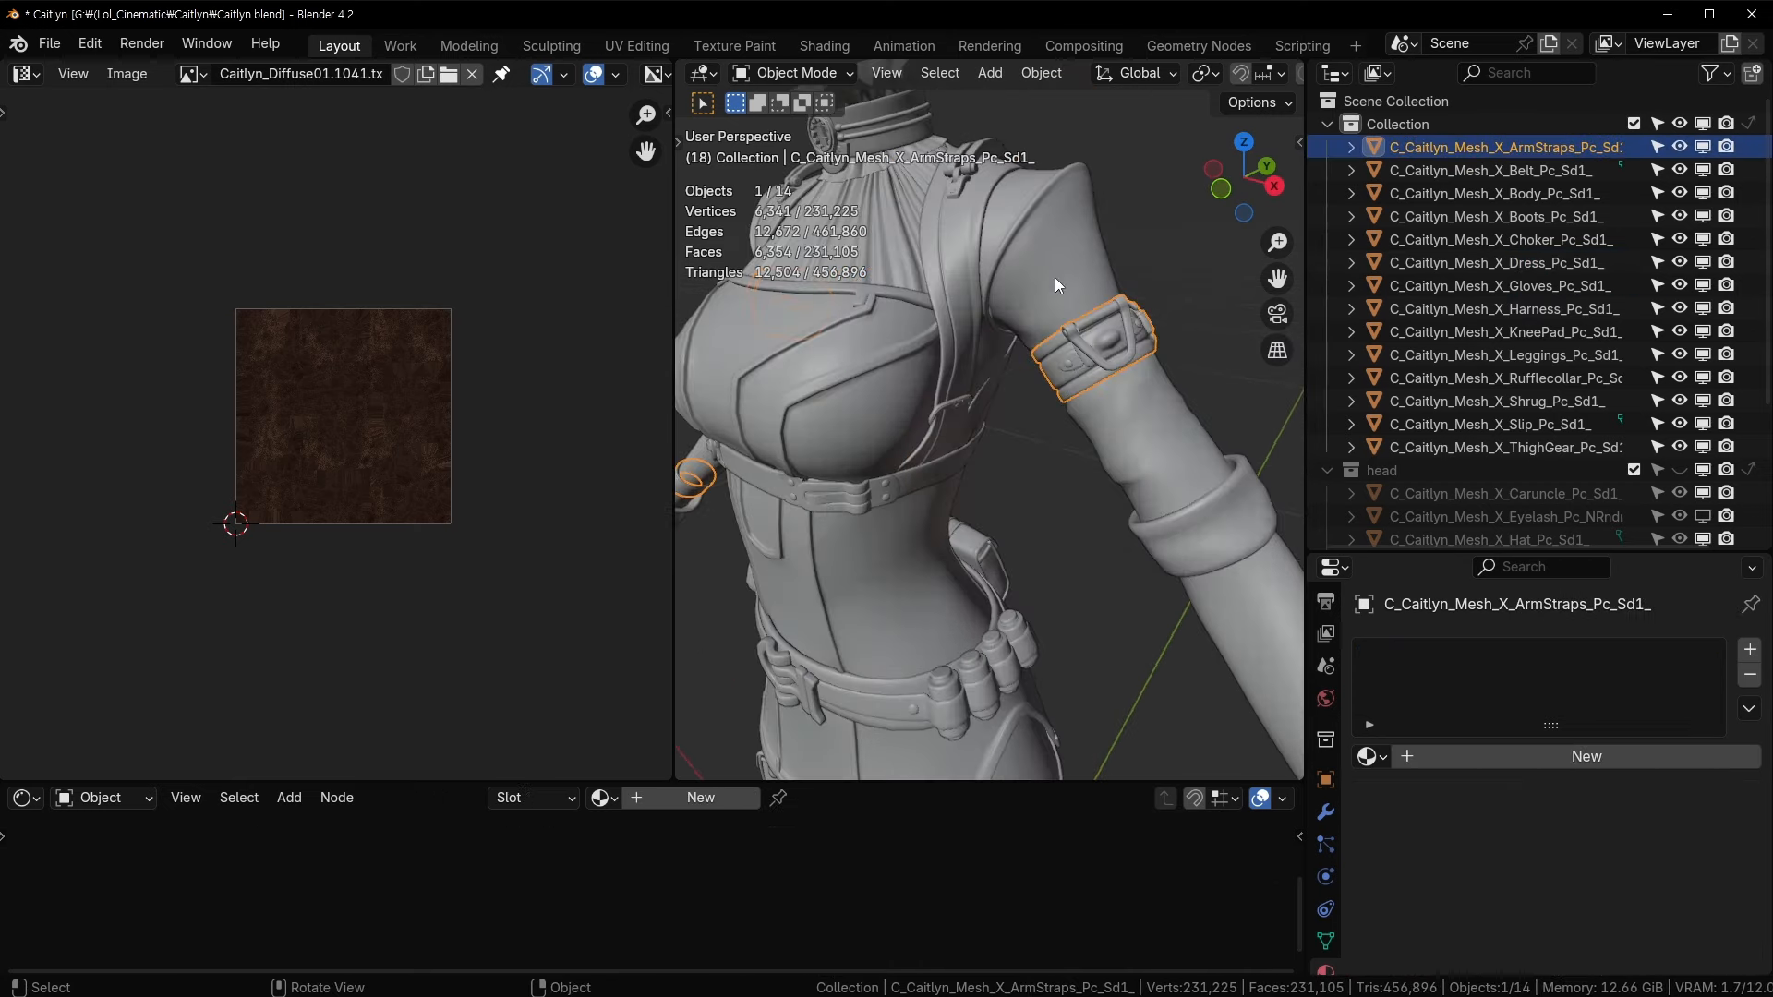
left_click(1084, 324)
left_click(1116, 550)
left_click(1199, 469)
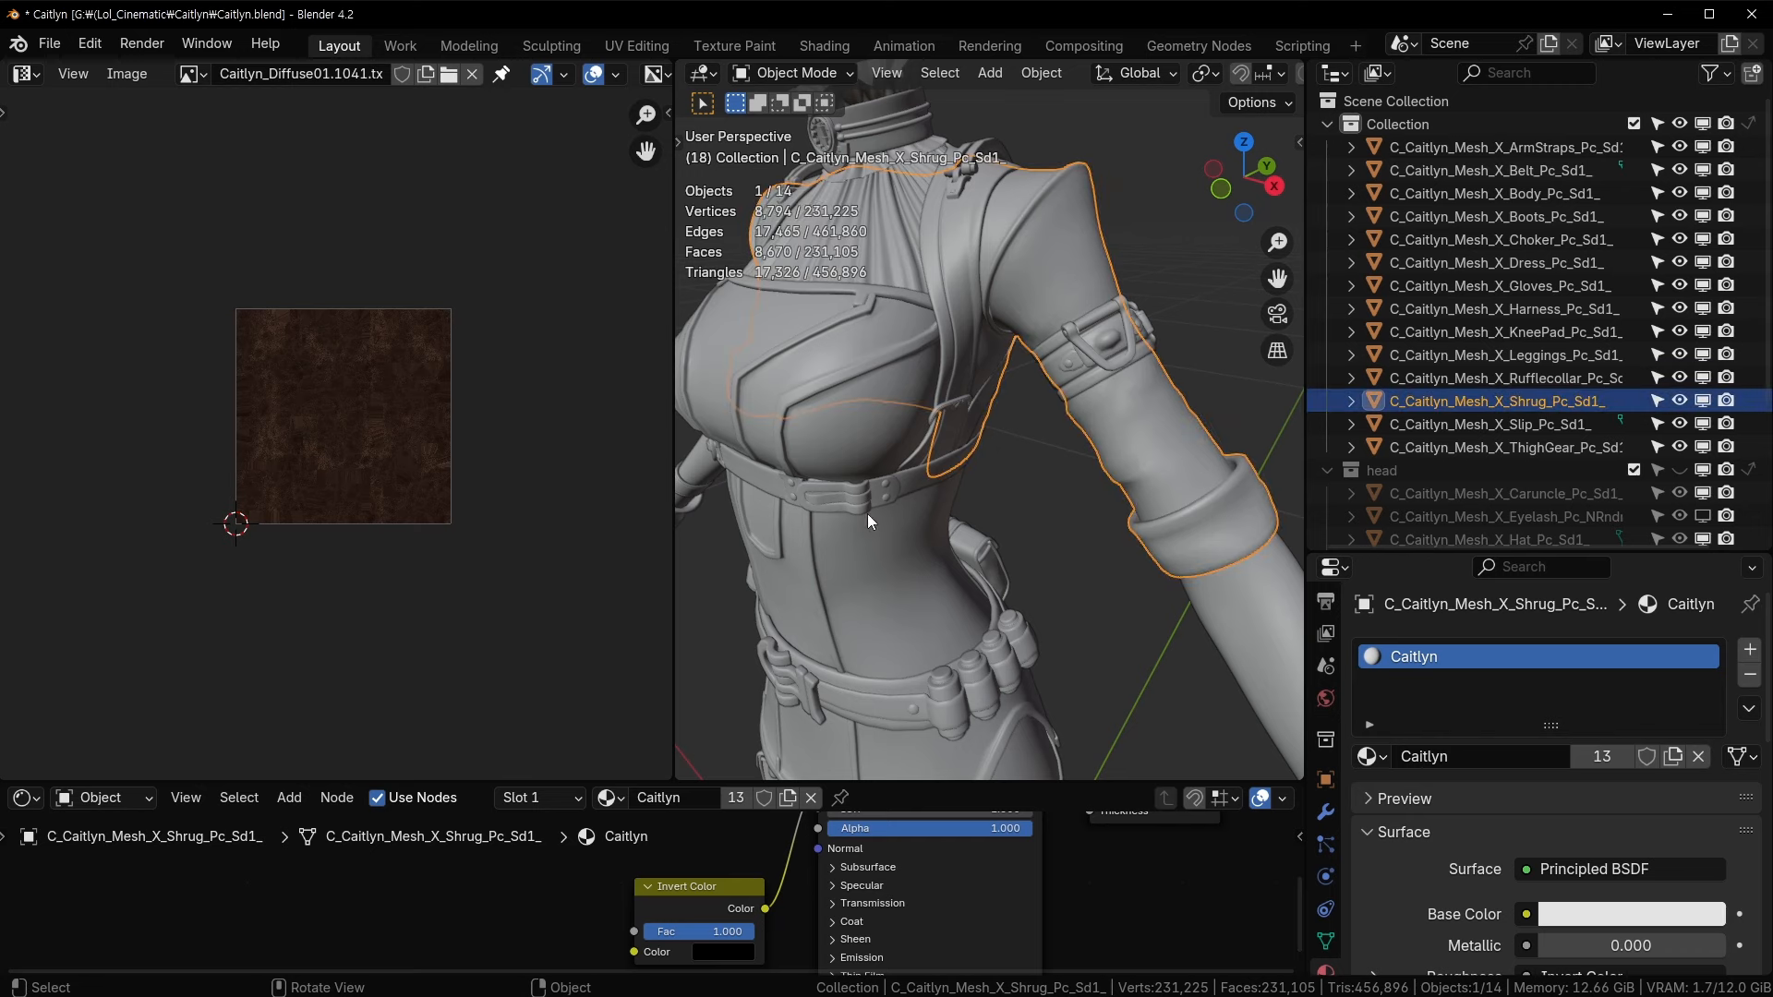
middle_click_drag(1066, 591, 1078, 415, "shift")
- Check the Caitlyn mesh objects and their materials one by one, including the choker and dress, ending with the Harness mesh selected
left_click(1475, 239)
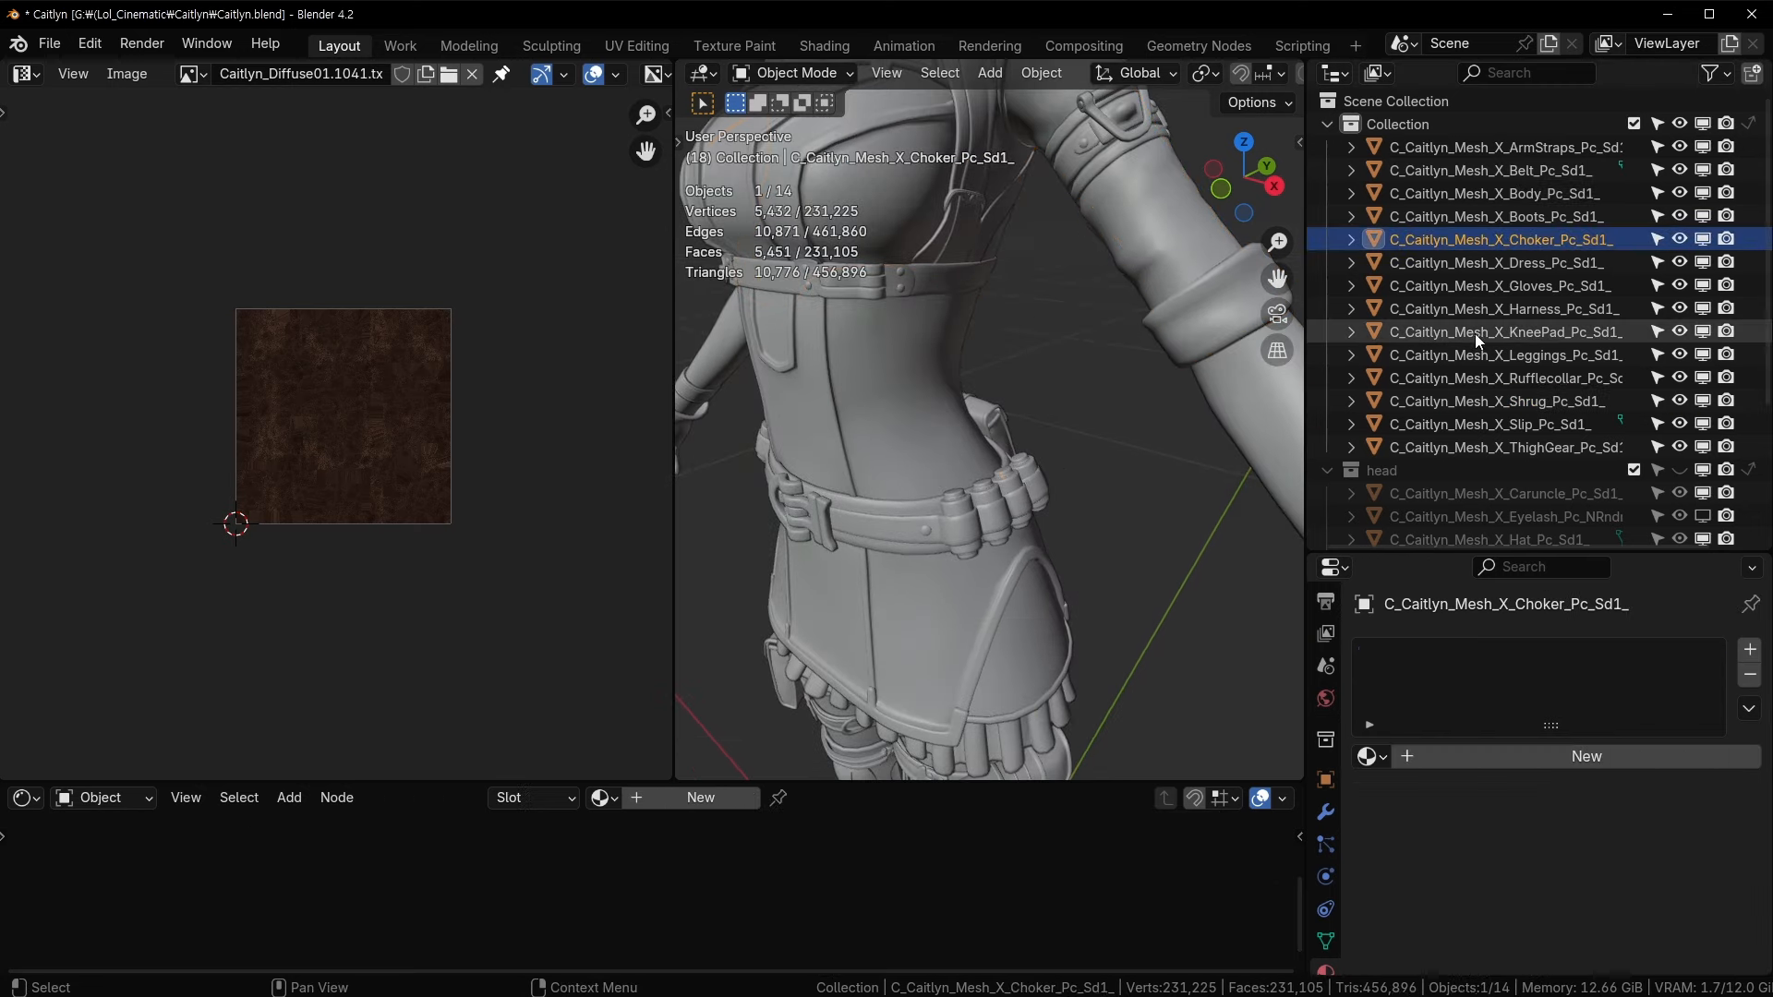
left_click(1470, 194)
left_click(1486, 286)
key("Up")
key("Up")
key("Up")
key("Down")
key("Down")
key("Down")
key("Down")
key("Down")
key("Down")
key("Down")
key("Down")
key("Down")
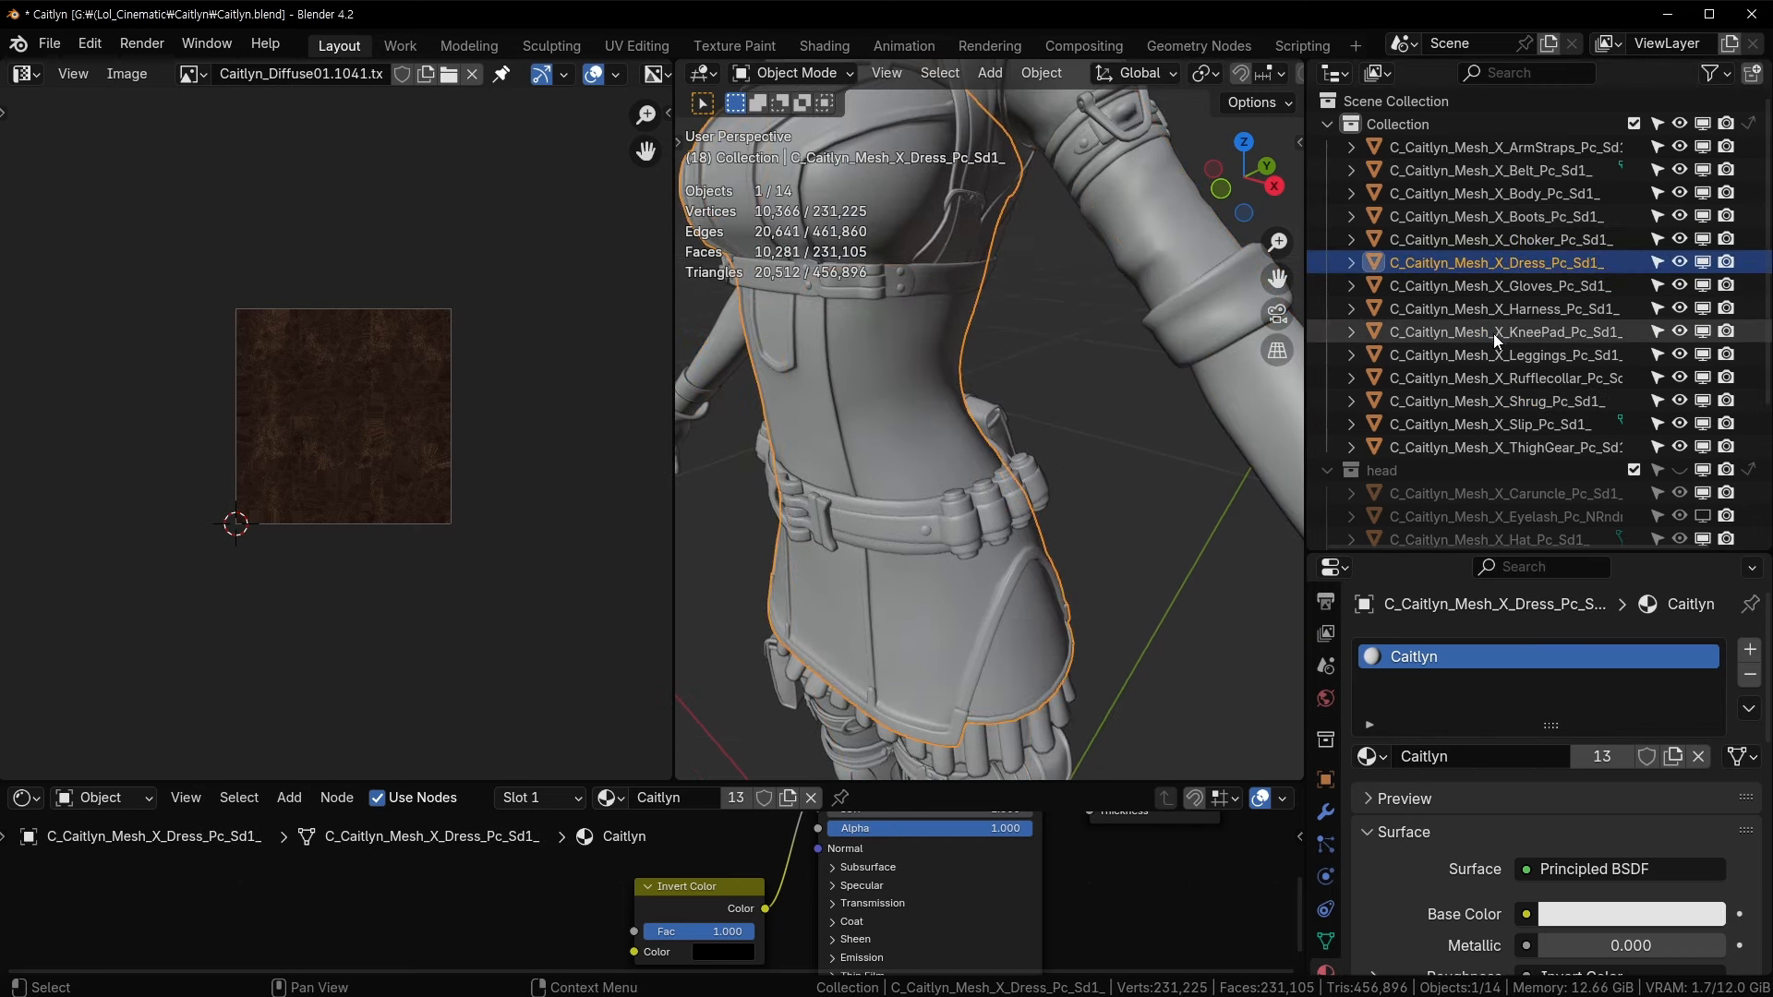
left_click(1488, 308)
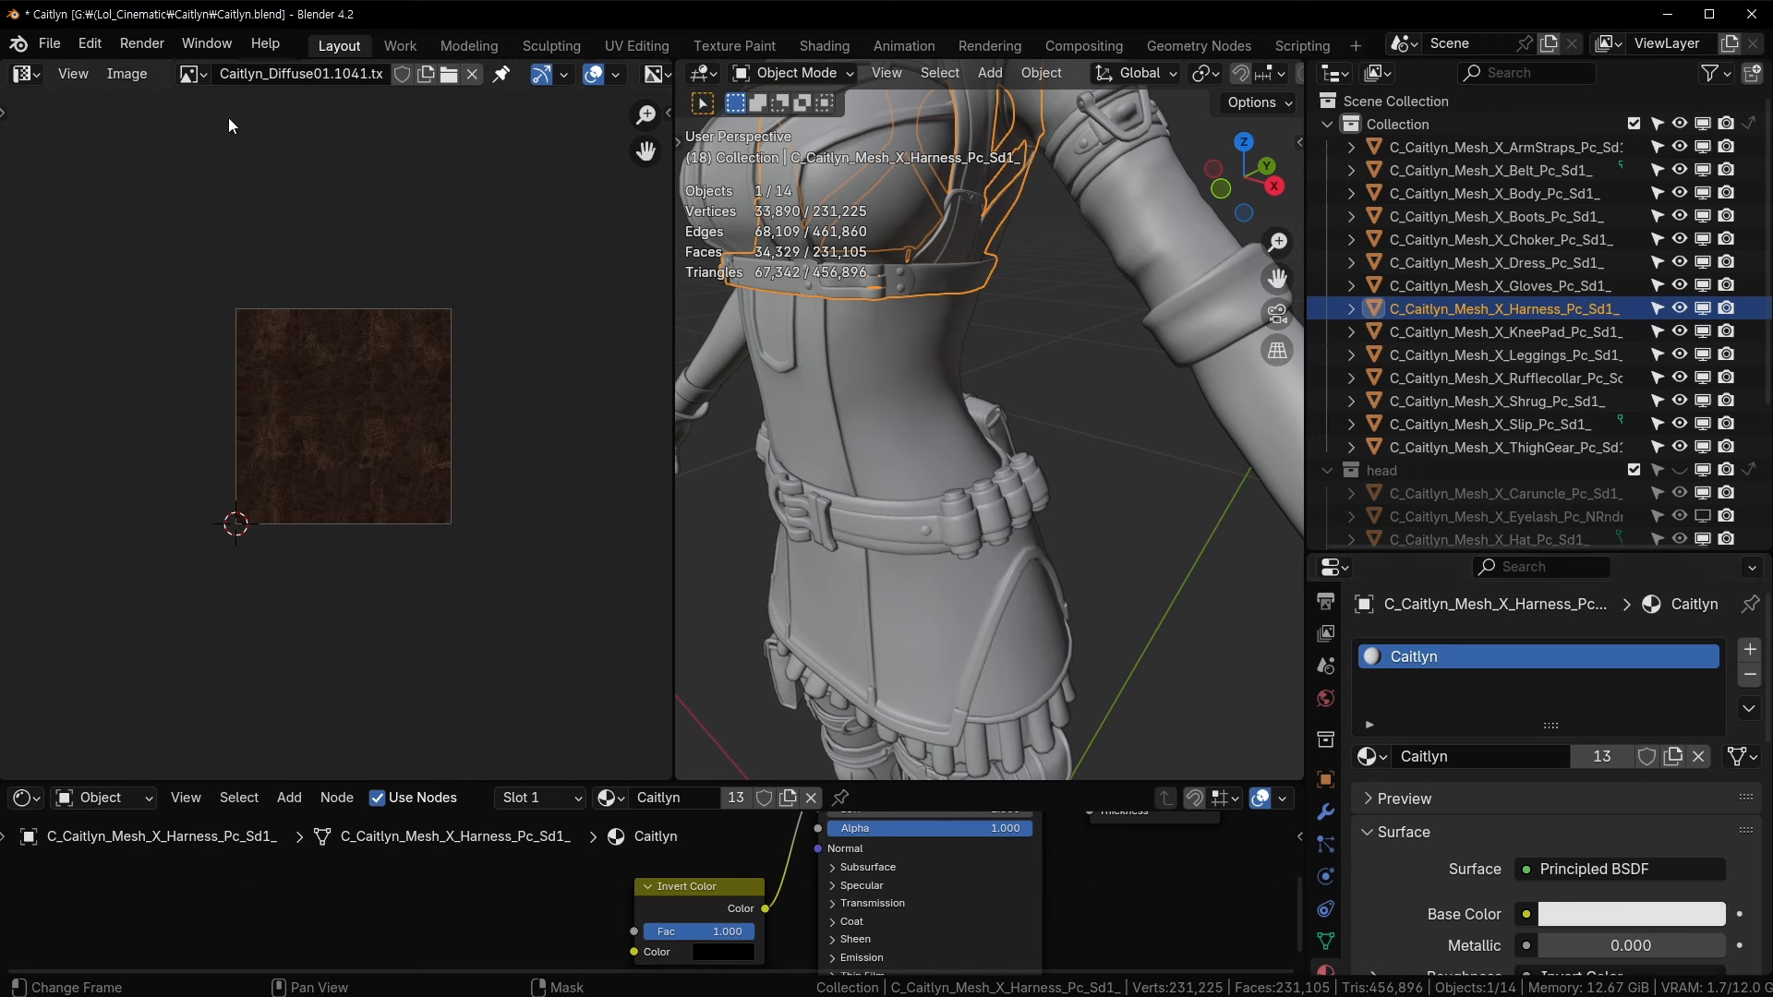
- Display the Caitlyn_Diffuse01.<UDIM>.tx image in the Image Editor and maximize that editor
left_click(192, 73)
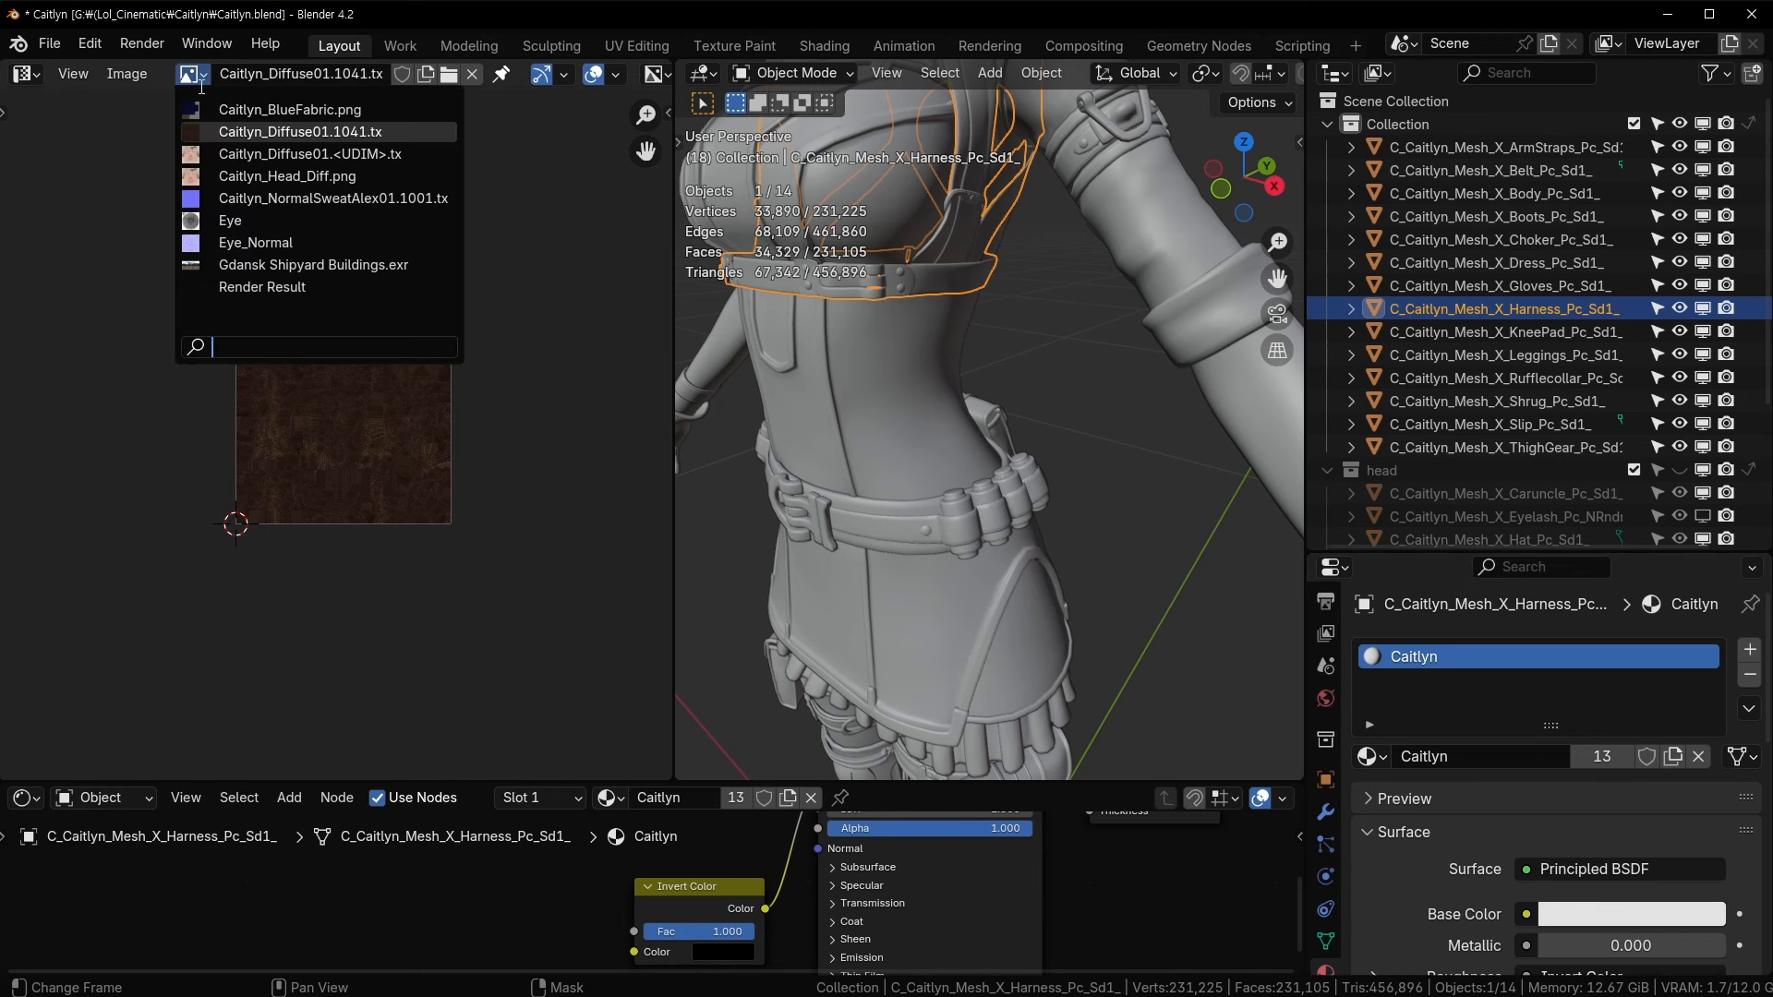
left_click(333, 153)
scroll(553, 393, "up", 2)
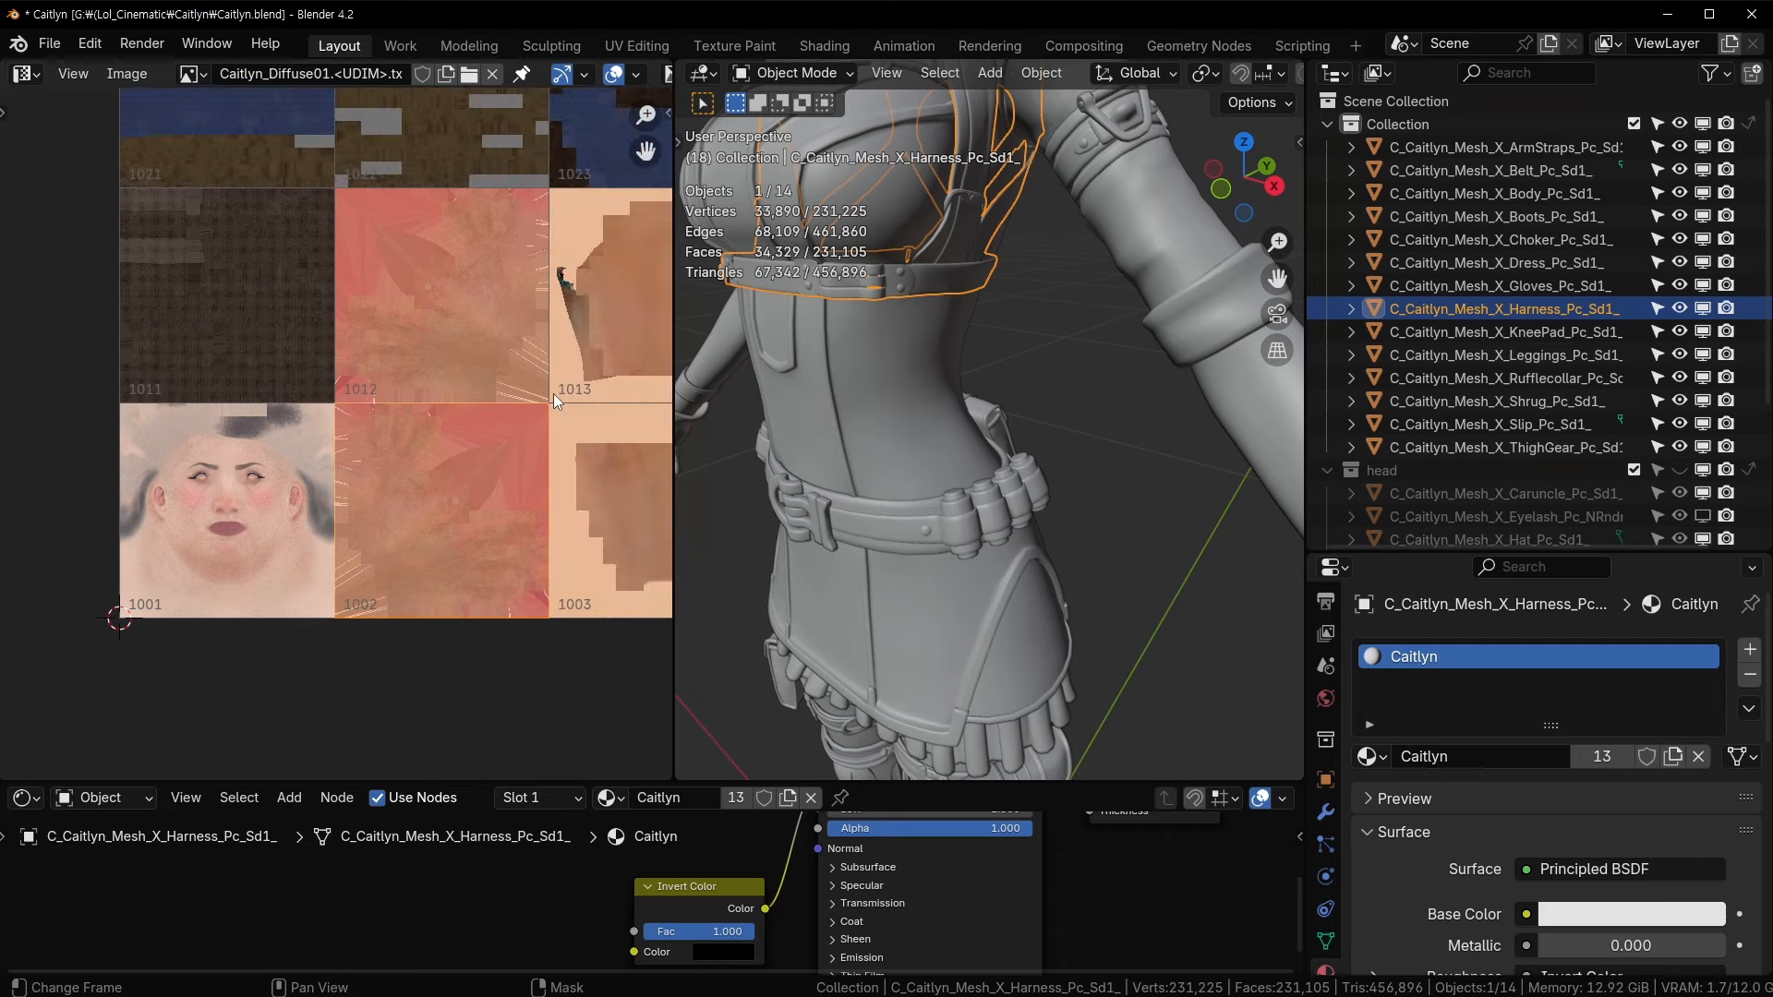
key("ctrl+space")
- Examine the full Caitlyn diffuse UDIM tile grid, including the face and skin tiles 1001 to 1004 up close
middle_click_drag(1038, 302, 657, 484)
scroll(658, 483, "down", 2)
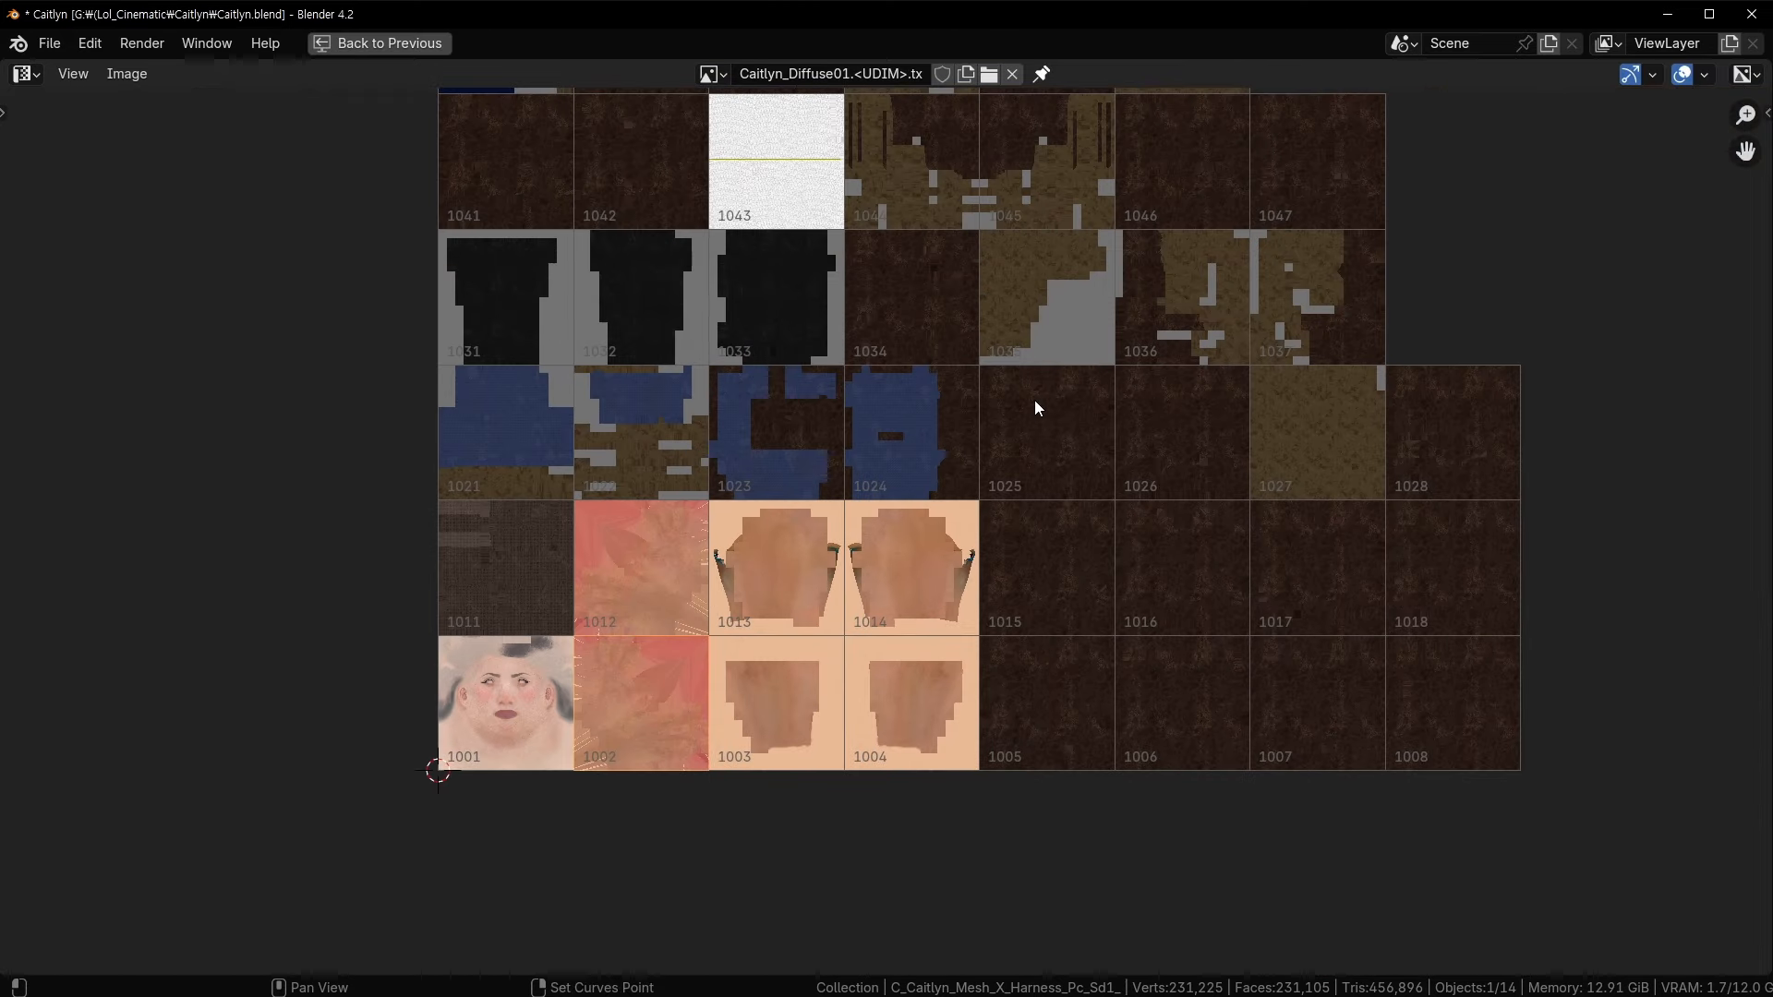
middle_click_drag(1036, 407, 898, 613)
scroll(898, 613, "down", 1)
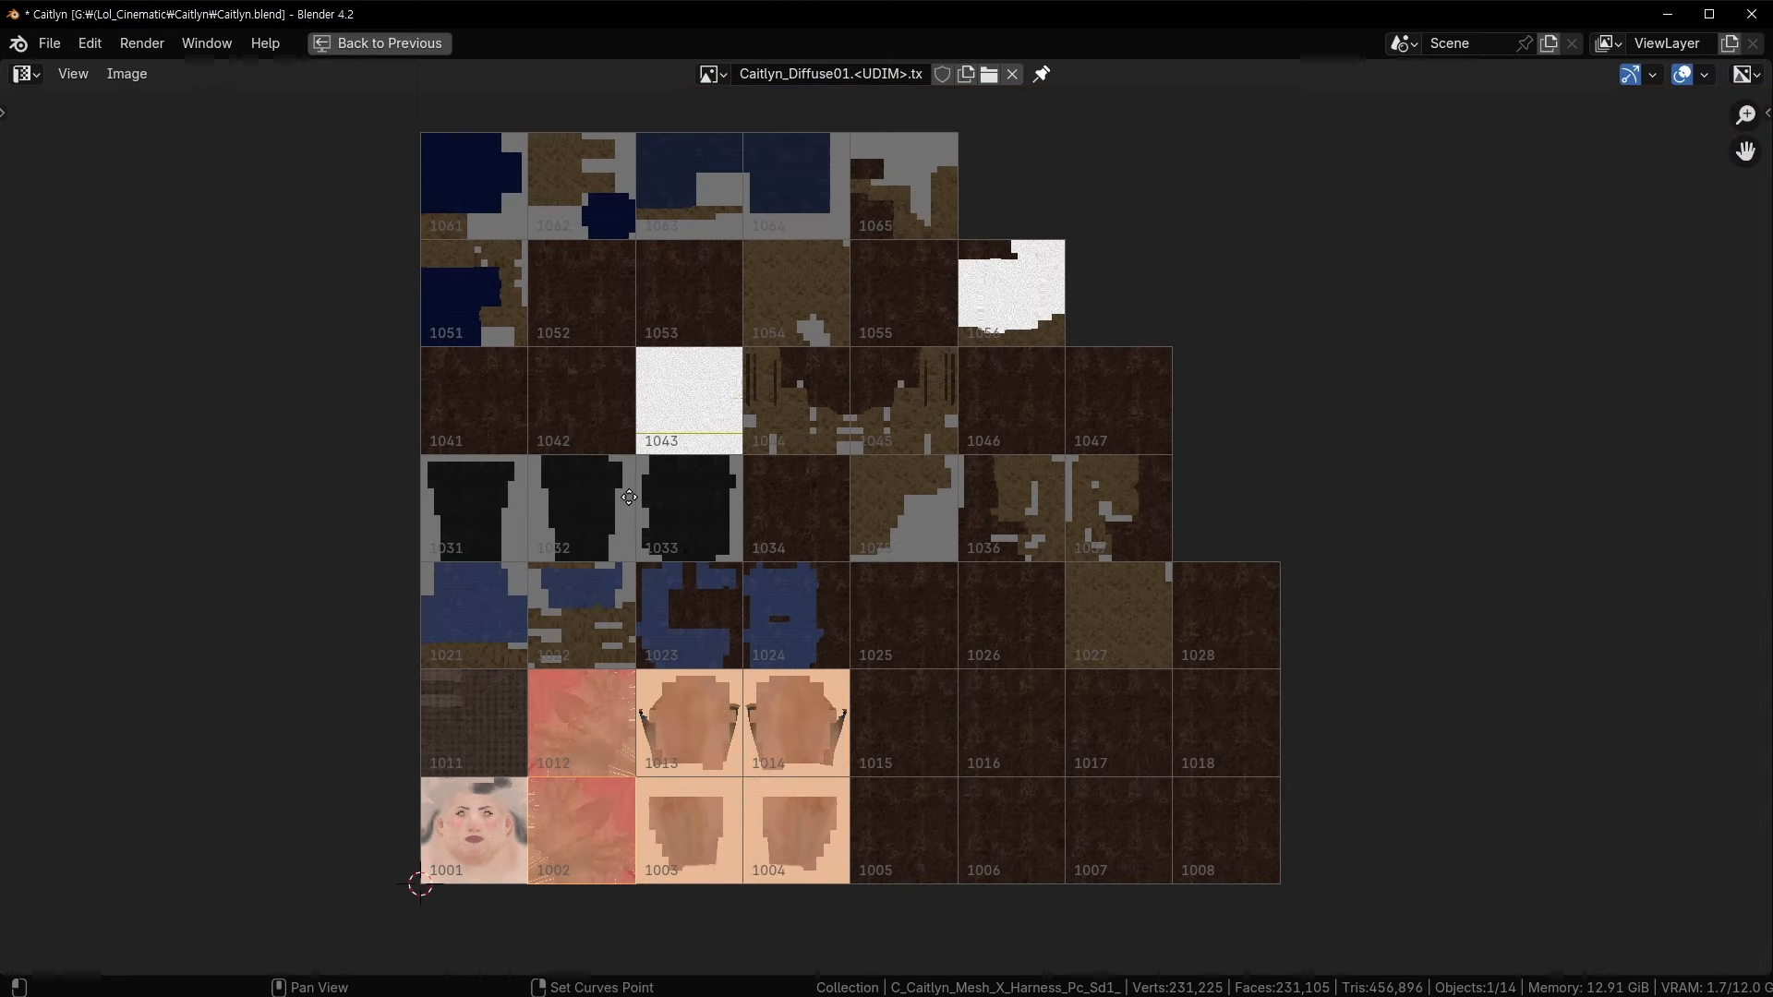
middle_click_drag(628, 498, 615, 513)
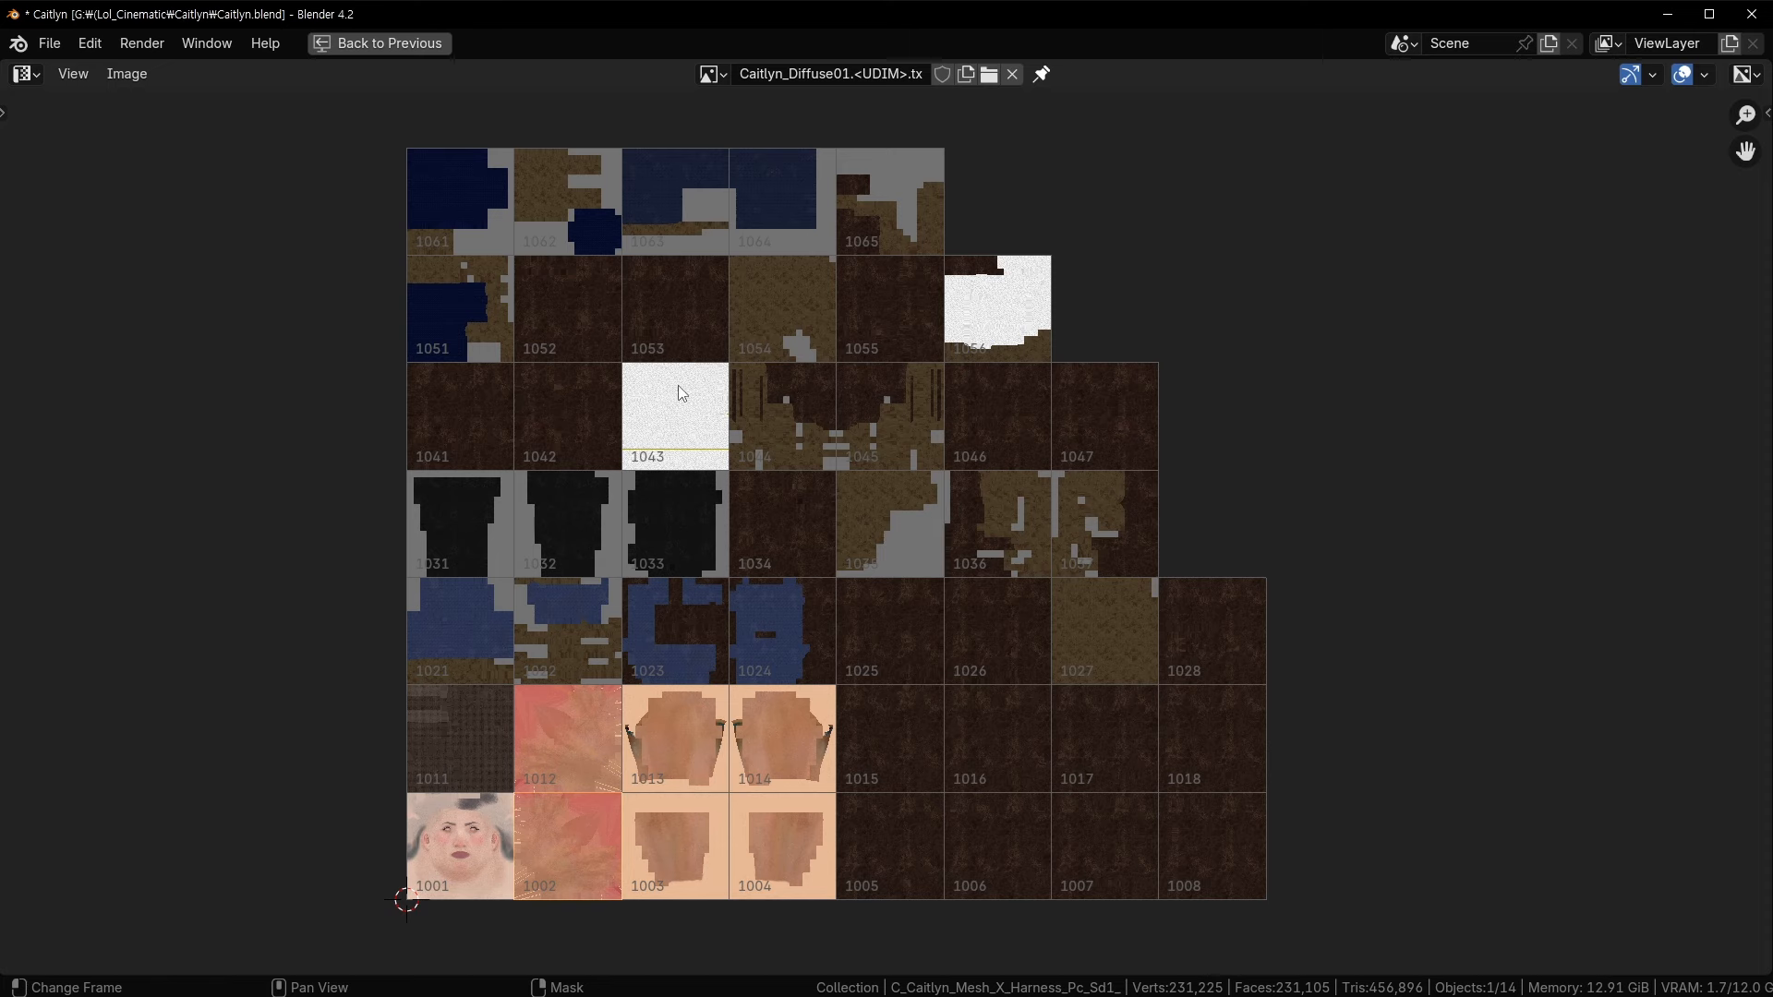
middle_click_drag(653, 808, 673, 530, "shift")
scroll(673, 530, "up", 4)
middle_click_drag(555, 510, 1151, 432, "shift")
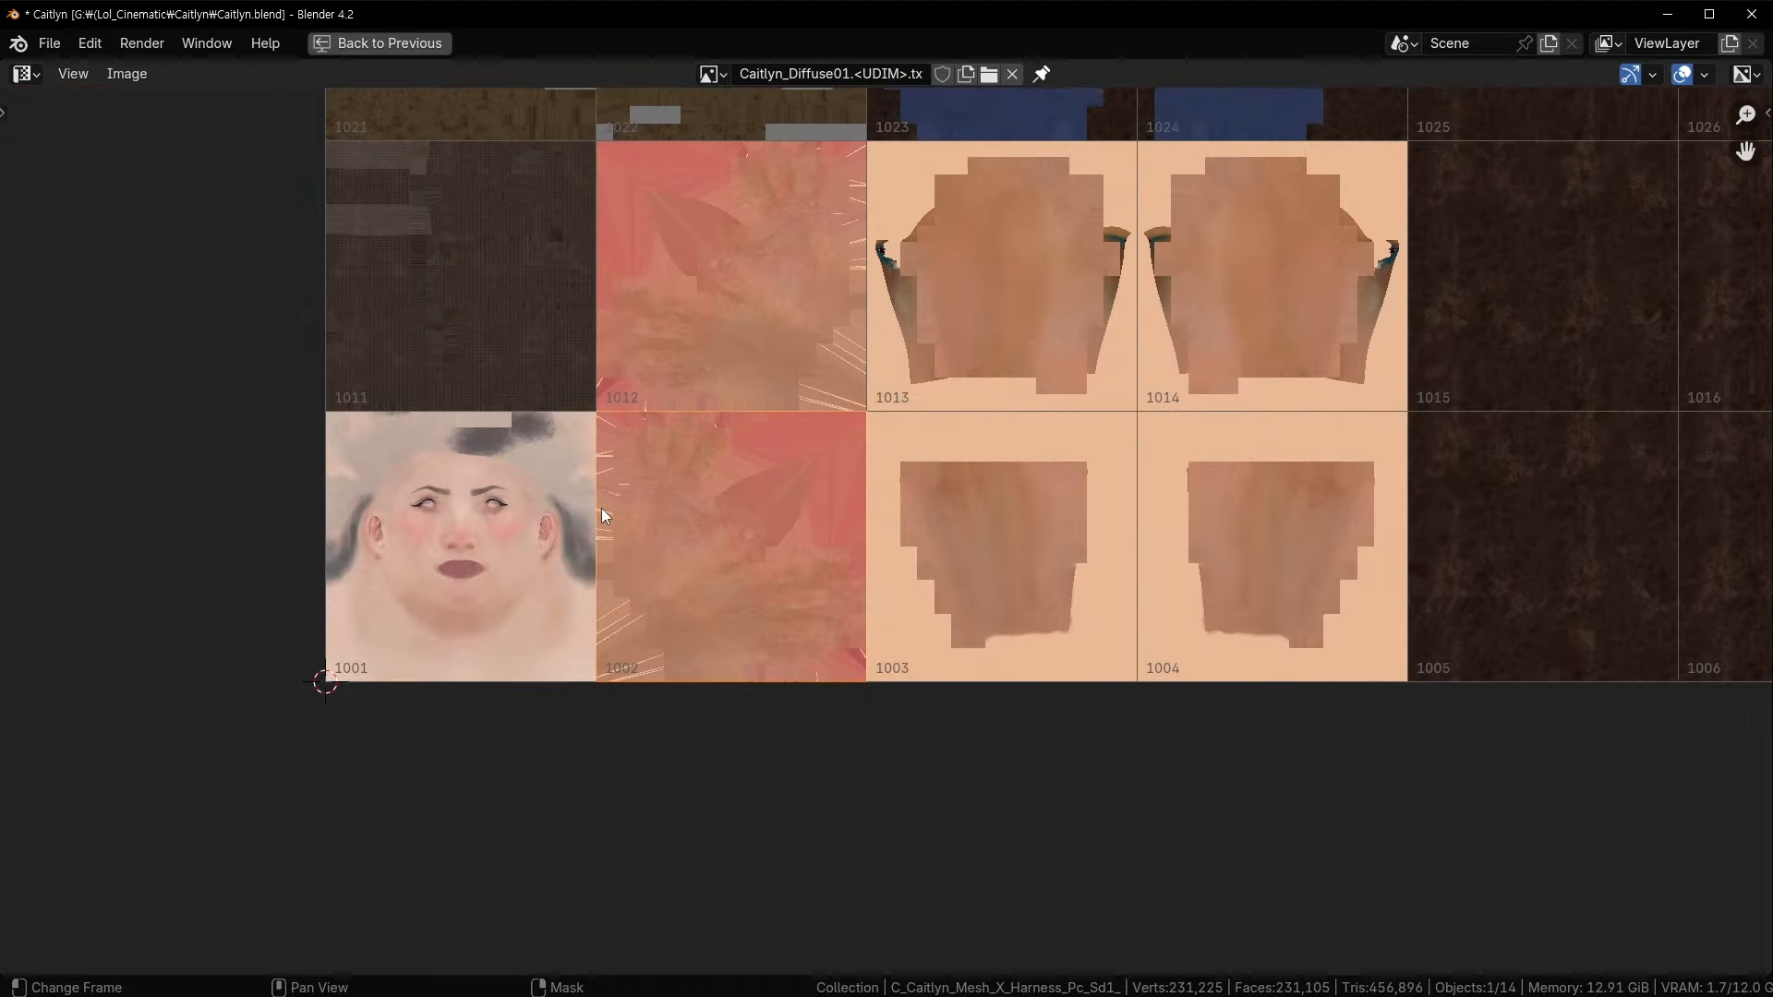
- Show the diffuse image's properties and browse the start of its UDIM tile list, making tiles 1005 and 1002 active
key("n")
left_click(1570, 361)
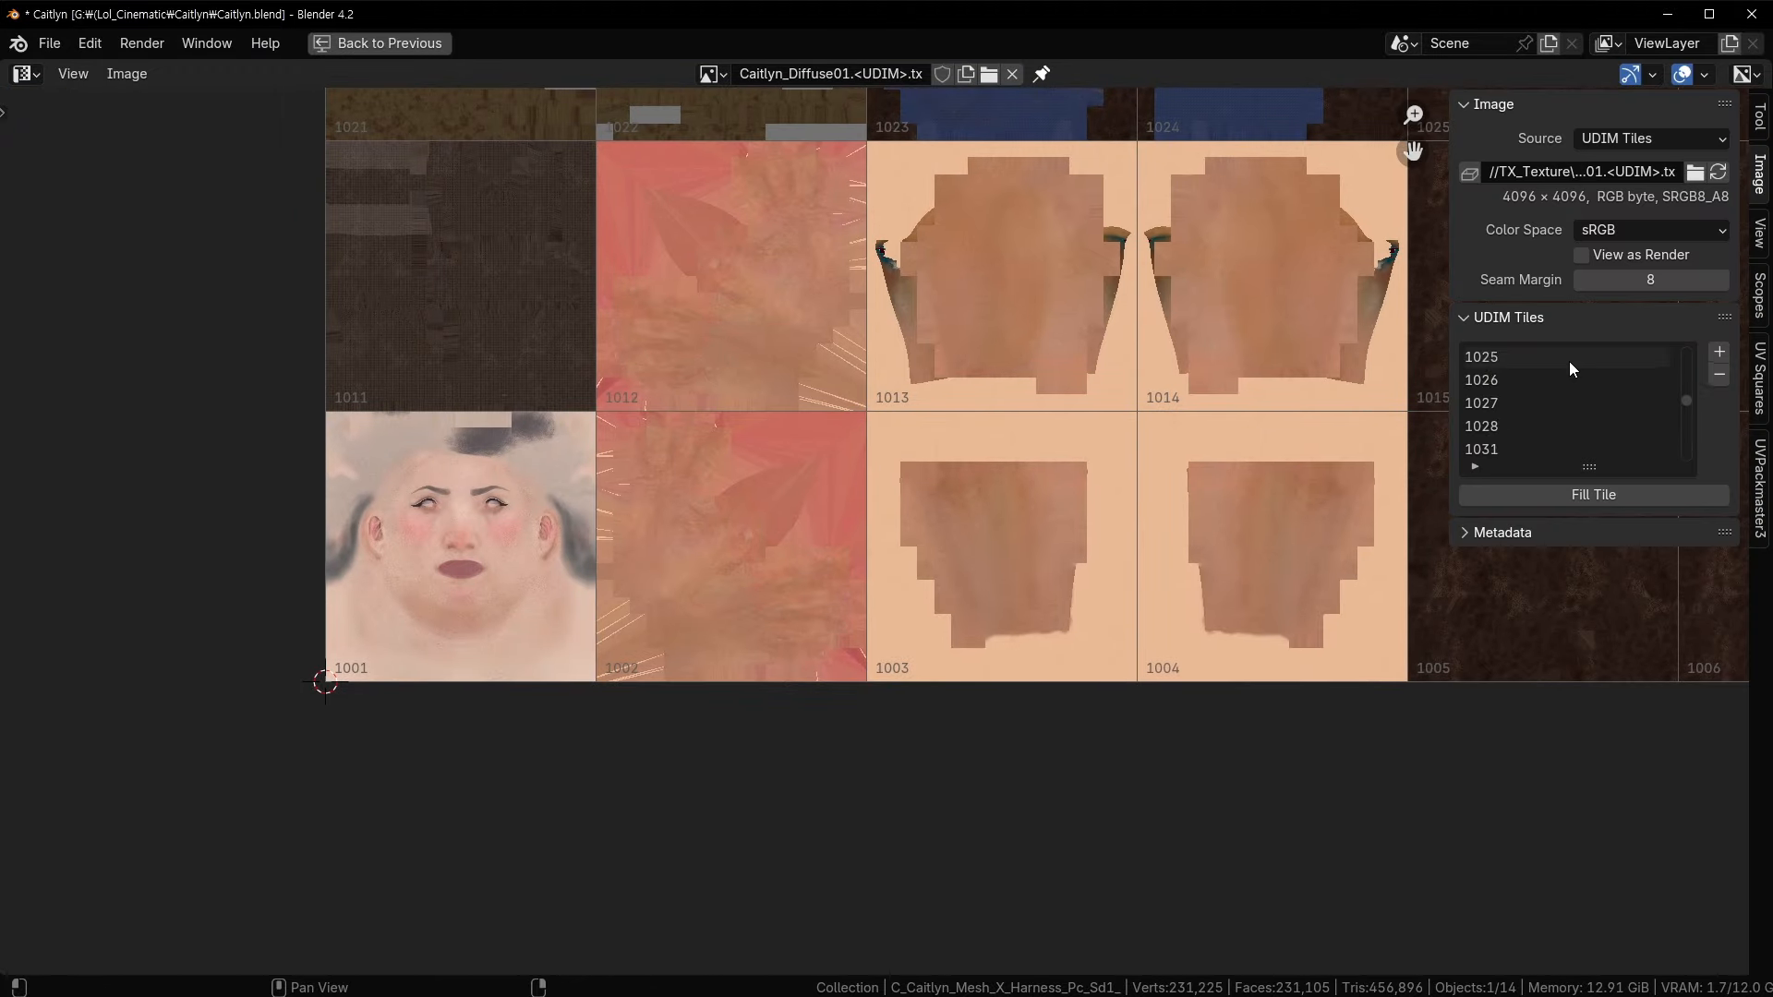
scroll(1570, 362, "up", 16)
left_click(1537, 373)
left_click(1565, 351)
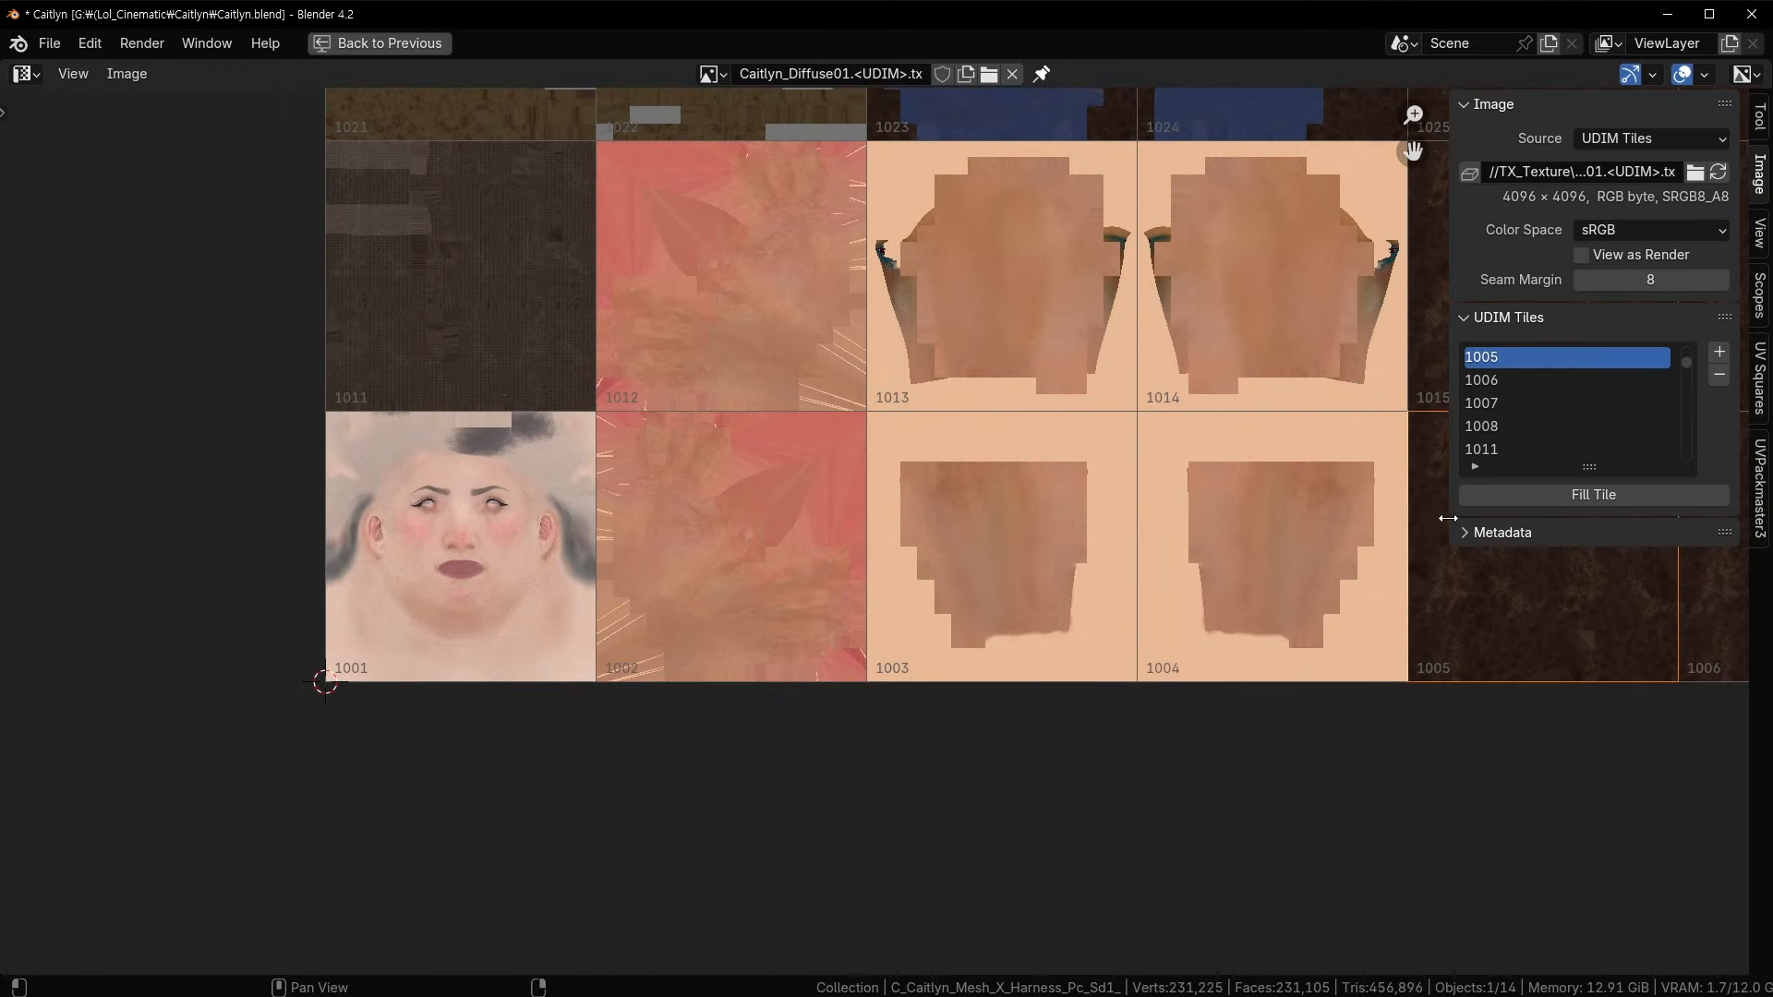
scroll(1542, 399, "up", 1)
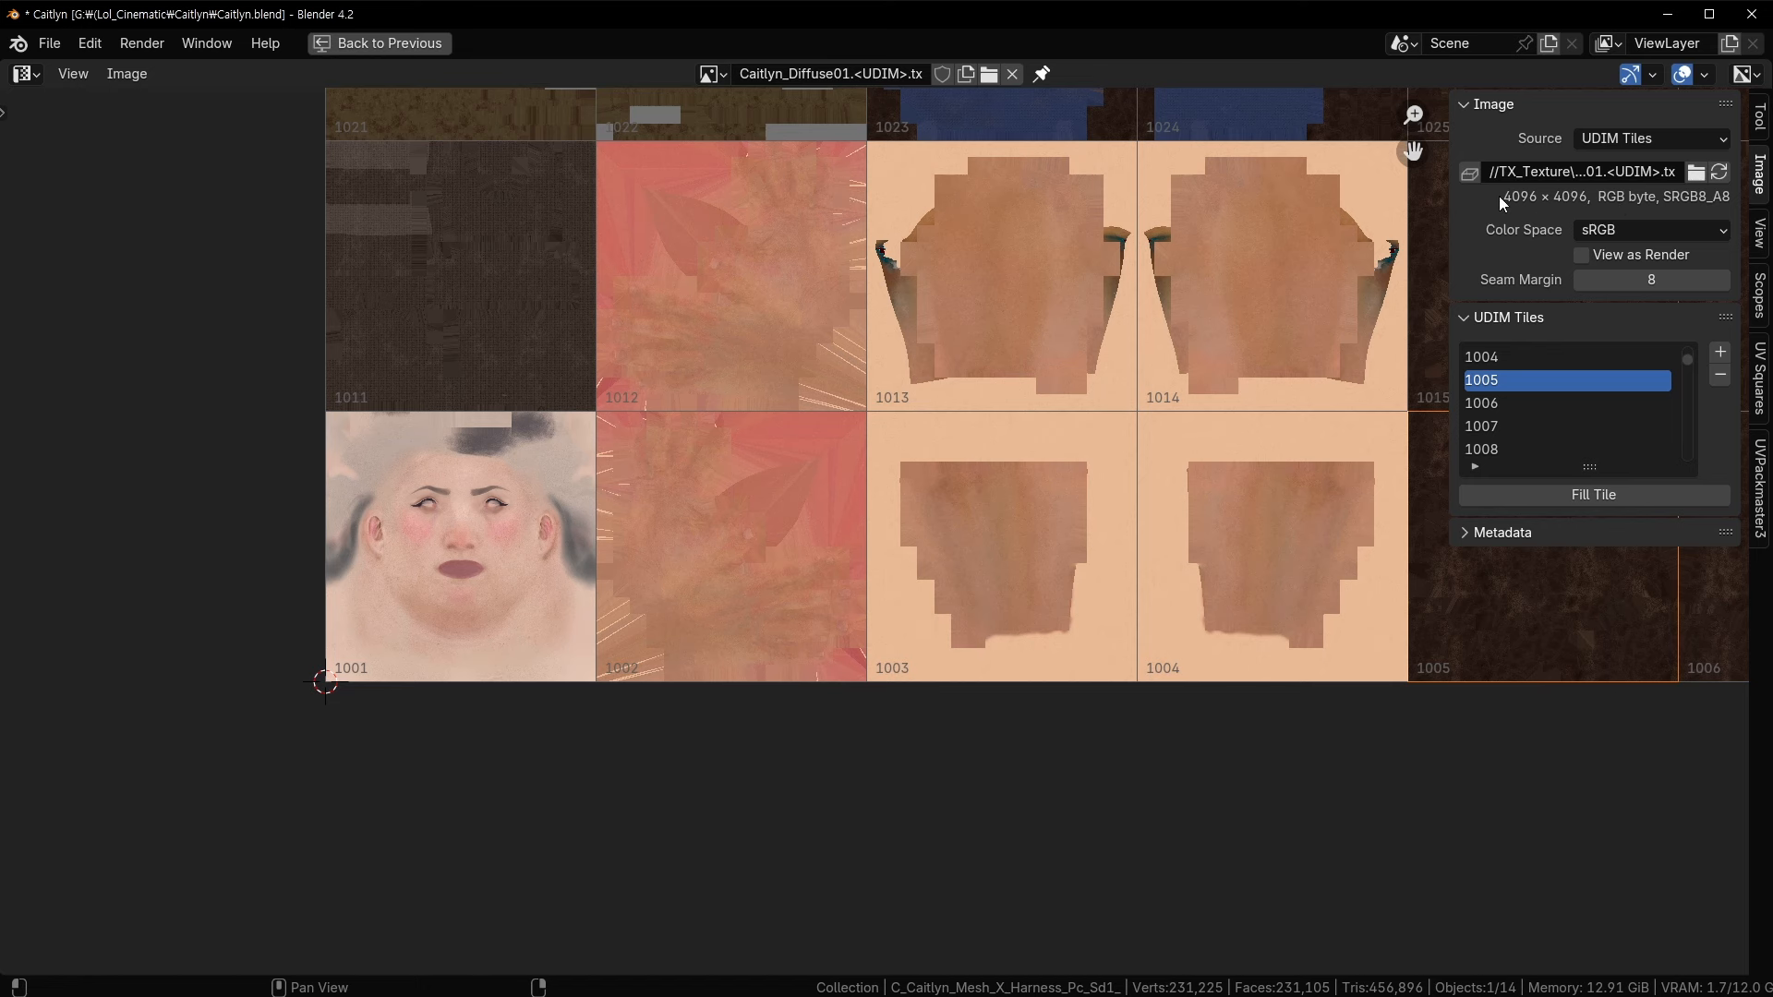
scroll(1555, 369, "up", 4, "ctrl")
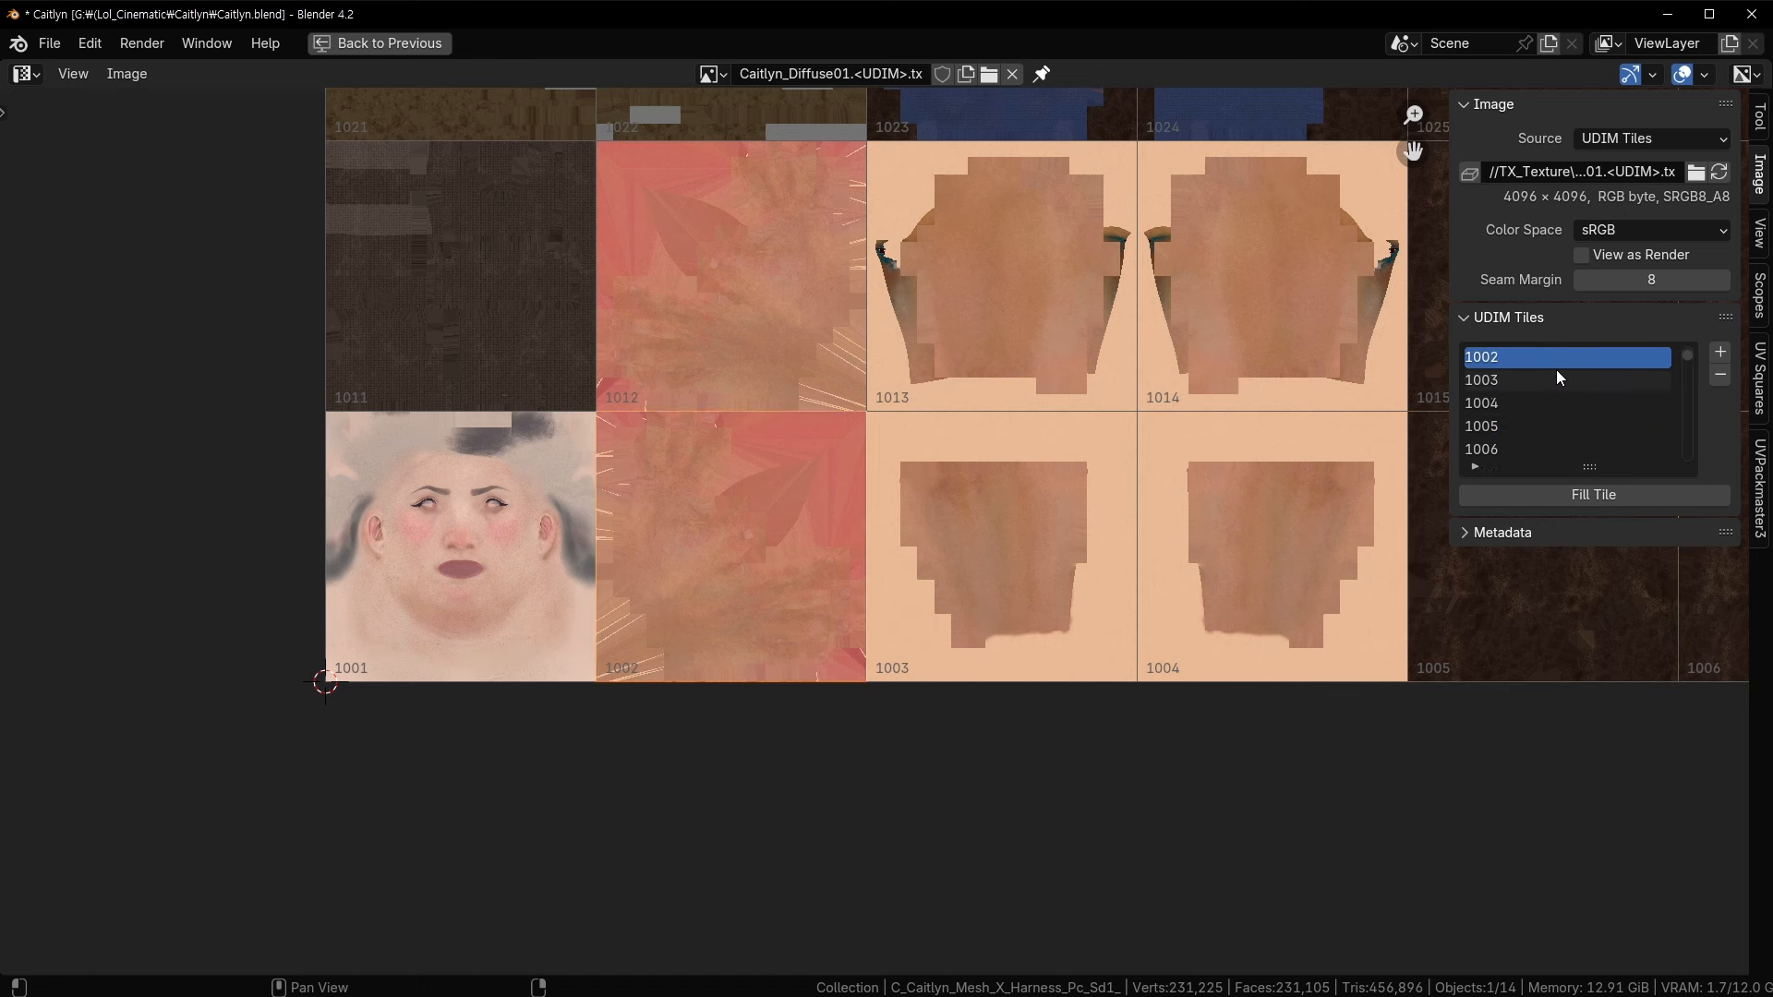
- Browse the rest of the UDIM tile list through 1028 to its final tiles, leaving 1061 active
scroll(1554, 369, "down", 20, "ctrl")
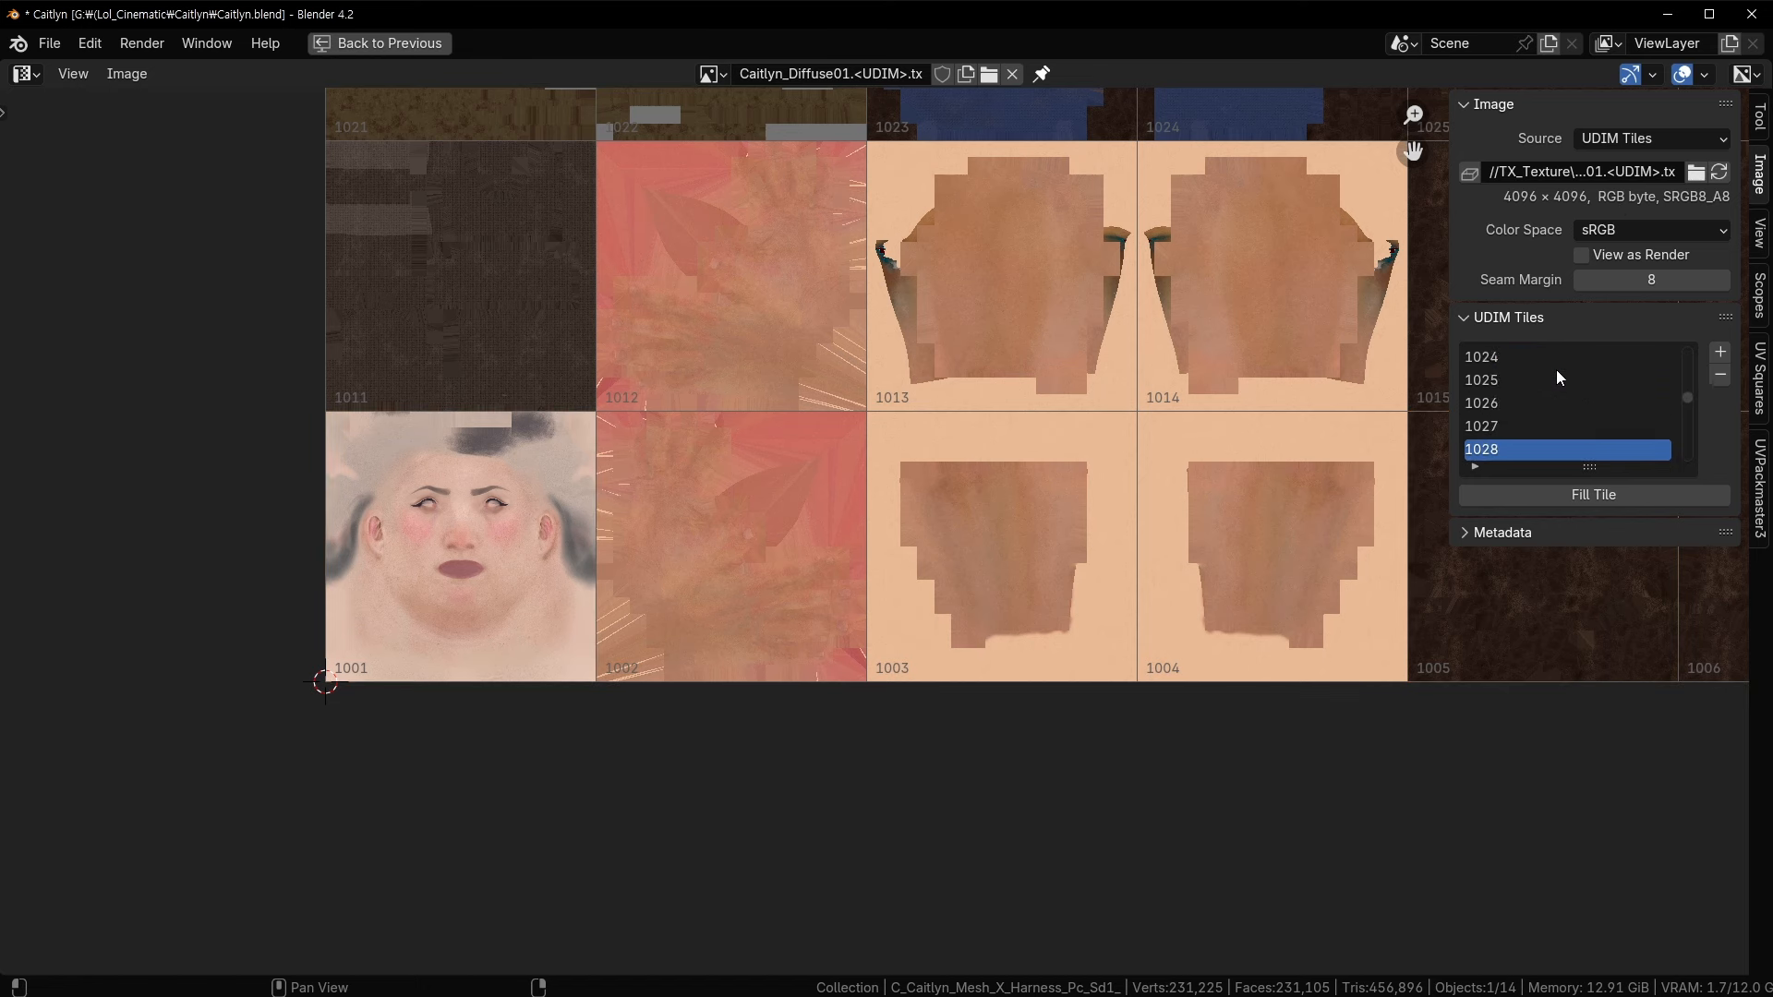
key("Down")
key("Down")
key("Down")
key("Down")
key("Down")
key("Down")
key("Down")
key("Down")
key("Down")
key("Up")
key("Up")
key("Up")
key("Up")
key("Up")
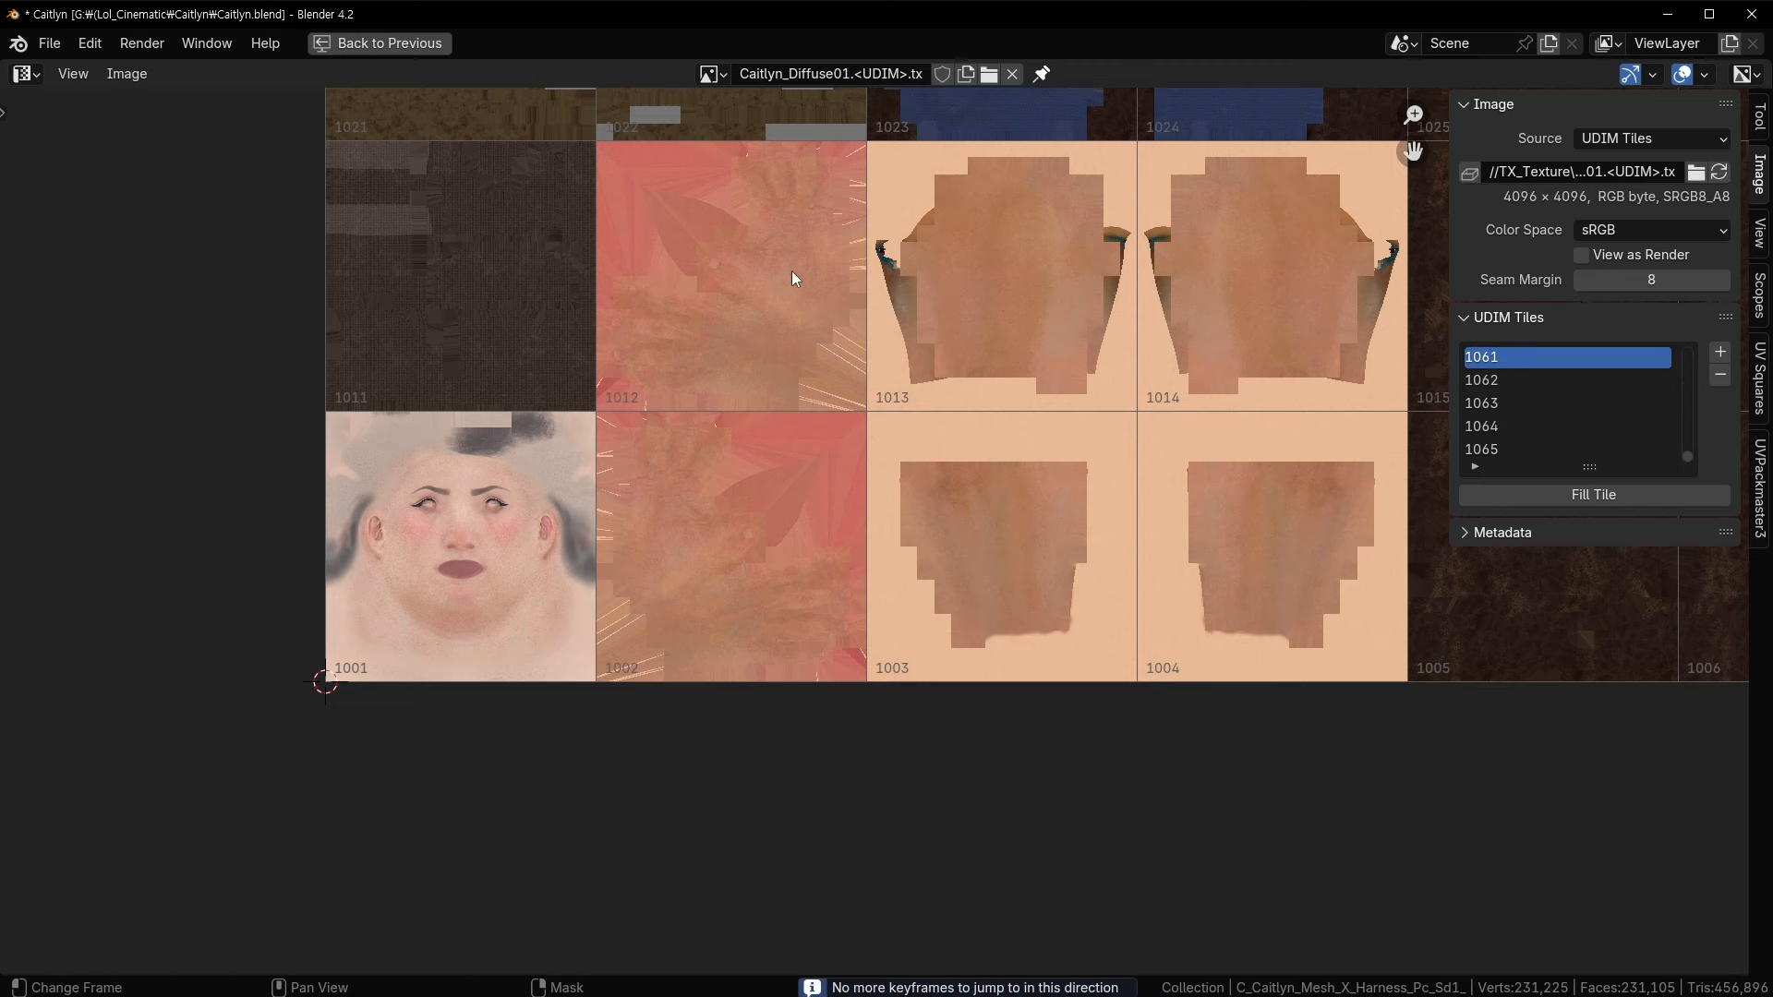
- Hide the image properties sidebar and examine the full Caitlyn diffuse tile grid from the 1001 row to the 1061 row
middle_click_drag(321, 159, 293, 242)
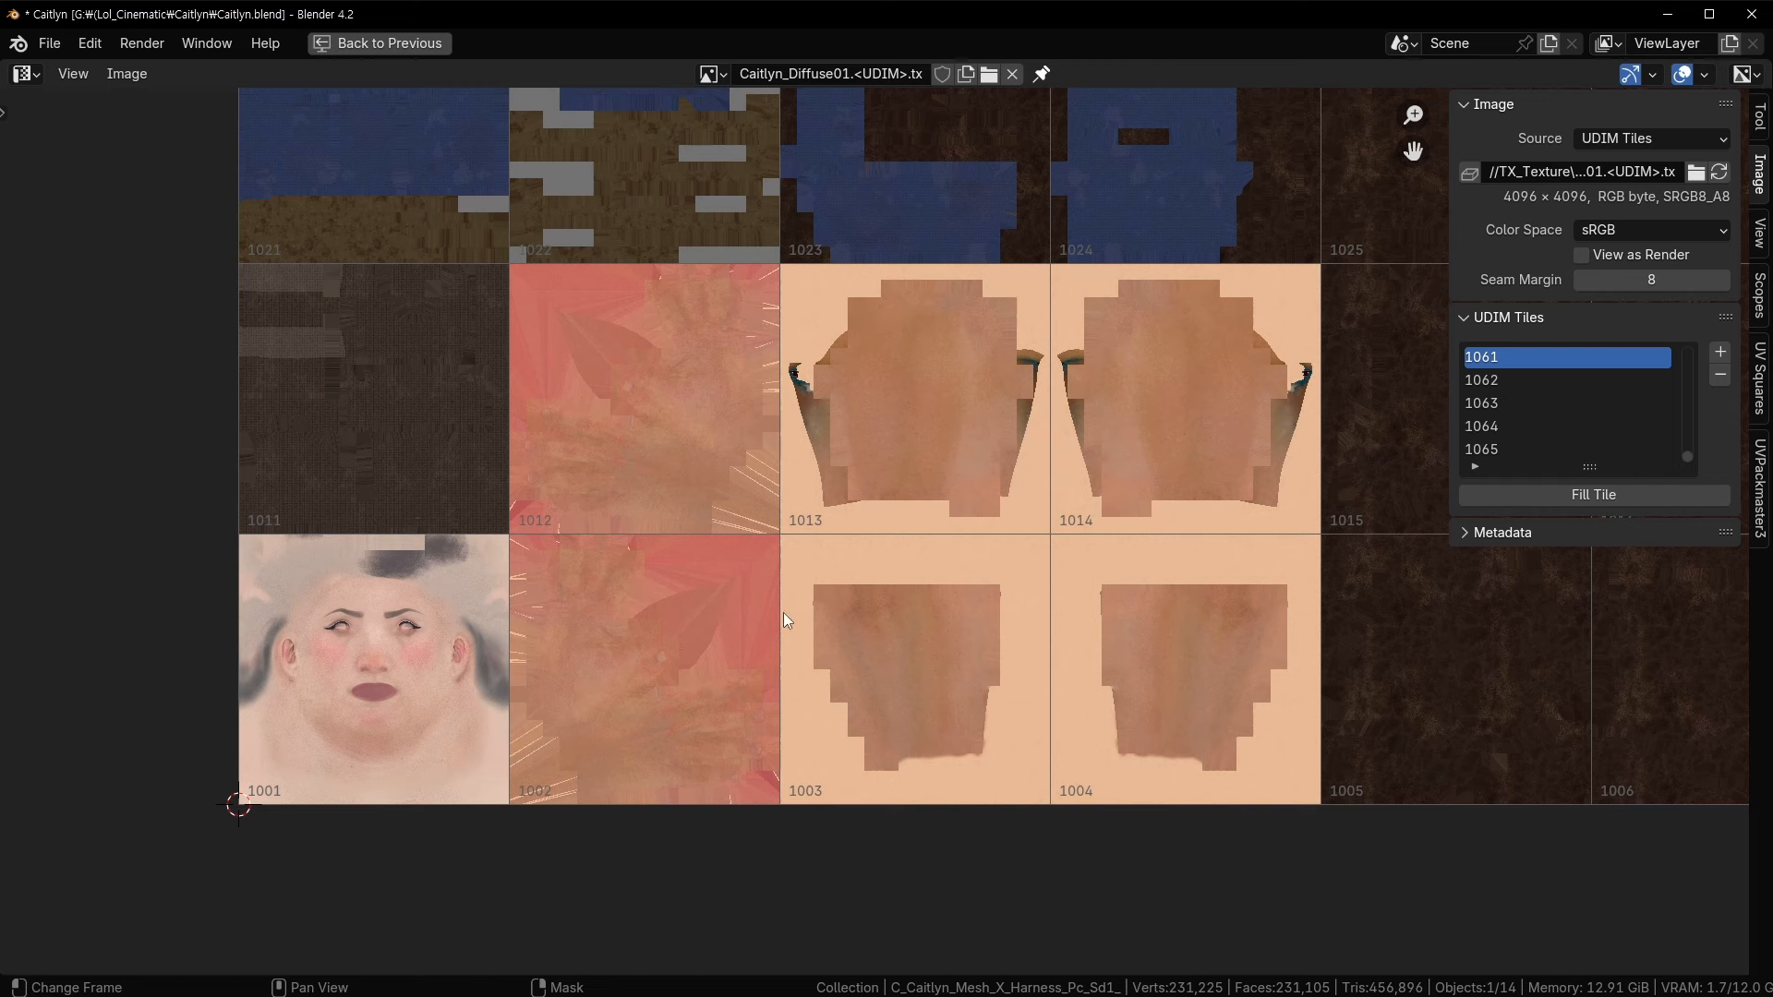
key("n")
middle_click_drag(1086, 415, 983, 464)
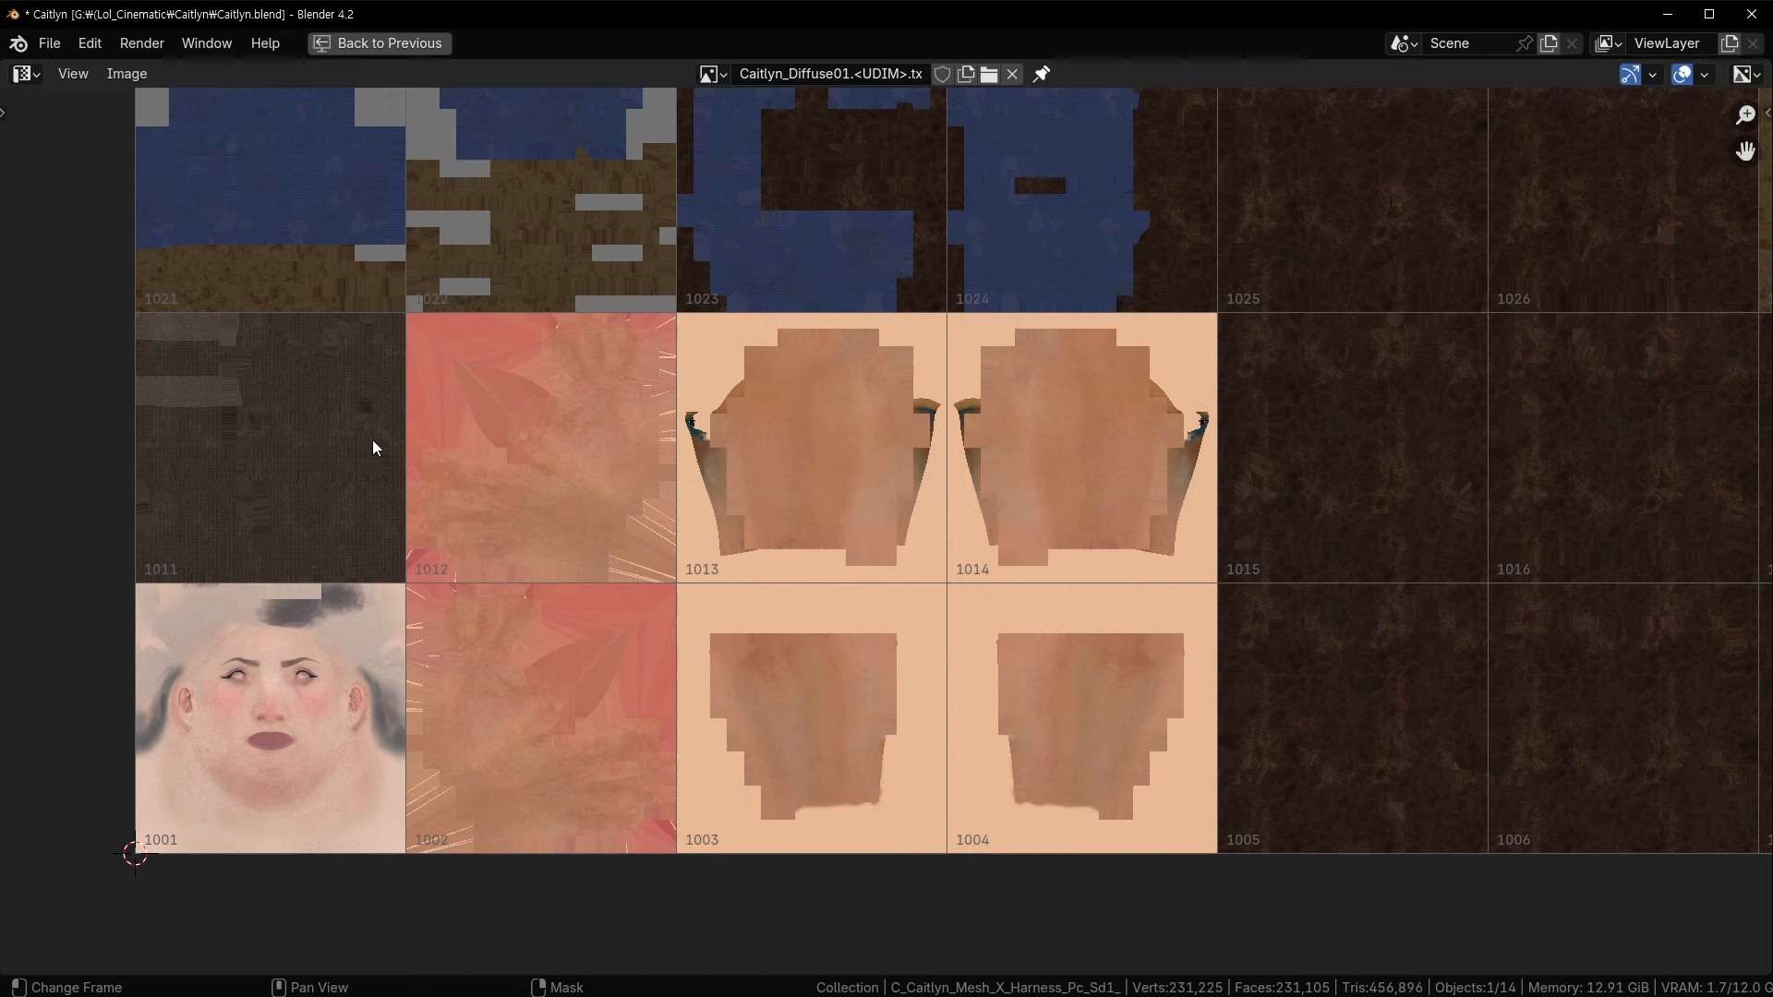
middle_click_drag(720, 280, 391, 340, "shift")
scroll(443, 328, "down", 2)
middle_click_drag(583, 317, 590, 446, "shift")
middle_click_drag(1126, 362, 1061, 366, "ctrl")
middle_click_drag(941, 352, 921, 426, "shift")
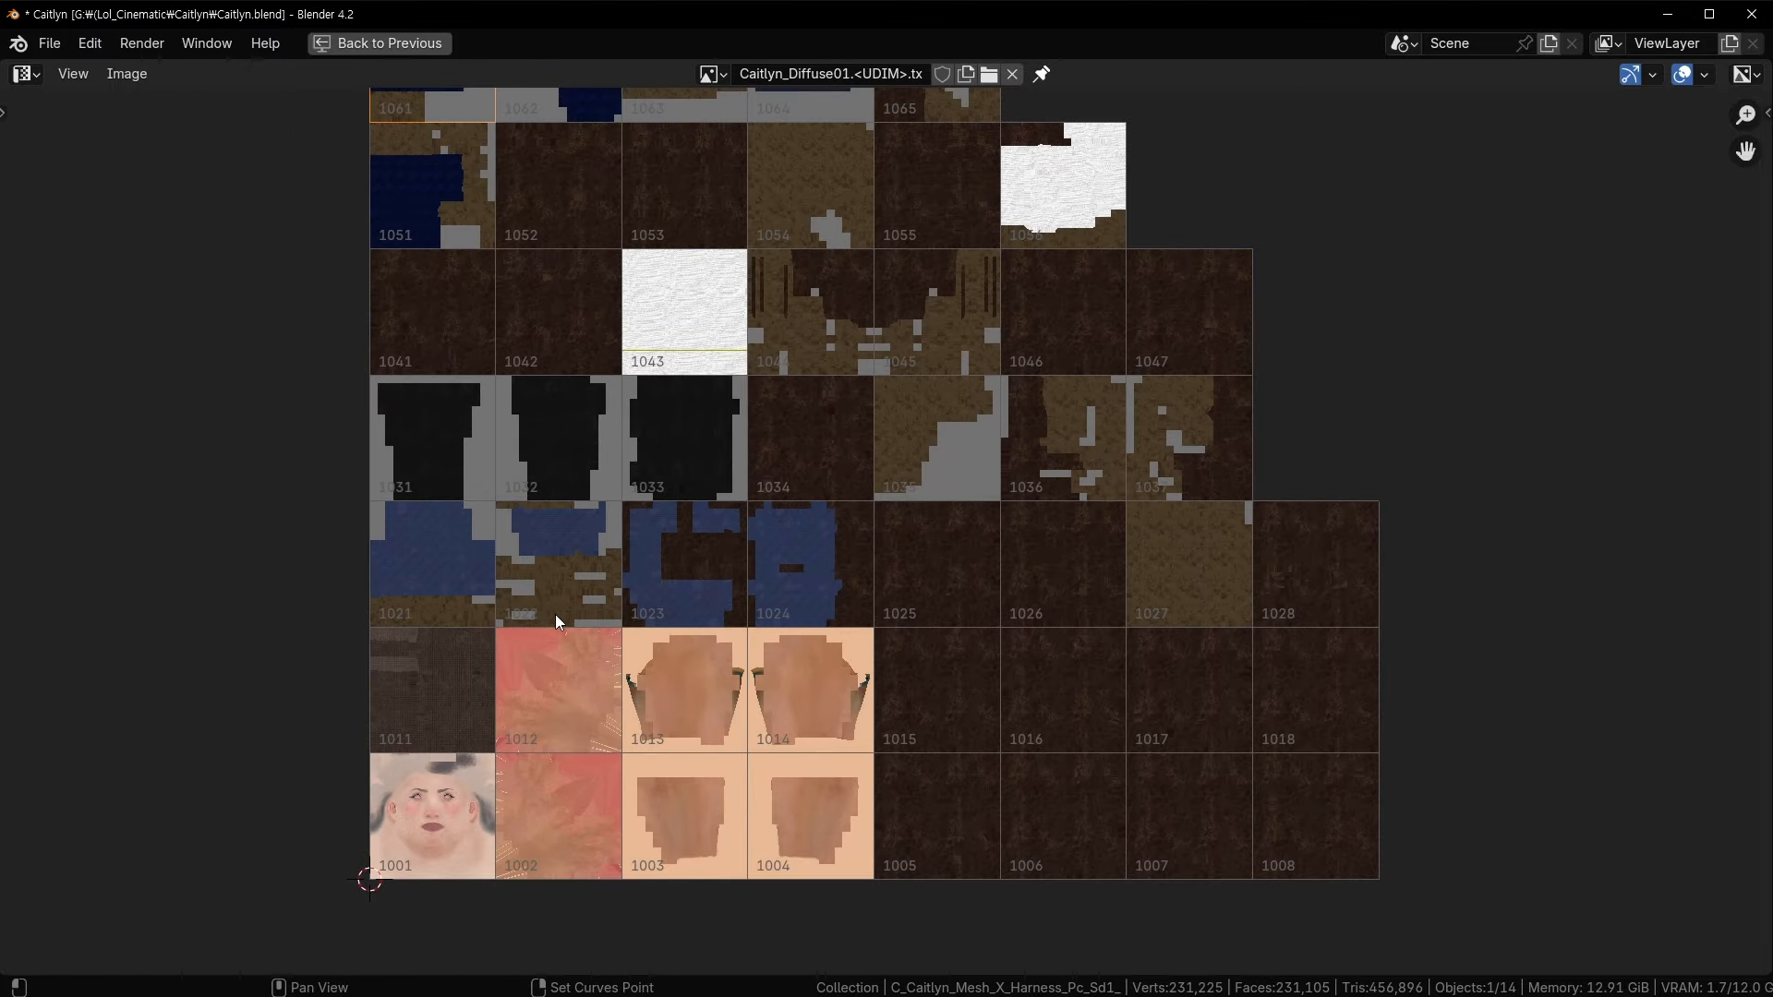
middle_click_drag(587, 485, 584, 510, "shift")
scroll(544, 563, "down", 1)
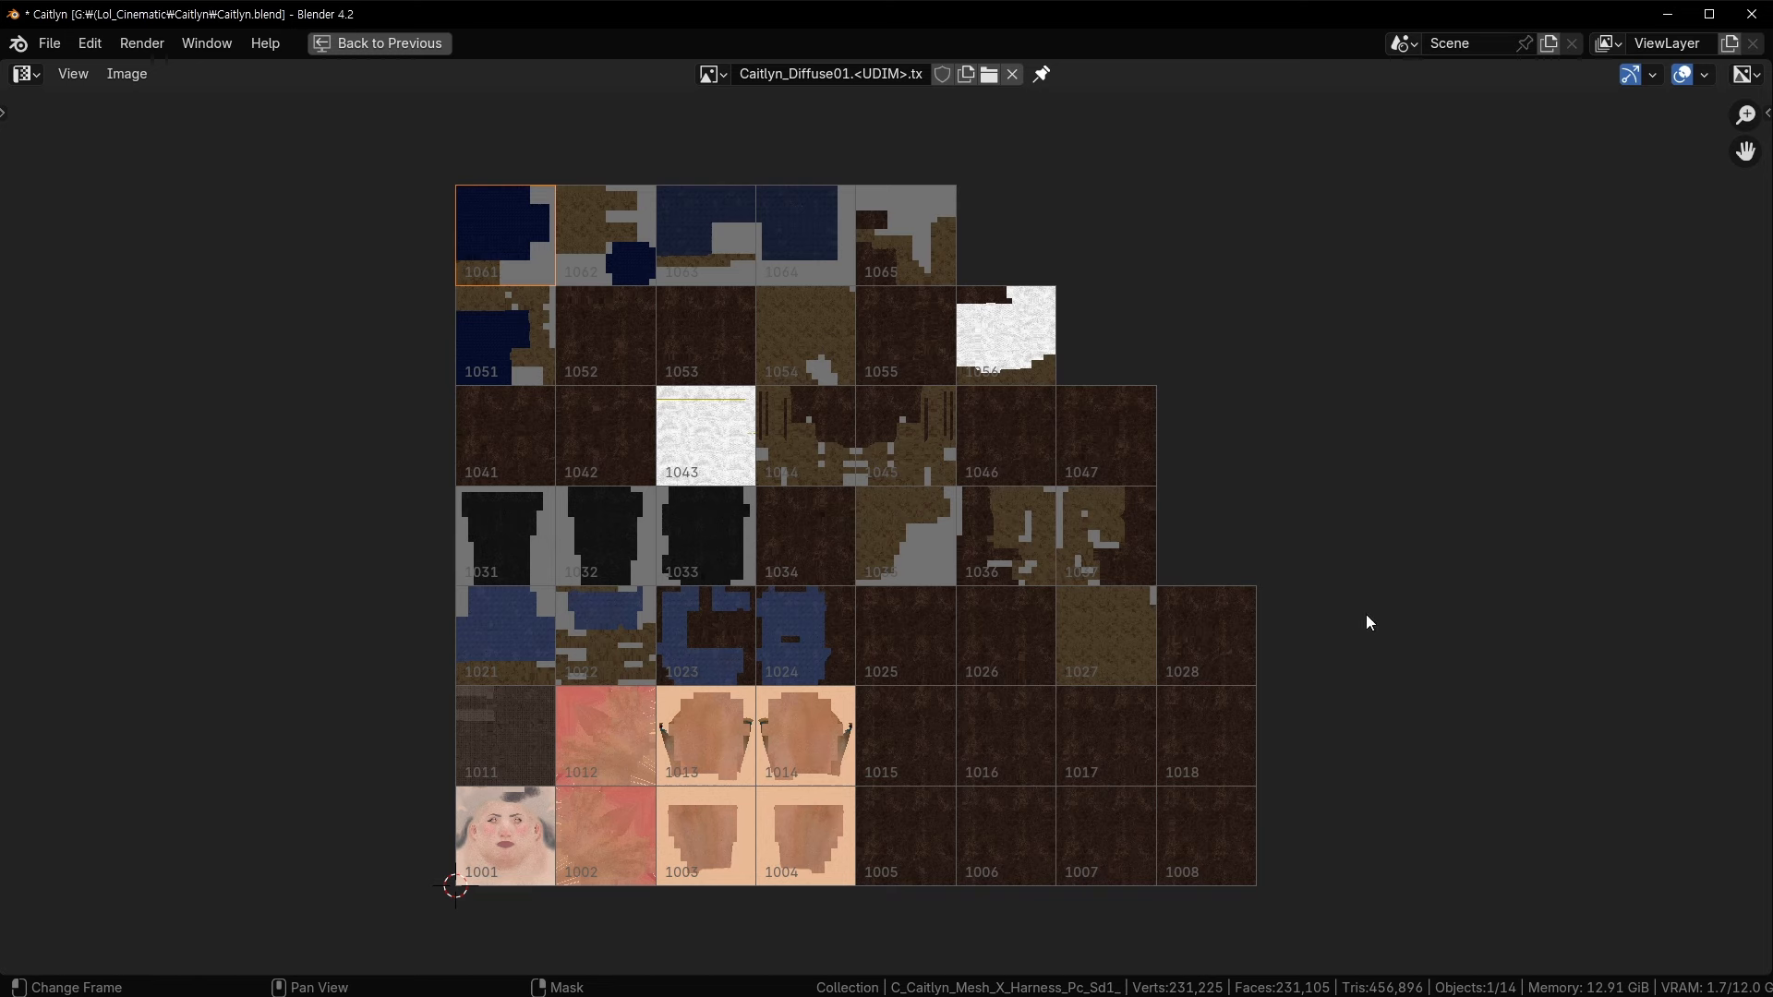
middle_click_drag(1290, 861, 1010, 812)
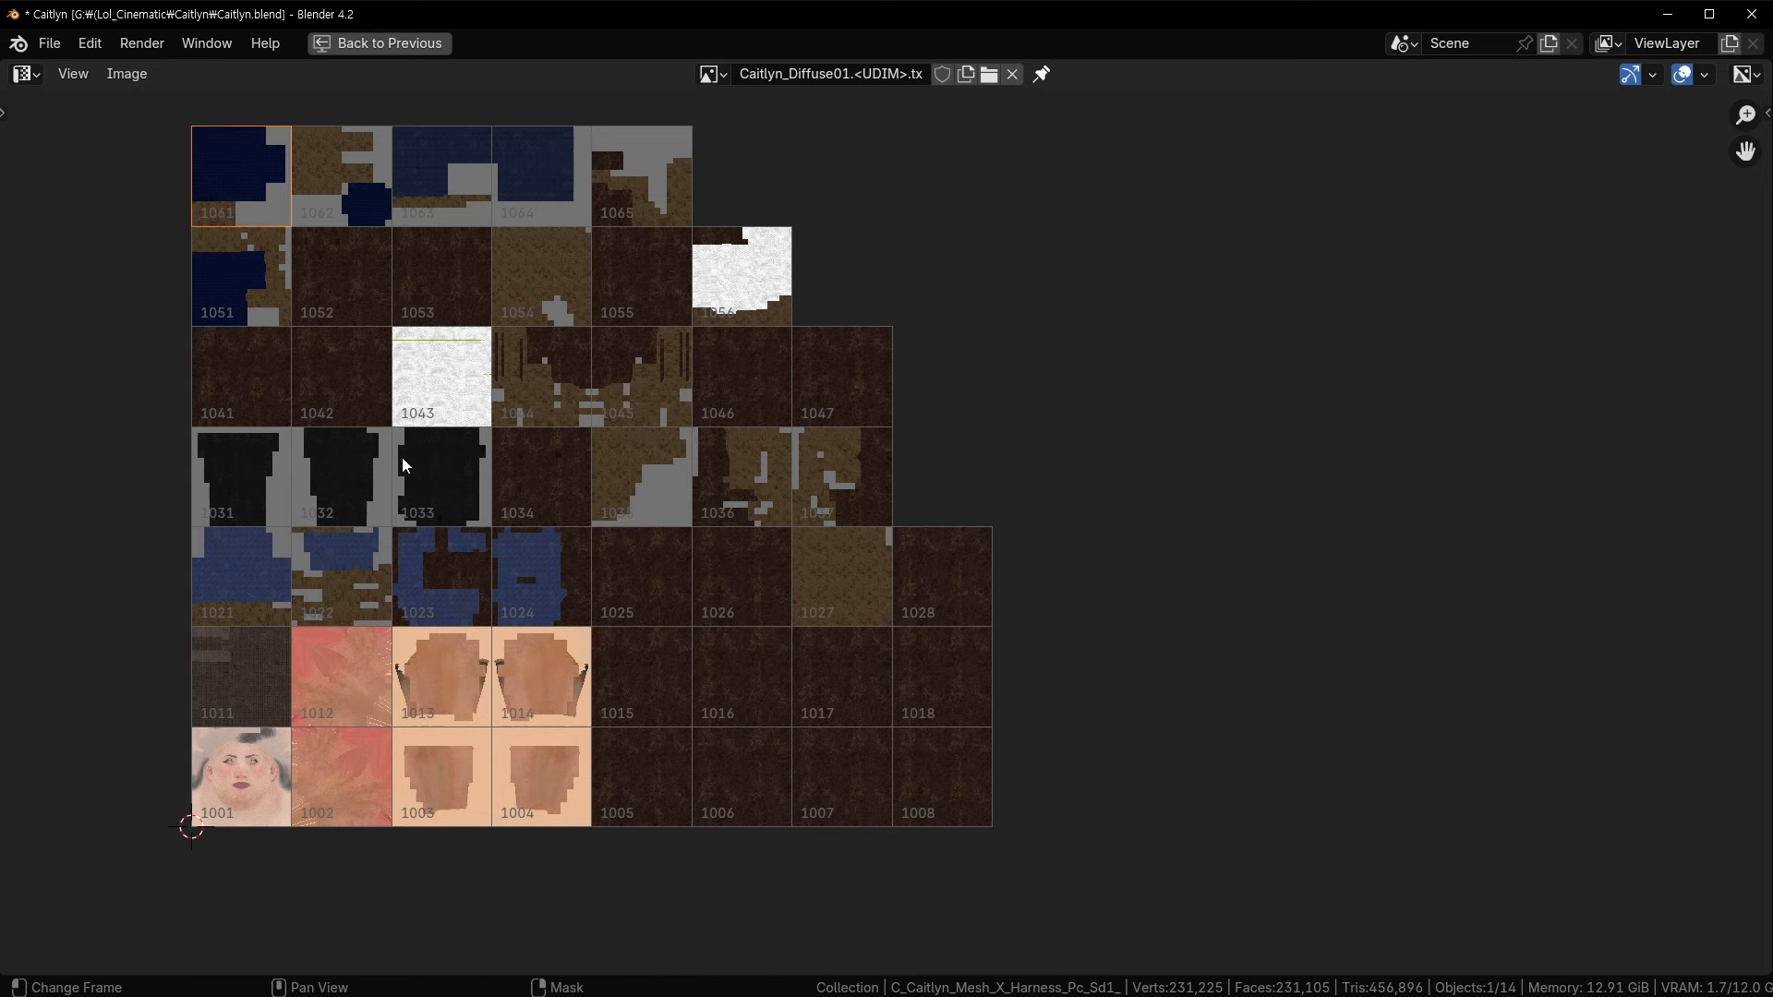
- Examine the upper tile rows 1031 to 1065 up close, returning to an overview of the lower rows
scroll(402, 457, "up", 3)
mouse_move(355, 462)
middle_mouse_down("shift")
mouse_move(424, 511)
mouse_move(1003, 609)
middle_mouse_up("shift")
middle_click_drag(538, 431, 621, 706, "shift")
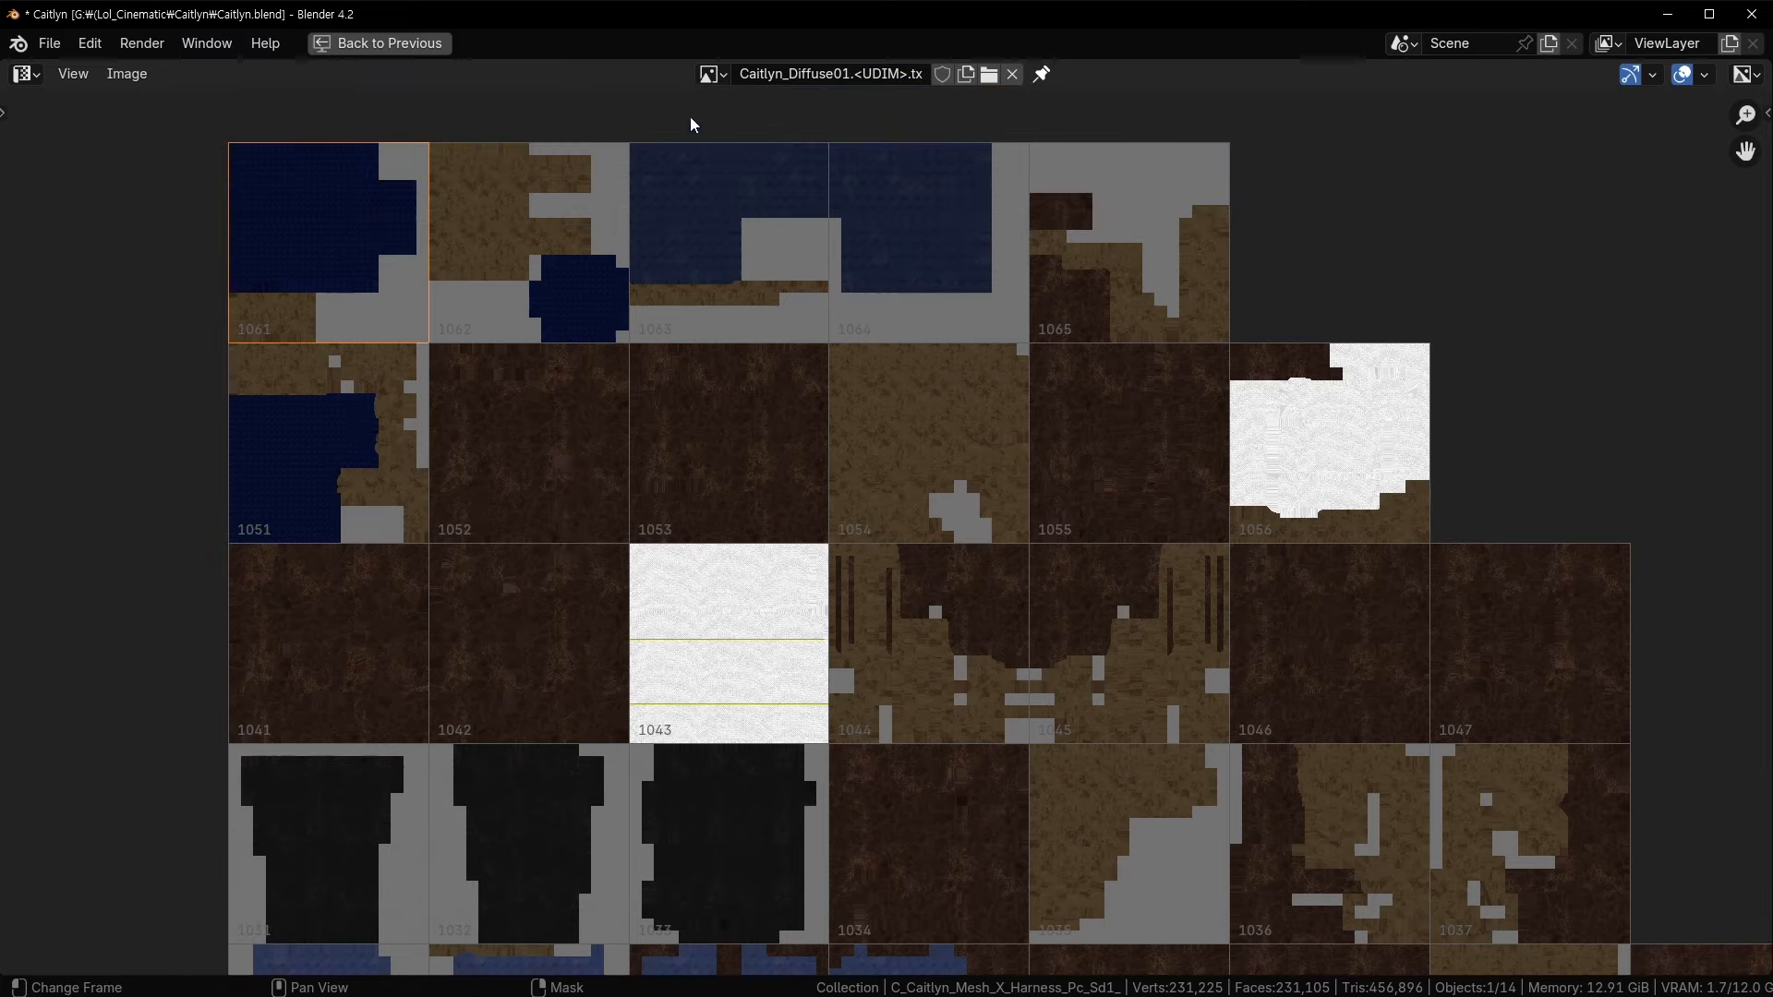
middle_click_drag(990, 530, 988, 167)
mouse_move(831, 753)
middle_mouse_down()
mouse_move(801, 398)
mouse_move(806, 450)
middle_mouse_up()
middle_click_drag(831, 369, 863, 626)
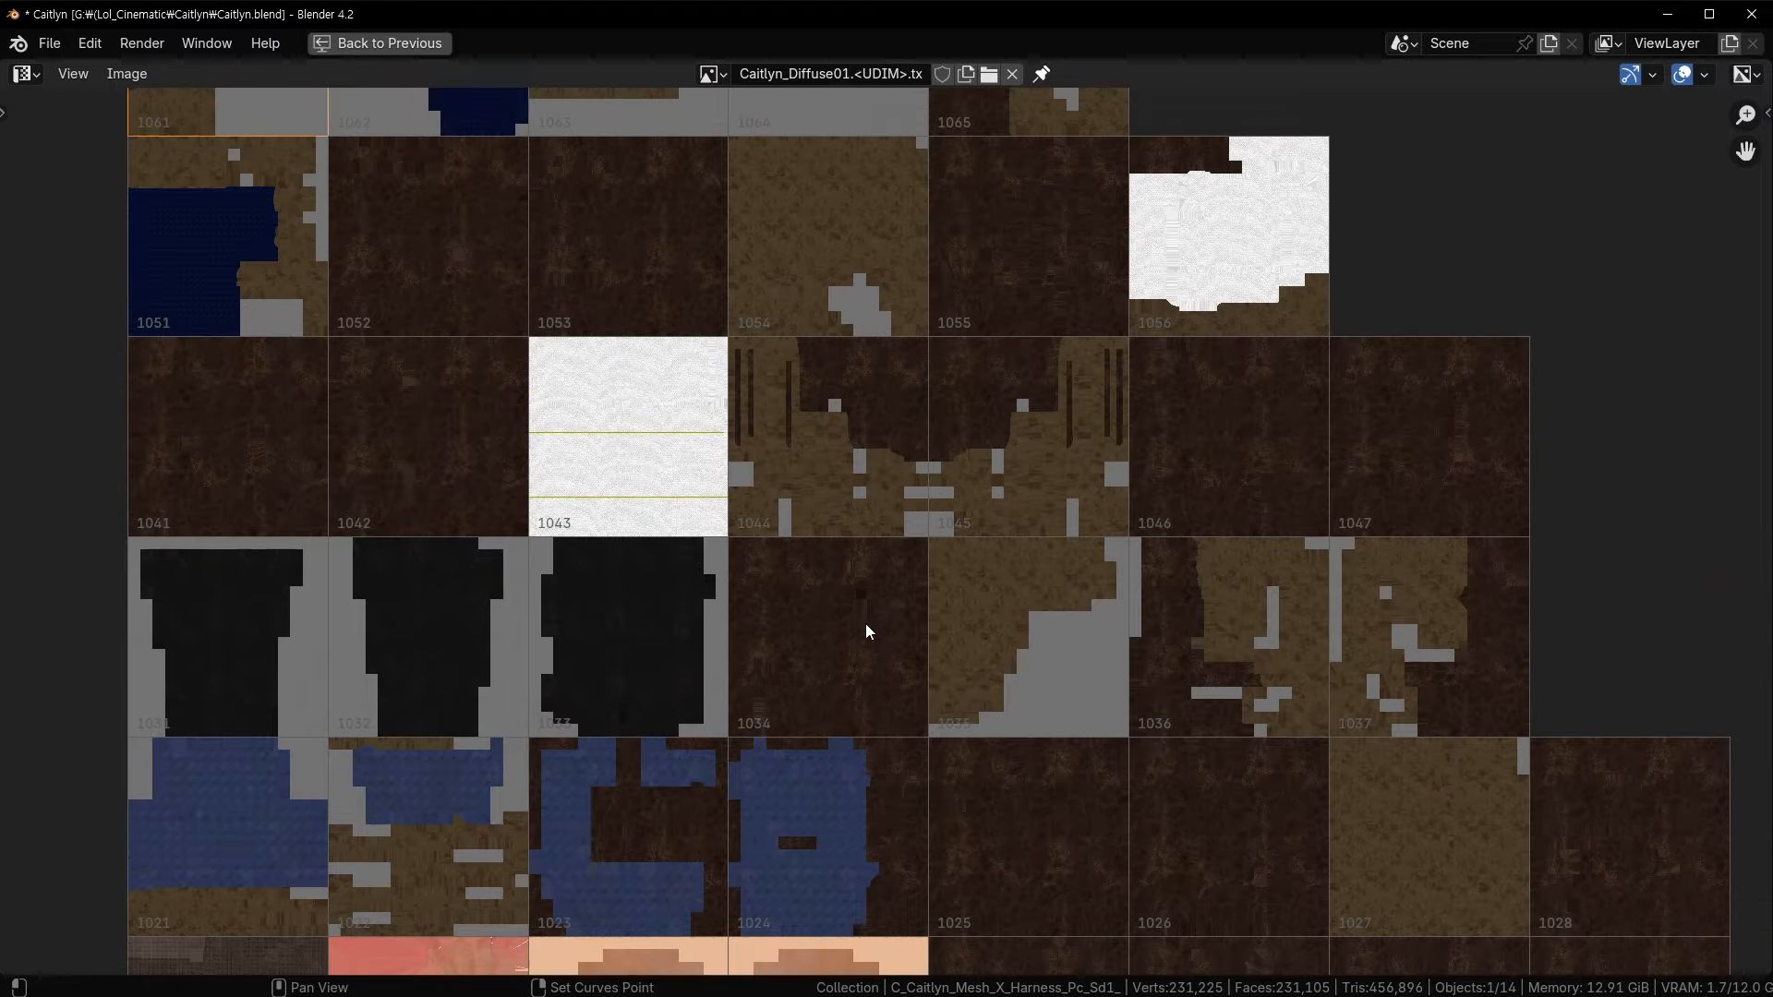
scroll(918, 479, "down", 2)
middle_click_drag(995, 650, 1032, 463)
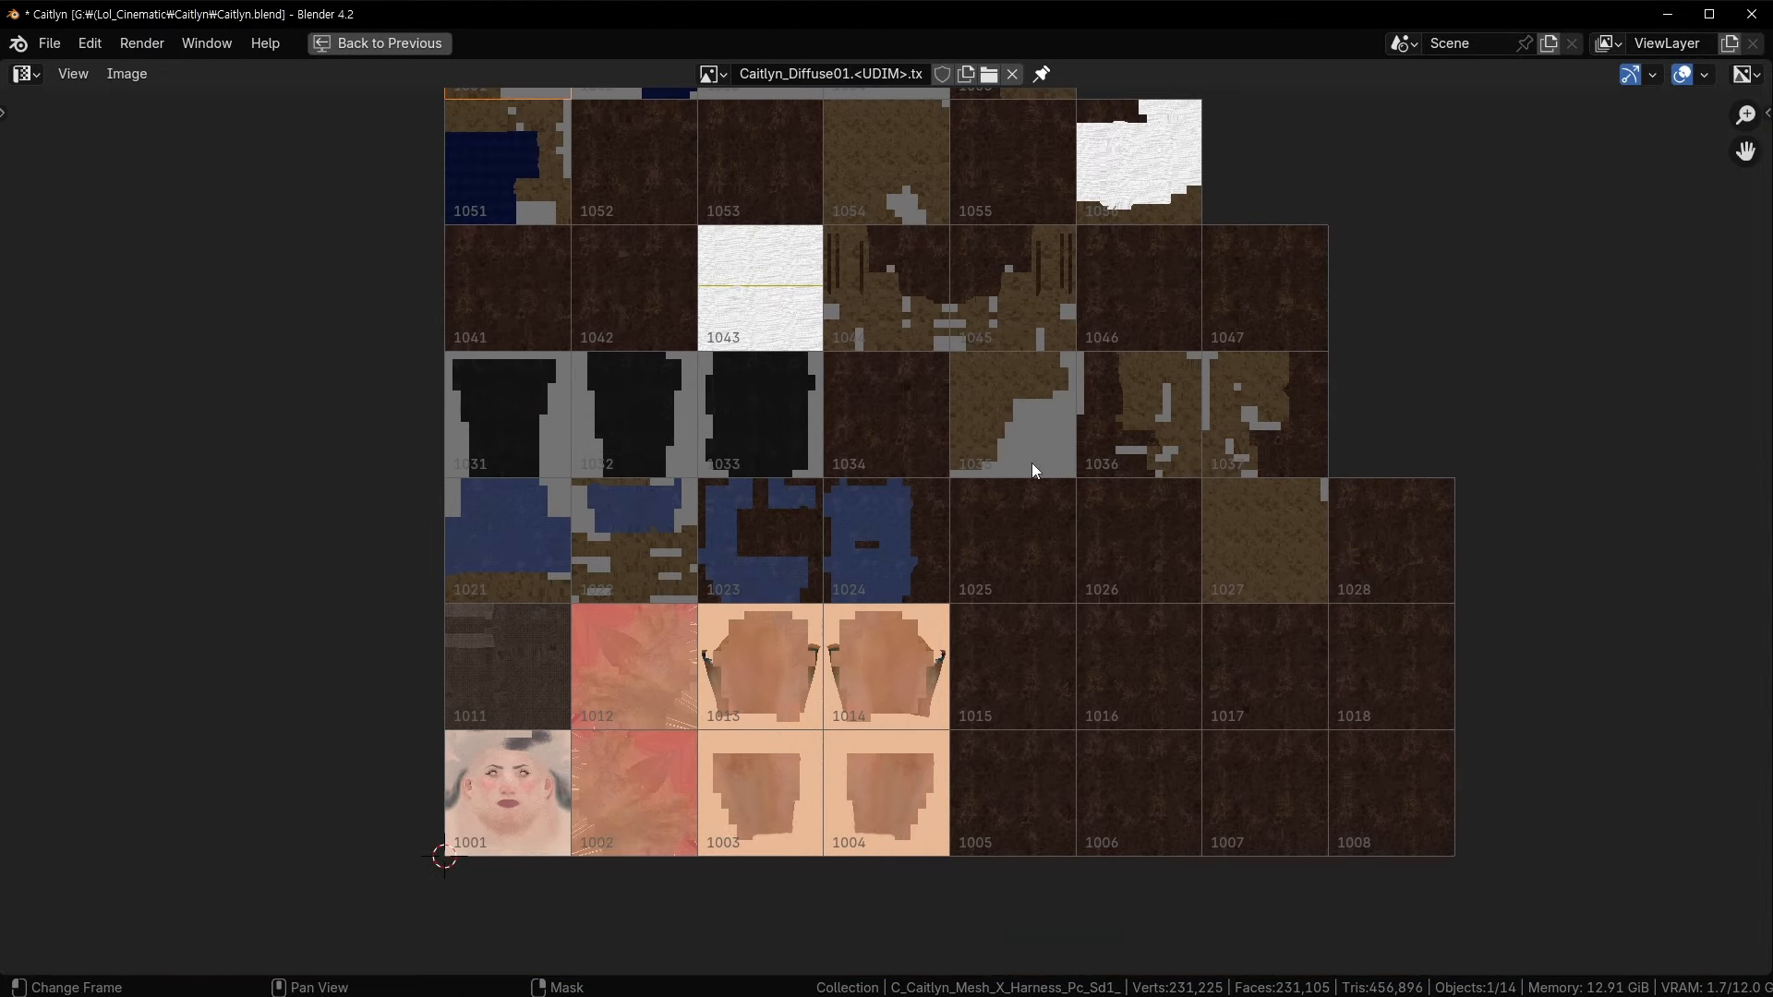
- Show the image properties and browse the diffuse image's source folder, listing its files with dates and sizes
key("n")
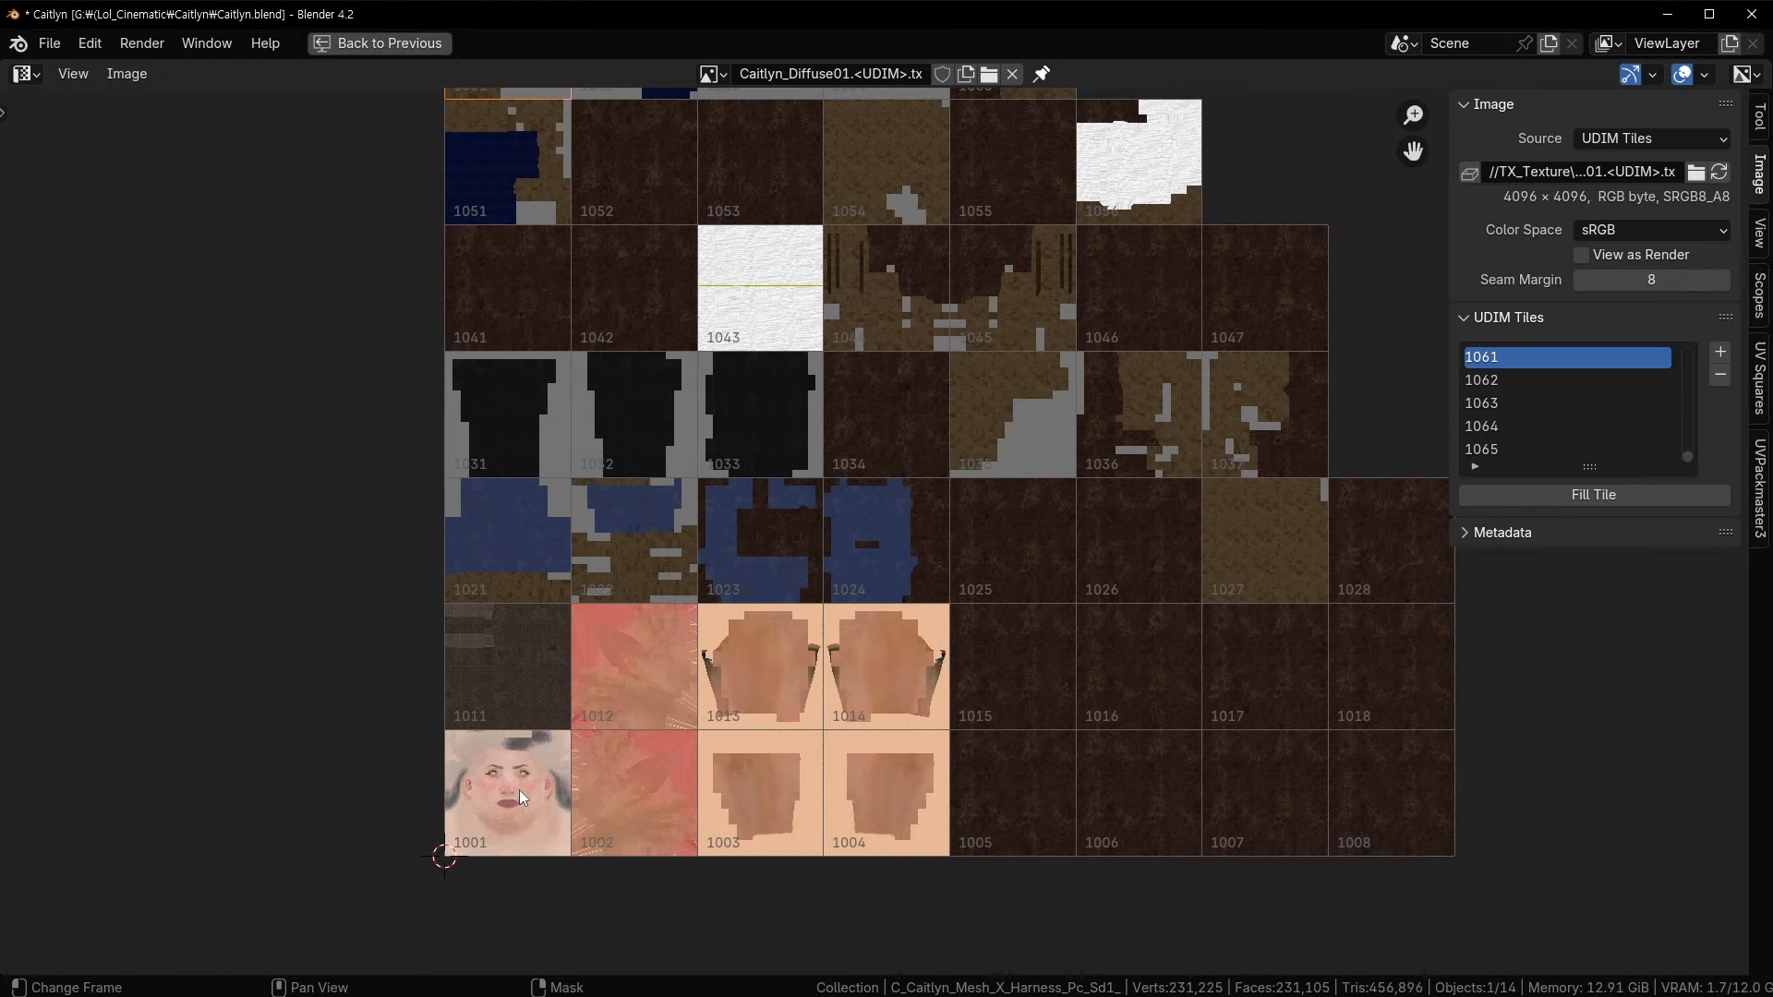
left_click(1696, 174)
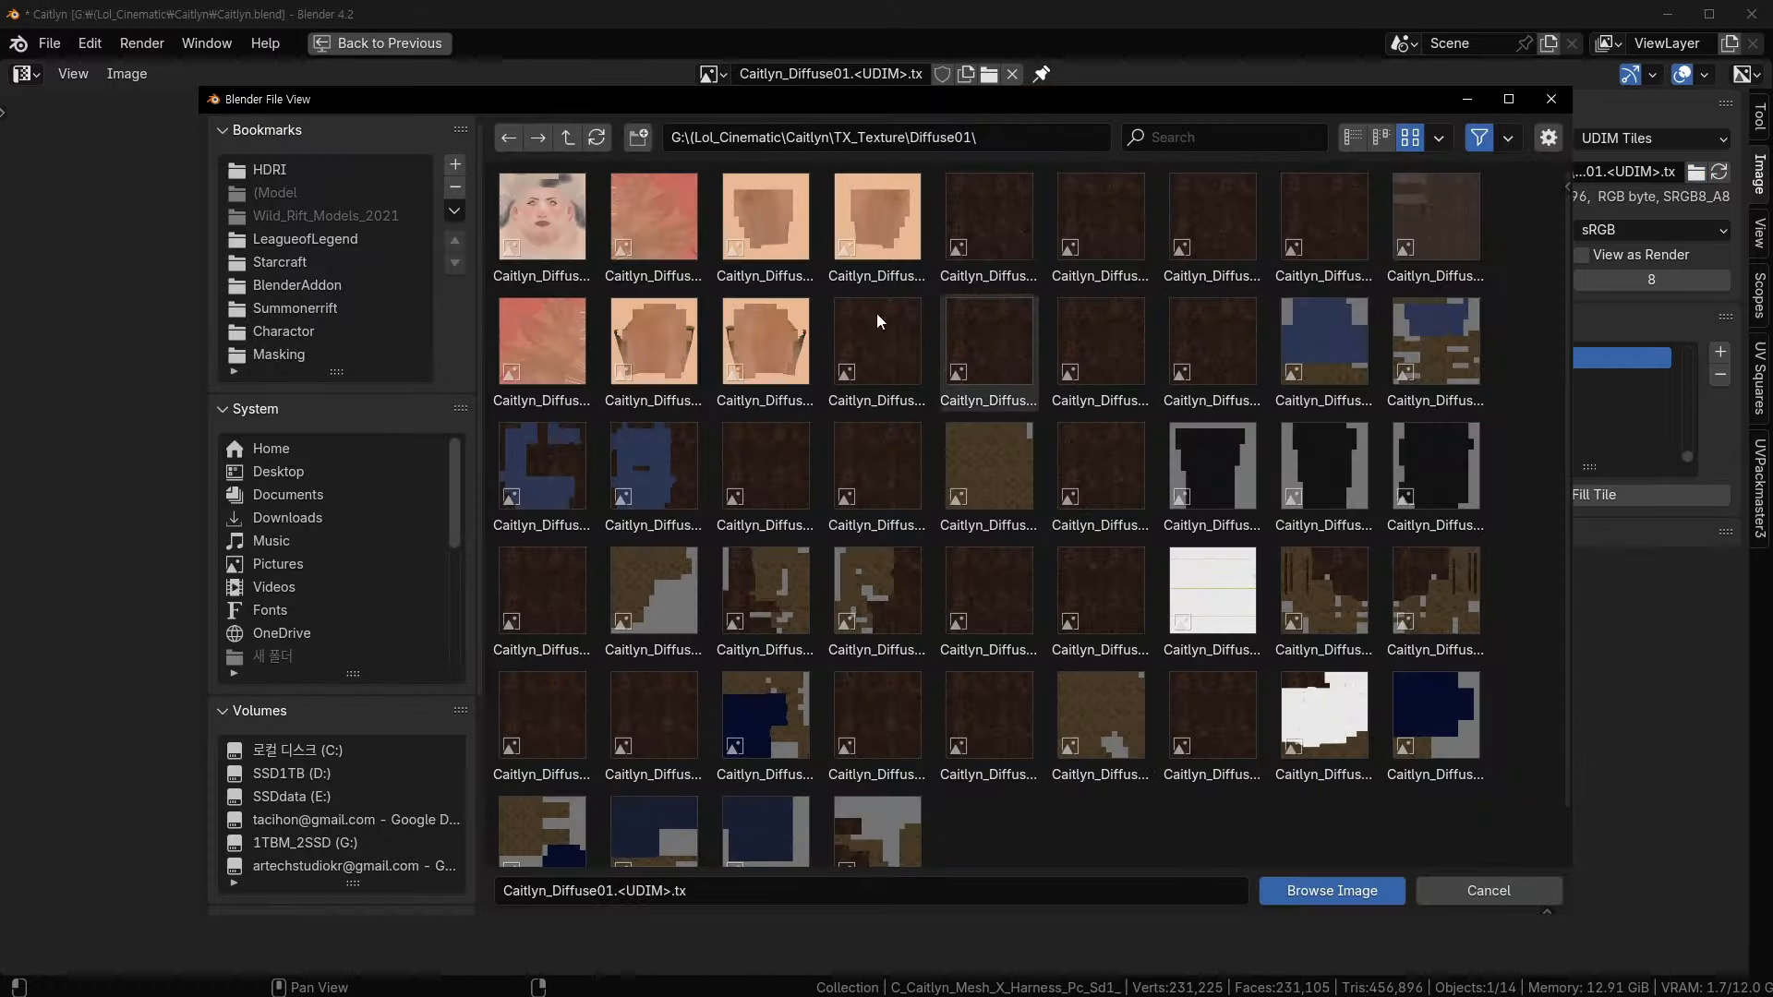
left_click_drag(984, 86, 556, 97)
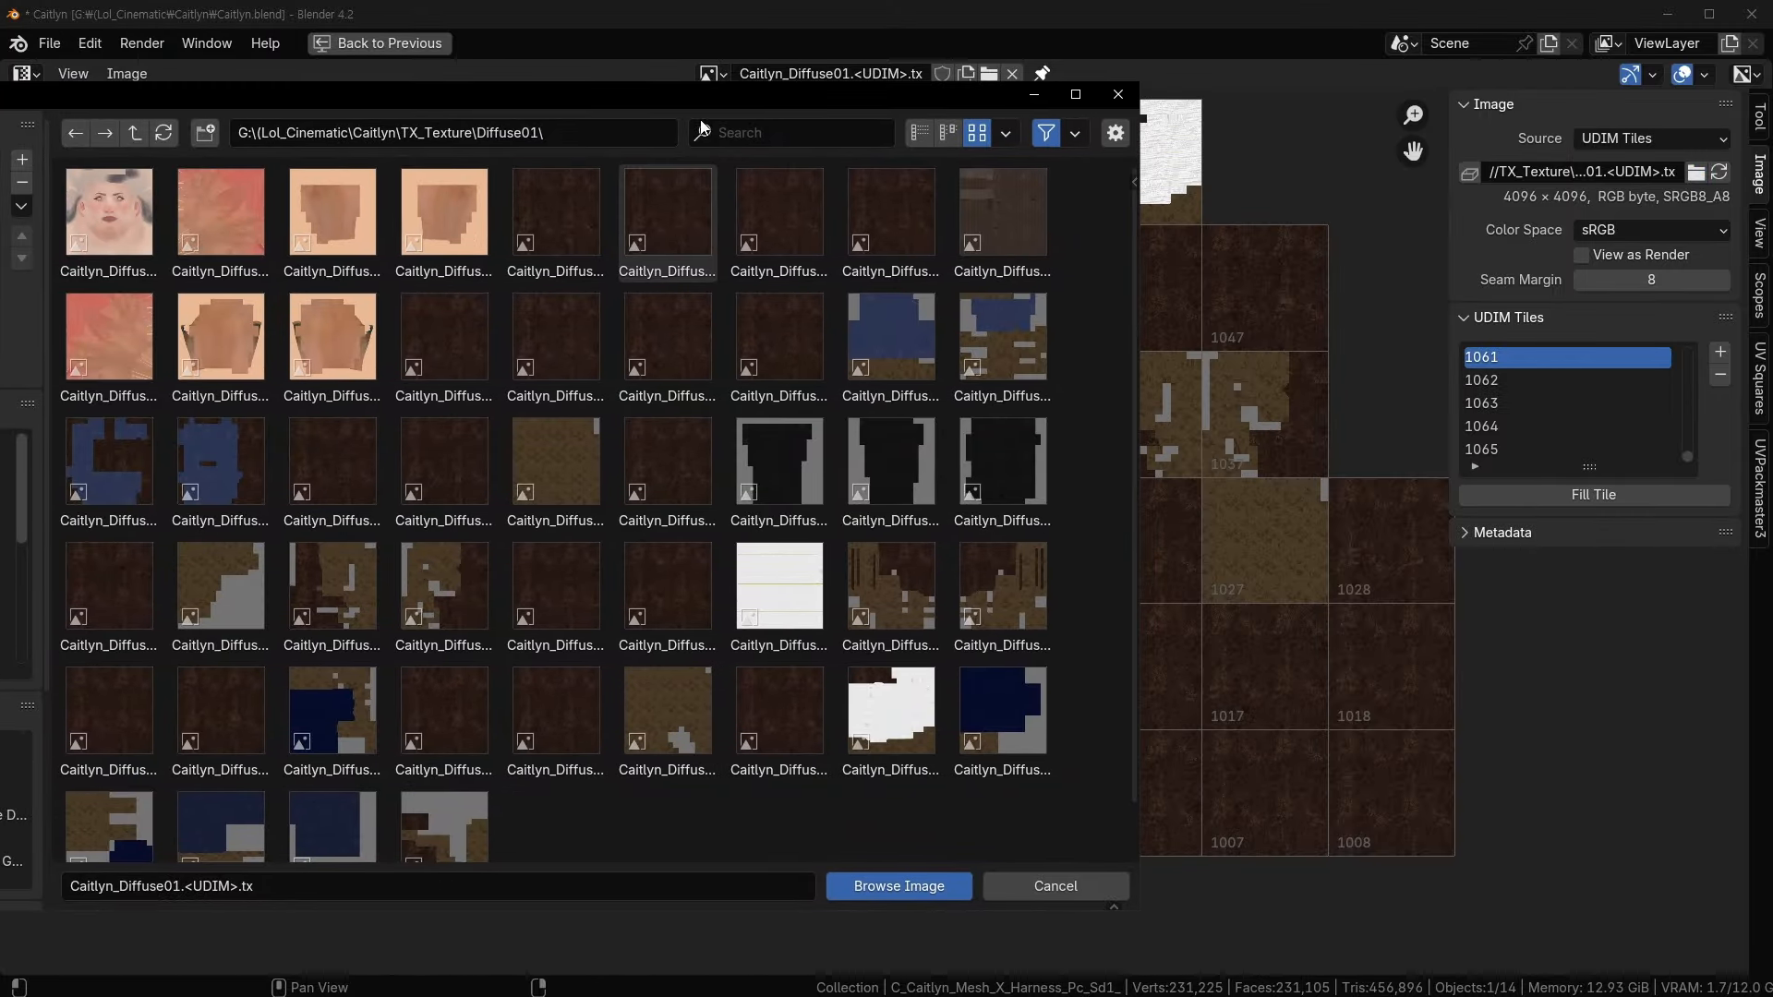
left_click(945, 133)
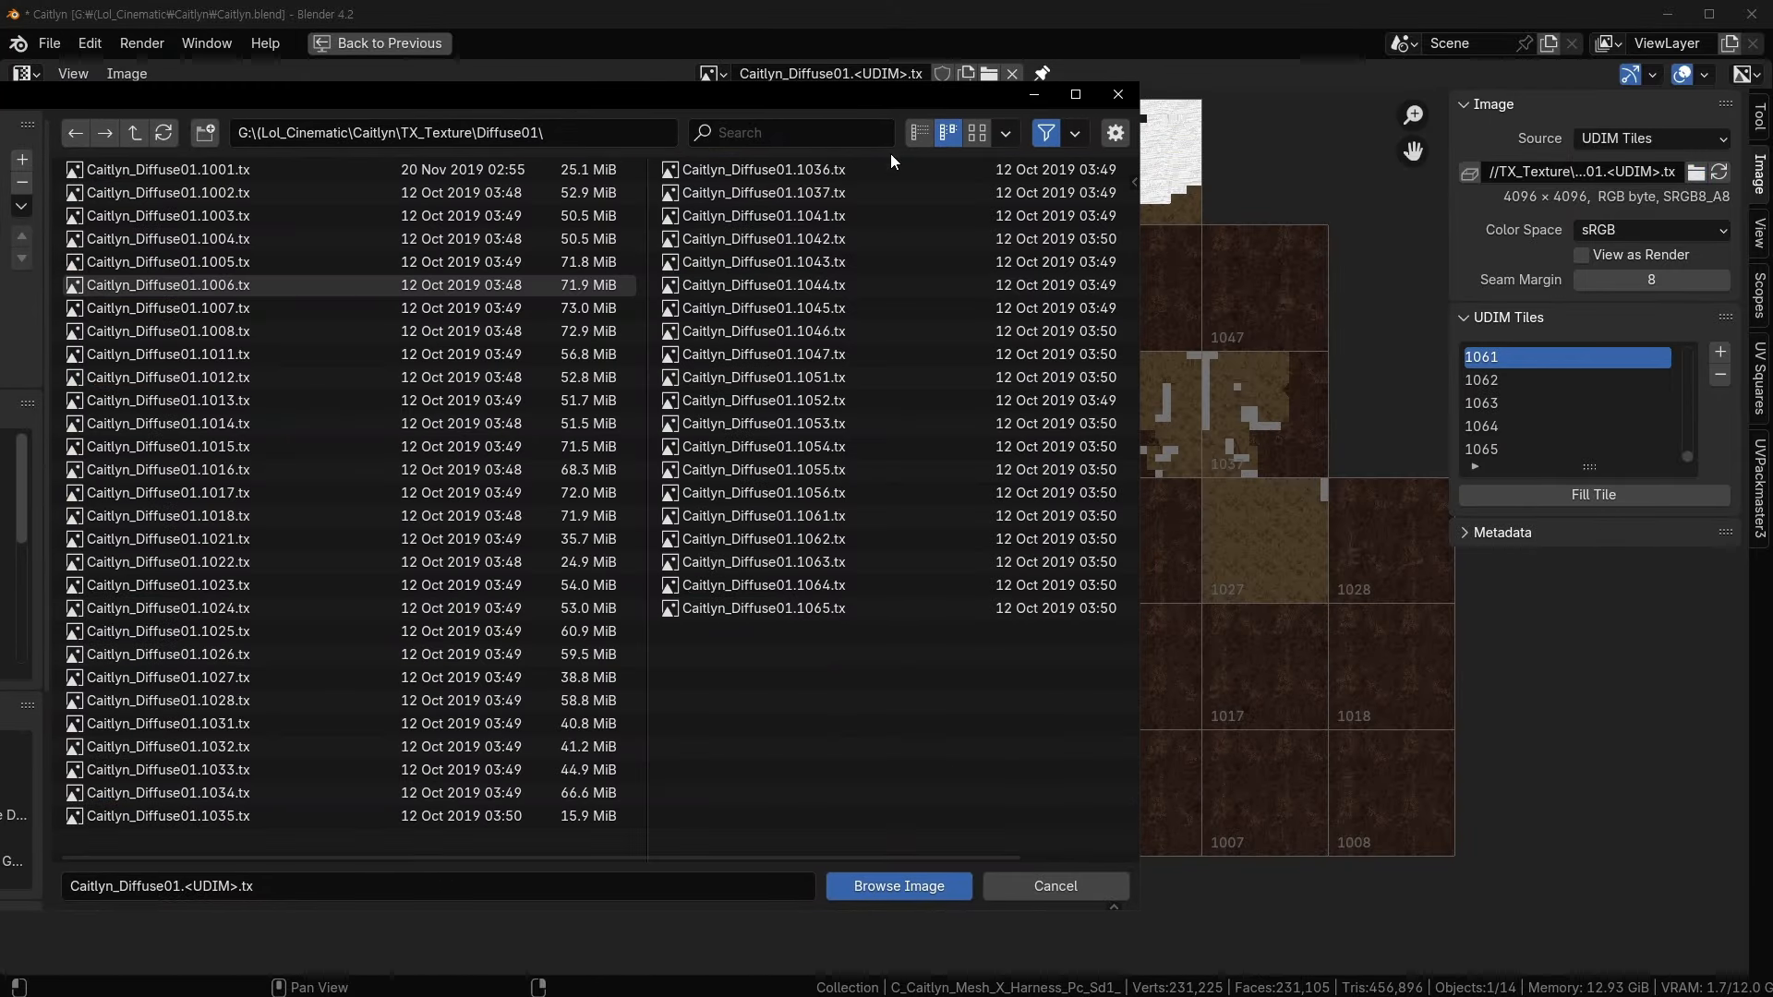
- Inspect the numbered tile files, highlighting Caitlyn_Diffuse01.1001.tx, 1002 and 1014, and cancel the file browser without loading anything
left_click(540, 184)
left_click(523, 334)
left_click(518, 361)
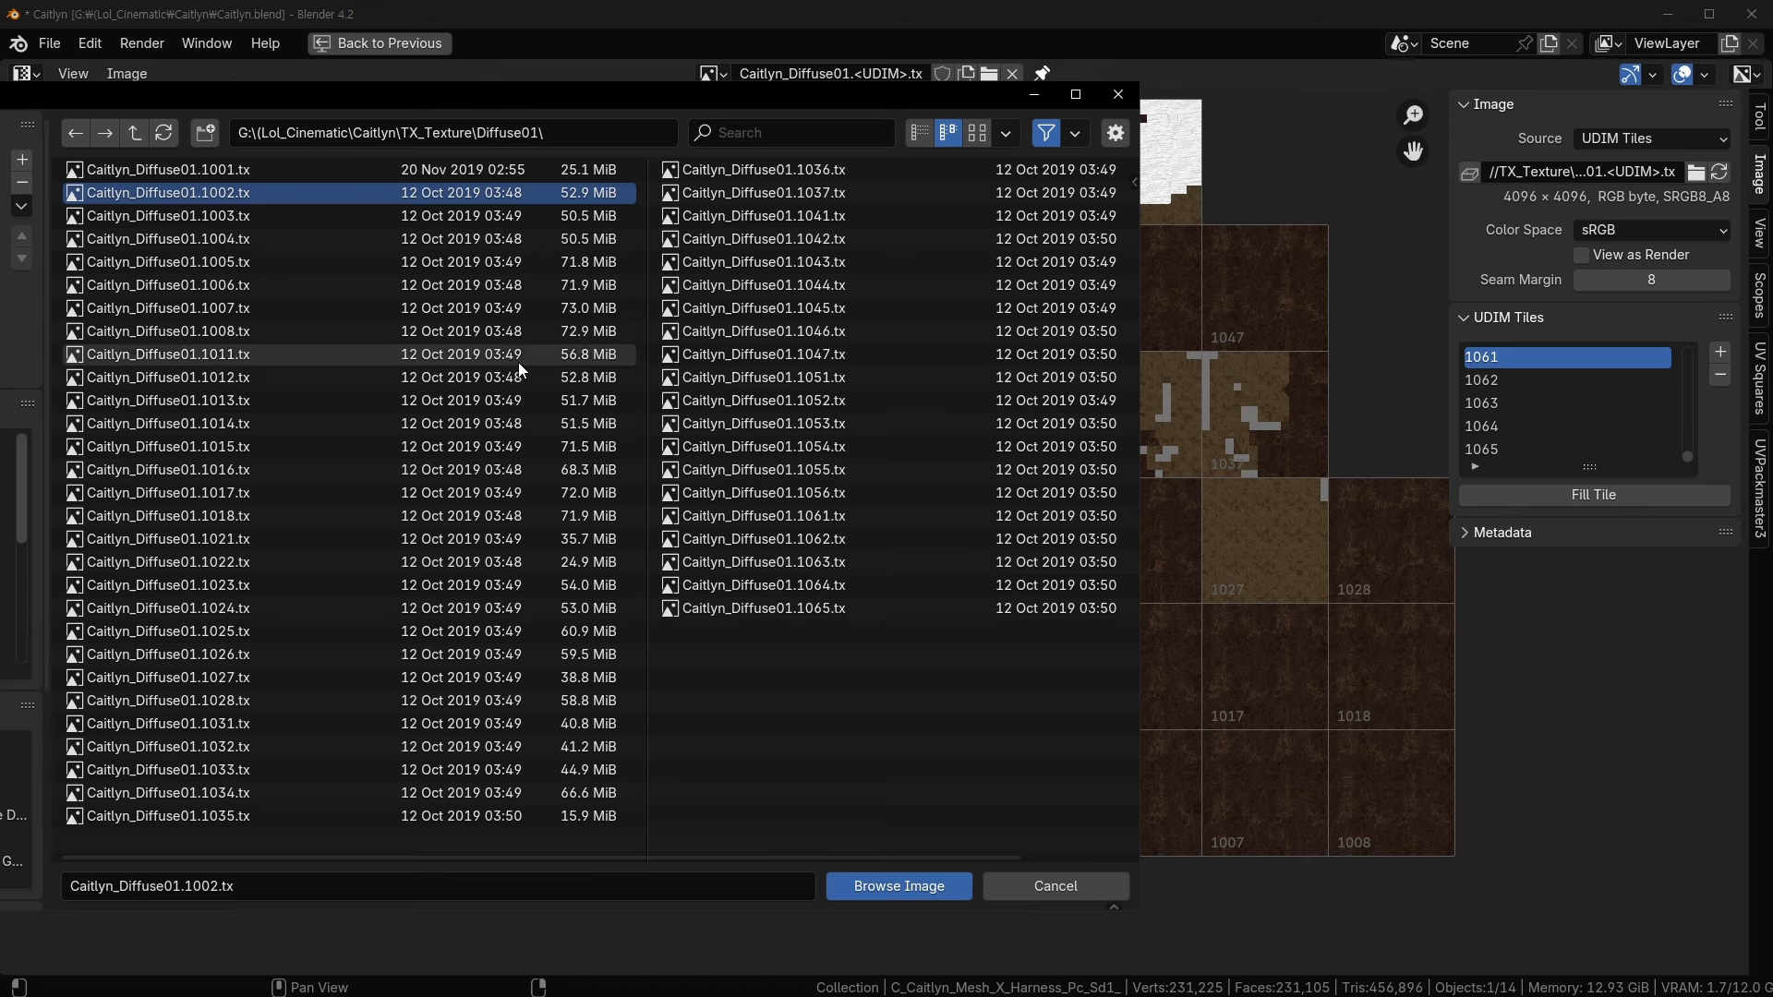
left_click(507, 177)
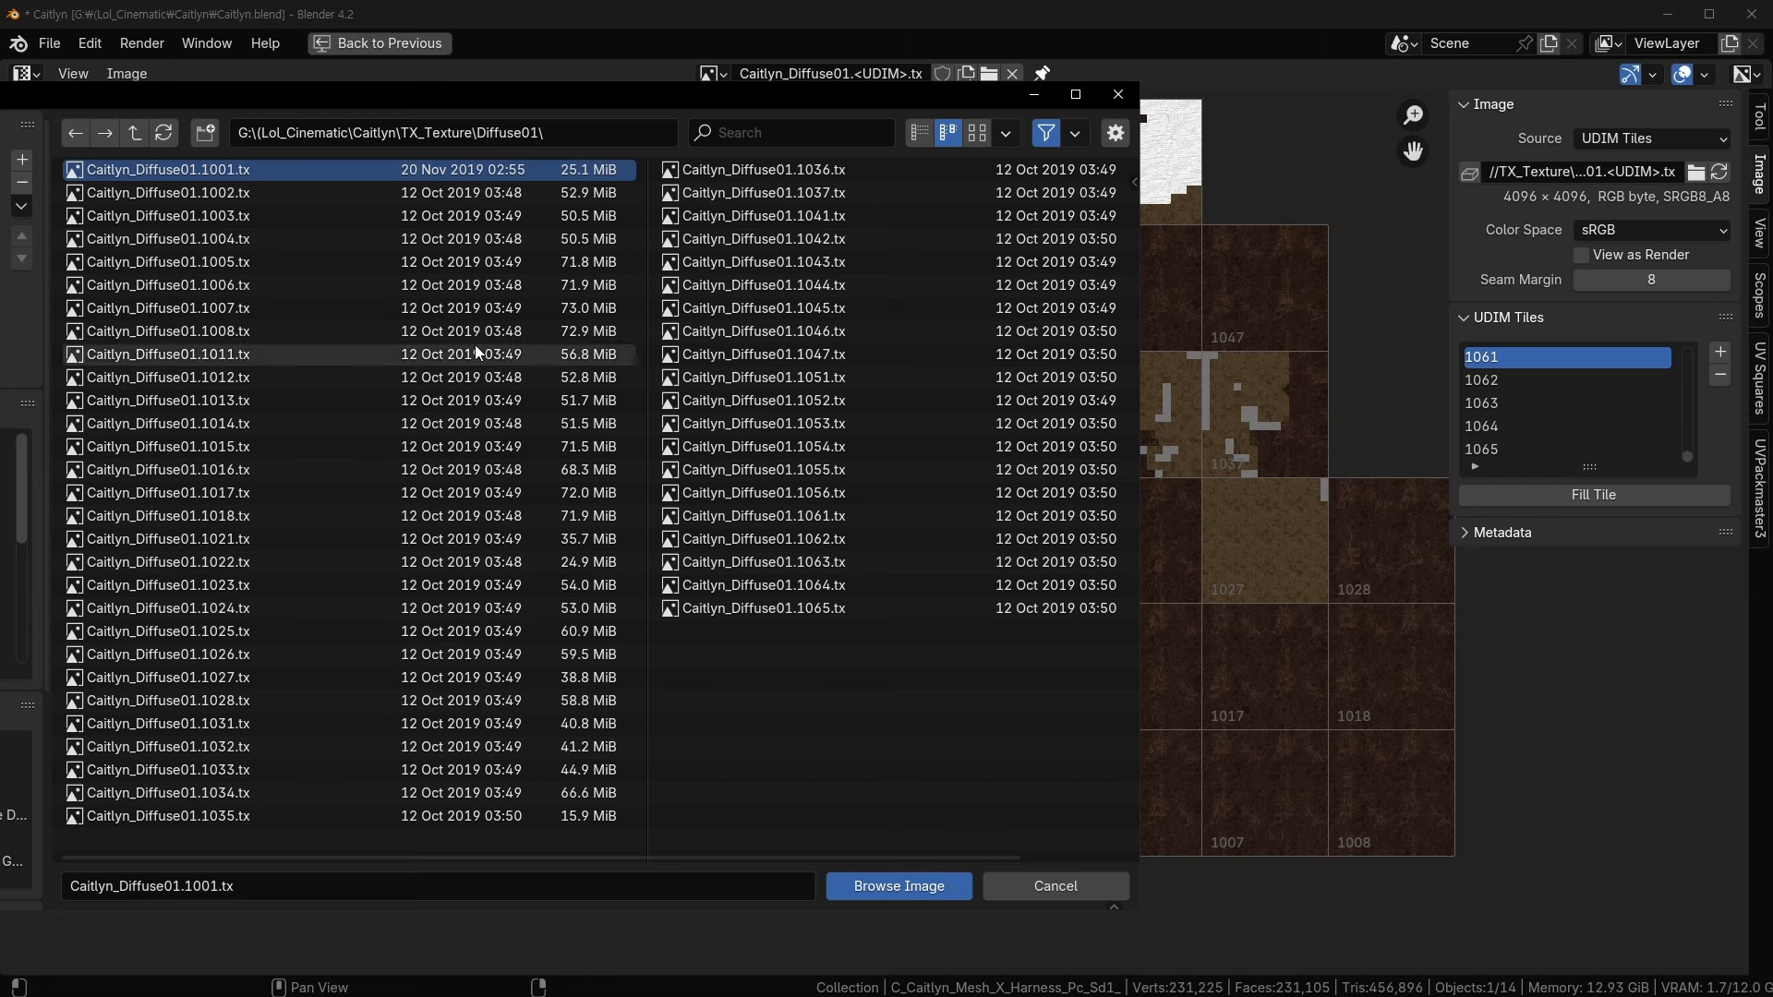
left_click(530, 196)
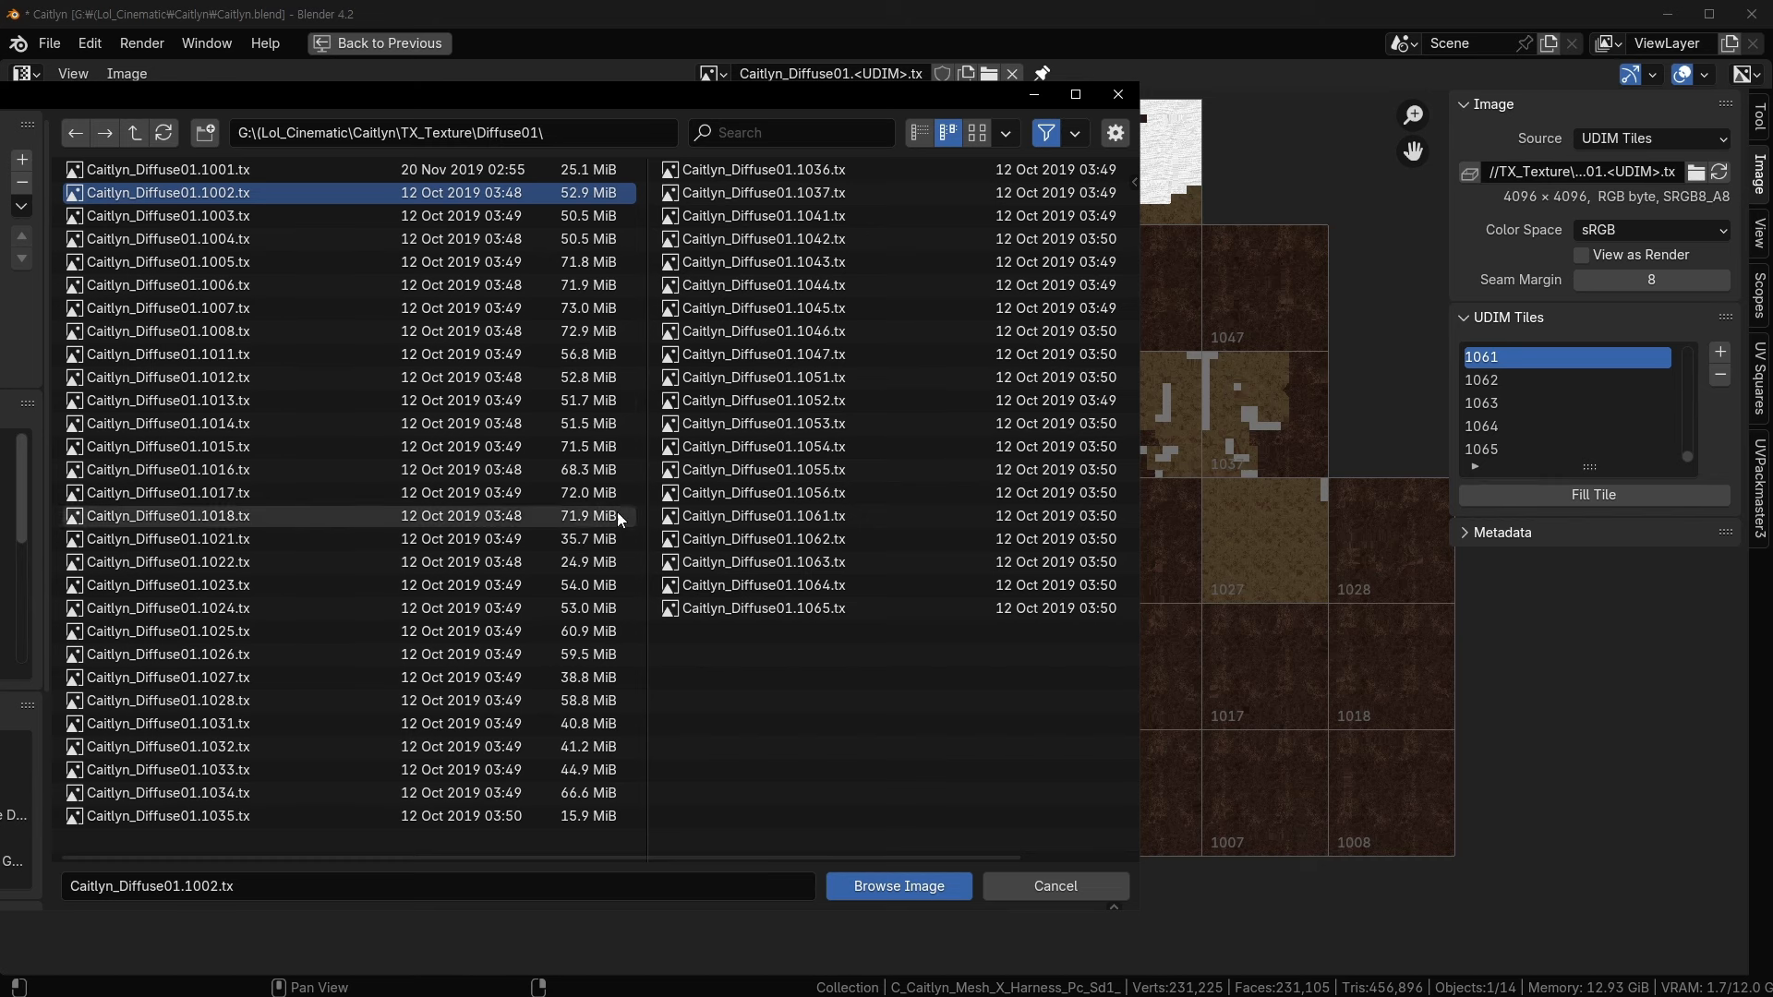
left_click(556, 445)
left_click(565, 423)
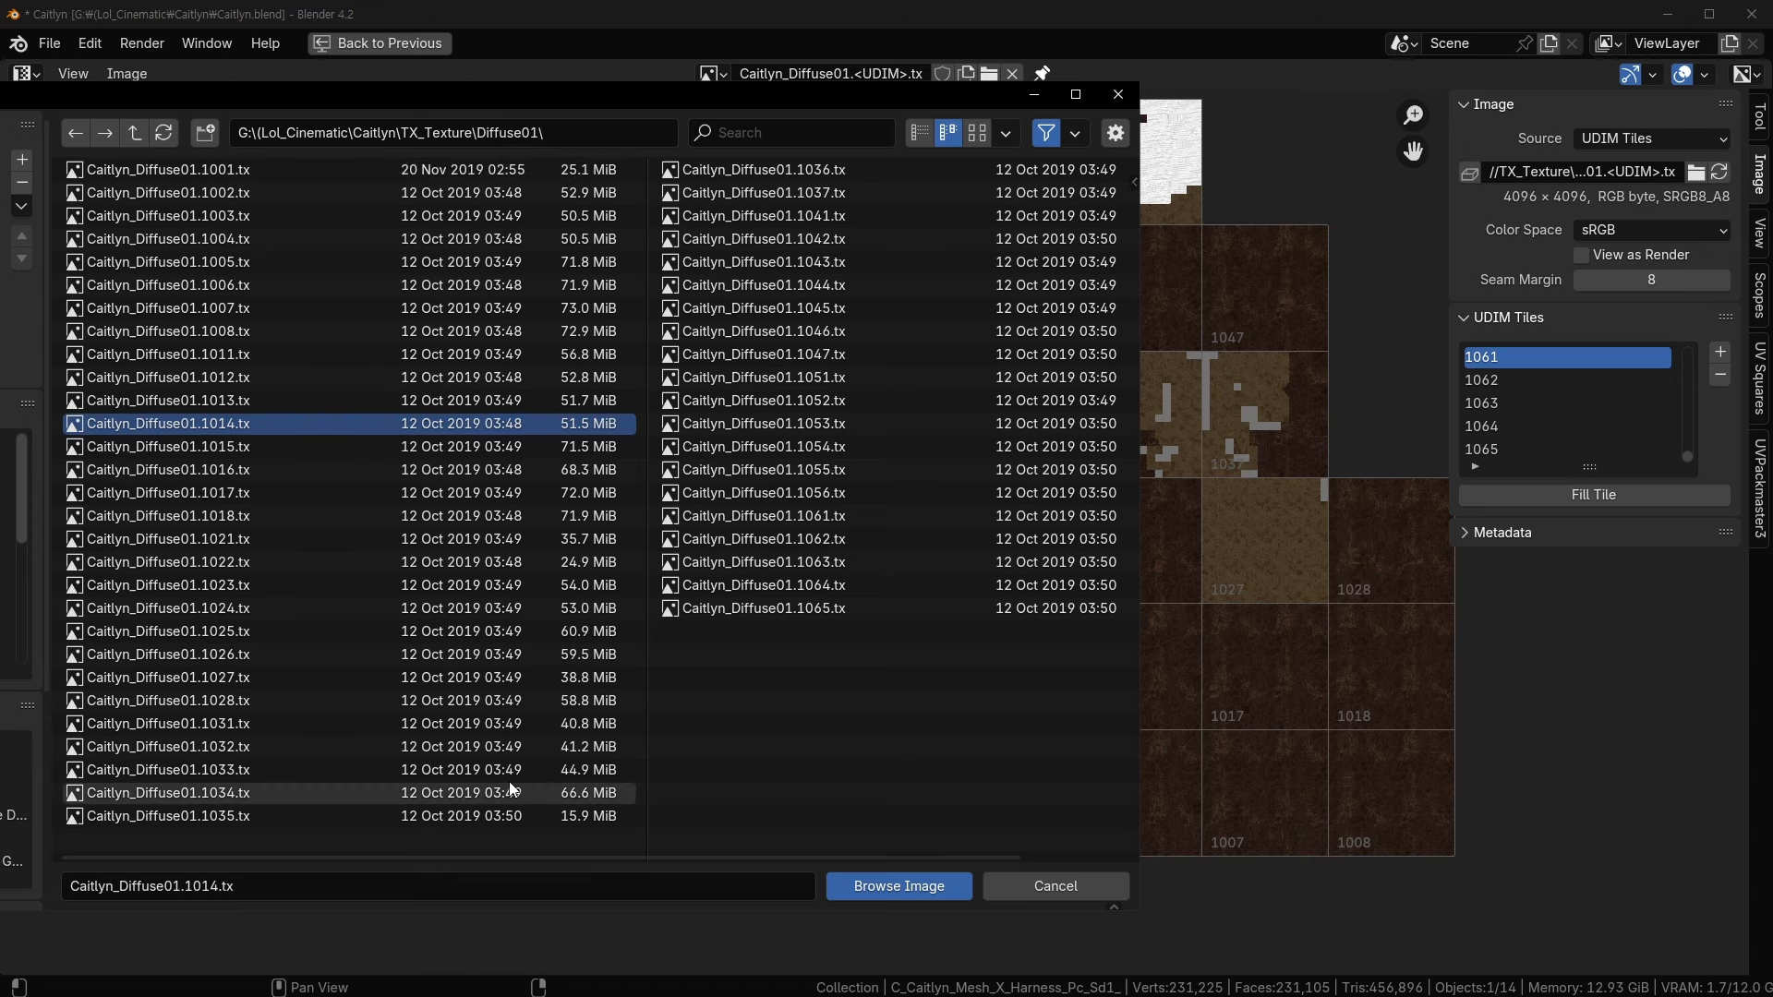
left_click(1062, 885)
- Examine the face and skin tiles 1001 to 1004 and 1012 to 1014 at close and wide zoom
scroll(970, 585, "up", 10)
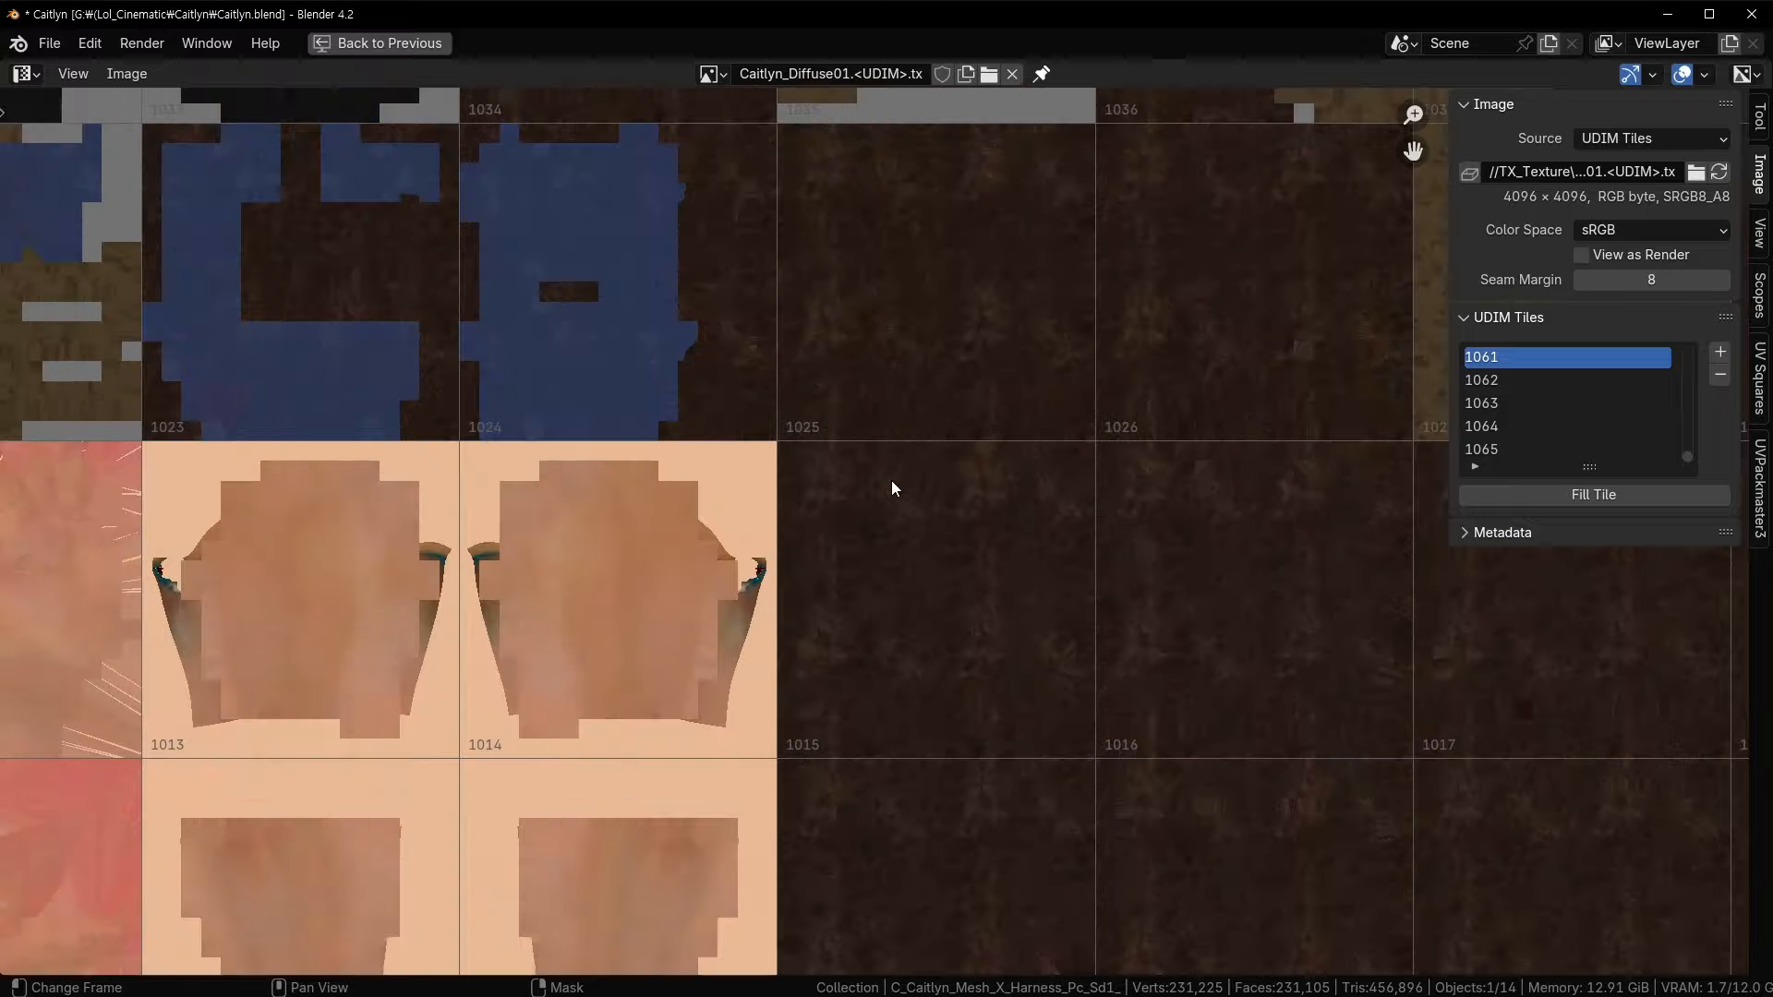
scroll(767, 662, "up", 1)
scroll(767, 663, "down", 8)
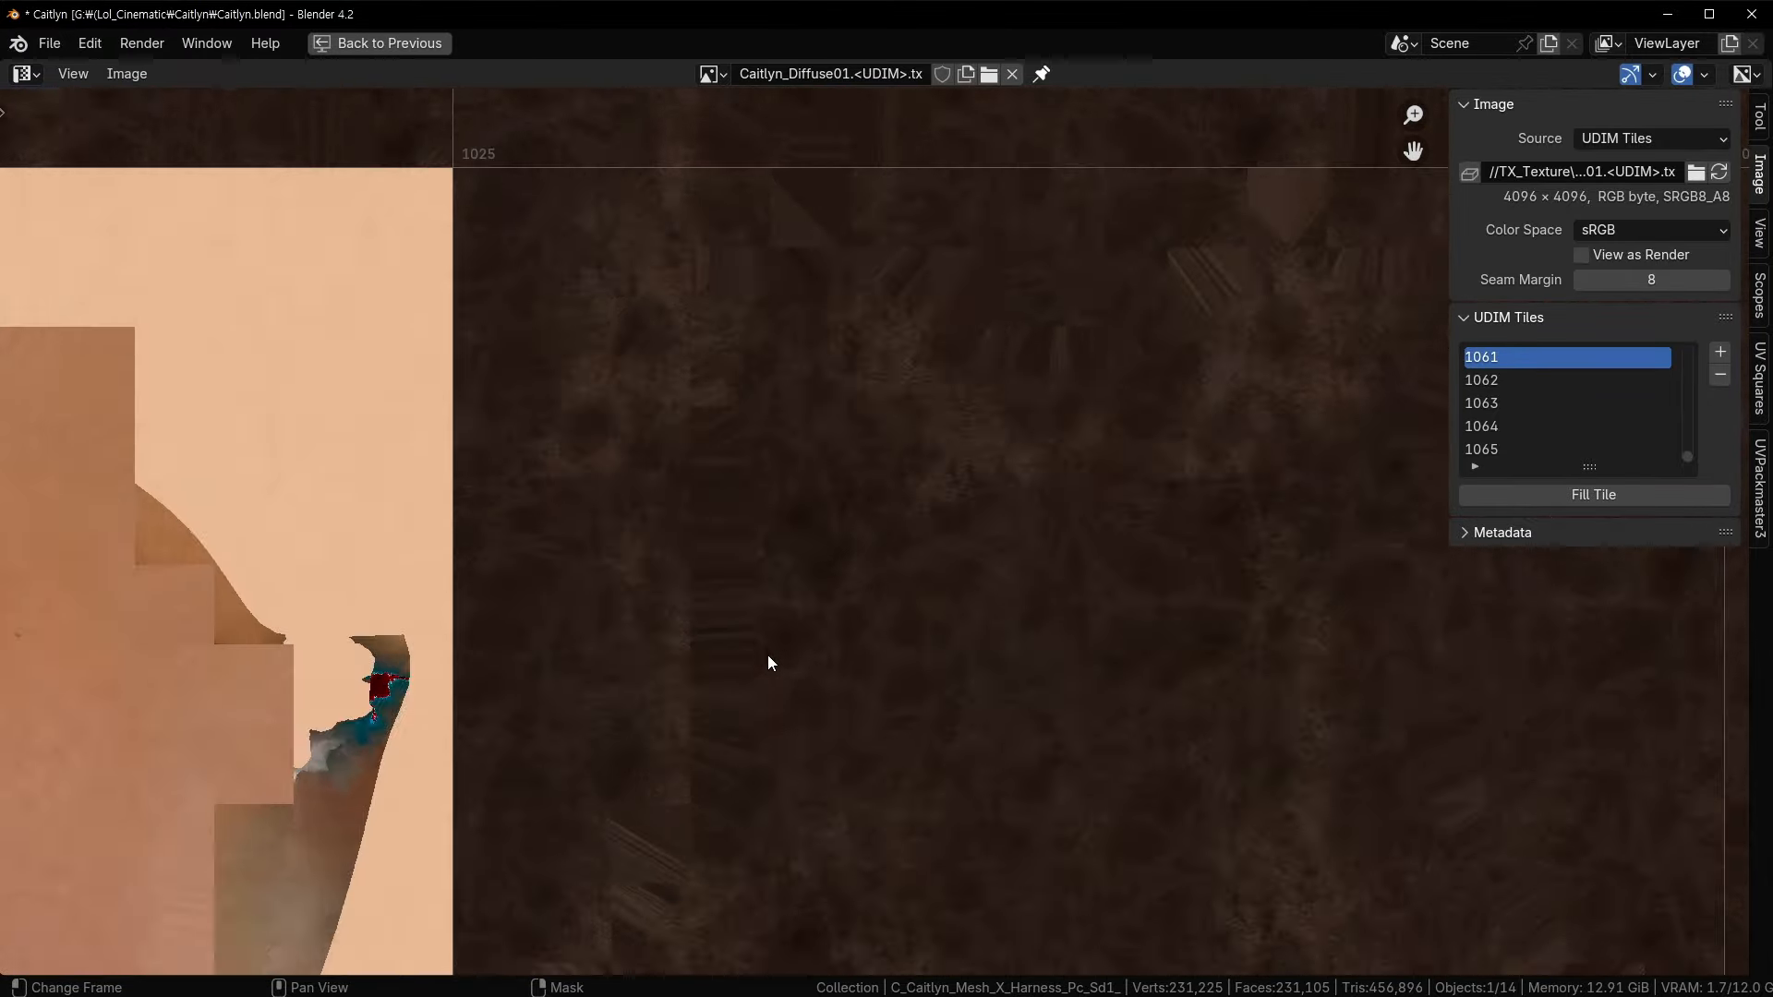
scroll(606, 724, "down", 6)
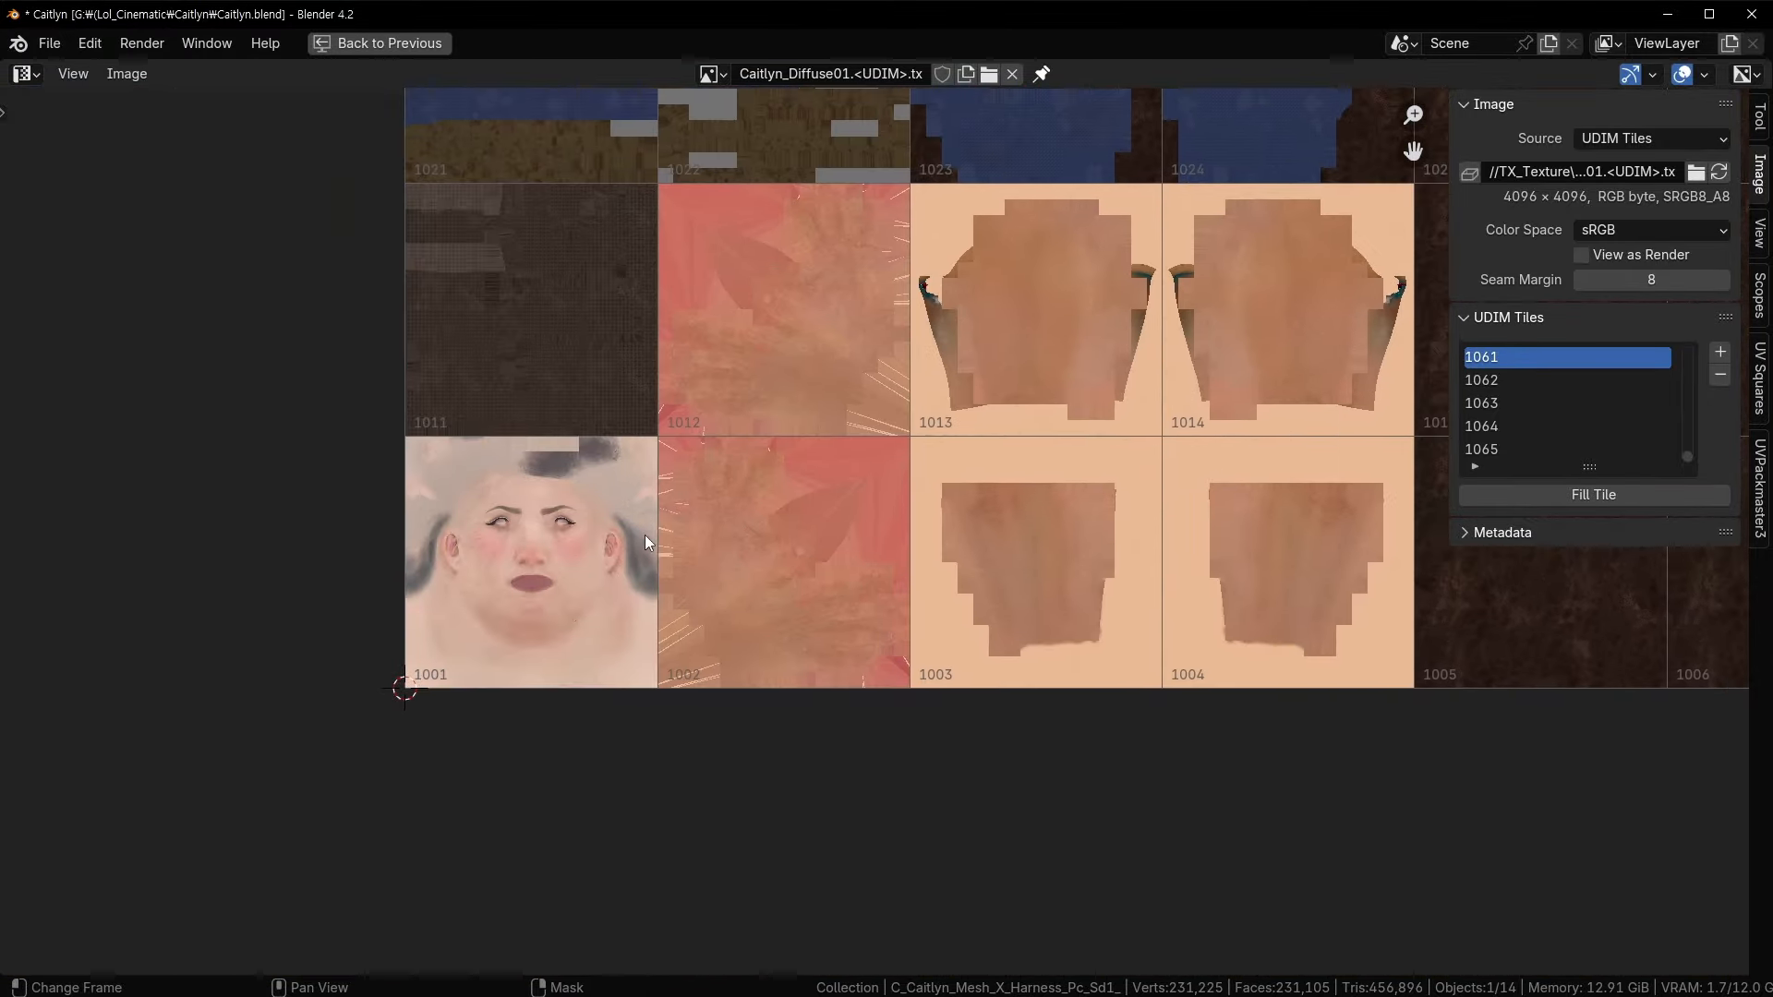
scroll(763, 476, "up", 5)
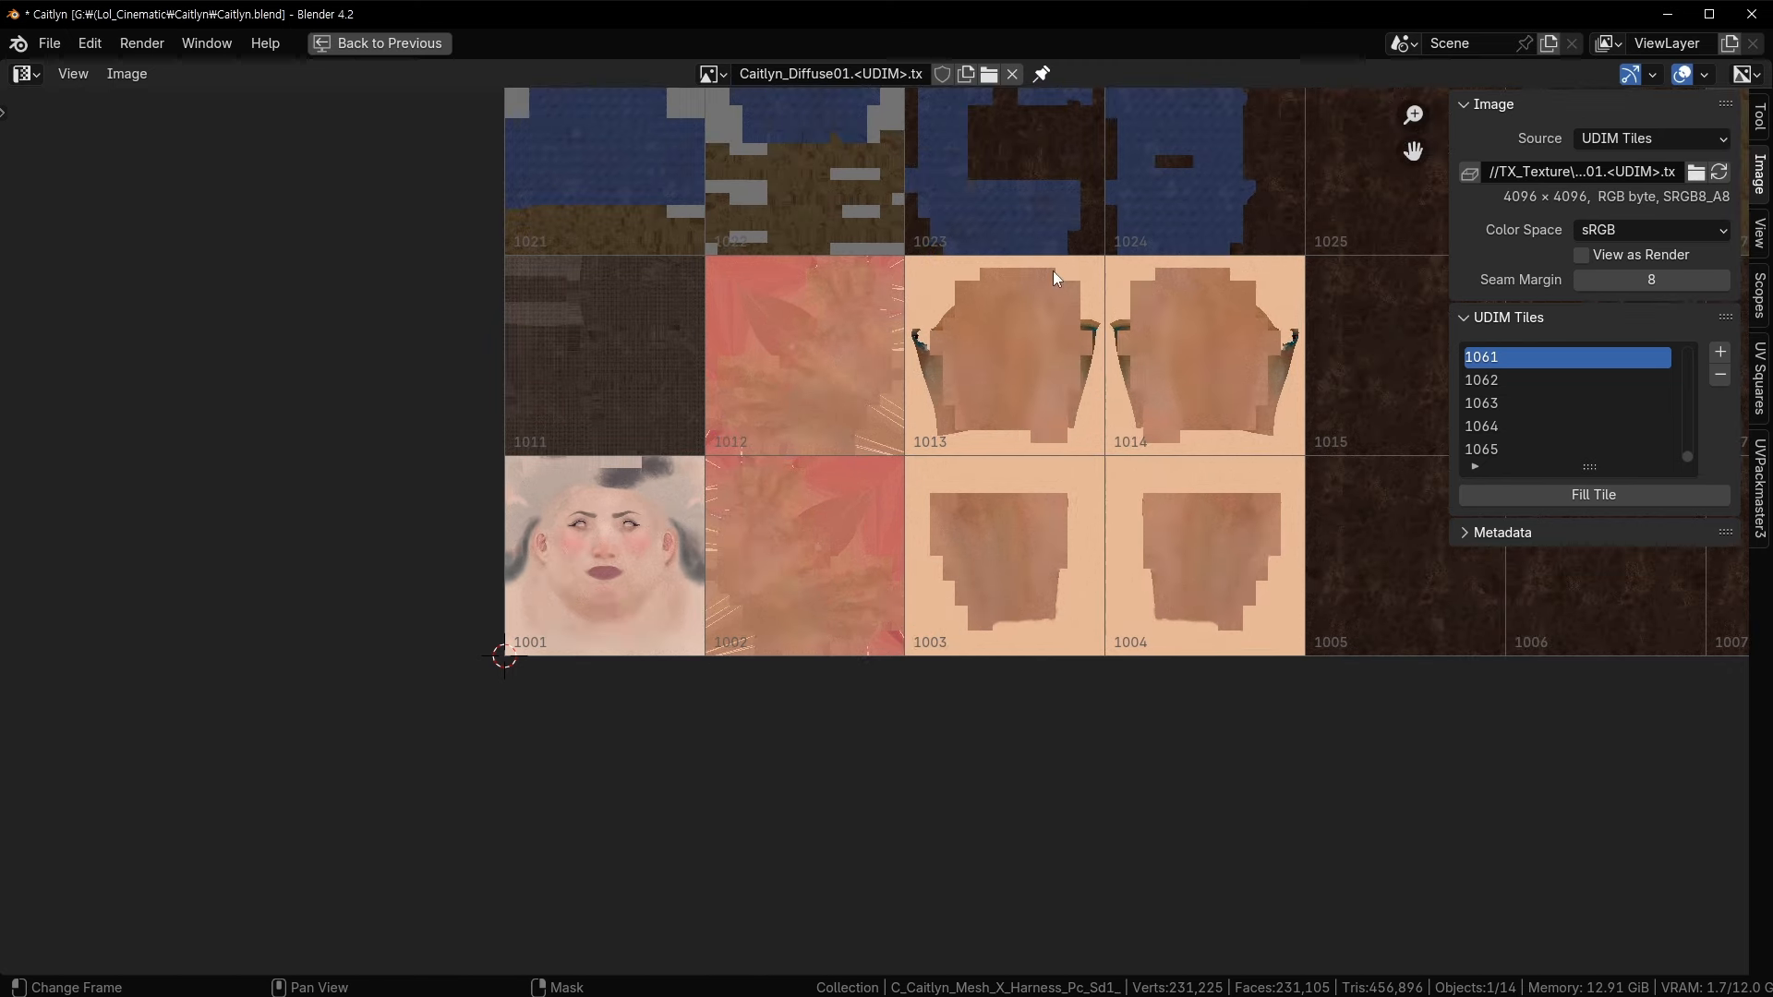
scroll(698, 456, "up", 3)
middle_click_drag(721, 270, 735, 396)
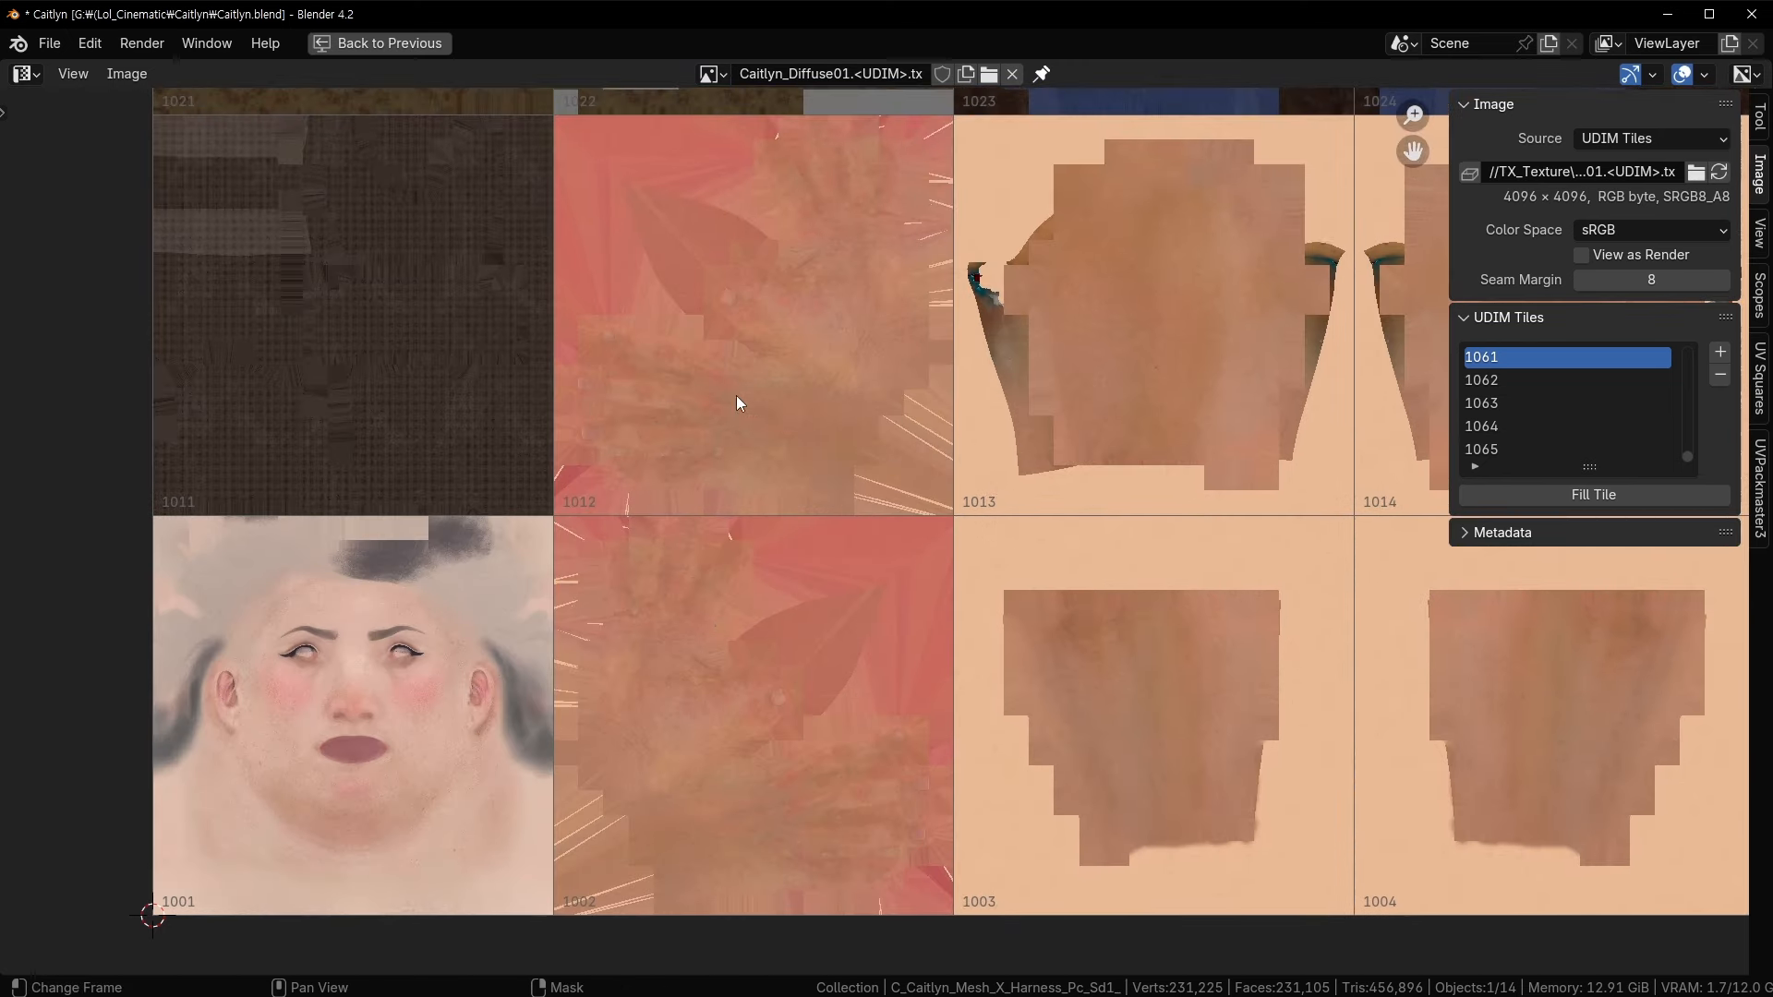
scroll(668, 407, "down", 1)
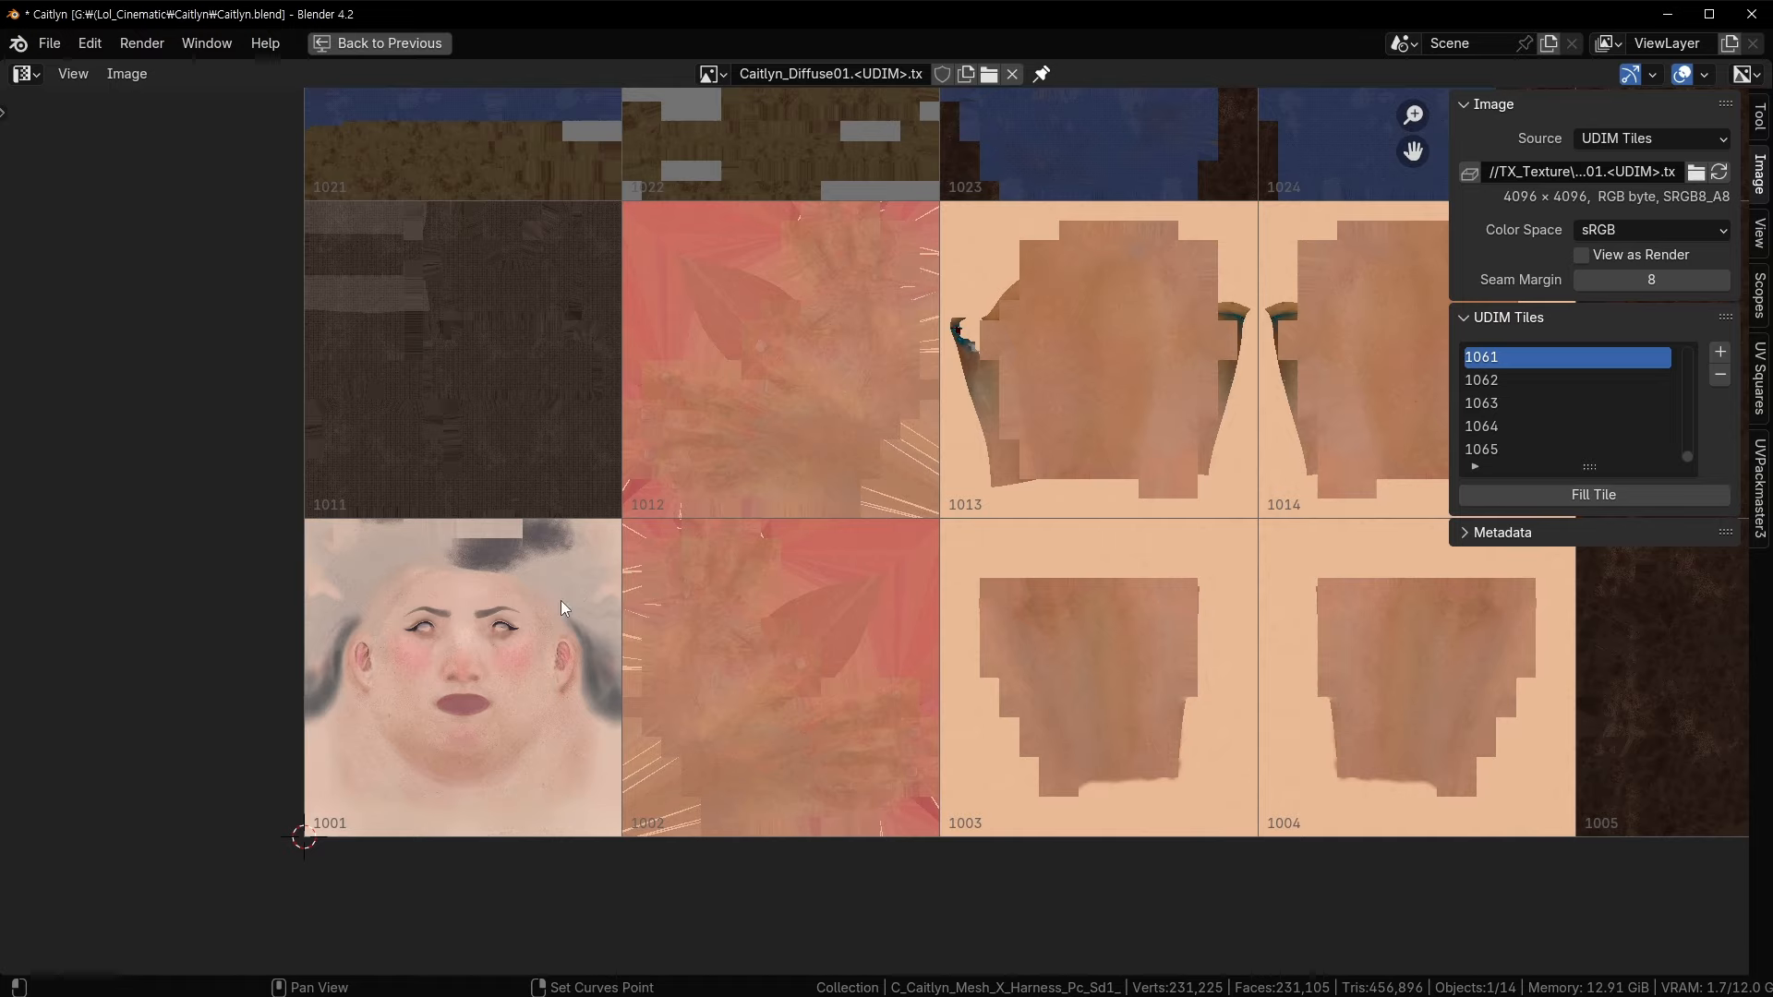
scroll(591, 554, "up", 6)
scroll(884, 522, "down", 7)
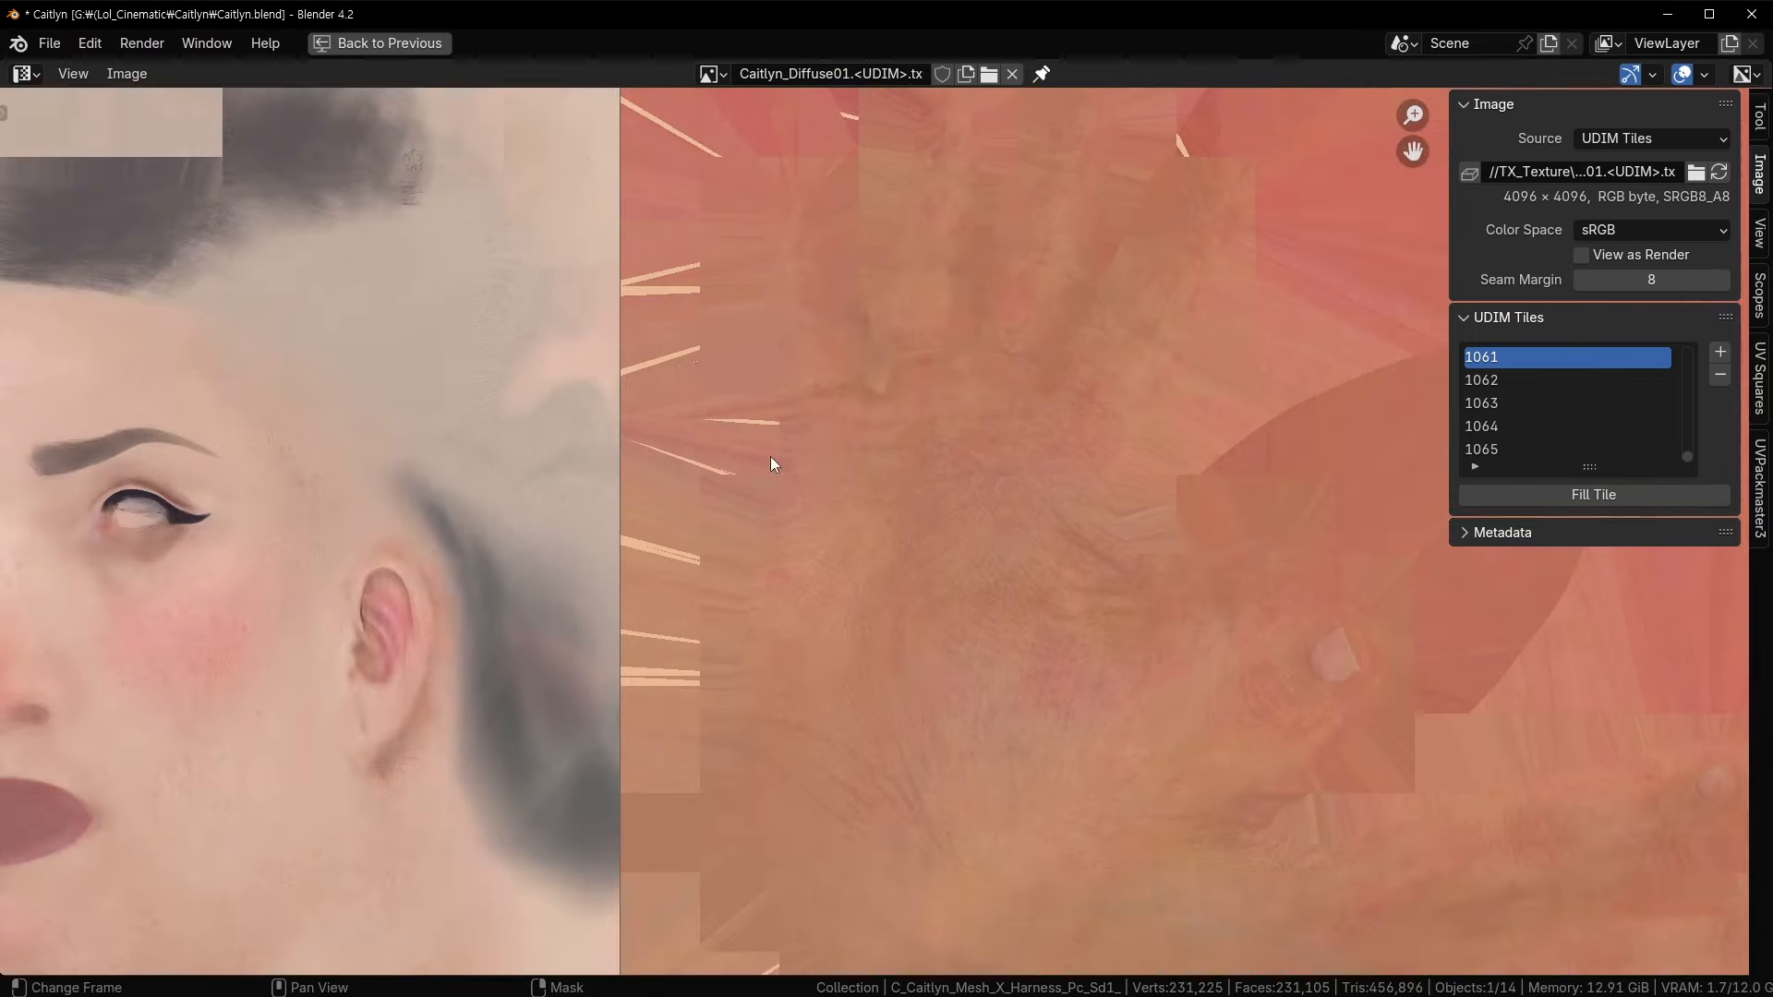
- Examine the dark brown material tiles 1005 to 1008 and 1015 to 1018, continuing up to the 1025 and 1035 area
middle_click_drag(1022, 568, 695, 619)
middle_click_drag(1056, 135, 1034, 205)
middle_click_drag(1073, 475, 388, 495, "shift")
scroll(766, 469, "up", 3)
scroll(367, 431, "down", 1)
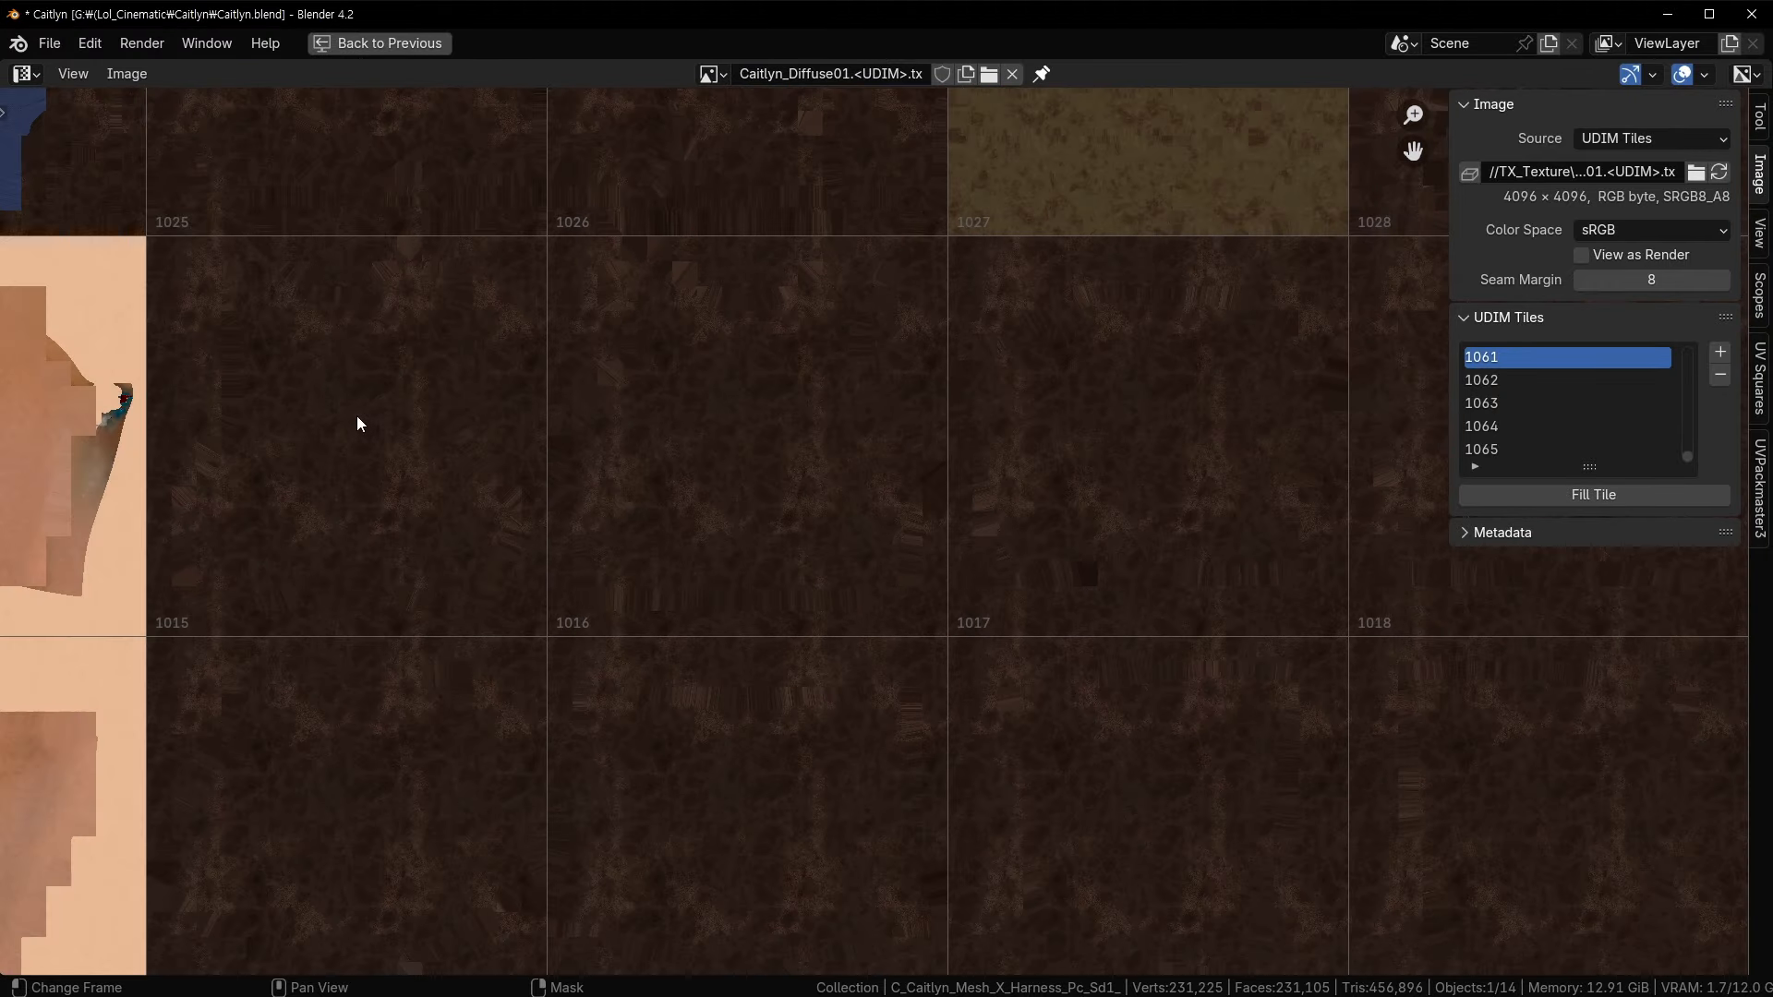
middle_click_drag(1238, 455, 805, 306, "shift")
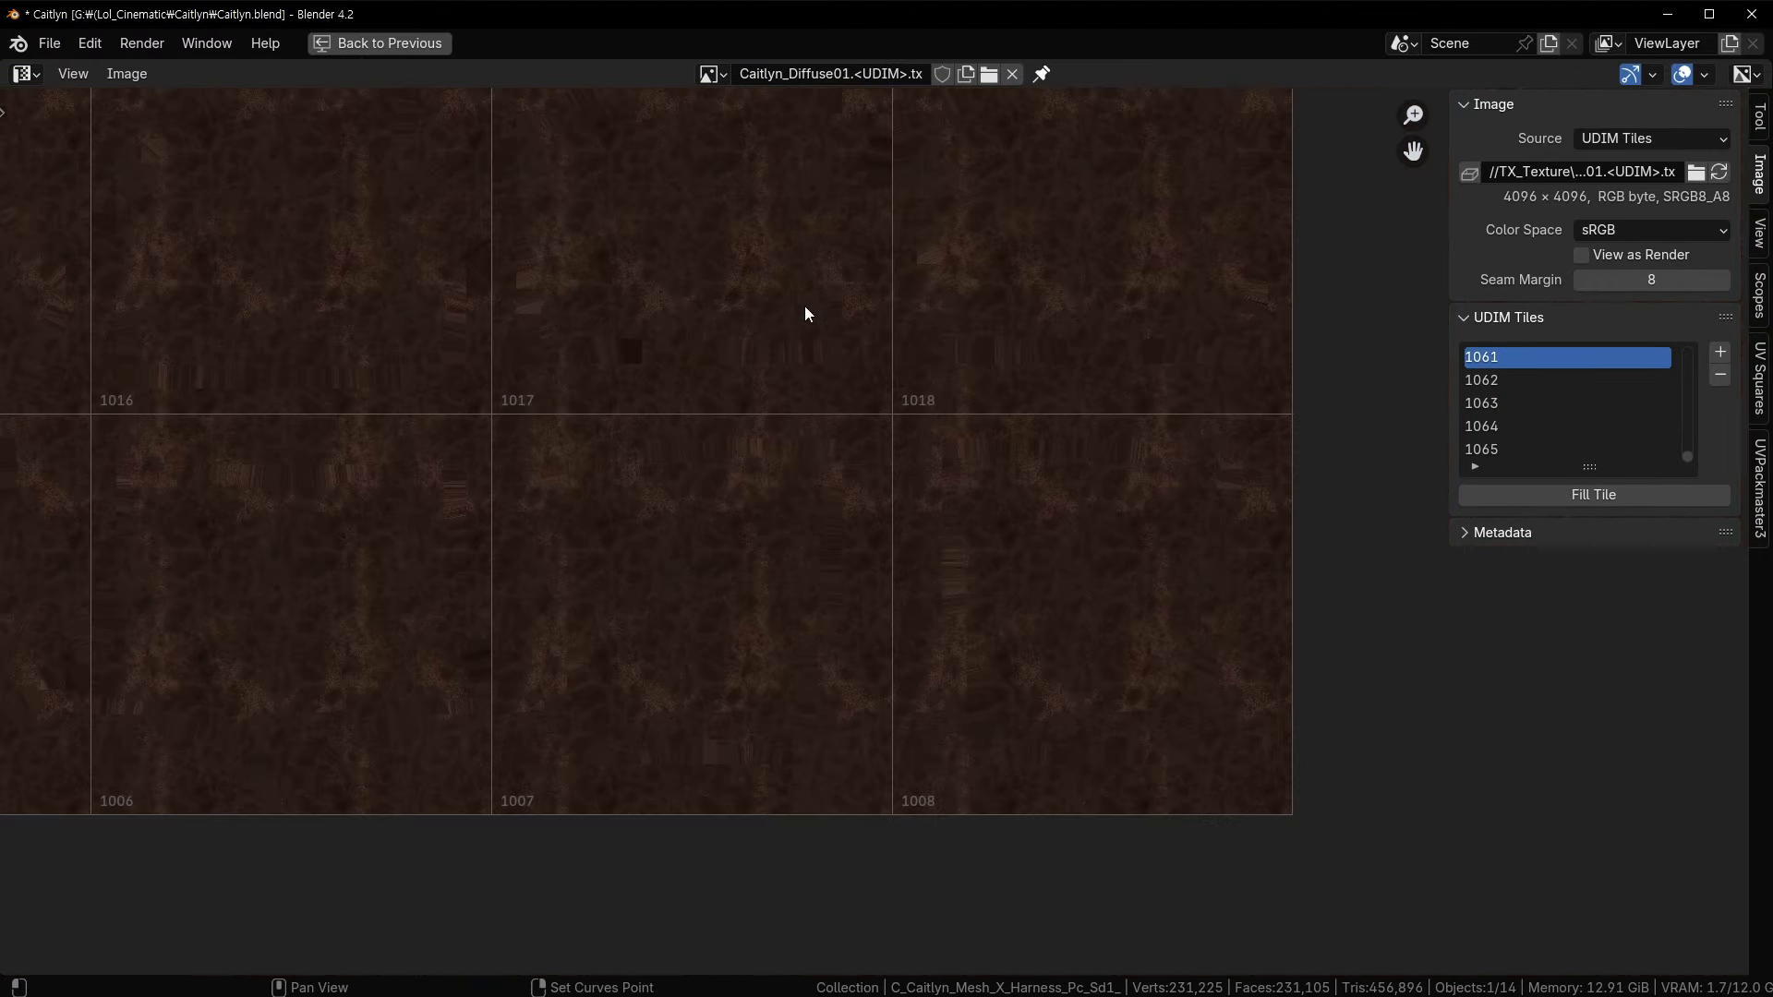
middle_click_drag(451, 552, 942, 601)
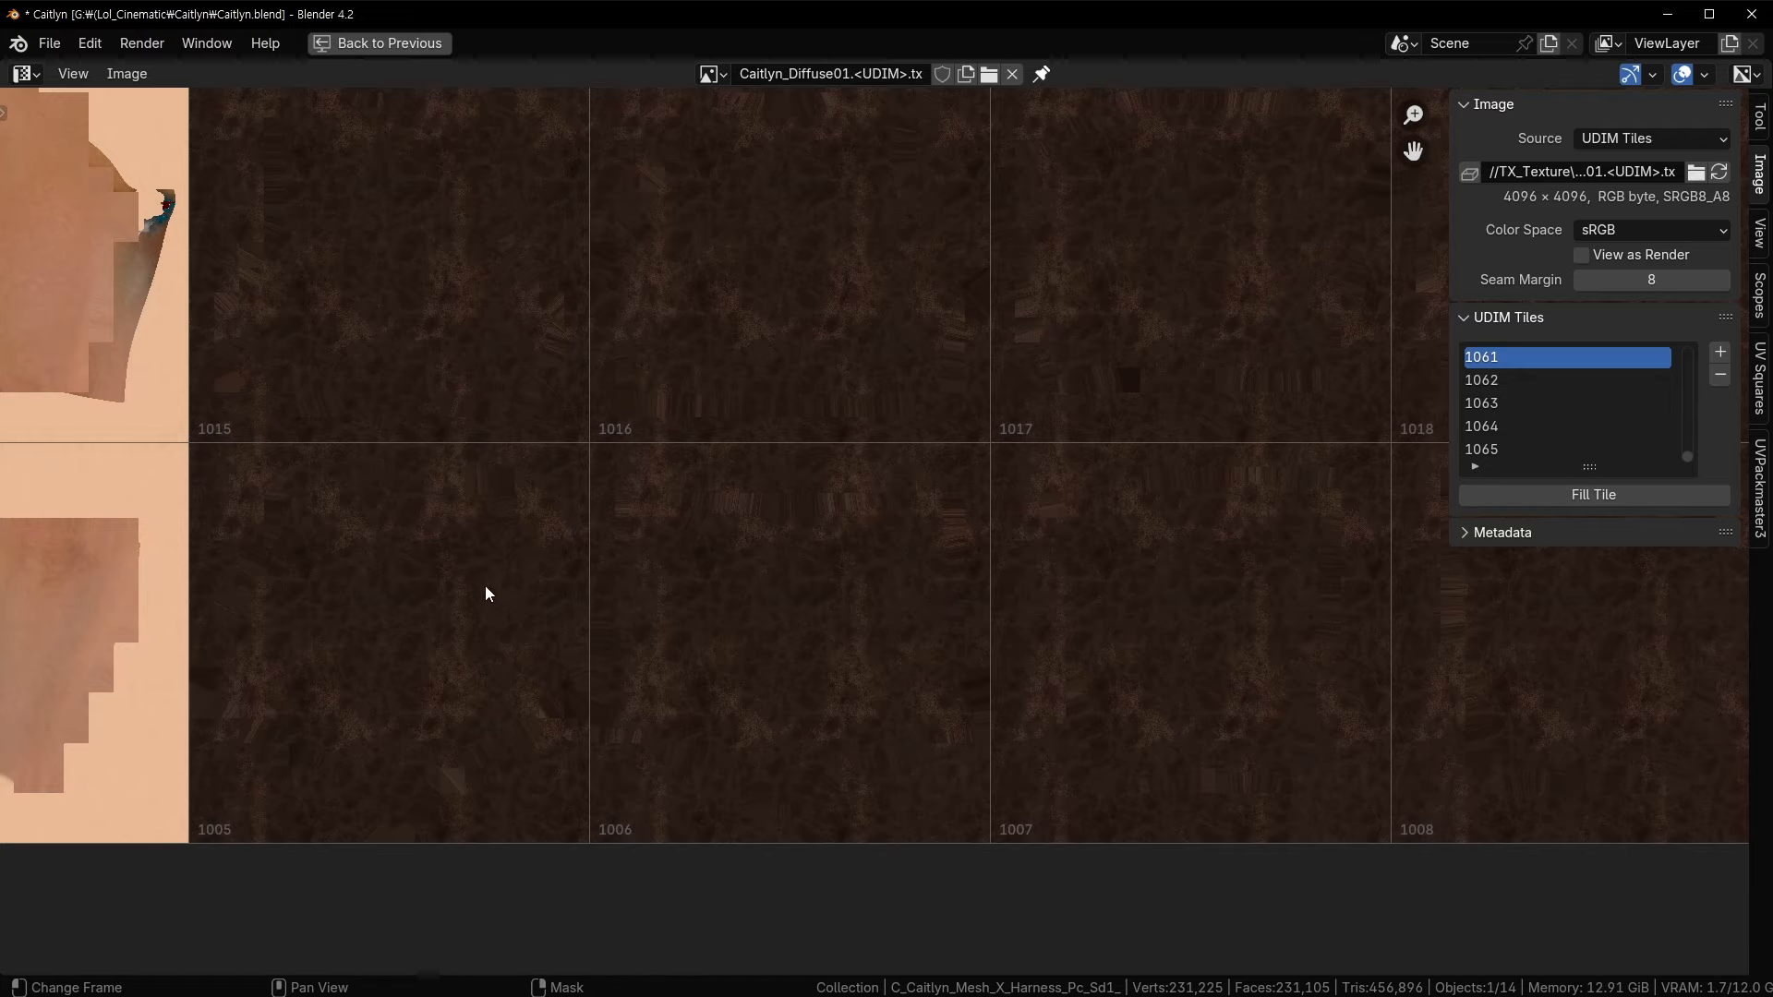
middle_click_drag(502, 202, 718, 706)
middle_click_drag(683, 317, 812, 644)
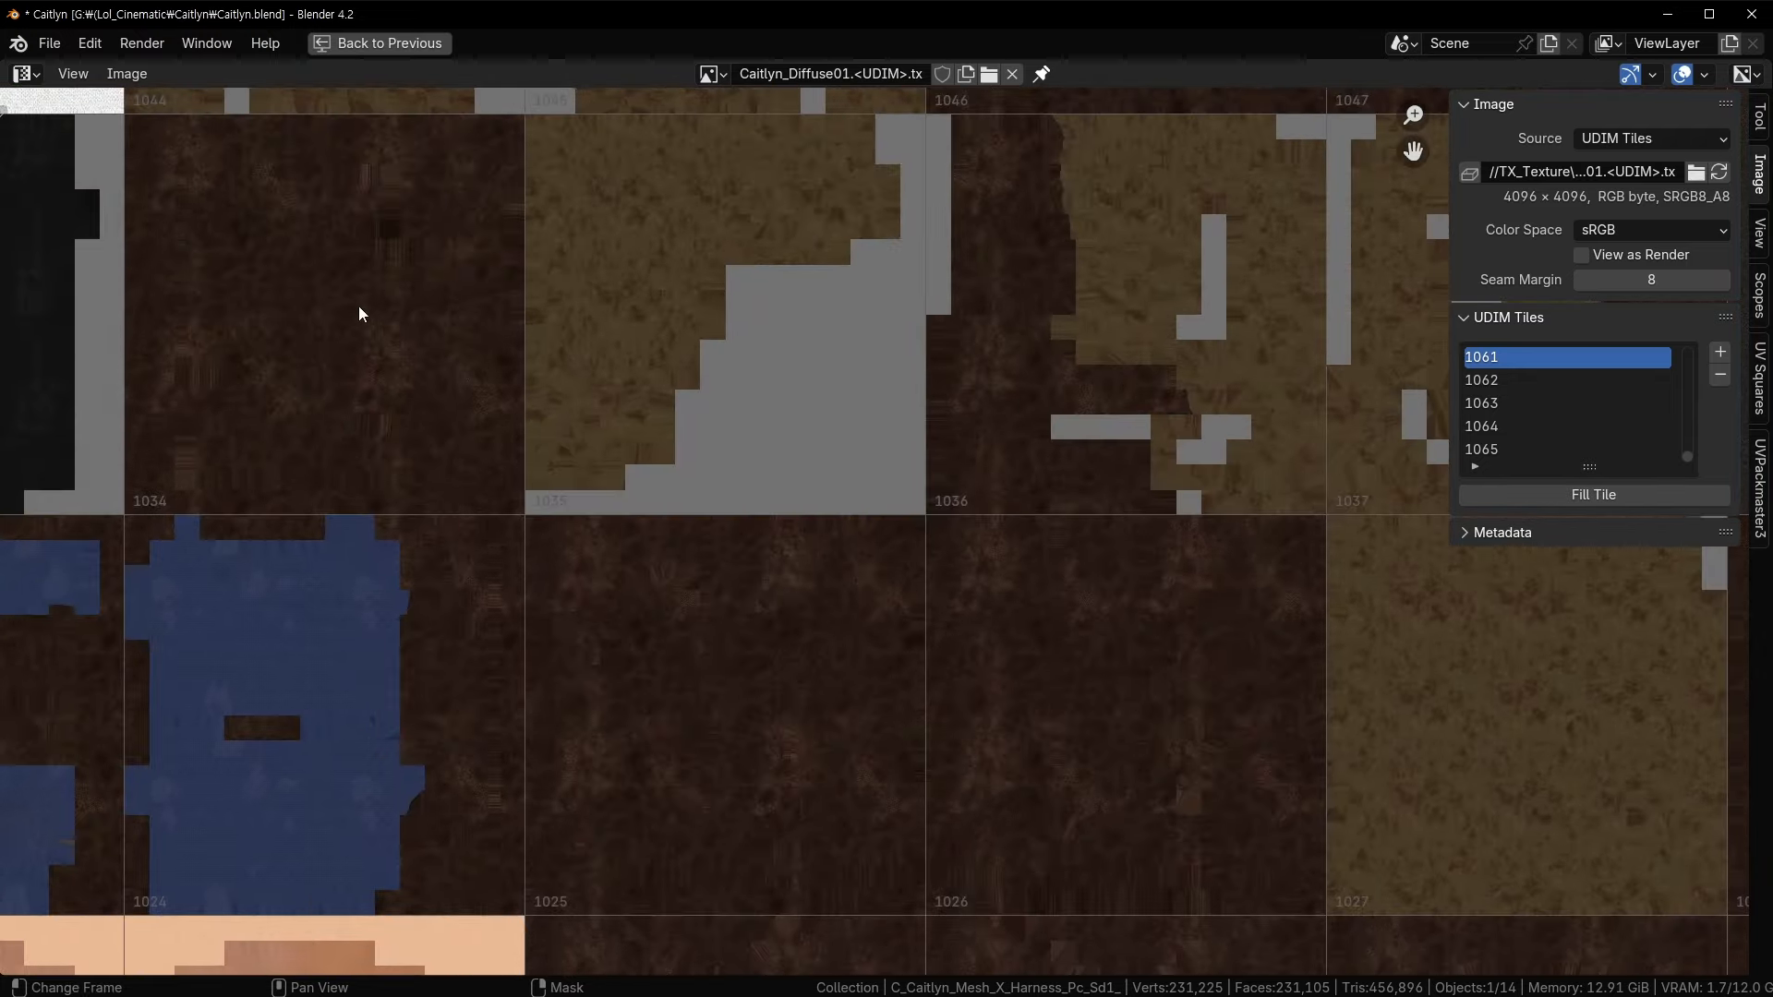
- Examine the clothing tiles around 1033, 1034, 1043 and 1051 up close, ending with an overview of the upper rows
middle_click_drag(364, 308, 620, 501)
scroll(620, 500, "up", 6)
scroll(621, 500, "down", 5)
middle_click_drag(323, 418, 1029, 580)
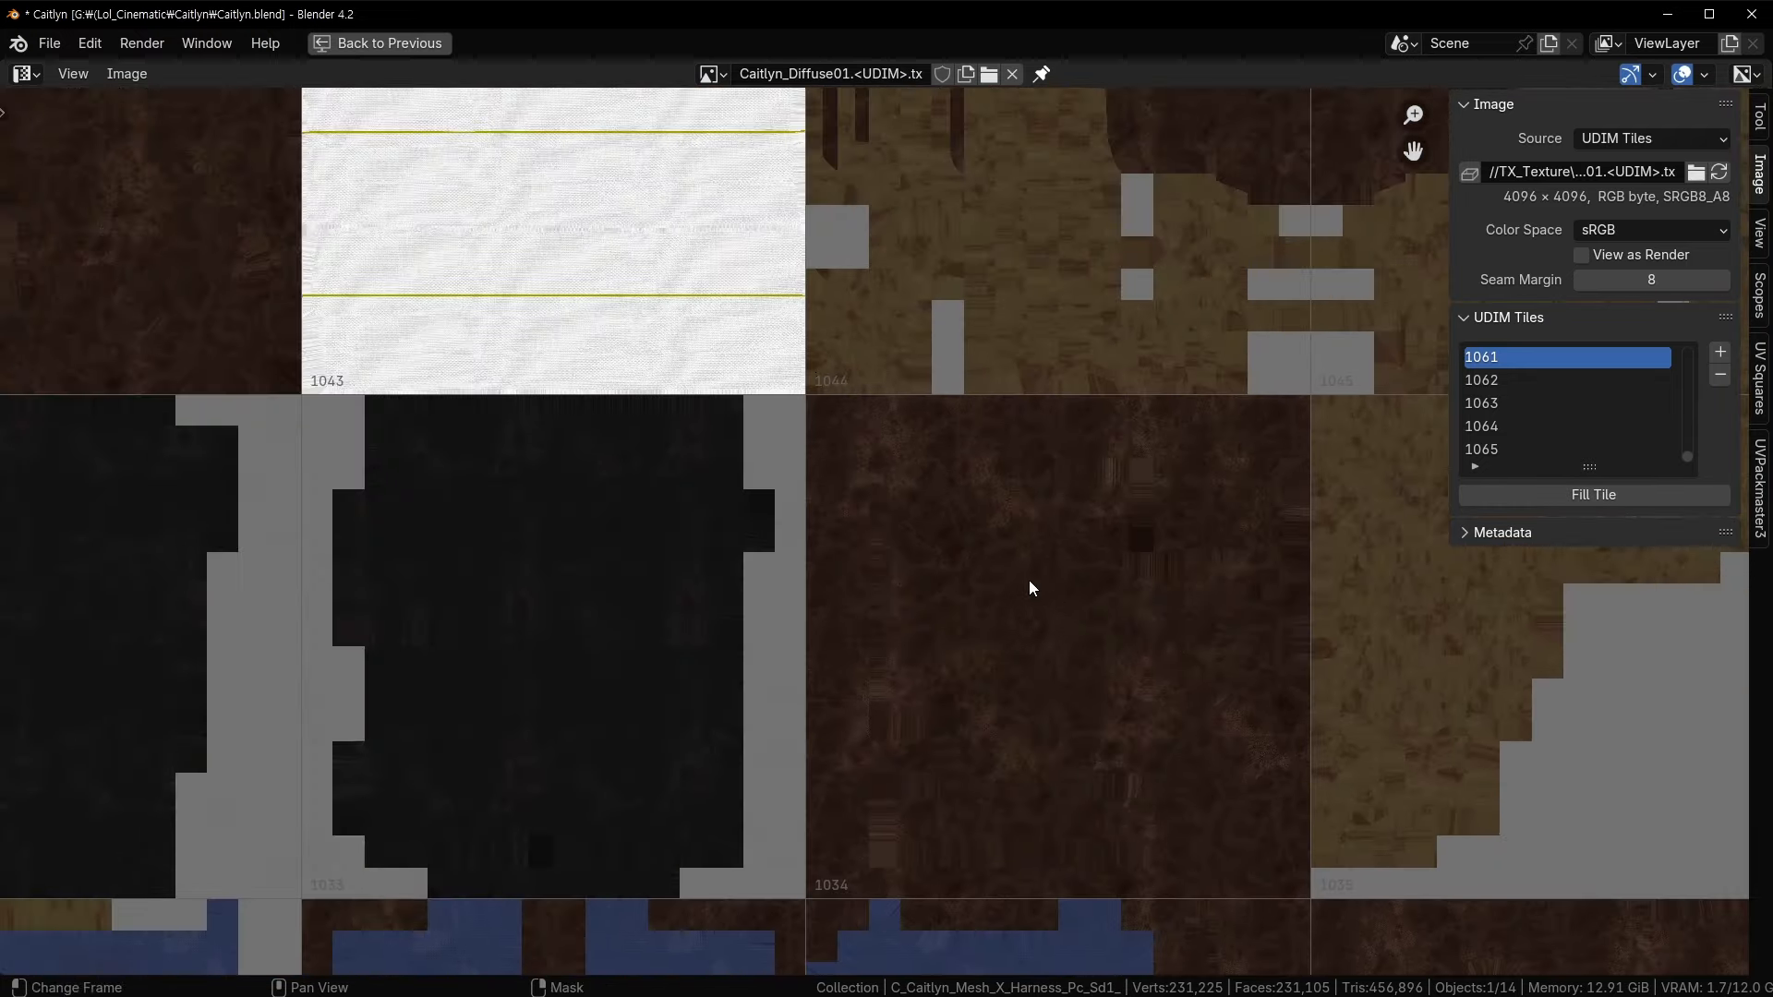
scroll(896, 526, "down", 2)
middle_click_drag(573, 309, 1109, 808)
scroll(502, 467, "up", 5)
middle_click_drag(450, 529, 1319, 710)
scroll(880, 552, "up", 5)
scroll(976, 336, "down", 5)
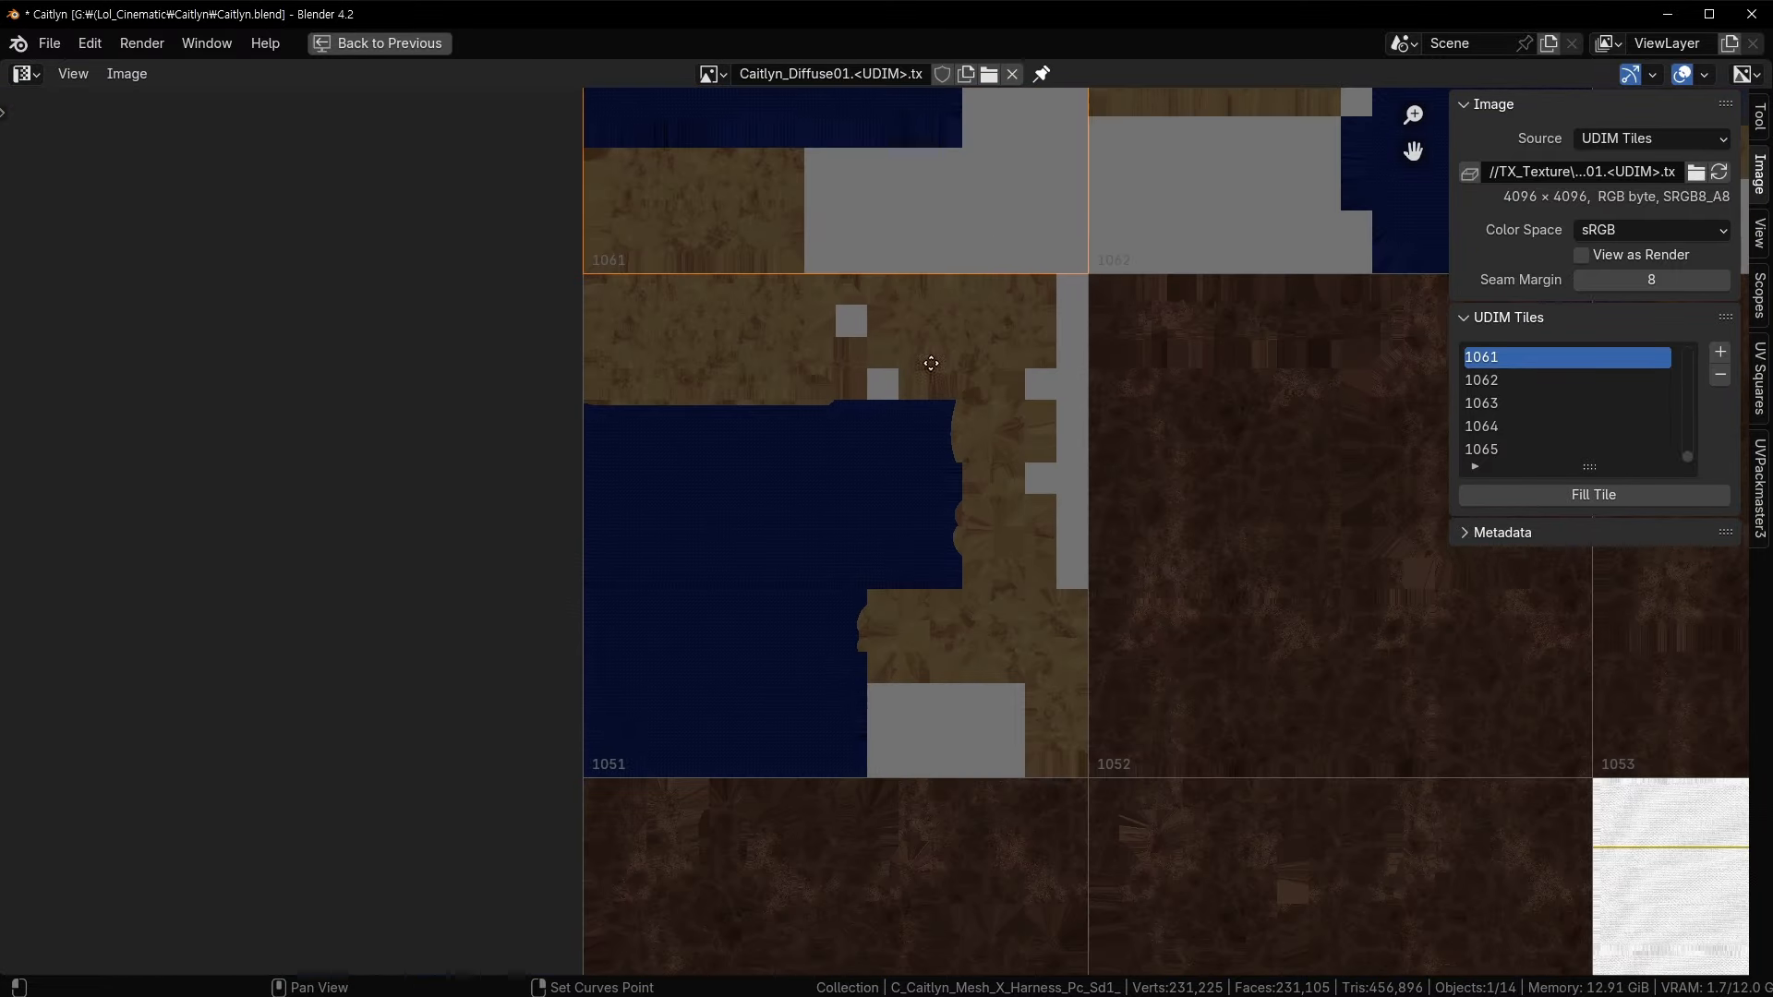
middle_click_drag(1124, 305, 445, 266)
scroll(1198, 648, "down", 8)
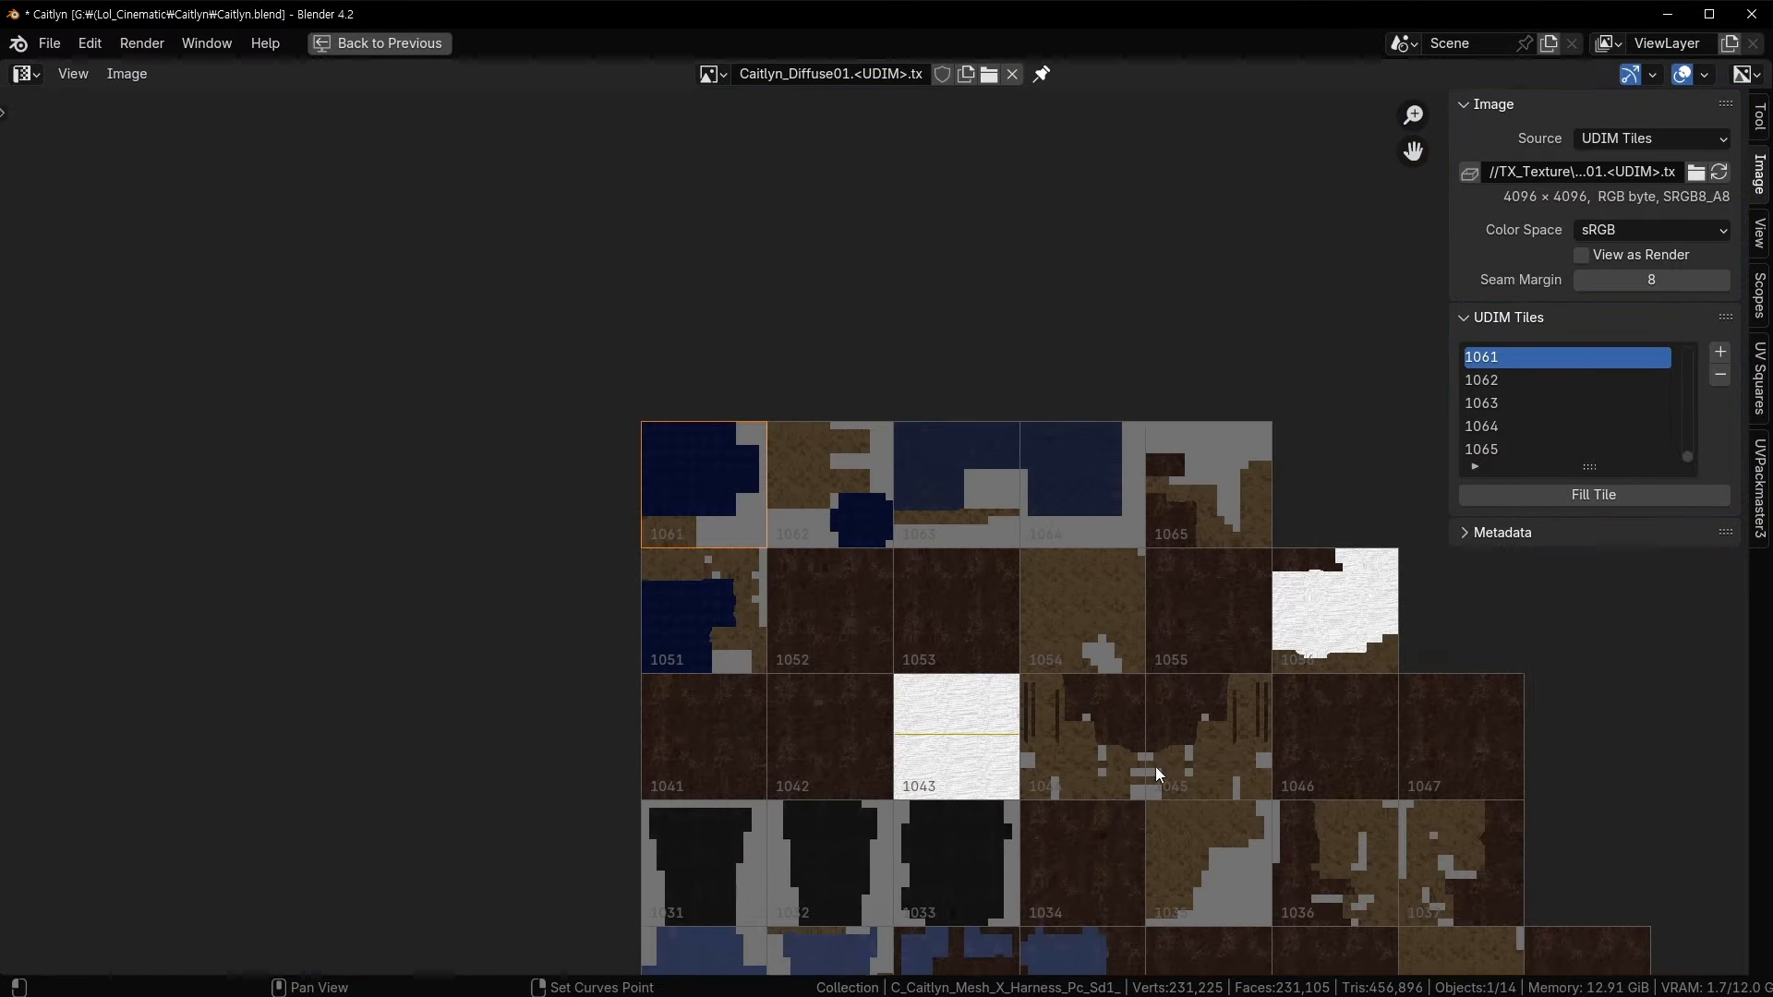
- Examine the skin detail around the eye and cheek on face tile 1001, returning to the lower tile rows
middle_click_drag(1155, 766, 1073, 194)
scroll(899, 534, "up", 4)
scroll(823, 419, "up", 8)
middle_click_drag(359, 738, 974, 762)
scroll(835, 415, "up", 3)
scroll(871, 514, "up", 2)
middle_click_drag(879, 380, 618, 697, "shift")
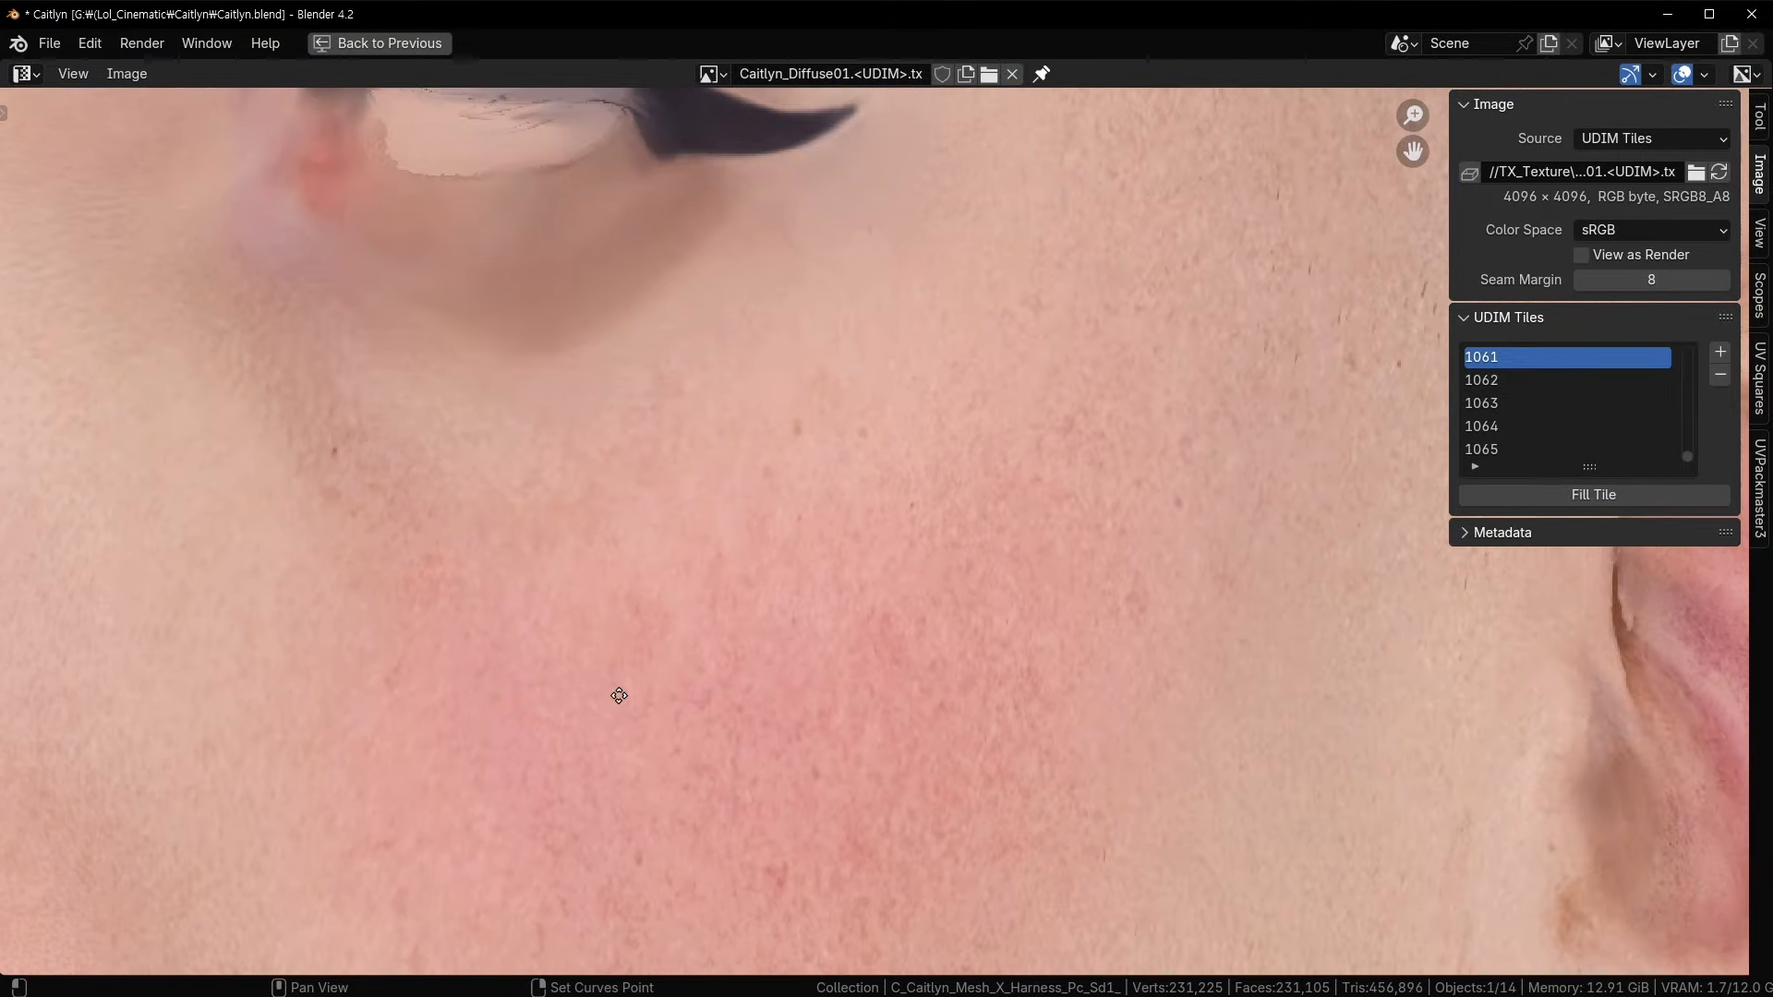
scroll(992, 585, "down", 6)
scroll(990, 584, "down", 7)
middle_click_drag(1001, 586, 673, 585)
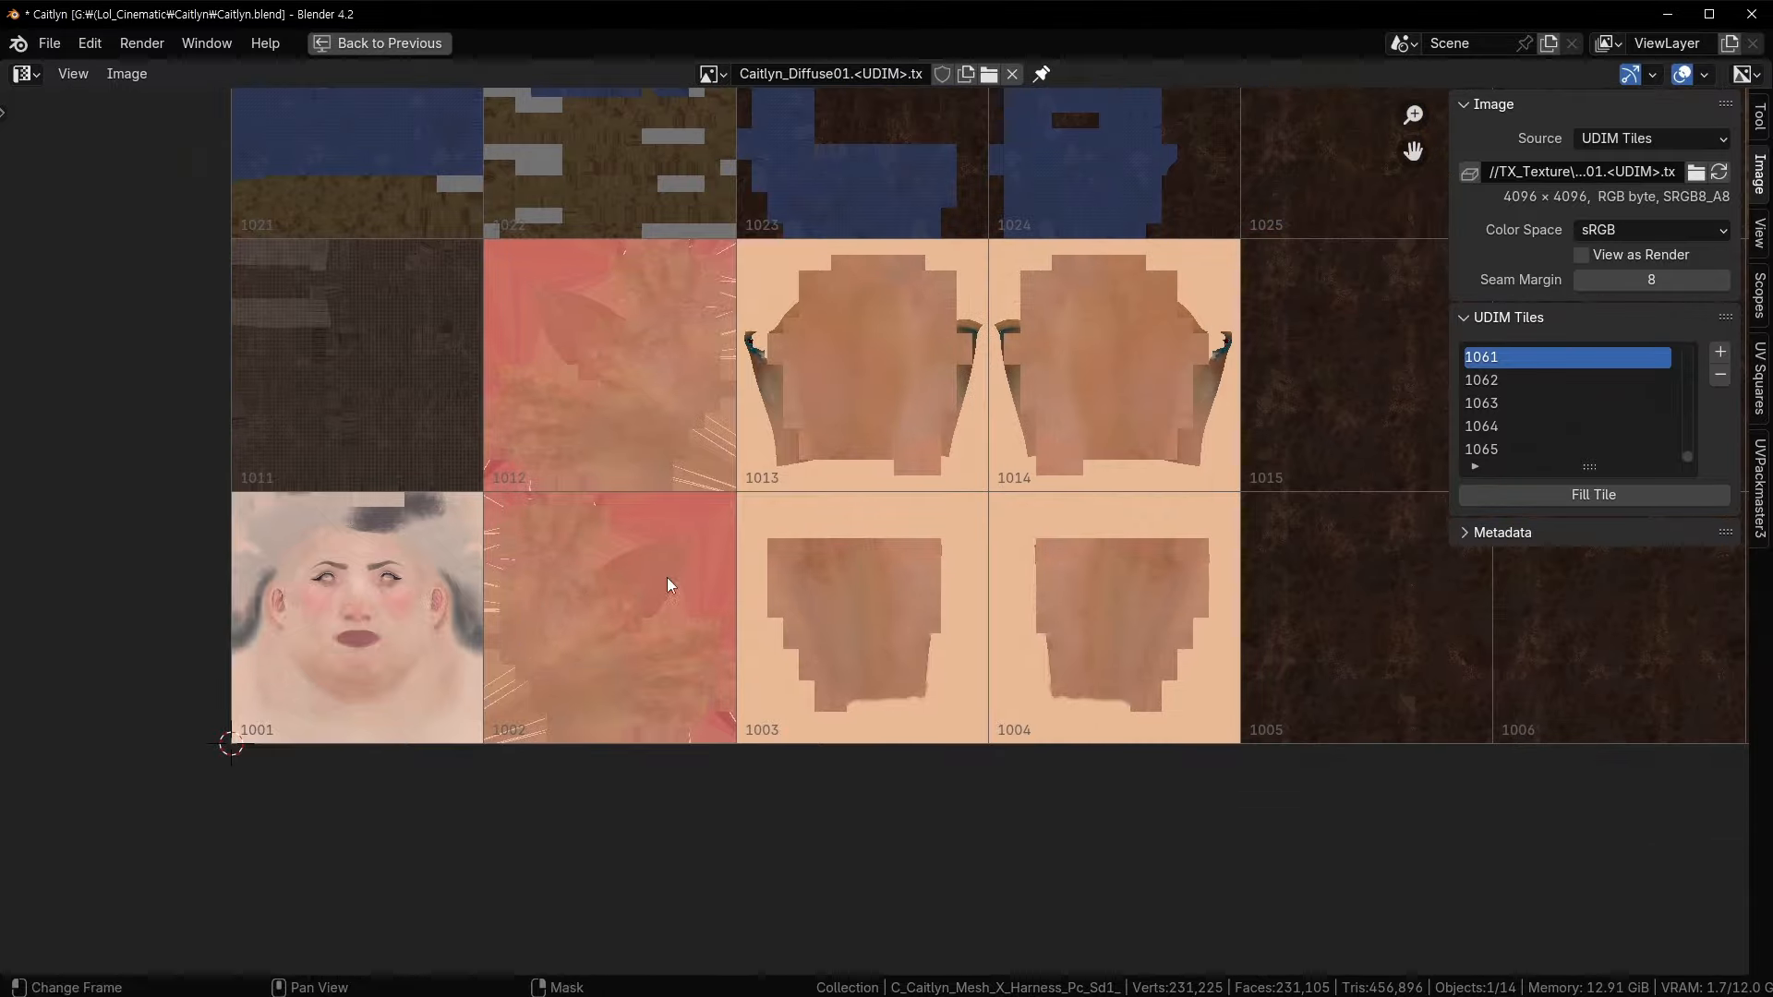
- Restore the regular multi-editor layout, fit the diffuse tile rows in the Image Editor, and hide its properties sidebar
key("ctrl+space")
middle_click_drag(895, 424, 921, 411)
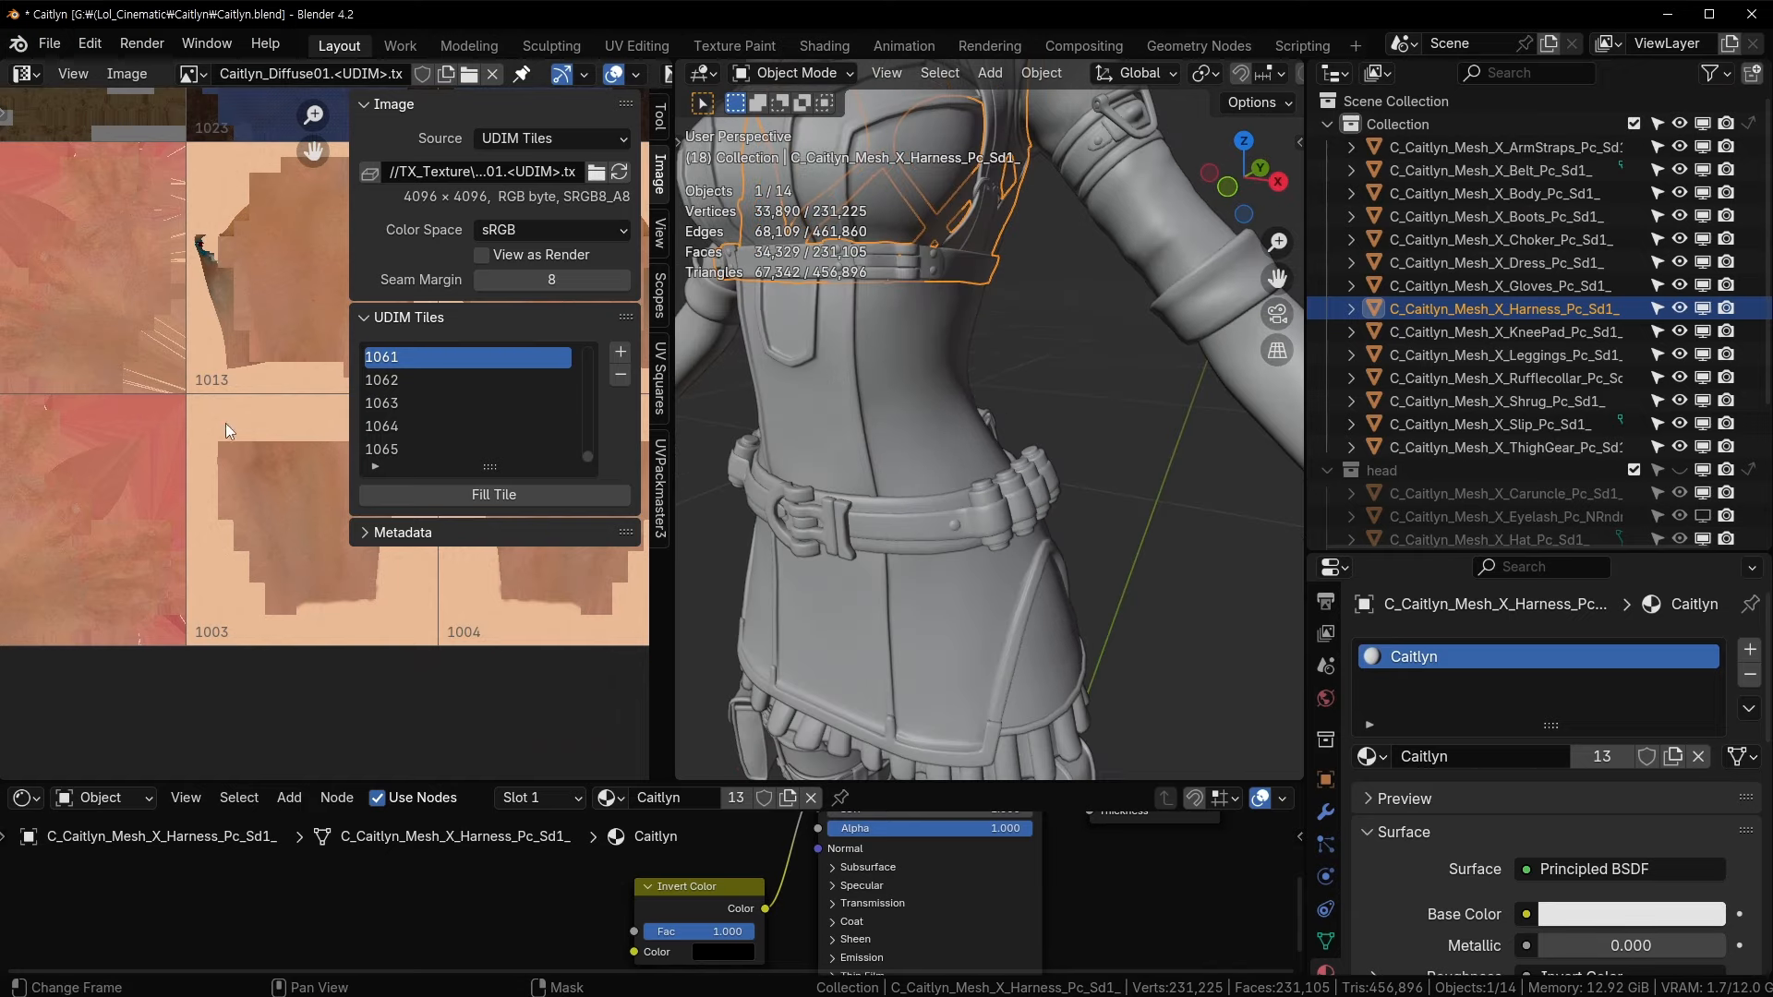
scroll(204, 435, "down", 4)
middle_click_drag(239, 338, 233, 584)
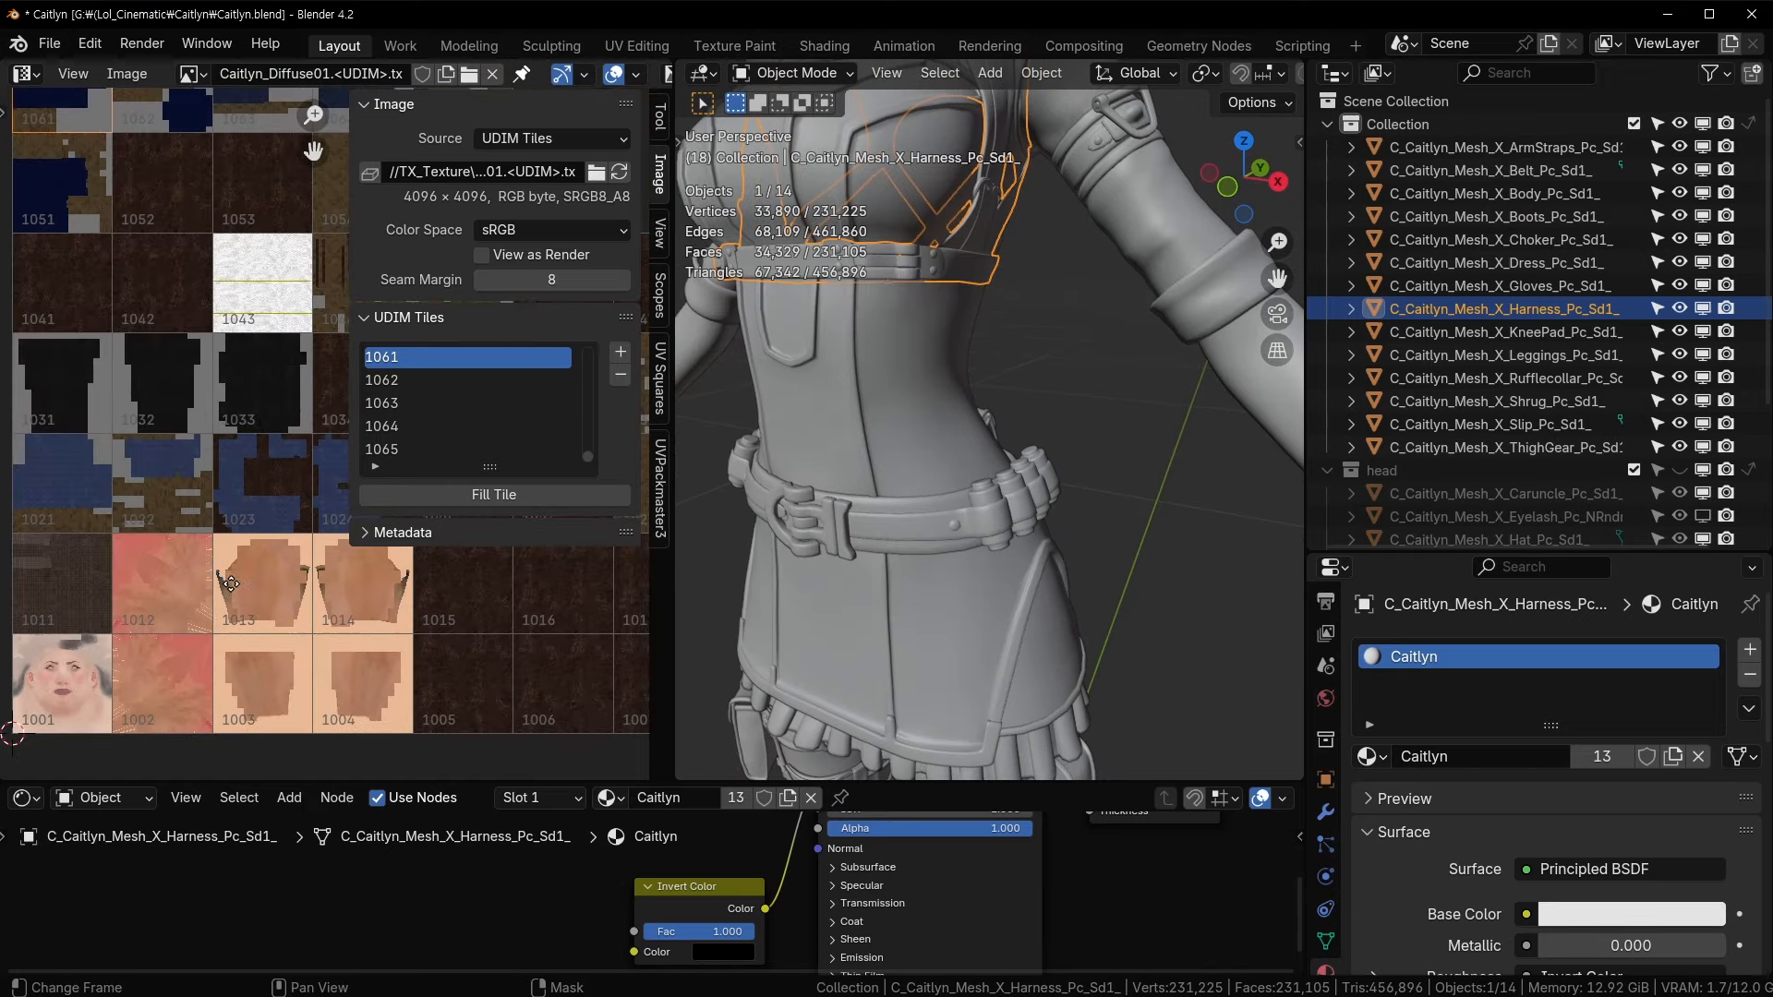
key("n")
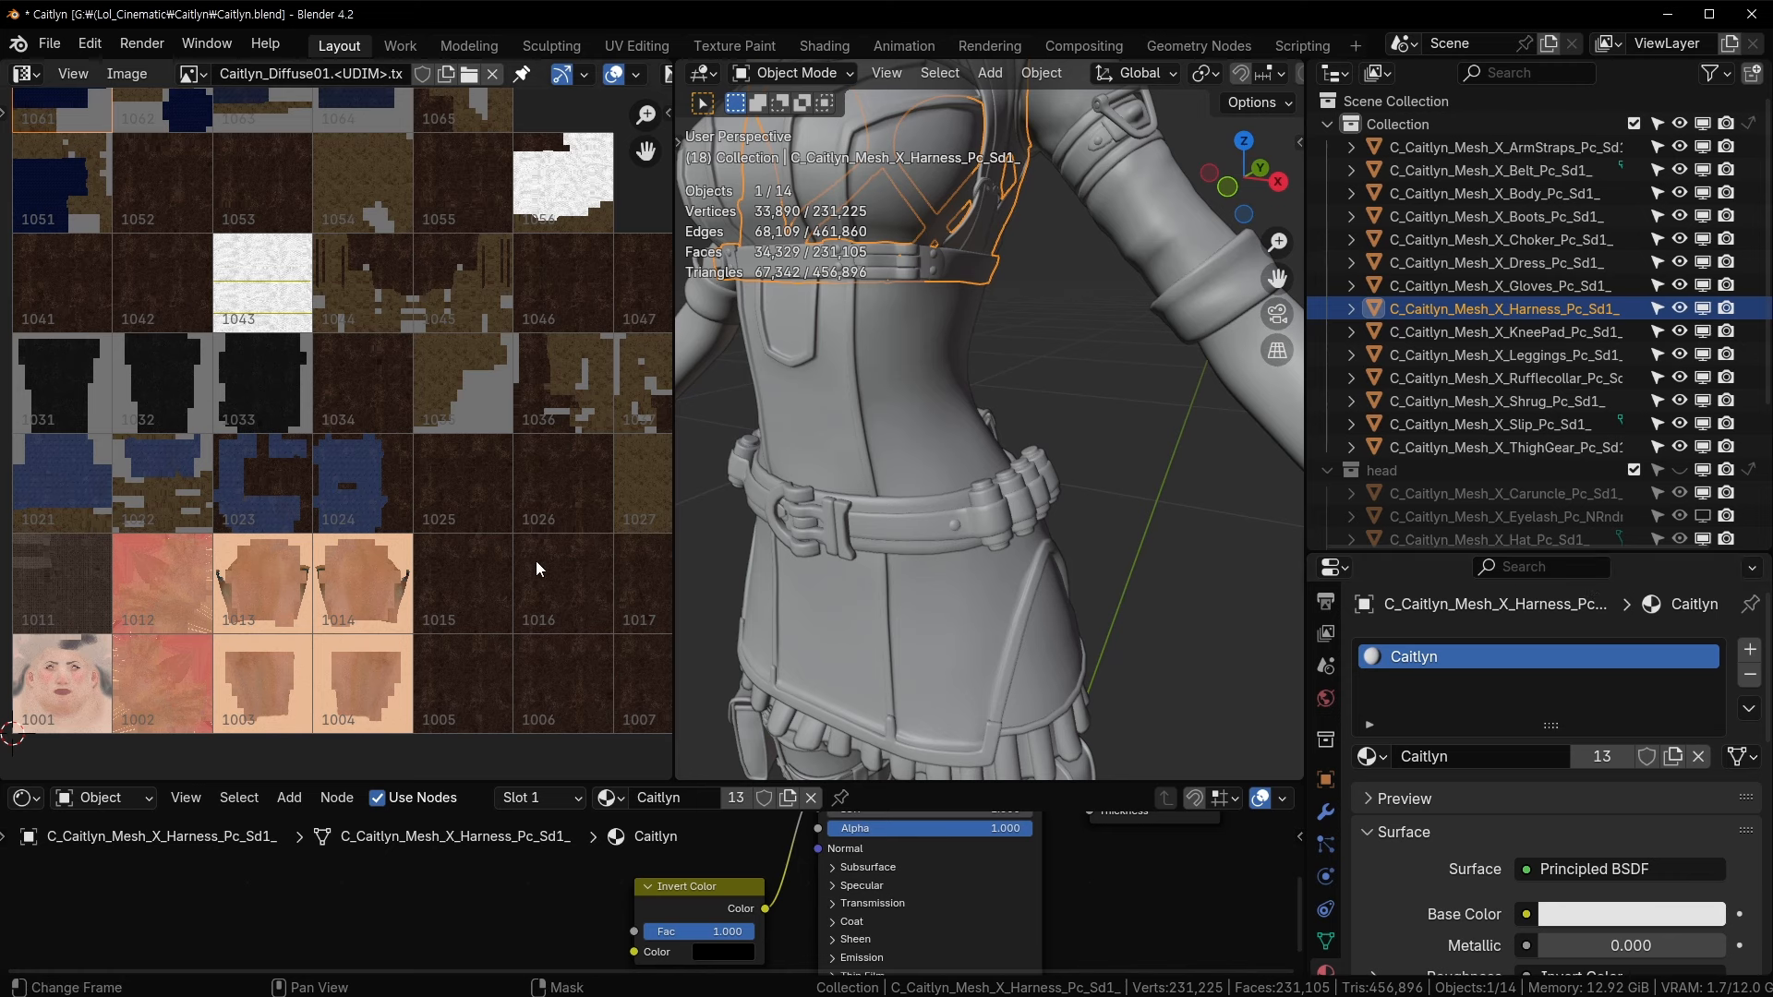
- Select the Dress mesh and enter Edit Mode to show its UV islands over the diffuse UDIM tiles
middle_click_drag(299, 457, 305, 526, "shift")
scroll(305, 527, "down", 1)
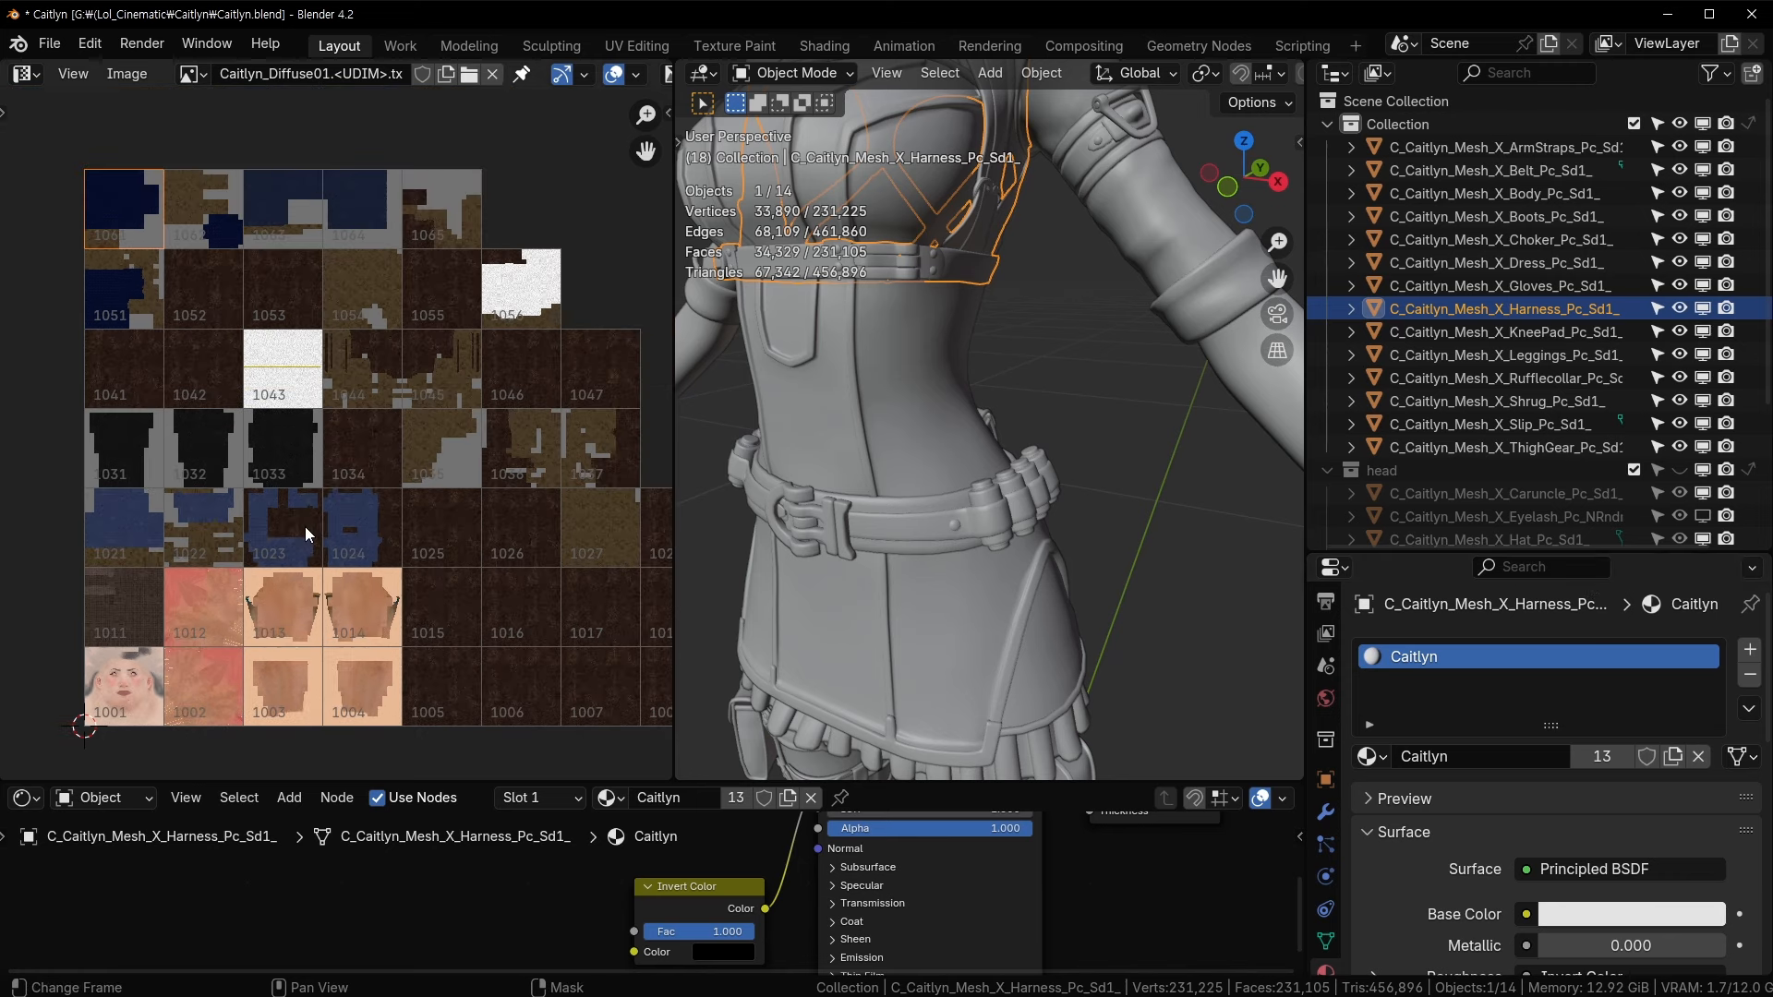
middle_click_drag(247, 630, 211, 563, "shift")
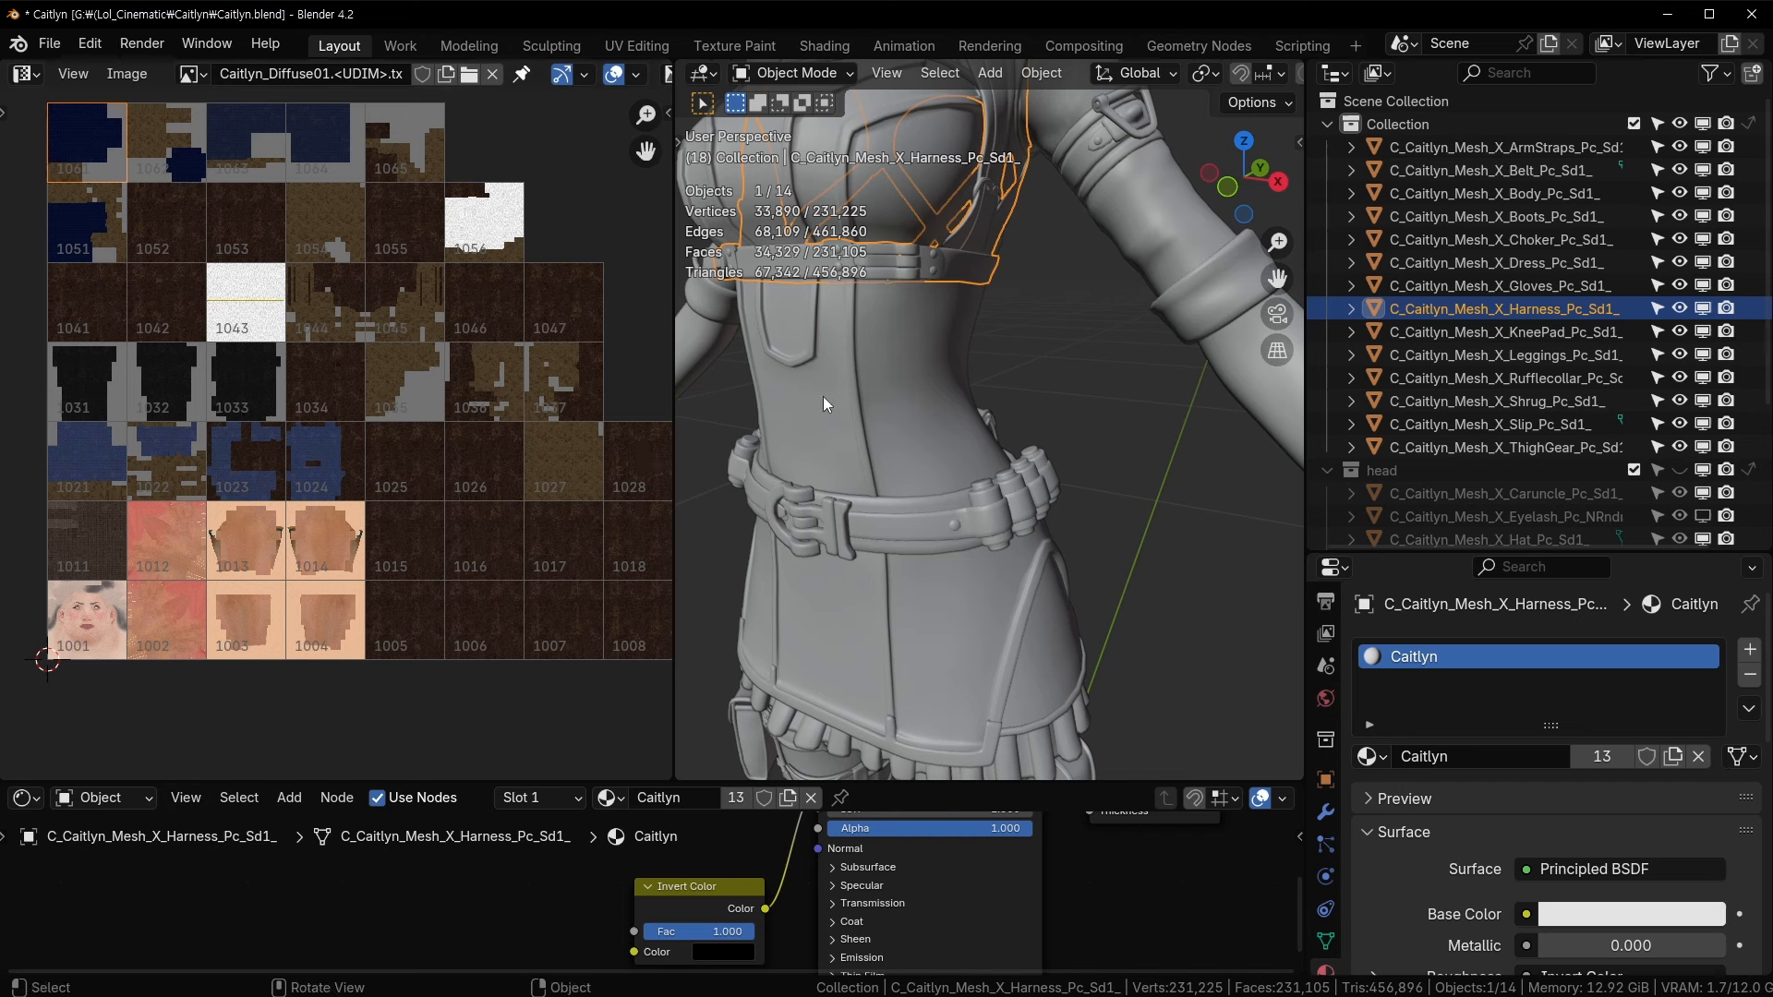
left_click(888, 403)
middle_click_drag(889, 415, 992, 471)
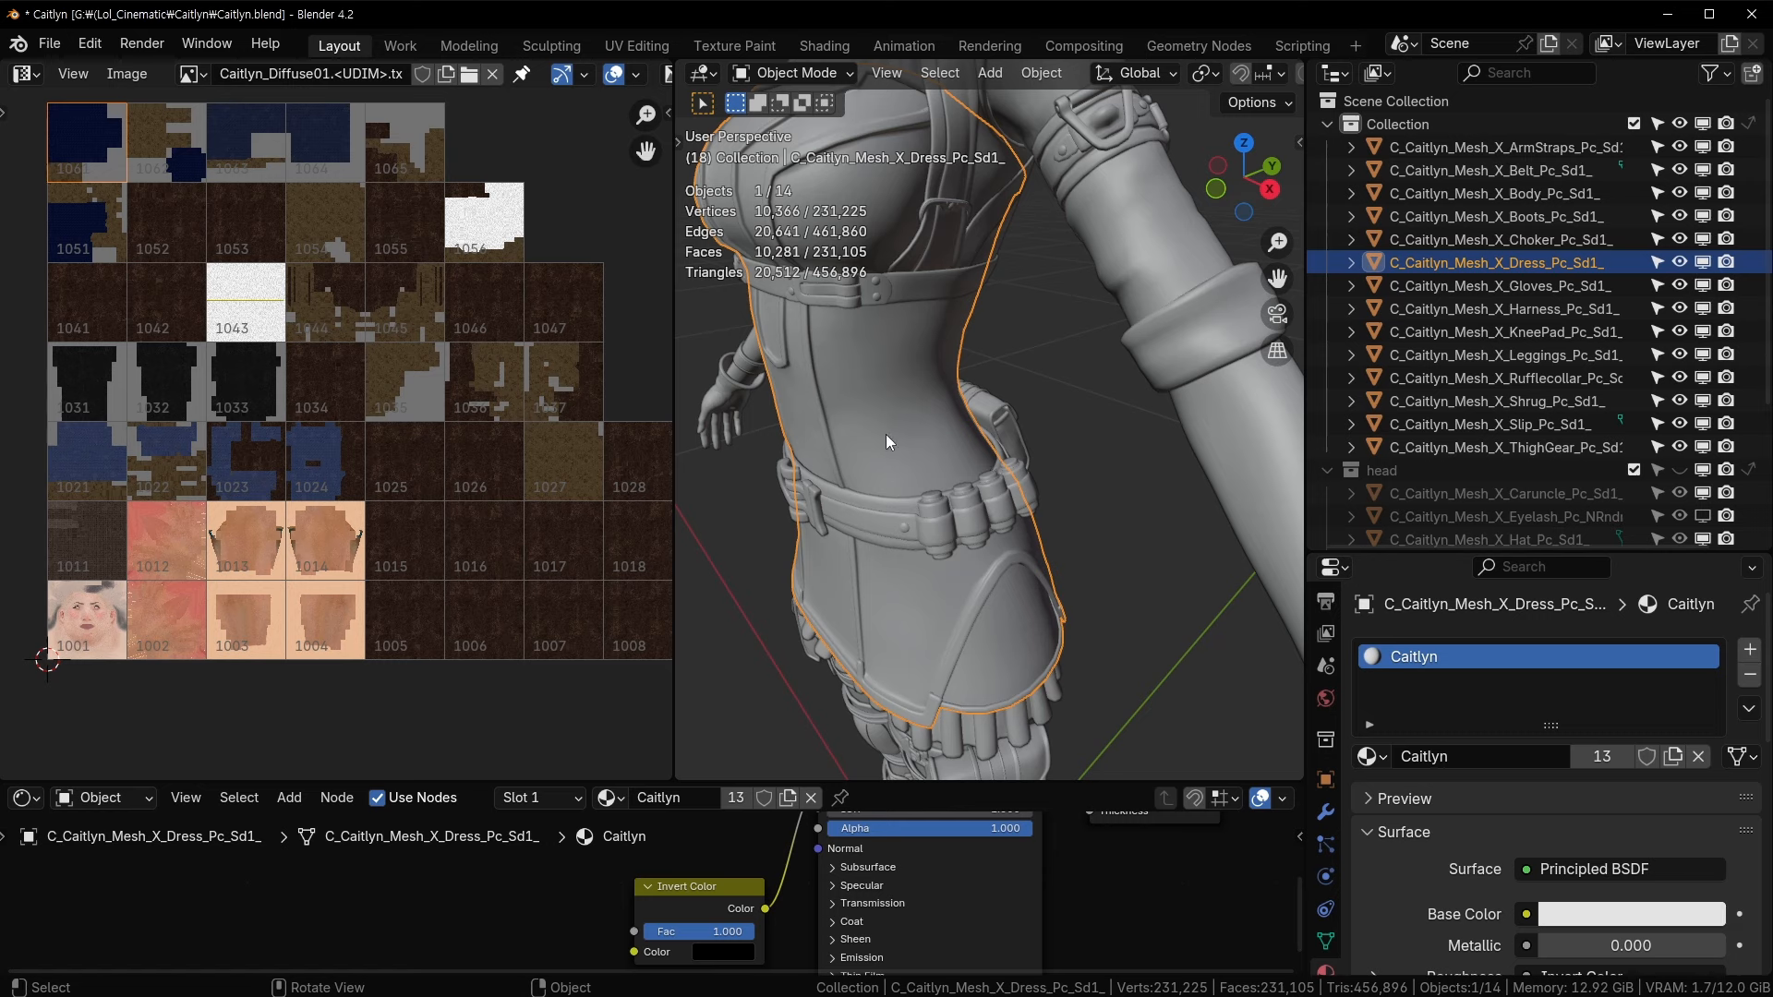
middle_click_drag(886, 442, 935, 407)
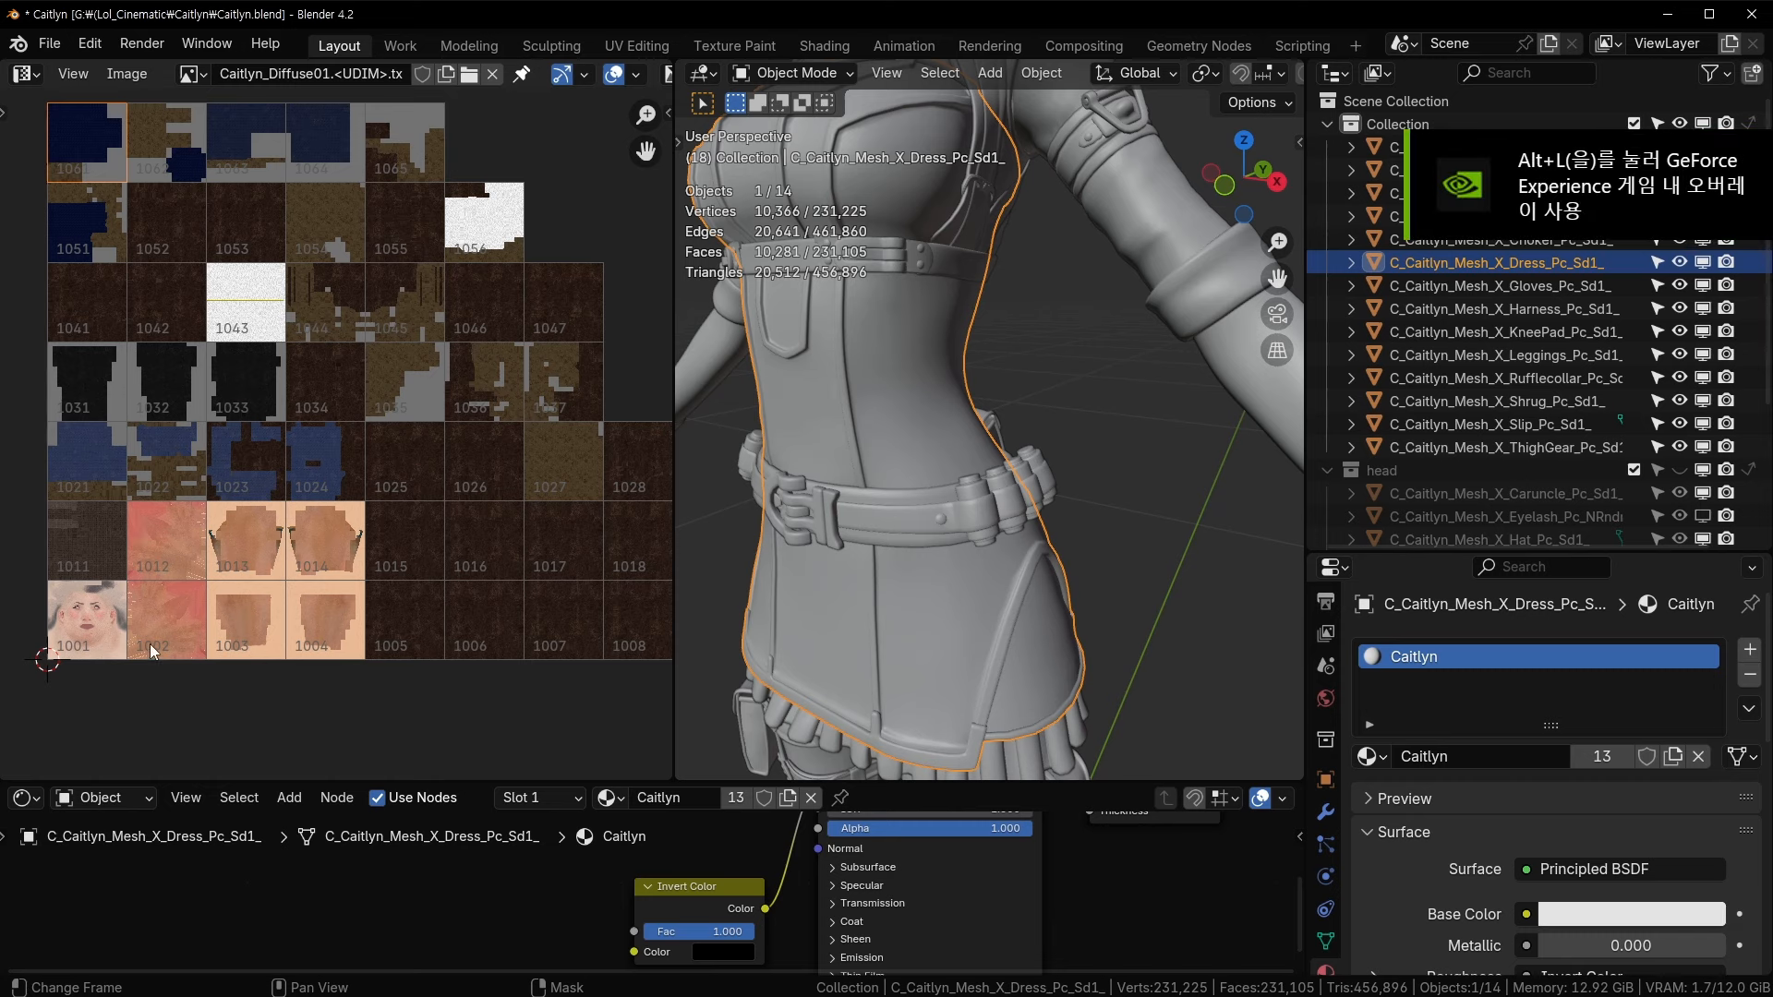
key("Tab")
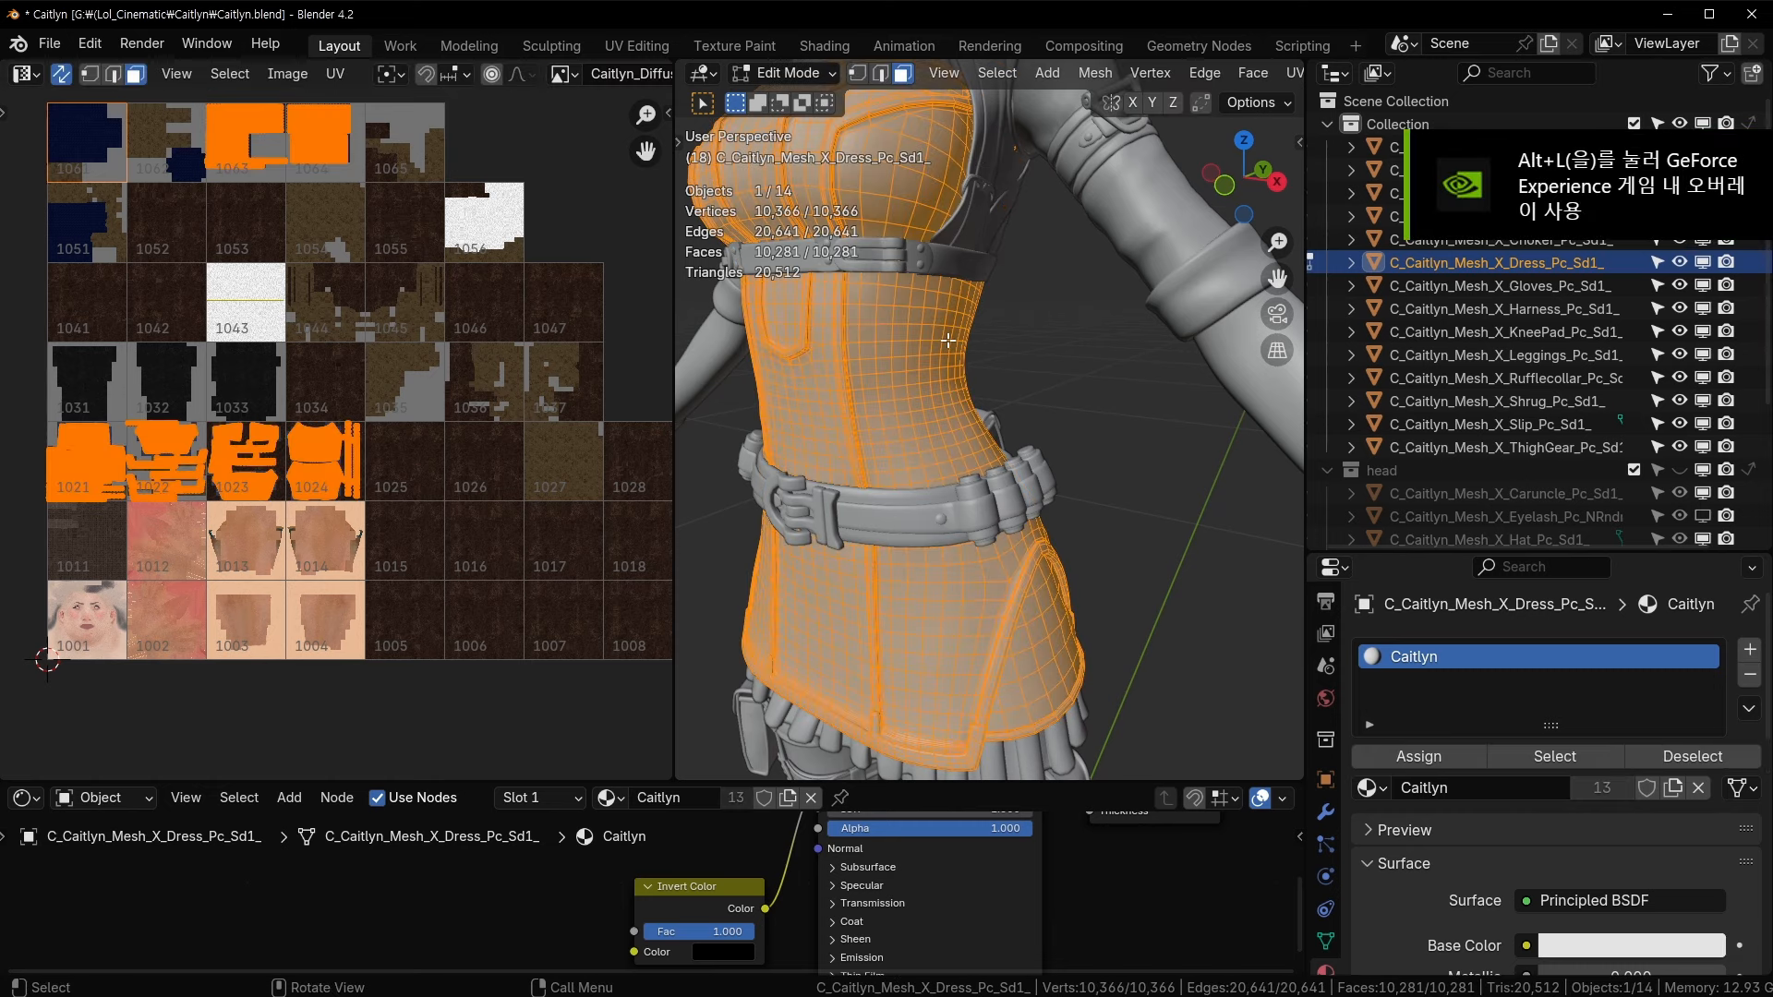
- Open all the visible character meshes together in Edit Mode and maximize the UV editor
scroll(960, 346, "down", 3)
key("Tab")
key("a")
key("Tab")
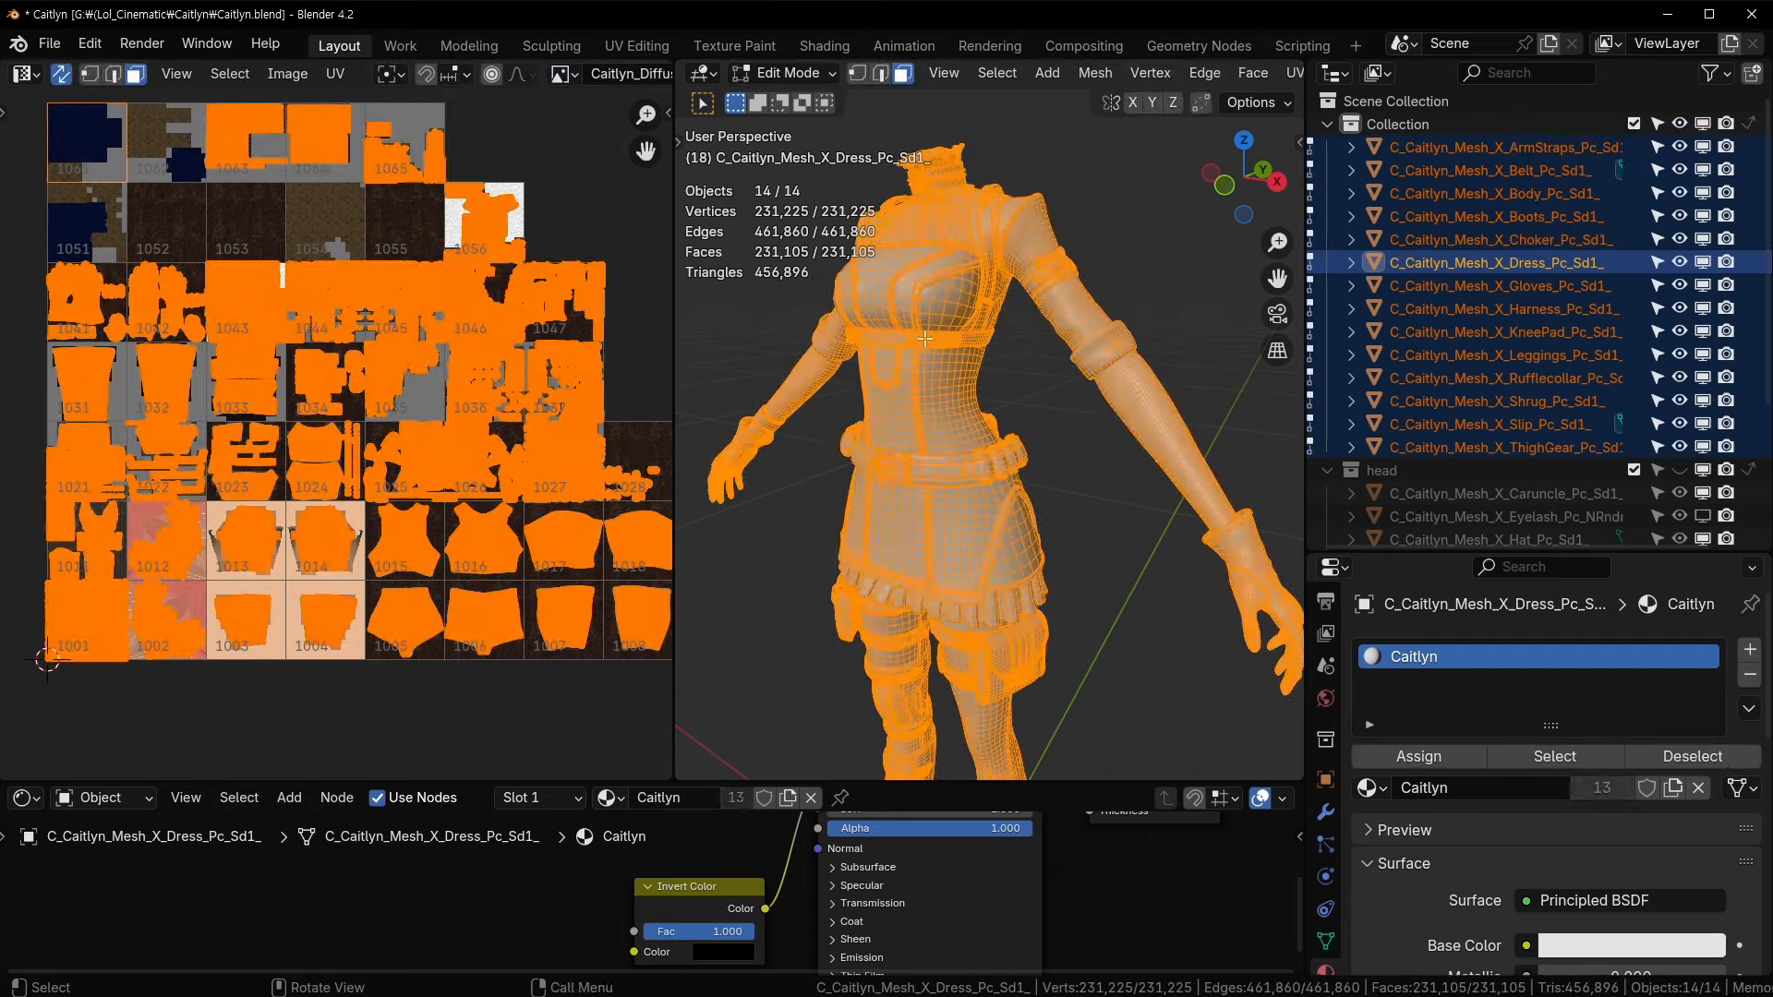
scroll(354, 464, "up", 3)
key("ctrl+space")
scroll(594, 462, "up", 4)
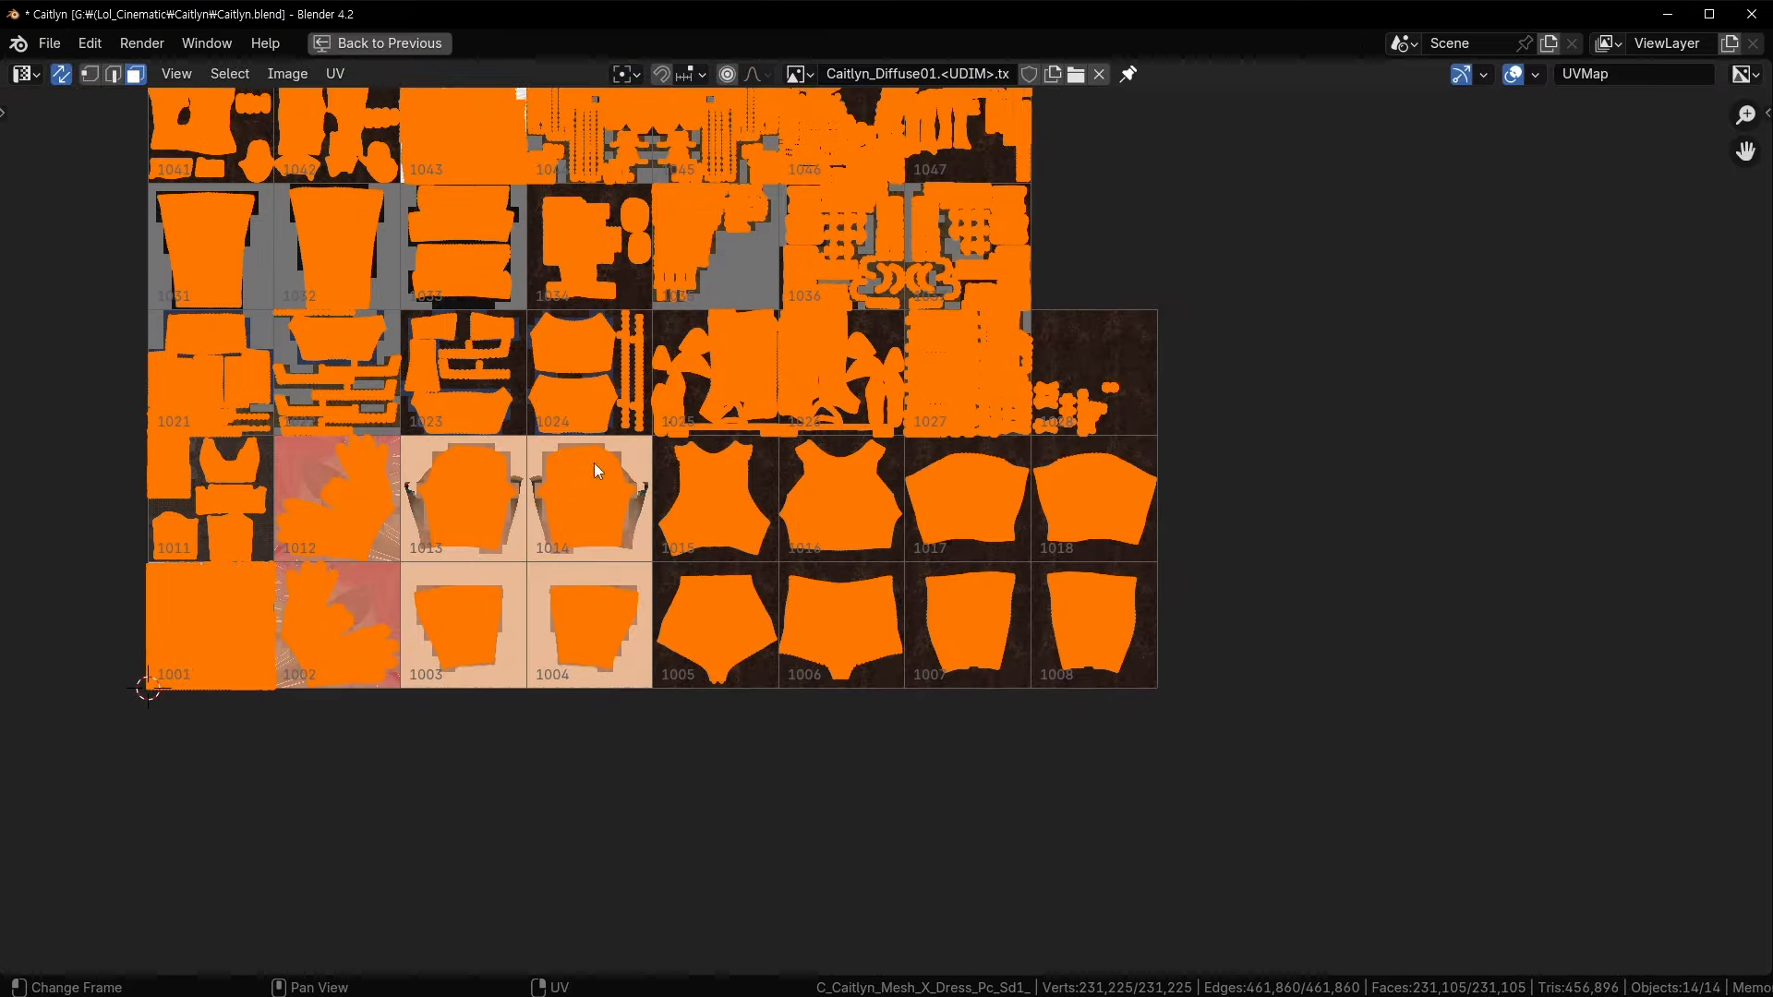
- Examine the UV islands on tiles 1005, 1006, 1015 and 1016, continuing up to the glove and strap tiles 1041 to 1045
middle_click_drag(559, 387, 1326, 341, "shift")
middle_click_drag(1257, 600, 868, 538, "shift")
scroll(872, 536, "up", 3)
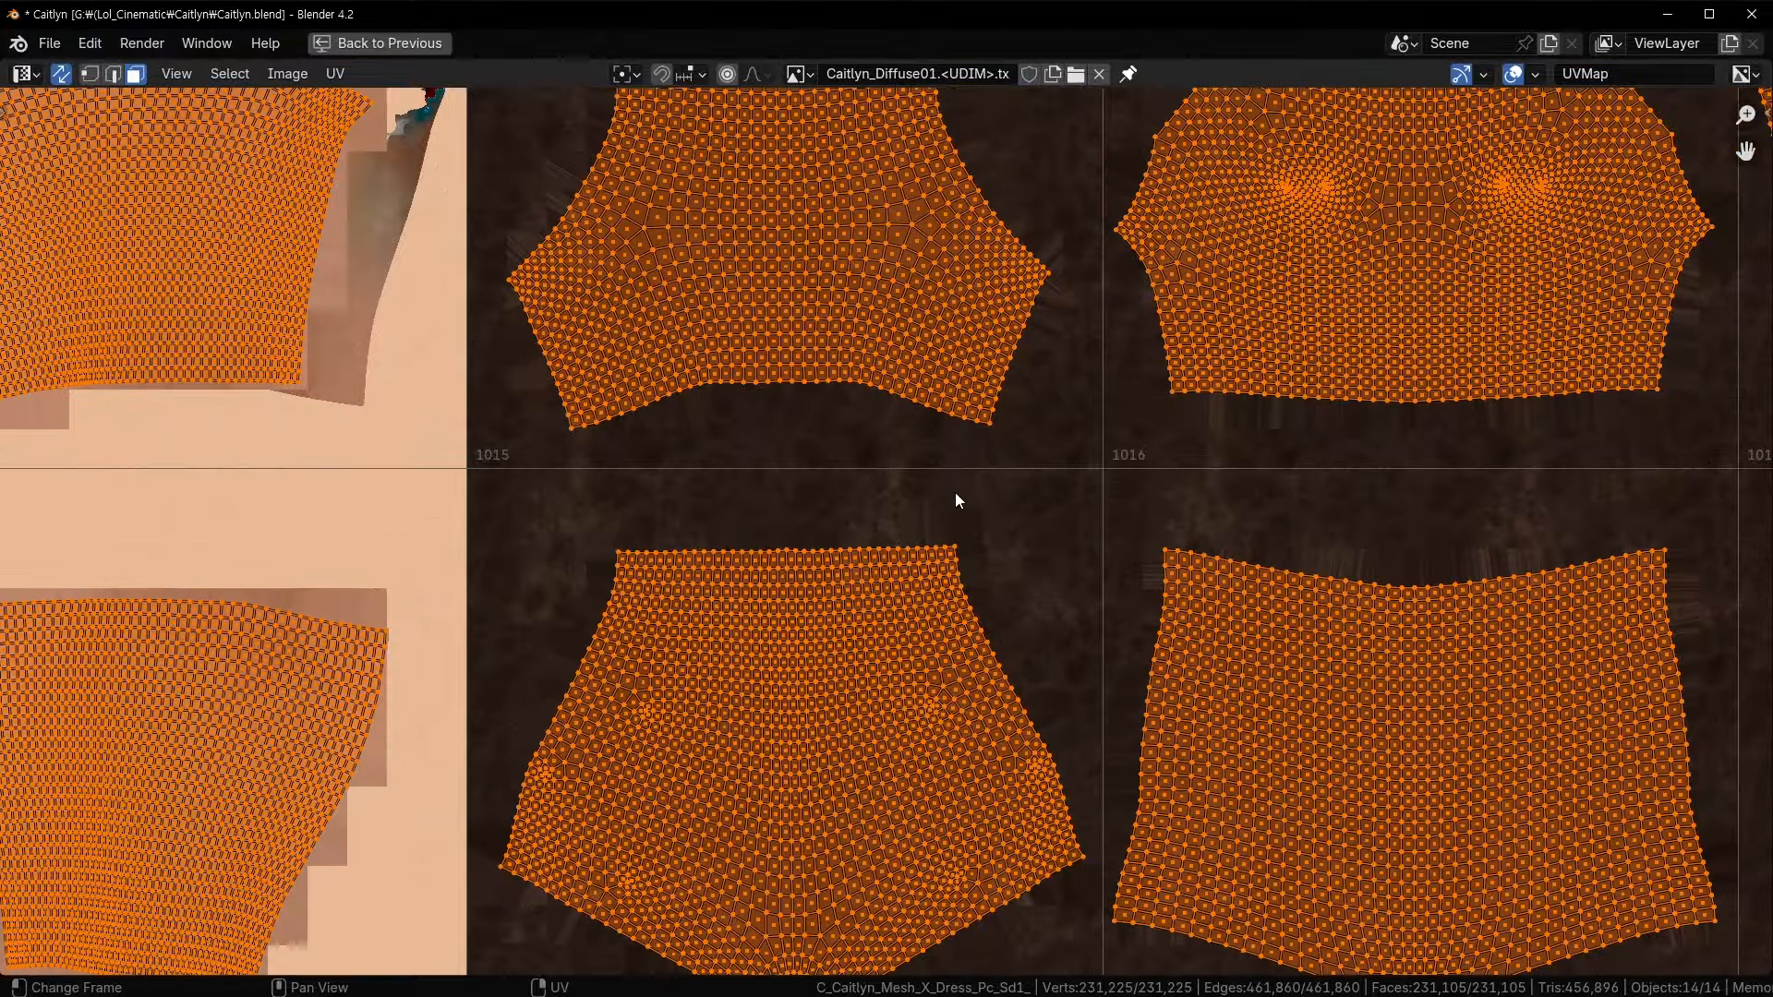
scroll(942, 609, "down", 5)
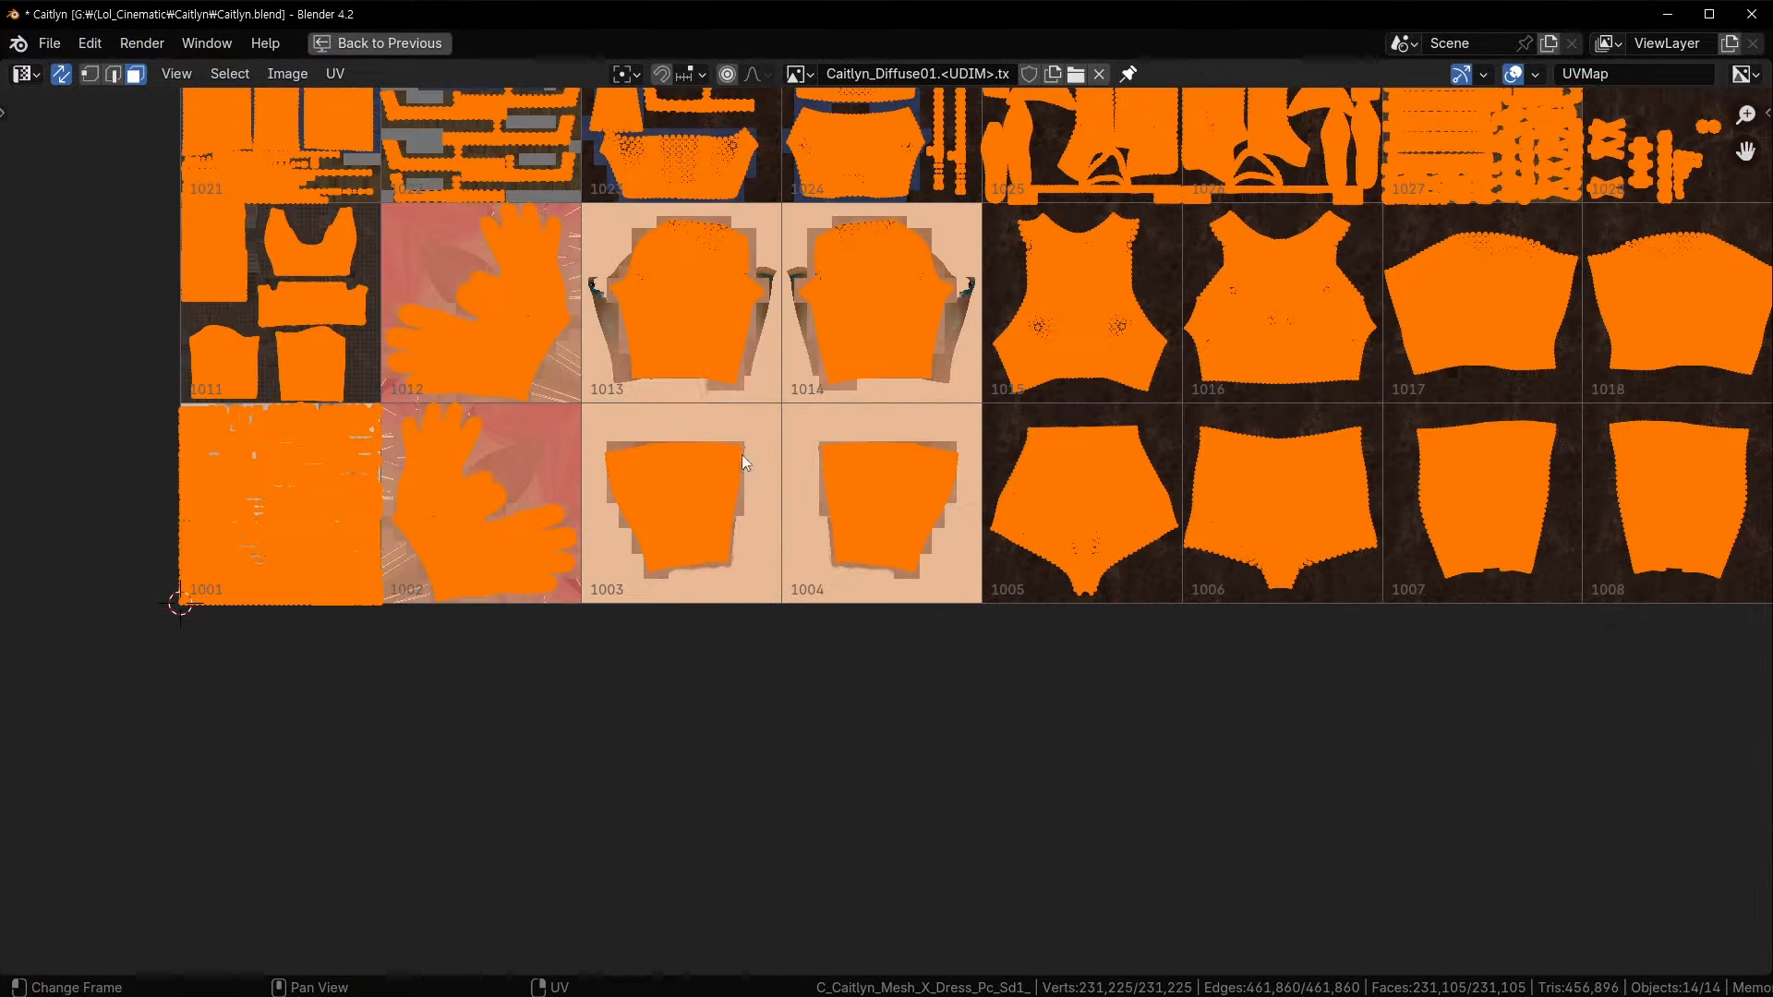
middle_click_drag(740, 454, 933, 580, "shift")
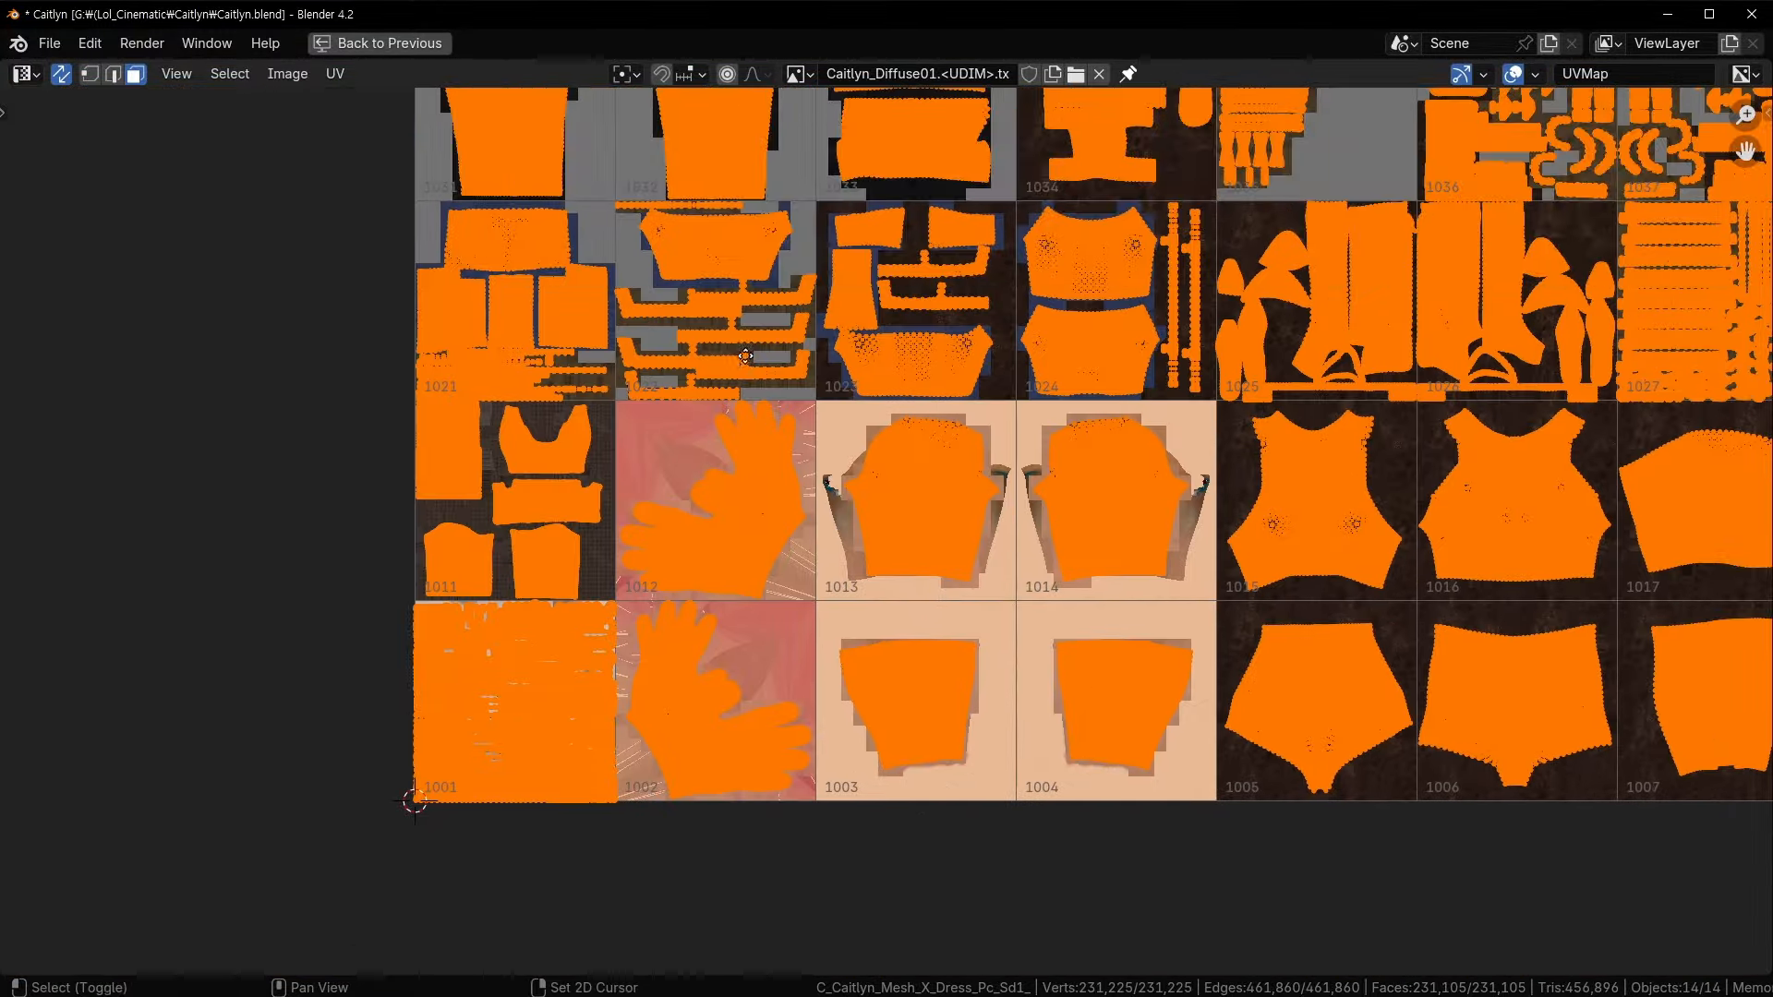
middle_click_drag(770, 406, 693, 636, "shift")
middle_click_drag(871, 267, 691, 441, "shift")
scroll(691, 442, "up", 3)
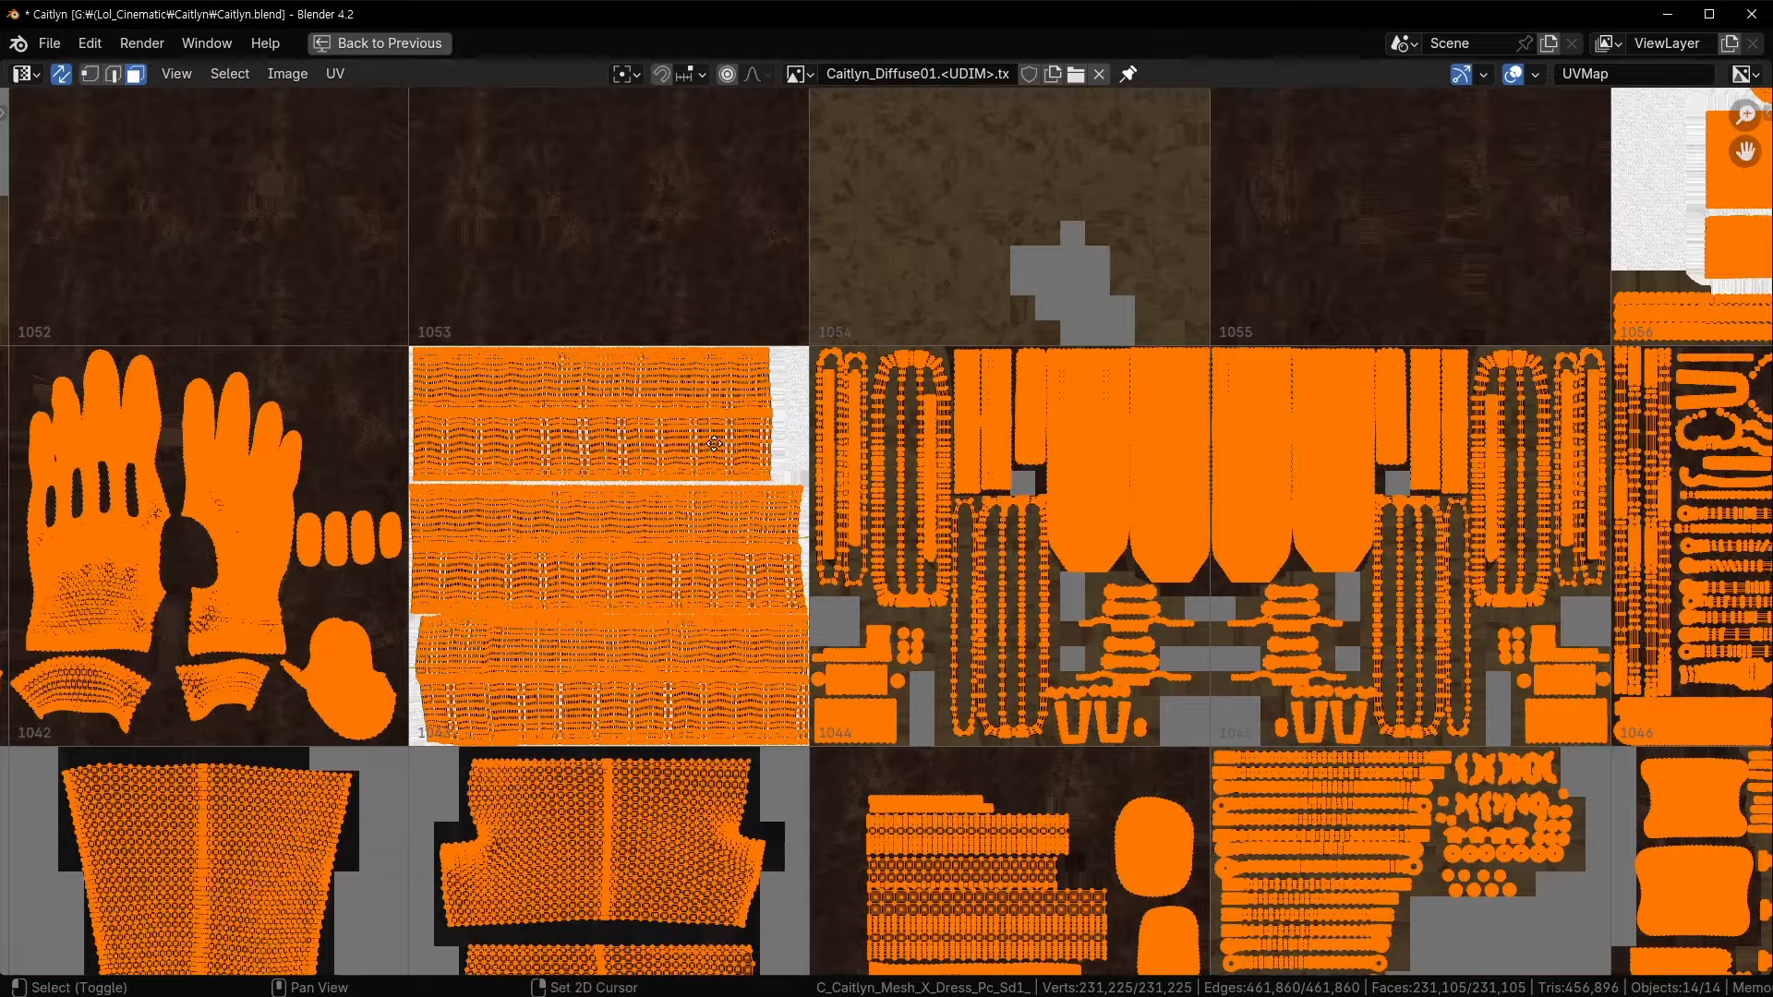
middle_click_drag(539, 348, 783, 465, "shift")
middle_click_drag(976, 314, 1017, 673, "shift")
middle_click_drag(921, 969, 1001, 612, "shift")
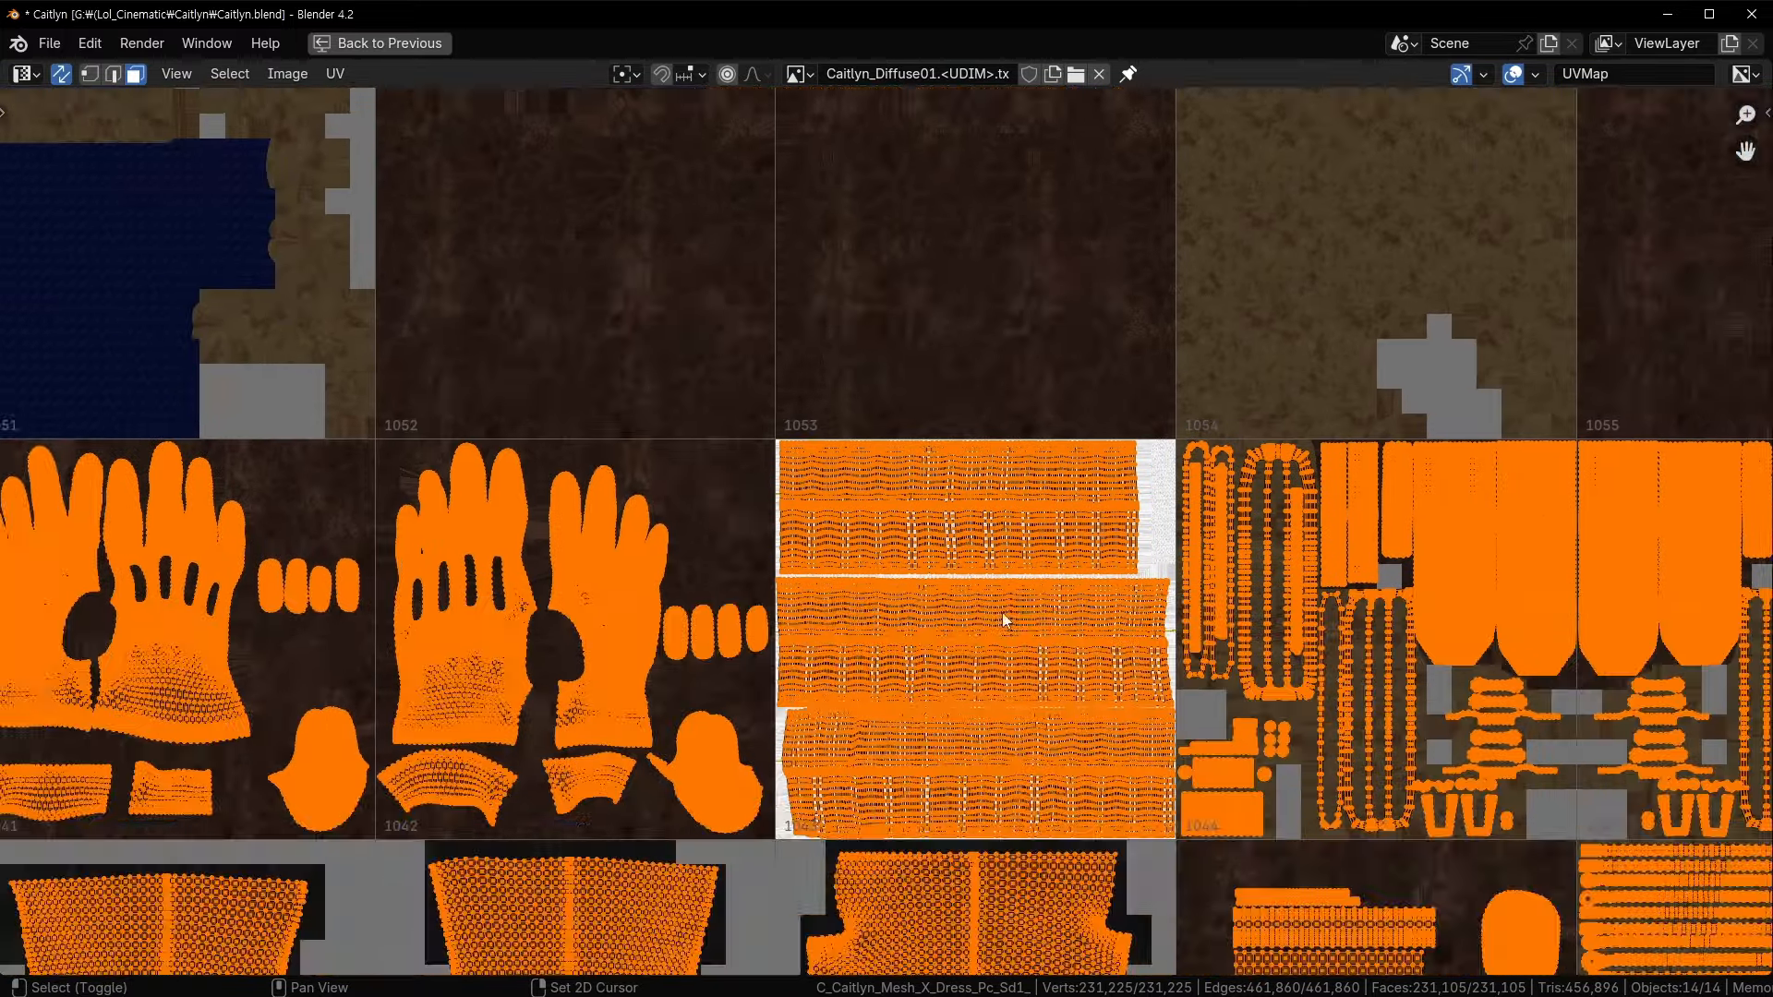
- Examine the UV islands up close on tiles 1011 and 1012 and the adjoining tiles 1001 and 1002
middle_click_drag(653, 892, 1035, 175, "shift")
middle_click_drag(757, 492, 890, 200, "shift")
middle_click_drag(807, 594, 802, 349, "shift")
scroll(802, 349, "down", 1)
scroll(868, 498, "up", 4)
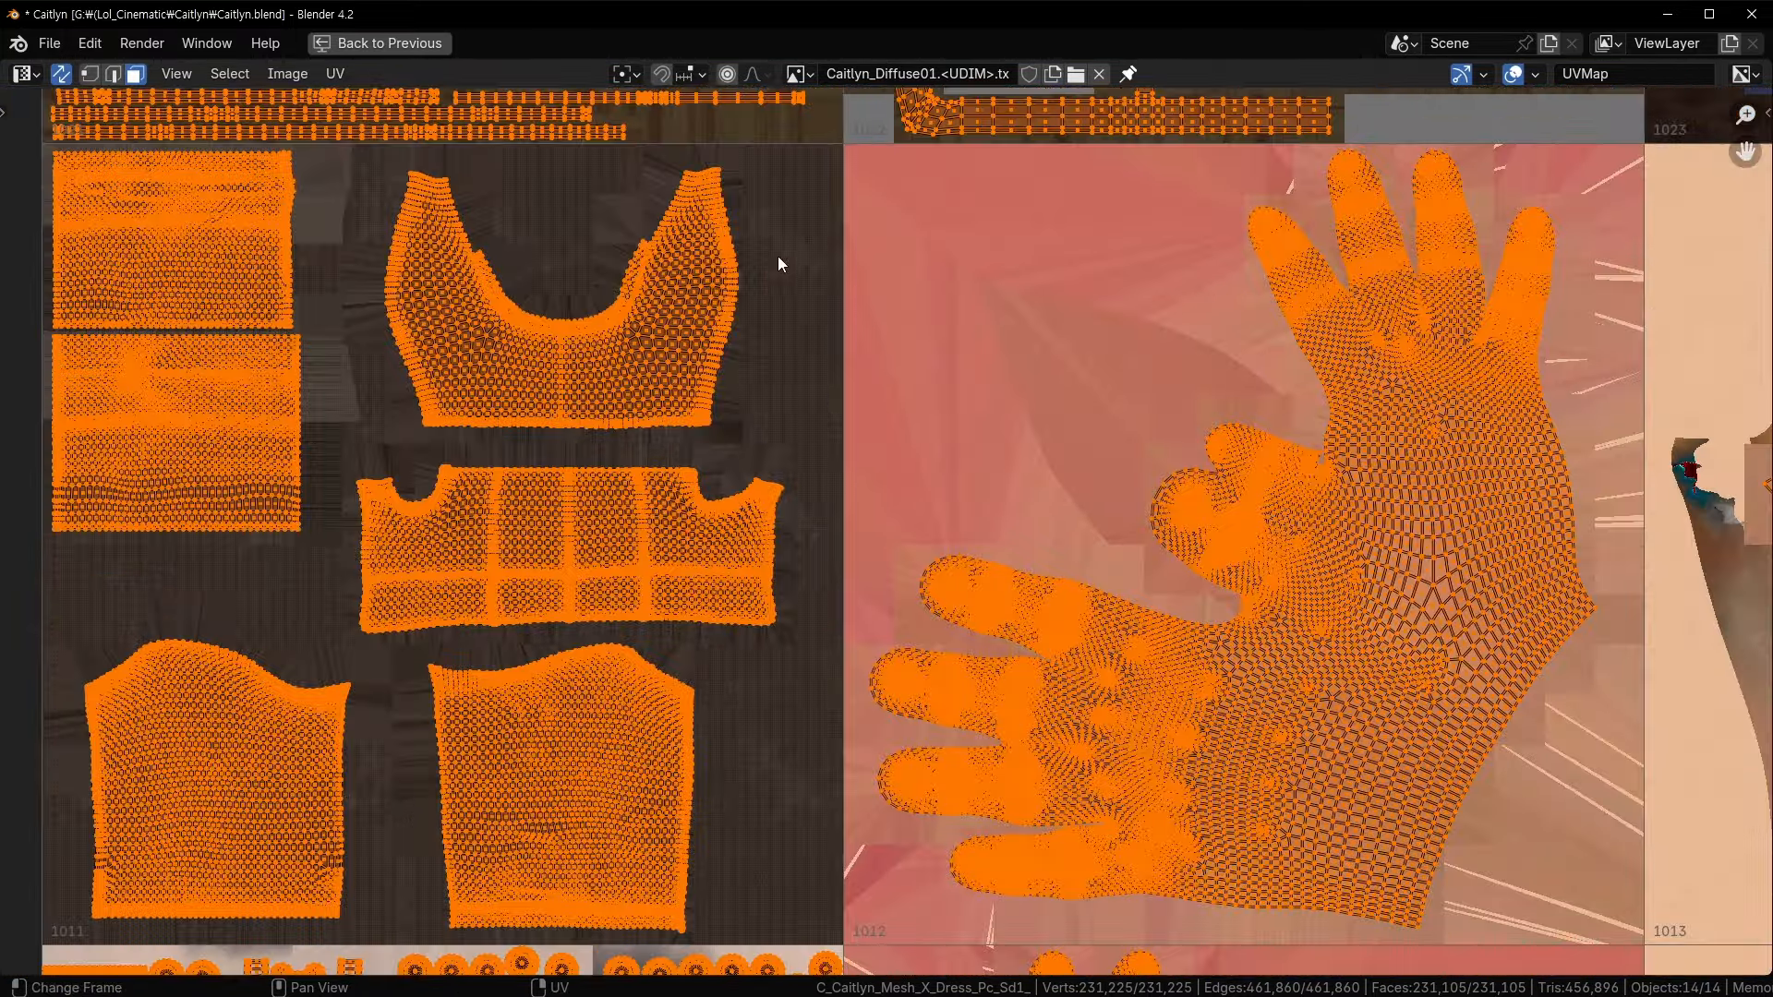
middle_click_drag(736, 745, 645, 346, "shift")
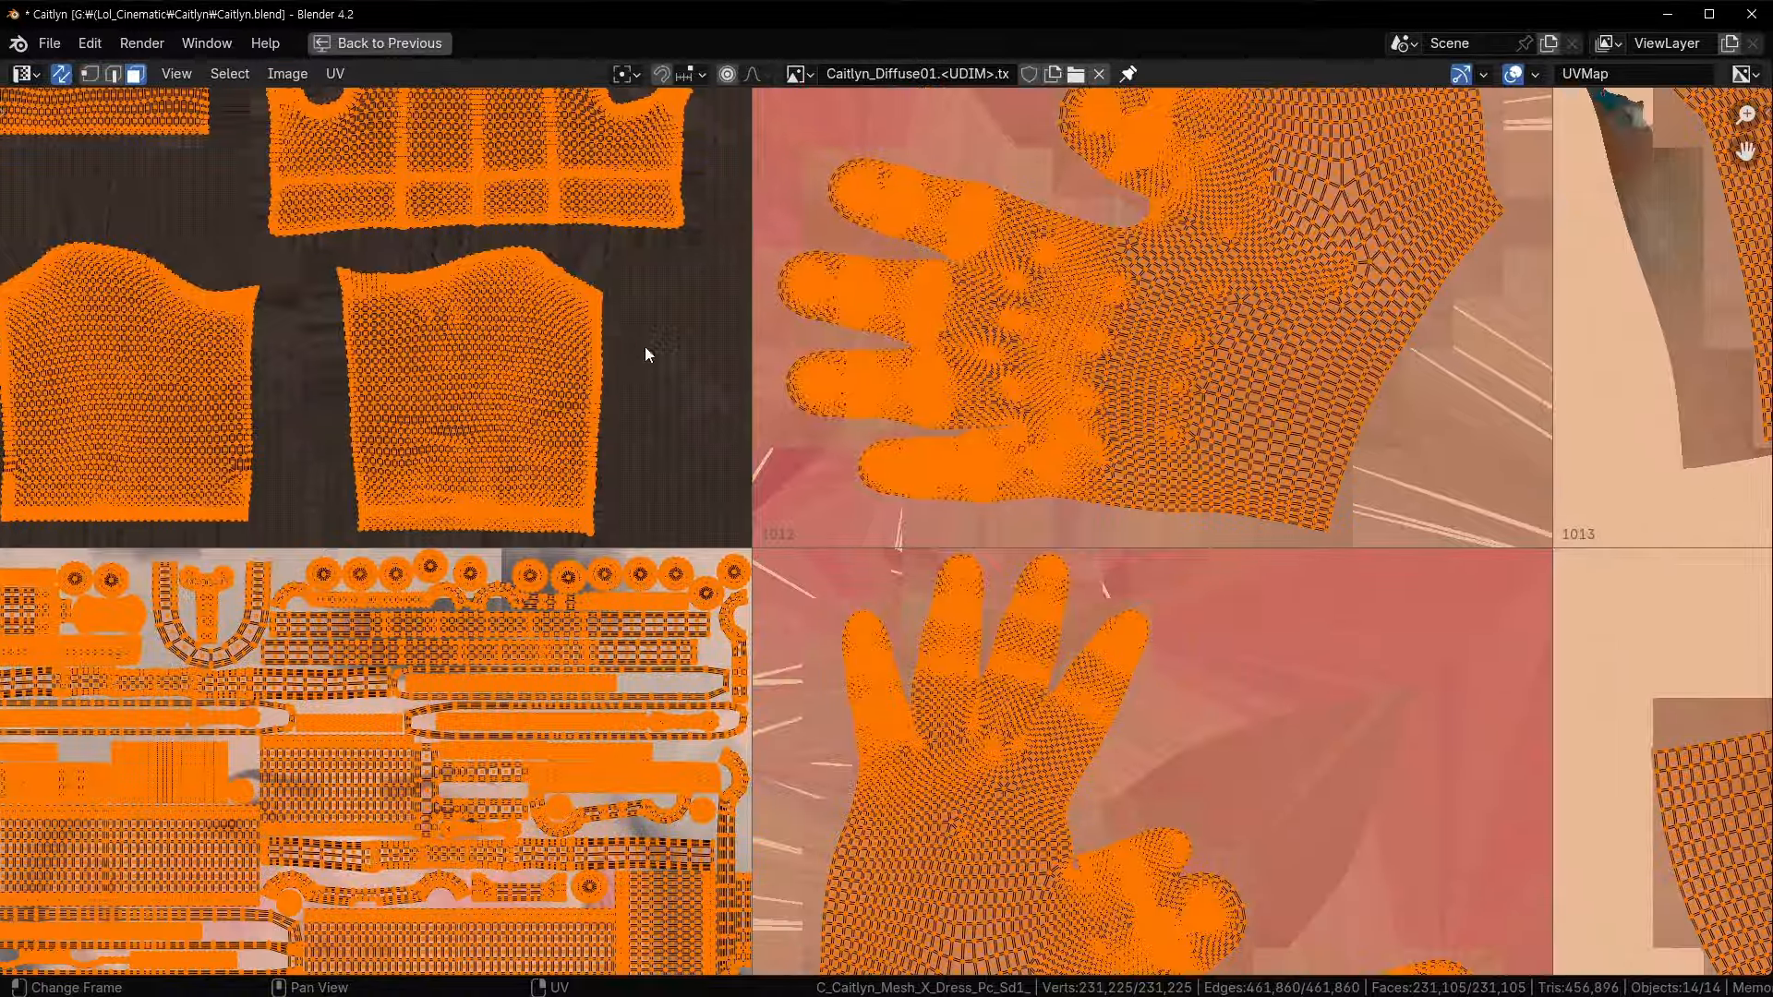
middle_click_drag(564, 810, 840, 391, "shift")
scroll(840, 392, "down", 8)
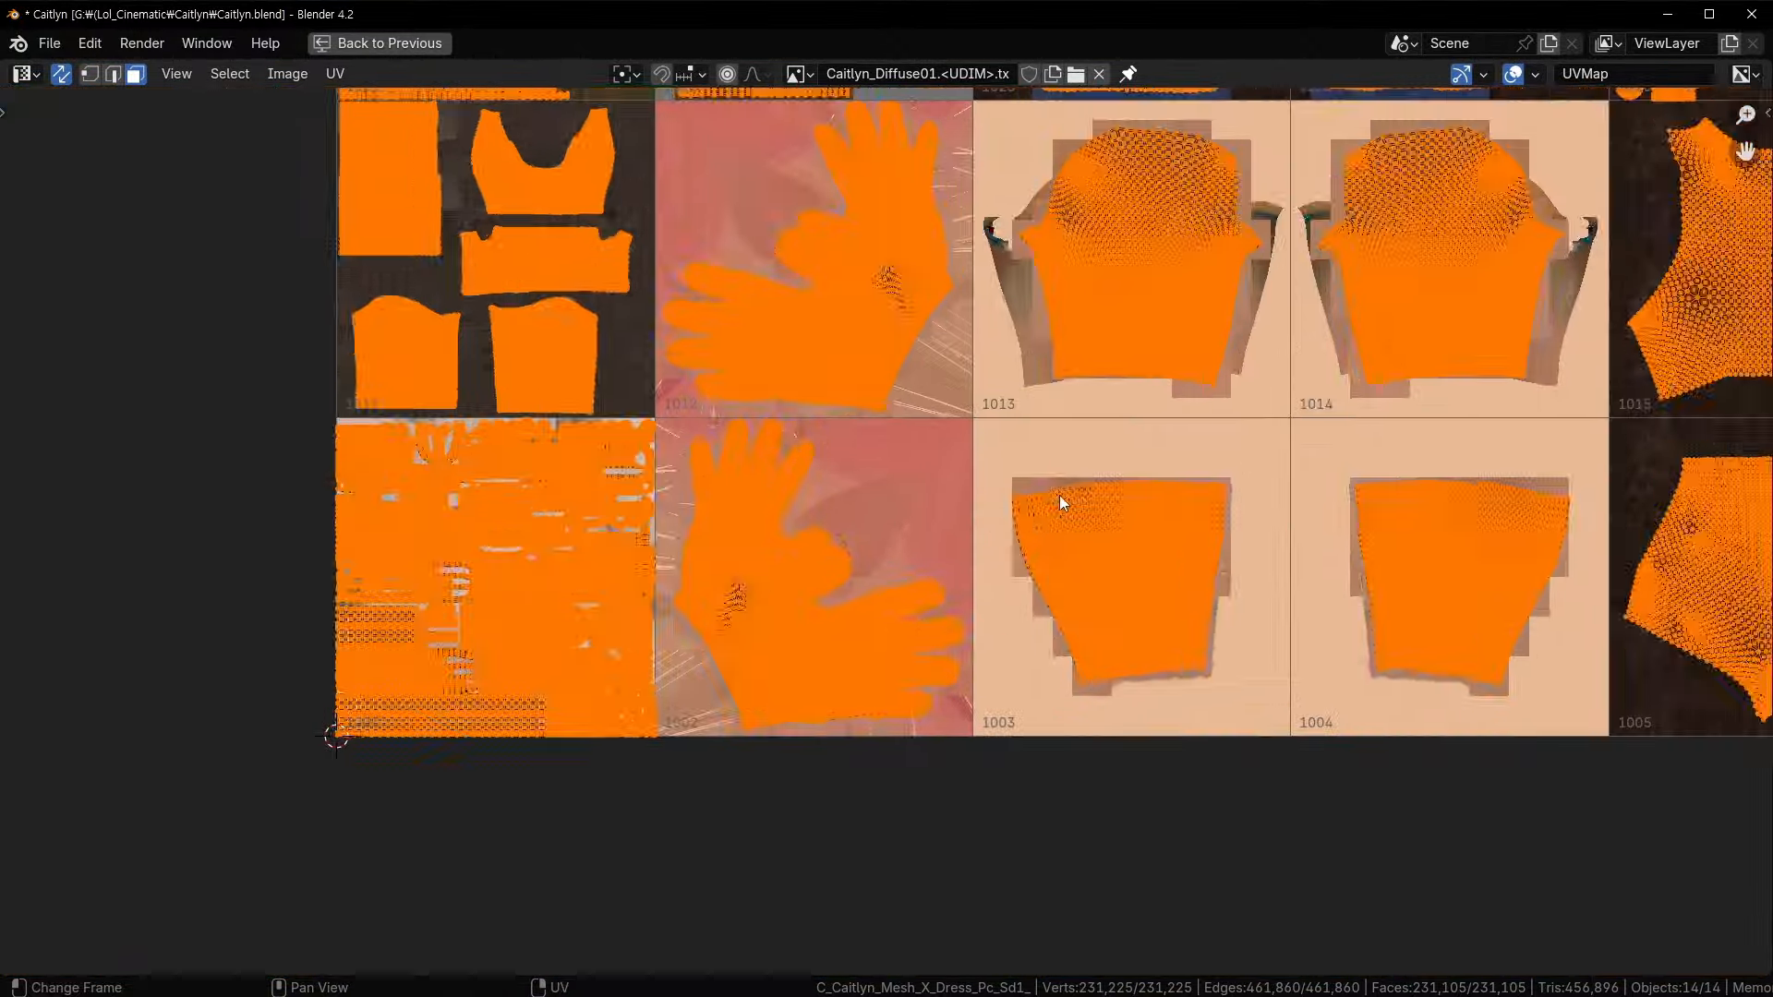
scroll(1028, 535, "up", 3)
scroll(1029, 535, "down", 2)
- Leave Edit Mode and restore the multi-editor layout with all diffuse tiles fitted in the Image Editor
key("Tab")
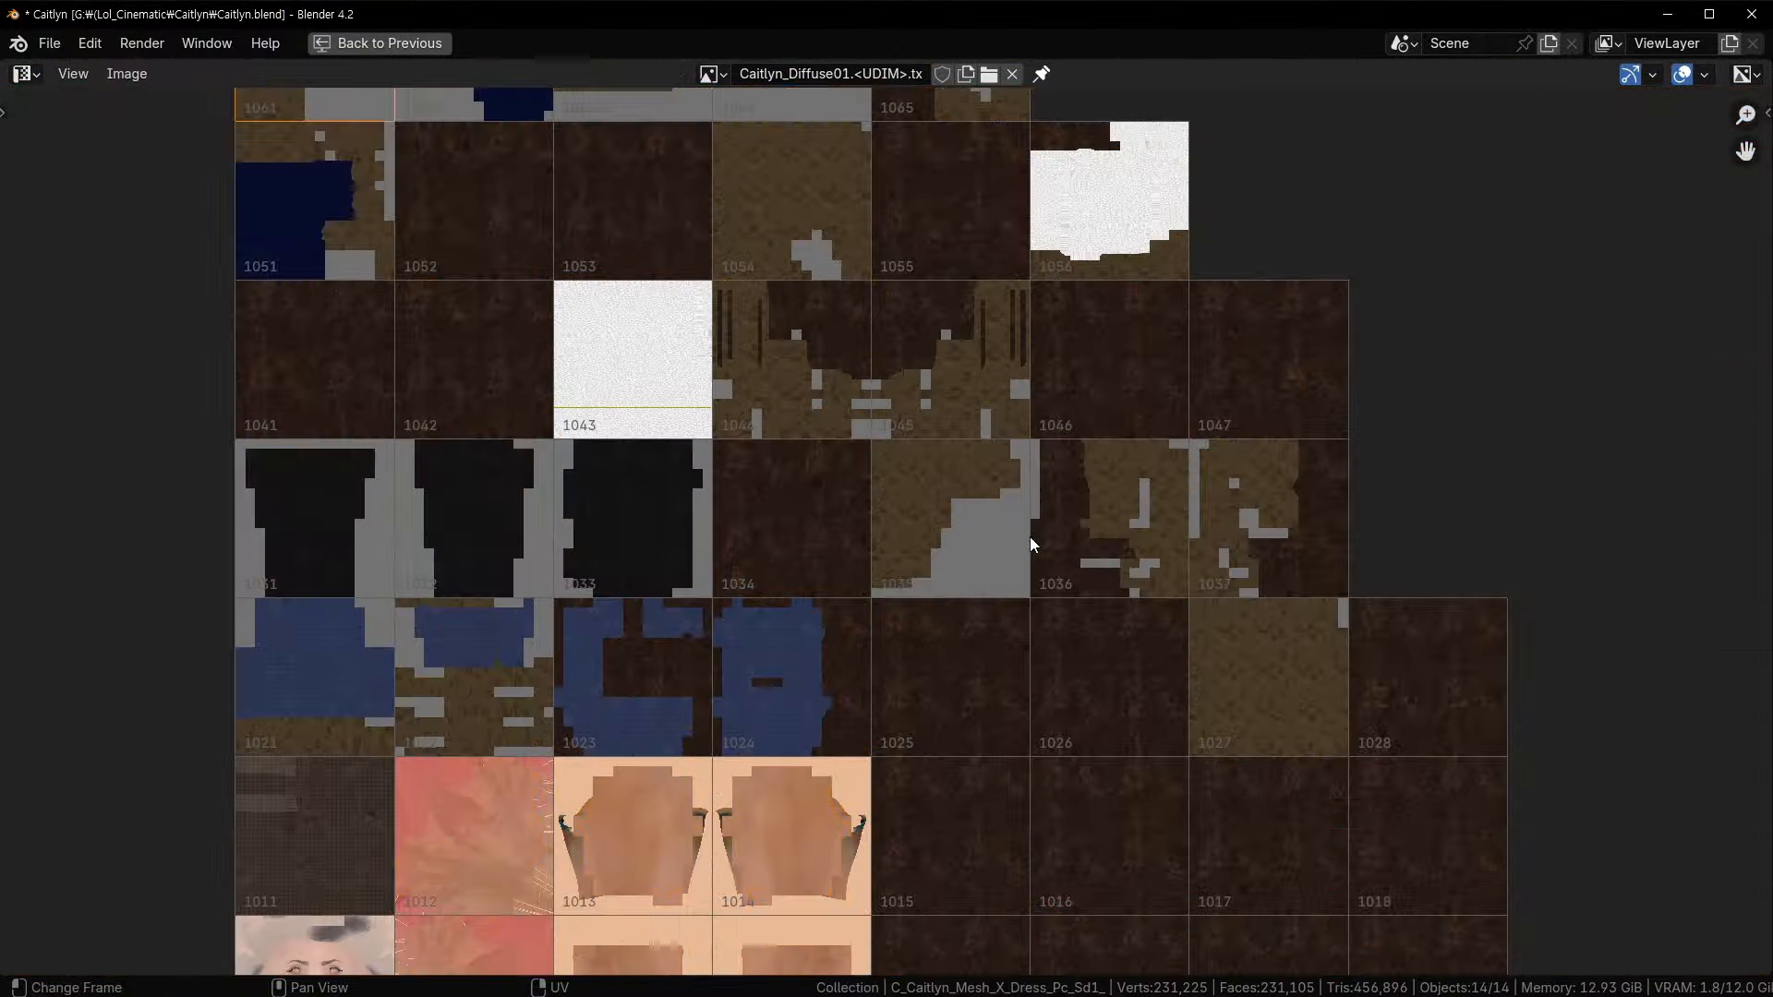
key("ctrl+space")
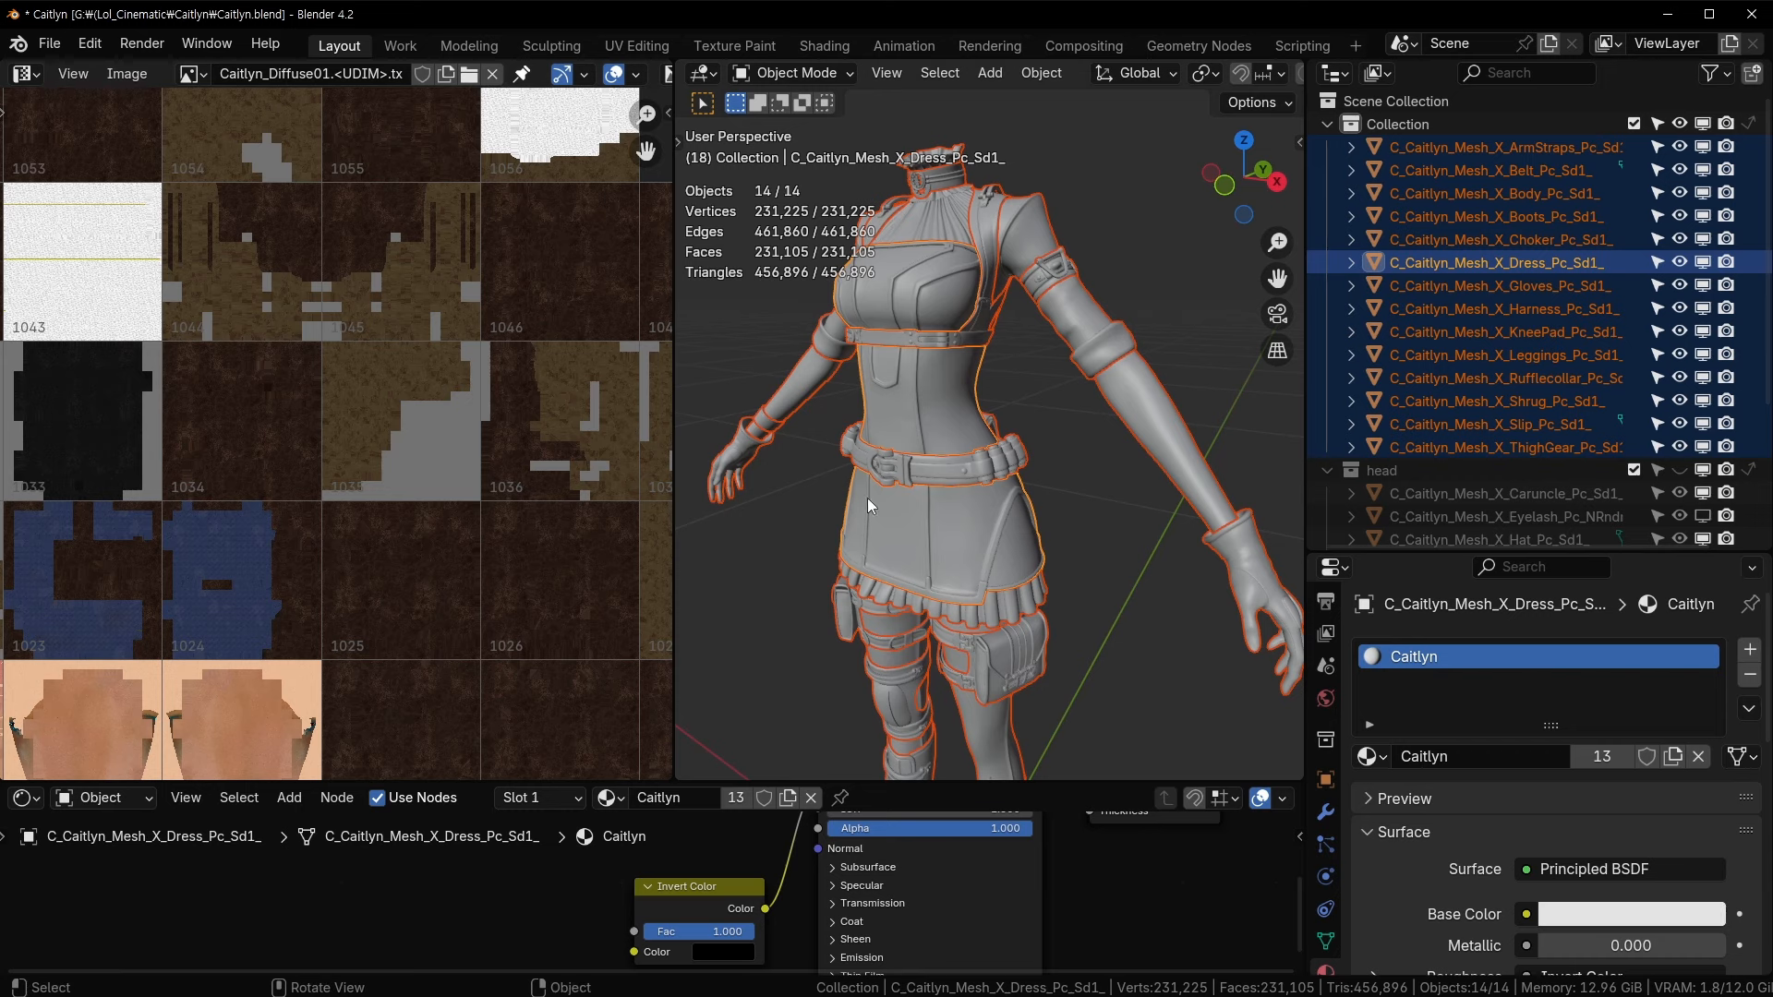
key("Home")
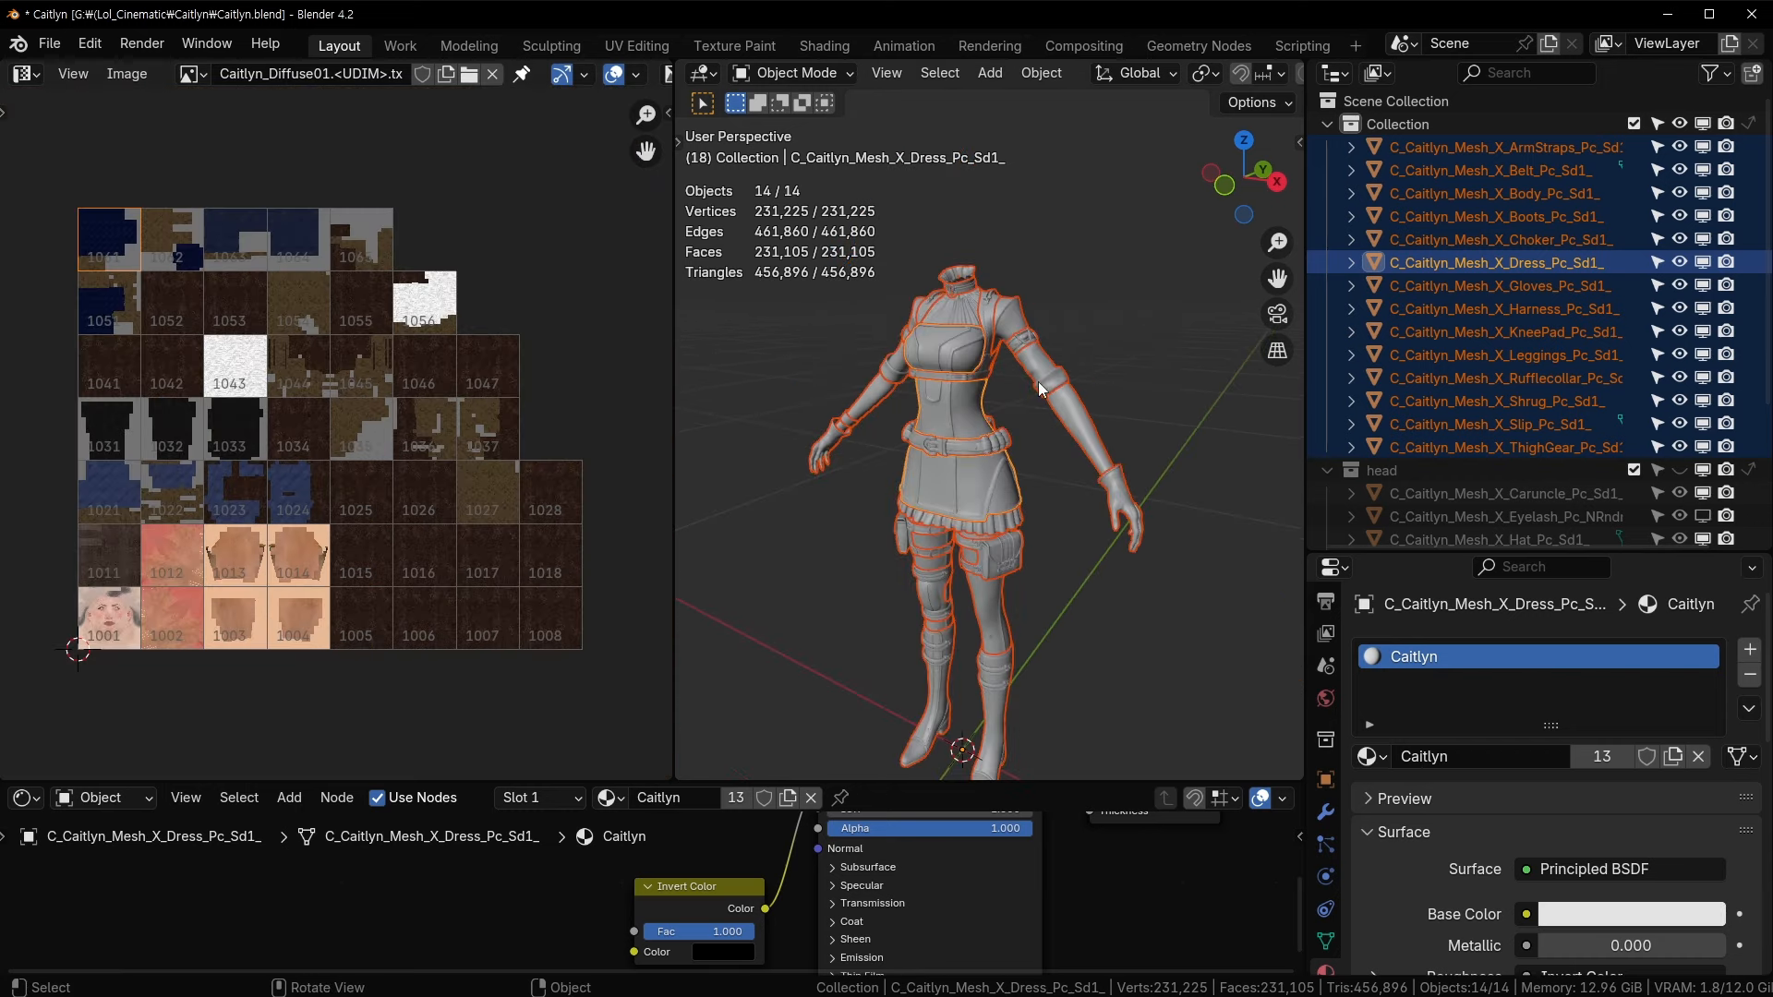
middle_click_drag(891, 484, 945, 413, "shift")
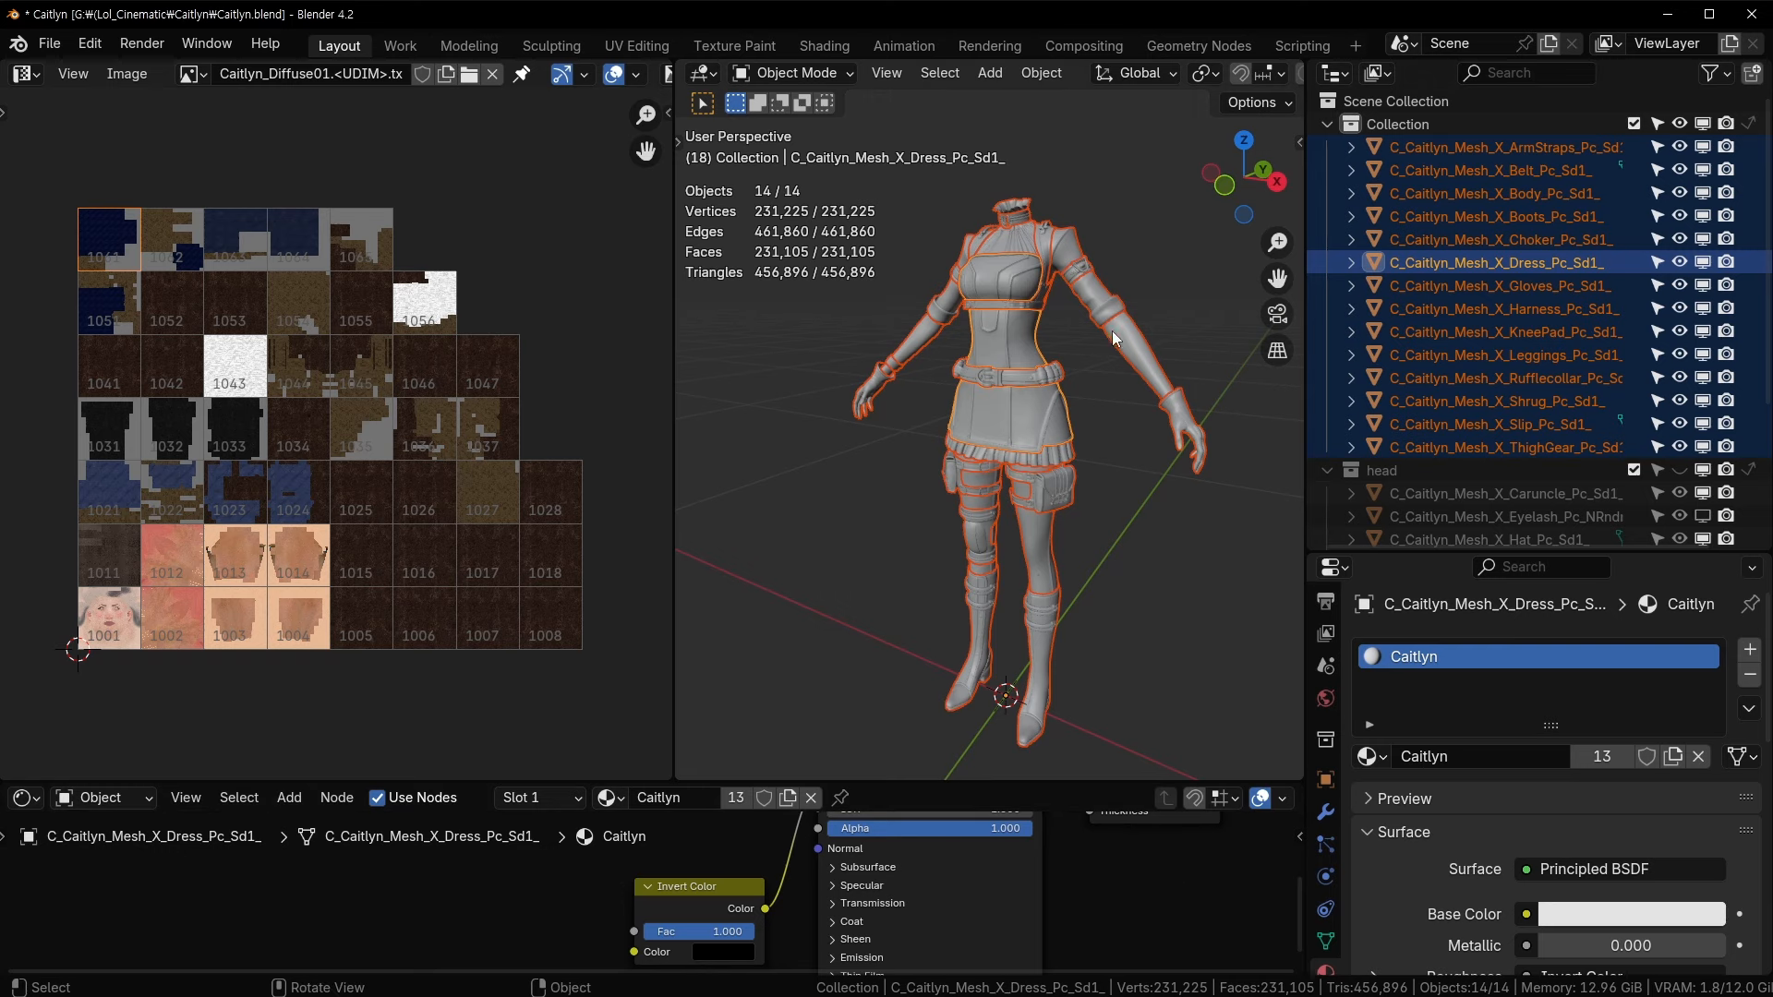
- Select individual meshes such as the Body and Shrug in turn to check the material each one uses
left_click(1142, 345)
scroll(1096, 364, "up", 3)
middle_click_drag(1173, 389, 897, 397, "shift")
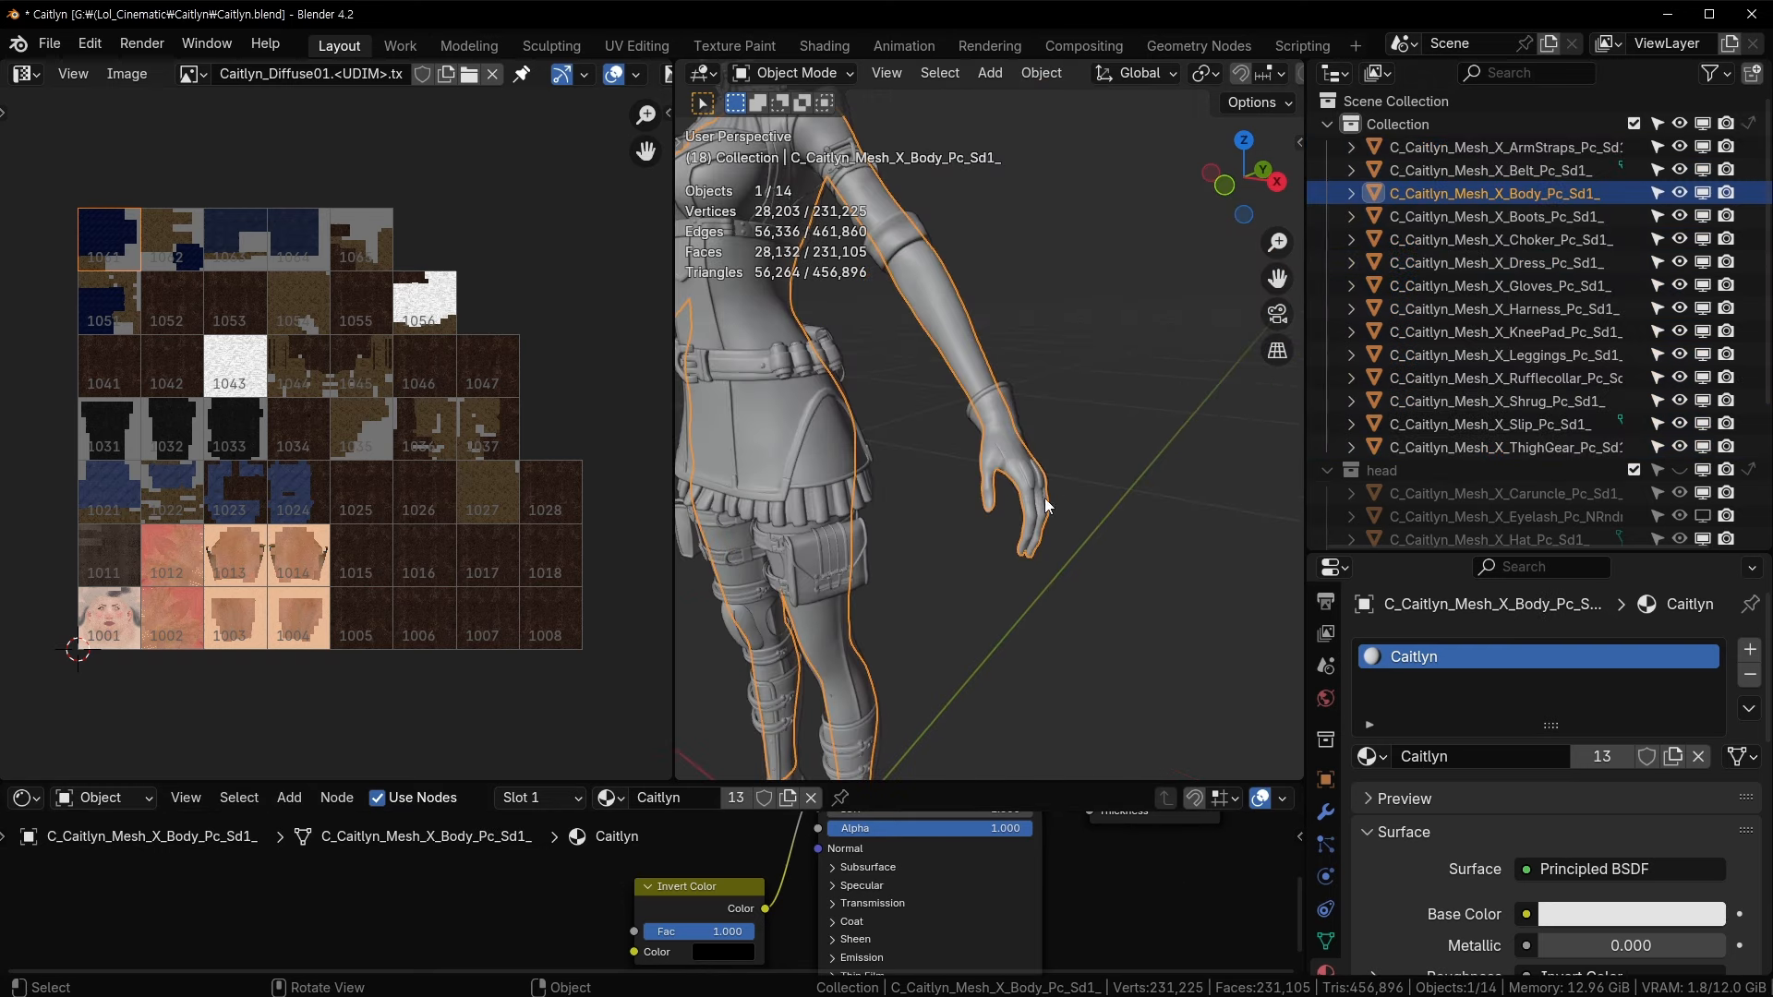
left_click(1038, 500)
left_click(901, 248)
key("KP_Decimal")
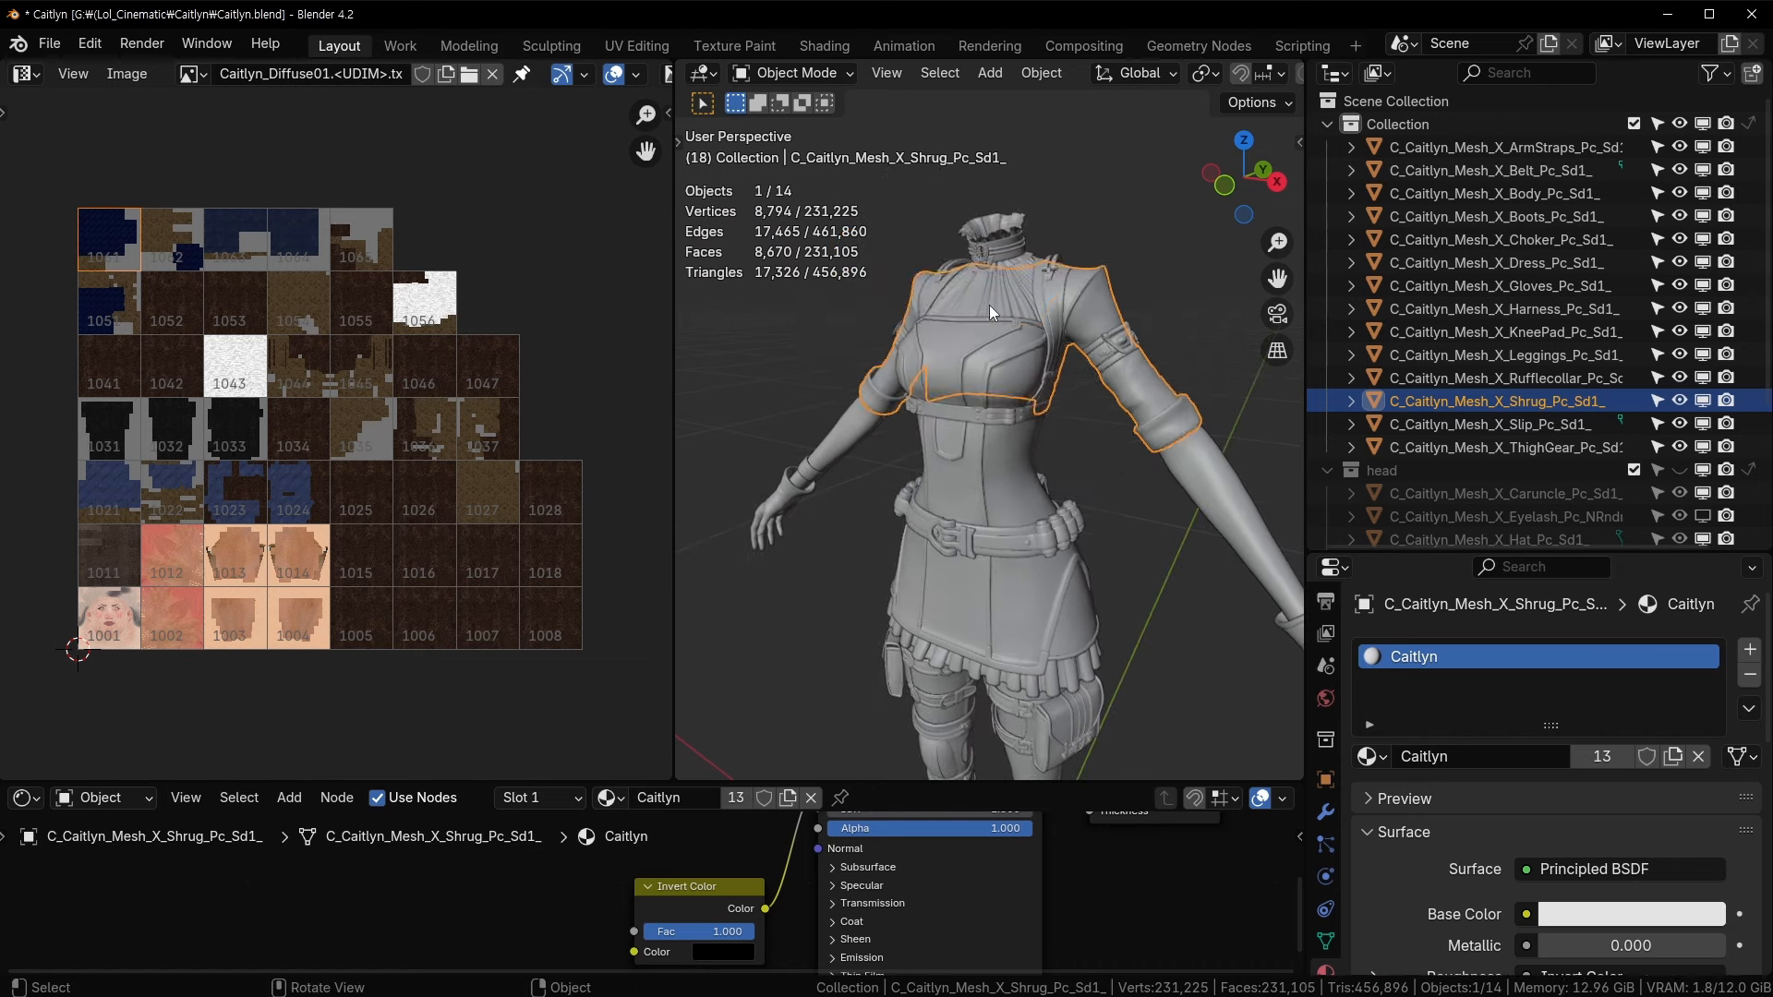
left_click(988, 304)
left_click(926, 366)
left_click(833, 451)
middle_click_drag(1122, 462, 897, 319, "shift")
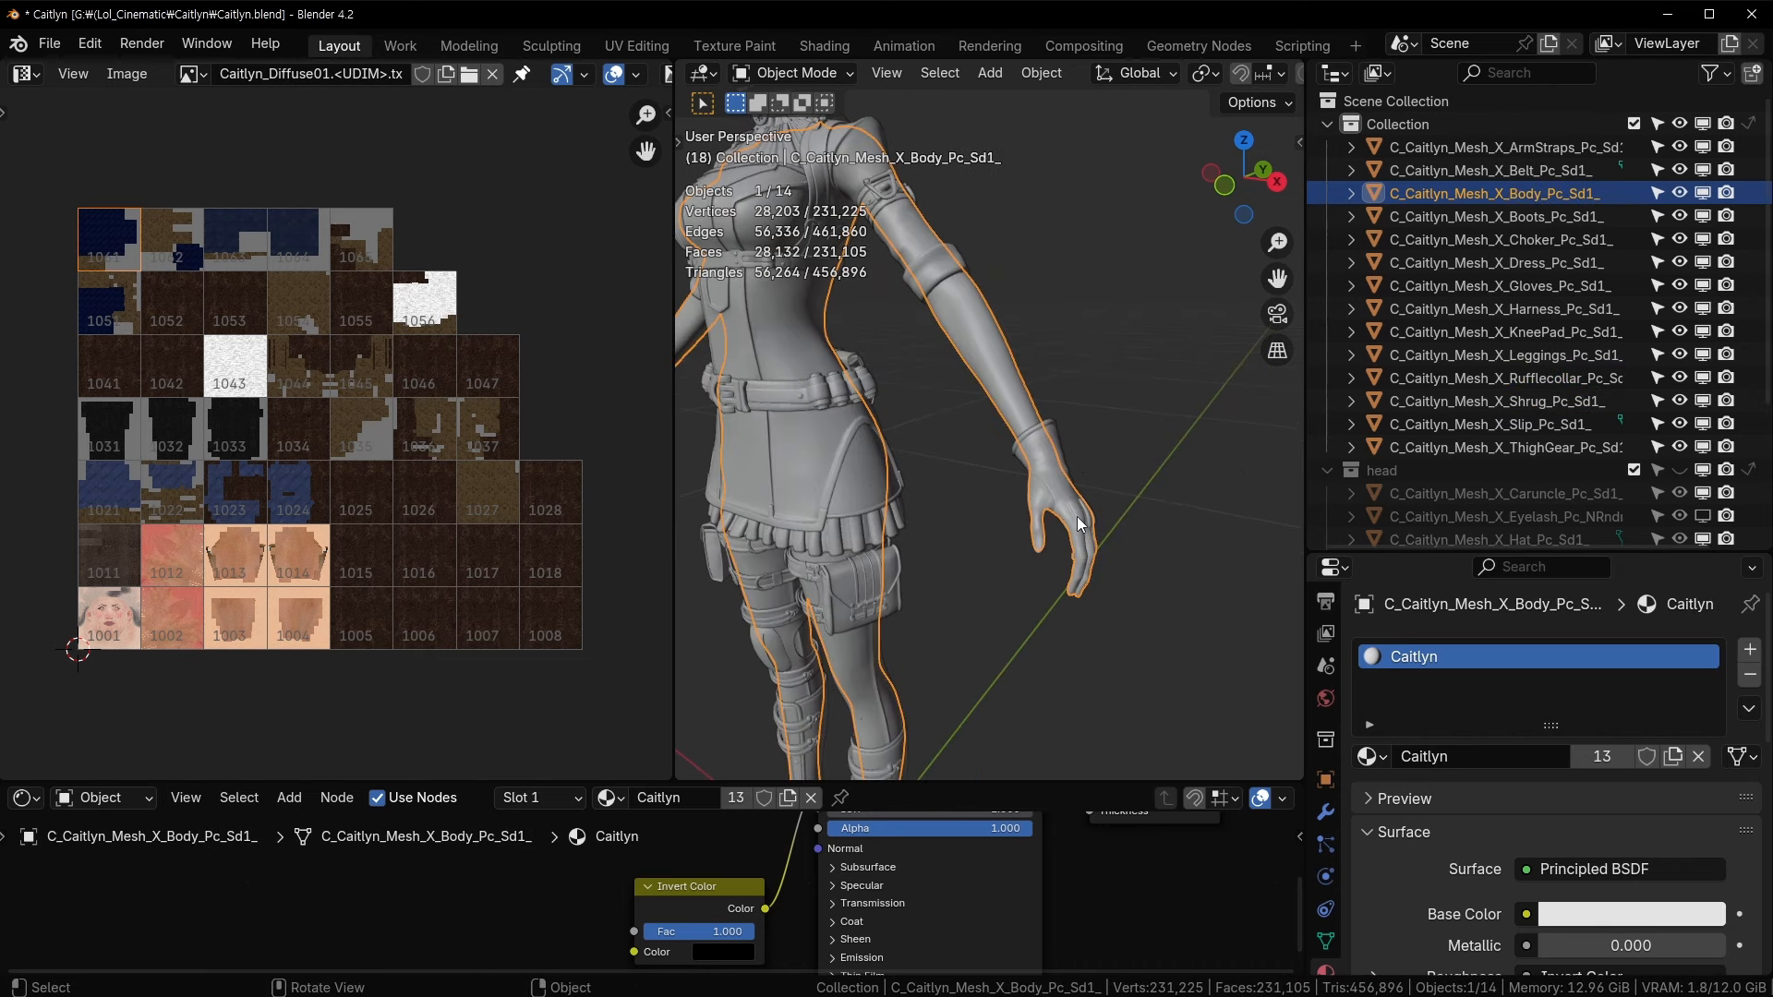
- Add an empty second material slot to the Gloves mesh, compare with the Body mesh's slots, and remove the added slot
left_click(1077, 517)
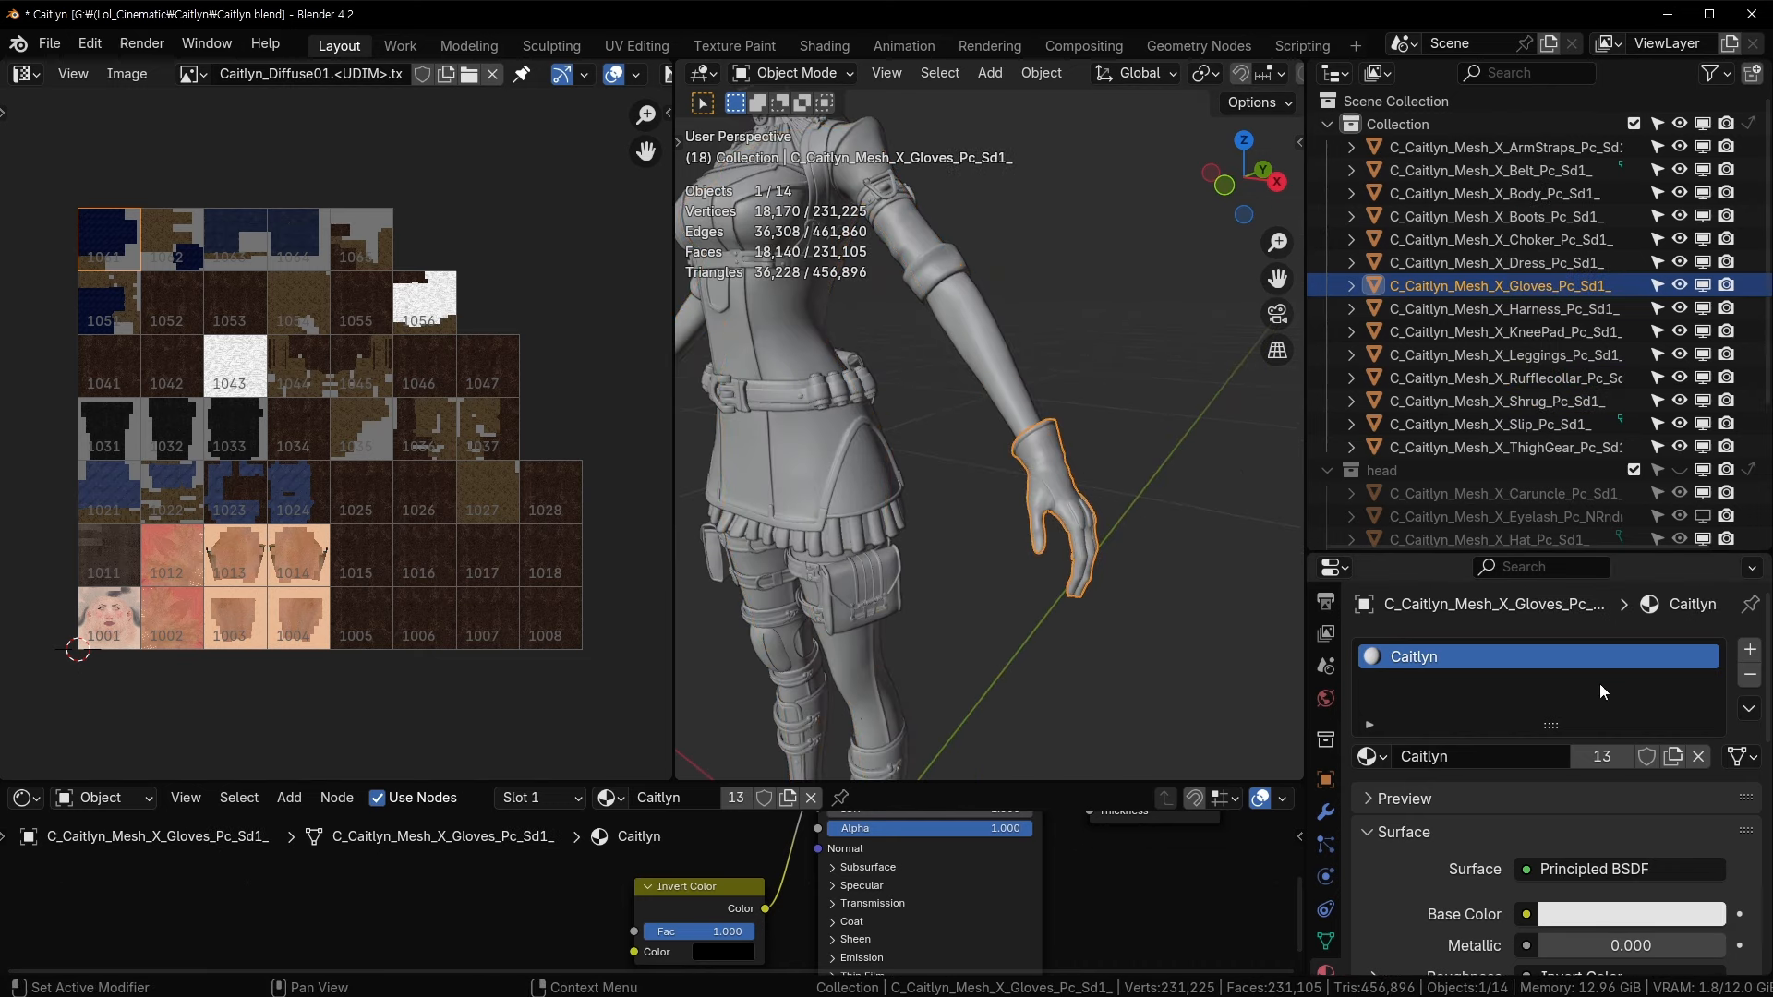
left_click(1750, 650)
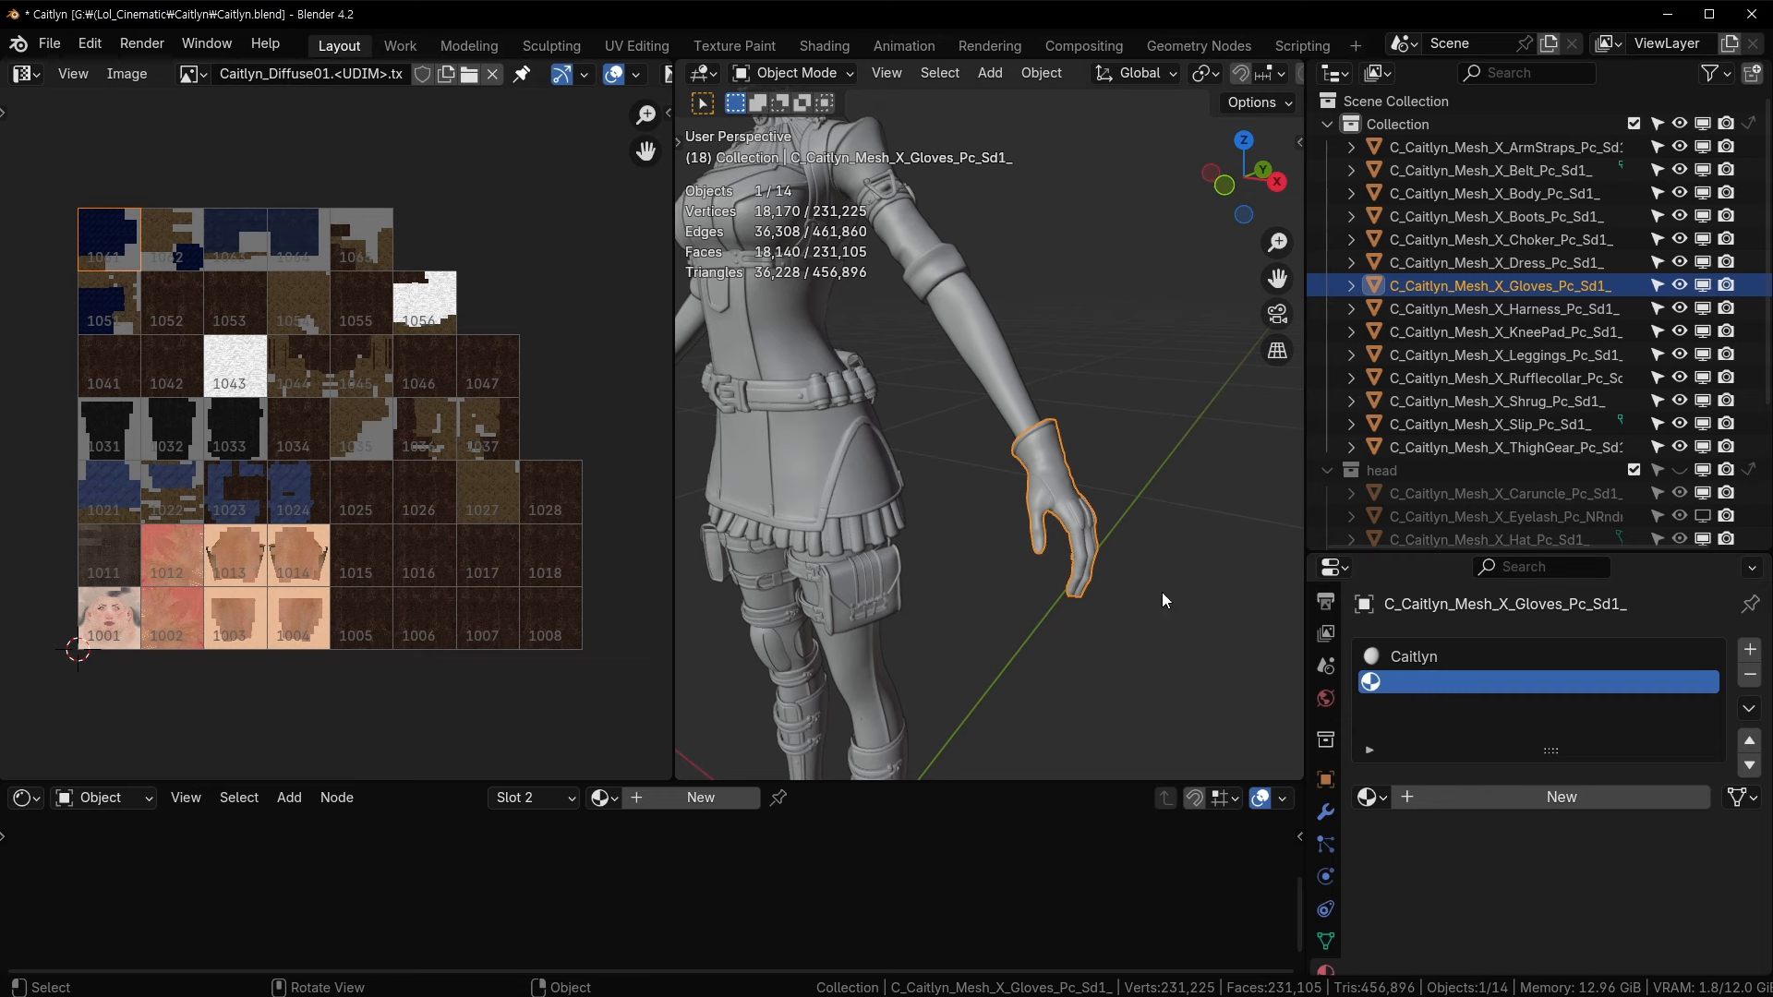
left_click(1002, 382)
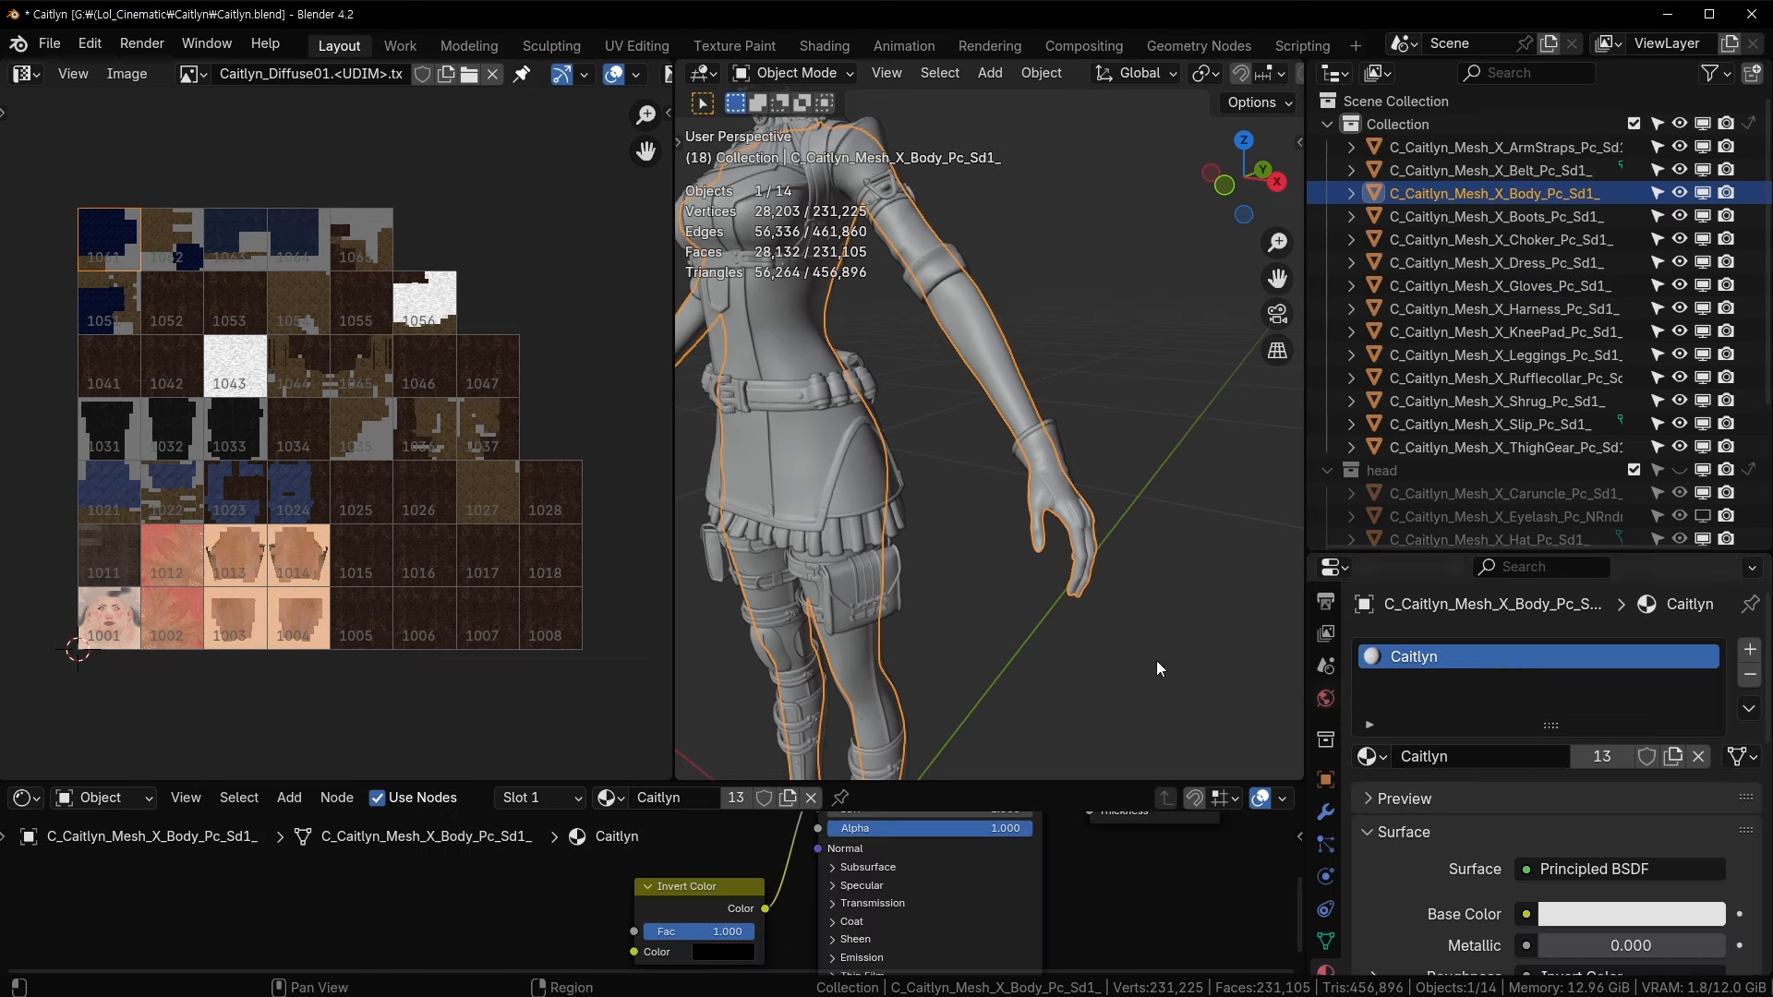
left_click(1062, 489)
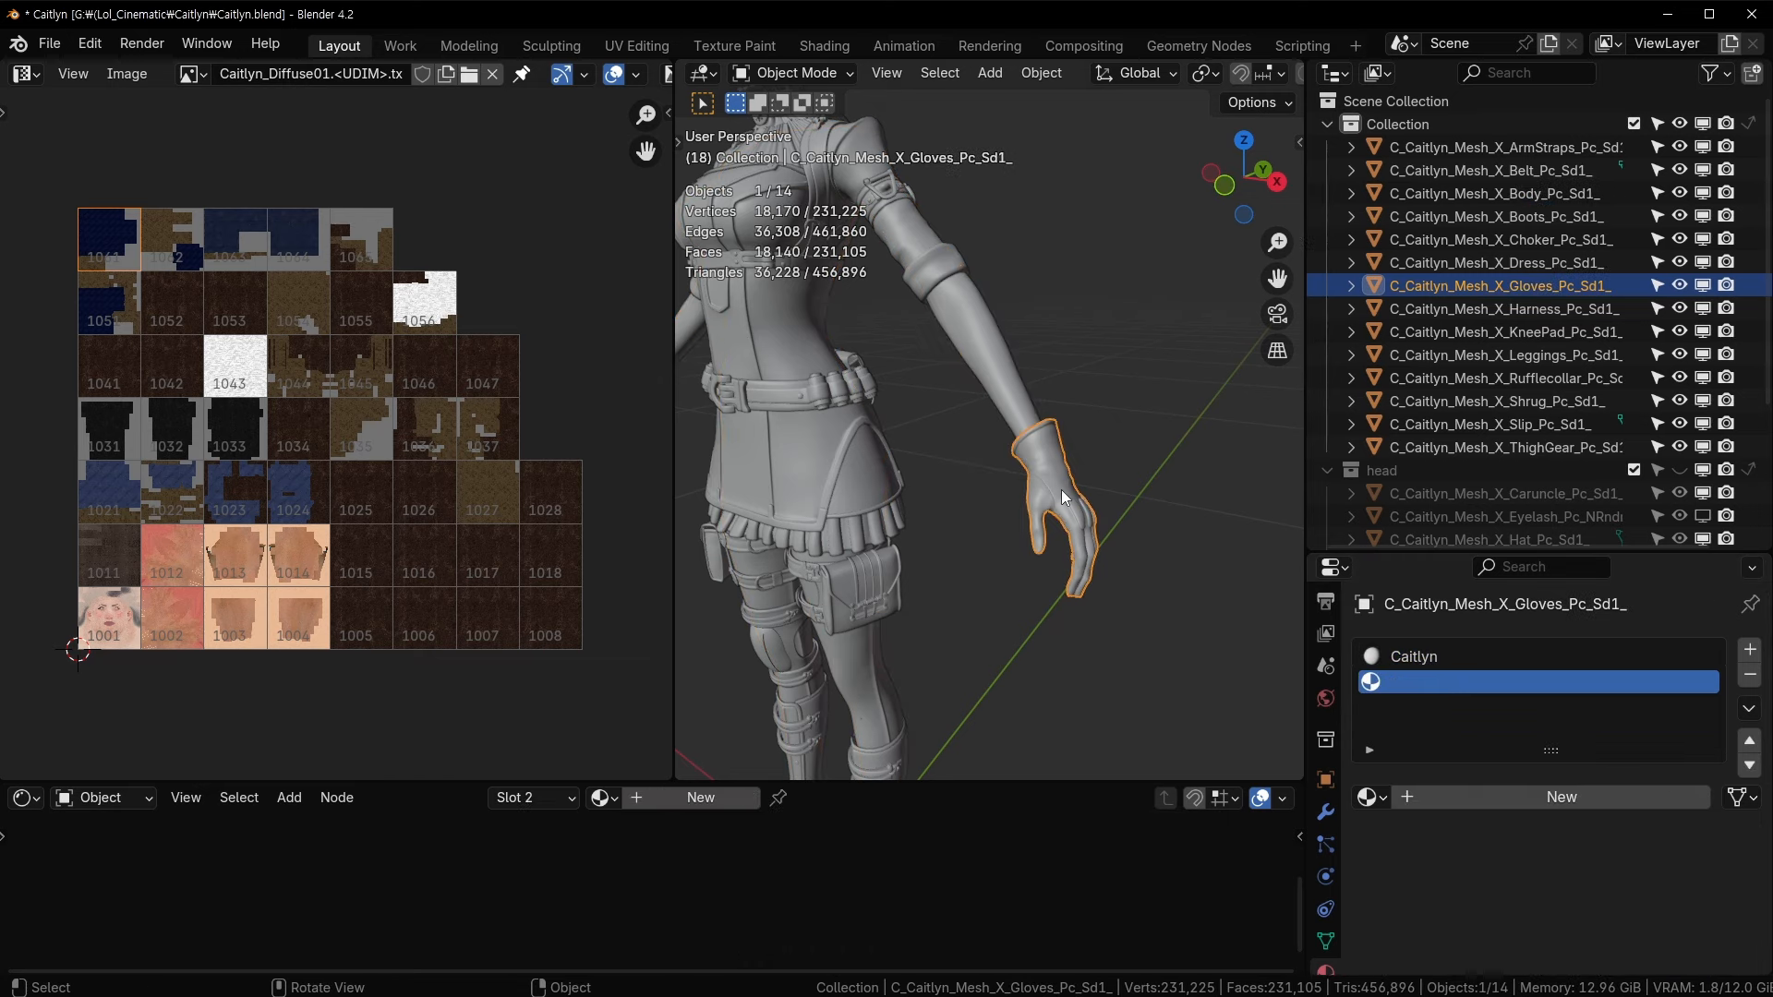
left_click(1749, 675)
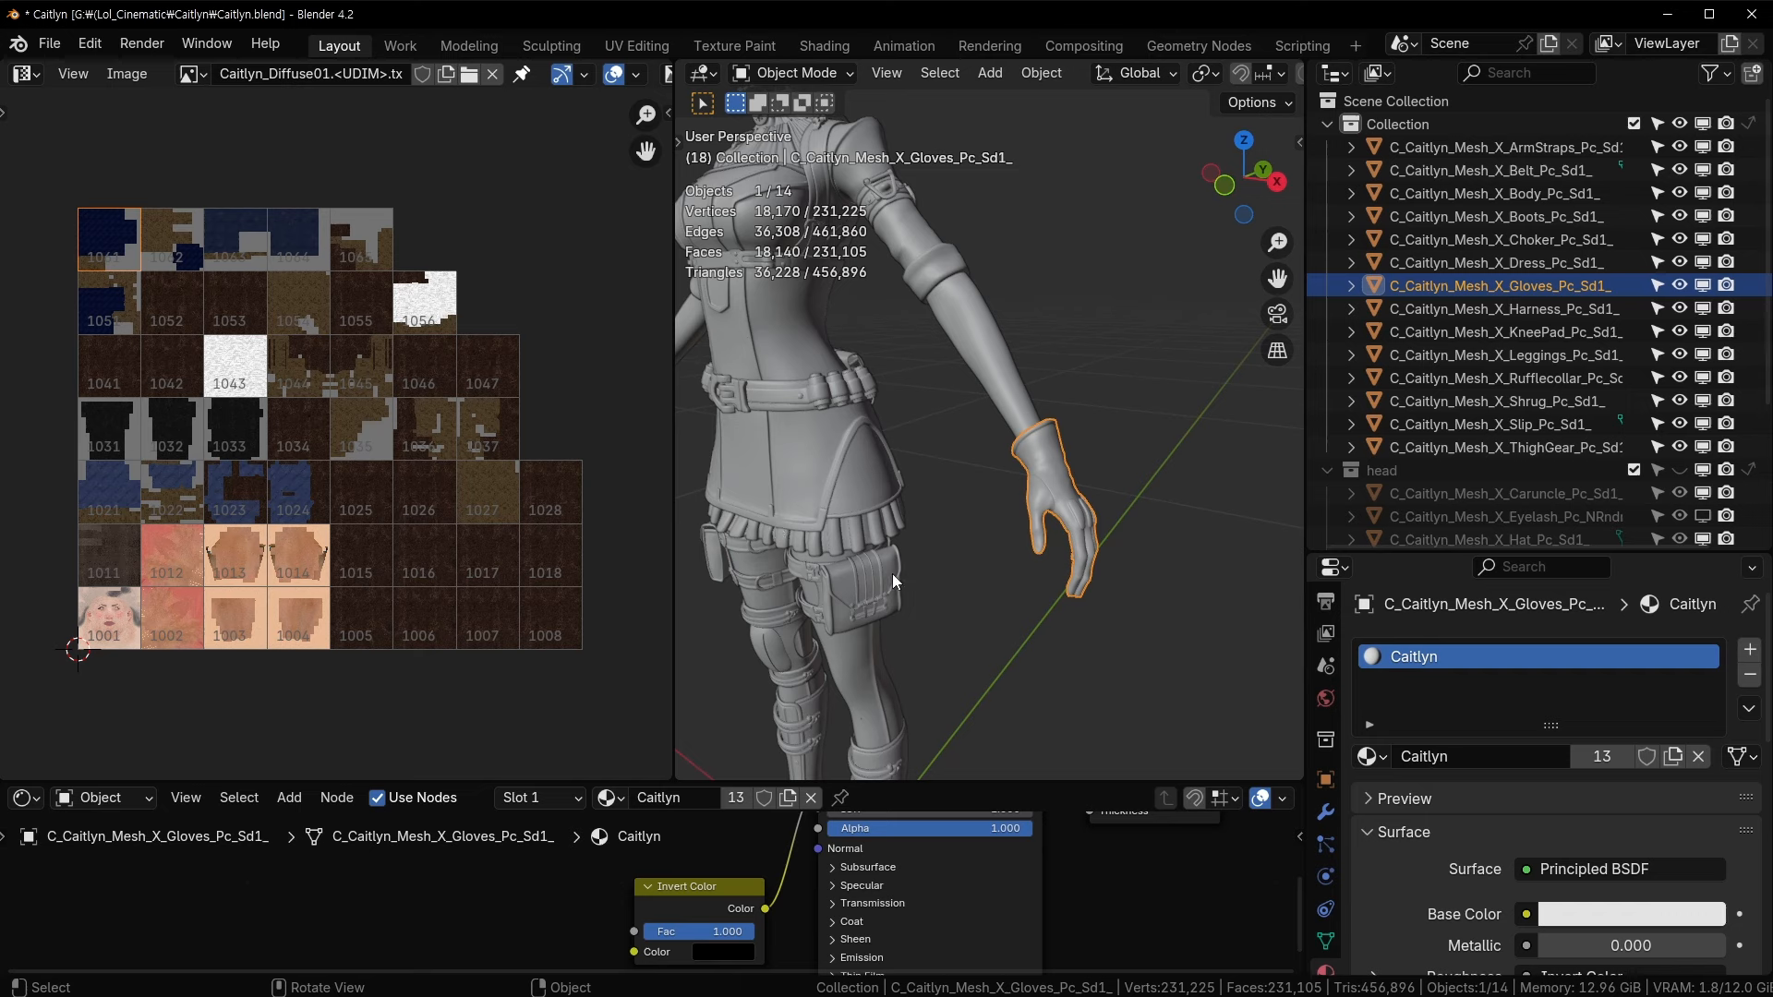
middle_click_drag(924, 580, 1019, 587)
middle_click_drag(1036, 464, 1117, 472)
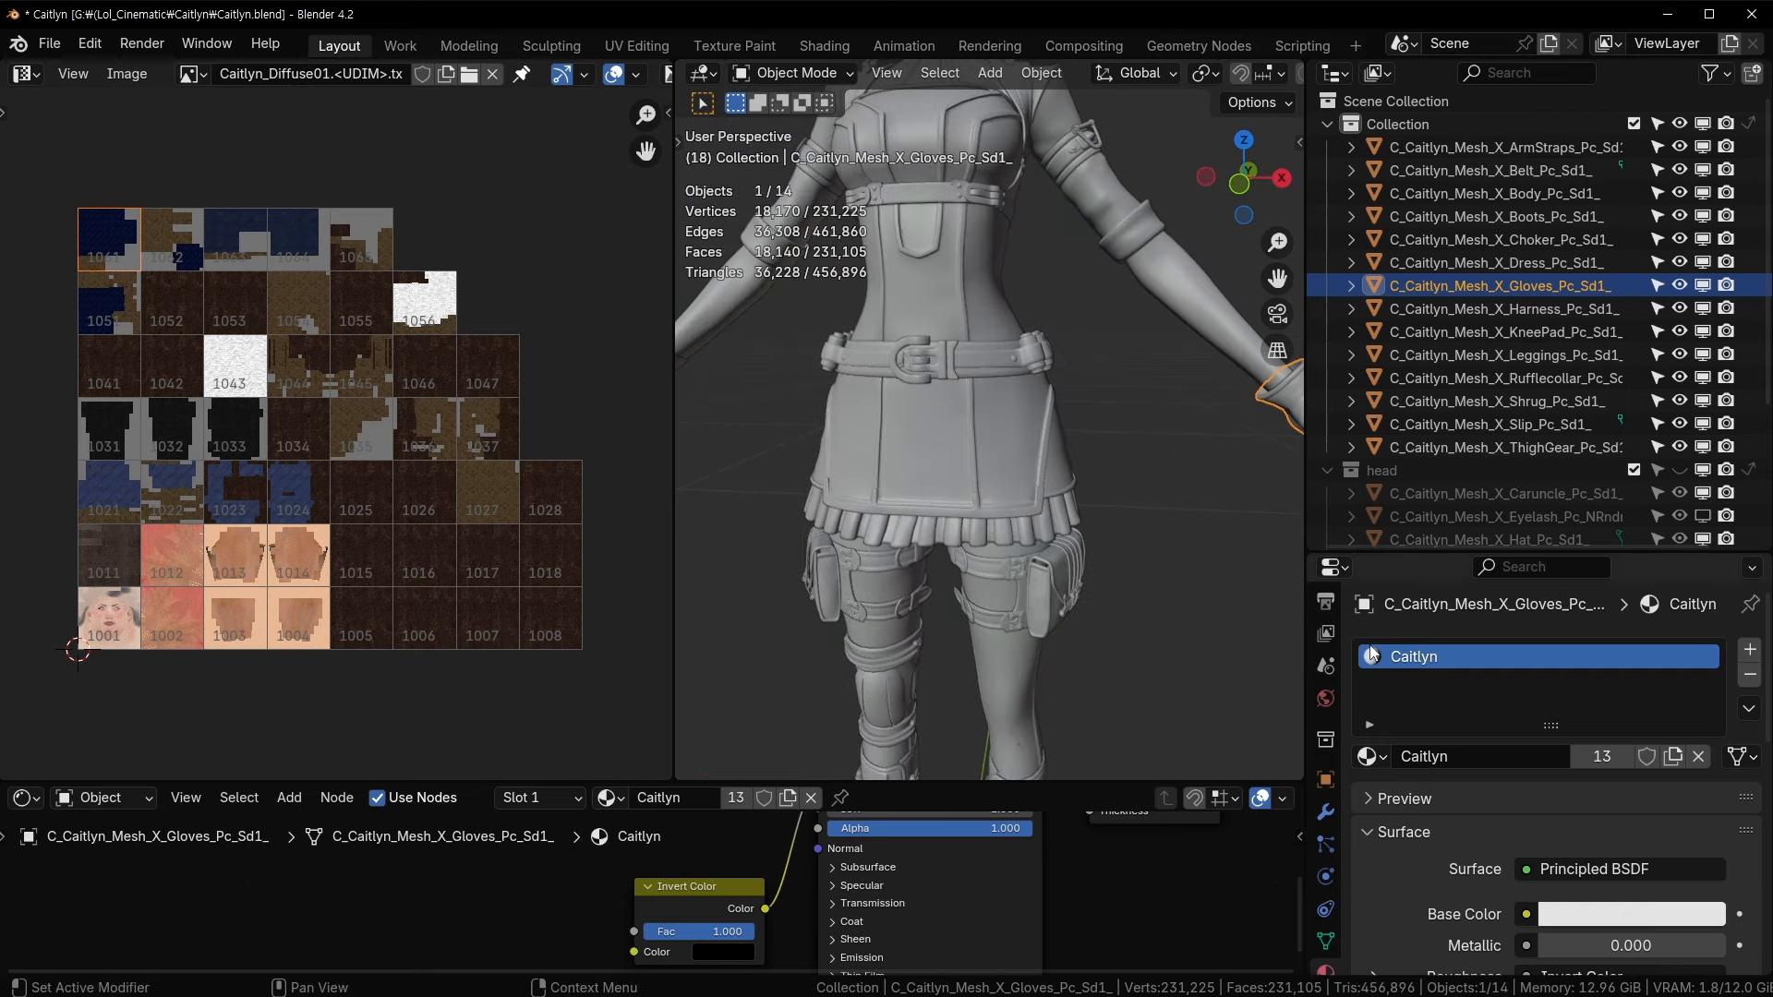
middle_click_drag(911, 315, 909, 477, "shift")
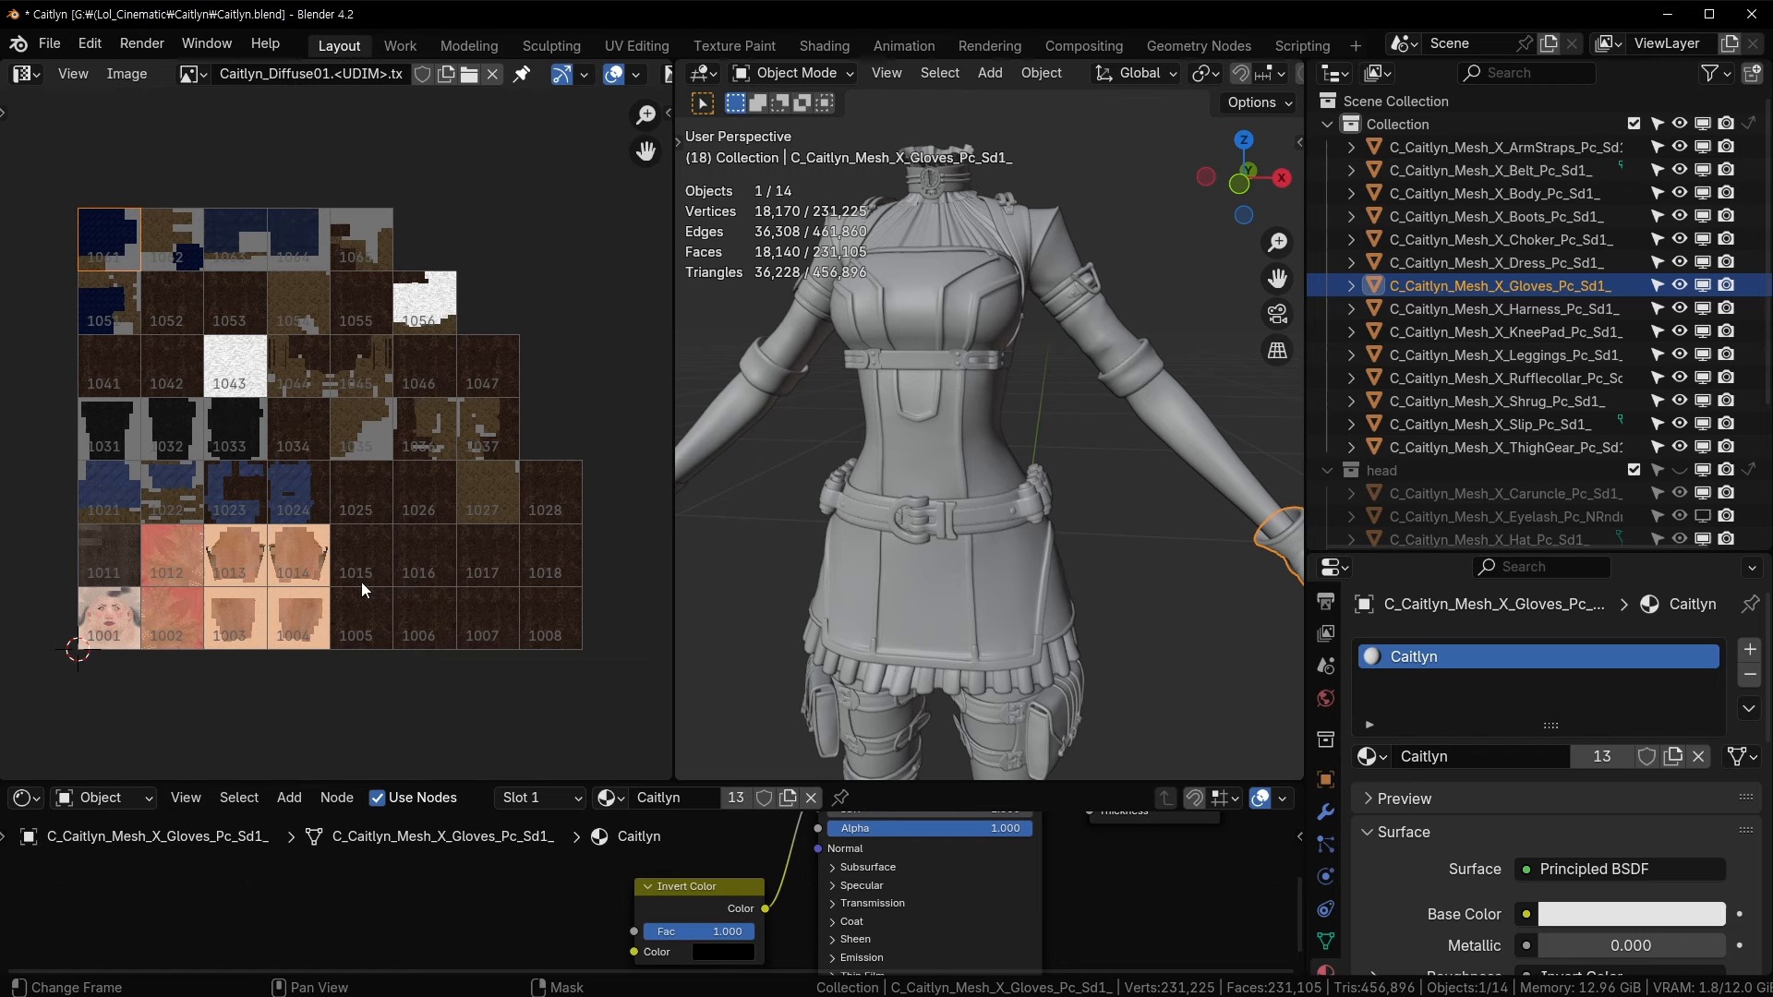
middle_click_drag(977, 404, 929, 410)
scroll(929, 410, "down", 3)
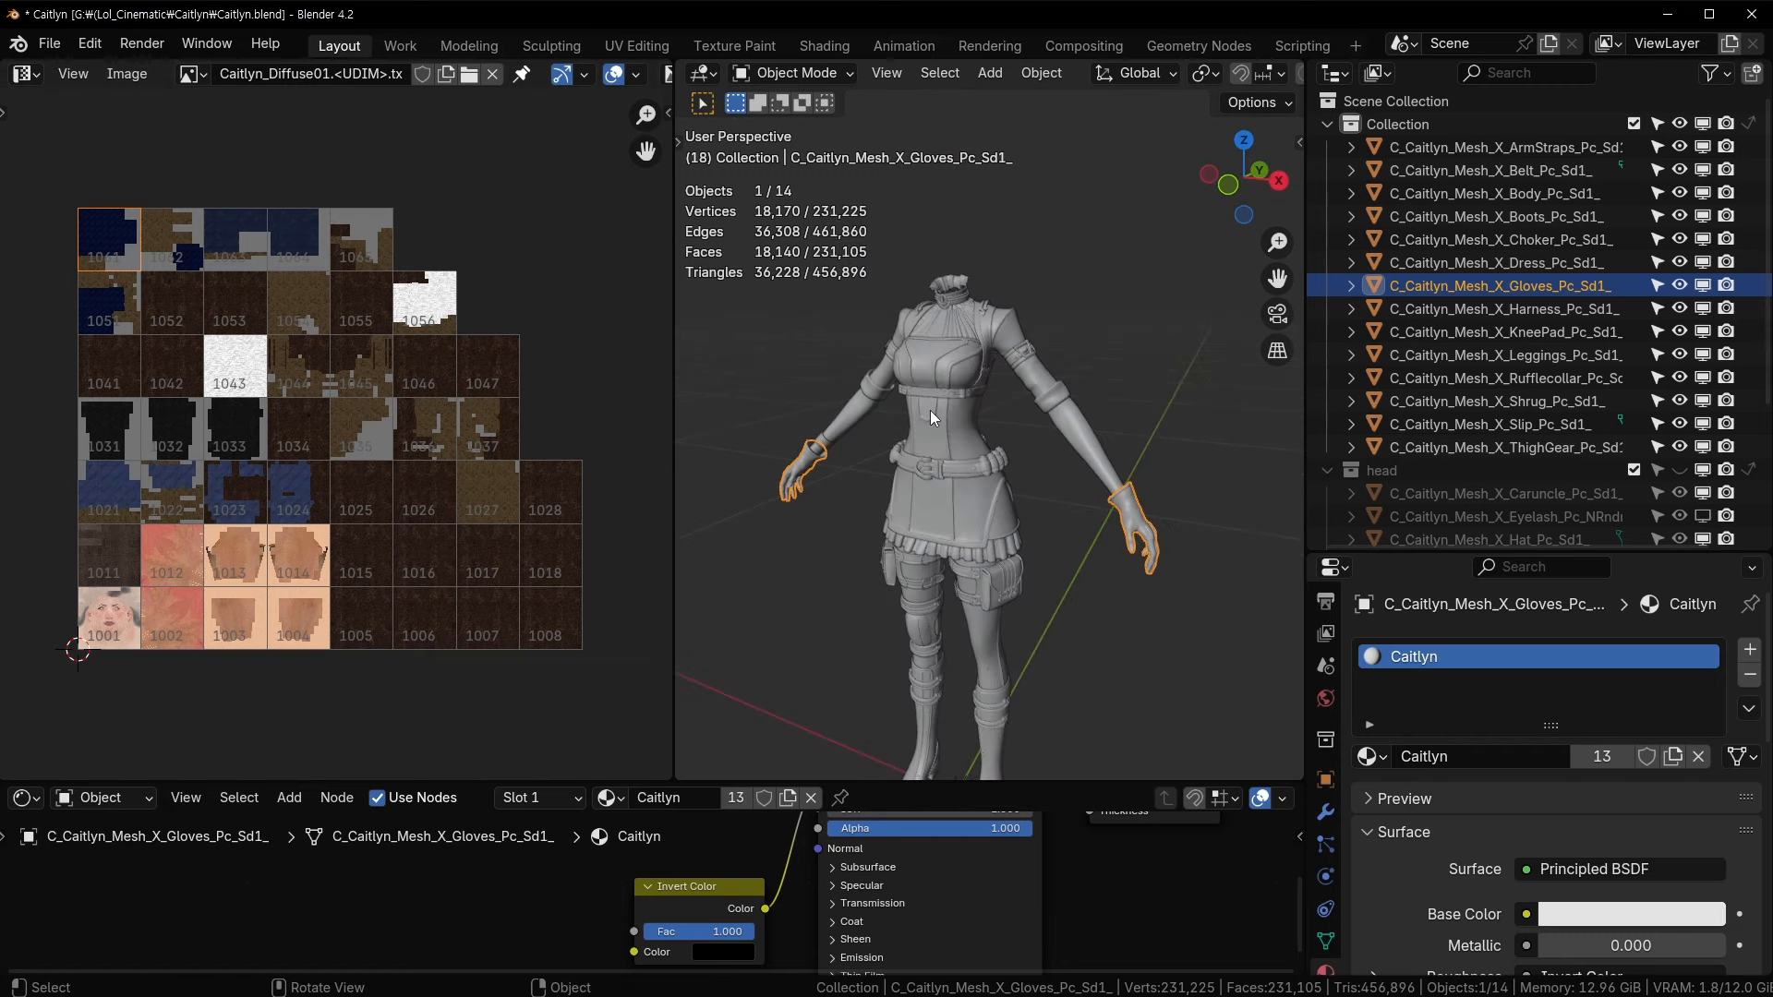